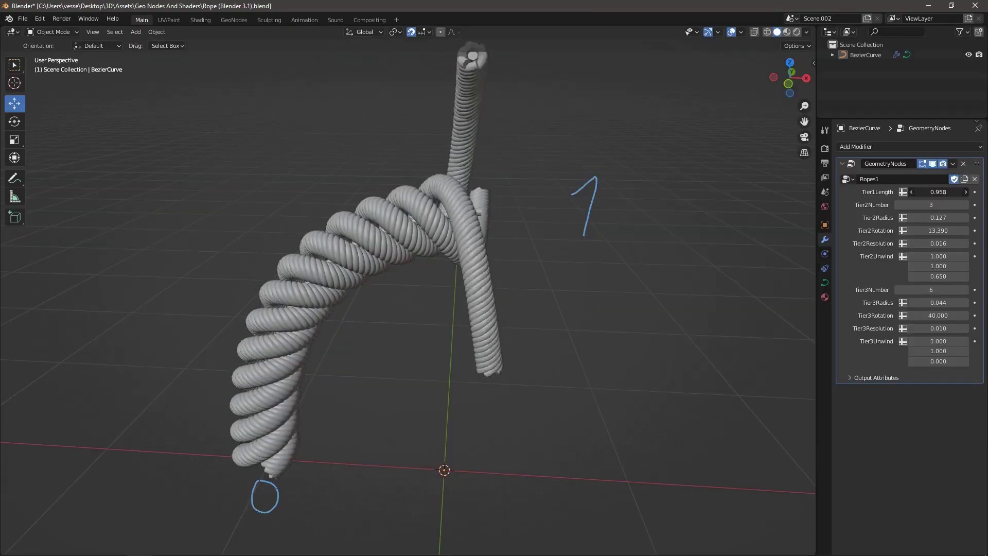
Adjust the rope modifier's Tier1Length and raise Tier2Number to 3
drag(938, 192, 926, 192)
drag(927, 192, 923, 192)
click(965, 204)
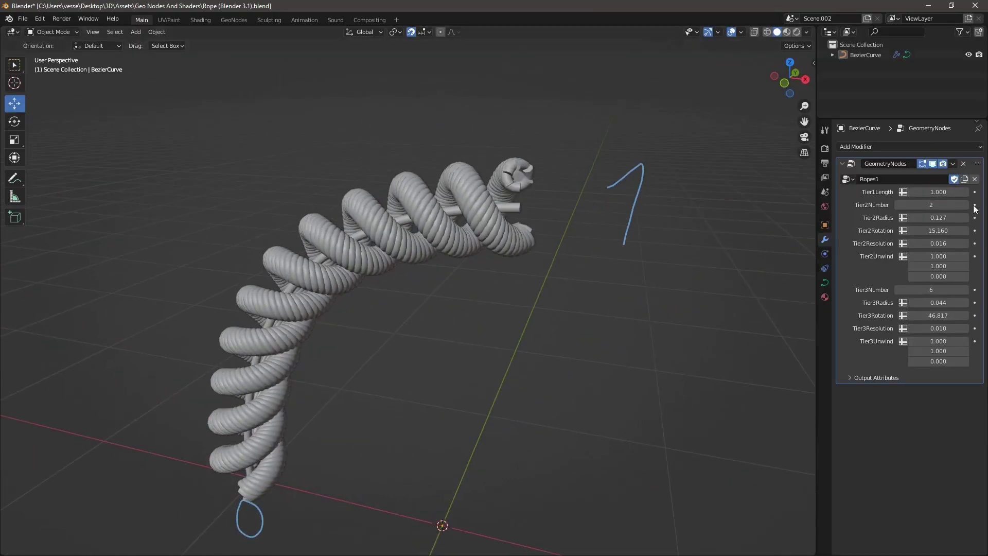
click(966, 205)
Set the rope modifier's Tier3Rotation to 0
click(935, 315)
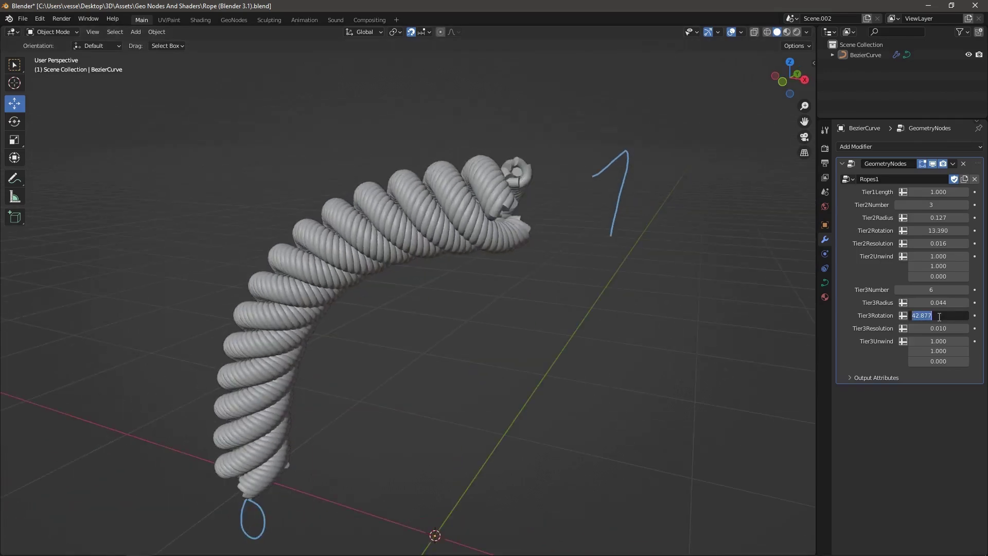
text(0)
key(Return)
middle_drag(656, 266, 611, 249)
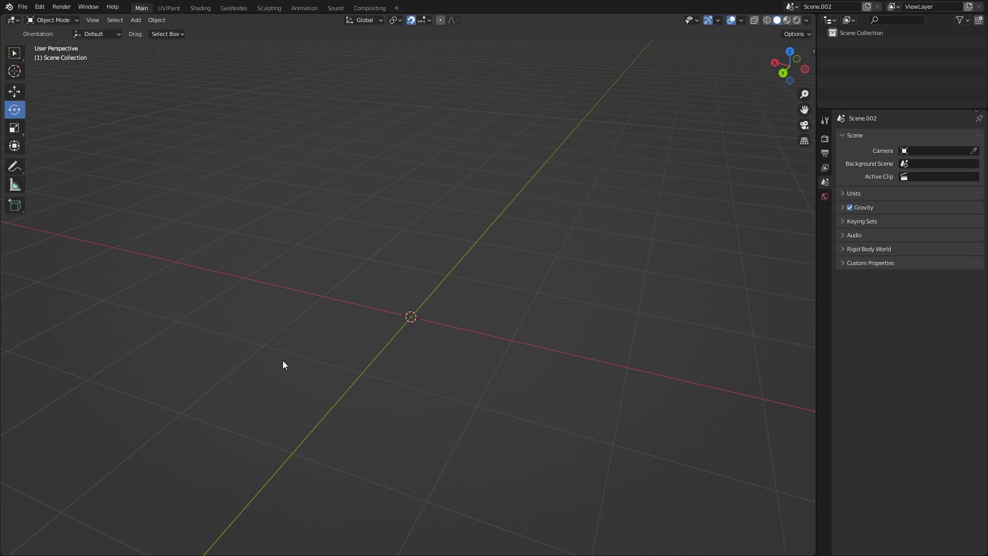
Add a Bezier curve at the origin of the empty scene
middle_drag(383, 304, 421, 279)
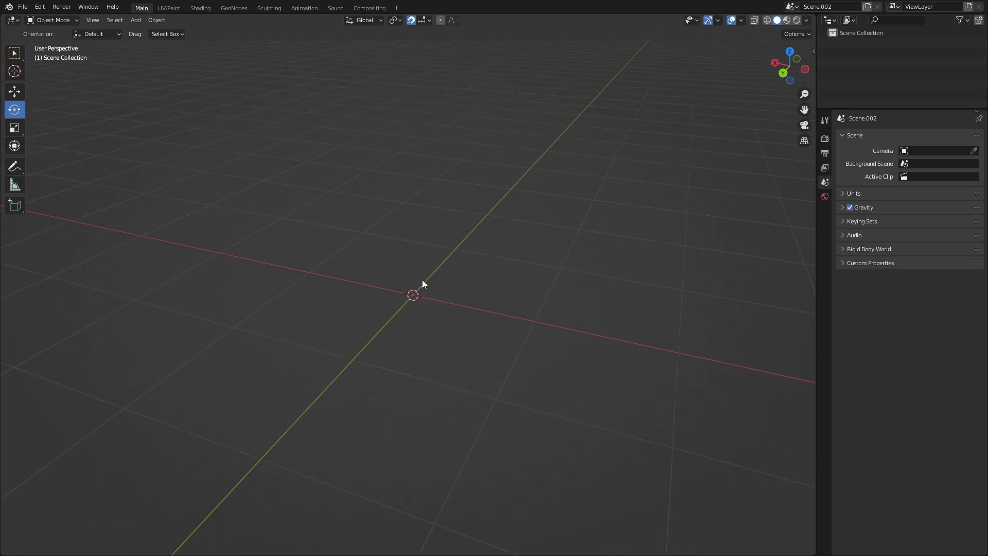
key(shift+a)
mouse_move(435, 282)
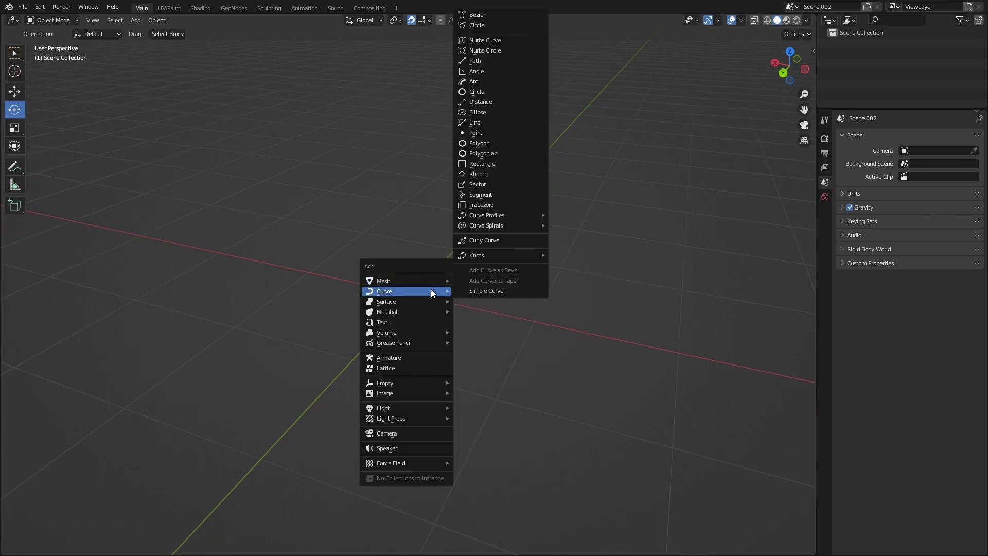
click(508, 16)
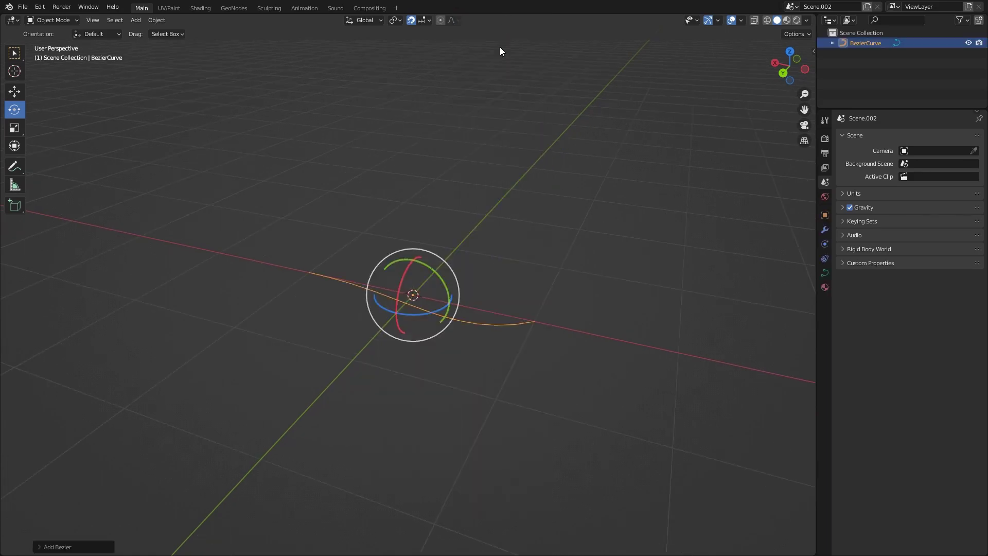
Rotate the Bezier curve around the X axis so it stands upright and apply its rotation
middle_drag(421, 249, 402, 284)
drag(401, 284, 418, 268)
middle_drag(419, 268, 456, 273)
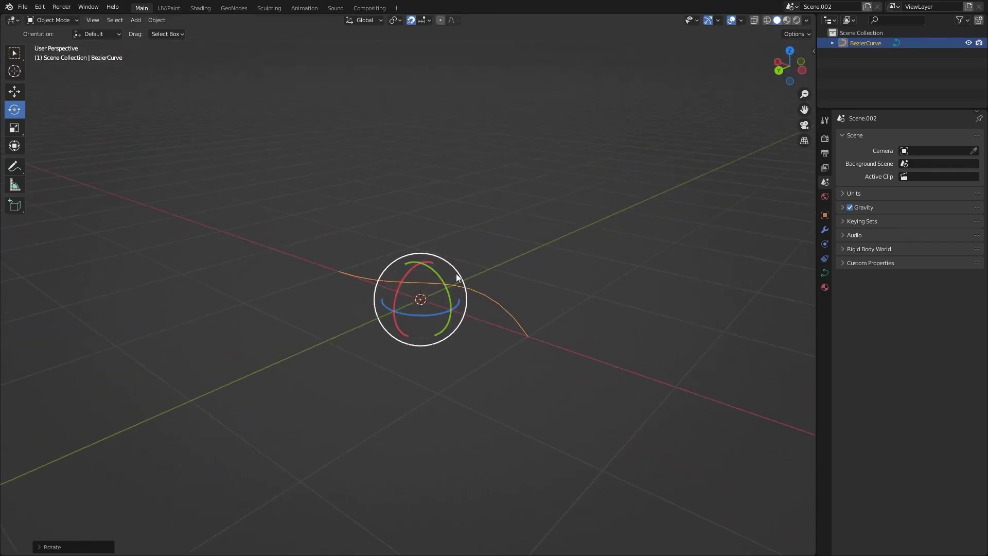
key(ctrl+a)
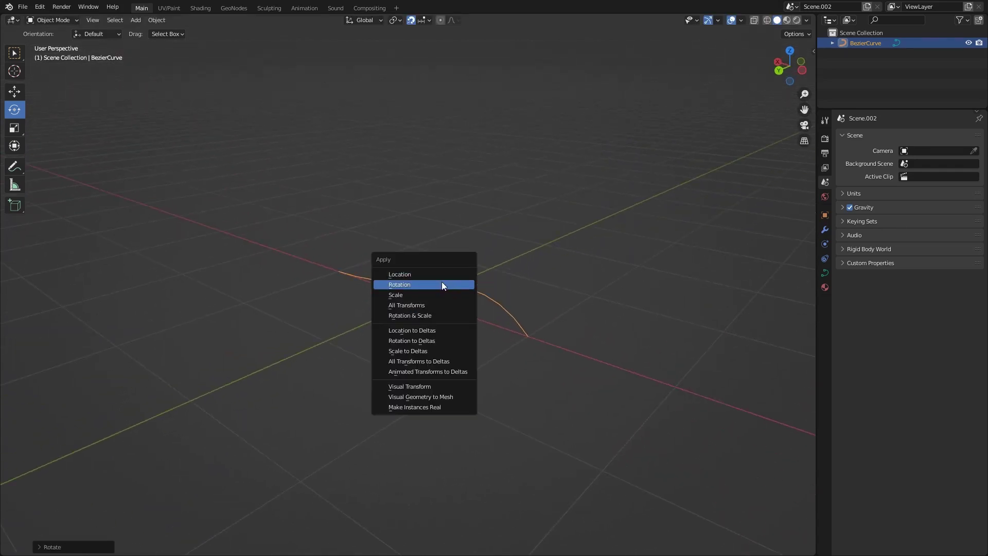
click(442, 282)
Switch to the GeoNodes workspace and create a new geometry node tree for the Bezier curve
scroll(421, 289, up, 3)
mouse_move(420, 289)
middle_down()
mouse_move(414, 295)
mouse_move(434, 289)
mouse_move(426, 287)
middle_up()
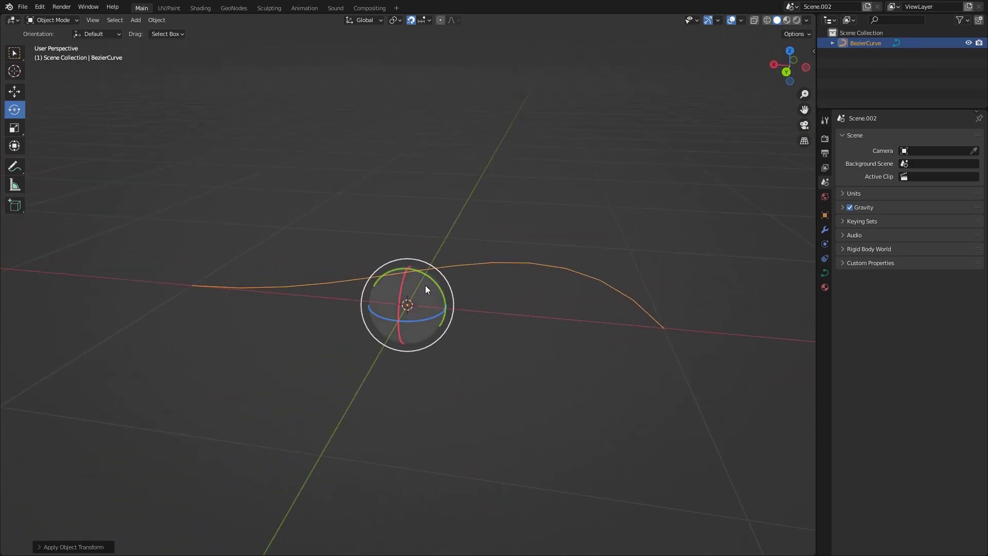
click(232, 9)
scroll(198, 184, up, 2)
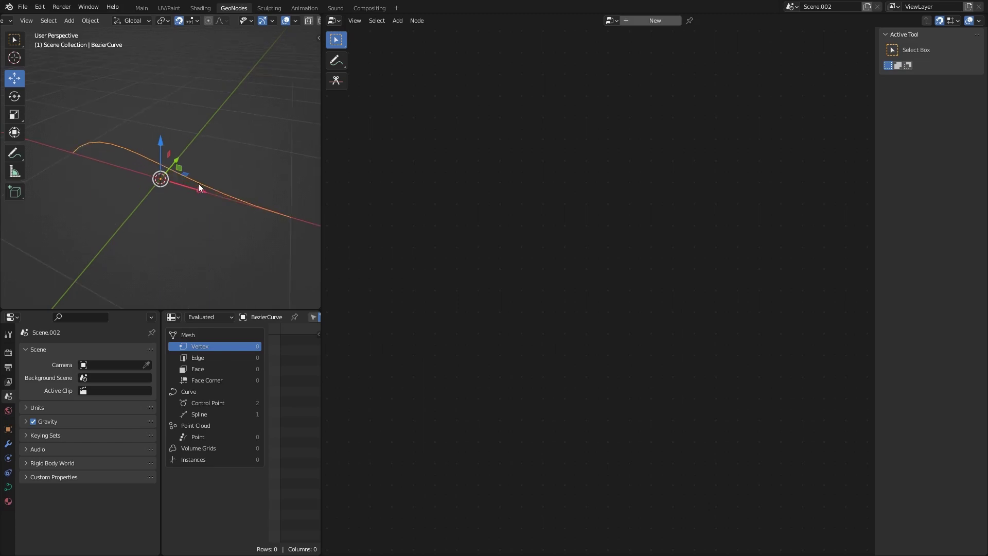
click(338, 20)
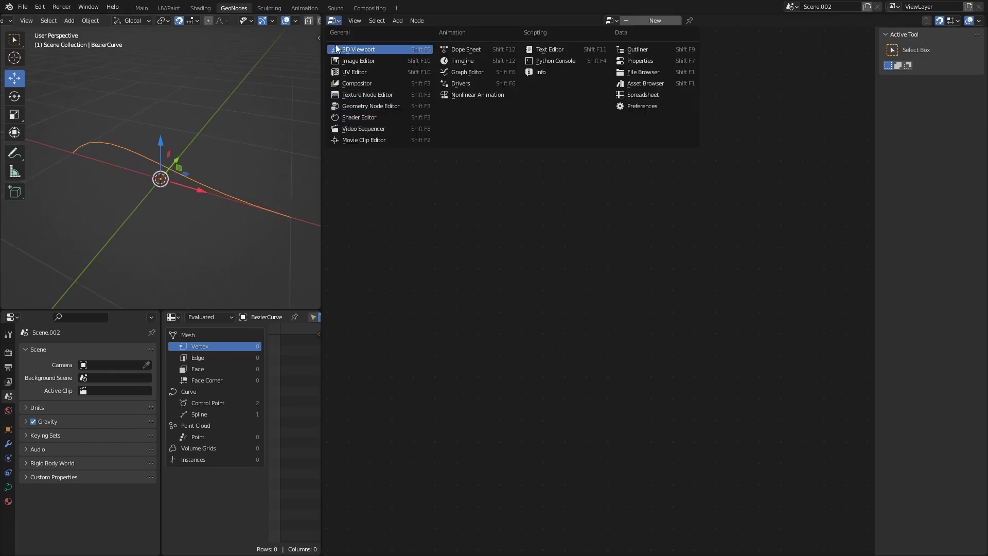
click(333, 24)
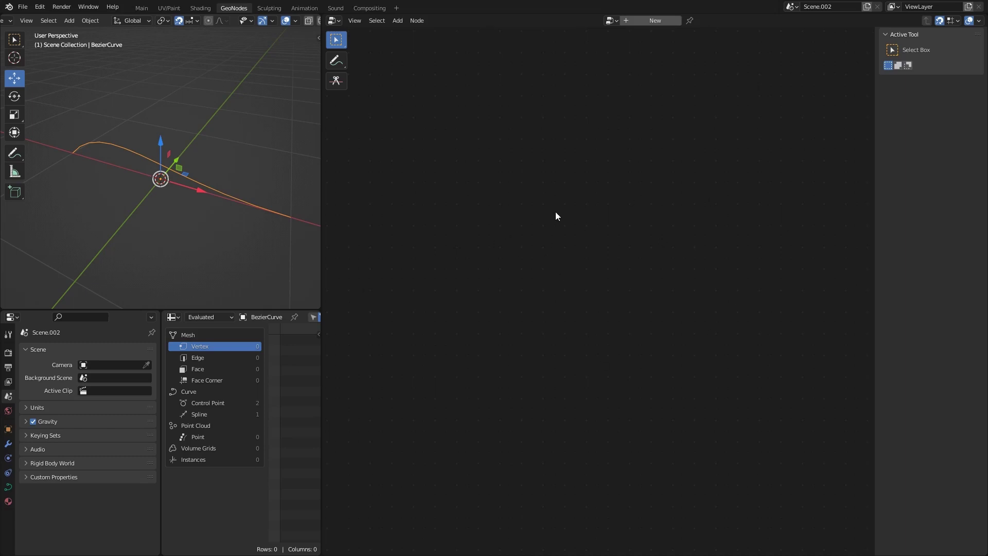
click(665, 21)
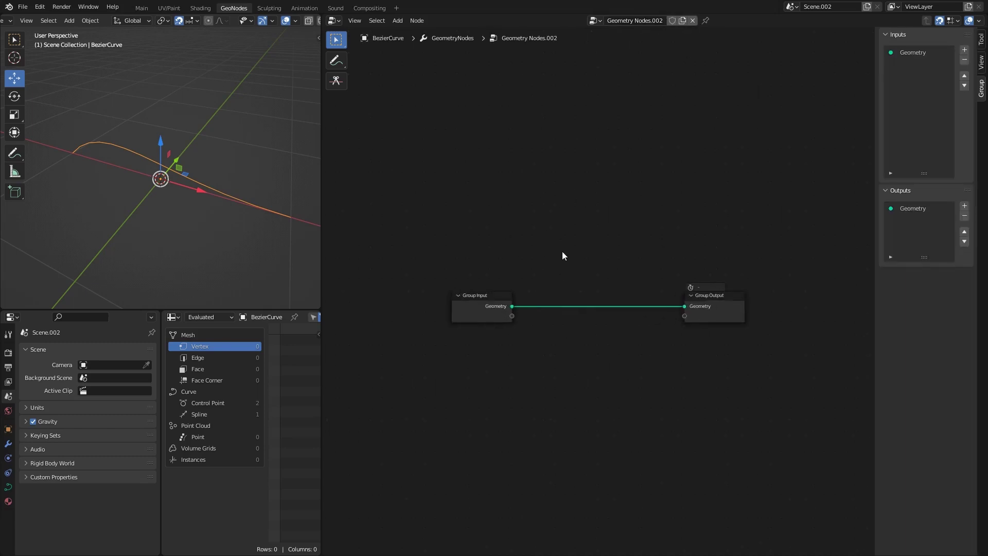
Space the Group Input and Group Output nodes apart and align them in a level row
middle_drag(573, 251, 539, 202)
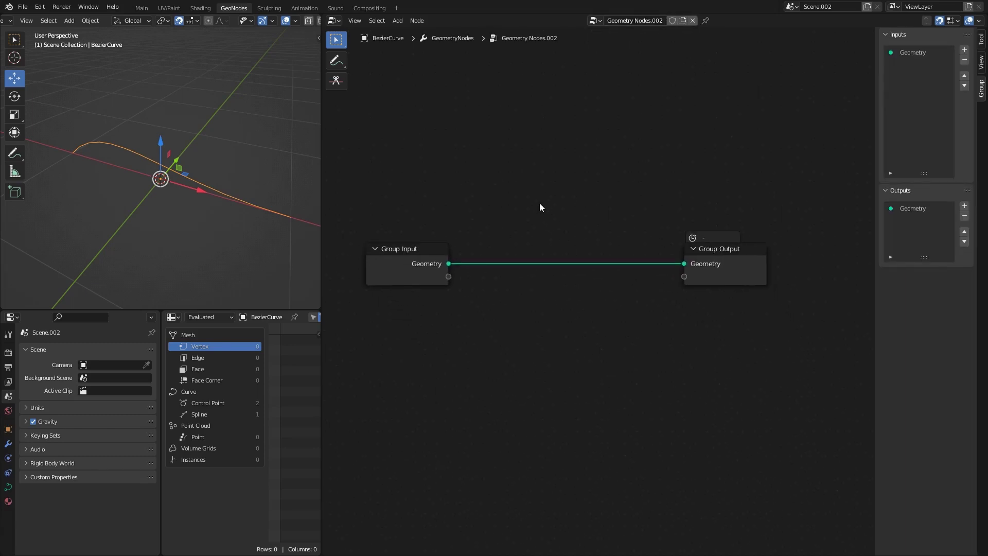
scroll(535, 205, down, 3)
drag(515, 201, 727, 359)
key(g)
click(565, 340)
drag(560, 345, 403, 220)
key(g)
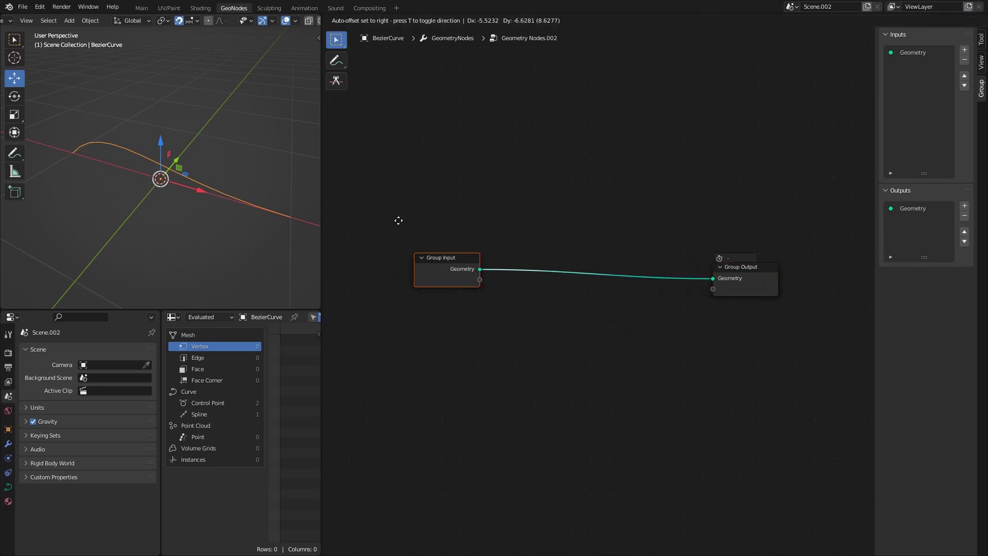
click(393, 227)
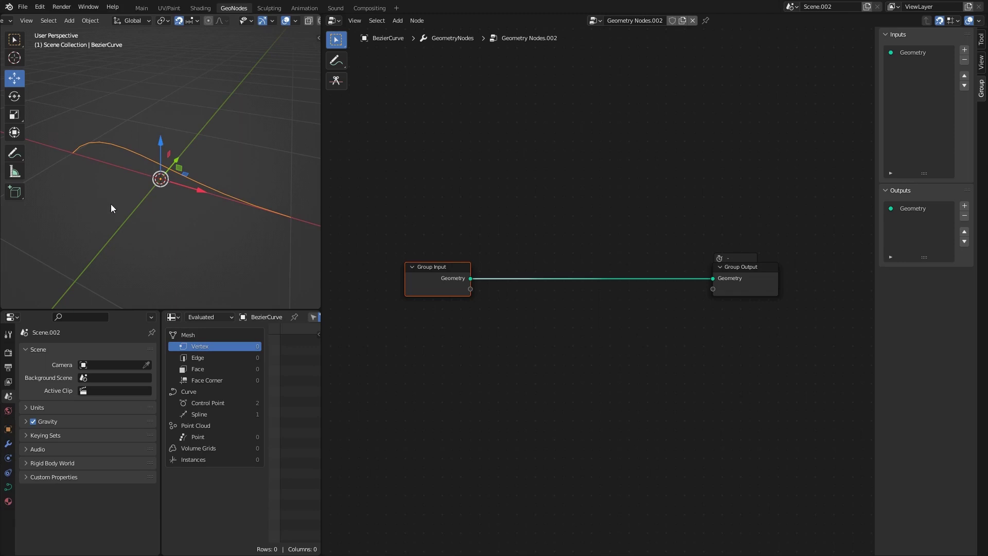
Add an Instance on Points node and insert it on the link between Group Input and Group Output
middle_drag(547, 298, 545, 257)
click(558, 322)
key(shift+a)
click(559, 322)
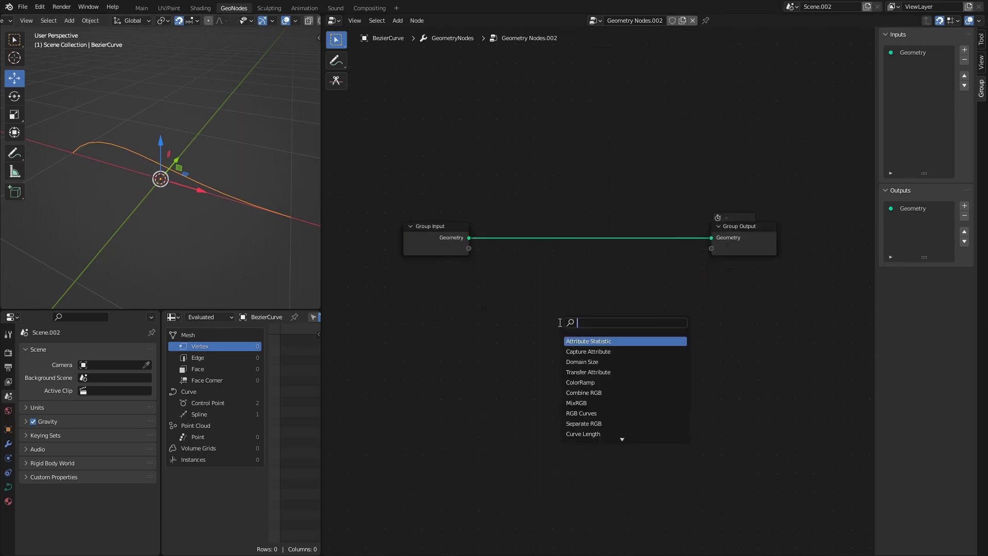
text(insta)
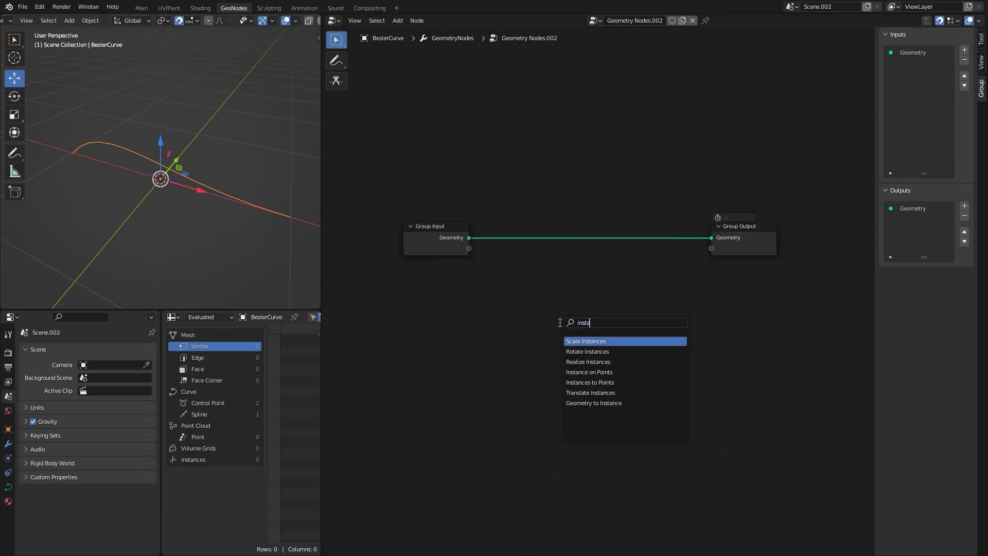
click(607, 371)
click(592, 273)
Move the Group Input geometry link from Points to the Instance input of Instance on Points, and rearrange the nodes
middle_drag(511, 239, 597, 271)
drag(524, 258, 504, 221)
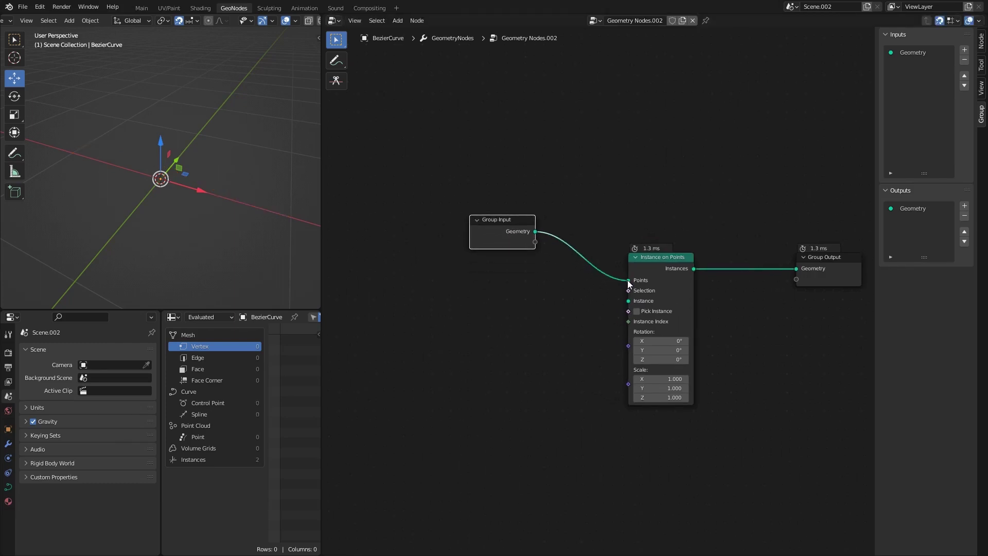
drag(628, 280, 627, 300)
middle_drag(818, 270, 751, 314)
drag(742, 304, 732, 231)
drag(430, 267, 431, 249)
drag(726, 244, 771, 243)
Insert a Join Geometry node before Group Output and connect the Group Input geometry to it as well
key(shift+a)
text(join)
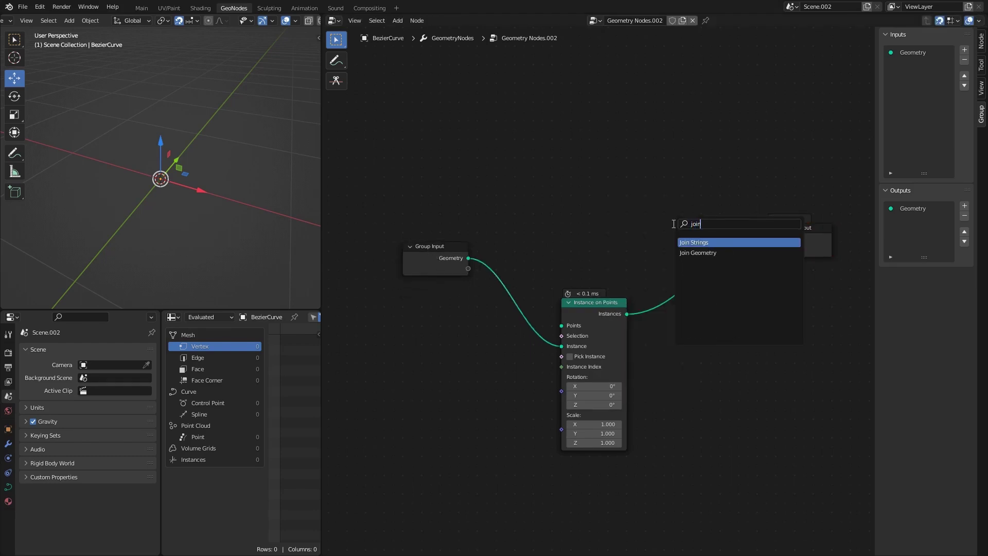
click(697, 252)
click(664, 253)
drag(468, 258, 663, 268)
Rearrange the Group Input, Group Output, Join Geometry and Instance on Points nodes to leave space between input and instancing
middle_drag(763, 221, 696, 220)
drag(695, 217, 738, 281)
key(g)
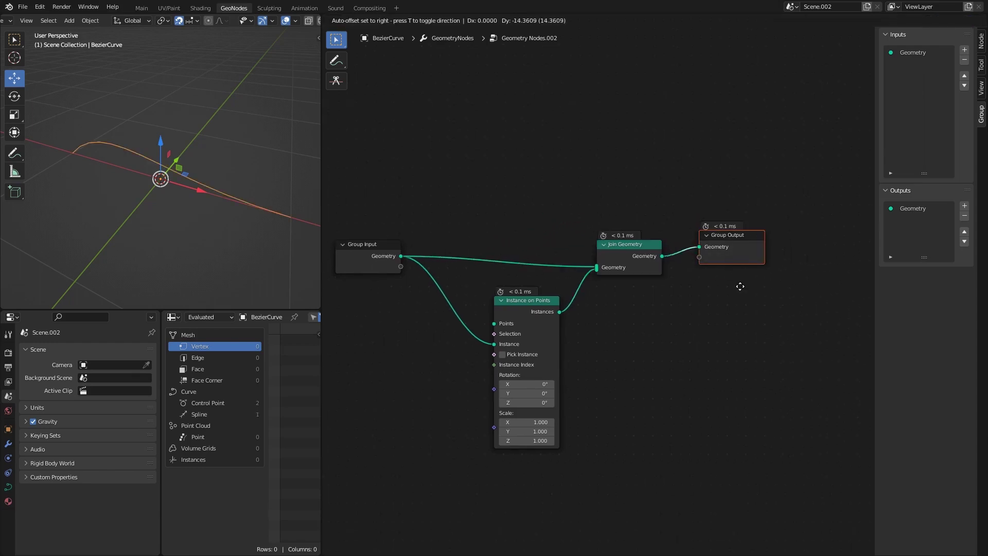
click(740, 293)
drag(606, 209, 734, 280)
key(g)
click(801, 254)
middle_drag(497, 277, 586, 258)
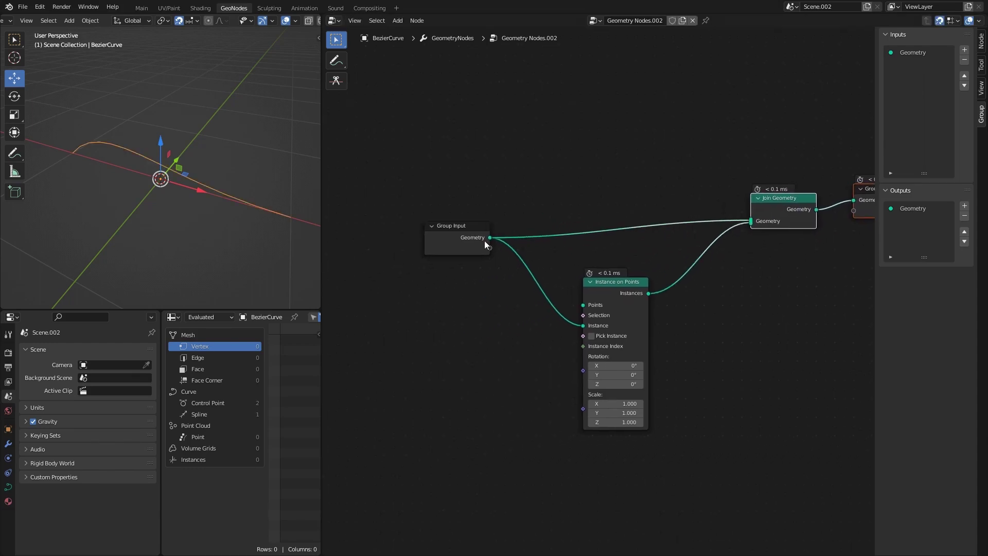
drag(458, 229, 431, 211)
drag(618, 289, 659, 288)
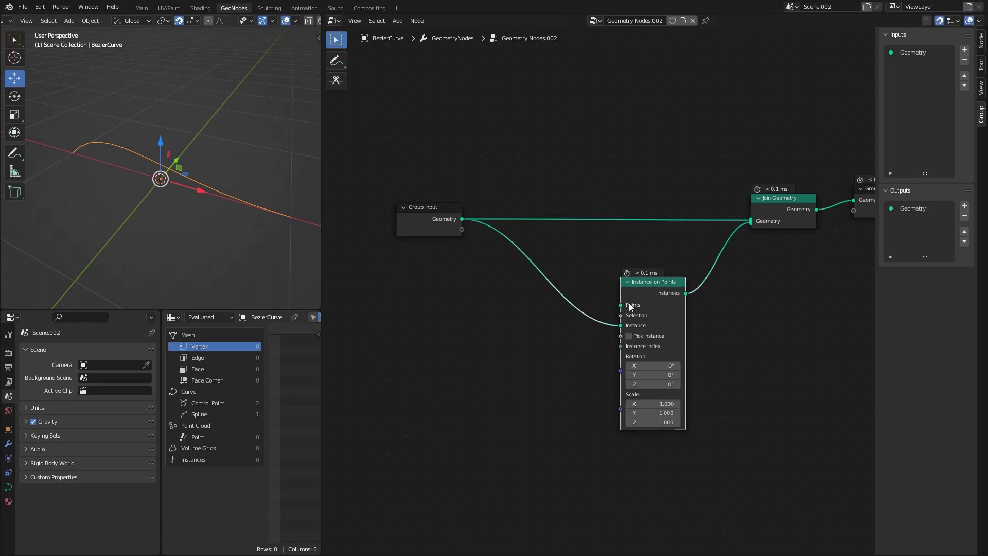
Add a Mesh Line node before Instance on Points and reset its Z offset to 0 m
middle_drag(453, 344, 474, 334)
click(473, 334)
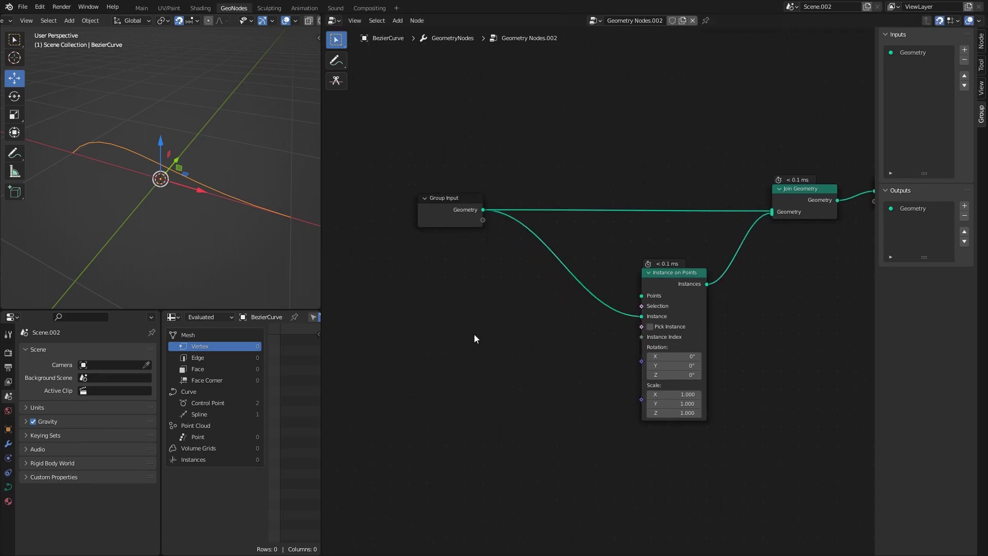
key(shift+a)
text(smesh)
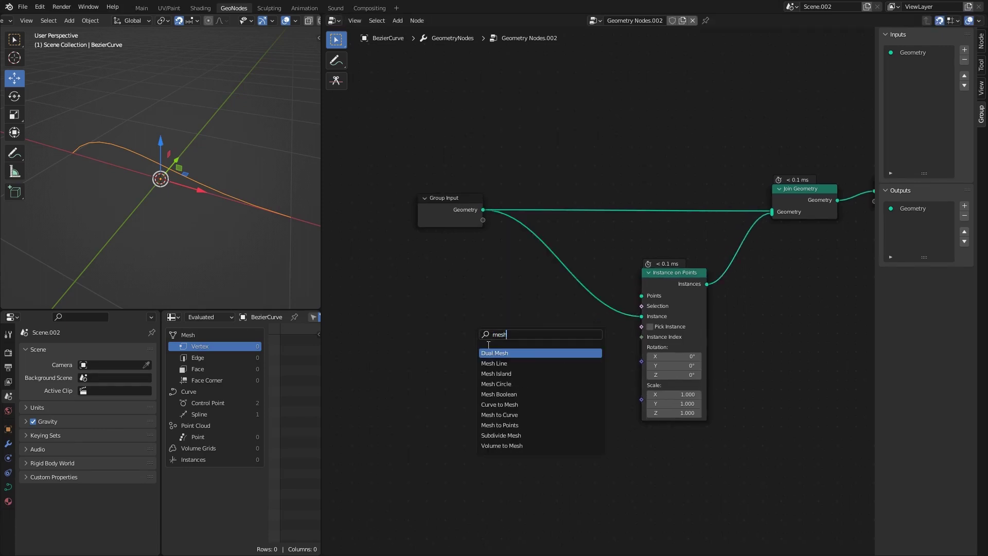
click(494, 364)
click(494, 313)
scroll(494, 314, up, 1)
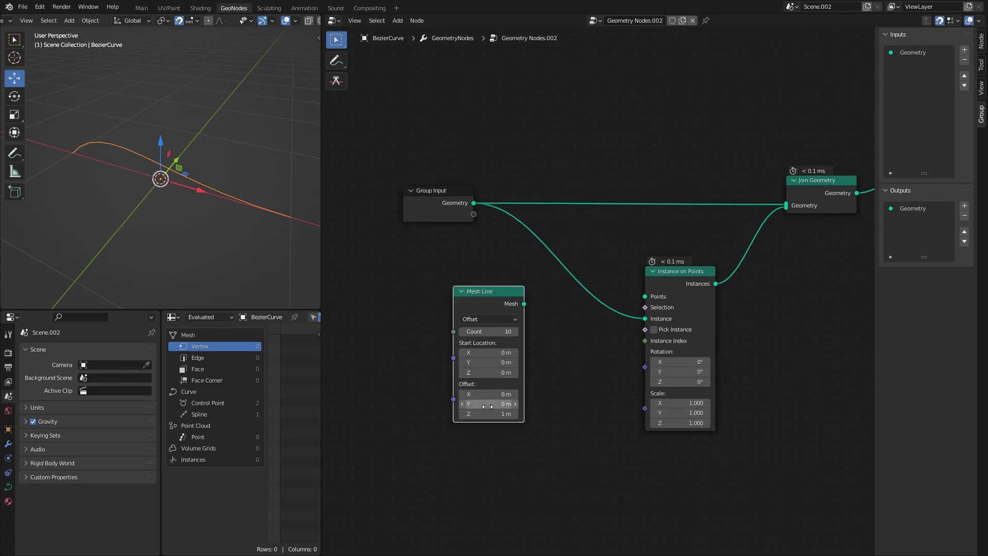
key(BackSpace)
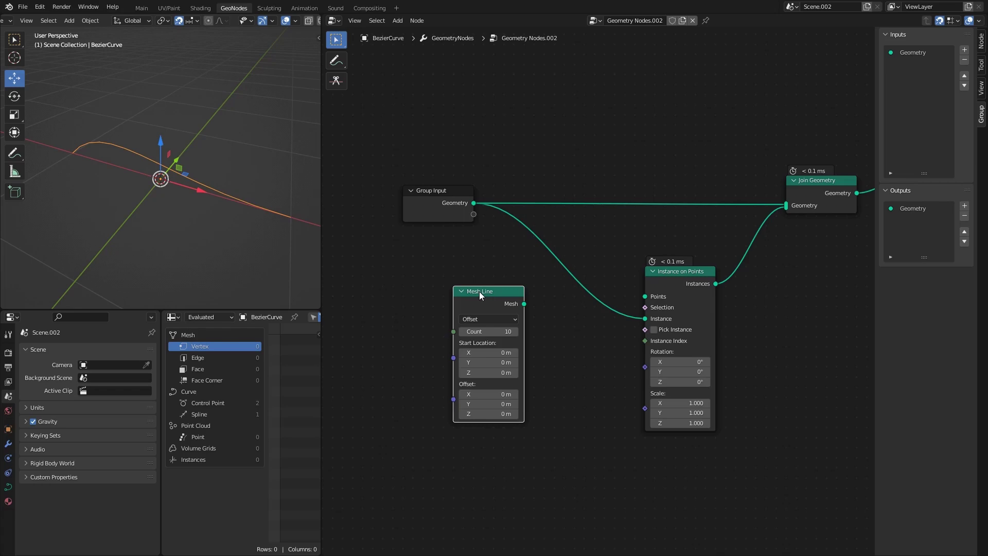
Connect the Mesh Line's Mesh output to the Points input of Instance on Points and move the node closer to it
drag(480, 292, 490, 271)
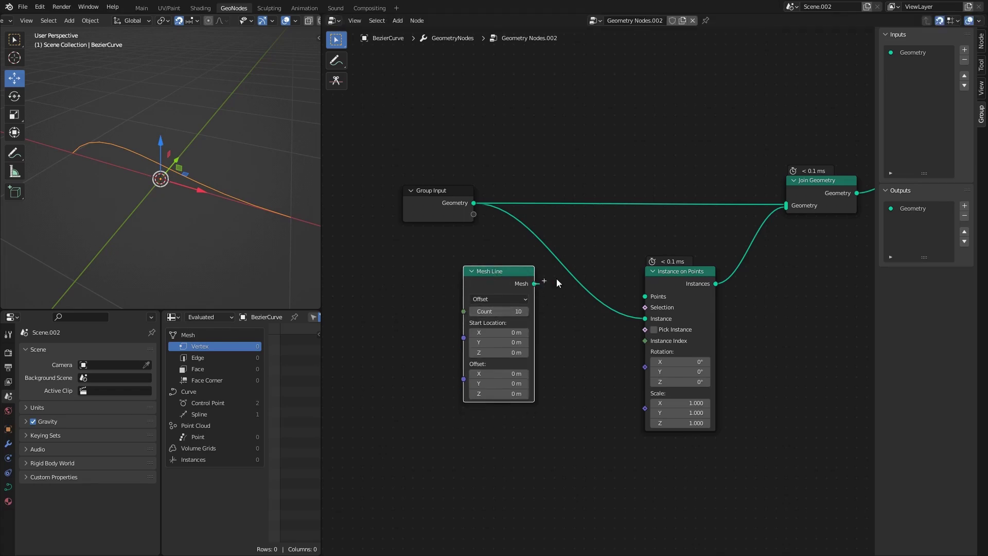
drag(557, 279, 644, 296)
drag(500, 272, 540, 302)
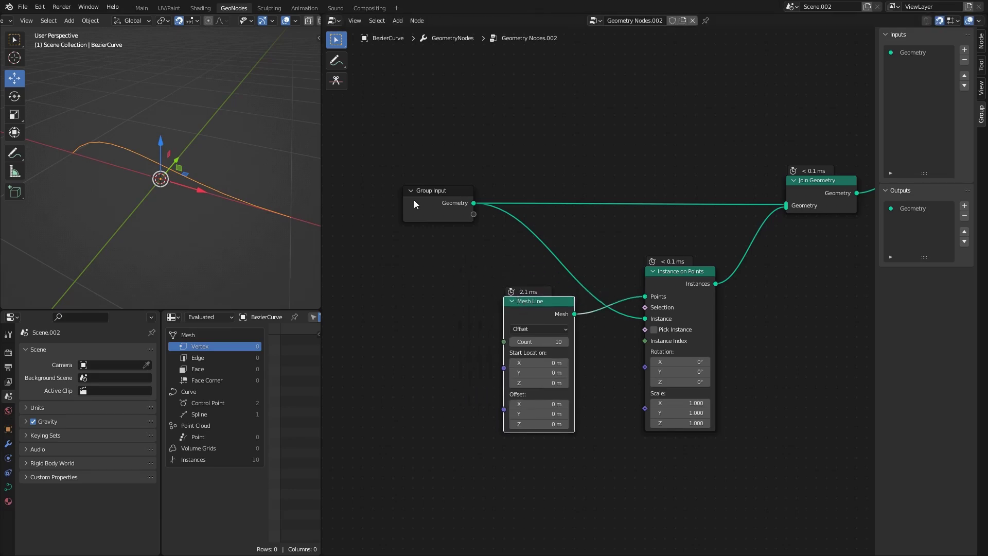
Combine the Mesh Line and Instance on Points nodes into a node group and place it below the main geometry link
key(Home)
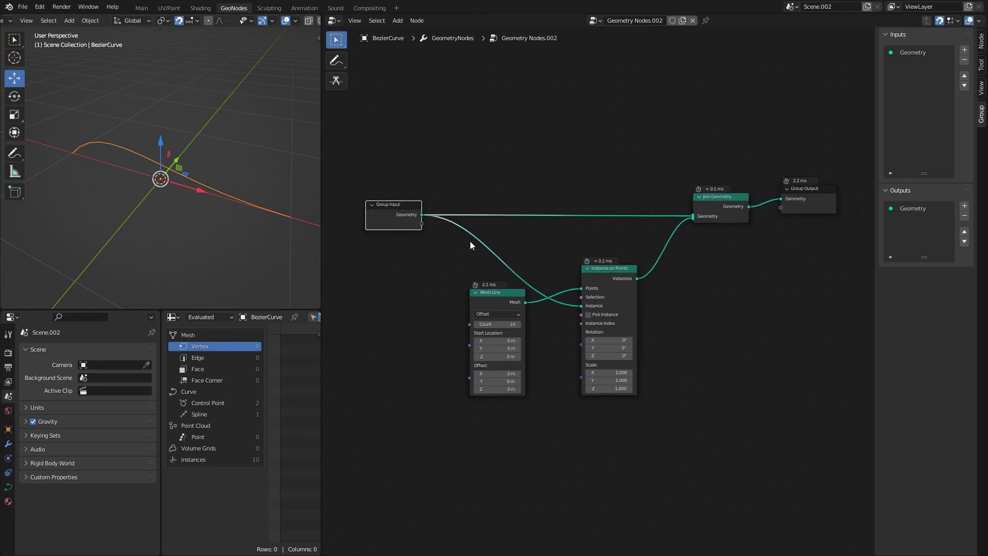
drag(447, 404, 652, 269)
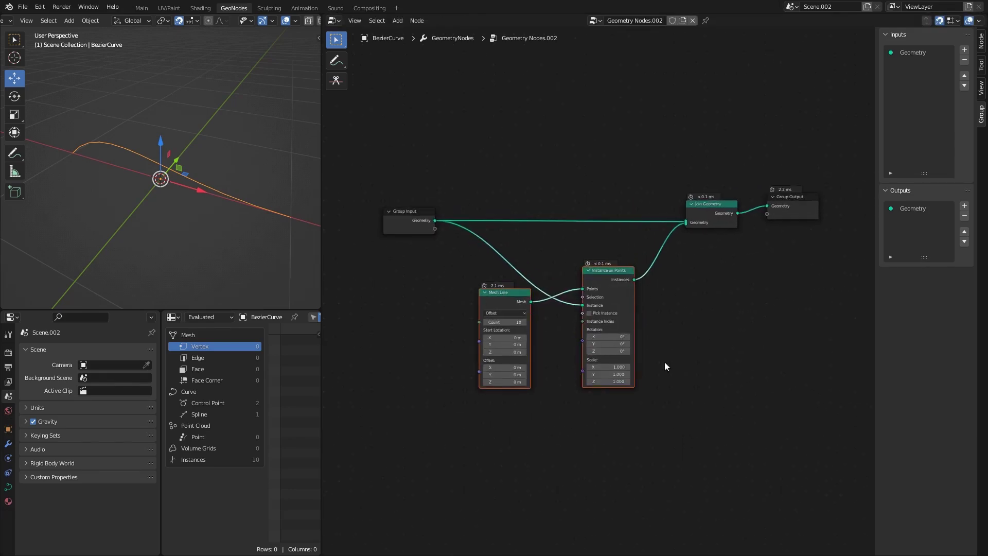
key(ctrl+g)
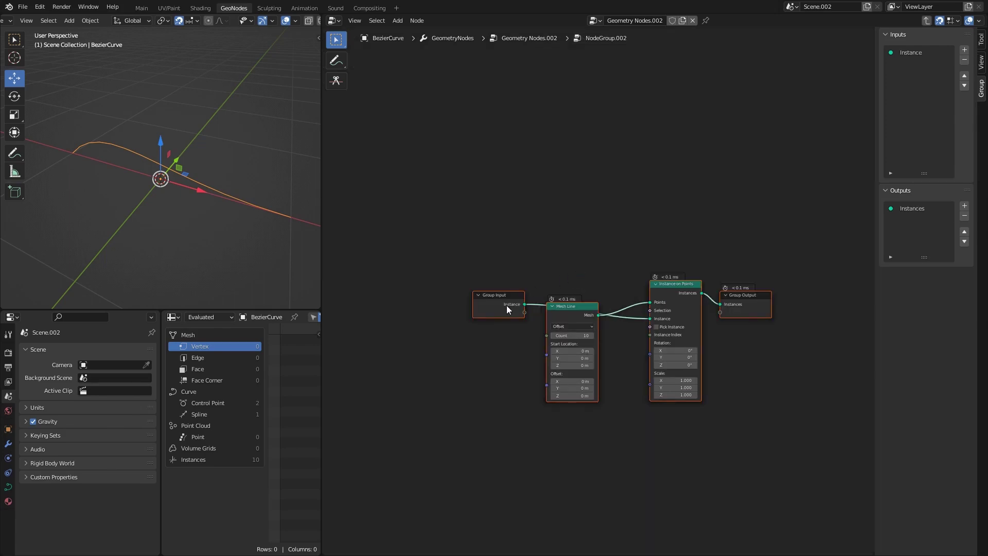
key(Tab)
key(g)
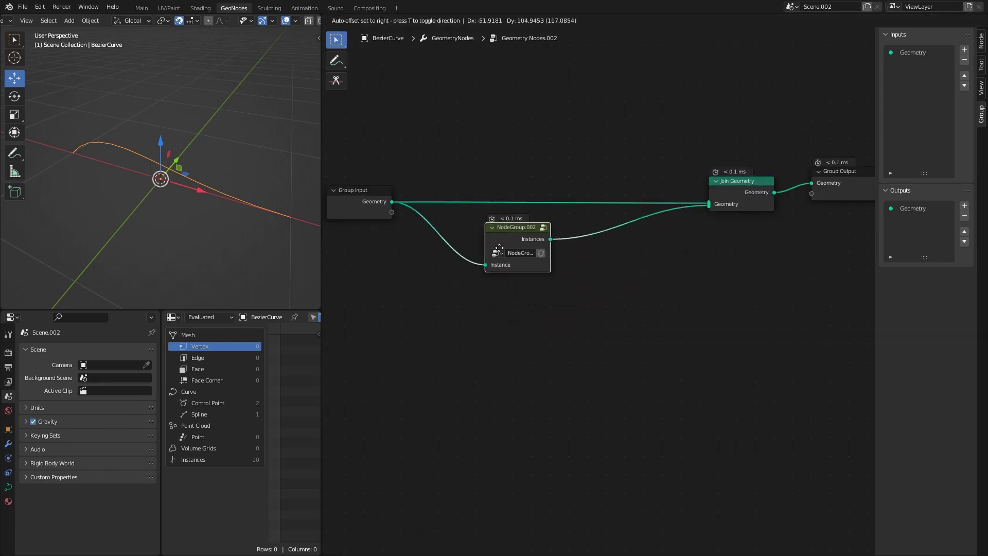
click(546, 273)
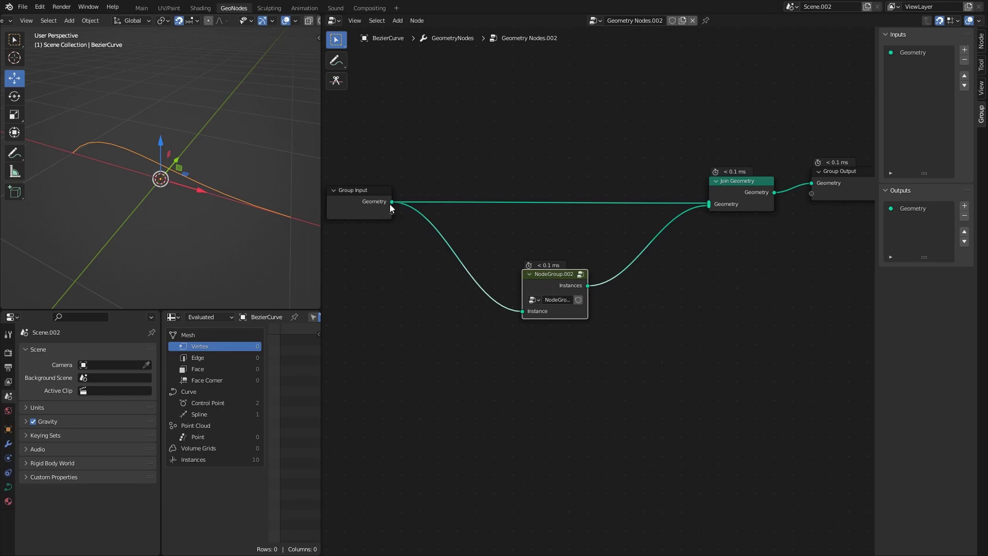
drag(543, 281, 515, 300)
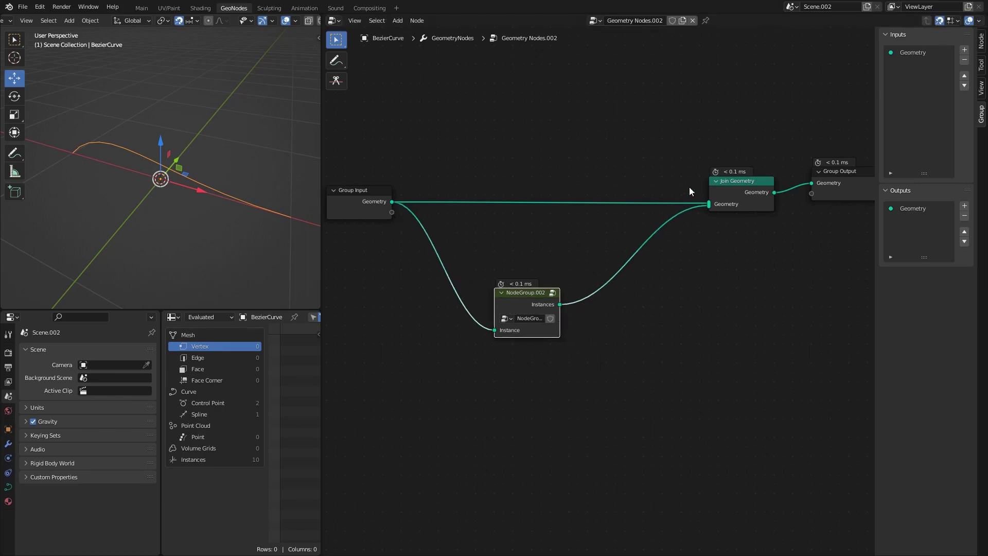
Move the node group slightly closer to Join Geometry and open it for editing
key(g)
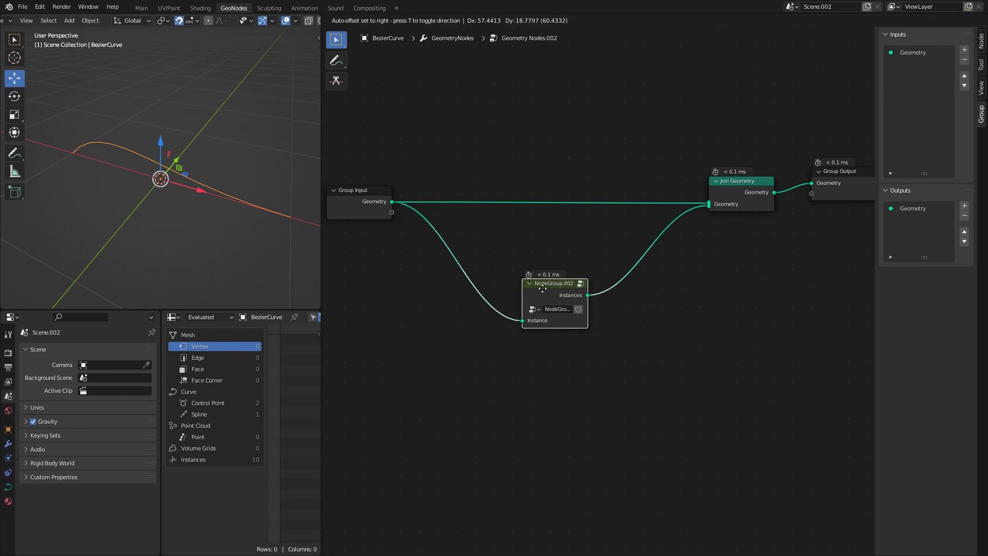
click(543, 292)
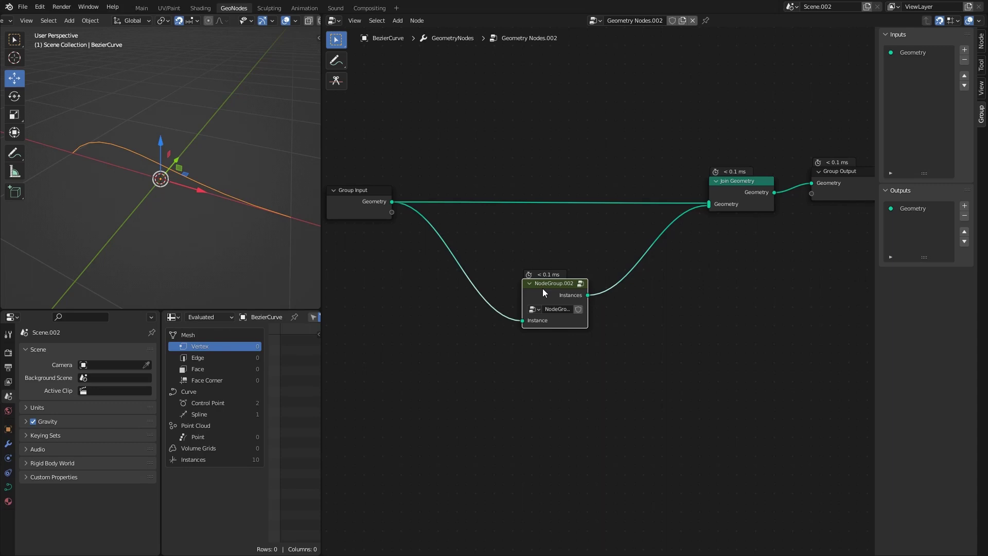
key(Tab)
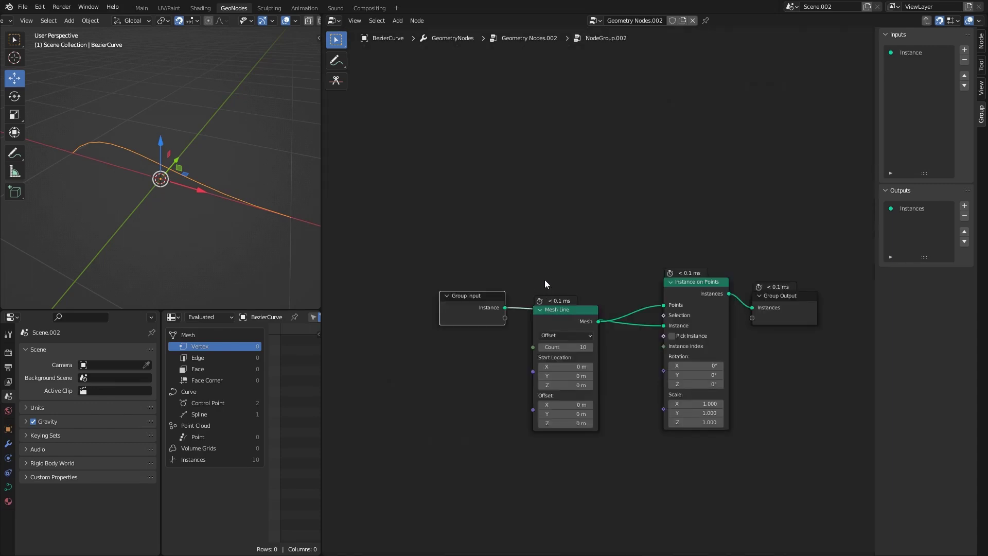
middle_drag(544, 280, 482, 250)
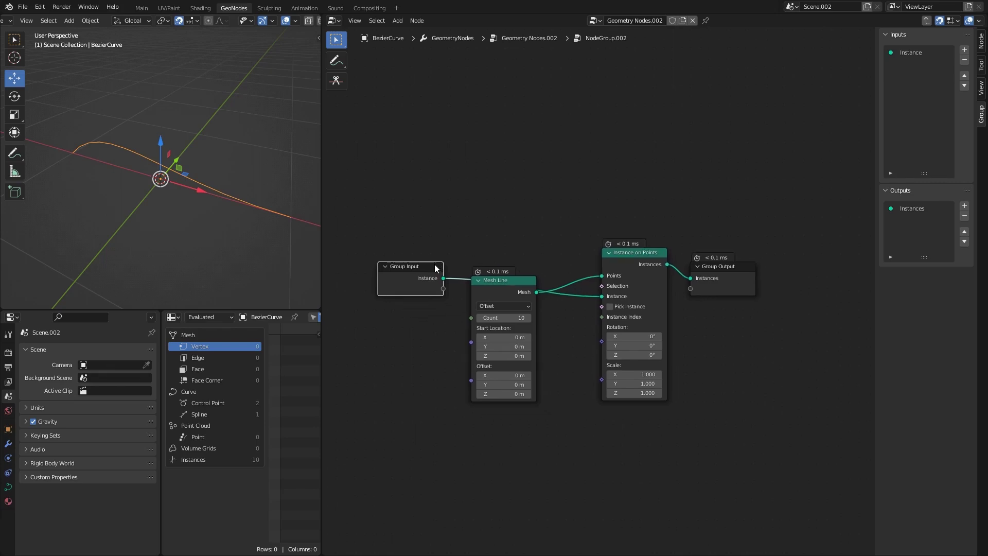
scroll(442, 253, up, 1)
middle_drag(408, 276, 479, 280)
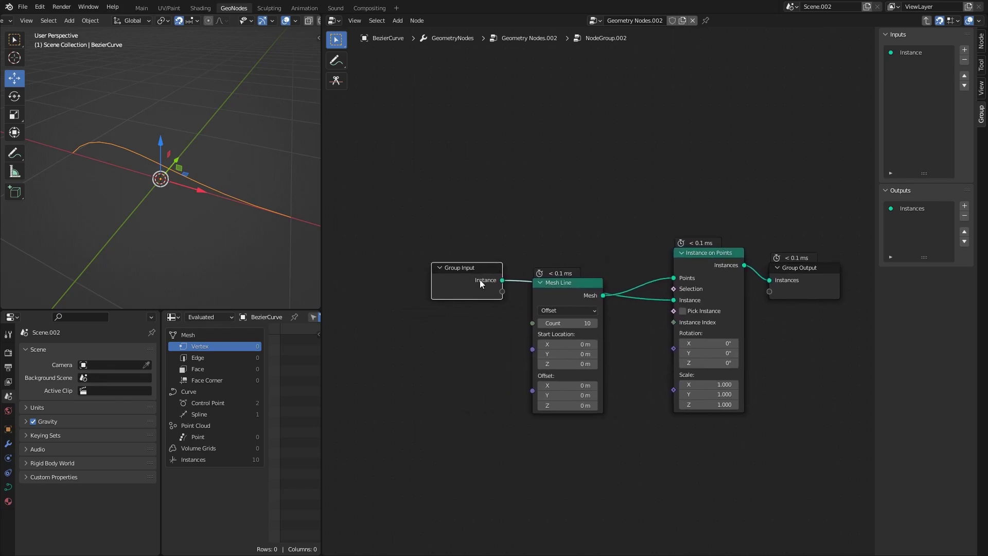
Rename the node group's Instance input and its Instances output both to Curve
click(913, 52)
double_click(917, 53)
text(Curve)
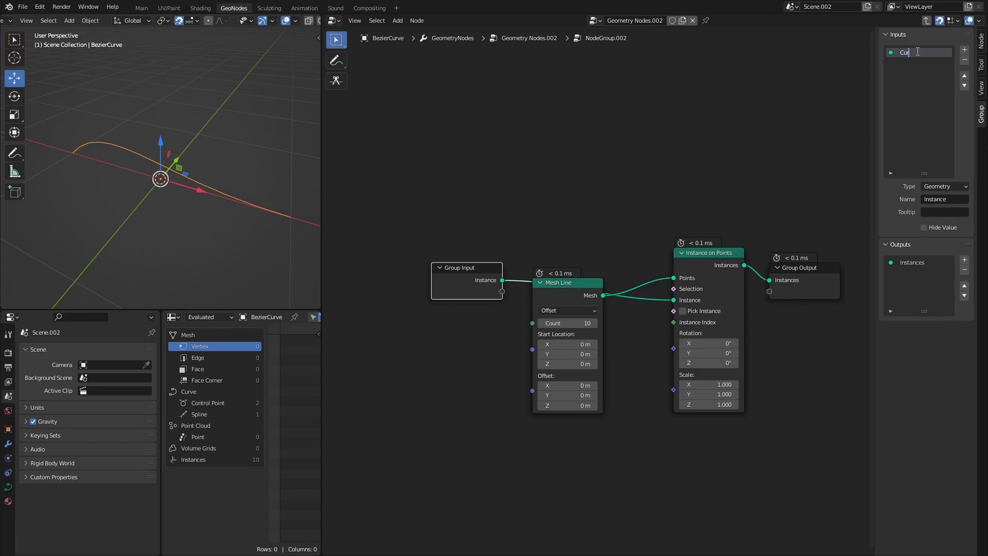
key(Return)
click(918, 267)
double_click(918, 263)
text(Curve)
key(Return)
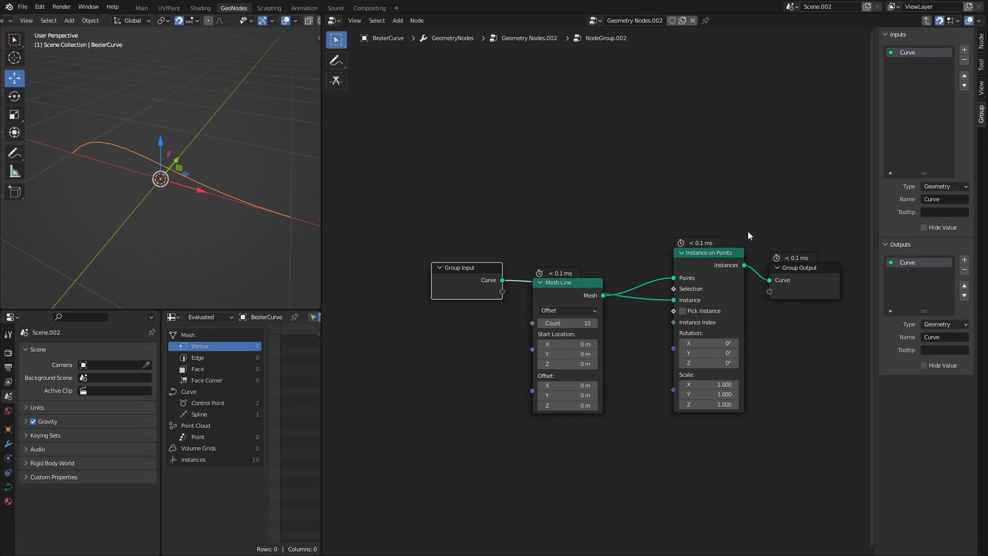
Move Group Output away from Instance on Points and insert a Realize Instances node on the link between them
middle_drag(748, 230, 392, 212)
drag(440, 253, 726, 213)
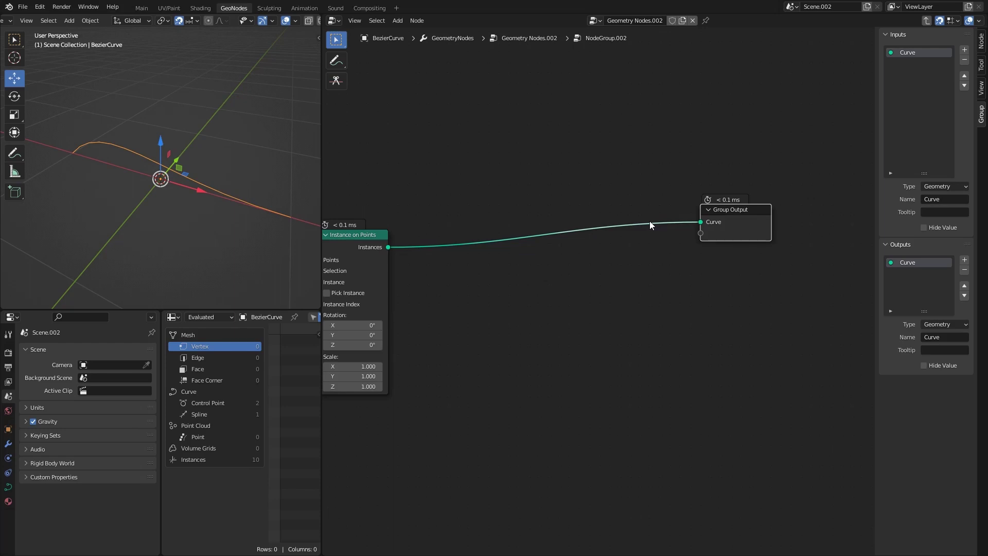
middle_drag(638, 229, 653, 250)
click(535, 295)
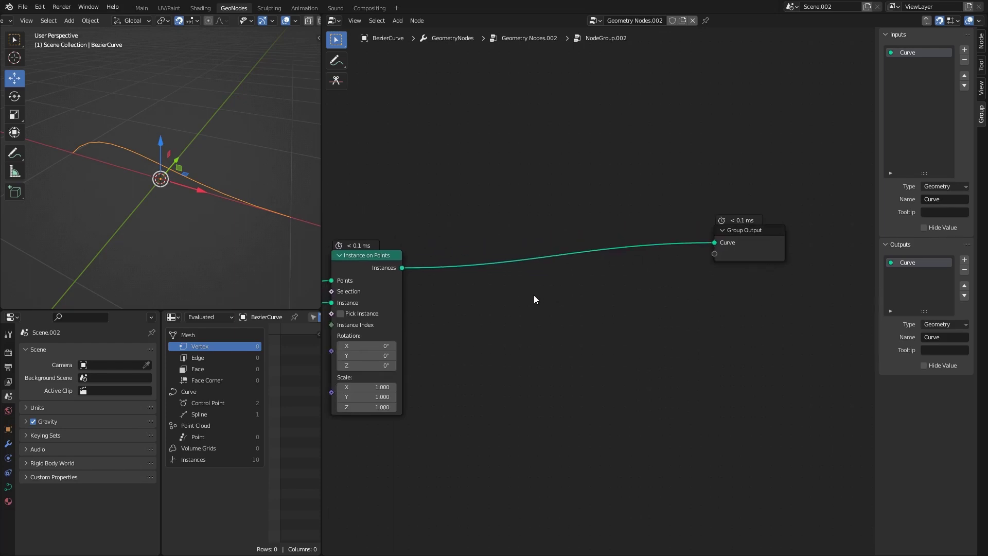
key(shift+a)
text(reali)
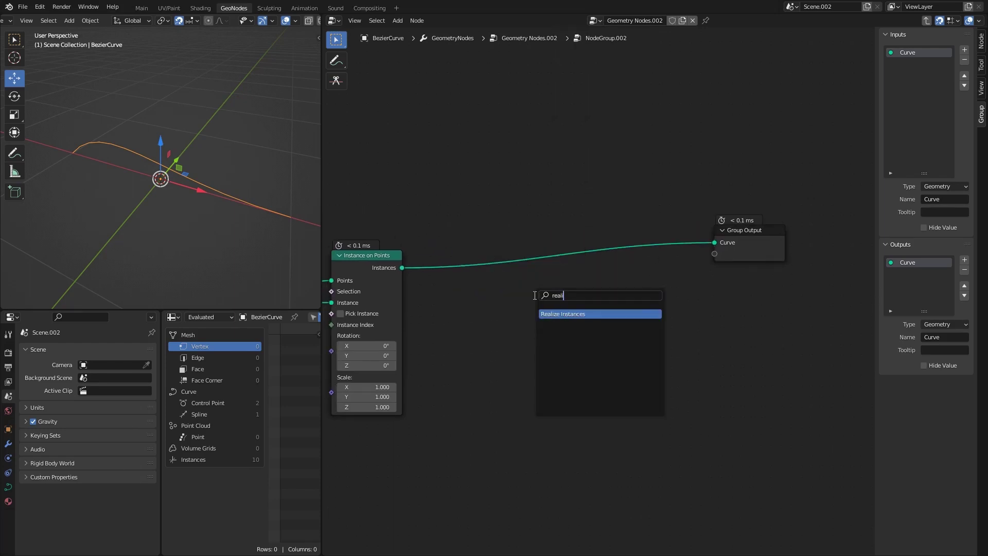
click(556, 313)
click(497, 272)
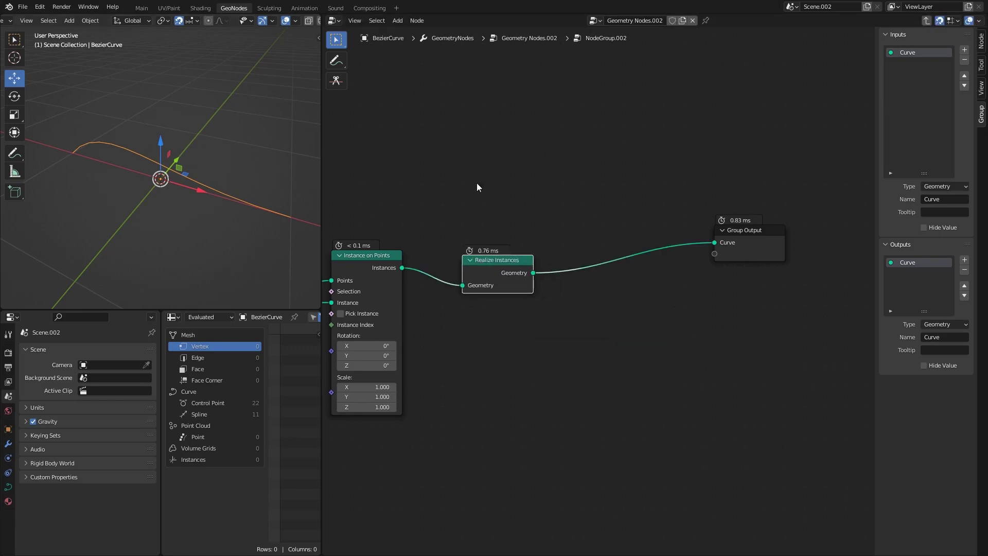
Move the Group Output node farther from Realize Instances to leave space for more nodes
middle_drag(626, 202, 535, 215)
drag(537, 205, 736, 344)
key(g)
click(730, 291)
scroll(597, 299, down, 4)
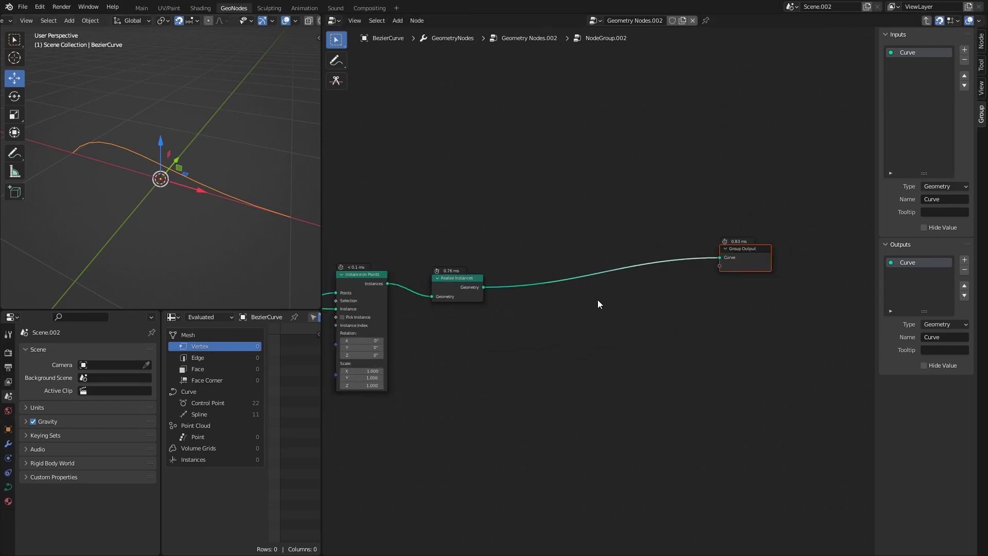
Reposition the Group Input node above and well before the Mesh Line node
middle_drag(428, 261, 632, 255)
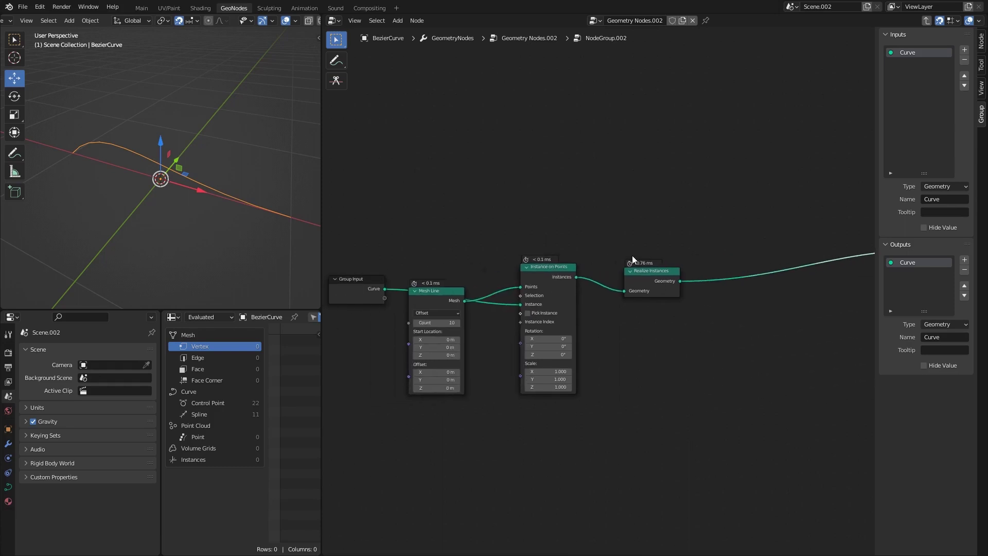
click(384, 294)
key(g)
click(460, 255)
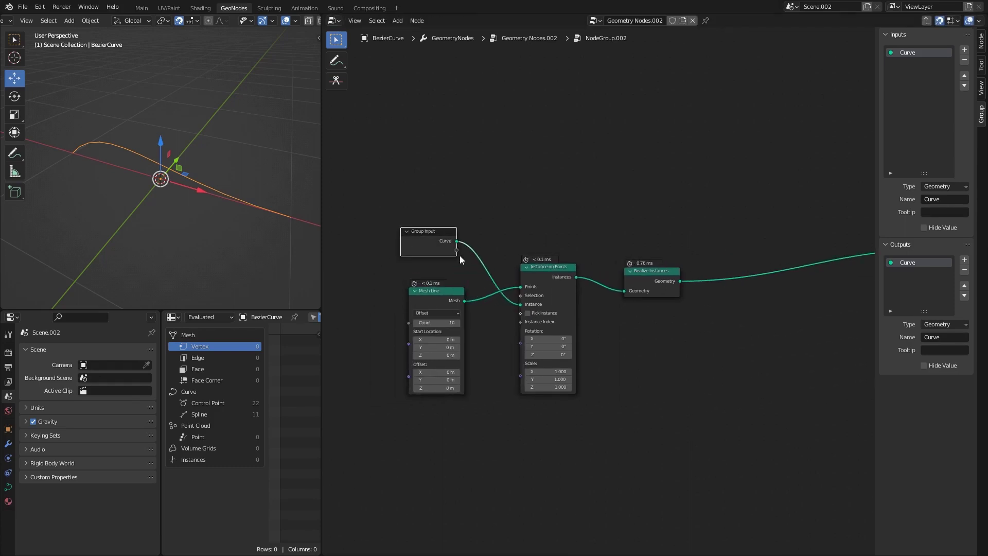
scroll(437, 298, up, 2)
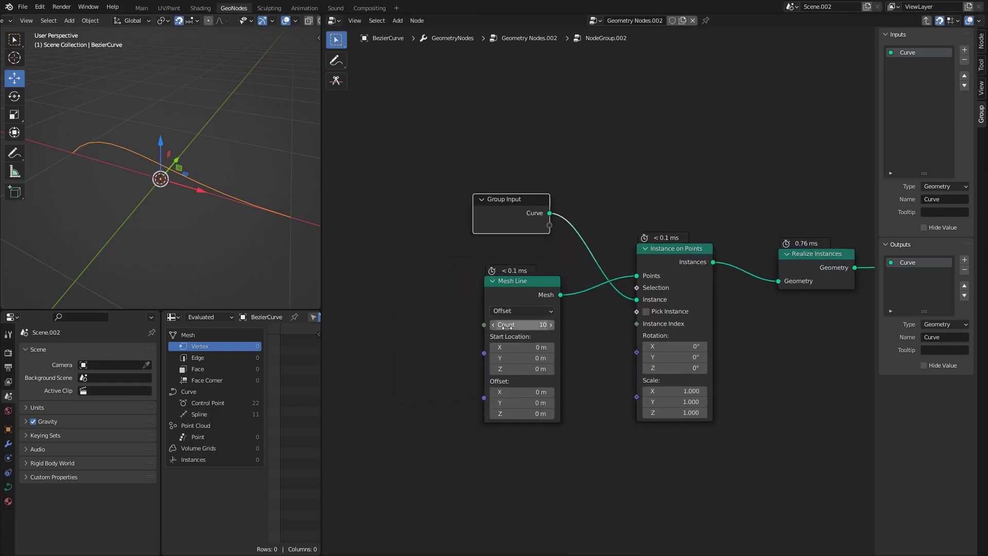
middle_drag(455, 248, 563, 233)
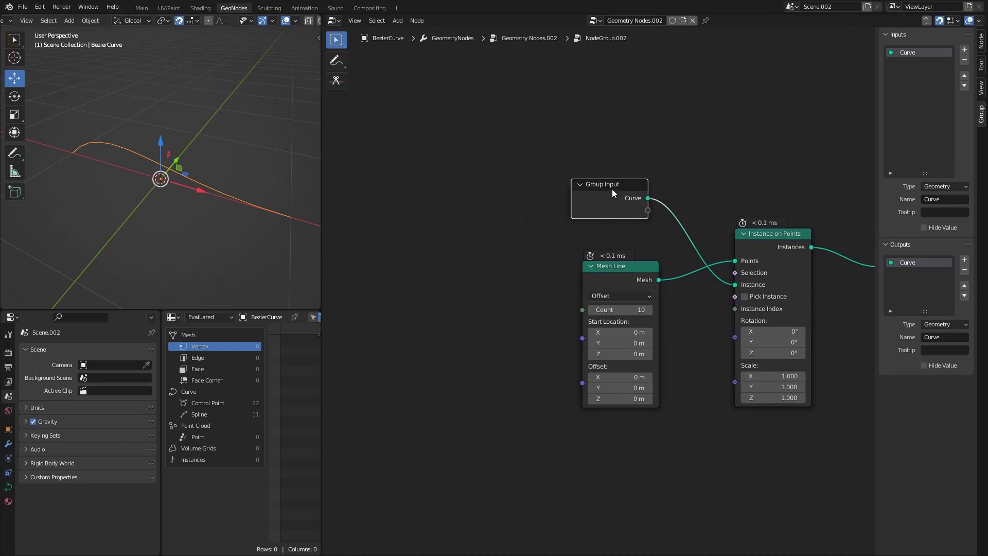
drag(612, 193, 410, 219)
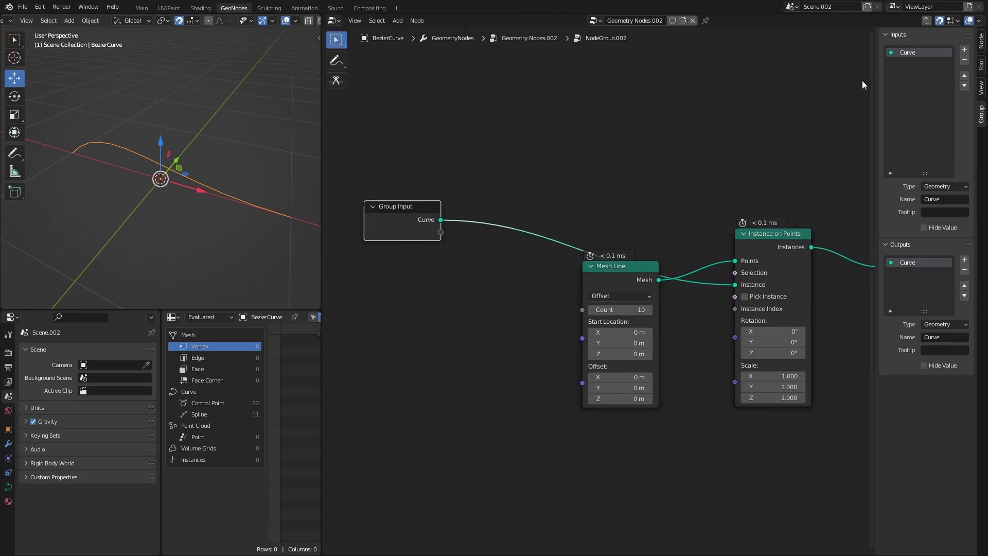
Add a second input named Count to the node group and set its type to Integer
click(963, 50)
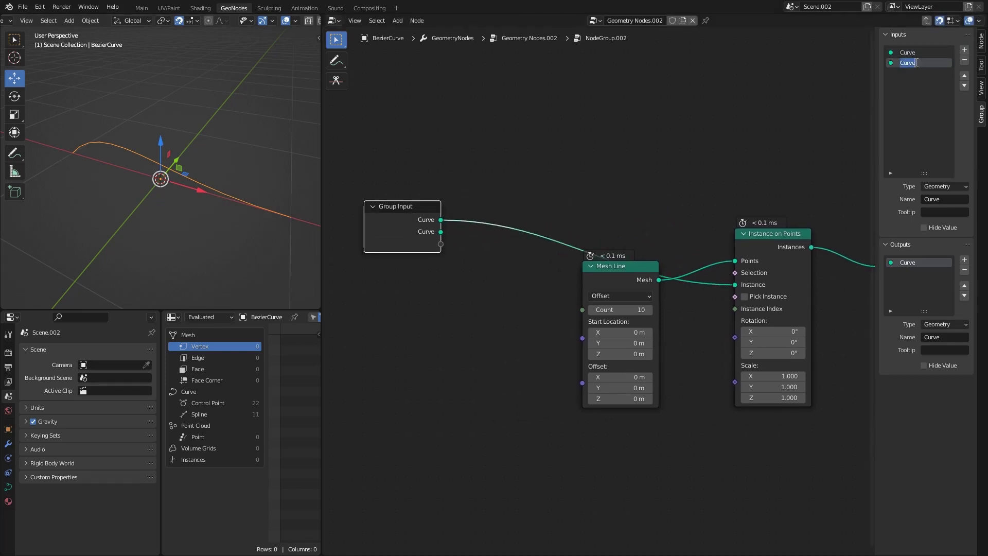
text(Count)
key(Return)
click(948, 186)
click(943, 243)
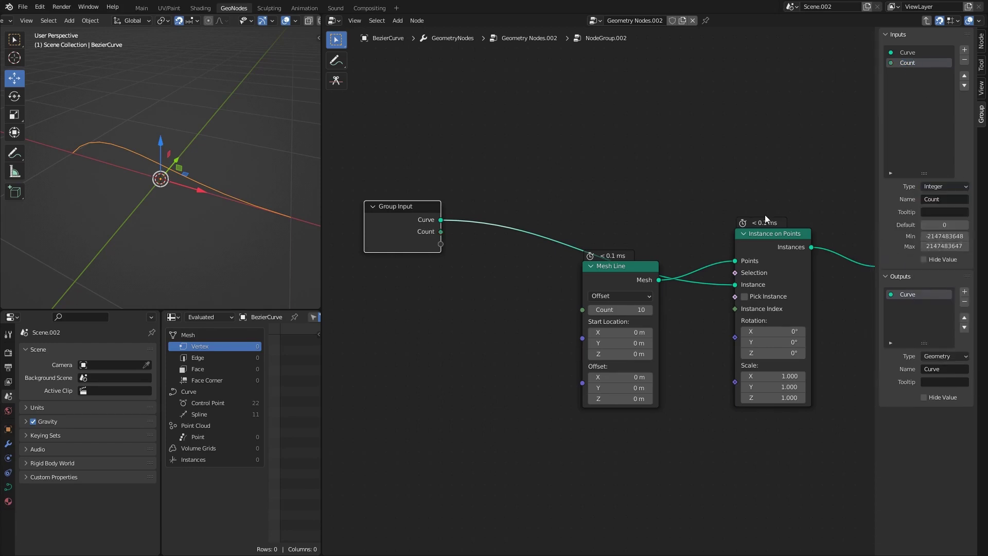
Give the Count input a default of 3 and minimum of 0, and connect it to Mesh Line's Count
click(943, 236)
text(3)
key(Return)
drag(440, 231, 582, 309)
drag(380, 227, 468, 216)
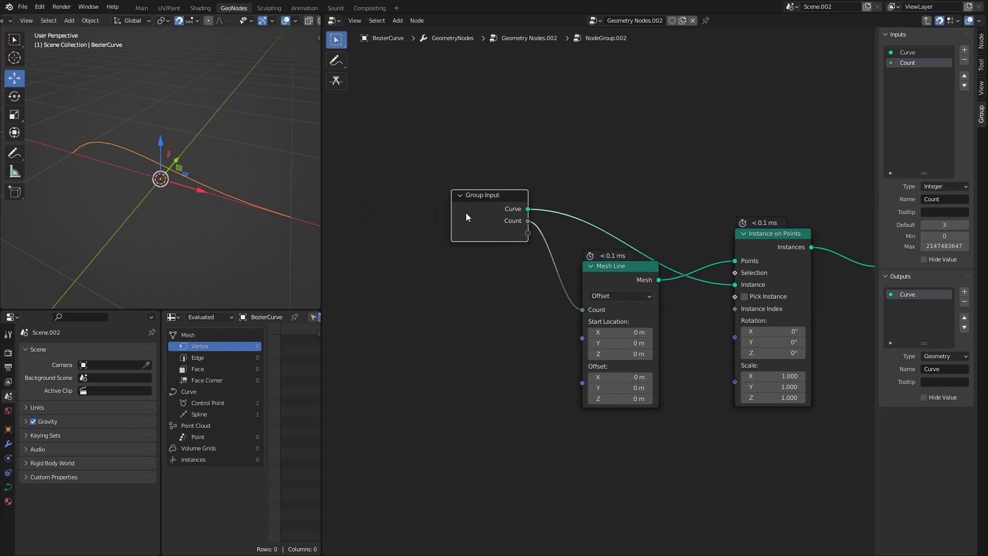
Show the curve's modifier properties and exit the node group to the main node tree
click(9, 443)
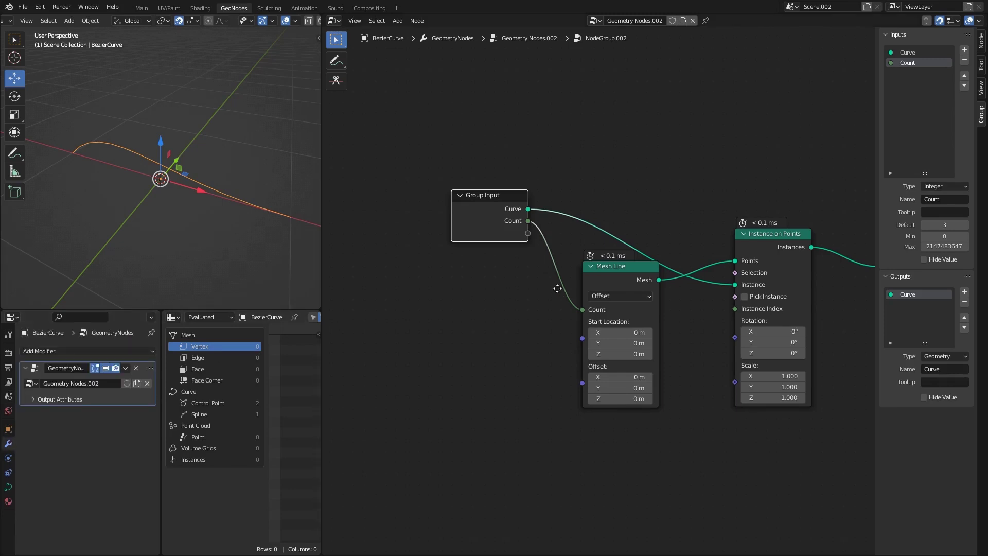
middle_drag(558, 288, 505, 311)
click(441, 207)
click(445, 220)
key(Tab)
middle_drag(436, 218, 576, 269)
click(456, 226)
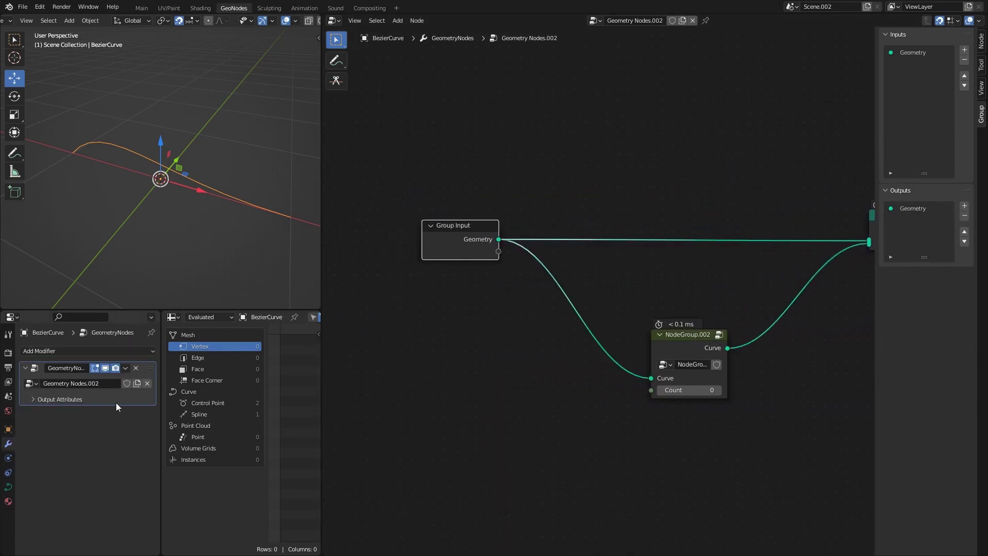
Add an Integer input named Count to the main geometry node tree
click(964, 51)
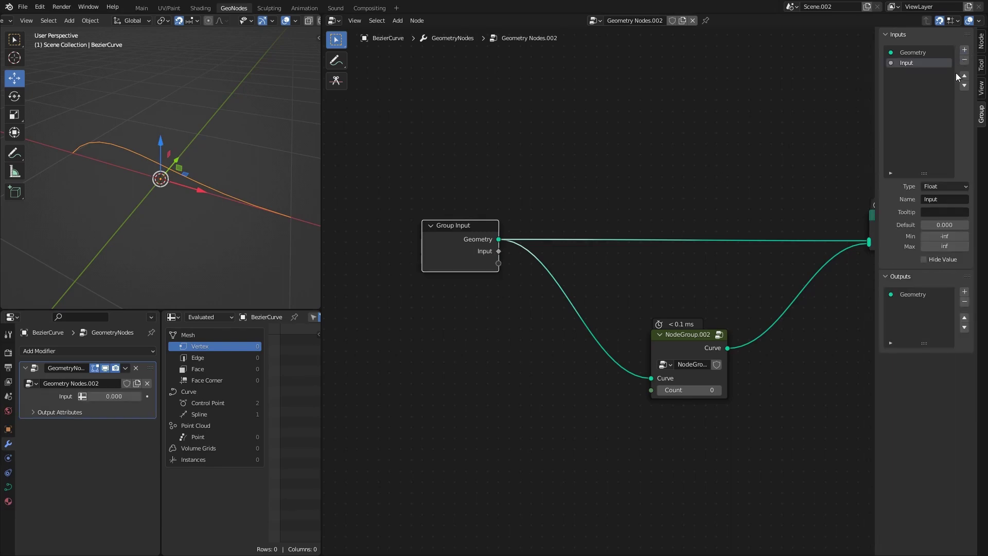
click(940, 186)
click(944, 247)
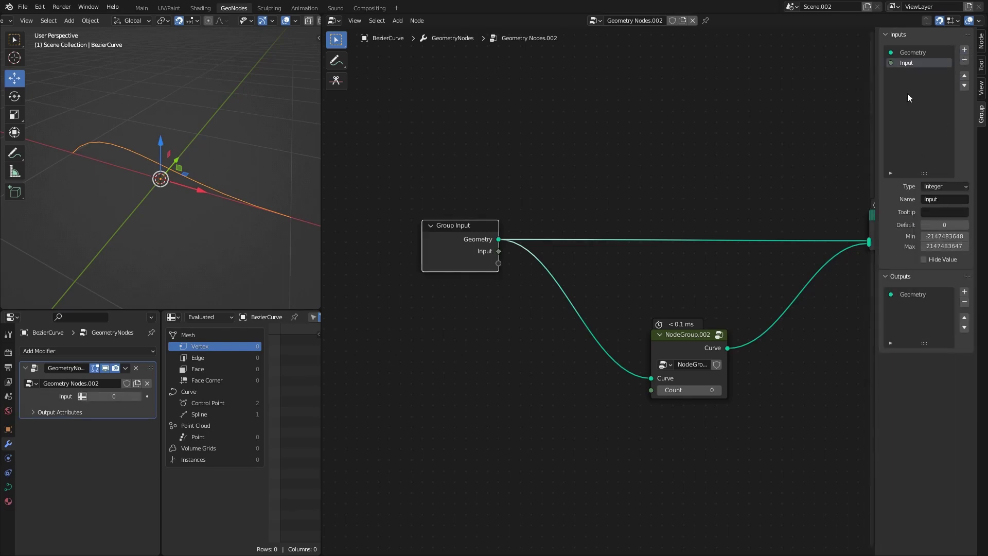
double_click(907, 63)
text(Count)
key(Return)
Move Group Input nearer the node group and connect its Count output to the group's Count input
drag(479, 235, 555, 268)
middle_drag(573, 317, 504, 301)
drag(504, 267, 580, 374)
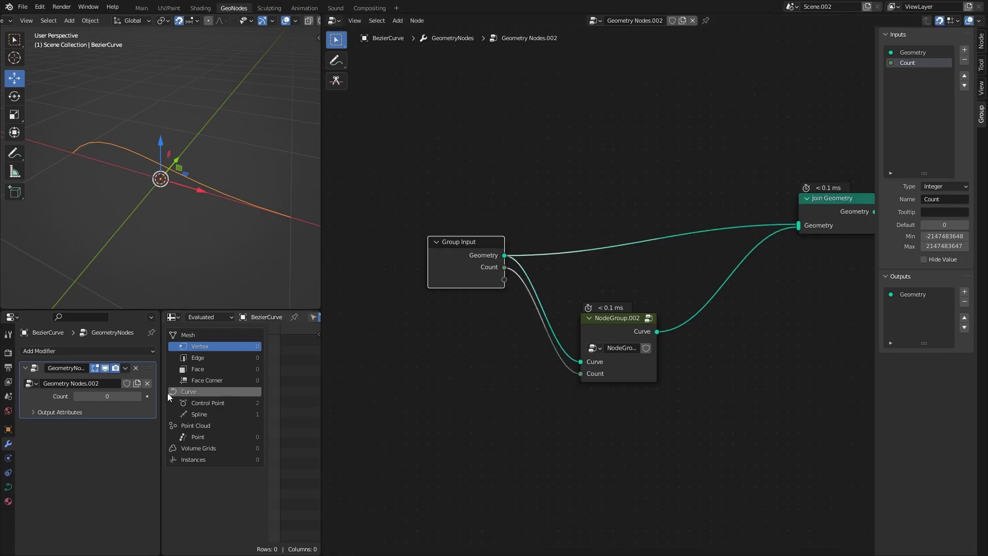
Set the main tree's Count input to minimum 0 and default 3, and set the modifier's Count to 3
click(944, 235)
text(0)
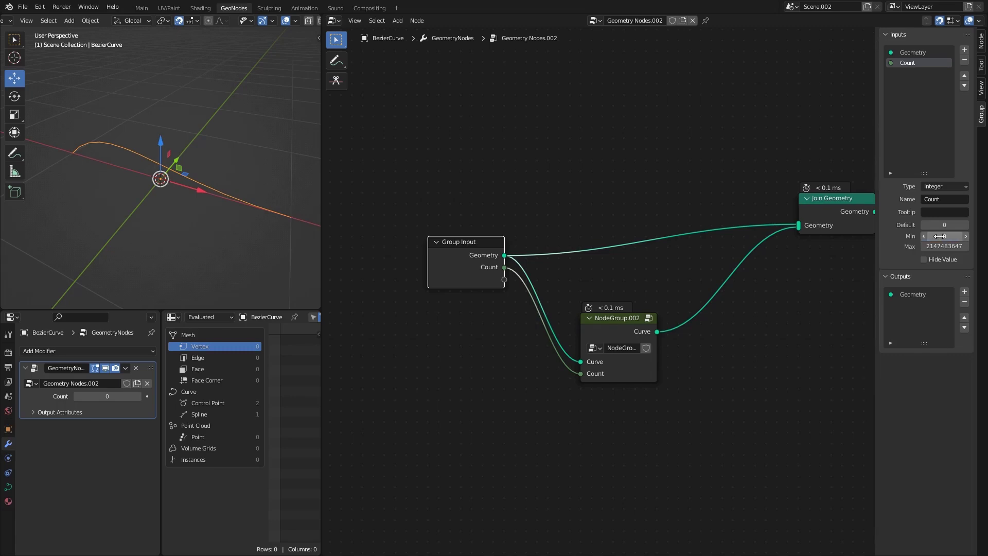
key(Return)
click(946, 224)
text(3)
key(Return)
click(98, 396)
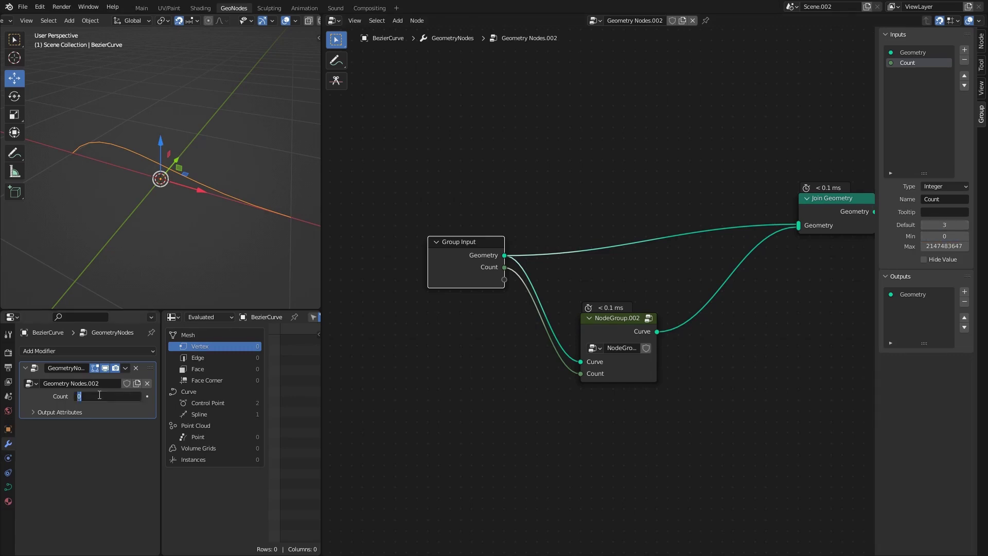
text(3)
key(Return)
Rename the node group to Coil Spline and open it for editing
click(624, 315)
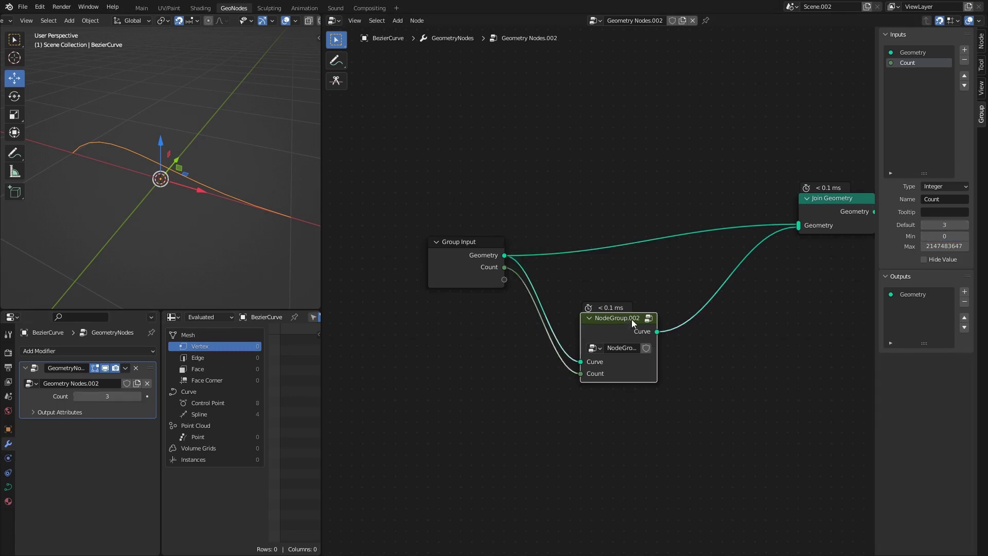
drag(631, 319, 631, 297)
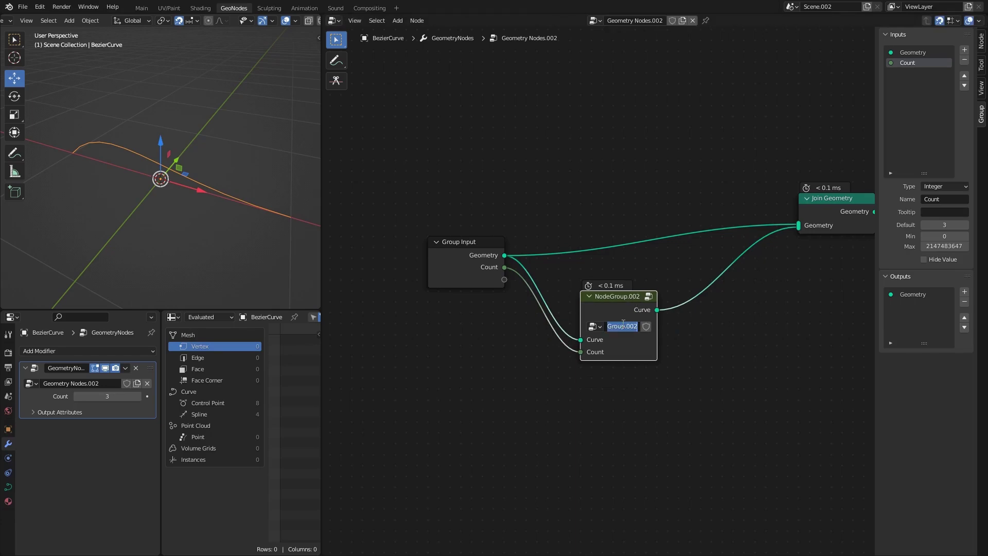
text(Coil Spline)
drag(622, 301, 643, 301)
key(Tab)
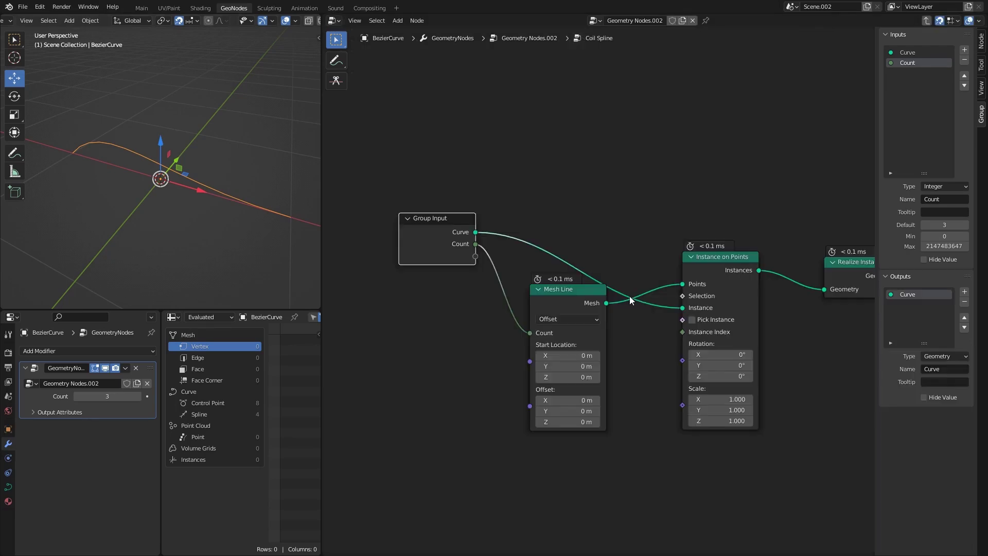
middle_drag(629, 295, 495, 289)
scroll(494, 289, down, 2)
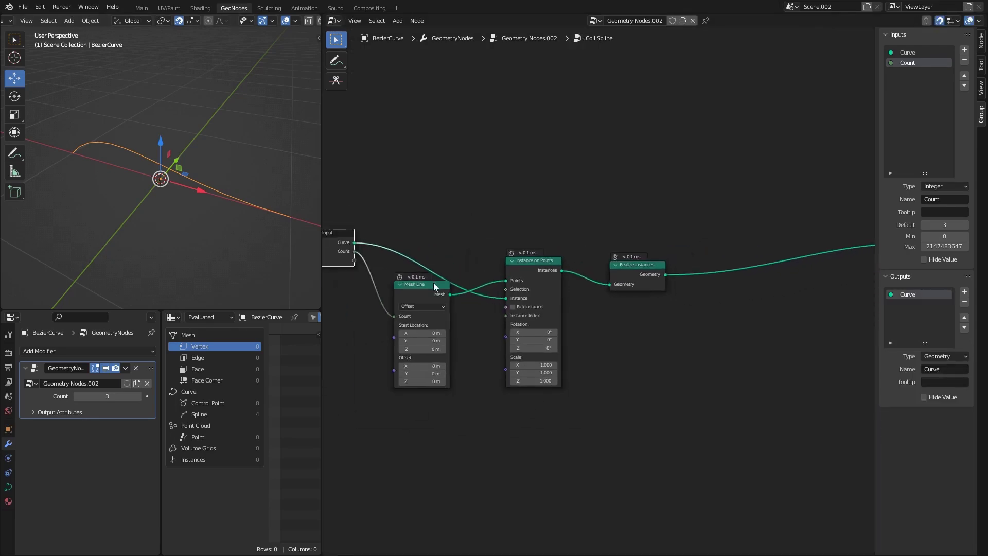
middle_drag(433, 282, 498, 283)
middle_drag(685, 276, 442, 304)
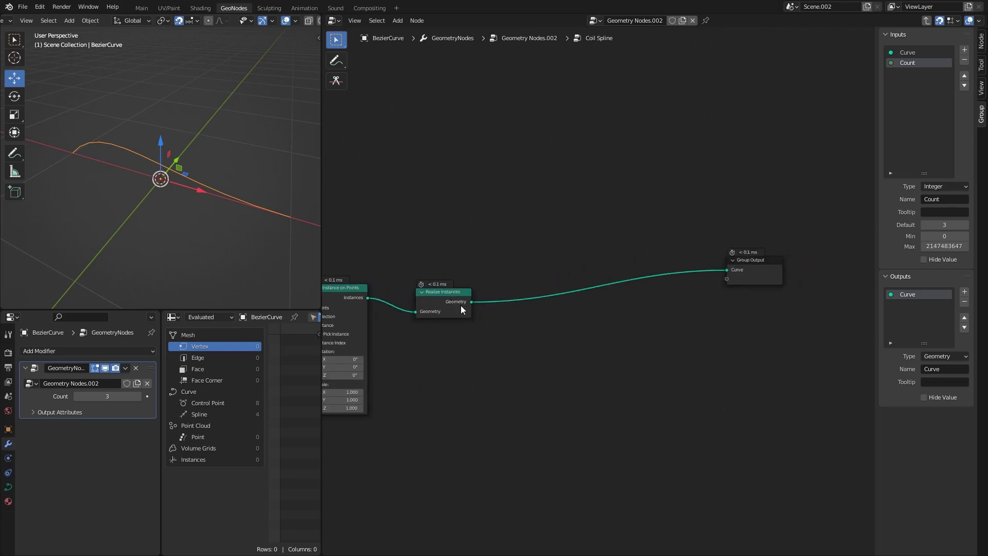
scroll(569, 348, up, 1)
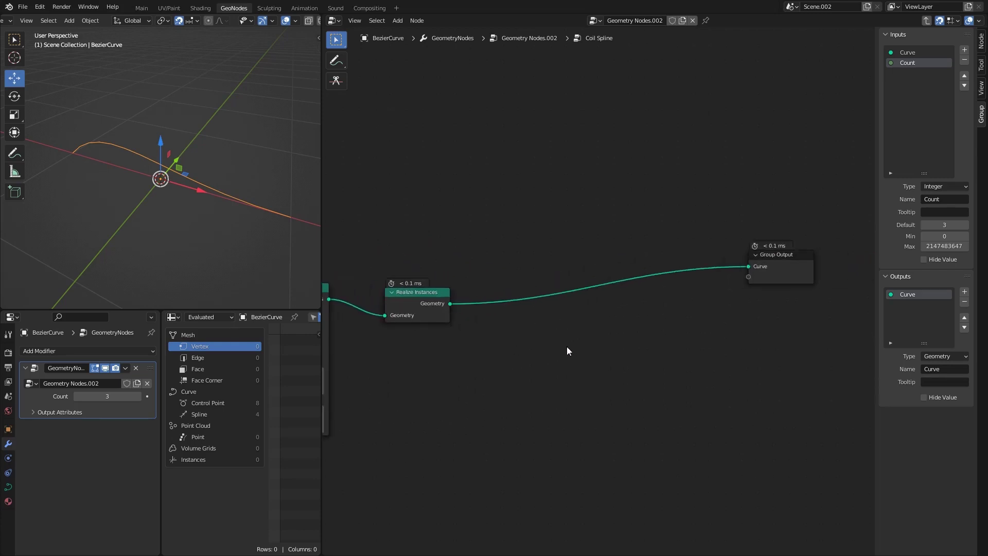
middle_drag(462, 324, 483, 315)
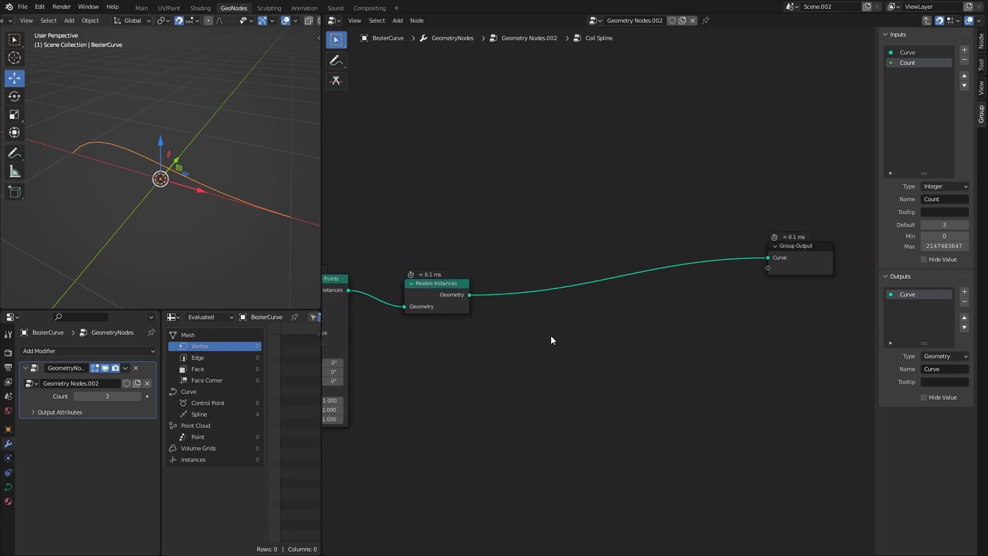
Annotate the curve in front view with normal and tangent arrows at two points along it
middle_drag(126, 185, 162, 141)
click(14, 154)
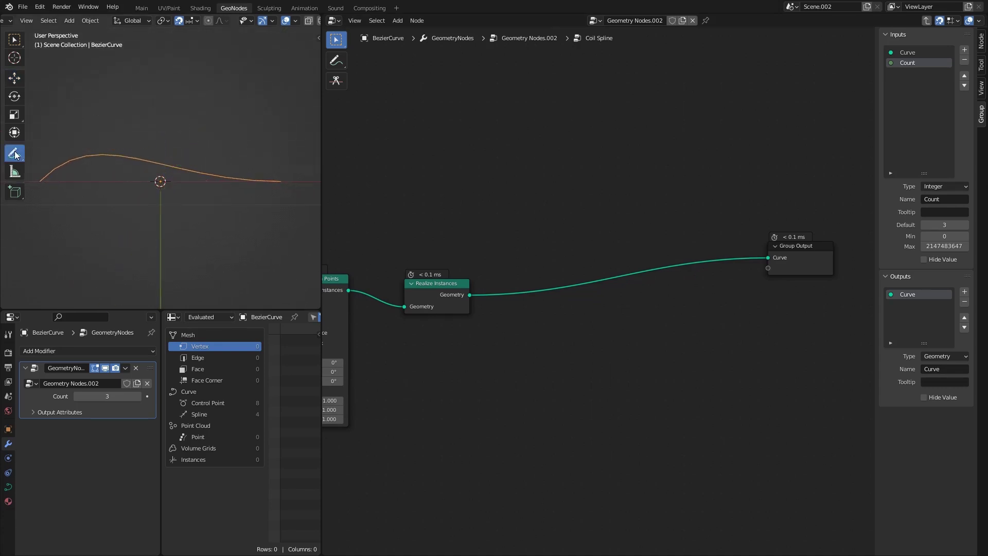
mouse_move(70, 144)
shift+middle_down()
mouse_move(101, 170)
mouse_move(166, 171)
mouse_move(106, 168)
shift+middle_up()
key(KP_1)
drag(114, 174, 98, 115)
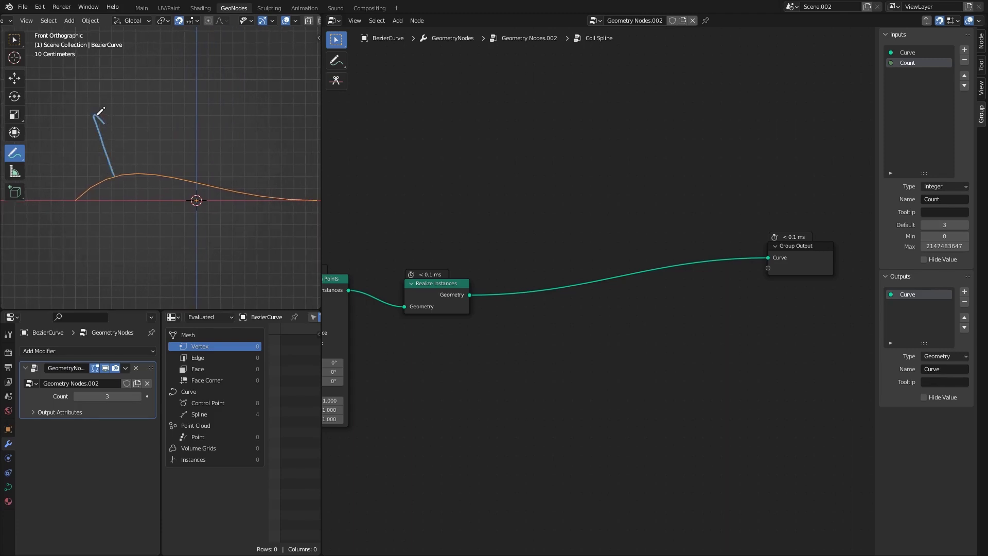
drag(186, 175, 205, 131)
drag(125, 169, 177, 153)
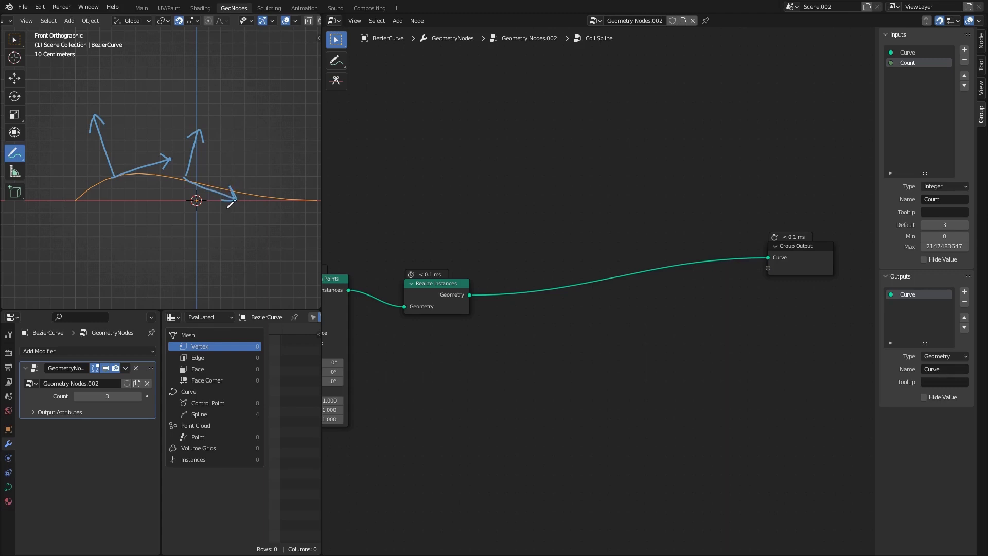
click(14, 78)
middle_drag(233, 131, 286, 213)
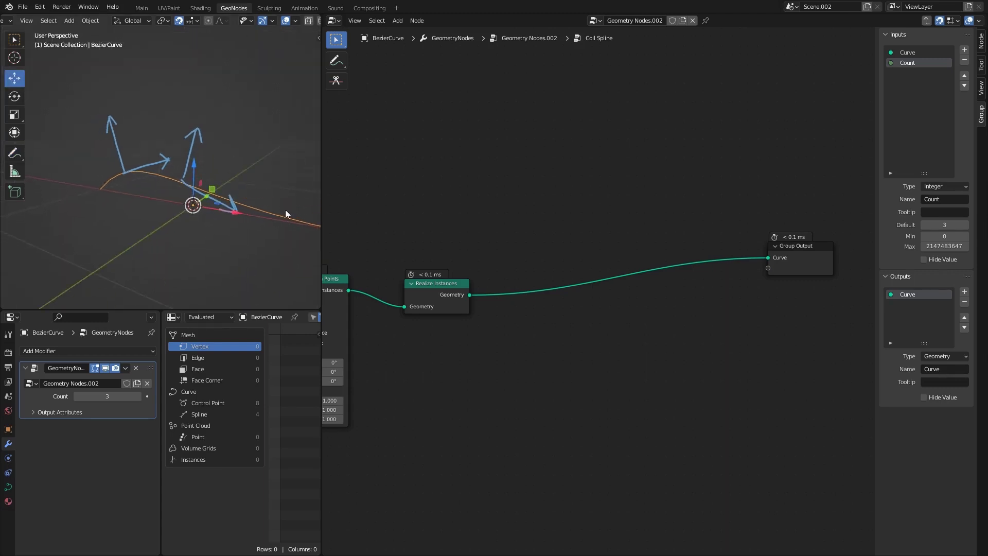
Add a Set Position node between Realize Instances and Group Output
key(shift+a)
text(set po)
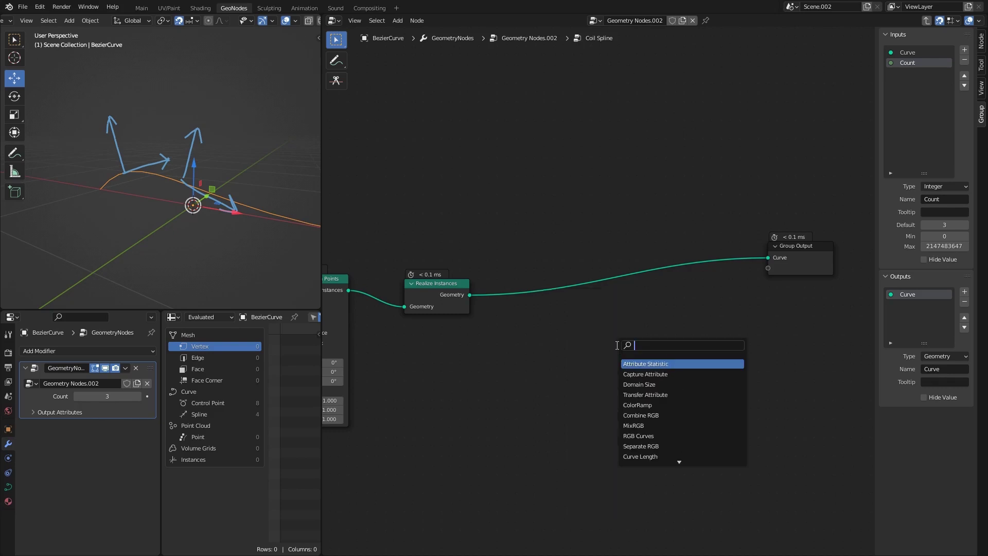
text(s)
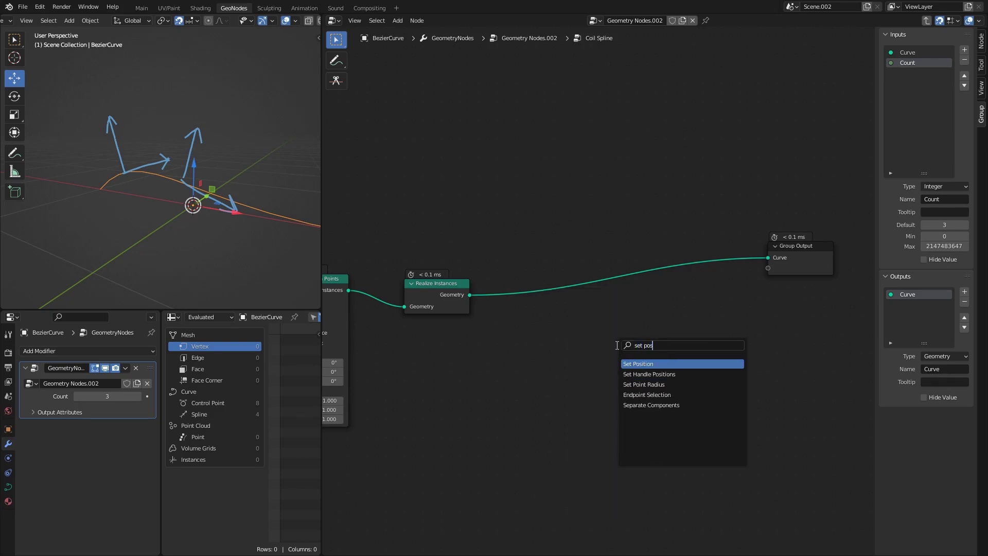
click(640, 363)
click(599, 280)
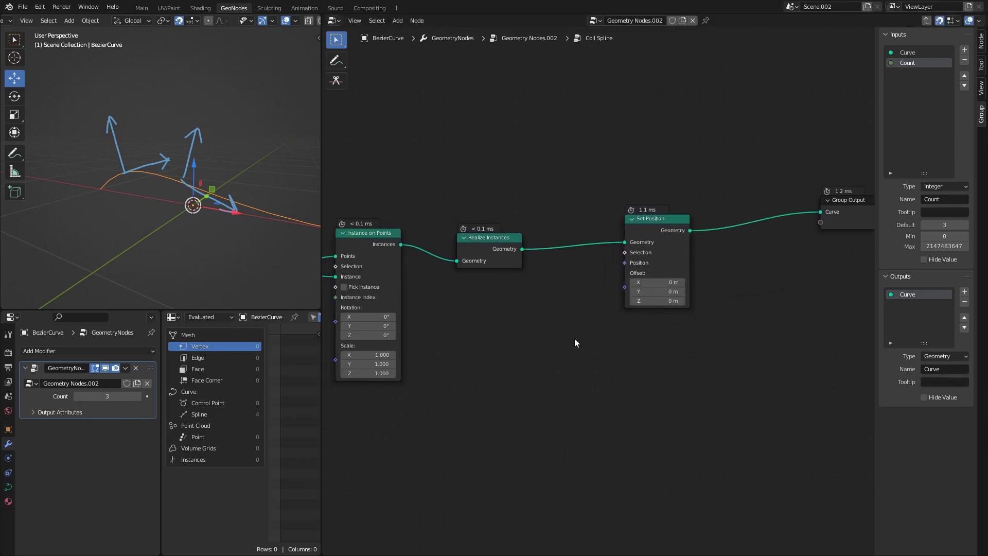
Add a Normal node and connect its output to Set Position's Offset
key(shift+a)
text(nora)
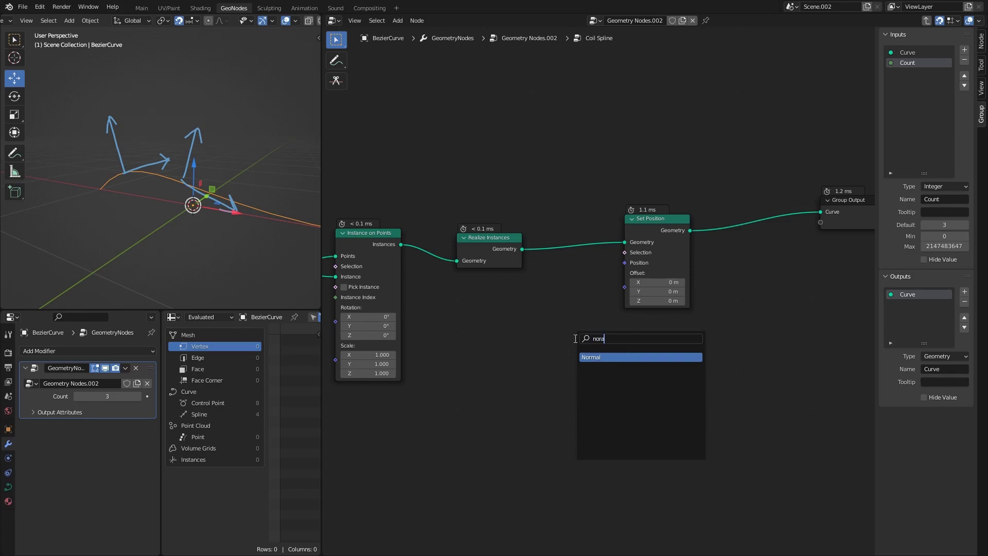
click(595, 362)
click(541, 331)
middle_drag(186, 170, 191, 237)
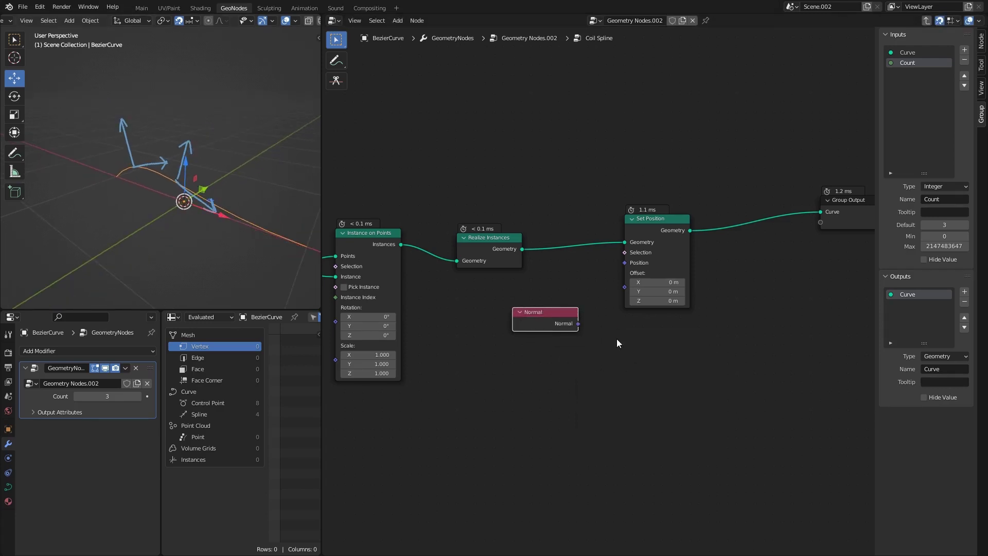
drag(619, 286, 623, 286)
middle_drag(180, 195, 158, 169)
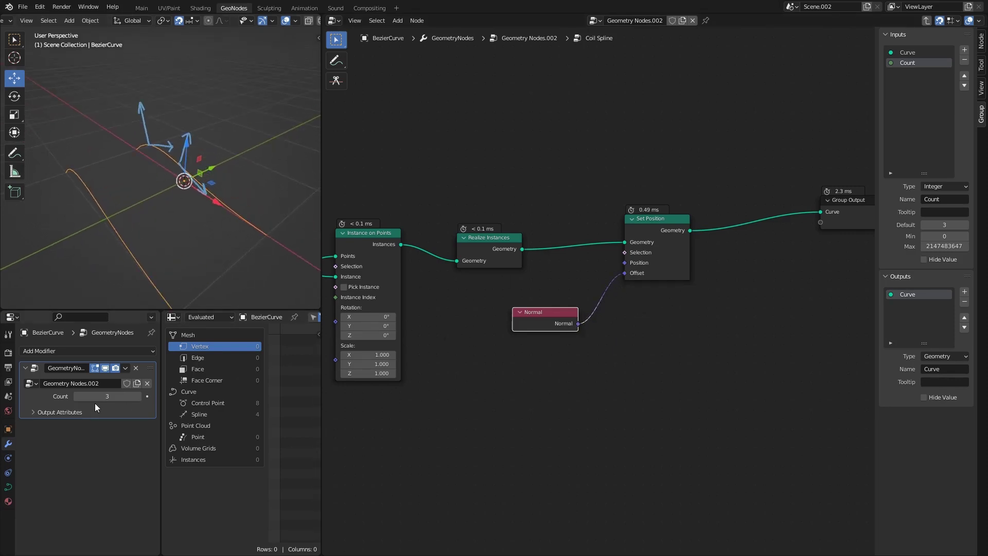
middle_drag(127, 203, 119, 147)
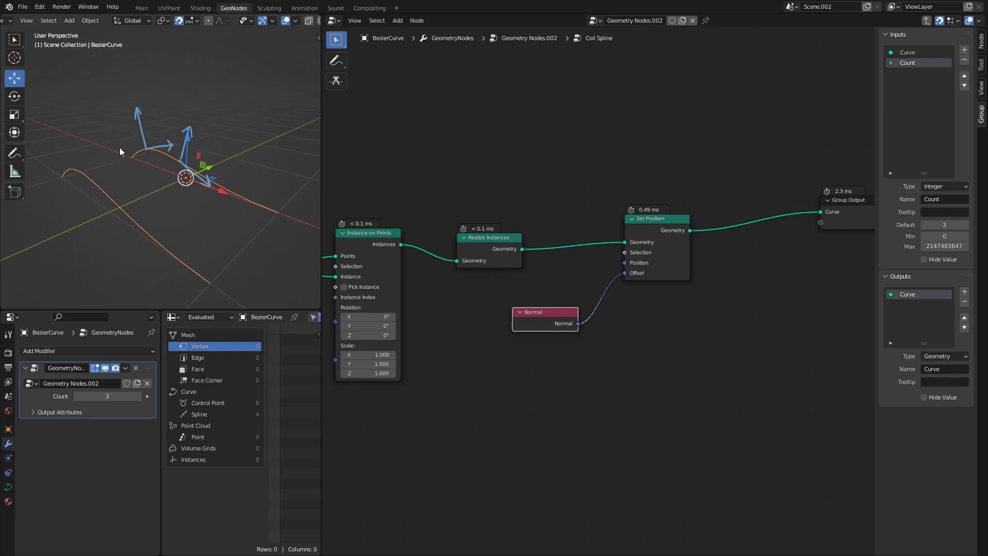
Shift Set Position and Group Output further from Realize Instances to make room before them
middle_drag(506, 285, 435, 251)
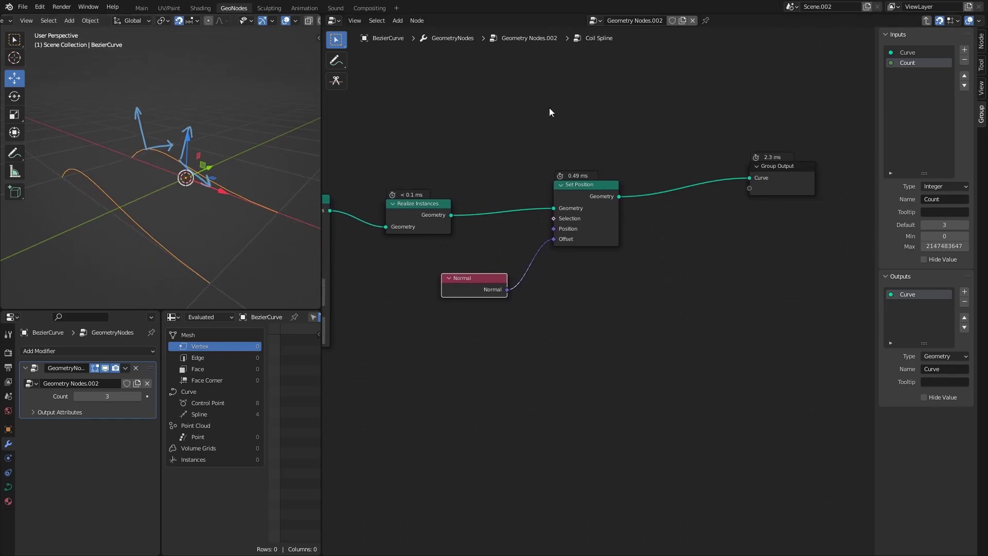
drag(549, 108, 759, 207)
key(g)
click(580, 253)
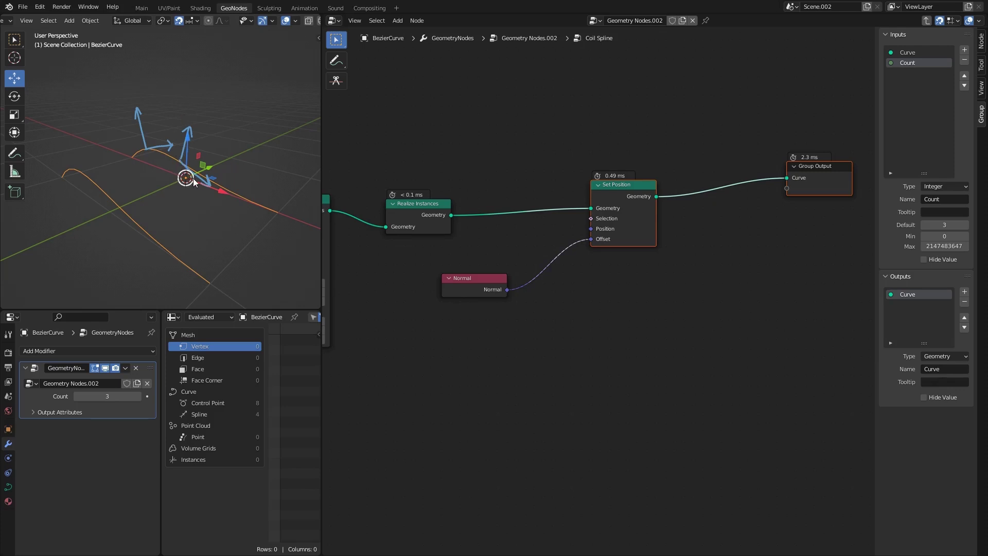
Annotate a circular rotation arrow around the curve's tangent in the 3D viewport
mouse_move(194, 182)
middle_down()
mouse_move(157, 153)
mouse_move(162, 133)
middle_up()
click(14, 154)
mouse_move(171, 104)
mouse_down()
mouse_move(136, 137)
mouse_move(226, 162)
mouse_move(200, 115)
mouse_up()
middle_drag(193, 128, 197, 157)
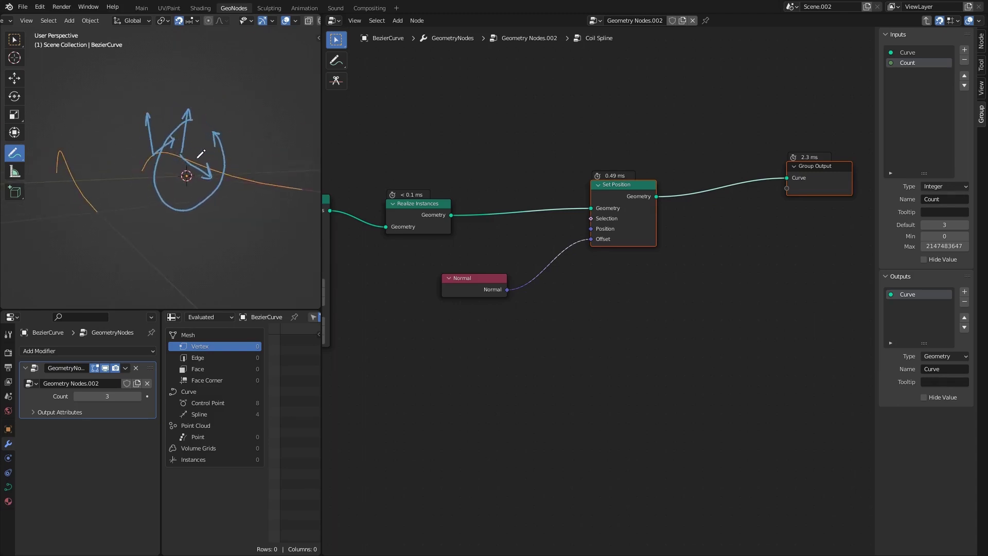
click(14, 79)
middle_drag(97, 143, 150, 148)
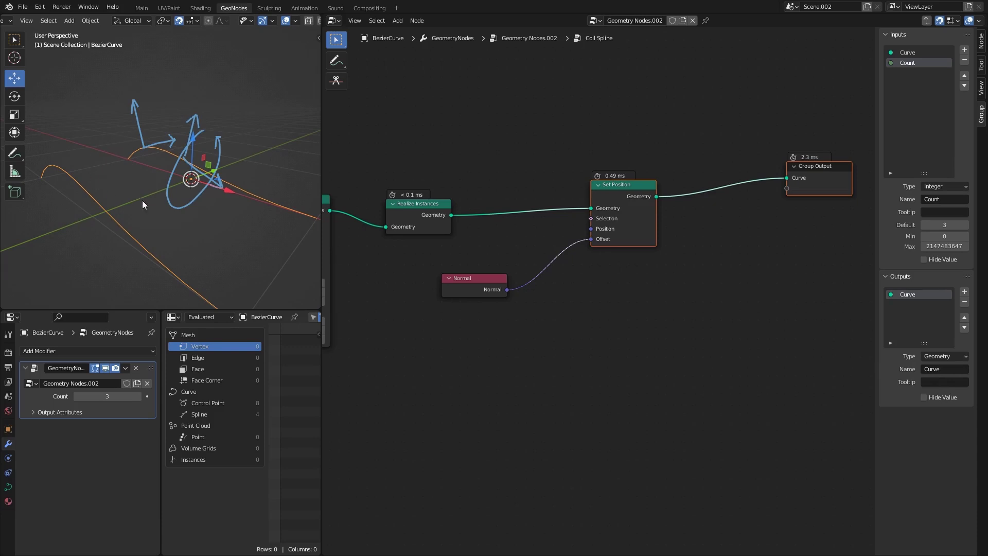
Insert a Vector Rotate node between the Normal node and Set Position's Offset
ctrl+scroll(558, 325, up, 1)
click(566, 335)
key(shift+a)
text(svecto)
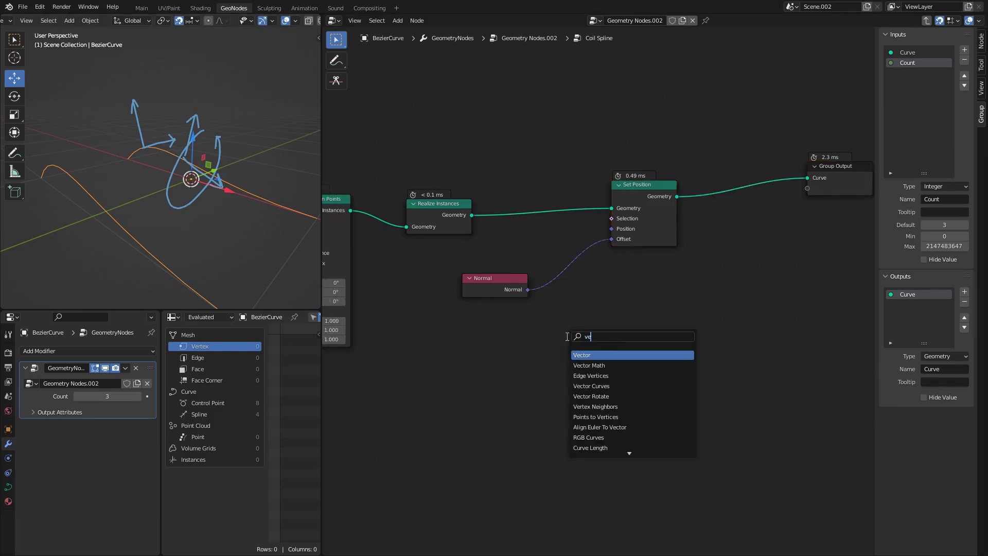
key(Down)
key(Down)
key(Down)
key(Return)
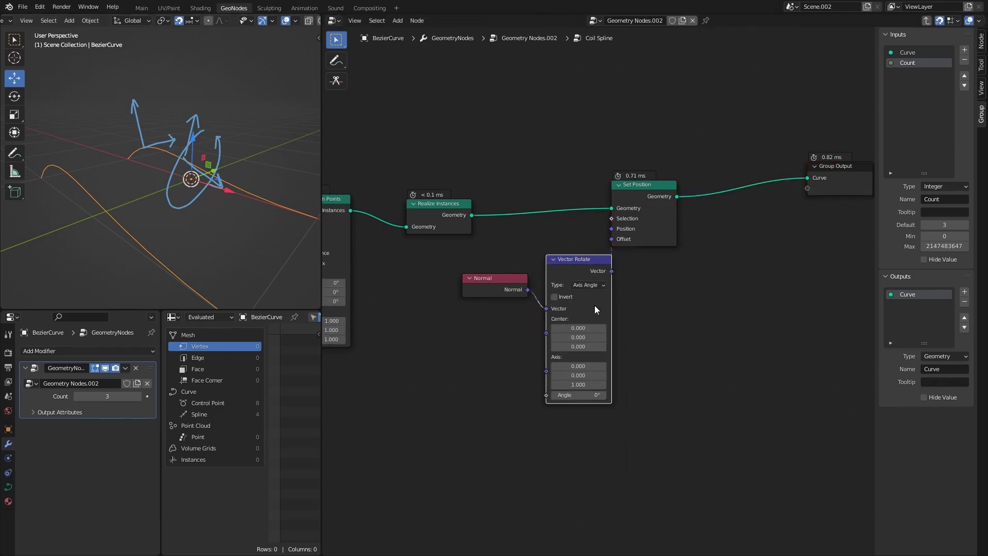
click(596, 306)
mouse_move(495, 284)
mouse_down()
mouse_move(484, 286)
mouse_move(494, 295)
mouse_up()
Add a Curve Tangent node below Normal and connect its Tangent to Vector Rotate's Axis
middle_drag(534, 327, 561, 307)
scroll(560, 309, up, 2)
click(538, 334)
key(shift+a)
text(tang)
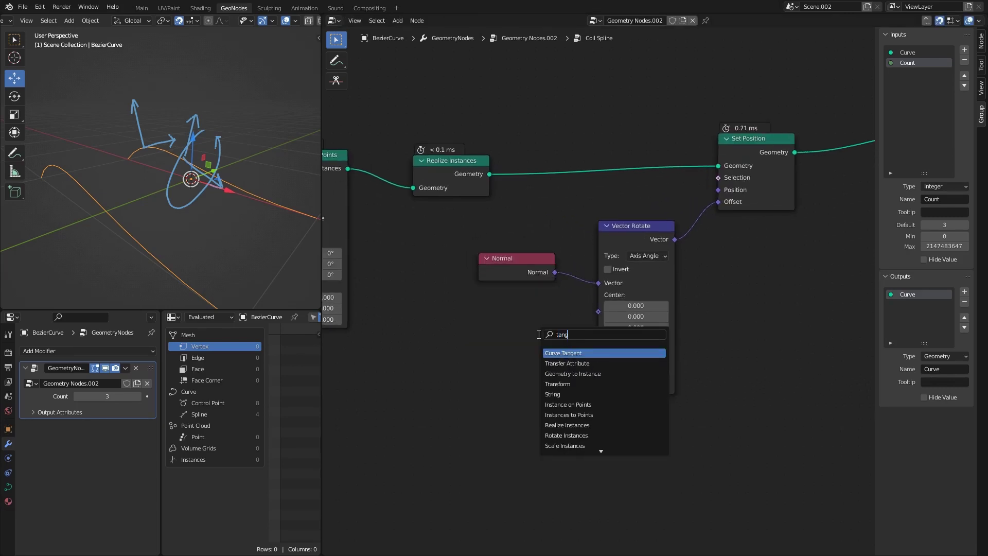
key(Return)
click(548, 340)
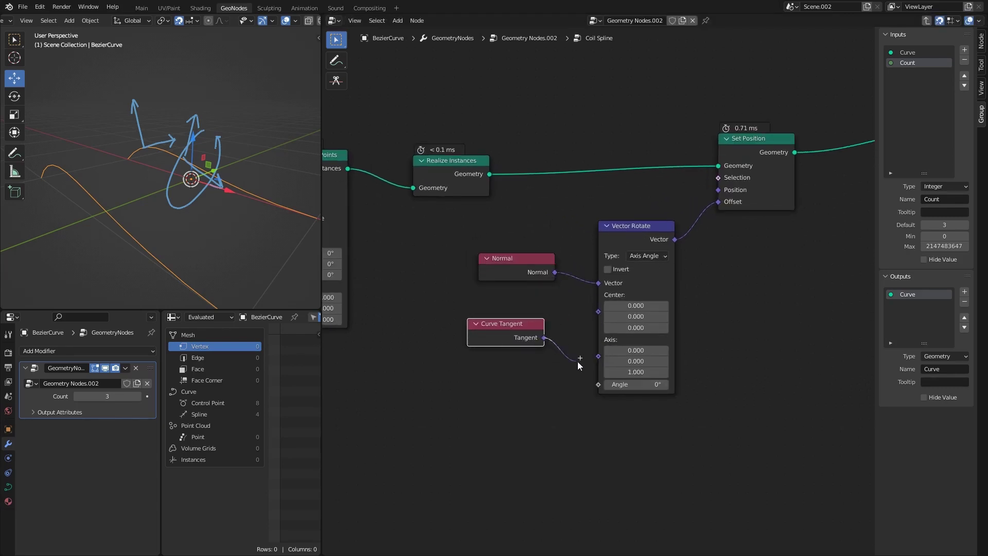
drag(593, 358, 593, 355)
drag(546, 332, 568, 332)
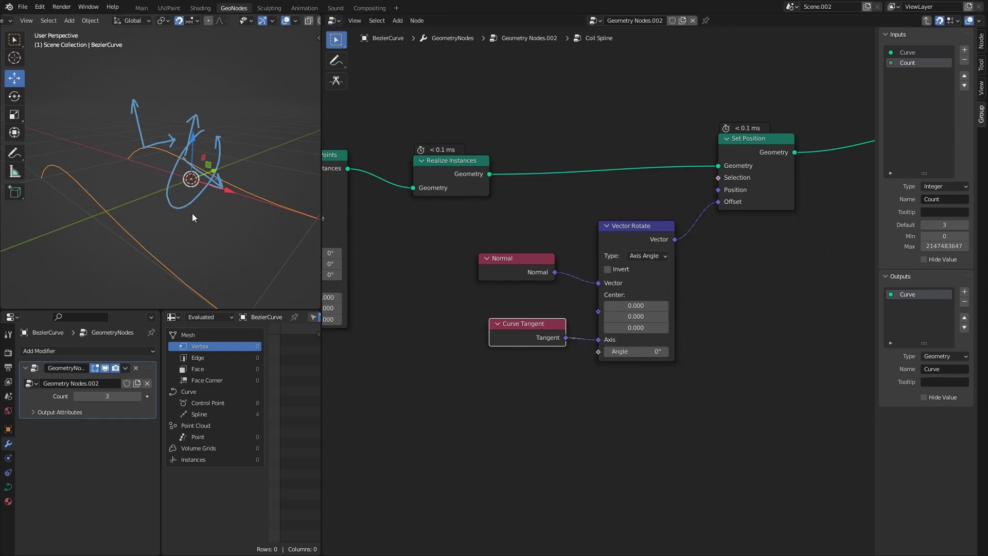
Try a Vector Rotate angle of about 230.6° on the offset curve and reset the angle to 0°
mouse_move(192, 213)
middle_down()
mouse_move(173, 203)
mouse_move(176, 194)
mouse_move(182, 212)
middle_up()
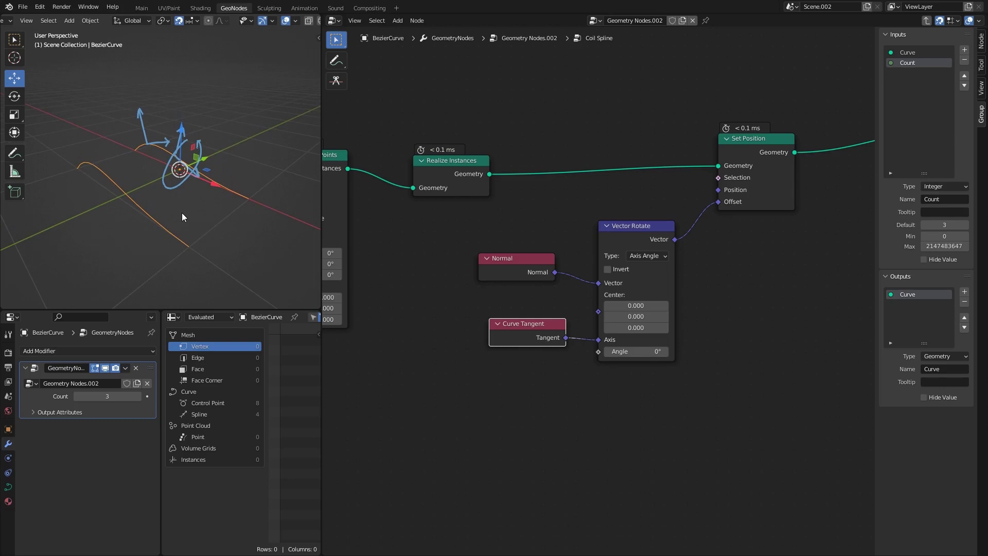
drag(632, 353, 699, 353)
click(635, 354)
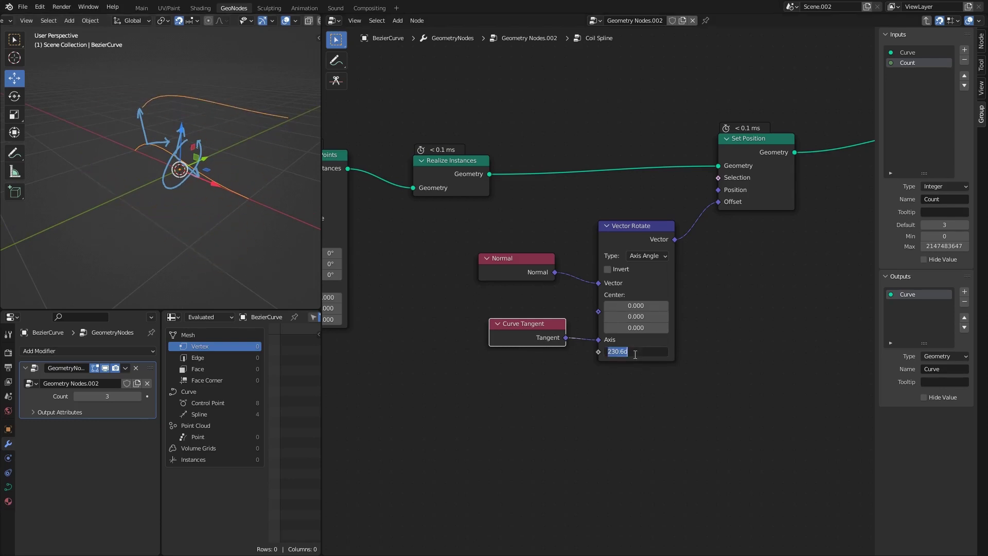
text(0)
key(Return)
Move the Normal, Curve Tangent and Vector Rotate nodes together up closer to the main node row
scroll(463, 293, down, 1)
drag(496, 247, 691, 382)
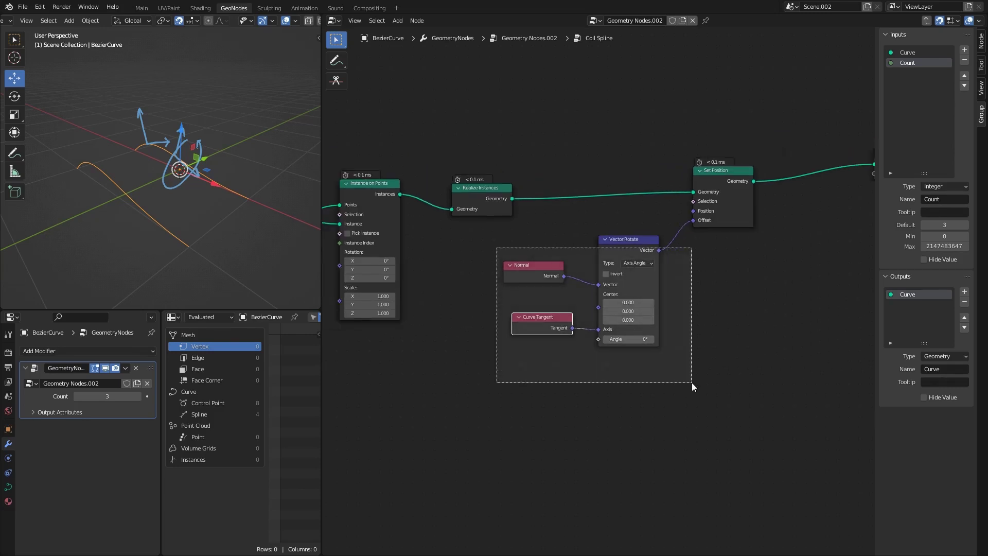
key(g)
click(526, 362)
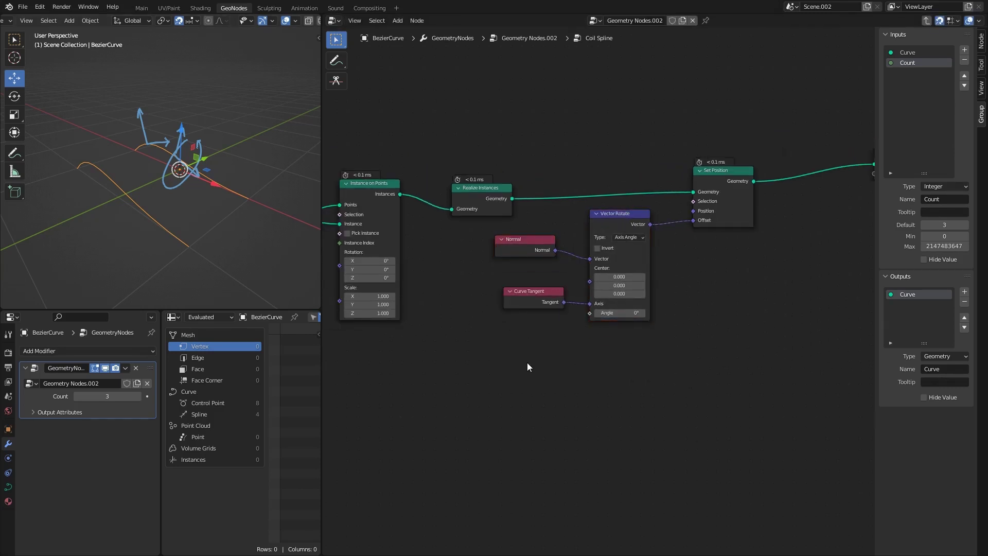
Add a Spline Parameter node and place it below Curve Tangent, leaving space before Vector Rotate
scroll(527, 362, up, 1)
key(shift+a)
text(spline)
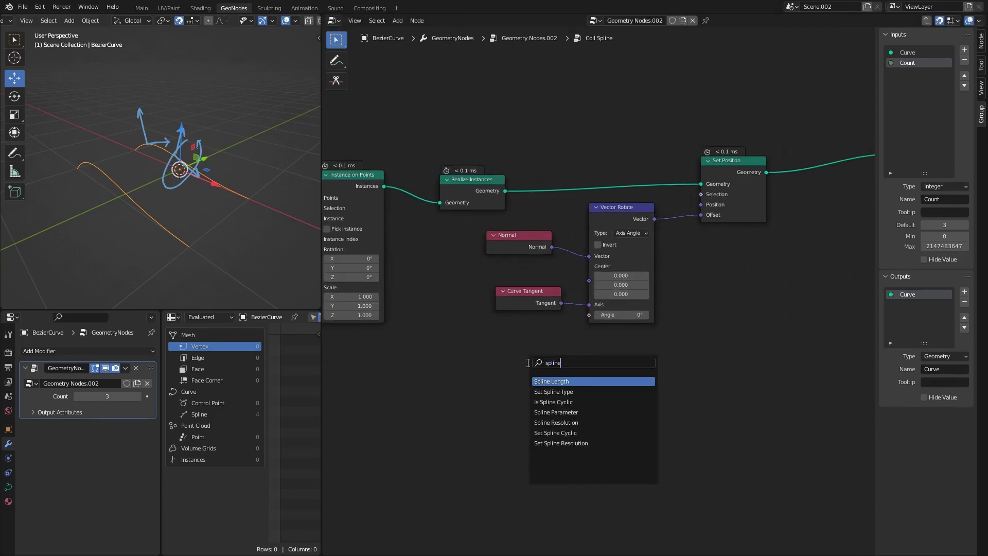
click(552, 412)
click(530, 401)
middle_drag(458, 389, 475, 358)
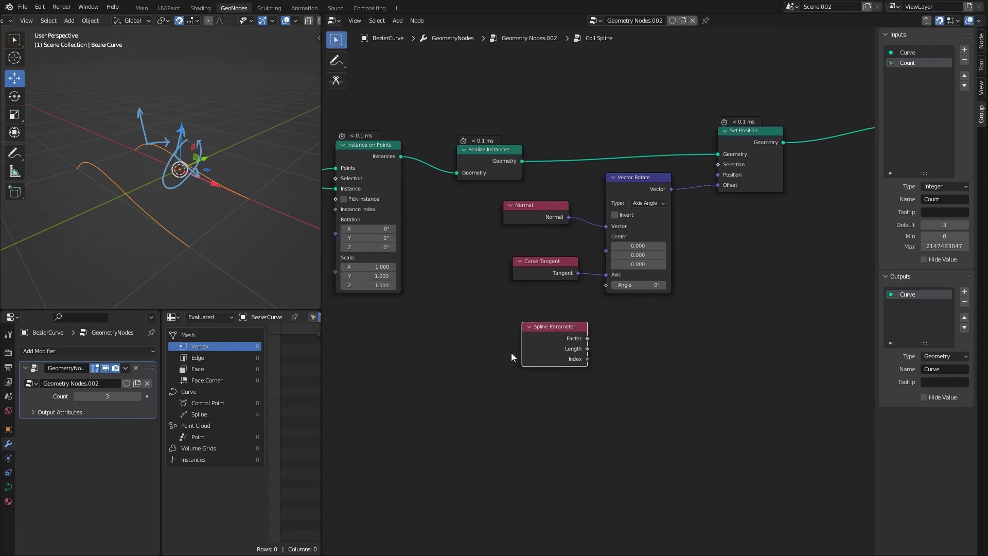
drag(558, 326, 493, 335)
scroll(494, 355, up, 6)
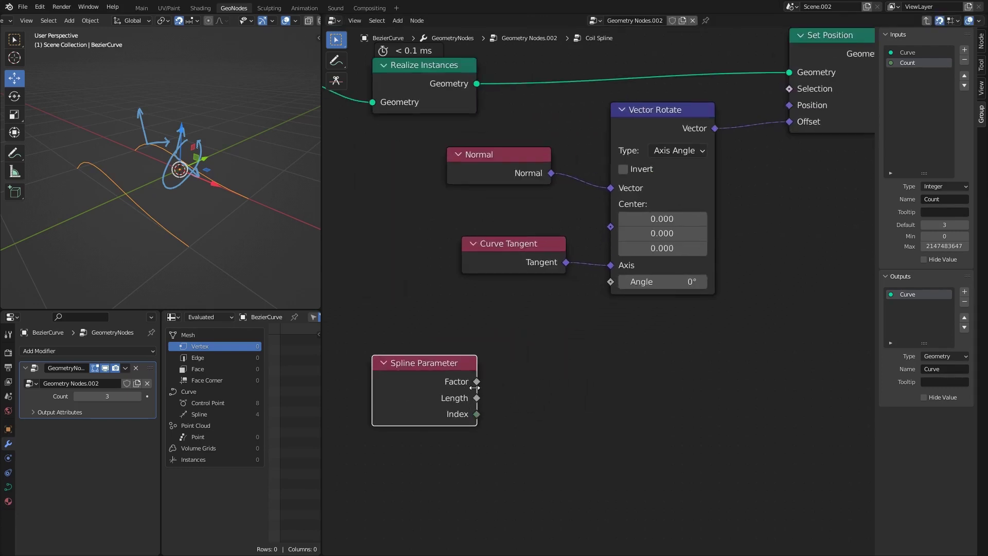
Annotate the curve's start and end with 0 and 1, and the matching rotation range from 0 to 2π
click(15, 151)
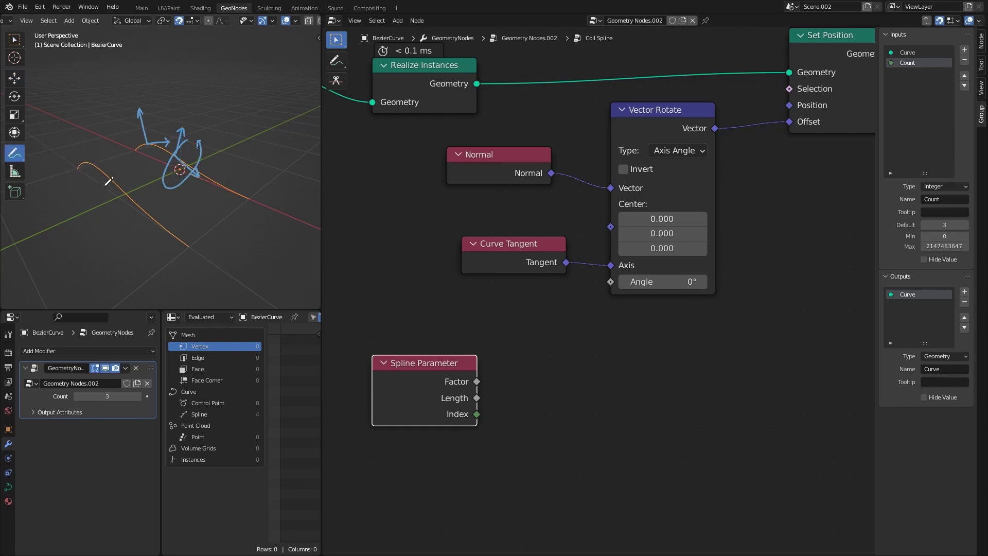
mouse_move(106, 183)
middle_down()
mouse_move(149, 154)
mouse_move(155, 174)
mouse_move(123, 162)
mouse_move(109, 181)
mouse_move(243, 193)
middle_up()
middle_drag(146, 200, 292, 272)
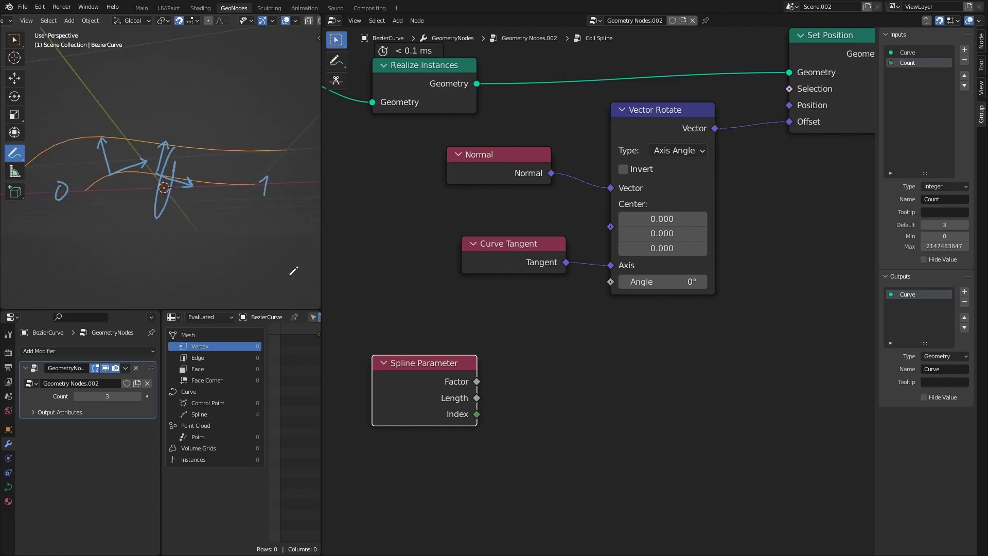
middle_drag(145, 210, 132, 198)
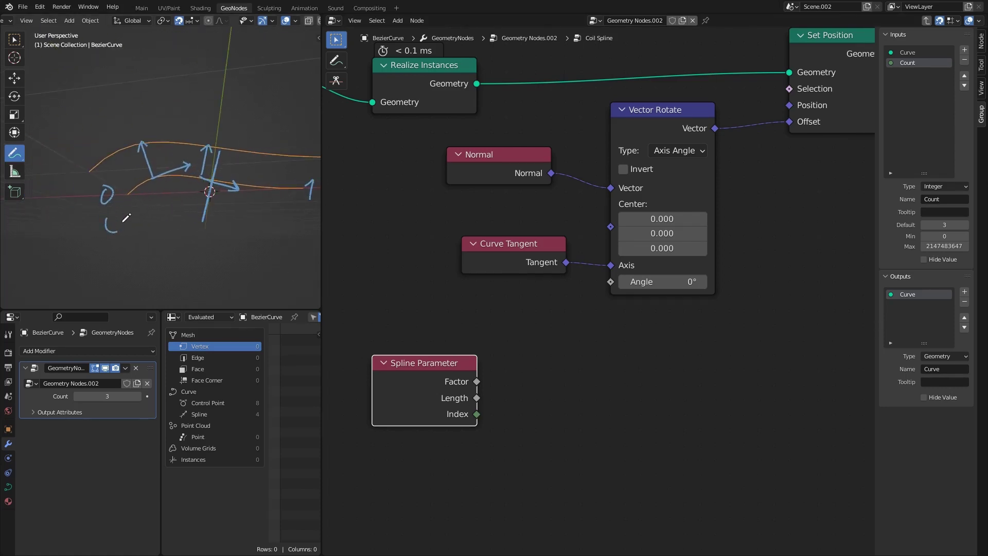
middle_drag(189, 214, 184, 179)
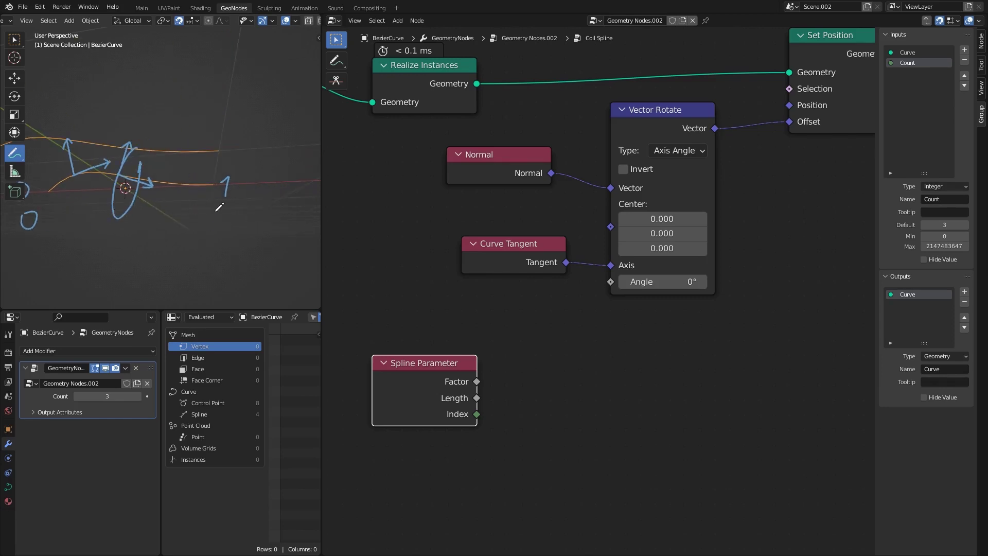
mouse_move(124, 186)
middle_down()
mouse_move(129, 201)
mouse_move(107, 213)
mouse_move(176, 206)
mouse_move(191, 218)
middle_up()
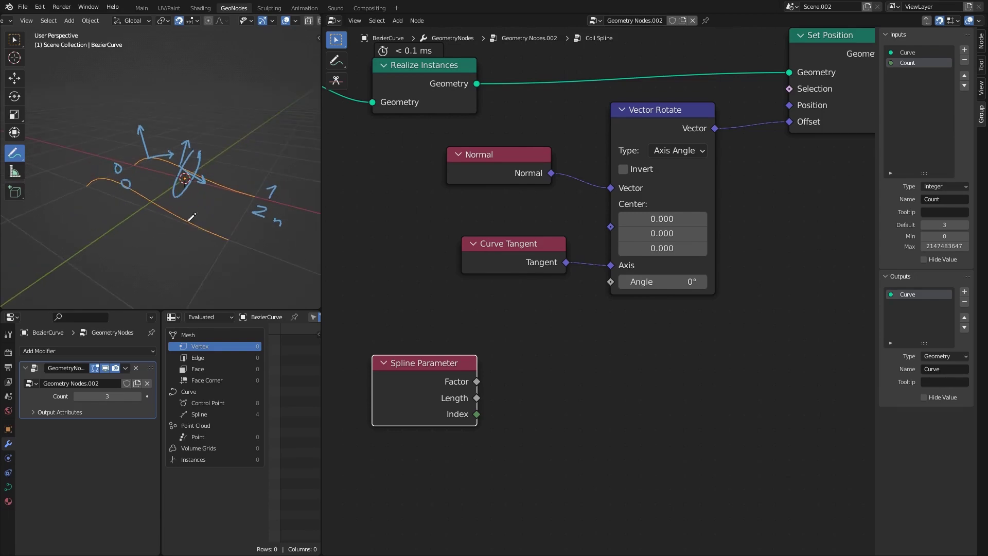
Annotate a rectangle containing three wavy lines in the empty space above the Instance on Points and Realize Instances nodes
middle_drag(434, 163, 634, 358)
scroll(564, 348, down, 3)
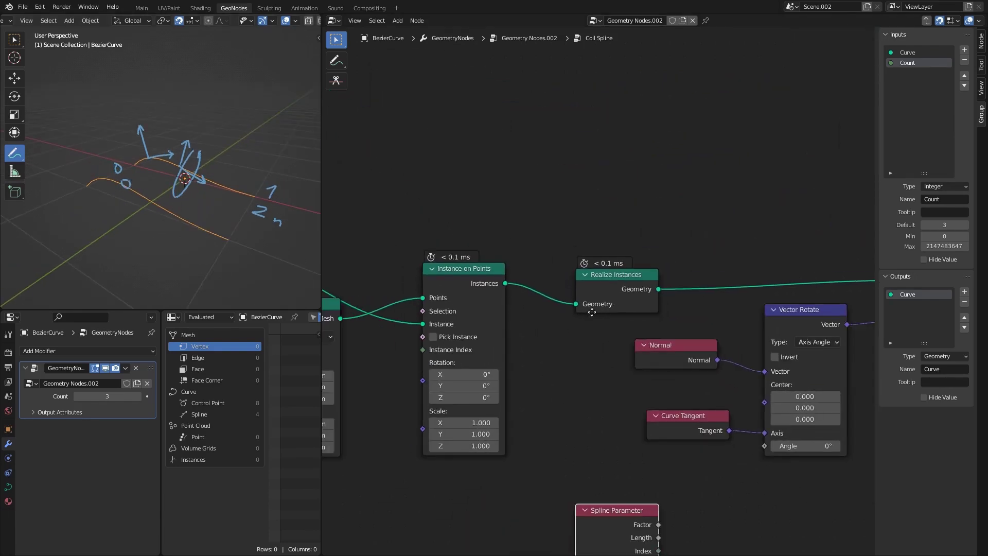
middle_drag(589, 307, 569, 301)
middle_drag(486, 258, 449, 314)
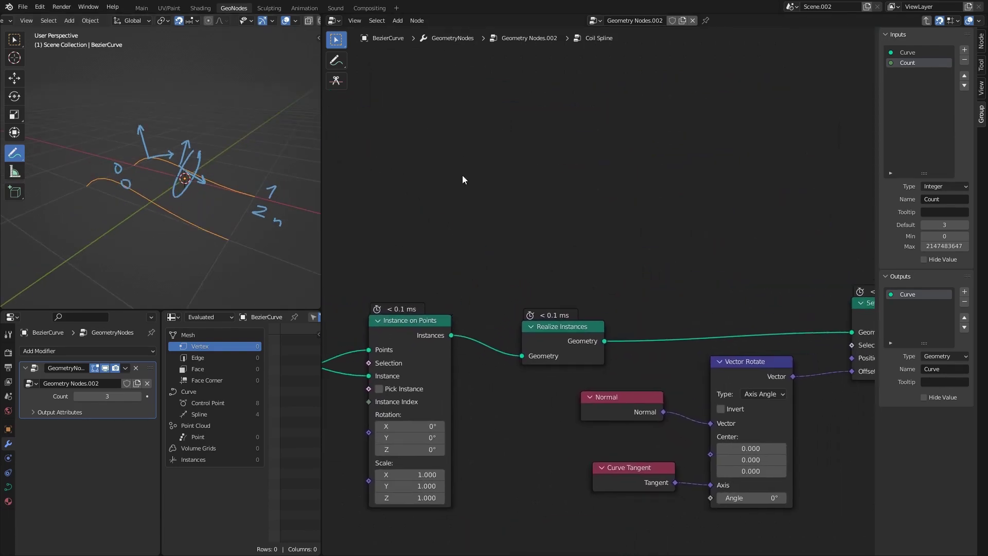
click(336, 60)
mouse_move(494, 108)
mouse_down()
mouse_move(606, 108)
mouse_move(611, 203)
mouse_move(472, 198)
mouse_move(465, 108)
mouse_move(586, 133)
mouse_up()
mouse_move(493, 158)
mouse_down()
mouse_move(575, 152)
mouse_move(598, 164)
mouse_up()
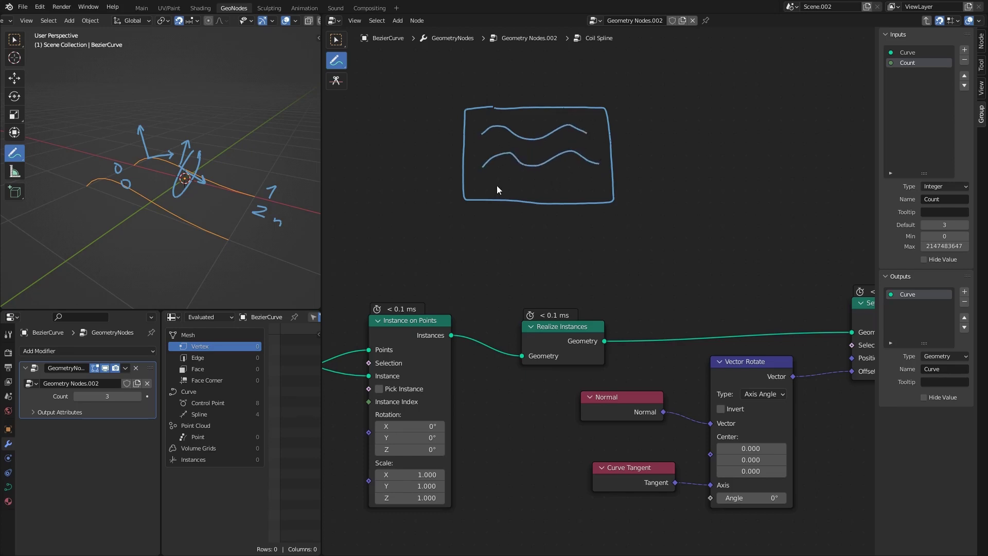
mouse_move(492, 186)
mouse_down()
mouse_move(565, 171)
mouse_move(597, 183)
mouse_up()
Move Normal and Curve Tangent further from Vector Rotate and bring Spline Parameter slightly closer beneath them
mouse_move(595, 304)
middle_down()
mouse_move(561, 90)
mouse_move(536, 23)
middle_up()
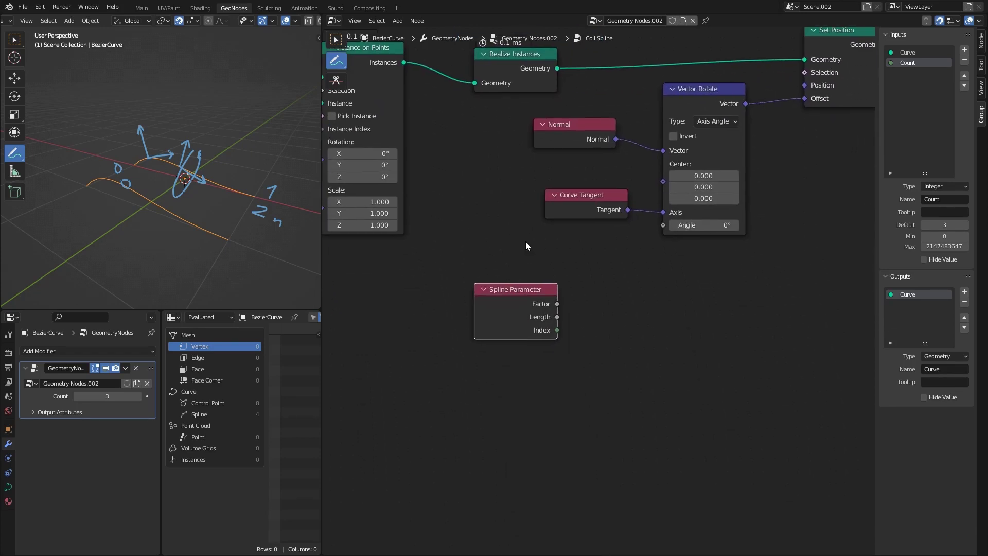
mouse_move(493, 290)
middle_down()
mouse_move(502, 393)
mouse_move(457, 233)
middle_up()
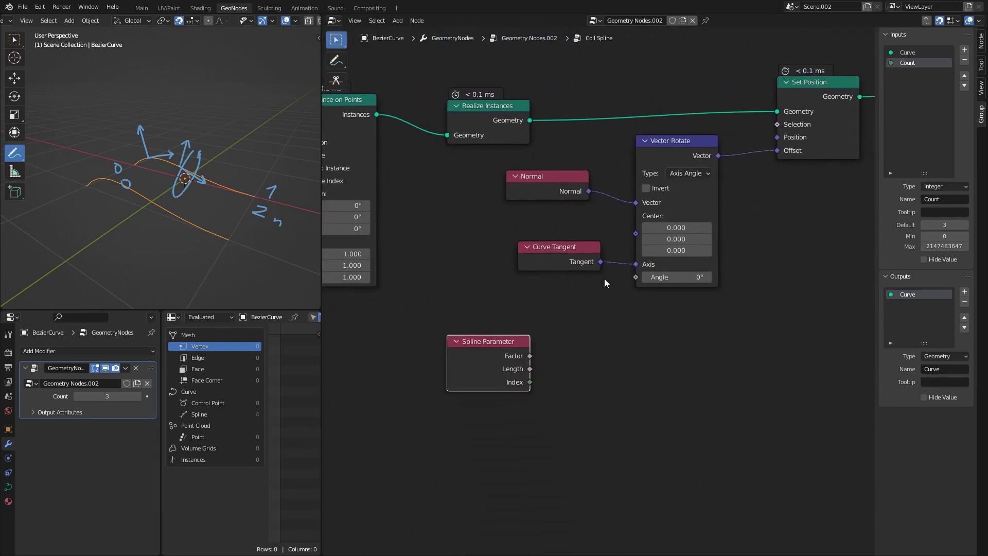
middle_drag(604, 279, 493, 332)
scroll(492, 332, down, 4)
drag(514, 393, 702, 178)
middle_drag(501, 330, 539, 268)
drag(487, 254, 495, 245)
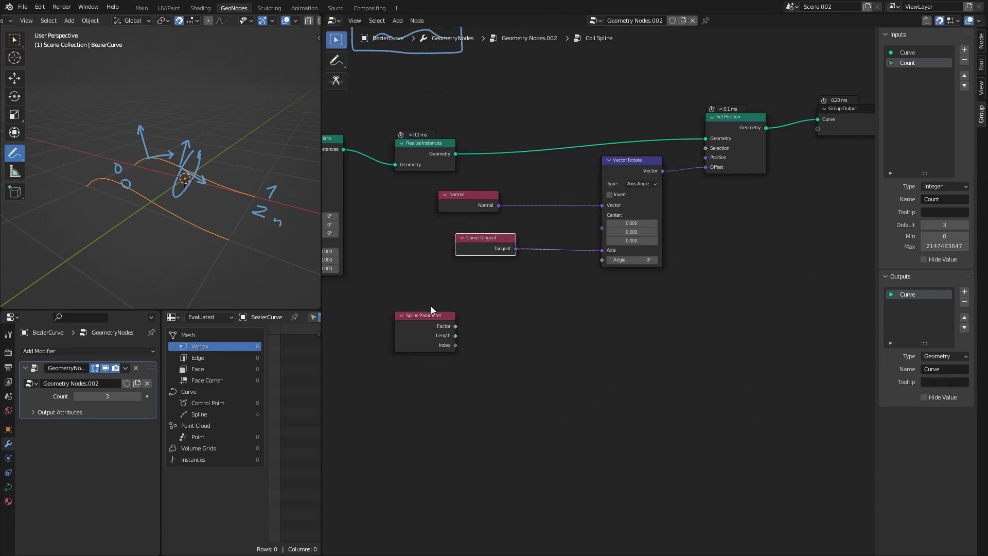
drag(432, 329, 440, 304)
Add a Math node set to Multiply between Spline Parameter and Vector Rotate
scroll(443, 314, up, 3)
click(478, 321)
middle_drag(504, 320, 537, 319)
key(shift+a)
text(smat)
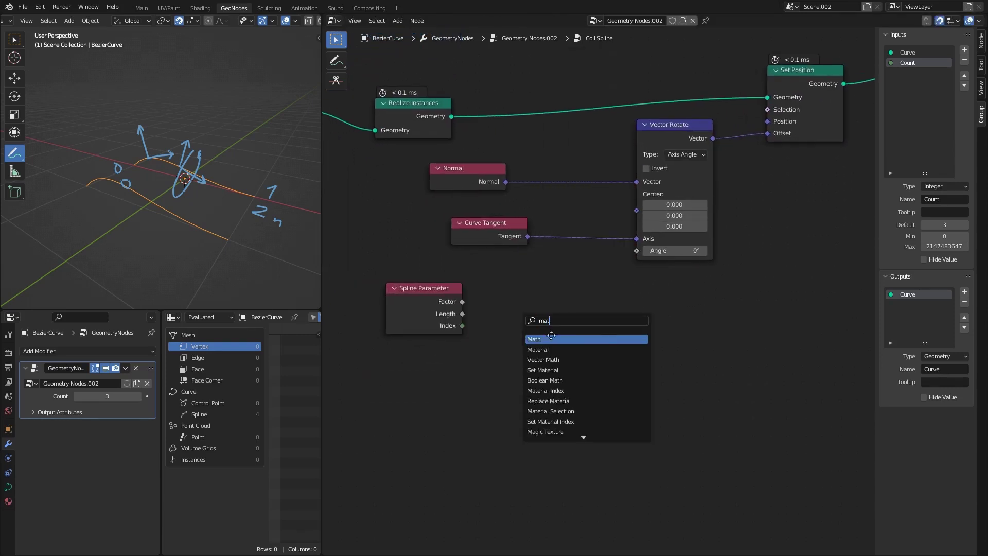
click(551, 338)
click(551, 335)
click(545, 338)
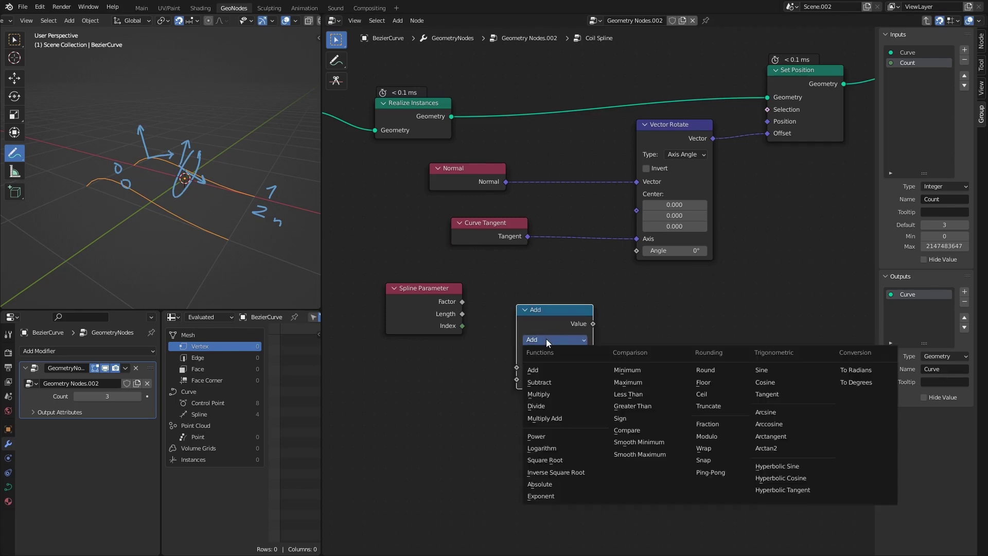
click(554, 395)
Align Spline Parameter with Multiply and connect its Length through Multiply to the Angle of Vector Rotate
drag(457, 301, 435, 334)
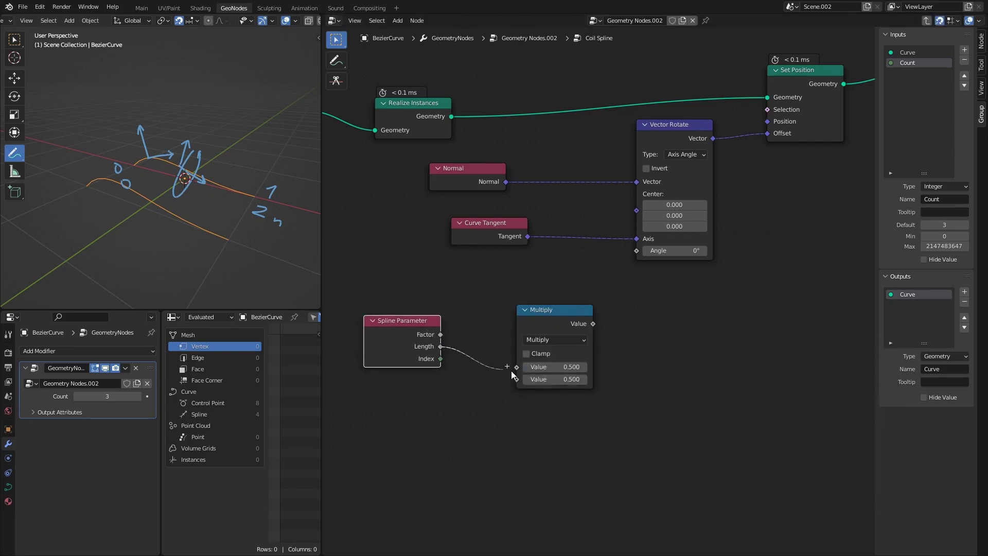
drag(511, 371, 513, 368)
drag(592, 323, 636, 250)
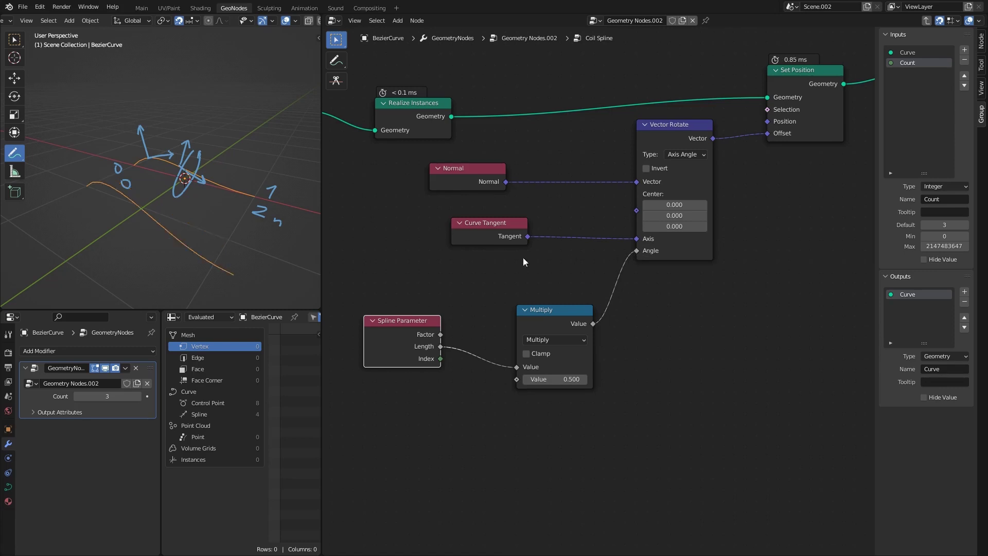
Set the second value of the Multiply node driving the rotation angle to 6.350
middle_drag(202, 212, 176, 220)
click(16, 77)
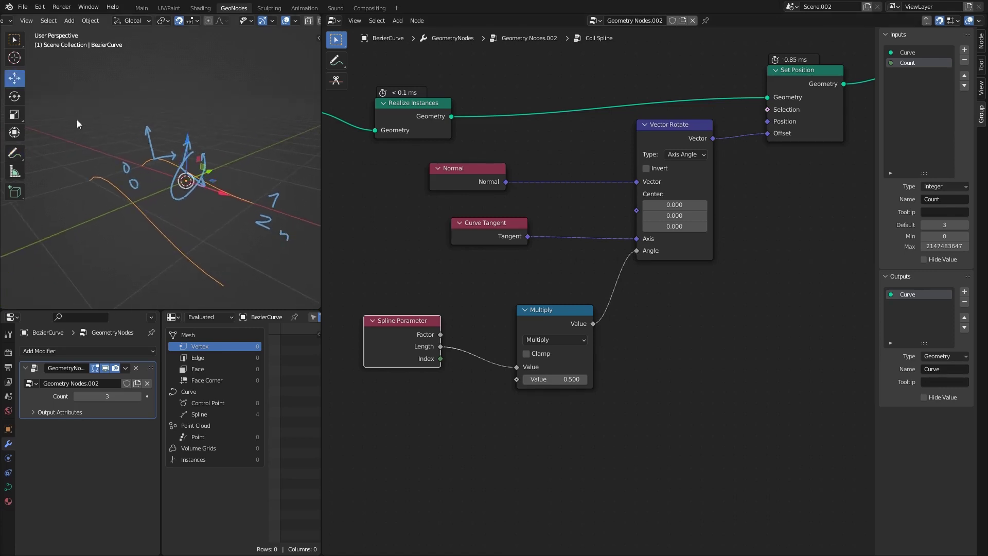
mouse_move(76, 119)
middle_down()
mouse_move(146, 165)
mouse_move(180, 221)
middle_up()
drag(555, 382, 744, 382)
middle_drag(145, 178, 103, 165)
key(Tab)
key(Tab)
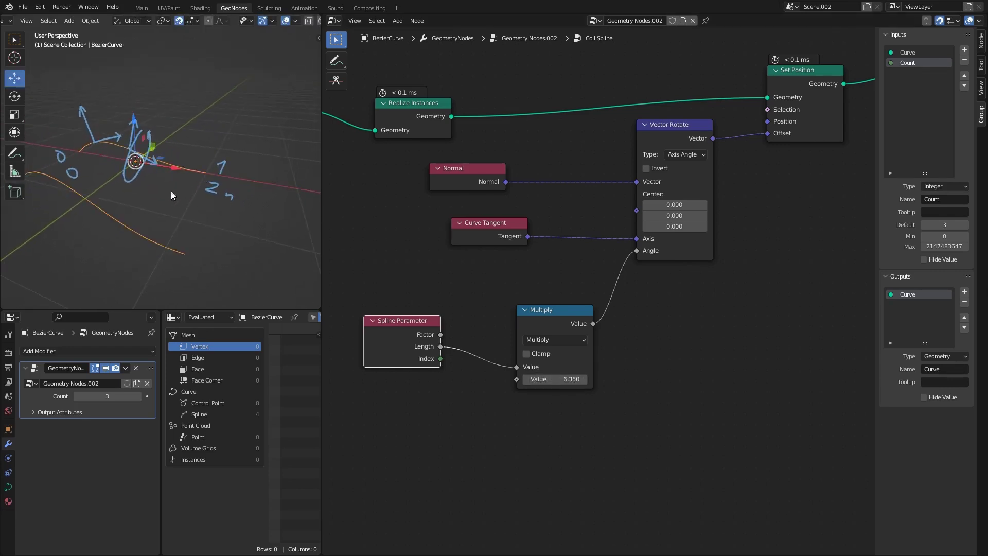
Erase all annotation strokes around the curve in the 3D viewport and return to the Move tool
middle_drag(171, 191, 67, 175)
click(13, 149)
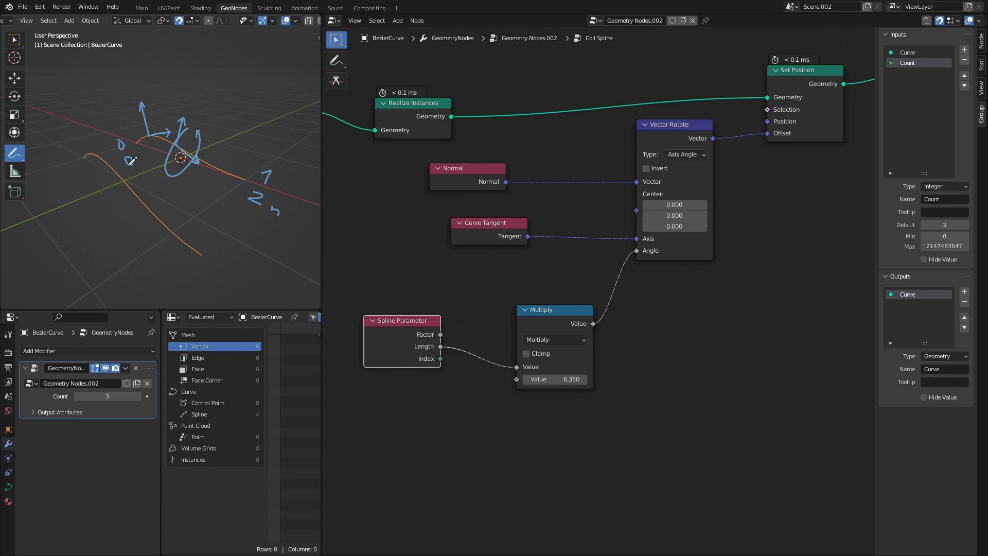
scroll(128, 161, down, 1)
mouse_move(253, 202)
ctrl+mouse_down()
mouse_move(239, 181)
mouse_move(164, 161)
mouse_move(172, 151)
mouse_move(156, 107)
ctrl+mouse_up()
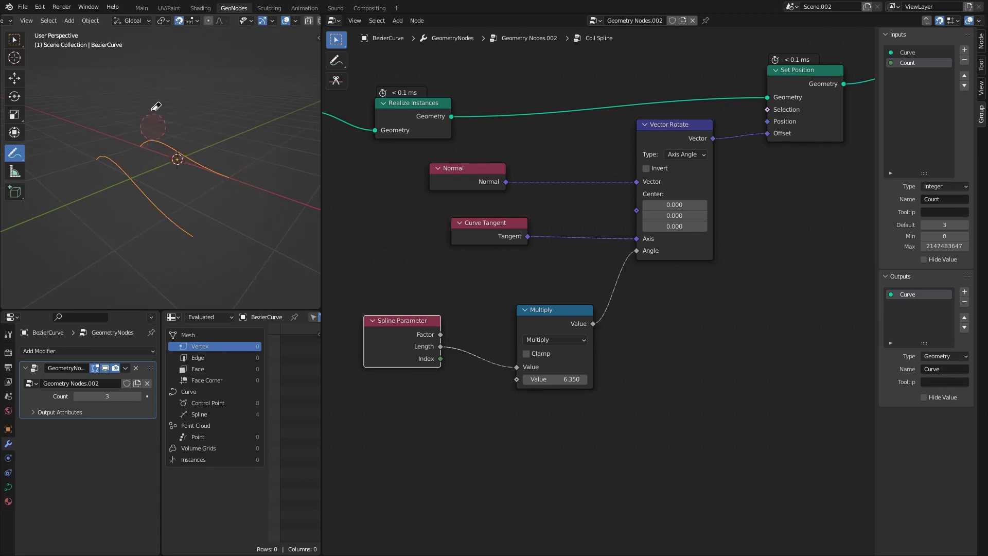
click(14, 79)
shift+middle_drag(132, 143, 126, 137)
Exit the Coil Spline group to return to the parent node tree
middle_drag(470, 191, 620, 270)
scroll(617, 268, down, 6)
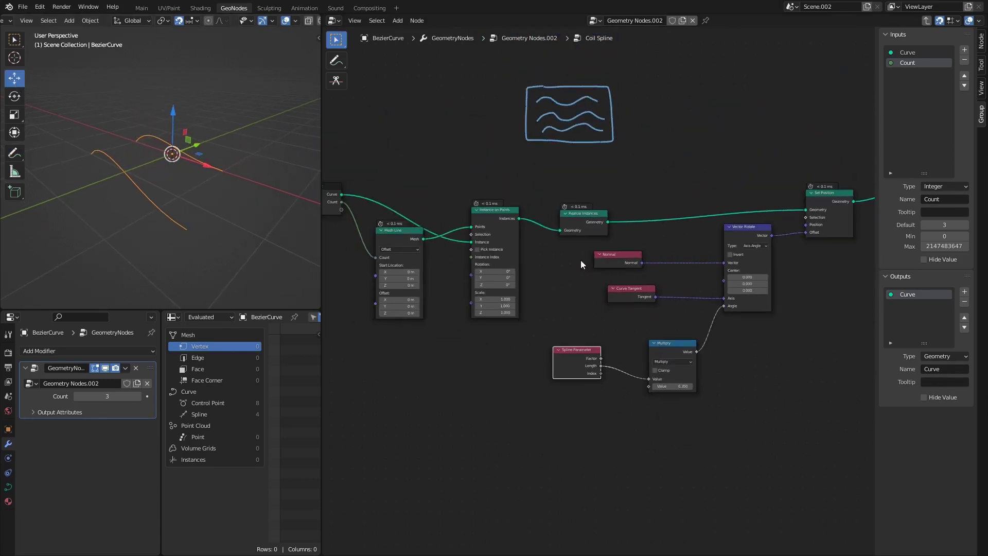
middle_drag(453, 231, 562, 300)
middle_drag(435, 250, 549, 253)
scroll(549, 277, up, 4)
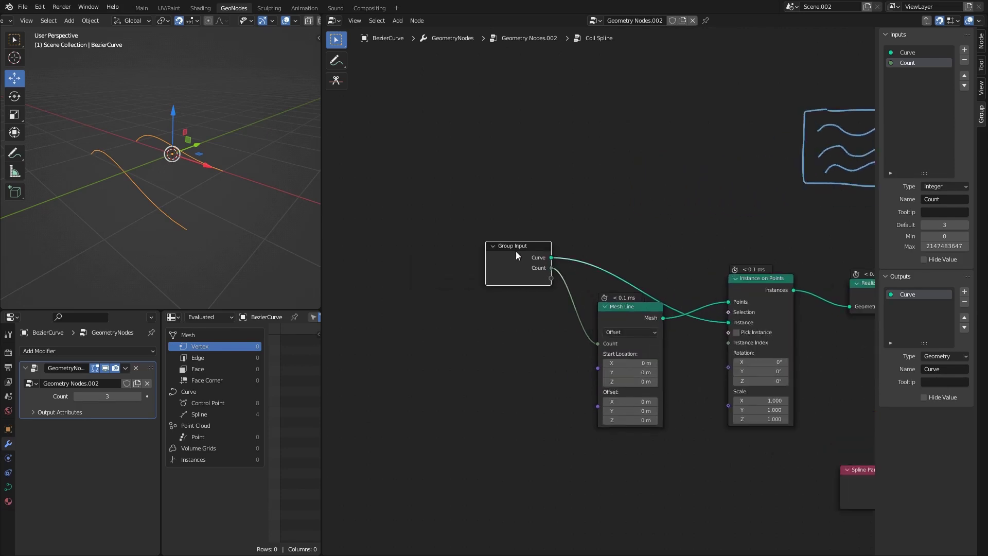
key(Tab)
scroll(515, 251, down, 1)
drag(510, 265, 415, 246)
mouse_move(612, 295)
mouse_down()
mouse_move(620, 277)
mouse_move(612, 295)
mouse_up()
middle_drag(515, 301, 553, 308)
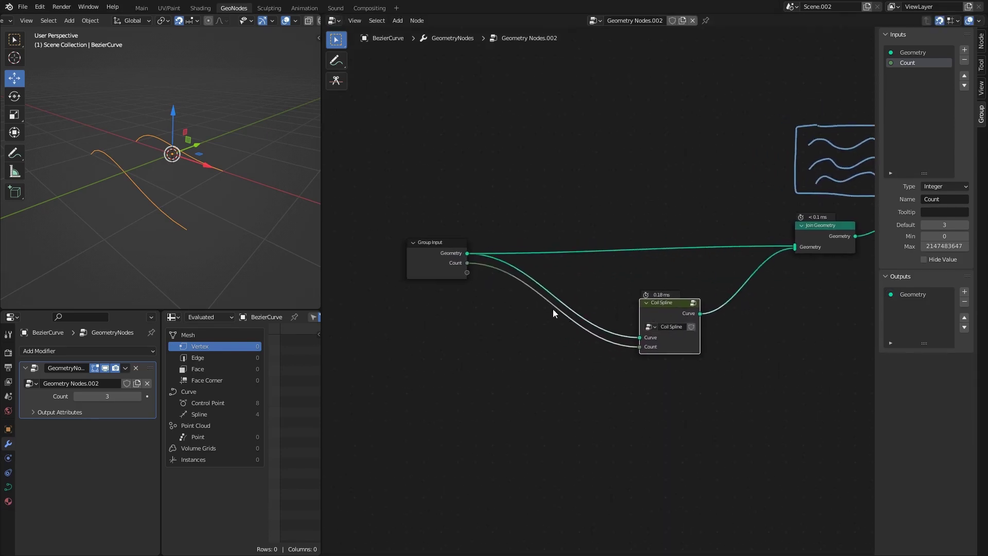
Insert a Resample Curve node between Group Input's Geometry and Coil Spline's Curve input
scroll(516, 344, up, 1)
click(516, 344)
scroll(515, 344, up, 1)
key(shift+a)
text(s)
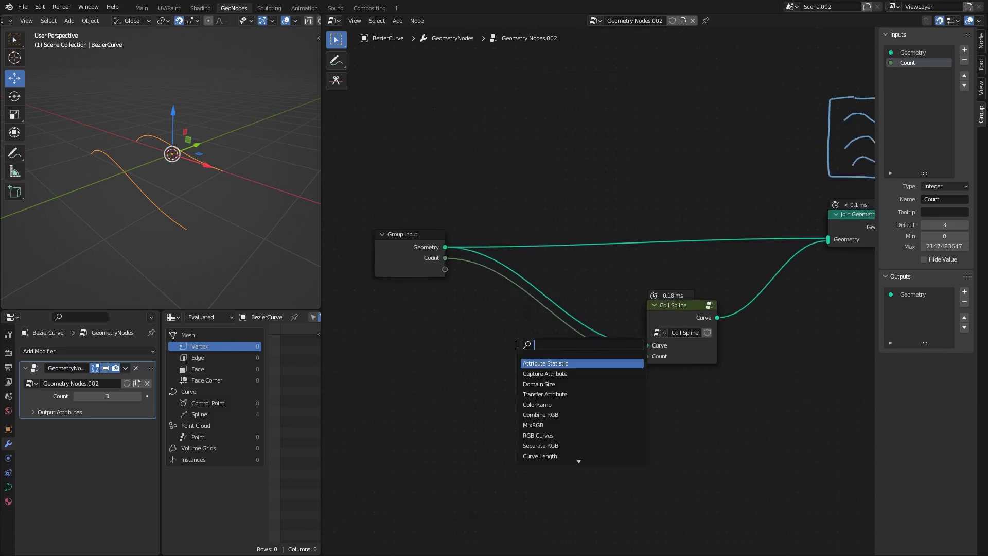
text(resa)
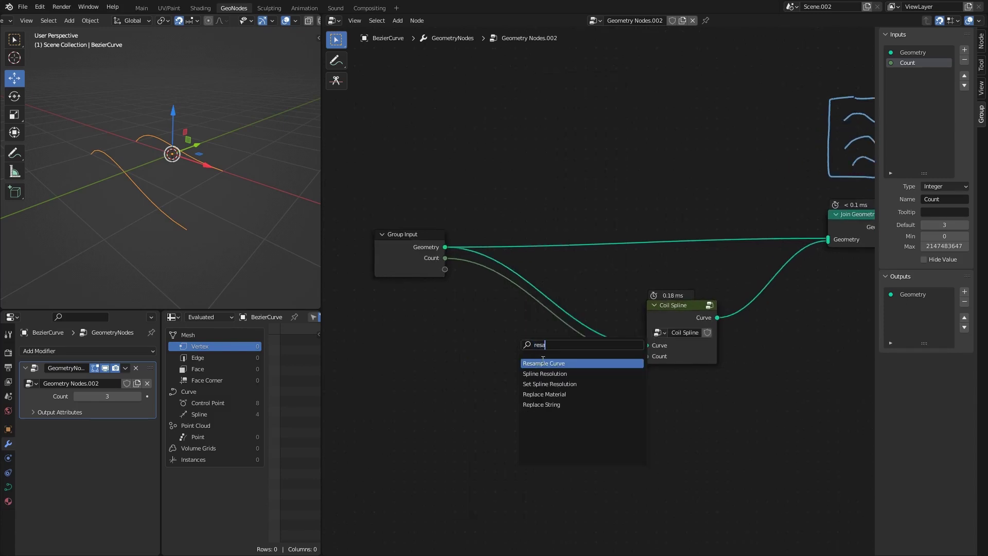
click(543, 364)
click(554, 326)
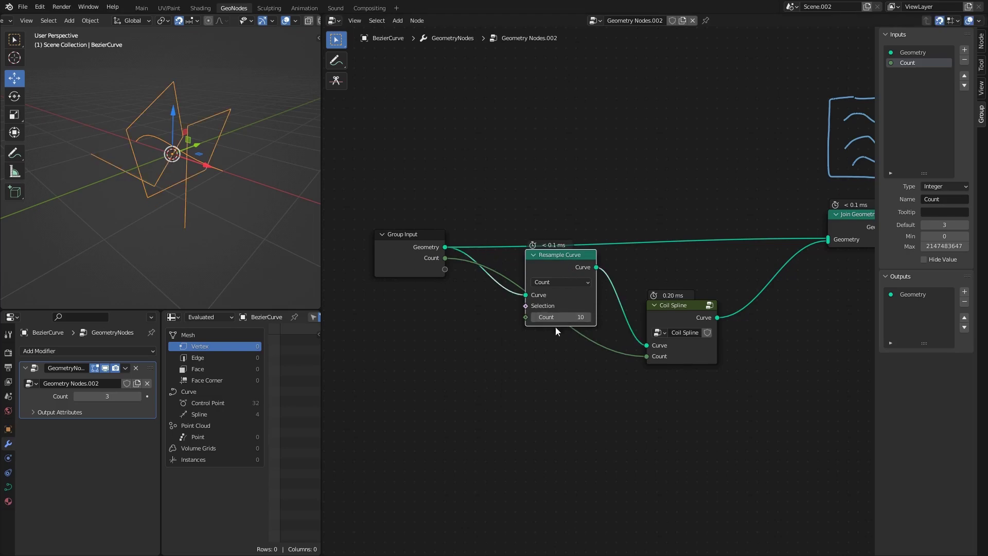
Switch Resample Curve to Length mode and set its length to 0.01 m
scroll(554, 326, up, 1)
click(560, 281)
click(538, 320)
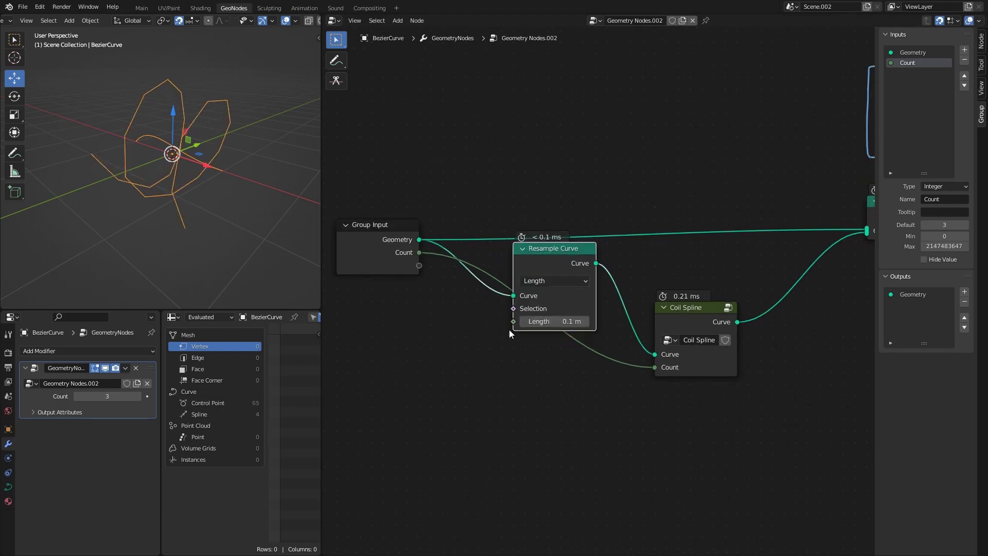
click(570, 321)
text(0.01)
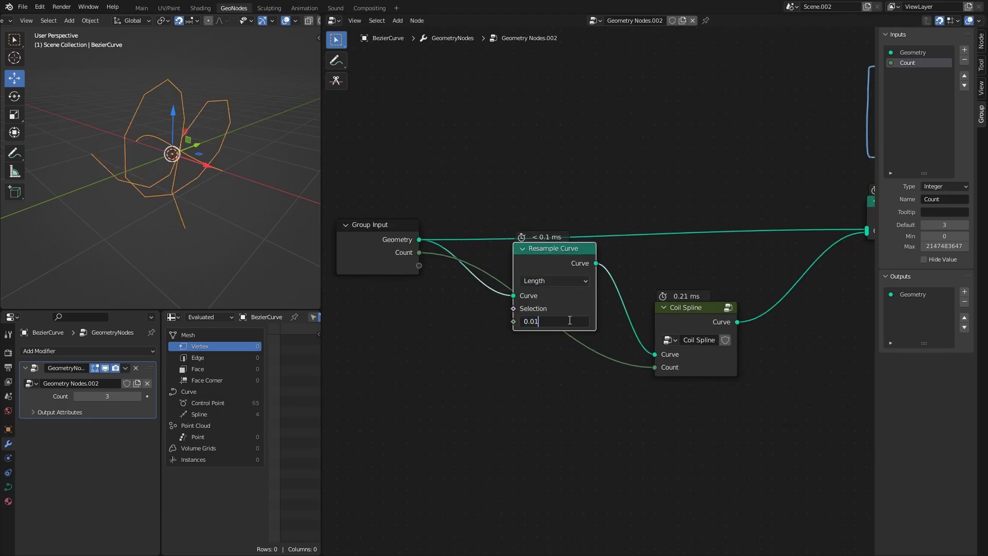
key(Return)
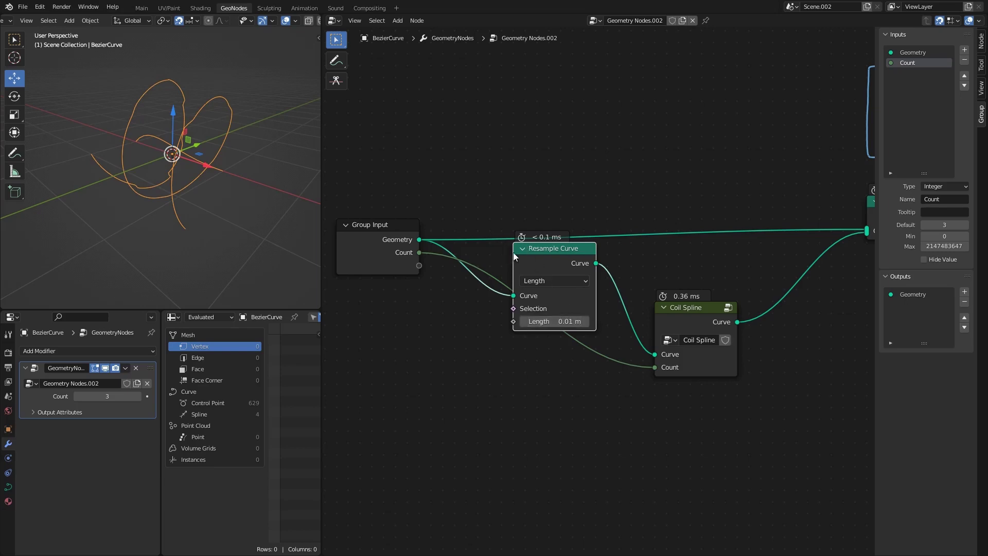
Collapse the Resample Curve node, place it before Coil Spline, and lower Group Input slightly to line up with it
click(522, 250)
drag(559, 248, 554, 272)
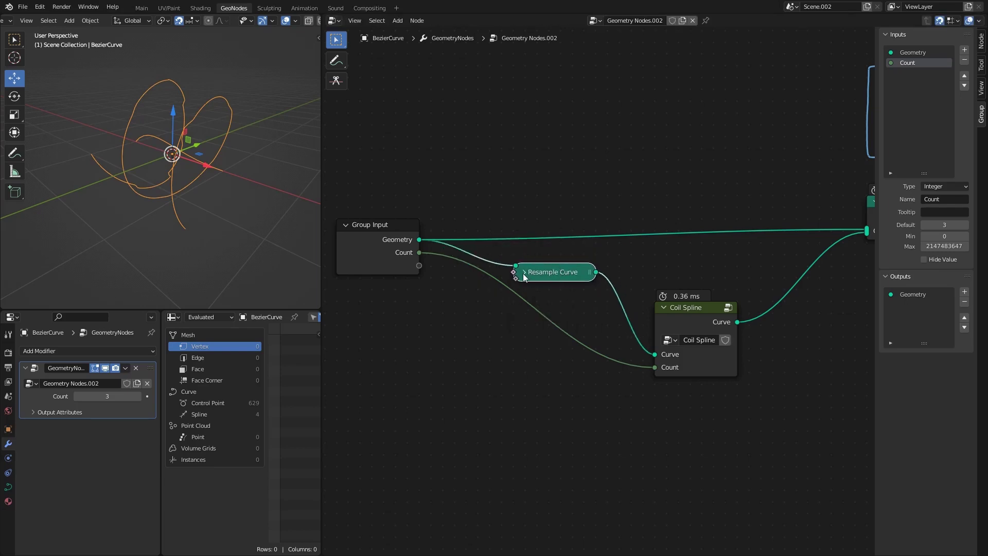
click(522, 273)
mouse_move(370, 229)
mouse_down()
mouse_move(361, 257)
mouse_move(369, 243)
mouse_up()
click(521, 272)
drag(557, 273, 580, 285)
Set the Bezier curve's preview resolution to 64 in its curve data settings
middle_drag(216, 206, 180, 177)
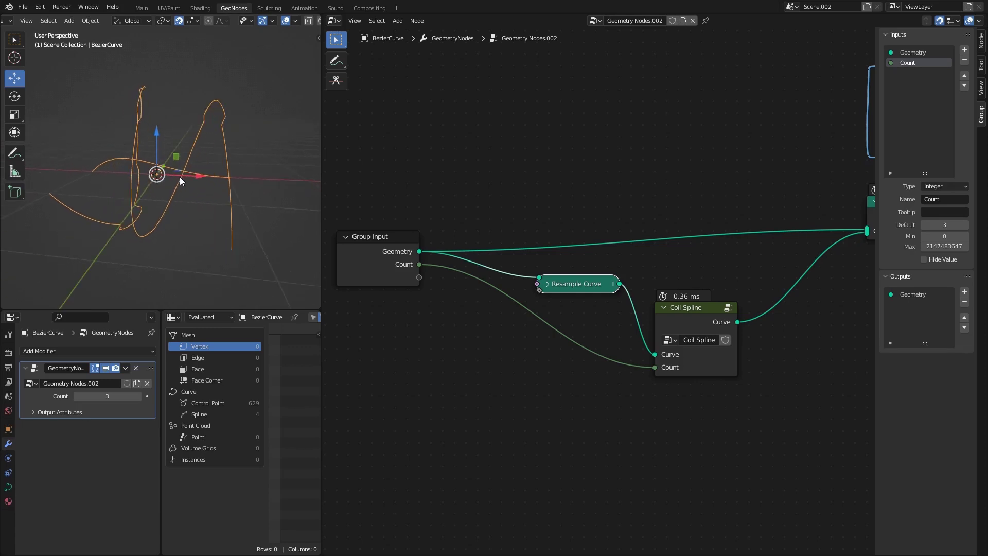
click(9, 487)
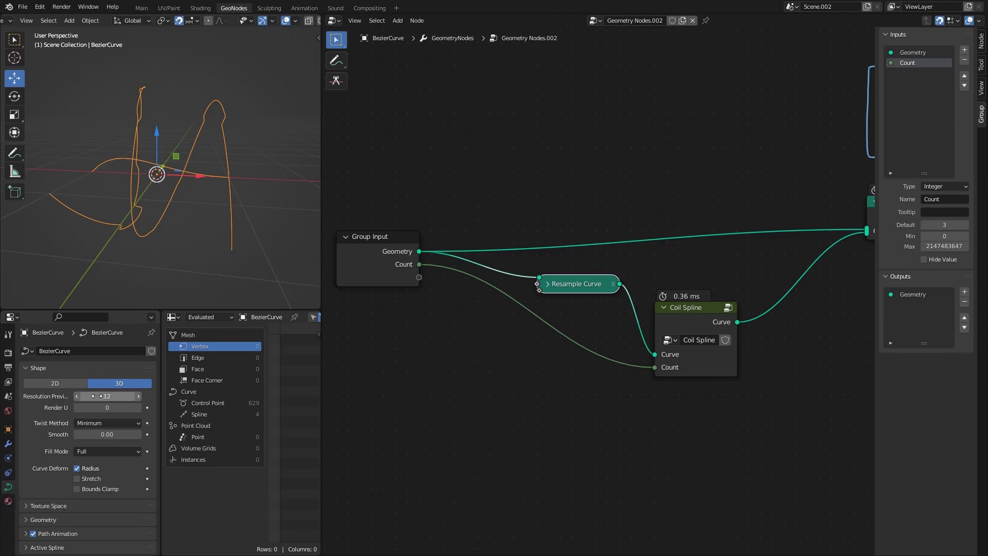
drag(88, 396, 129, 396)
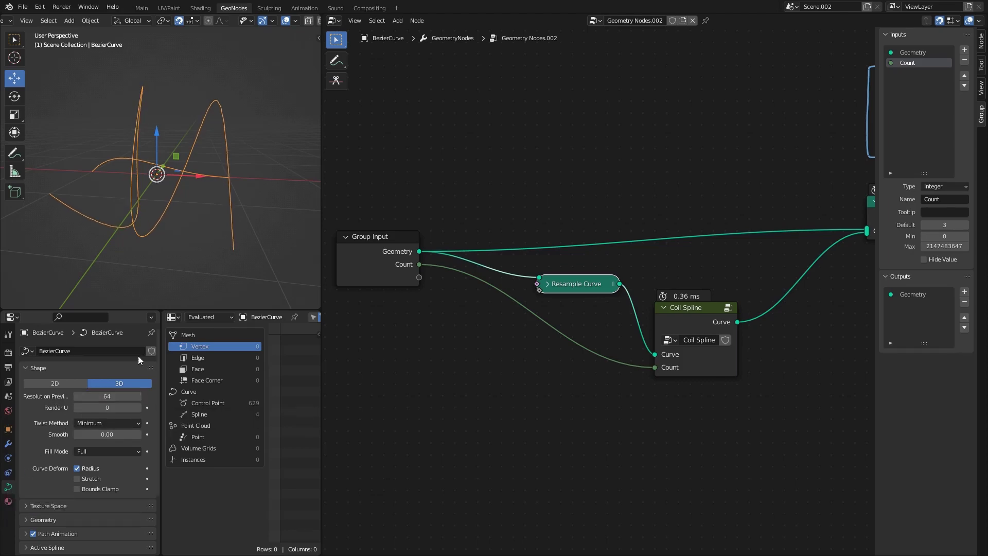
middle_drag(169, 221, 161, 132)
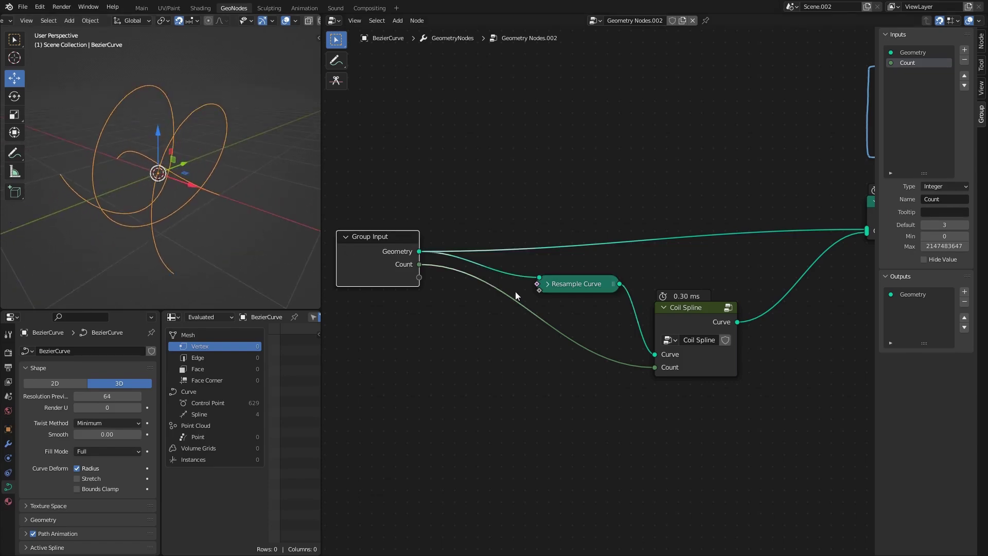
Open the Coil Spline group for editing
middle_drag(702, 327, 599, 295)
click(551, 237)
middle_drag(117, 165, 172, 129)
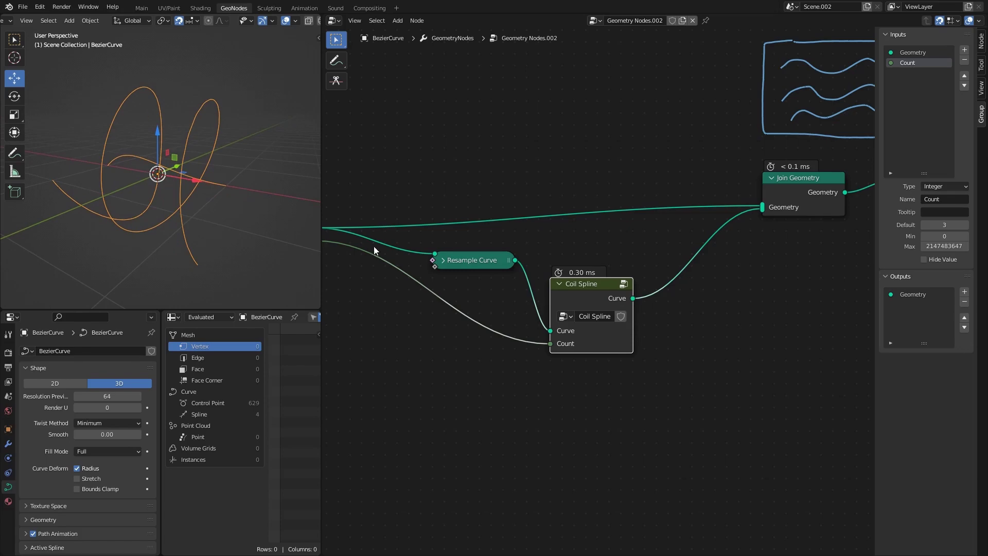
key(Tab)
Move Set Position and Group Output further from Vector Rotate to make room for another node
middle_drag(542, 296, 323, 225)
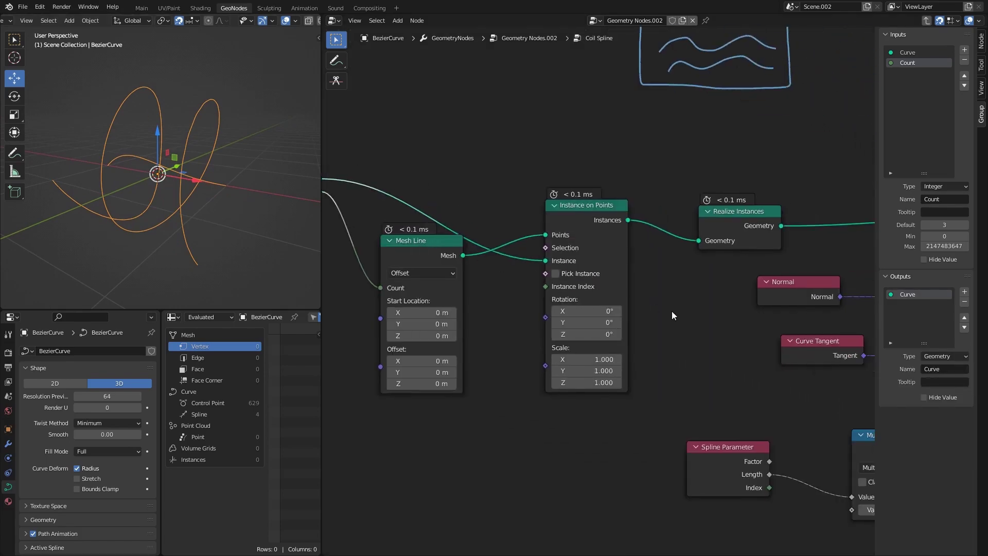
middle_drag(806, 331, 536, 274)
scroll(536, 275, down, 5)
middle_drag(741, 227, 477, 261)
drag(503, 181, 648, 277)
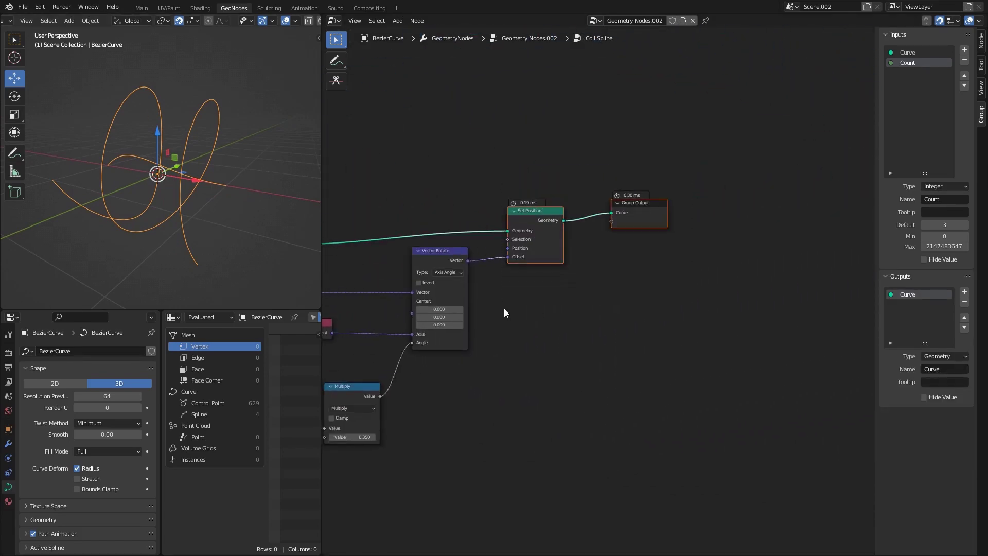
key(g)
click(669, 296)
scroll(592, 298, up, 1)
click(514, 297)
middle_drag(510, 297, 567, 303)
drag(478, 255, 460, 263)
Insert a Vector Math node set to Multiply between Vector Rotate and the Offset of Set Position
click(591, 322)
key(shift+a)
text(vec)
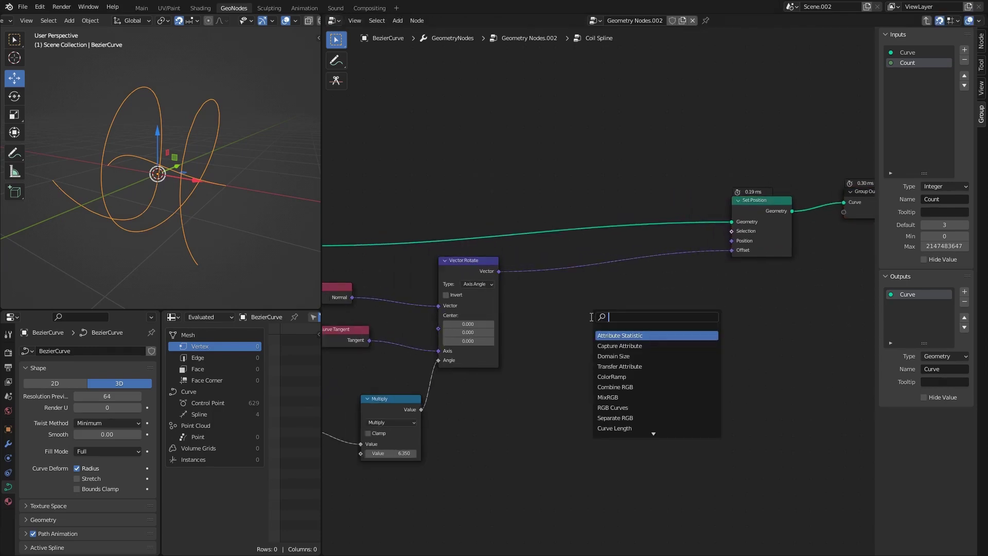
click(630, 345)
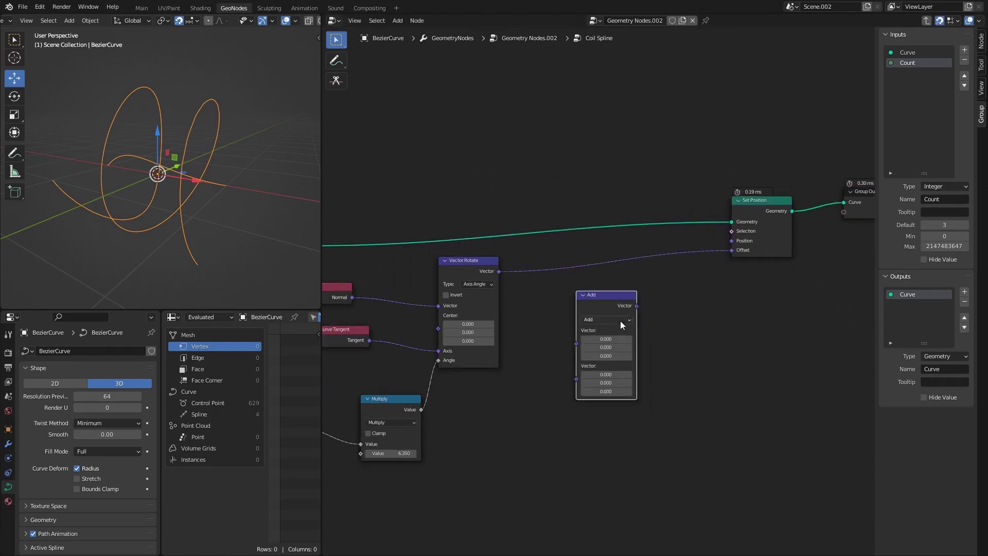
click(616, 264)
click(613, 276)
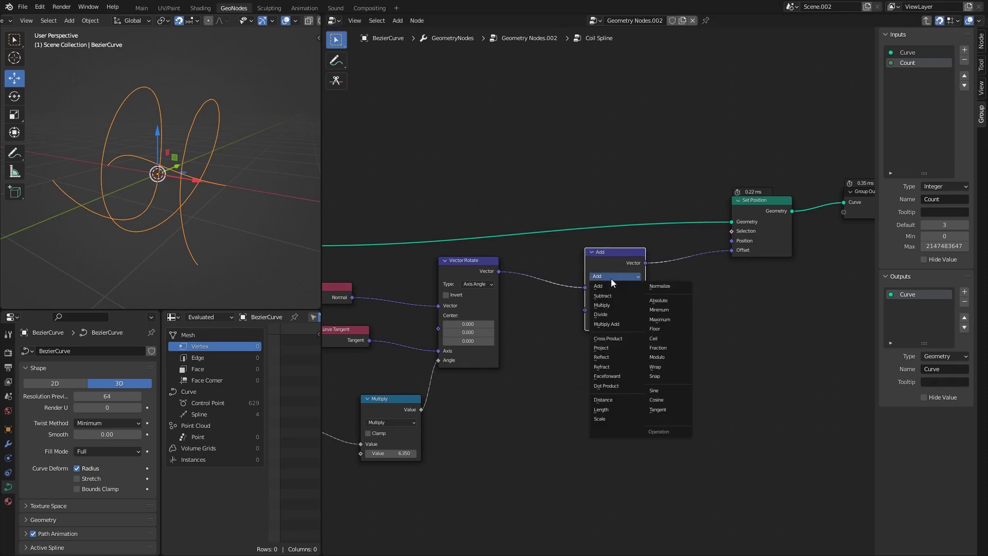
click(608, 304)
scroll(596, 288, up, 1)
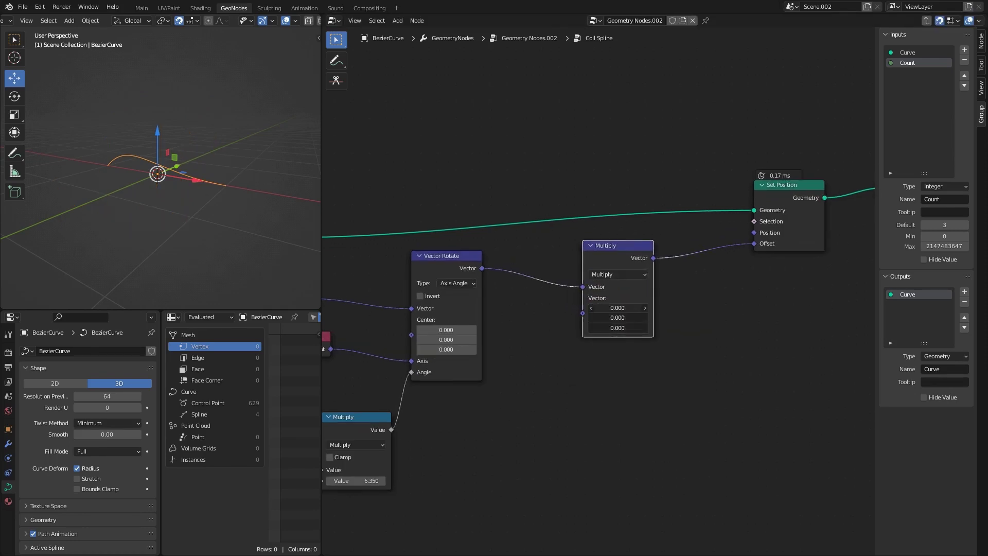
Set all three components of the Multiply node's second vector to 1 and shift the node slightly away from Vector Rotate
drag(617, 328, 669, 327)
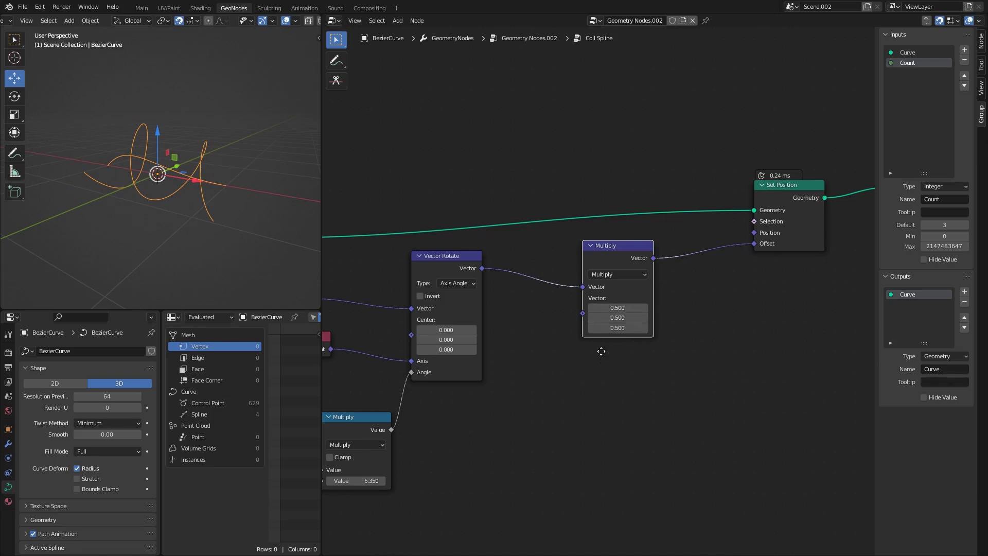
middle_drag(601, 348, 599, 320)
drag(624, 299, 624, 280)
text(1)
key(Return)
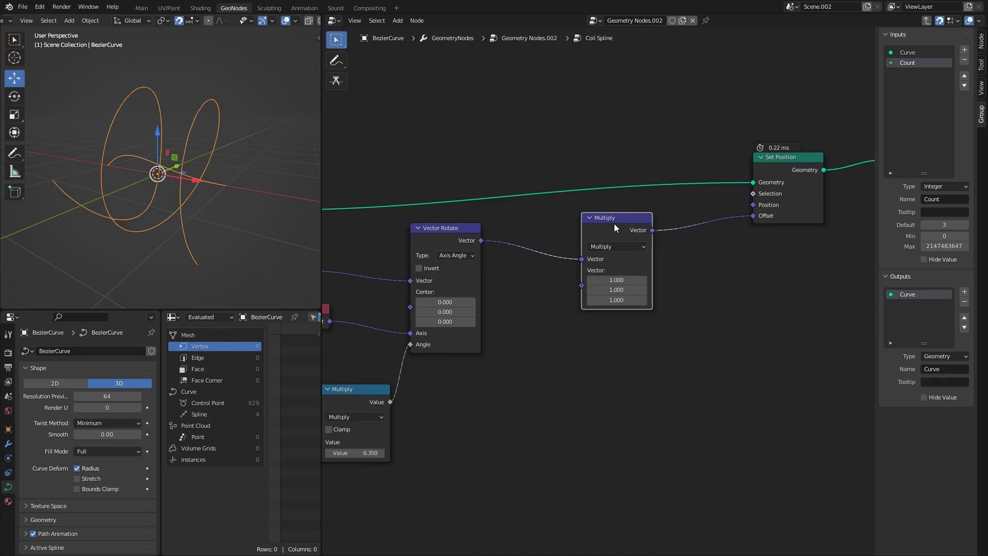
drag(621, 223, 631, 221)
Add a group input named Radius with type Float to the Coil Spline group
click(964, 50)
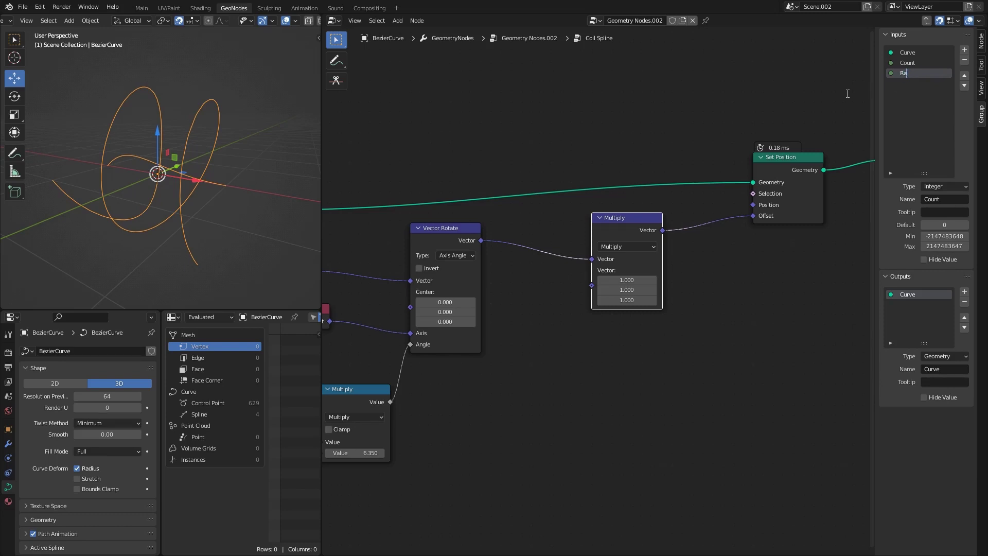
text(dius)
click(944, 187)
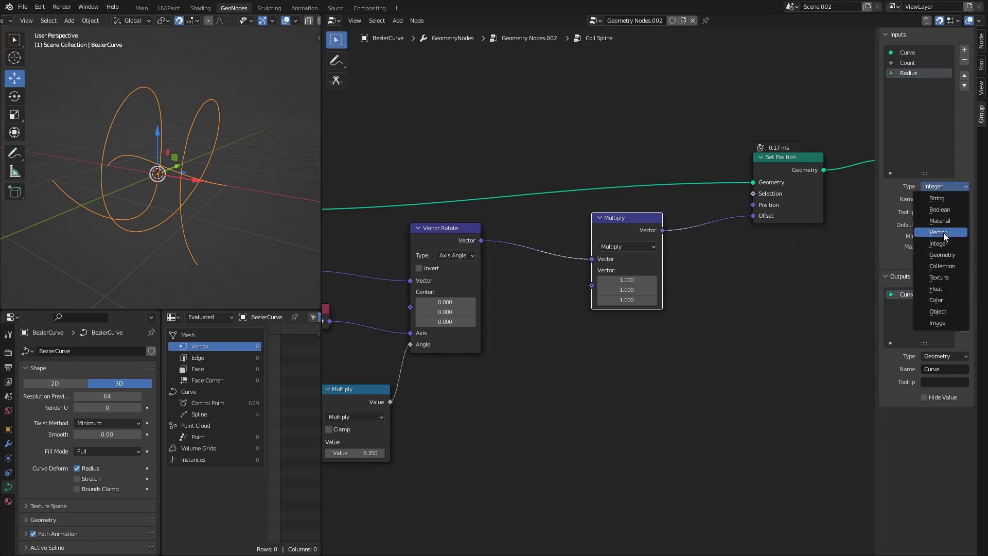
click(943, 291)
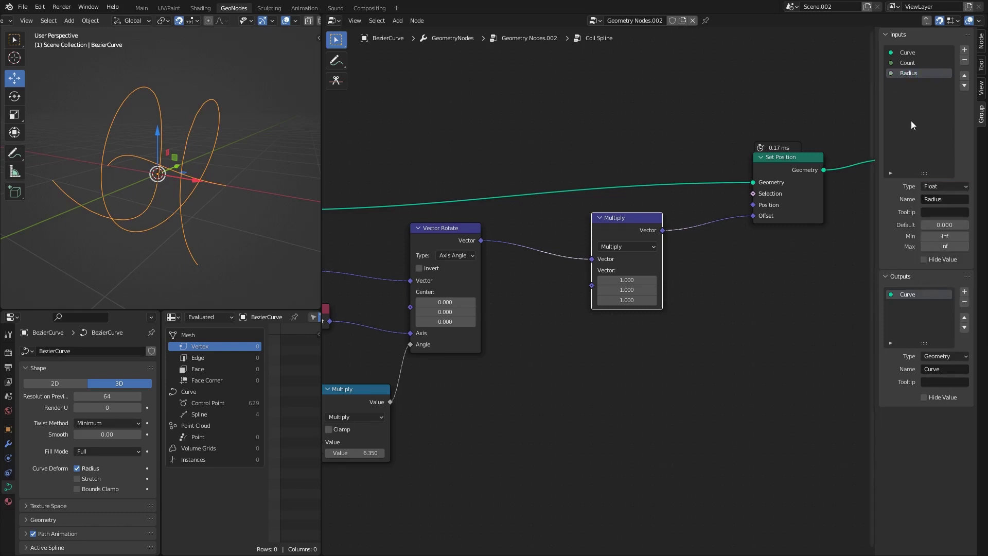
Duplicate the Group Input node beside the vector Multiply node and connect its Radius output to the second Vector input
scroll(627, 226, down, 2)
middle_drag(403, 344, 705, 355)
click(423, 232)
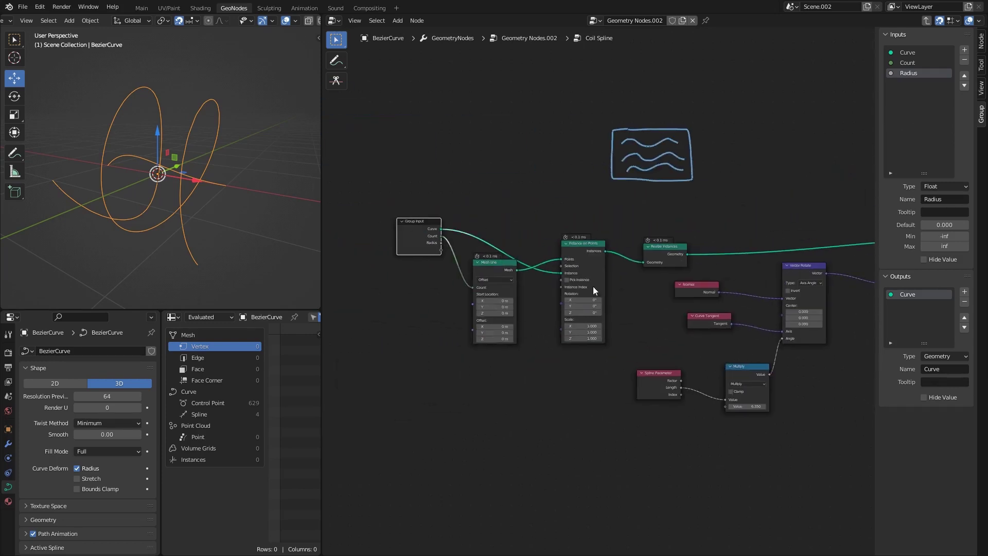
middle_drag(593, 287, 522, 283)
key(shift+d)
click(799, 363)
middle_drag(768, 361, 527, 341)
scroll(537, 340, up, 2)
drag(552, 340, 539, 313)
scroll(562, 344, up, 4)
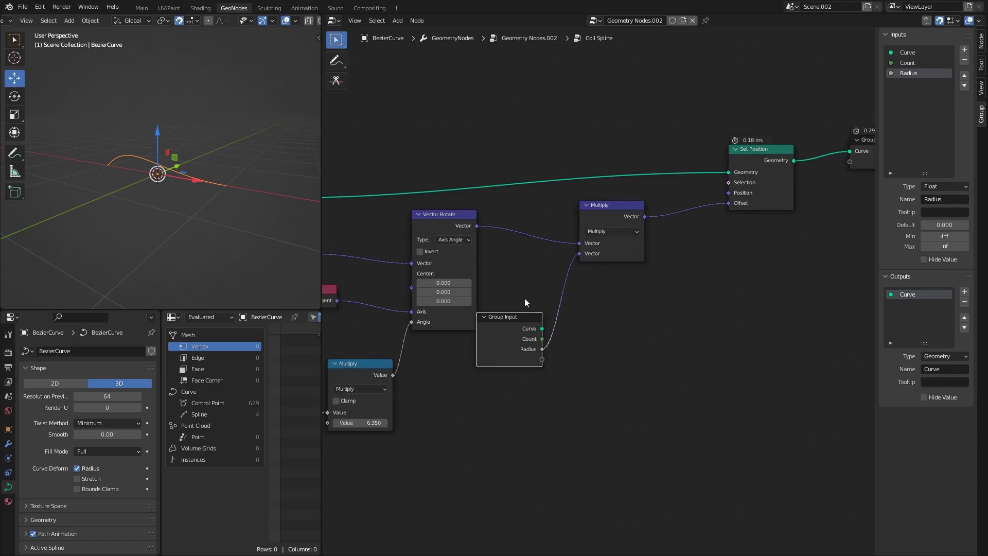
Leave the Coil Spline group and add a Float input named Resolution to the main node tree
key(Tab)
ctrl+scroll(511, 317, left, 5)
click(462, 211)
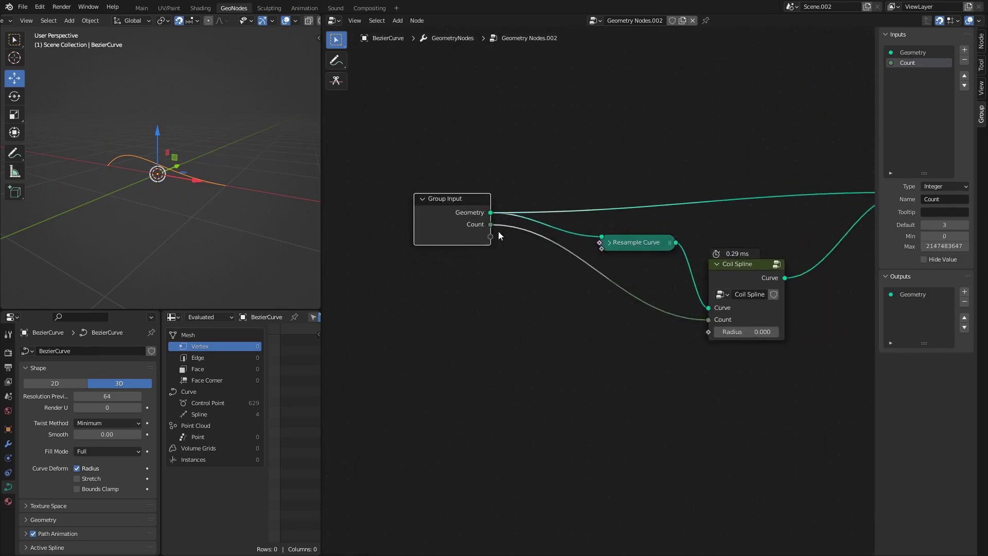
scroll(498, 231, up, 1)
click(964, 49)
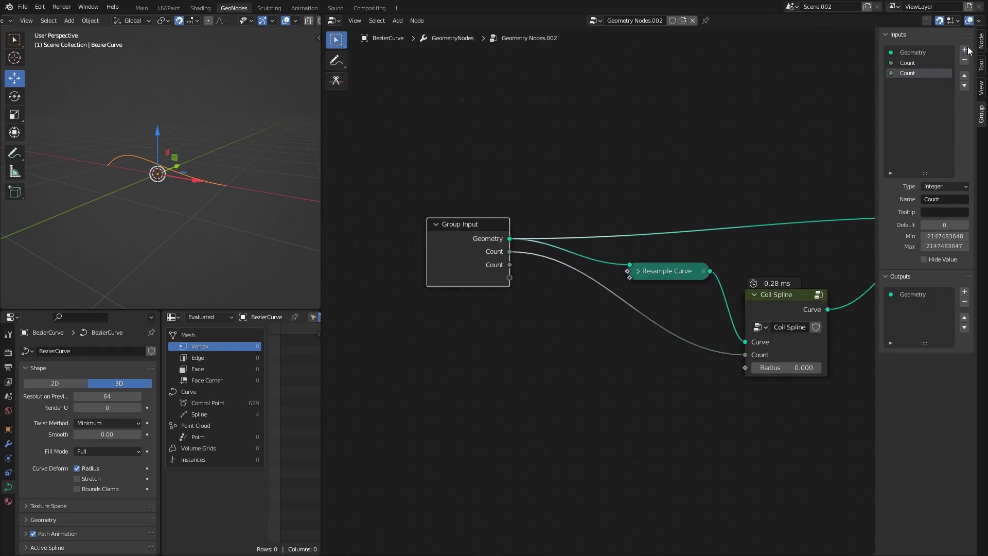
double_click(917, 72)
text(Resolu)
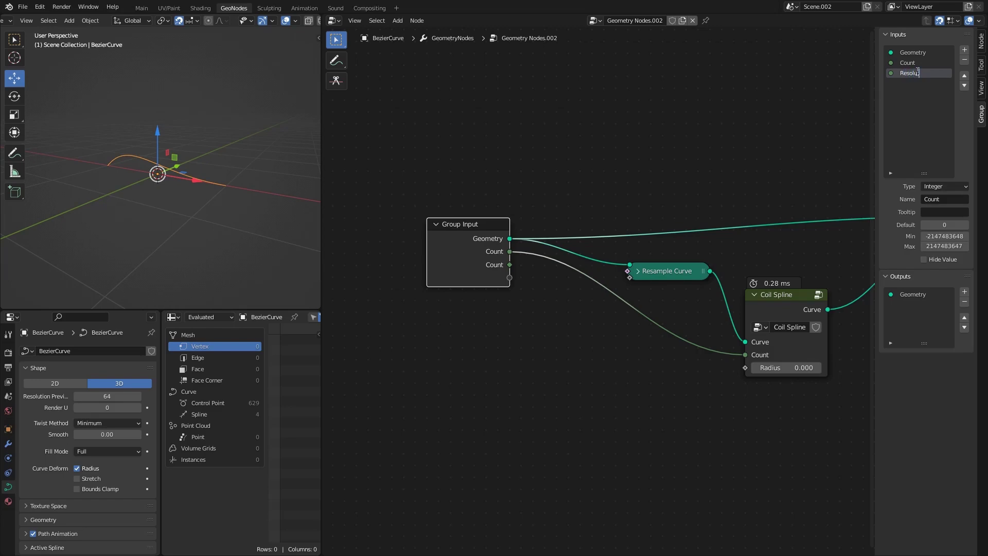
text(tion)
key(Return)
click(945, 187)
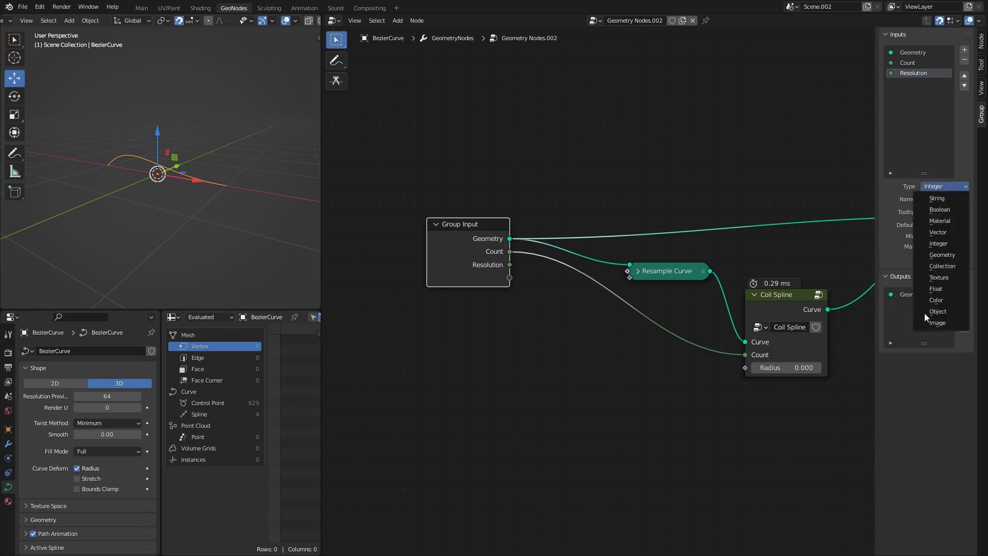
click(940, 289)
Set the Resolution input's minimum to 0.01 and its default to 0.1
click(947, 236)
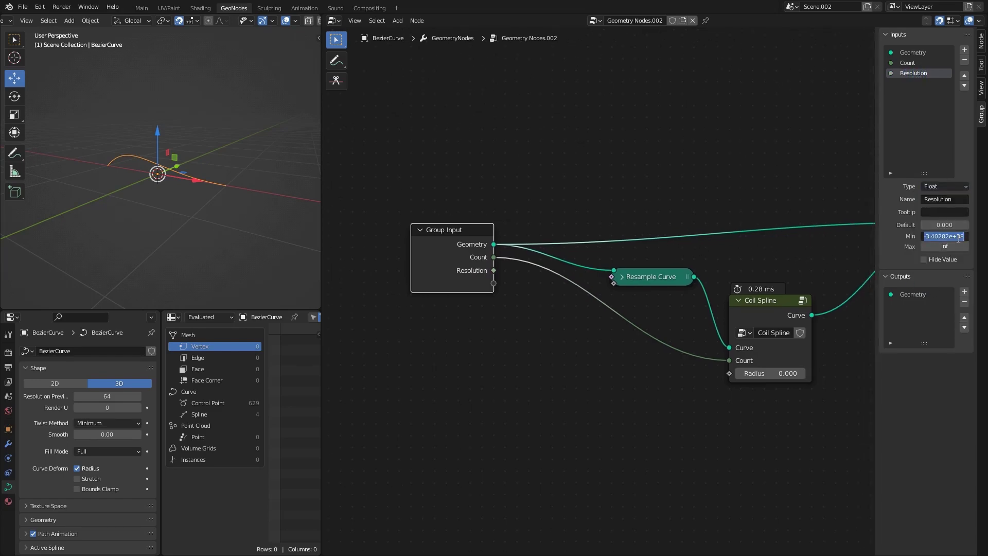
text(0.01)
key(Return)
middle_drag(614, 232, 583, 232)
click(935, 224)
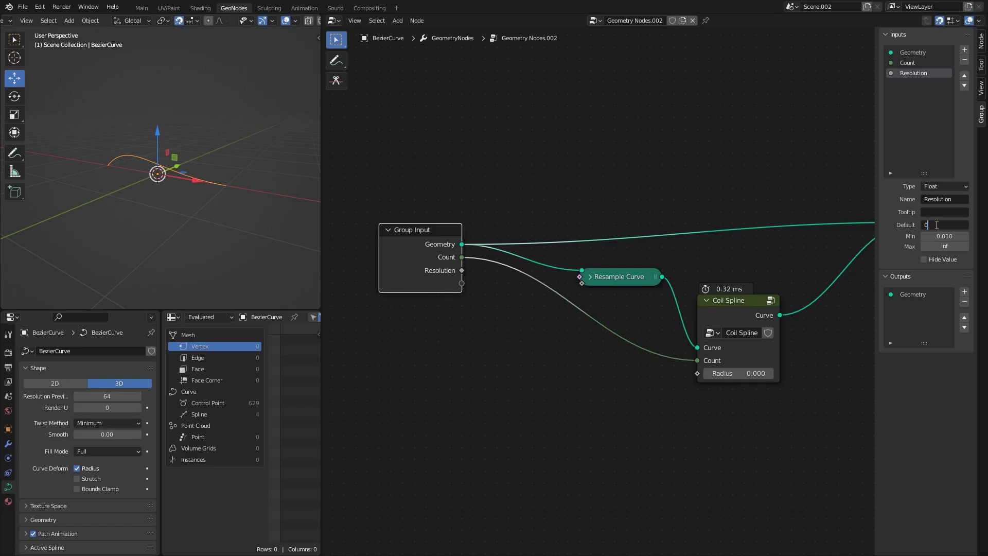
text(0.1)
key(Return)
Expand the Resample Curve node, connect Resolution to its Length, and move the Group Input node closer below the geometry link
ctrl+scroll(563, 265, right, 2)
click(565, 270)
drag(571, 270, 570, 258)
drag(444, 263, 556, 332)
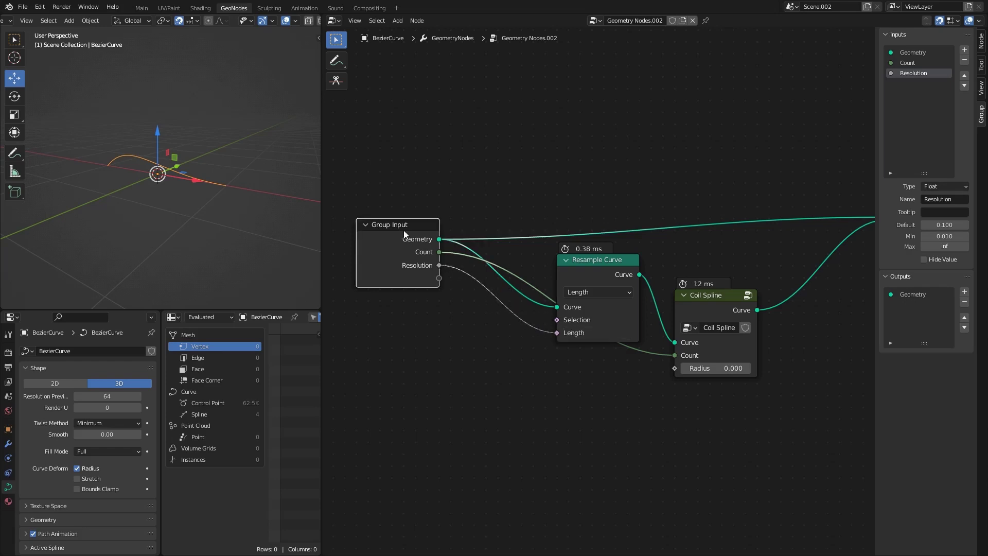
middle_drag(403, 230, 442, 301)
scroll(458, 285, down, 3)
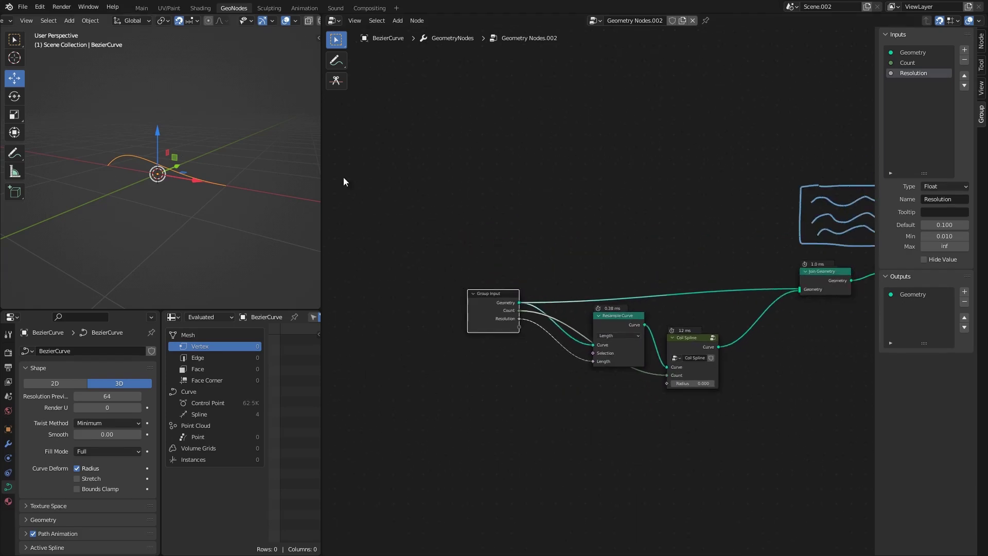
Draw an annotation above the nodes showing an arched curve labelled T1 with a wavy strand labelled T2 around it
middle_drag(485, 192, 452, 228)
click(335, 60)
middle_drag(538, 194, 479, 201)
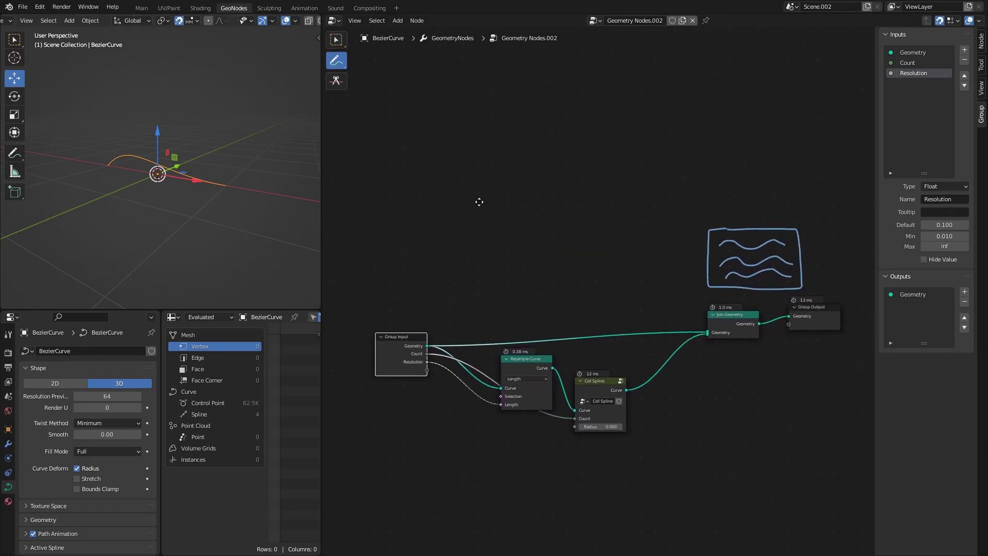
scroll(440, 234, up, 1)
mouse_move(407, 200)
mouse_down()
mouse_move(610, 192)
mouse_move(629, 237)
mouse_up()
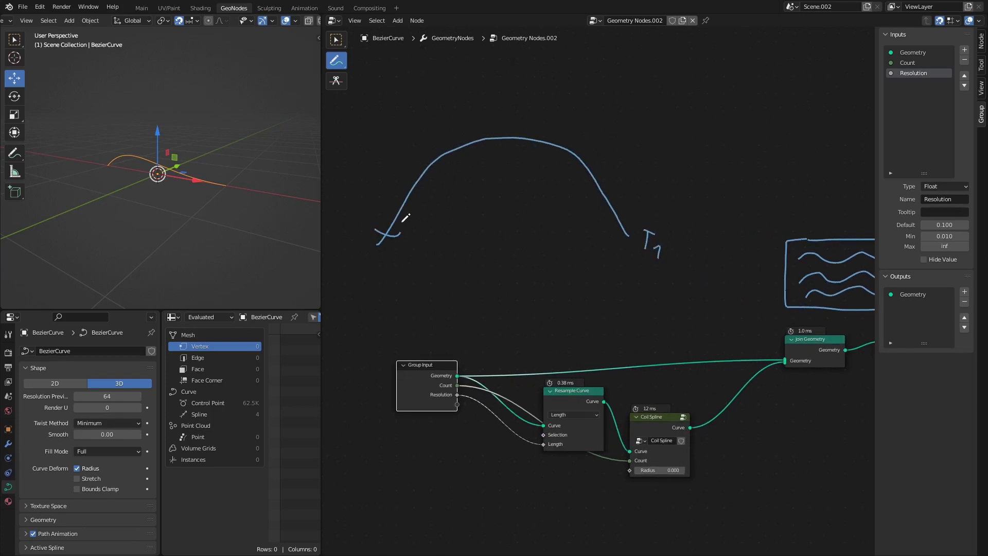
mouse_move(402, 222)
mouse_down()
mouse_move(455, 159)
mouse_move(520, 150)
mouse_move(589, 179)
mouse_move(607, 241)
mouse_up()
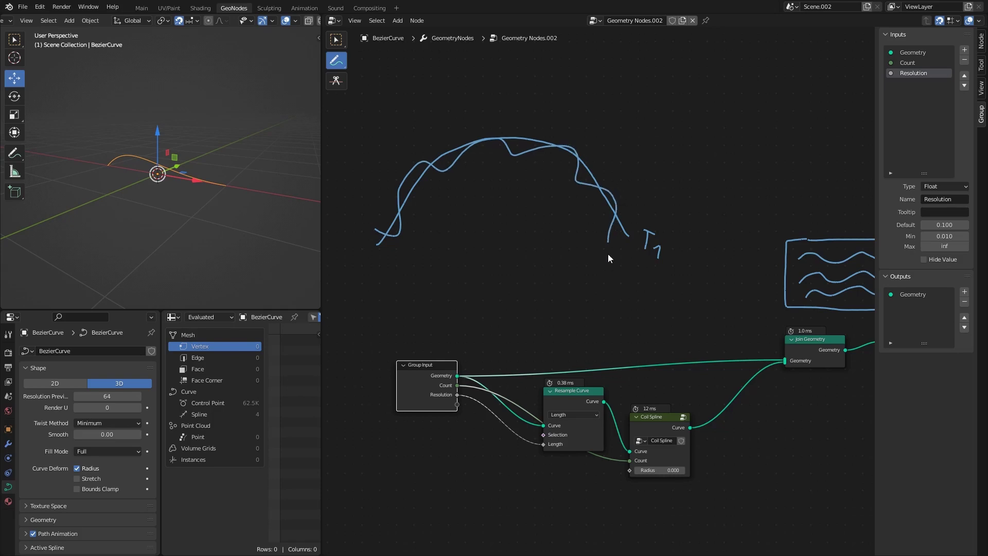
middle_drag(511, 222, 562, 229)
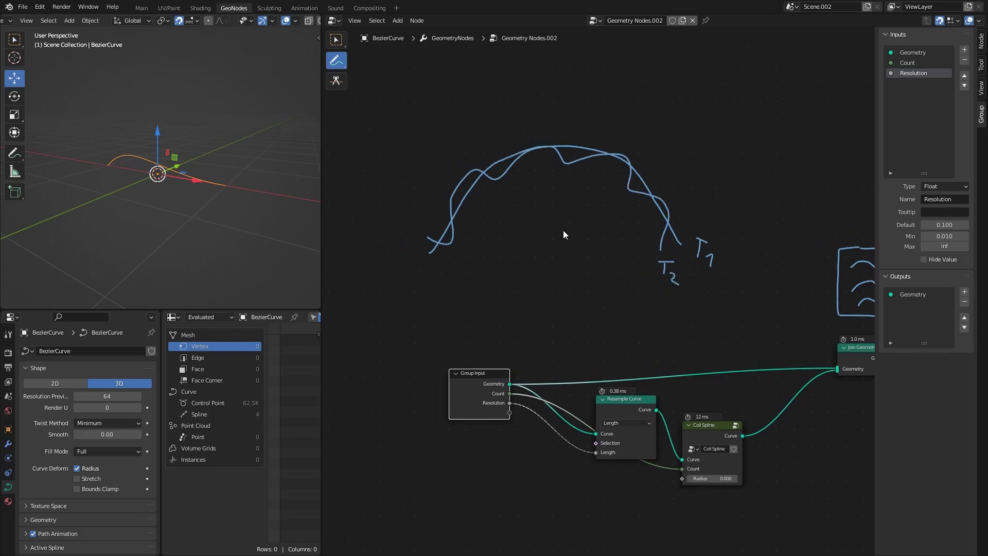
Draw a tighter wavy strand winding around T2 in the annotation and label it T3
mouse_move(443, 220)
mouse_down()
mouse_move(463, 163)
mouse_move(502, 182)
mouse_up()
drag(541, 154, 633, 170)
drag(675, 233, 636, 257)
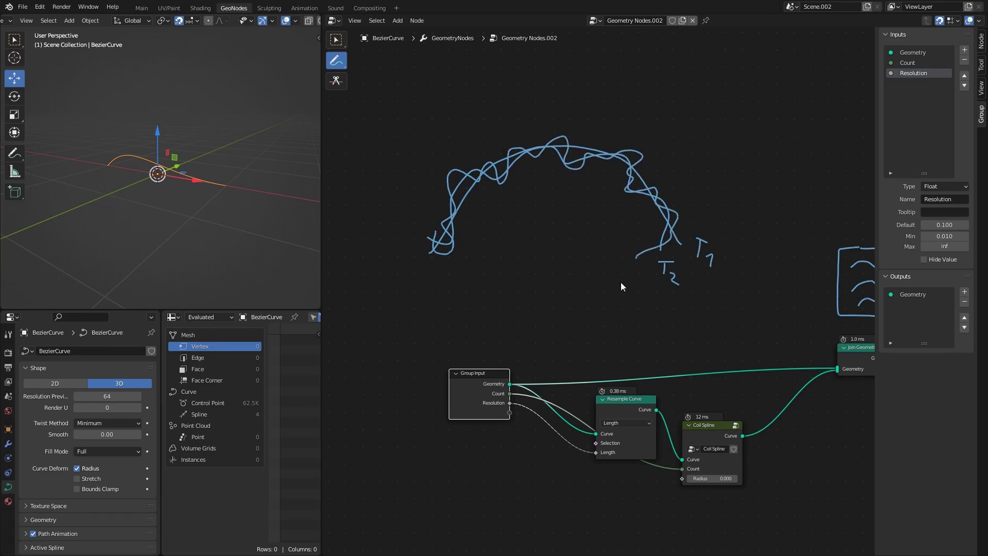
drag(635, 292, 625, 294)
Return to the selection tool and add a Float group input named T2 Radius below Resolution
middle_drag(563, 287, 532, 130)
scroll(570, 251, up, 4)
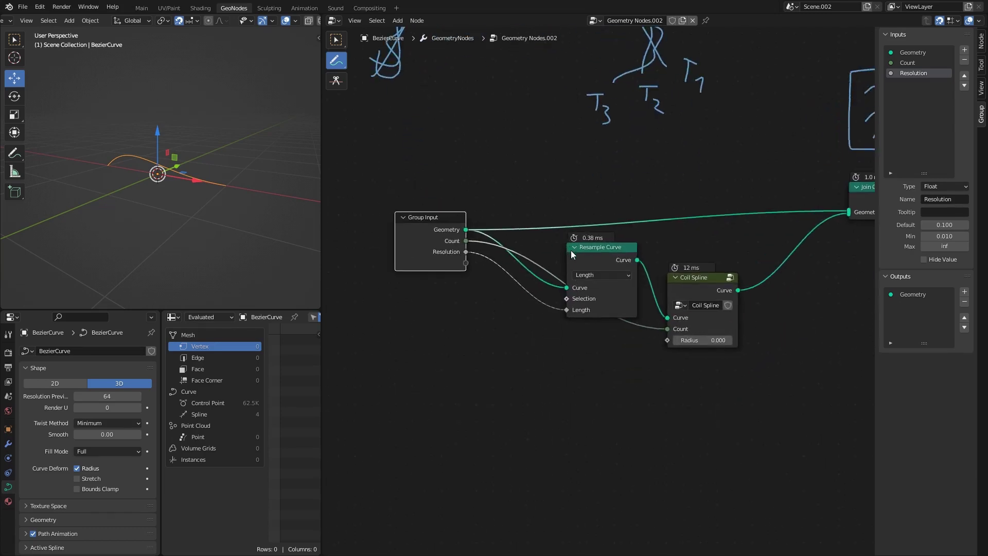
click(336, 44)
middle_drag(428, 141, 489, 172)
click(964, 50)
double_click(917, 84)
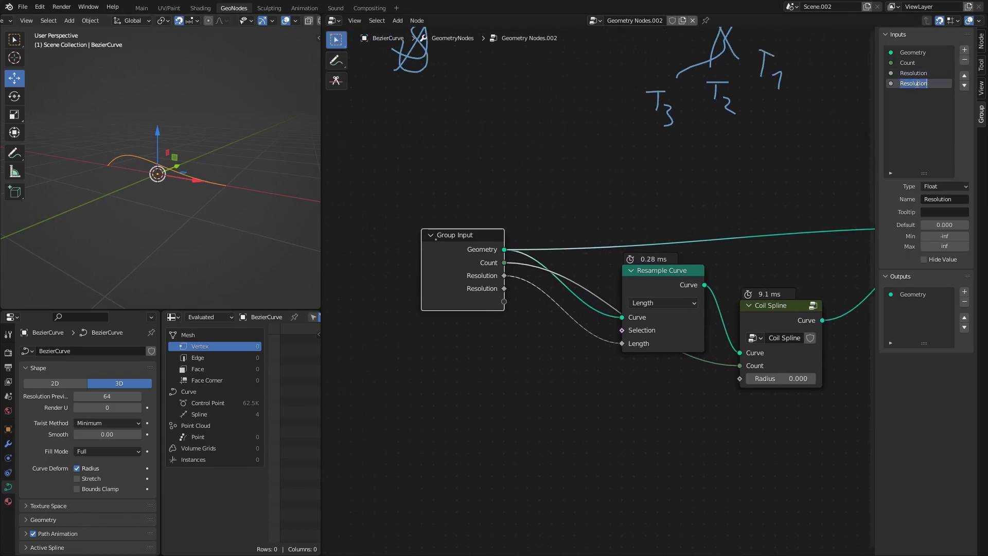
text(T2 Radius)
key(Return)
Give the T2 Radius input a default of 1 and a minimum of 0
click(945, 236)
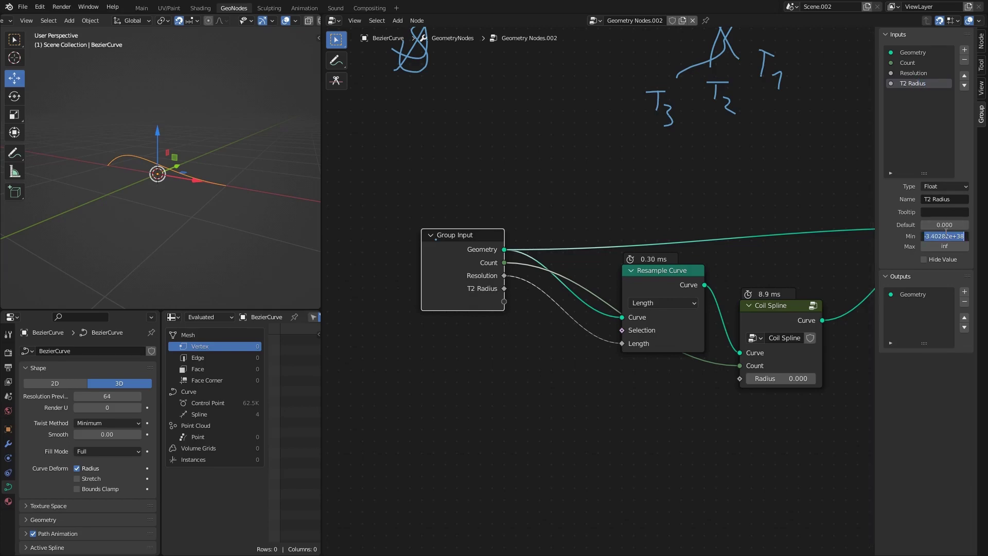
text(1)
key(Return)
click(938, 224)
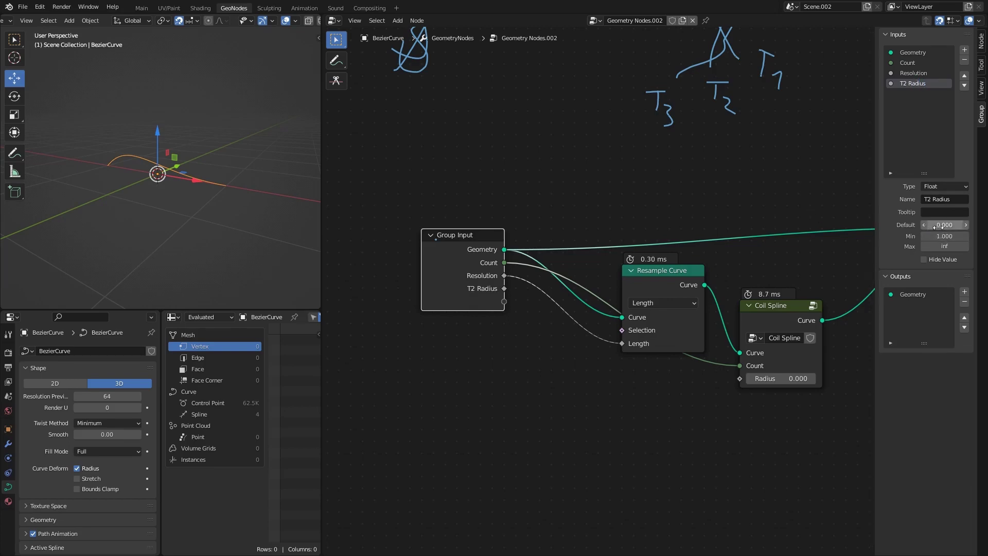
text(1)
key(Return)
click(933, 235)
text(0)
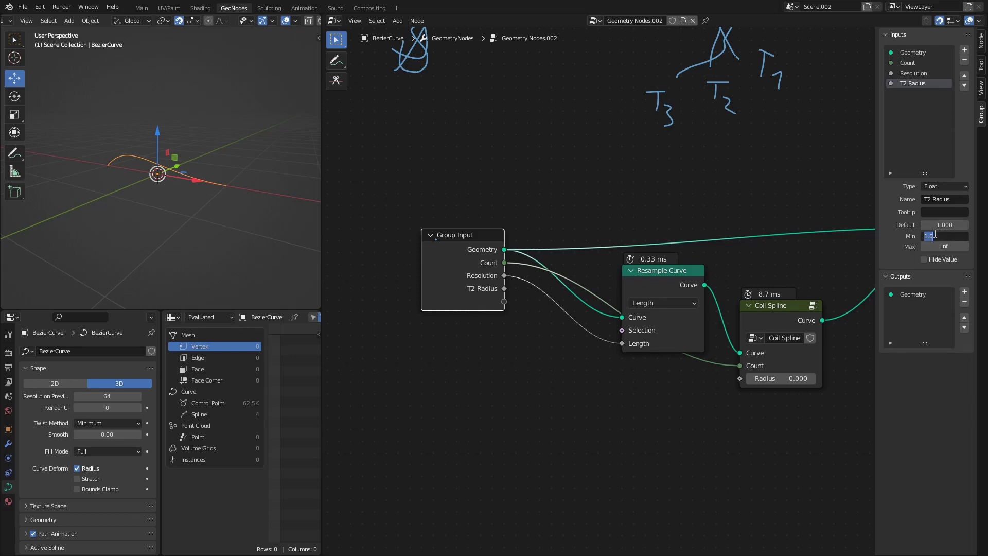
key(Return)
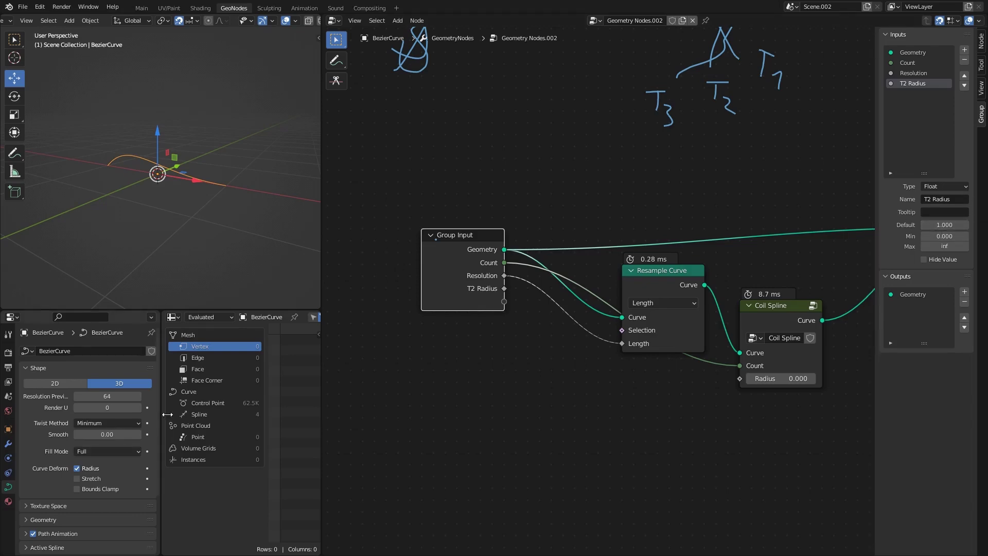
Lower the Group Input node and connect its T2 Radius output to the Radius of the Coil Spline node
middle_drag(540, 310, 465, 301)
drag(379, 230, 367, 276)
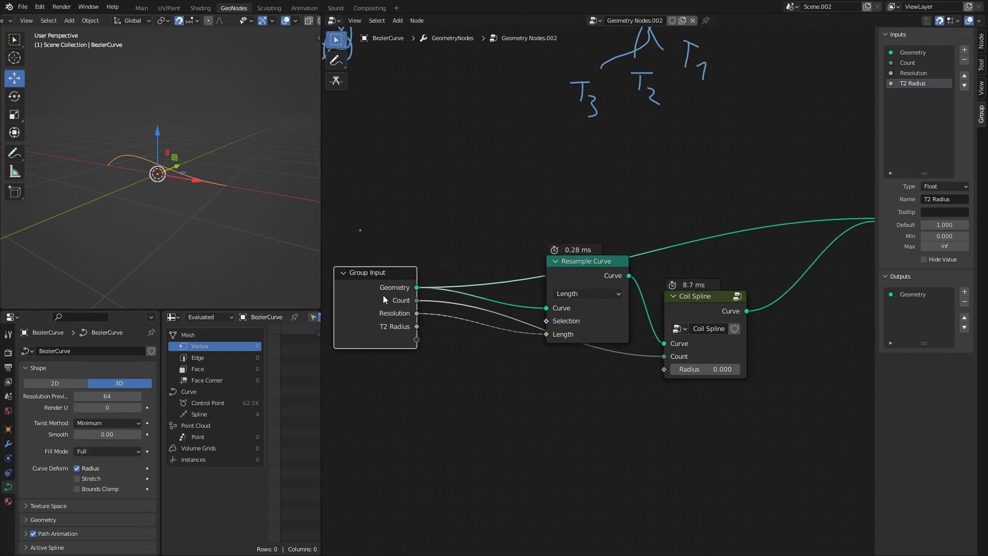
middle_drag(432, 349, 447, 333)
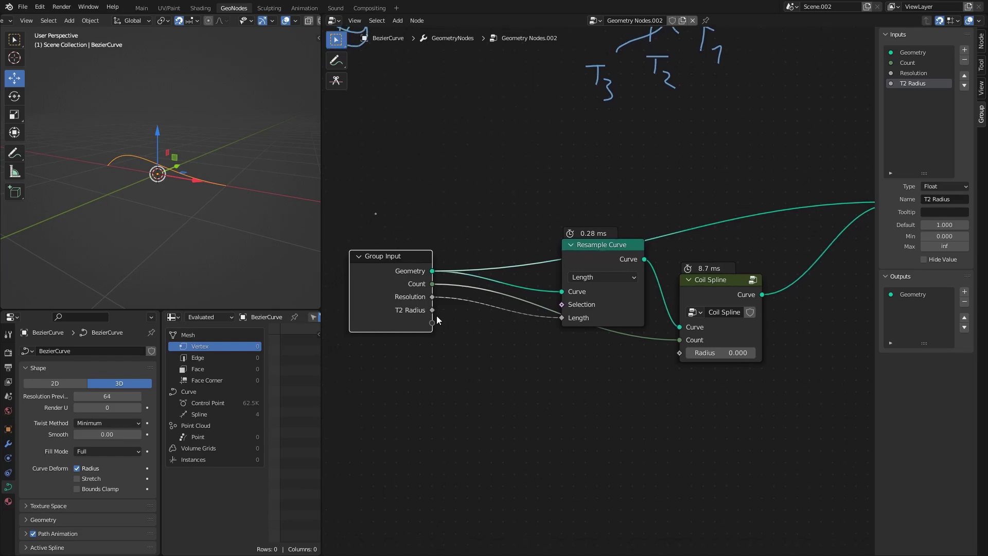
drag(433, 310, 679, 353)
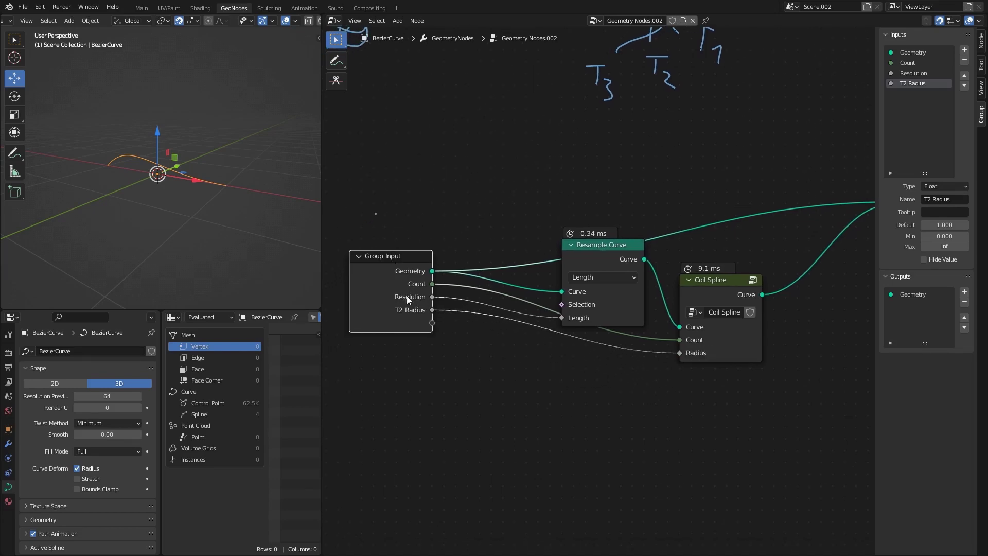
In the curve's geometry nodes modifier, set T2 Radius to about 0.459 and Resolution to 0.01
scroll(98, 453, down, 1)
click(7, 443)
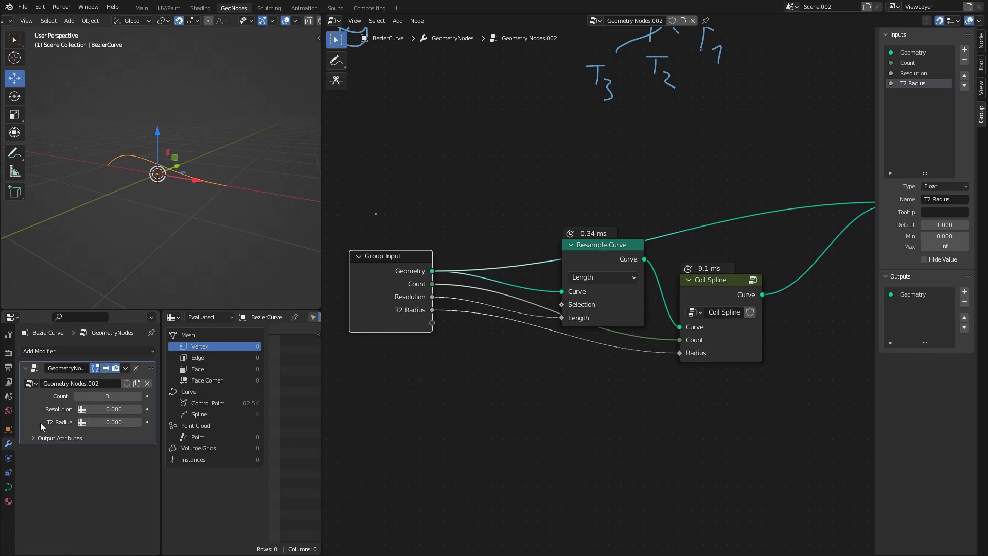
drag(103, 423, 134, 423)
scroll(137, 190, up, 3)
middle_drag(141, 192, 174, 222)
click(110, 421)
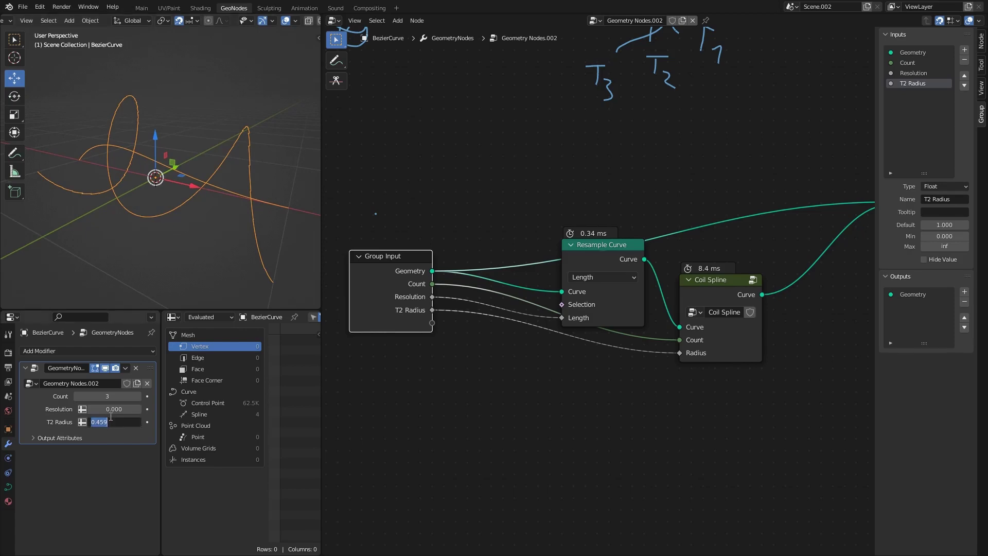
click(112, 409)
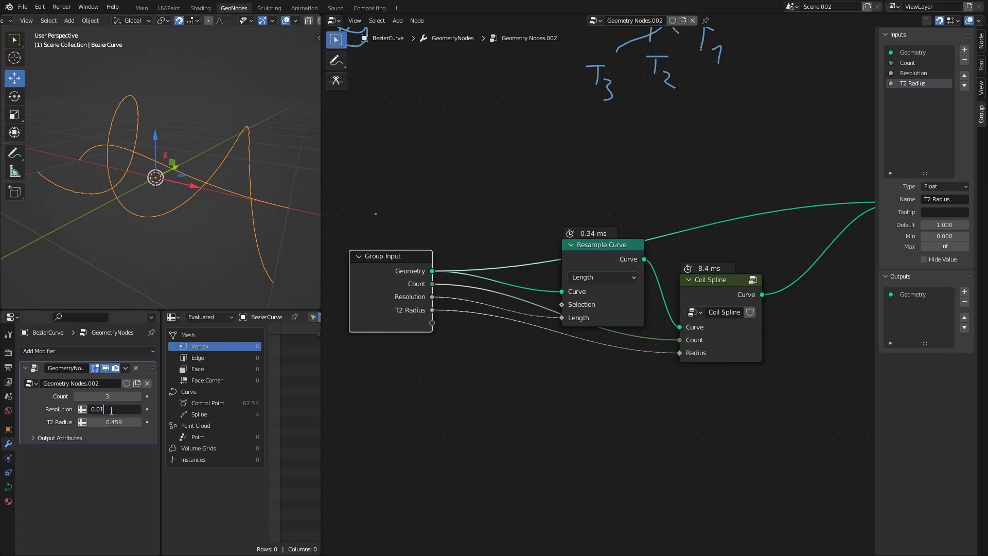
key(Return)
Move the Group Input node slightly lower and add a Float group input named T2 Rotation
drag(392, 264, 394, 286)
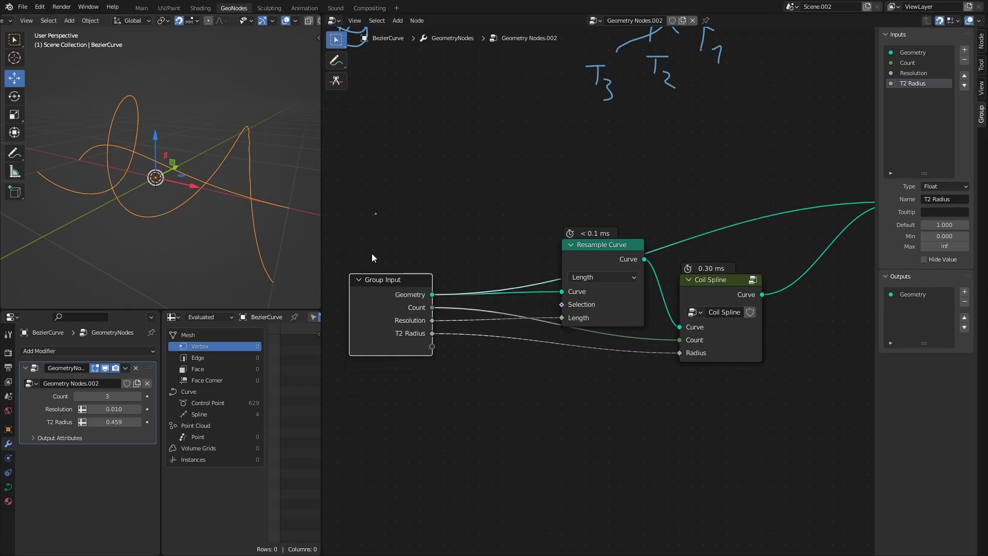
click(964, 49)
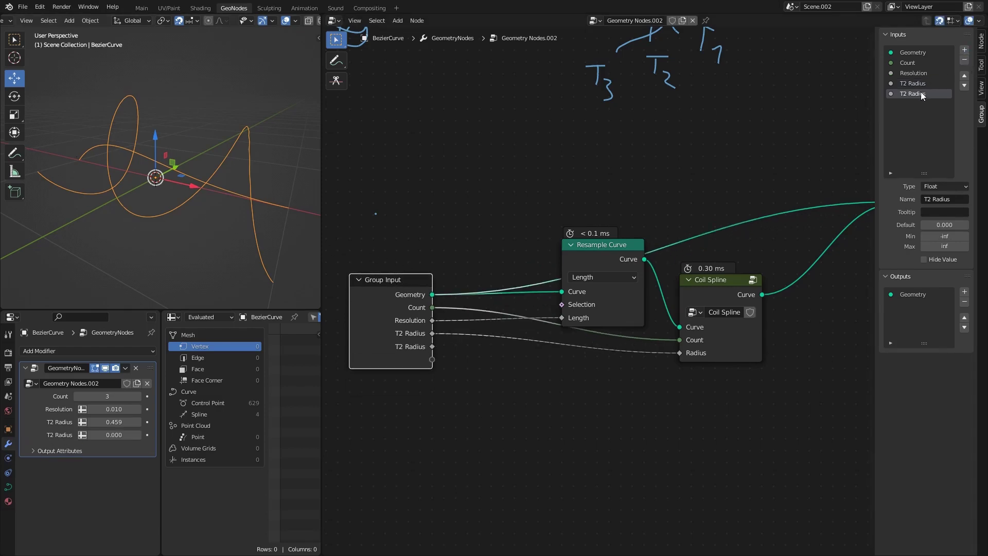
double_click(911, 94)
text(Rotation)
key(Return)
Open the Coil Spline group and add a Float group input named Rotation
click(721, 280)
key(Tab)
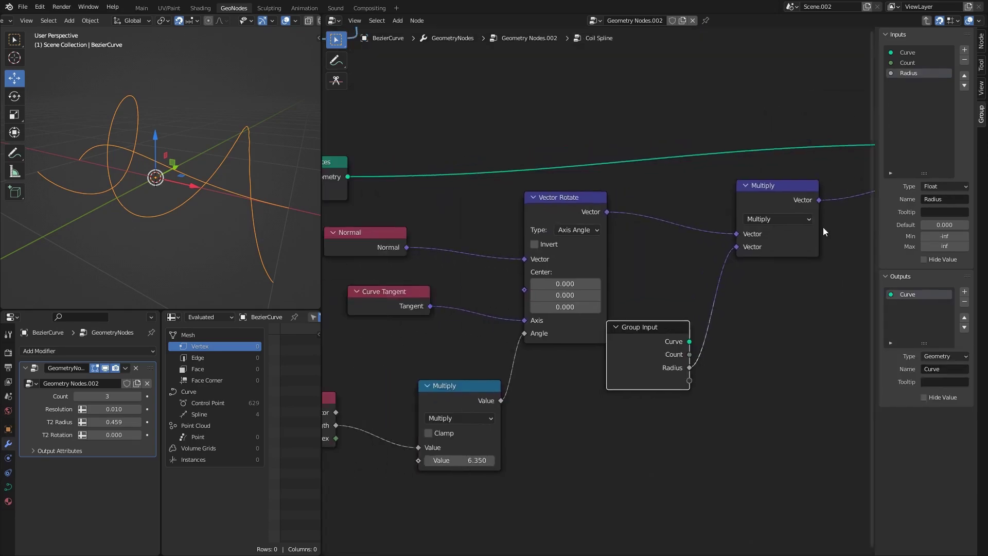
scroll(823, 231, down, 2)
click(963, 51)
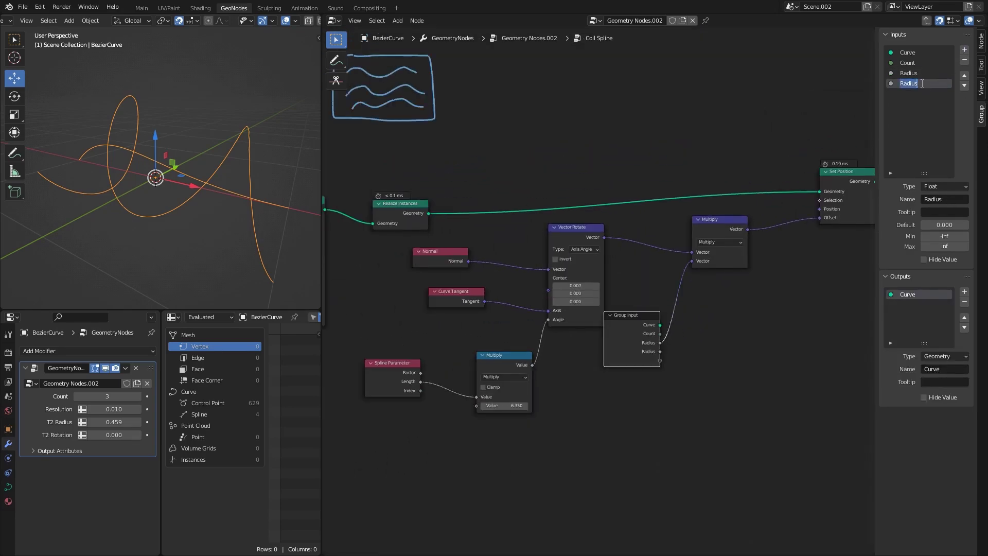
click(921, 83)
text(Rotation)
key(Return)
Place a copy of the Group Input node under Spline Parameter and connect its Rotation output to the second value of the Multiply node
middle_drag(507, 353, 631, 267)
key(shift+d)
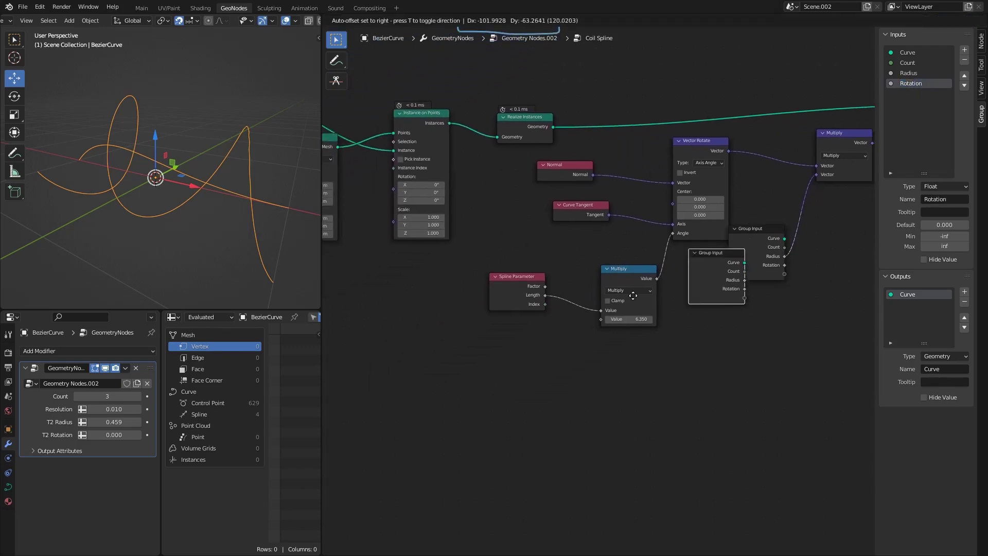
click(551, 340)
scroll(583, 292, up, 2)
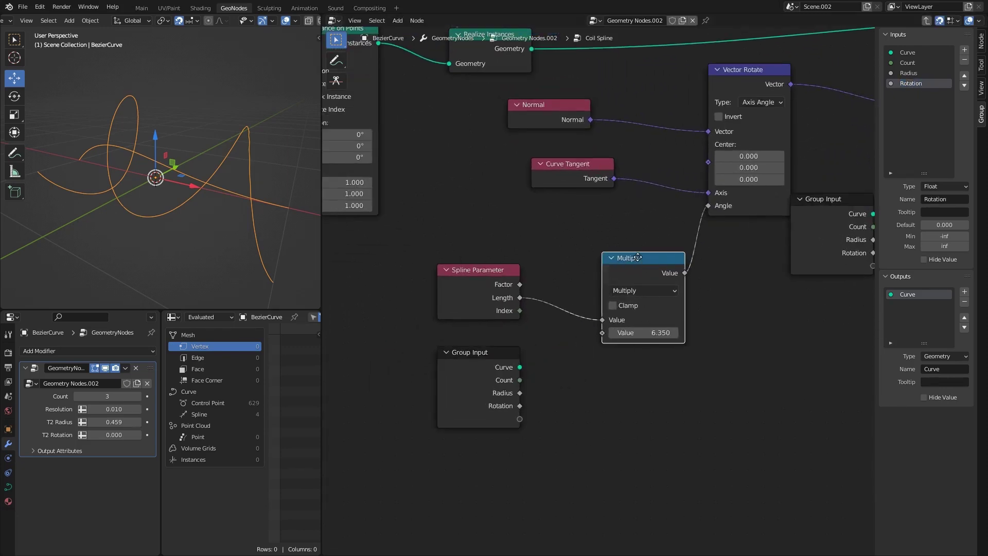
drag(638, 277, 614, 266)
click(515, 396)
drag(581, 319, 579, 320)
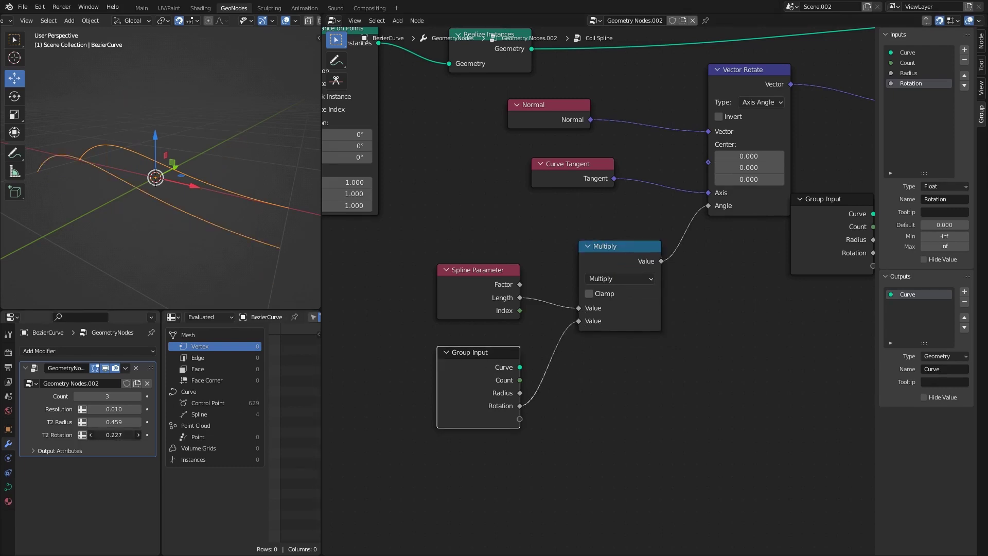
In the parent node tree, connect T2 Rotation to the Coil Spline's Rotation and set T2 Rotation to about 10.131 and T2 Radius to about 0.309
drag(114, 435, 134, 435)
key(Tab)
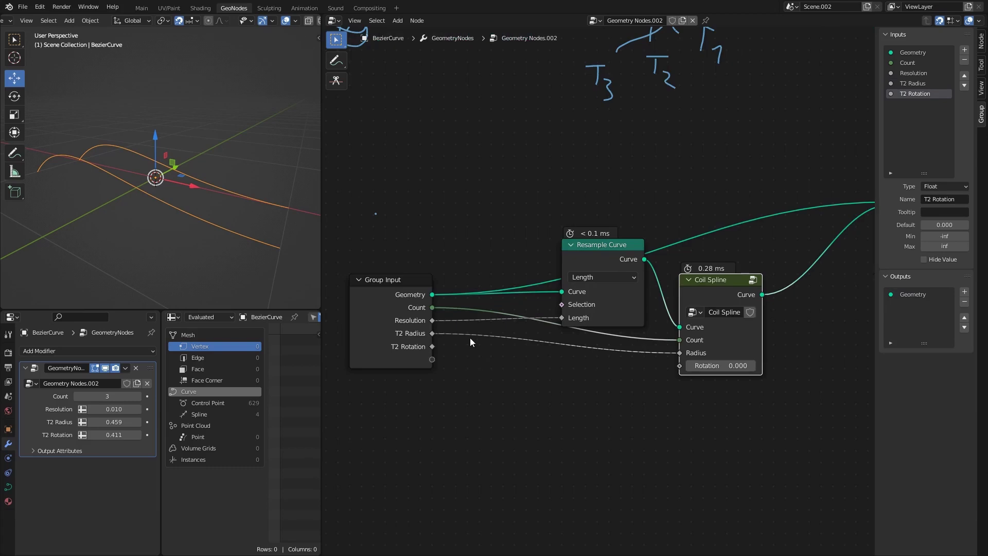
drag(432, 346, 680, 365)
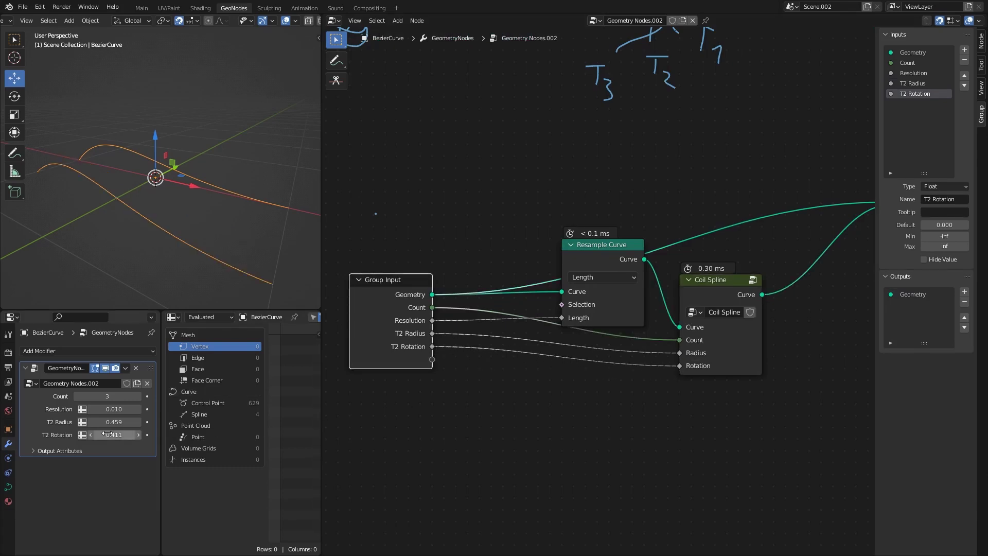
drag(113, 435, 95, 421)
scroll(465, 349, down, 4)
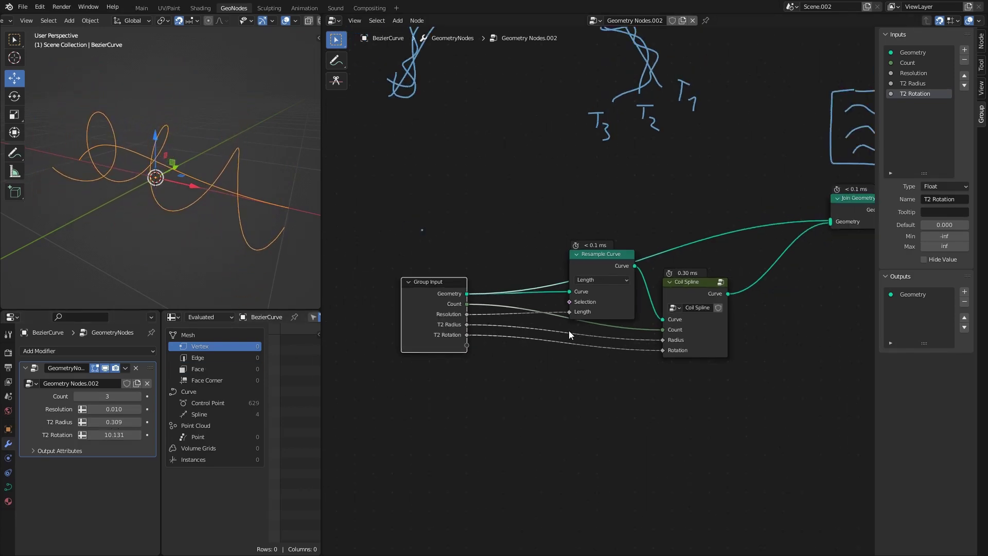
Save the file to the Desktop under the throwaway name ";ojihnsEFRUPHOBIAEDSRFPOJUHI.blend"
key(ctrl+s)
click(713, 416)
middle_drag(506, 348, 539, 335)
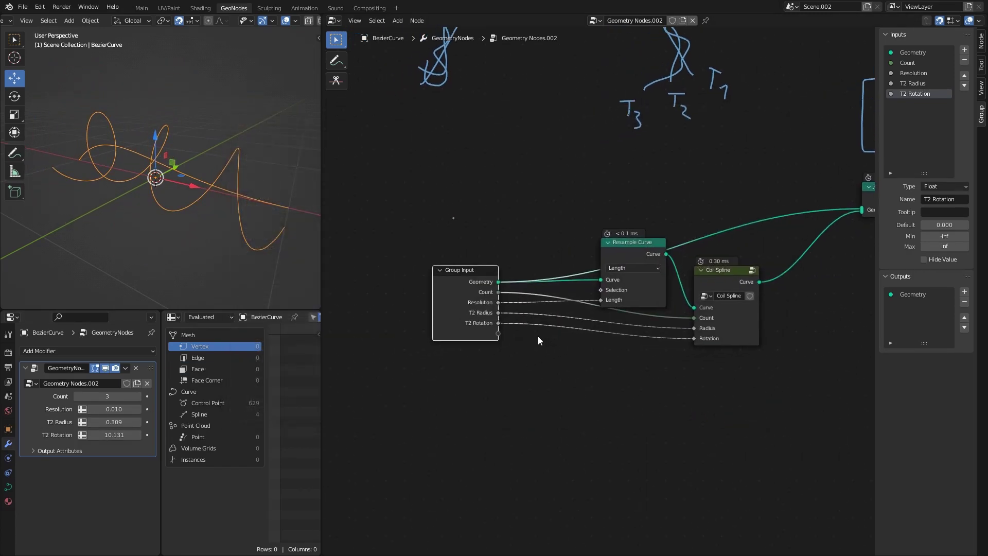
key(ctrl+s)
click(437, 418)
text(;ojihnsEFRUPHOBIAEDSRFPOJUF)
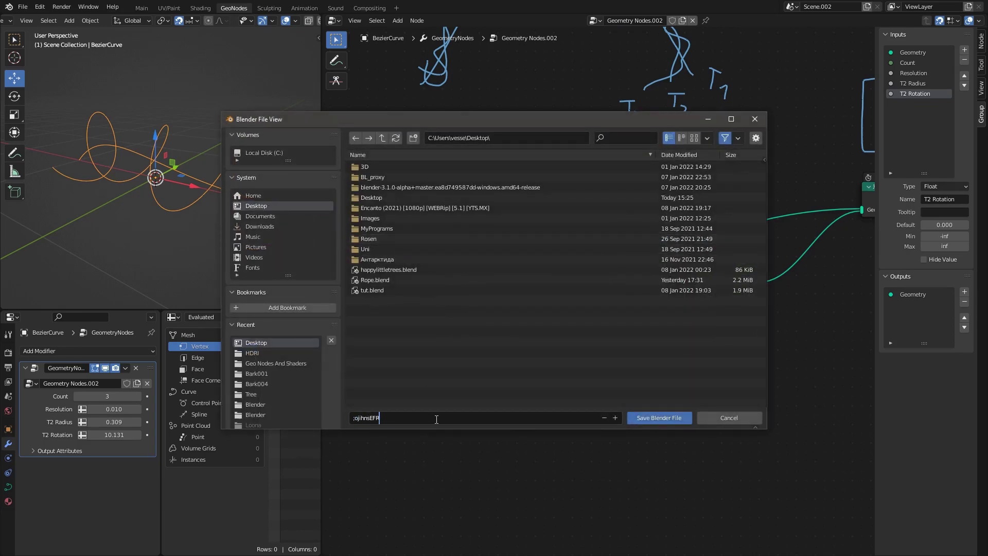
click(659, 420)
click(664, 418)
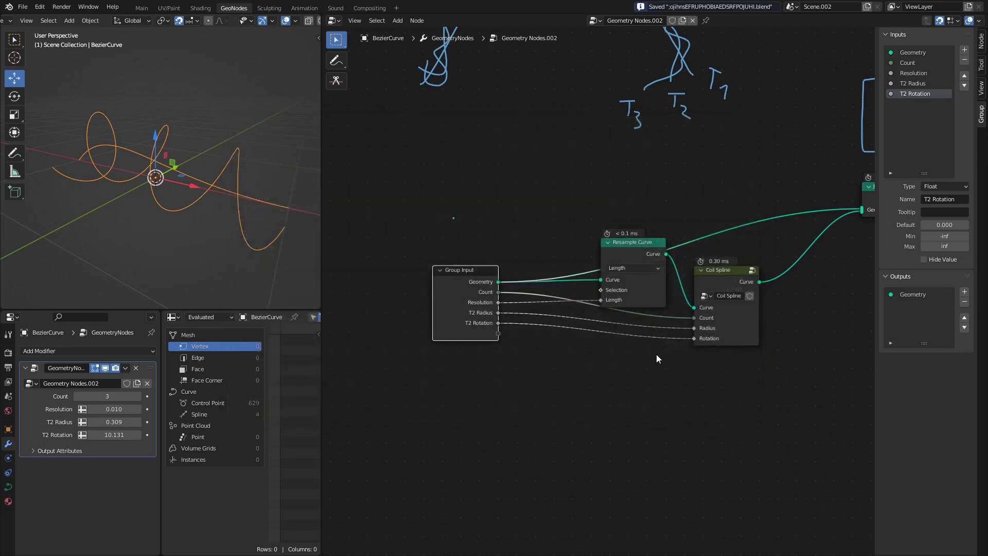
Open the Coil Spline node group for editing
middle_drag(661, 352, 487, 347)
middle_drag(667, 222, 584, 218)
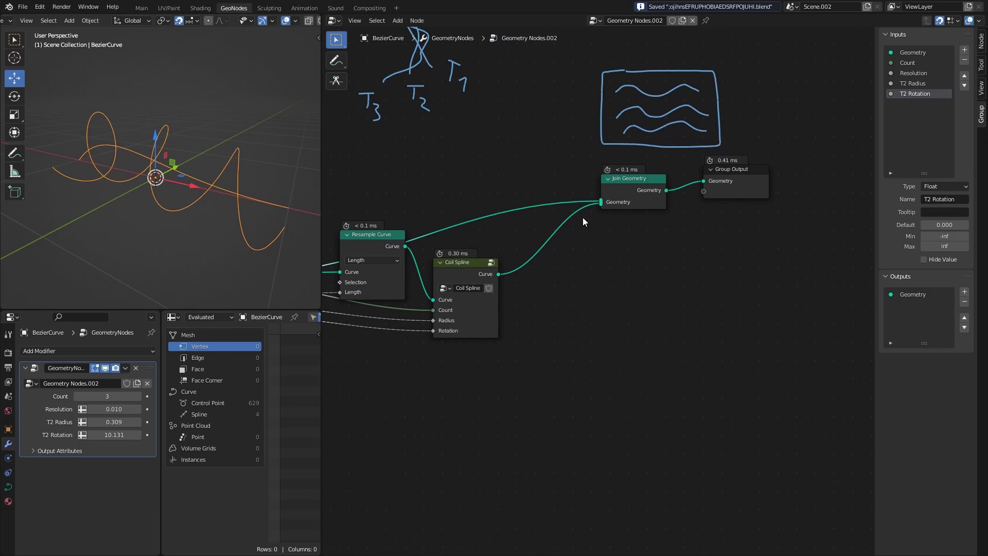
middle_drag(200, 189, 223, 165)
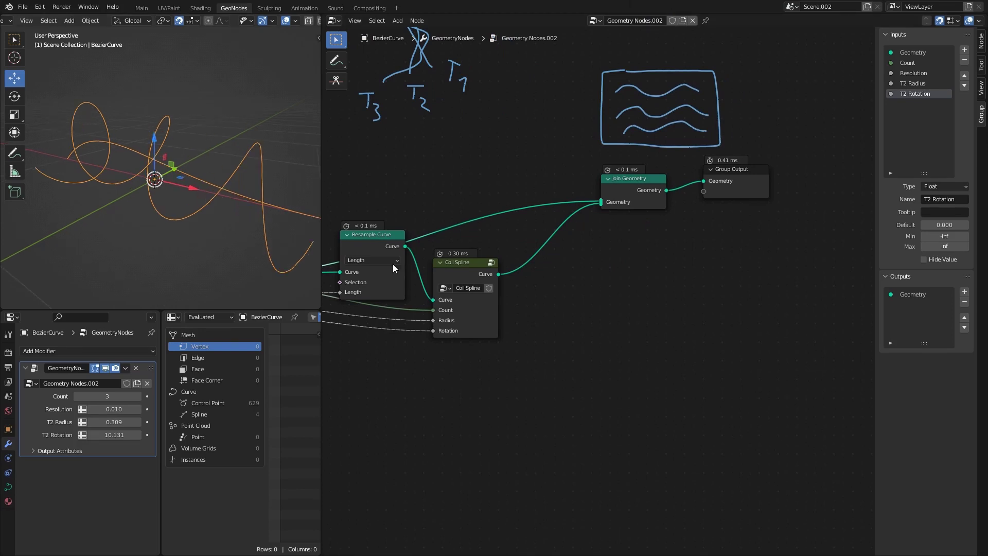
drag(464, 274, 514, 289)
key(Tab)
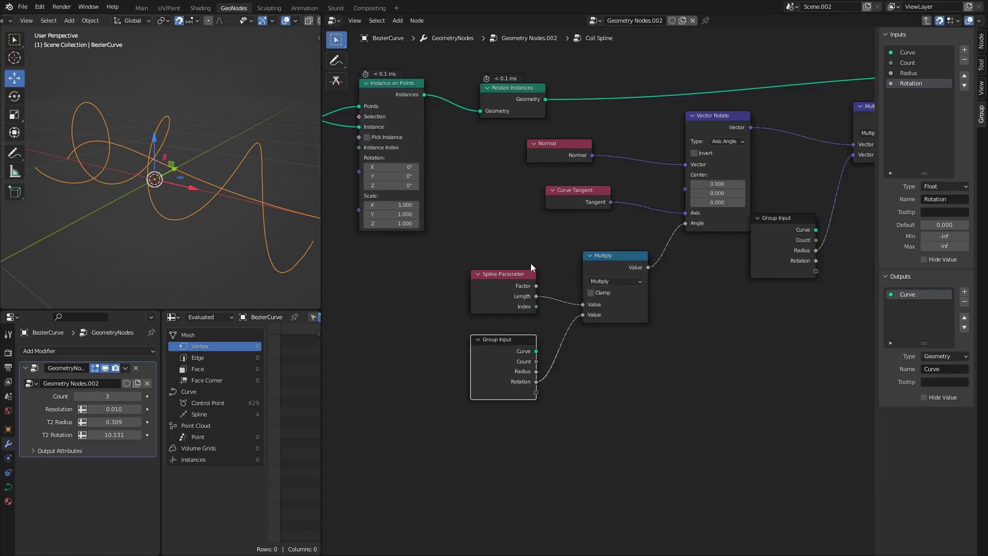
Straighten the Bézier curve along the X axis by repositioning its control point in edit mode
key(Tab)
middle_drag(171, 171, 121, 126)
click(14, 79)
scroll(103, 124, down, 2)
click(114, 133)
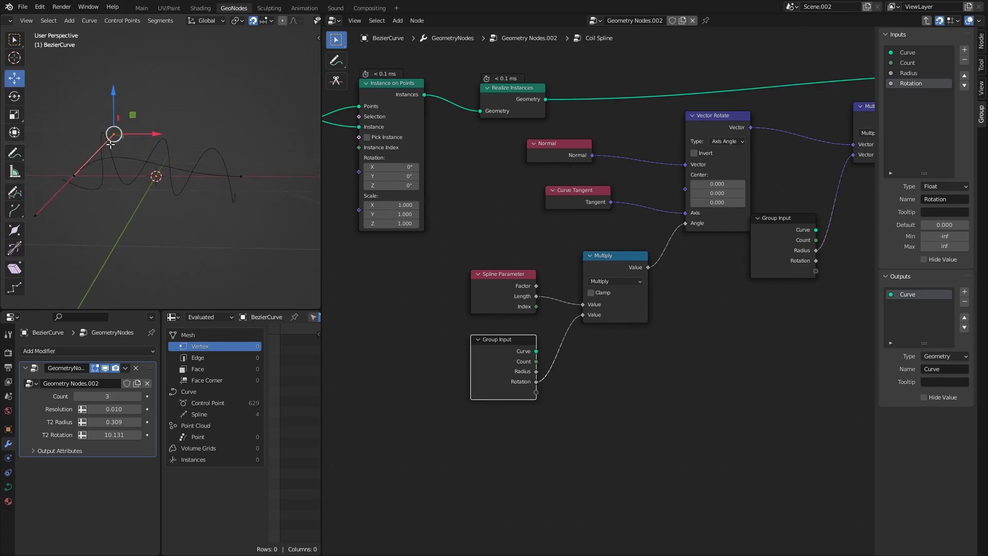
drag(115, 134, 137, 161)
click(137, 161)
key(Tab)
View the curve from the front and annotate one period of the wave with a bracket labelled 2π
middle_drag(287, 175, 231, 177)
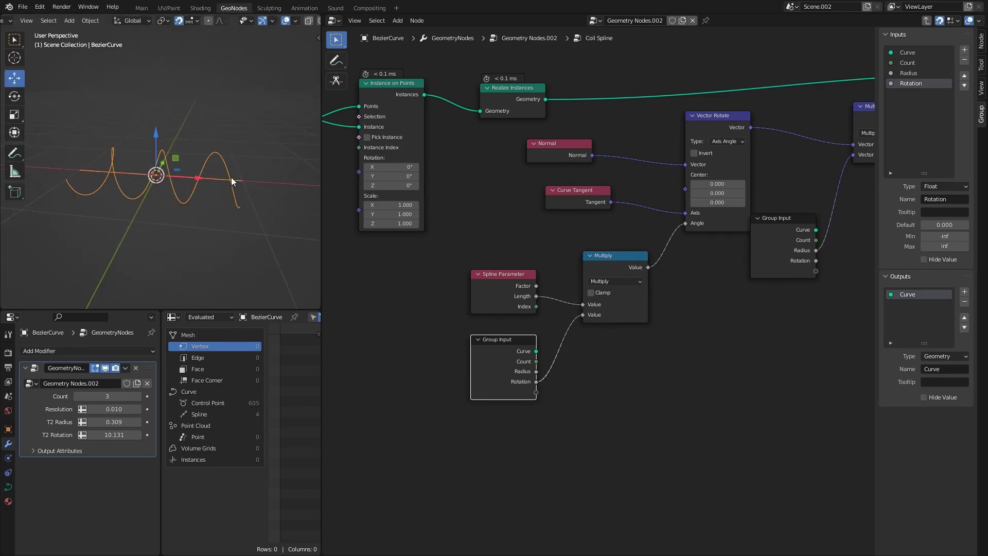
middle_drag(168, 189, 186, 152)
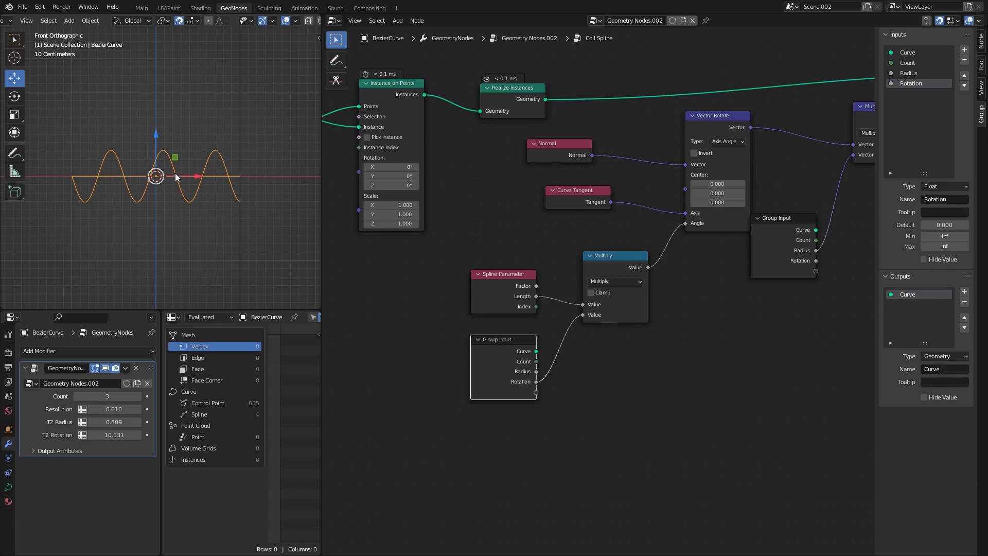
scroll(171, 179, up, 3)
scroll(172, 178, down, 2)
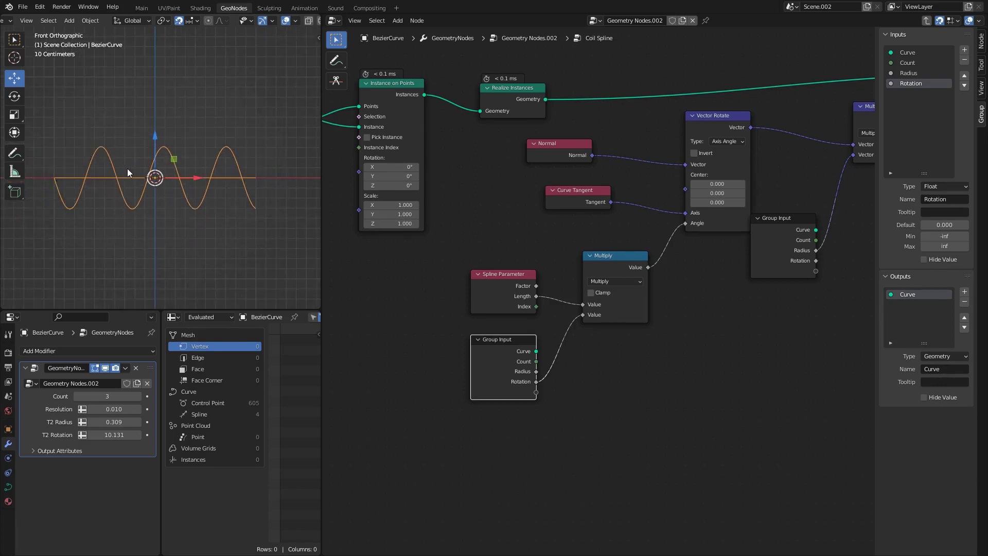
scroll(124, 173, up, 2)
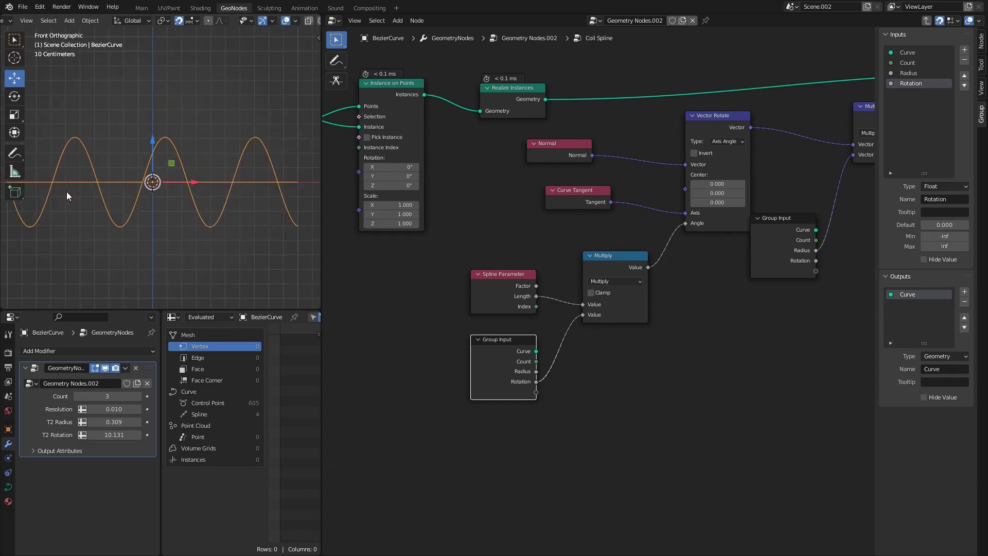
click(15, 153)
scroll(125, 183, up, 3)
drag(101, 184, 169, 165)
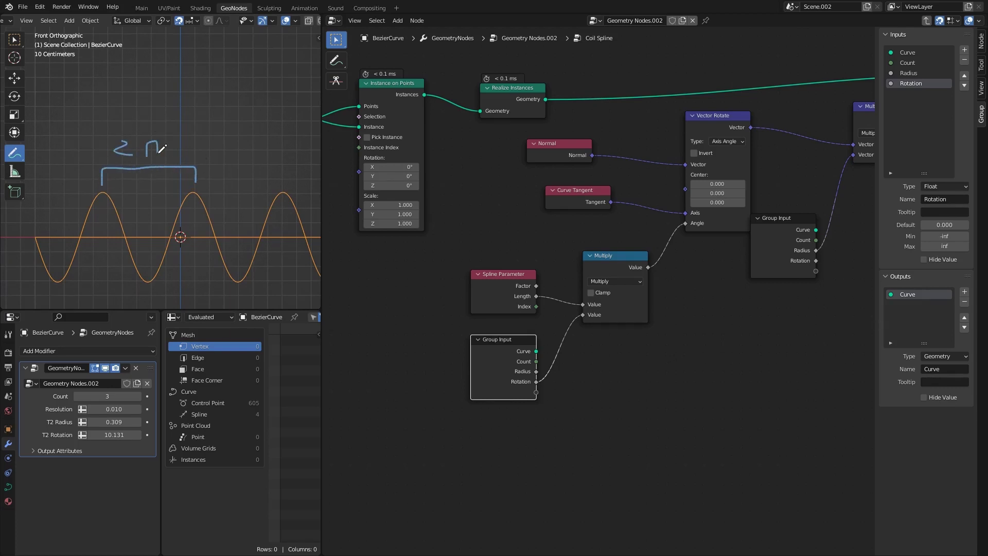
mouse_move(192, 173)
shift+middle_down()
mouse_move(149, 169)
mouse_move(163, 186)
shift+middle_up()
mouse_move(103, 222)
shift+middle_down()
mouse_move(203, 188)
mouse_move(182, 162)
shift+middle_up()
Sketch a rightward arrow and the fraction 2π/N as annotations beneath the wave
drag(113, 261, 164, 256)
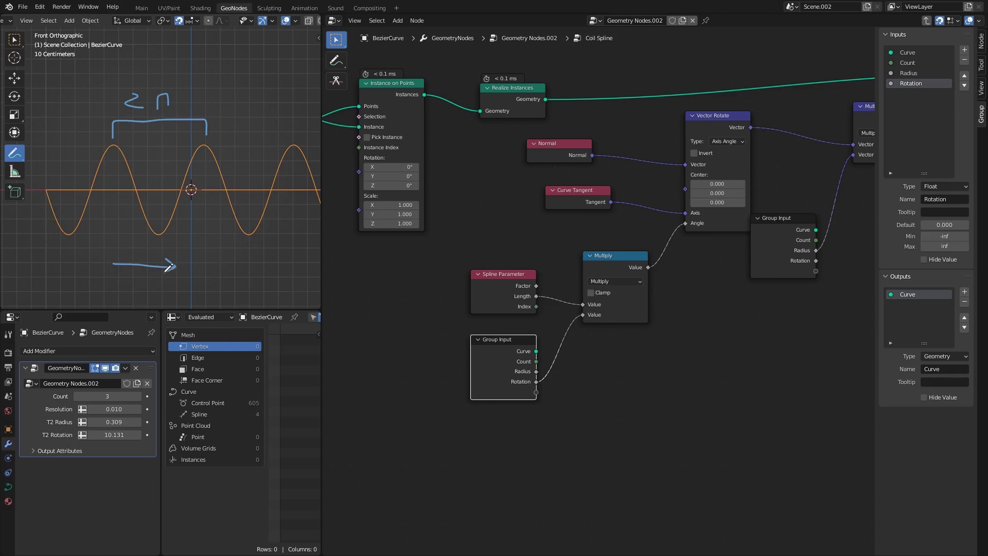
shift+middle_drag(161, 281, 163, 190)
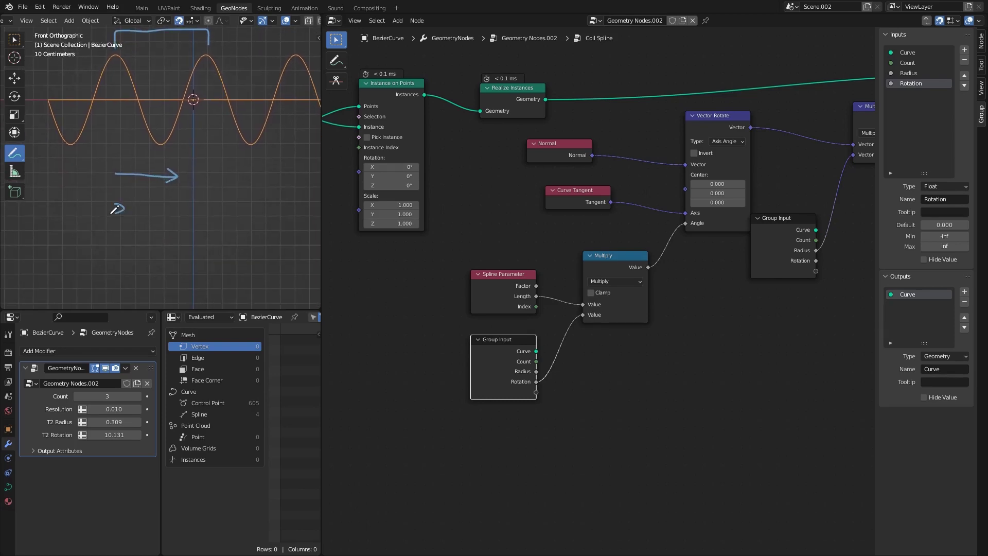
drag(96, 231, 153, 230)
drag(119, 265, 140, 243)
shift+middle_drag(137, 231, 142, 208)
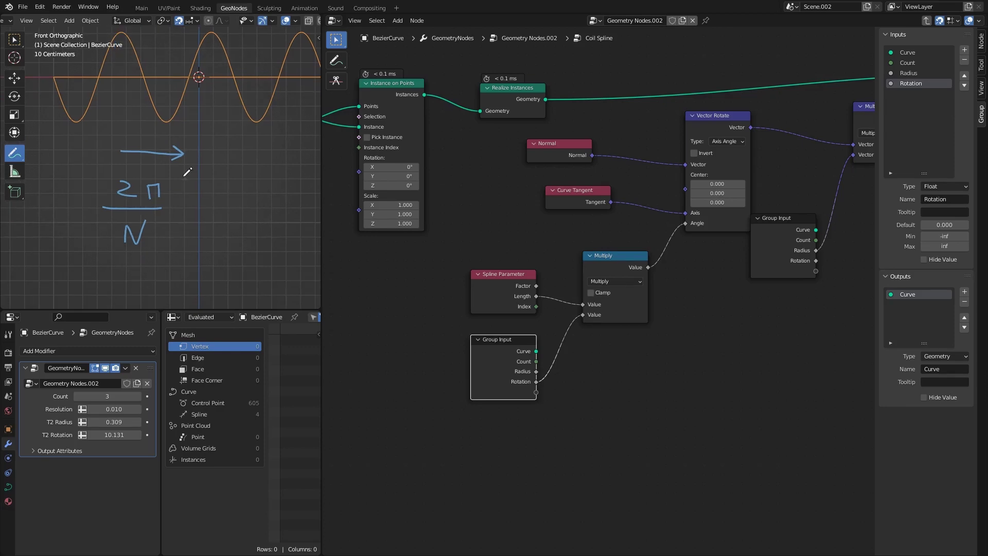
shift+middle_drag(186, 171, 147, 194)
Move the Normal, Curve Tangent, Vector Rotate, Radius Group Input and vector Multiply nodes to the right, away from the math Multiply node
middle_drag(565, 229, 557, 317)
scroll(571, 301, down, 7)
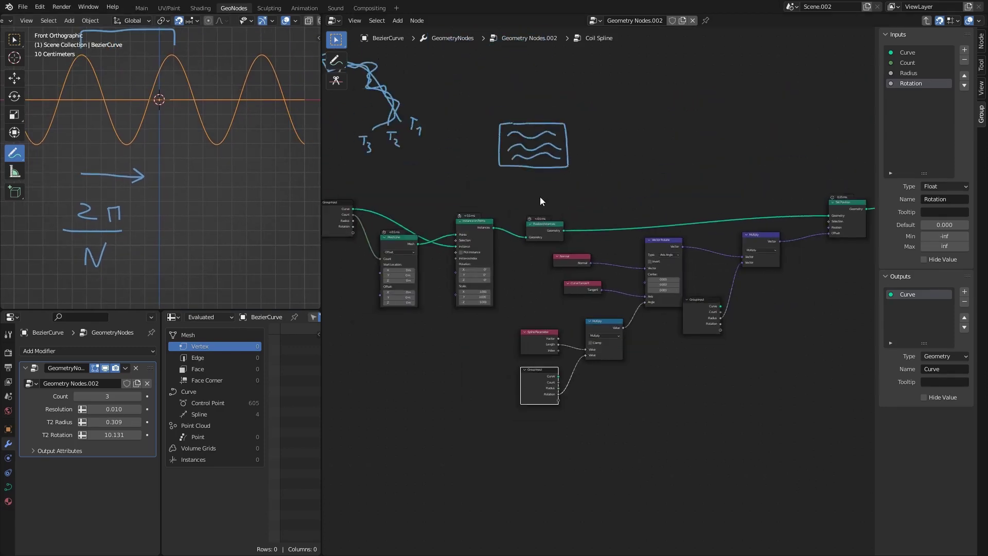
middle_drag(392, 108, 508, 224)
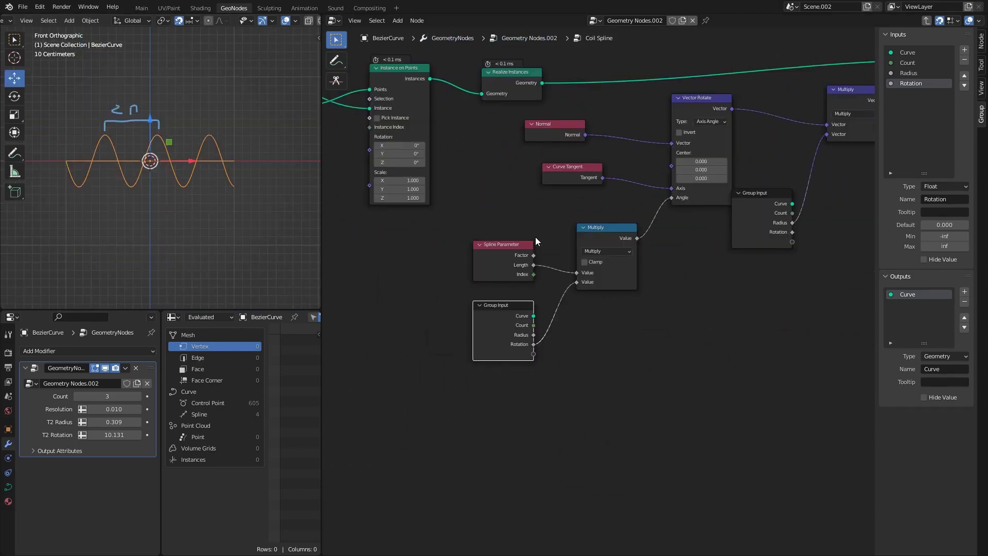
mouse_move(535, 237)
middle_down()
mouse_move(491, 269)
mouse_move(400, 282)
middle_up()
drag(395, 281, 753, 176)
key(g)
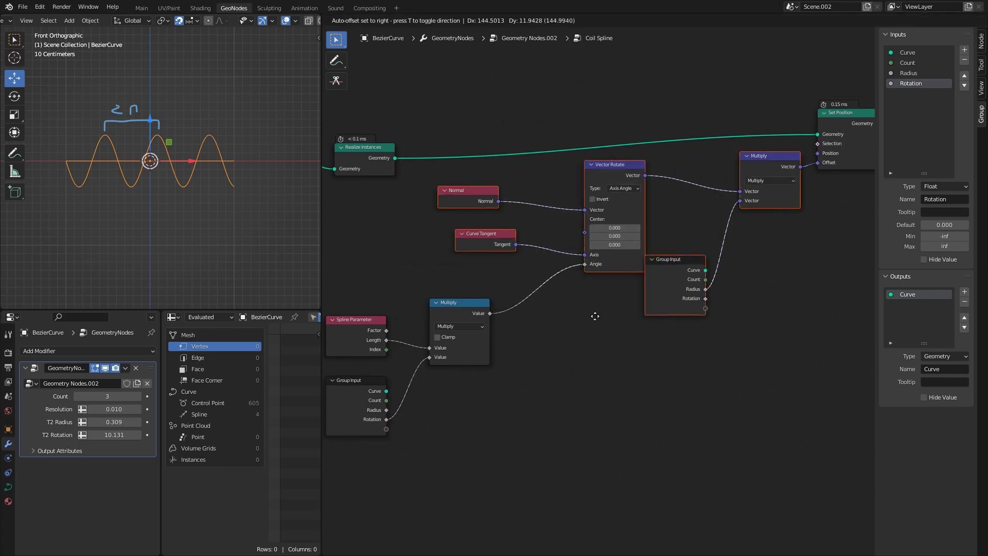
click(632, 307)
middle_drag(676, 293, 486, 313)
key(g)
click(529, 313)
Move the Set Position and Group Output nodes farther right, clear of the vector Multiply node
drag(633, 98, 743, 142)
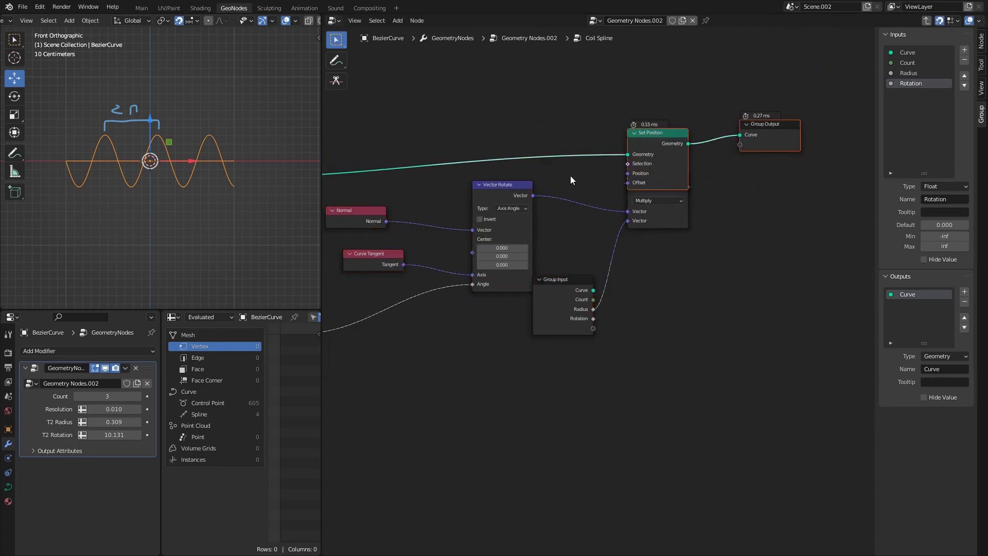
key(g)
click(680, 188)
Insert a copy of the math Multiply node before Vector Rotate's Angle, change it to Add, and set its second value to about 15.76
middle_drag(488, 335, 676, 243)
scroll(595, 290, up, 3)
middle_drag(540, 280, 603, 323)
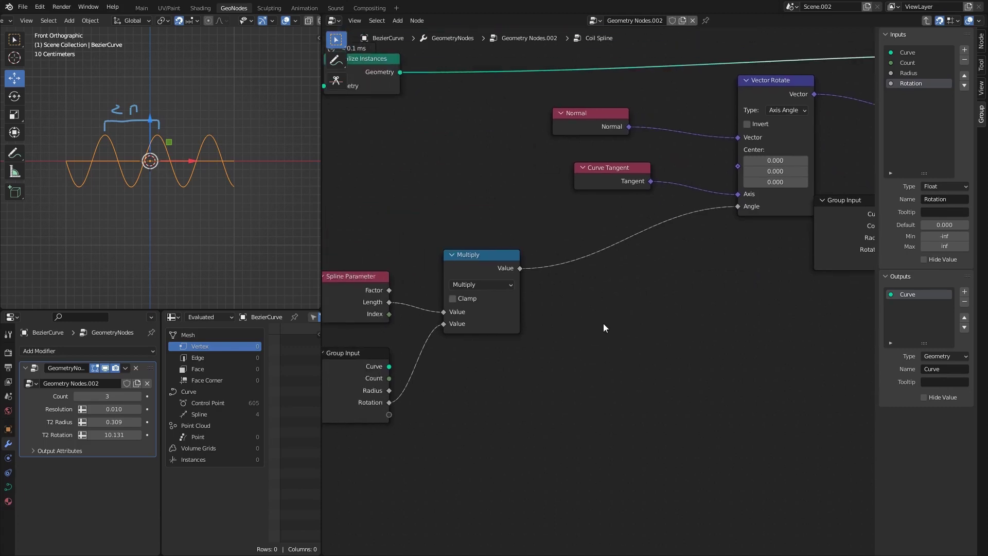
click(470, 264)
key(shift+d)
click(611, 249)
click(599, 263)
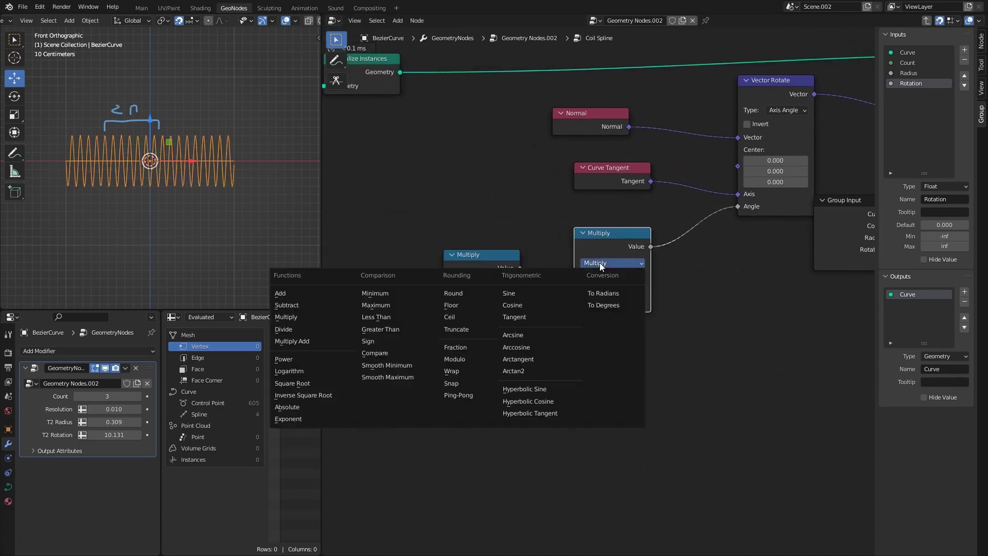
click(291, 296)
middle_drag(574, 336, 641, 329)
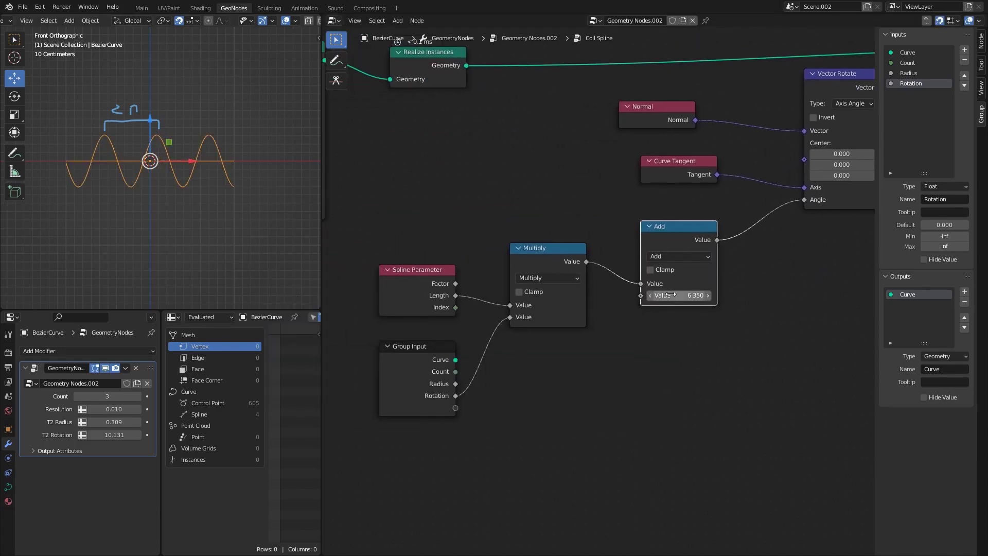
drag(692, 295, 596, 289)
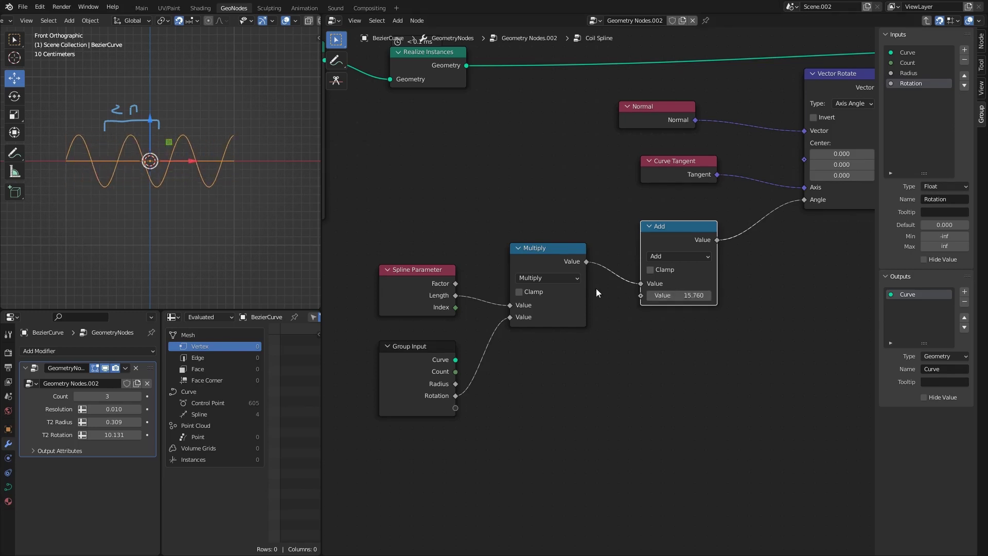
Move the Spline Parameter, Multiply and Rotation Group Input nodes down, and lower the Add node
middle_drag(487, 216, 496, 194)
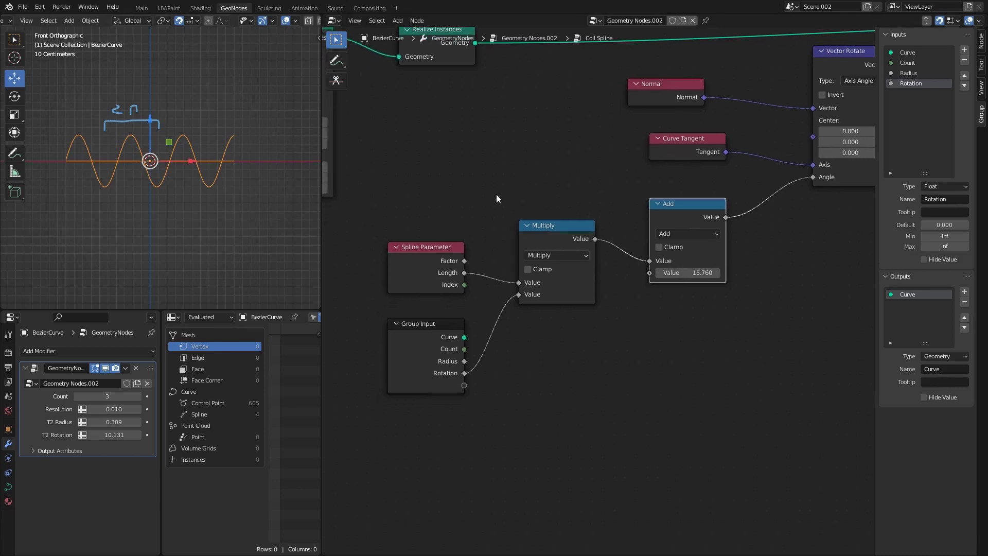
drag(379, 199, 565, 397)
key(g)
click(566, 474)
drag(694, 207, 692, 229)
Move the Realize Instances node right to leave a gap after Instance on Points
middle_drag(497, 203, 536, 383)
scroll(508, 345, down, 4)
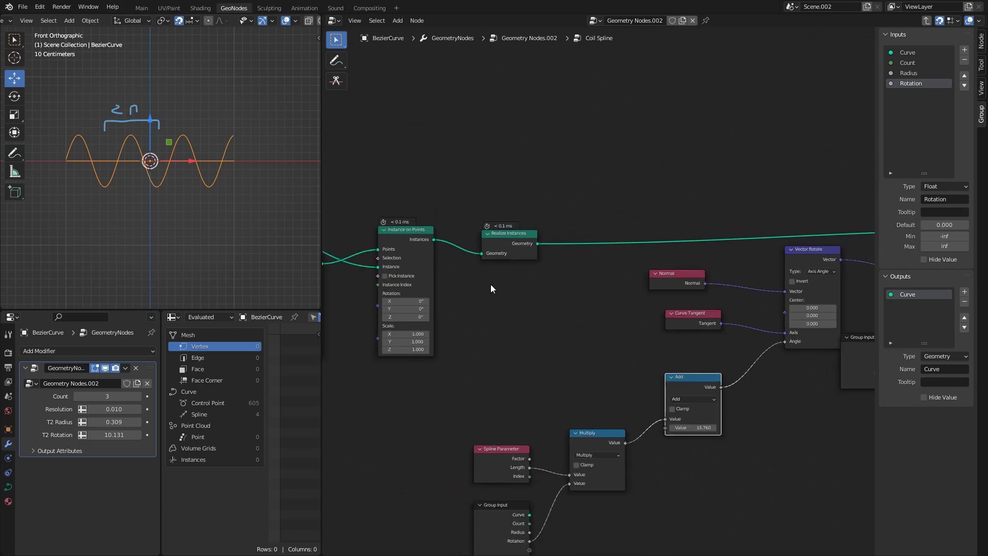
drag(507, 236, 652, 228)
Insert a Capture Attribute node between Instance on Points and Realize Instances
middle_drag(473, 212, 554, 224)
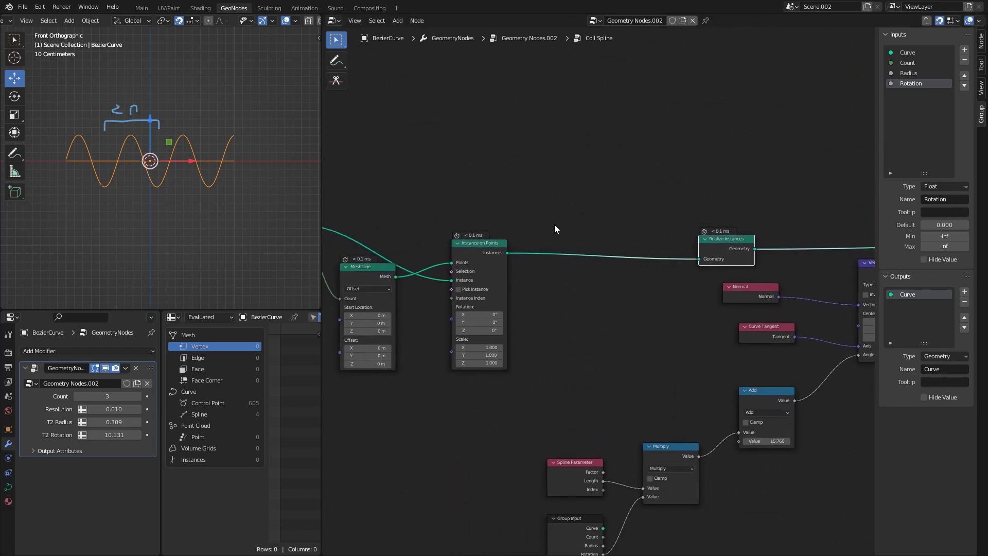
scroll(533, 269, up, 1)
key(shift+a)
text(CAPTU)
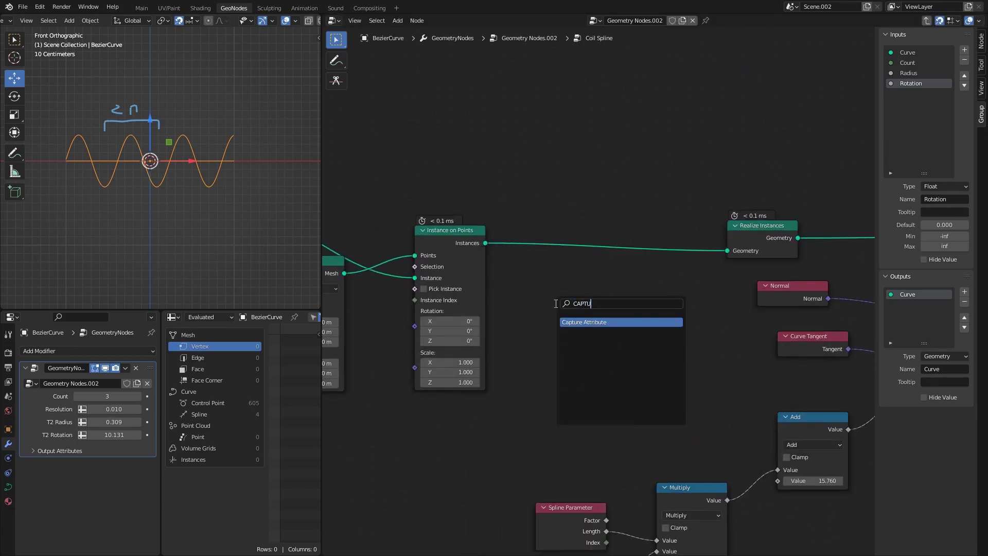
key(Return)
click(544, 242)
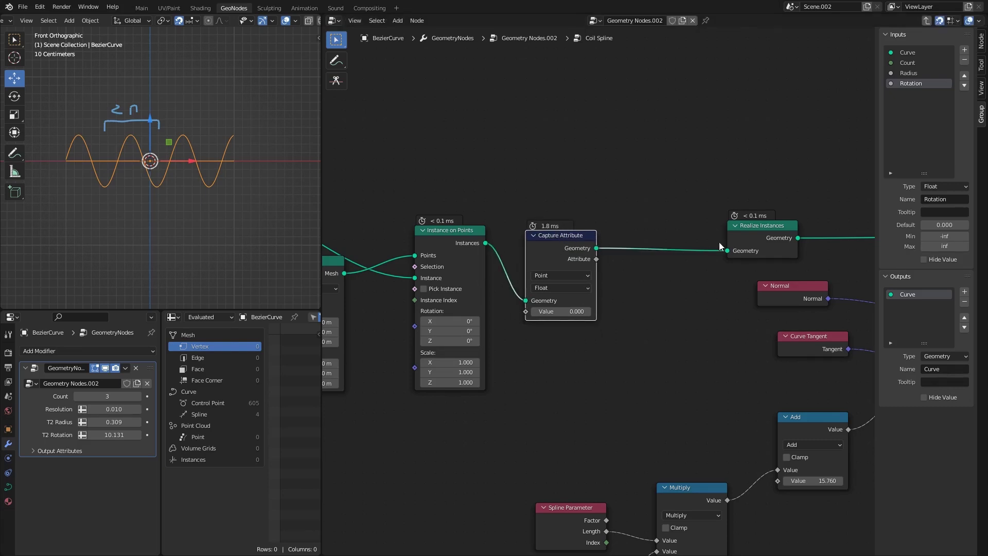
Bring Realize Instances closer to Capture Attribute, and set Capture Attribute's domain to Instance and its data type to Integer
drag(719, 246, 658, 246)
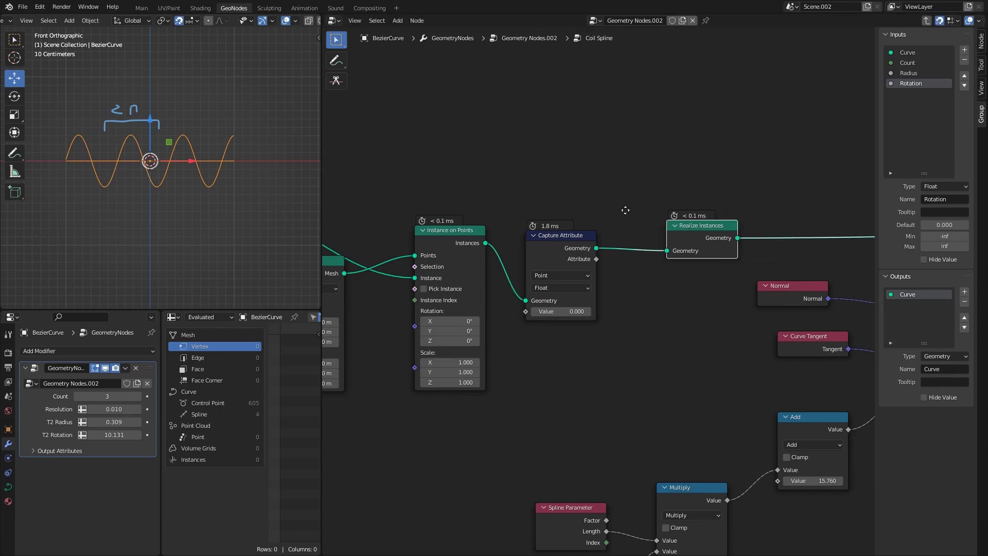
scroll(621, 215, up, 3)
click(556, 281)
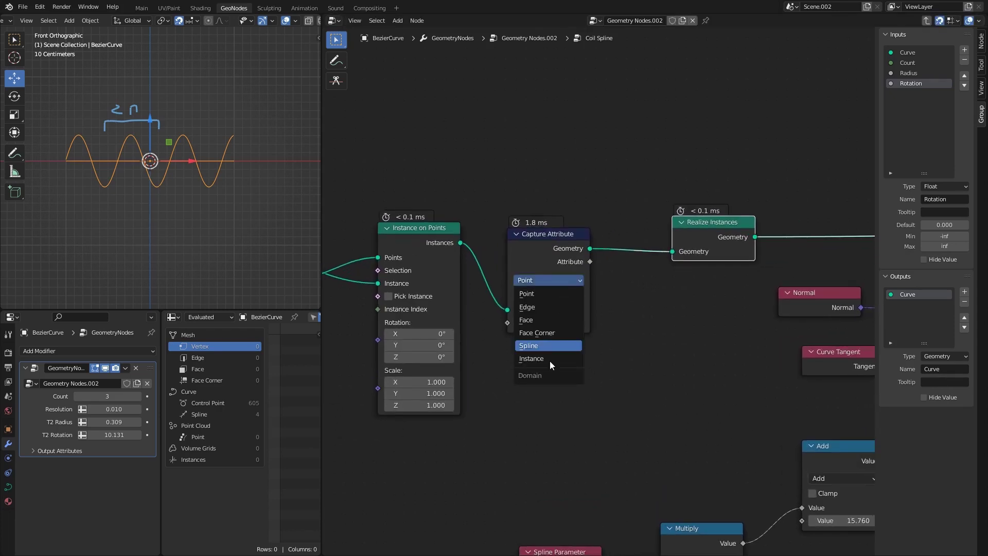
click(550, 359)
click(542, 302)
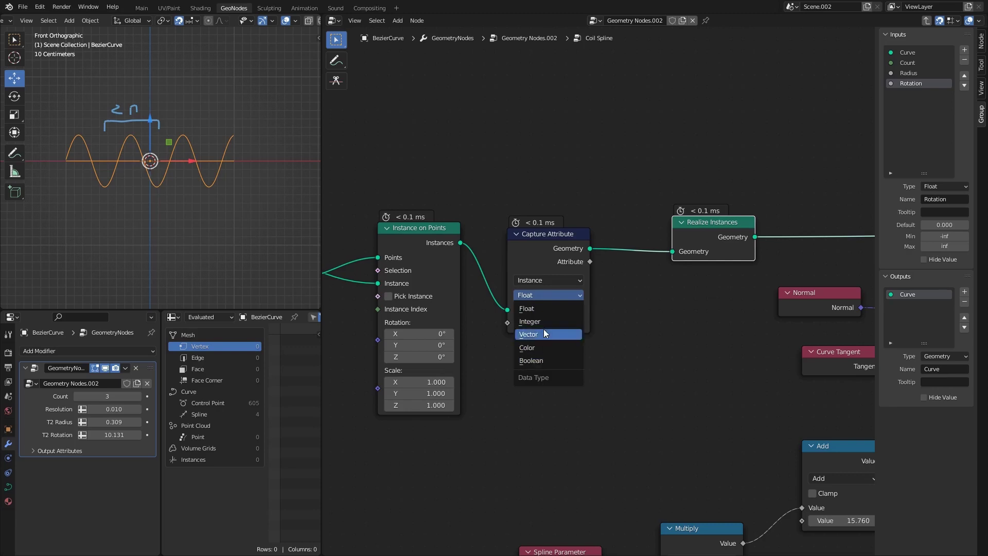
click(543, 325)
Shift Capture Attribute right, add an Index node below it, and connect Index to Capture Attribute's Value
drag(540, 235, 587, 236)
key(shift+a)
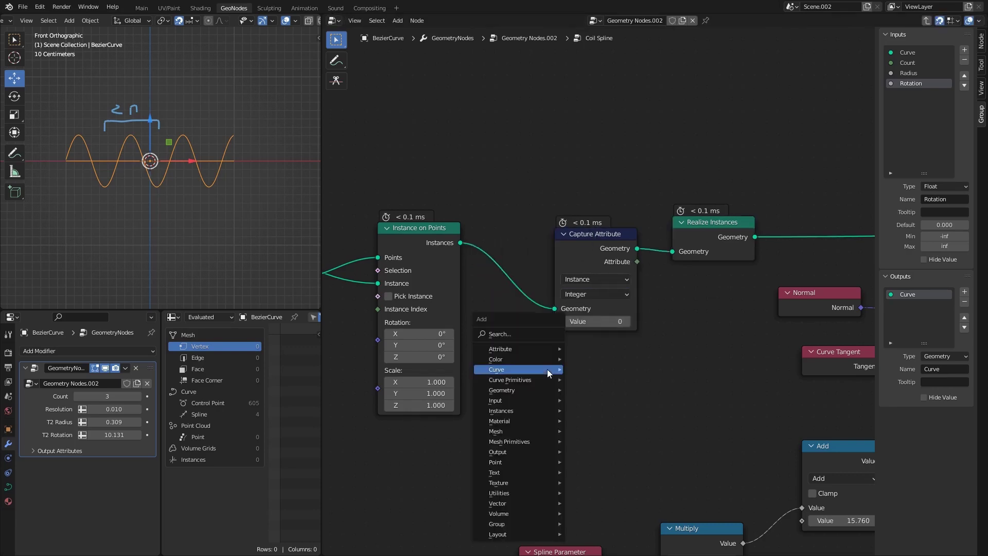
text(INDE)
key(Return)
click(581, 372)
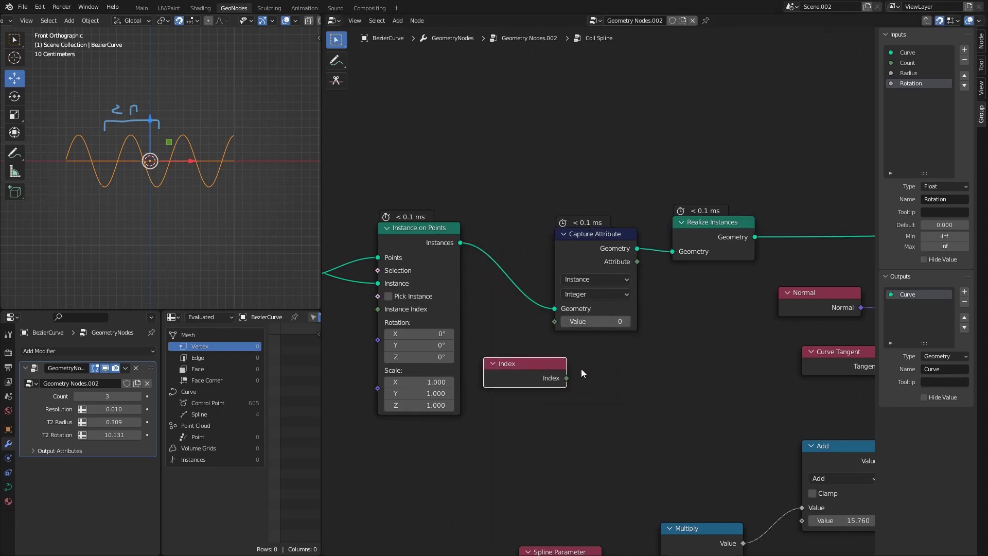
drag(554, 335, 554, 322)
Annotate three boxes in the empty space above the nodes and number them 0, 1 and 2
scroll(553, 323, down, 3)
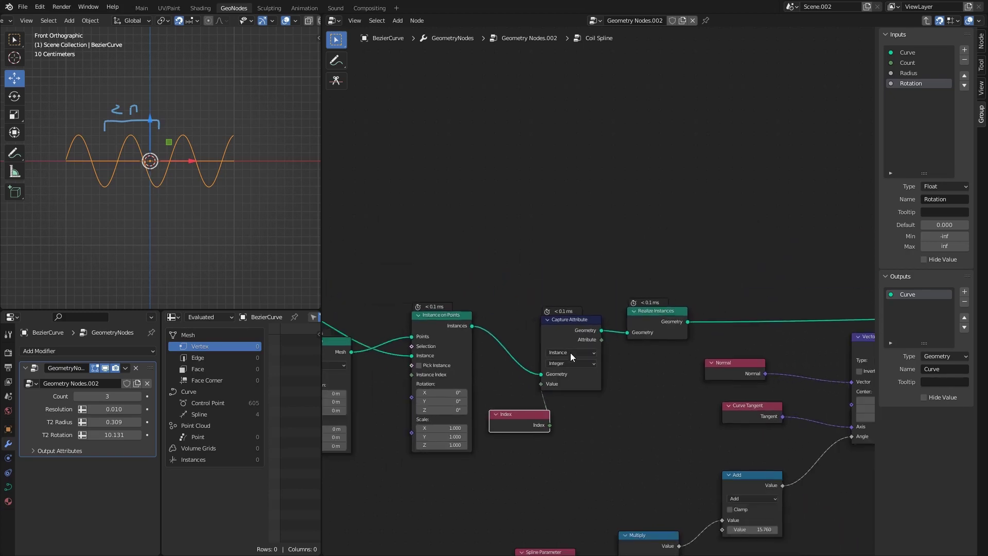
click(336, 60)
middle_drag(392, 338, 431, 383)
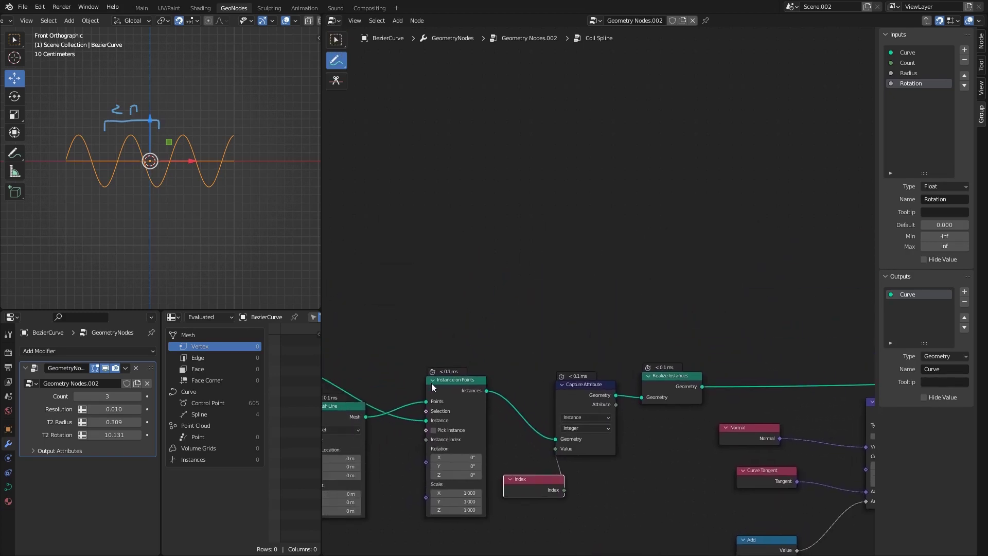
mouse_move(462, 173)
mouse_down()
mouse_move(517, 170)
mouse_move(542, 227)
mouse_move(448, 168)
mouse_up()
mouse_move(569, 229)
mouse_down()
mouse_move(635, 277)
mouse_move(528, 283)
mouse_move(575, 230)
mouse_up()
mouse_move(662, 273)
mouse_down()
mouse_move(683, 273)
mouse_move(755, 315)
mouse_move(664, 322)
mouse_move(658, 275)
mouse_up()
drag(447, 152, 437, 137)
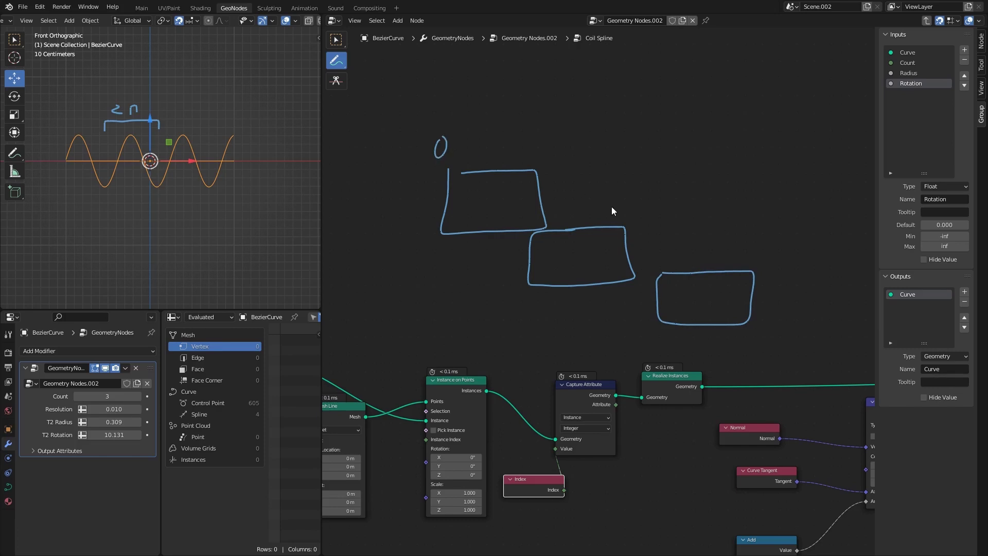
drag(613, 202, 615, 220)
drag(747, 261, 763, 264)
middle_drag(619, 256, 577, 273)
middle_drag(618, 403, 576, 362)
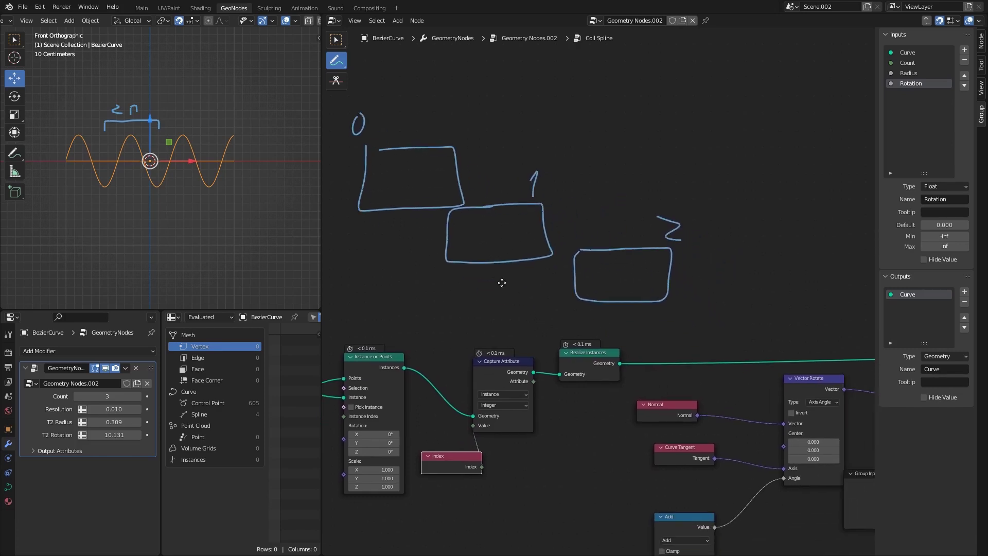
middle_drag(502, 283, 562, 325)
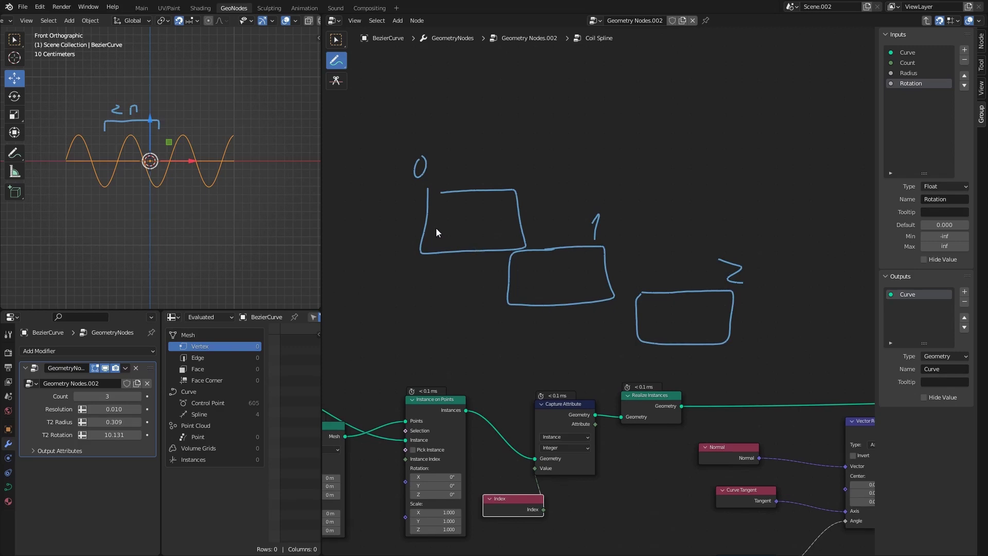
Sketch a wavy curve inside each of the three annotated boxes
drag(435, 226, 500, 213)
drag(521, 277, 590, 268)
drag(648, 318, 713, 314)
mouse_move(625, 286)
middle_down()
mouse_move(640, 265)
mouse_move(680, 294)
middle_up()
Write each box's number along its curve: 0s in the first, 1s in the second and 2s in the third
scroll(535, 226, up, 3)
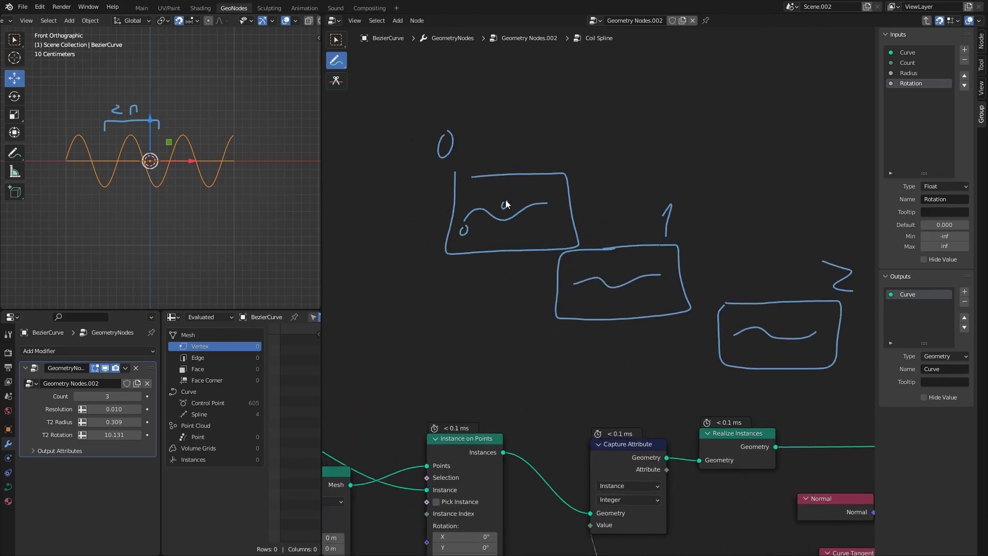
drag(553, 195, 553, 198)
drag(655, 263, 657, 274)
middle_drag(710, 321, 619, 316)
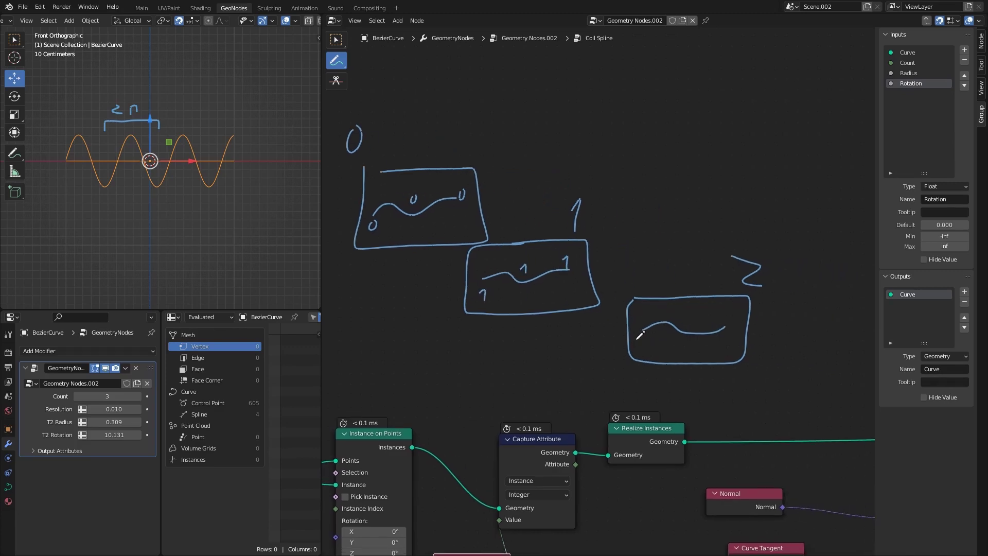
drag(638, 340, 649, 350)
drag(685, 323, 697, 325)
mouse_move(709, 359)
middle_down()
mouse_move(650, 159)
mouse_move(654, 133)
middle_up()
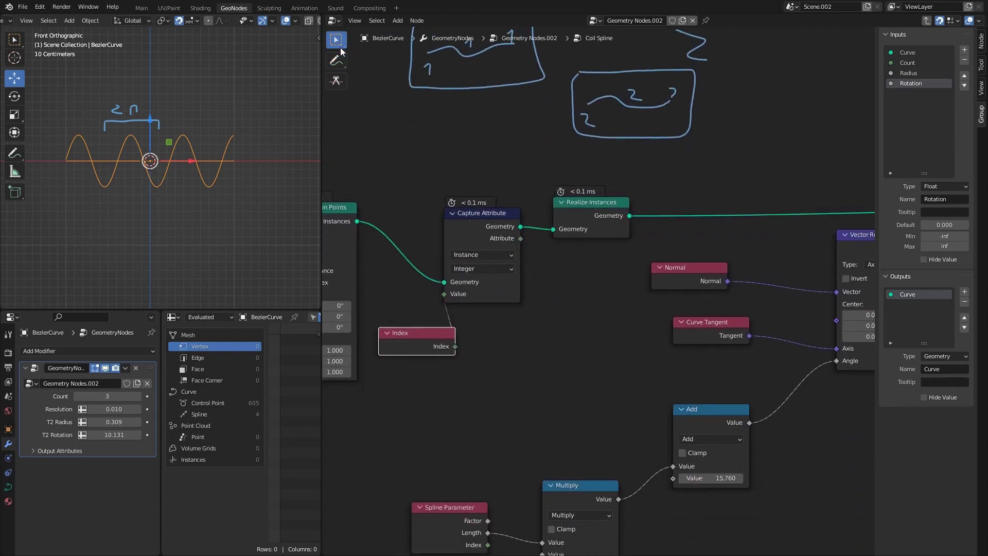
Leave annotation mode and move all nodes beyond Realize Instances to the right to make room for new nodes
scroll(552, 183, down, 1)
middle_drag(481, 130, 546, 229)
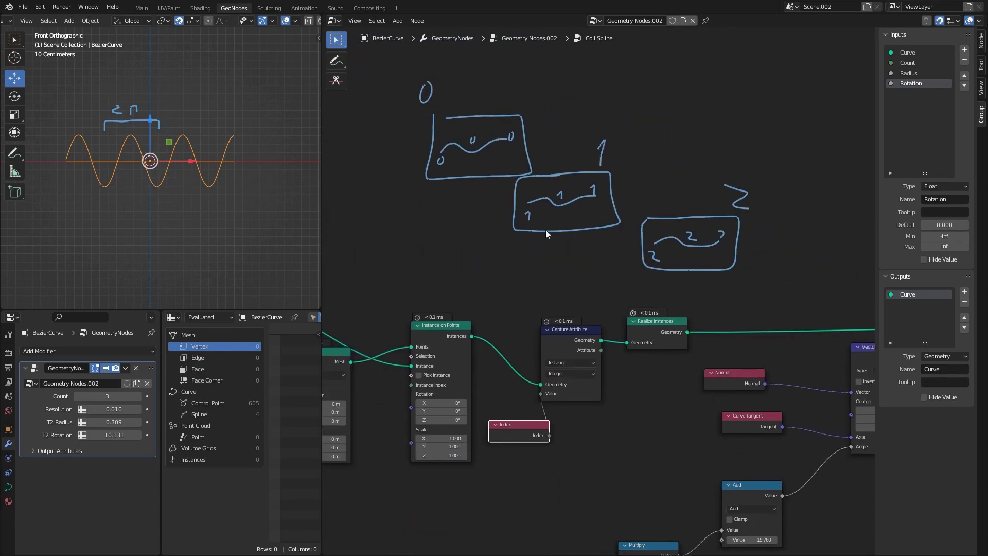
middle_drag(633, 382, 464, 223)
drag(434, 190, 521, 293)
key(Escape)
click(532, 341)
scroll(532, 340, down, 4)
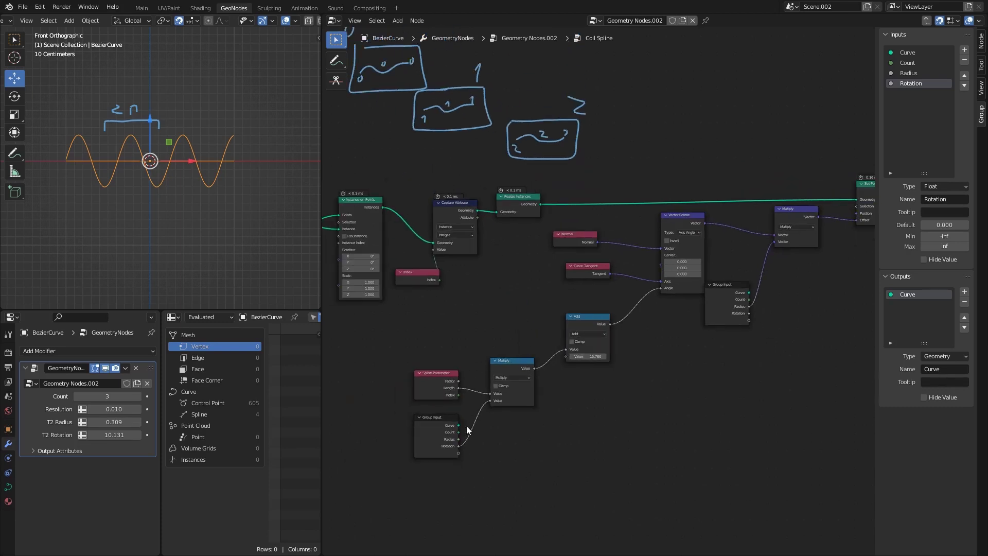
drag(424, 477, 663, 303)
middle_drag(681, 309, 572, 344)
shift+drag(476, 193, 842, 447)
key(g)
click(551, 391)
click(517, 373)
Add a Math node above the Rotation Multiply node and set its operation to Divide
scroll(511, 369, up, 3)
scroll(560, 338, up, 2)
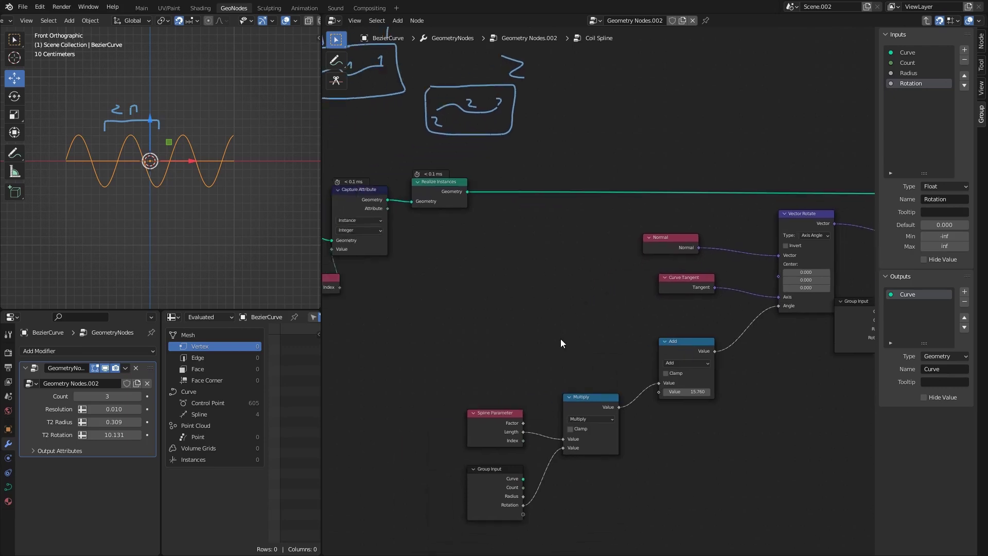
key(shift+a)
text(MAT)
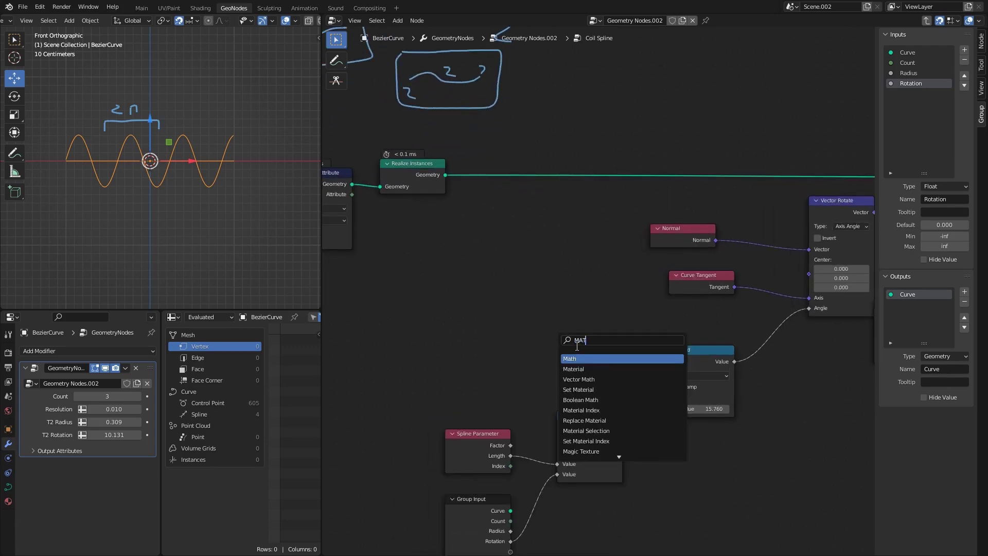
key(Return)
click(557, 316)
scroll(550, 323, up, 2)
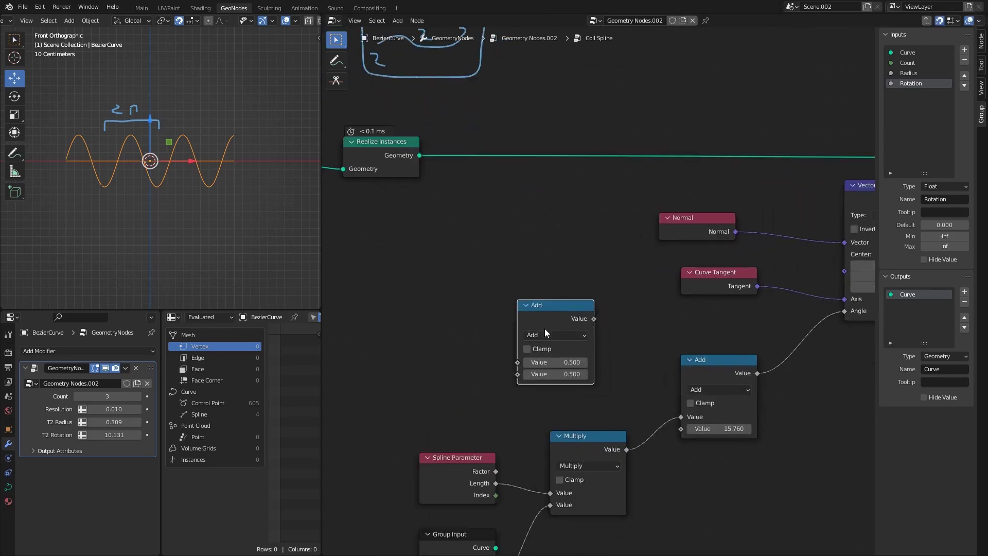
click(601, 312)
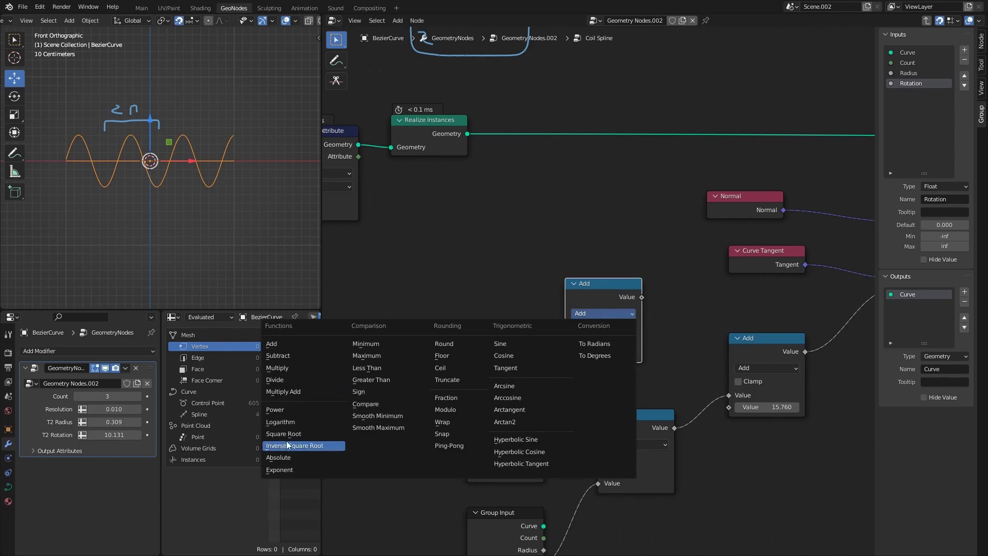
click(288, 380)
Set the Divide node's first value to 2*pi
scroll(618, 396, up, 1)
click(619, 351)
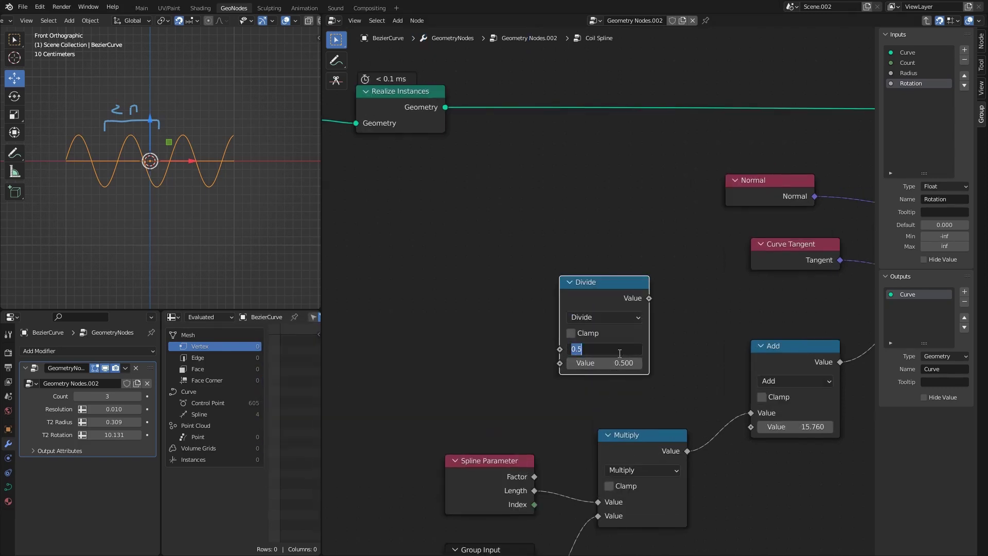
text(2*pi)
key(Return)
middle_drag(598, 363, 631, 346)
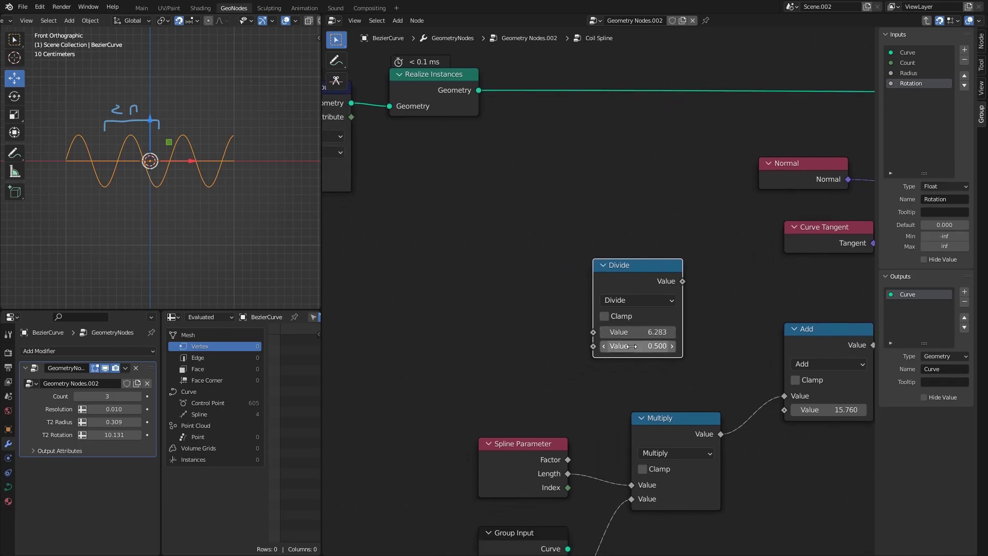
Place a copy of the Group Input node beside Divide and connect its Count to Divide's second value
scroll(632, 346, down, 4)
click(546, 443)
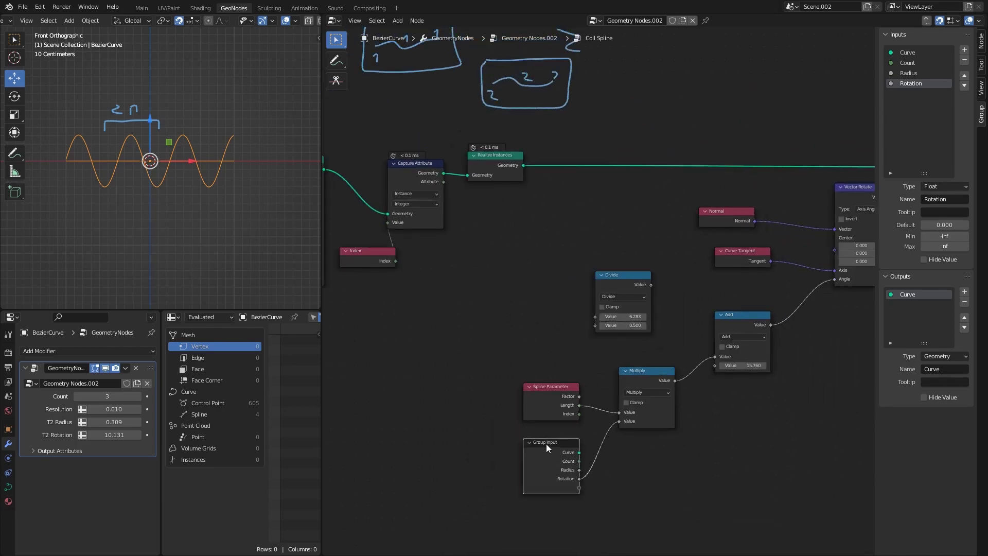
key(shift+d)
click(507, 287)
scroll(523, 337, up, 2)
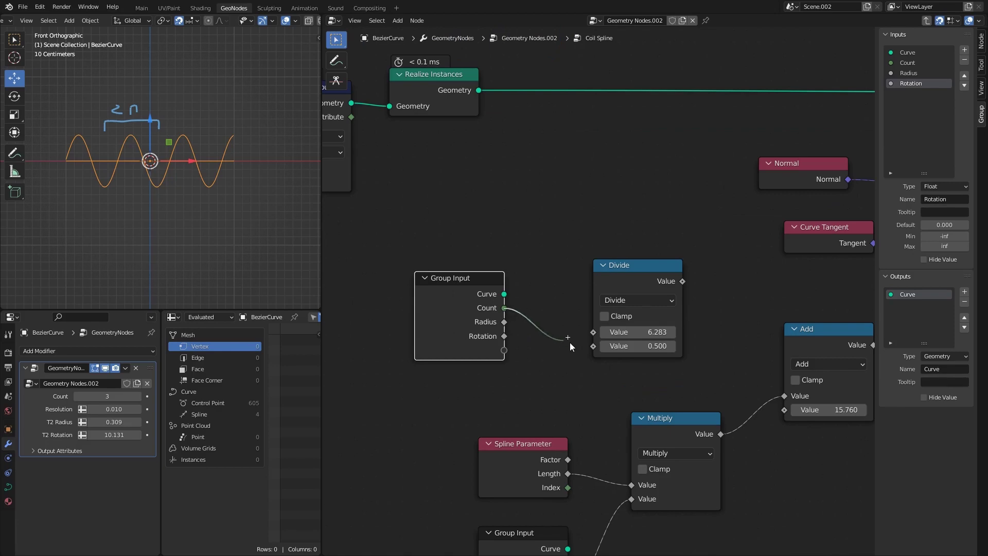
drag(569, 342, 593, 346)
Move the Count Group Input and Divide nodes left and down, just above Spline Parameter
drag(483, 283, 445, 321)
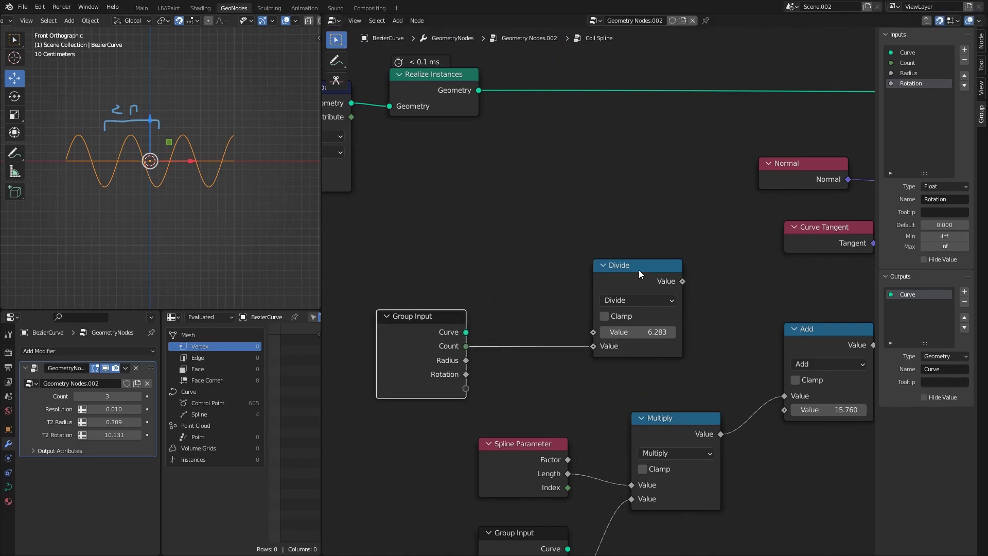
drag(635, 270, 545, 298)
drag(403, 265, 550, 370)
key(g)
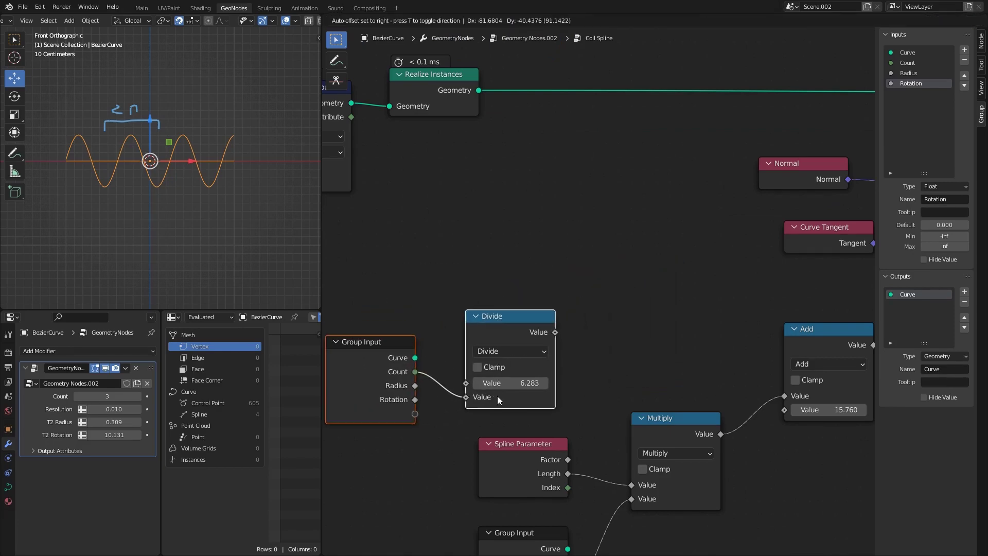
drag(497, 396, 496, 396)
scroll(415, 199, down, 1)
Place a copy of the Multiply node above Divide and feed it Capture Attribute's Attribute and the Divide result
middle_drag(378, 139, 426, 172)
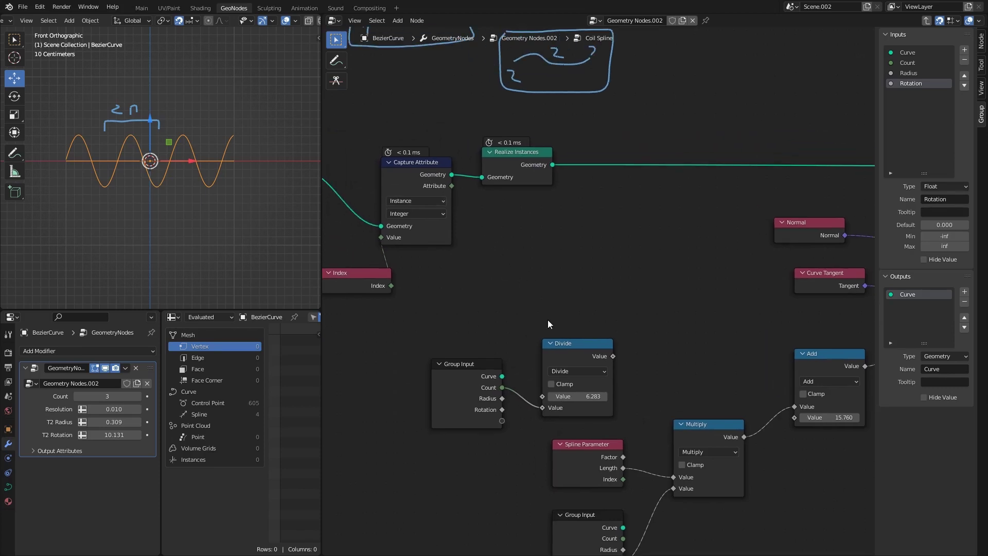
click(708, 433)
key(shift+d)
click(688, 272)
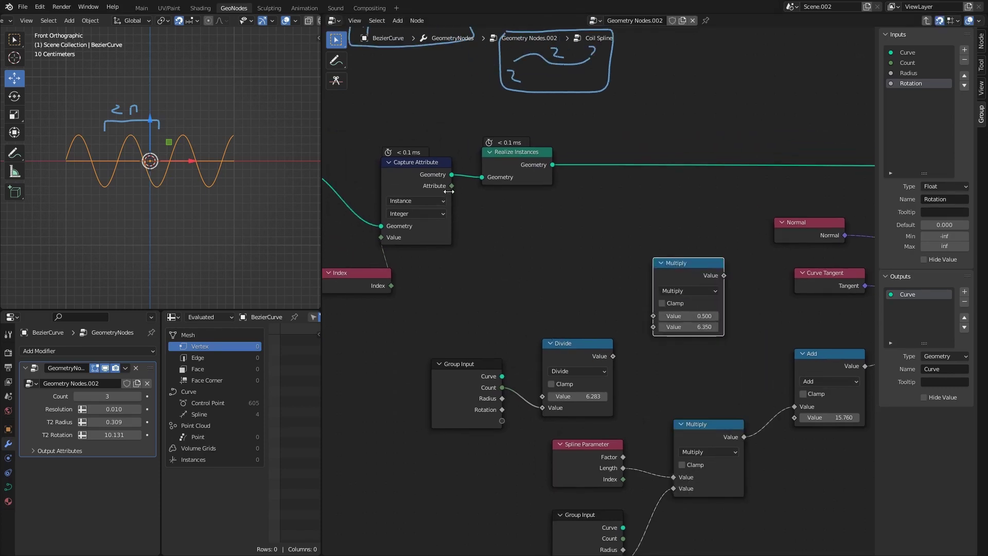
drag(451, 185, 653, 316)
drag(612, 356, 653, 327)
Lower the copied Multiply node slightly and connect its output to the Add node's first value
middle_drag(655, 352, 548, 335)
drag(580, 257, 580, 278)
middle_drag(637, 351, 561, 337)
scroll(592, 345, up, 2)
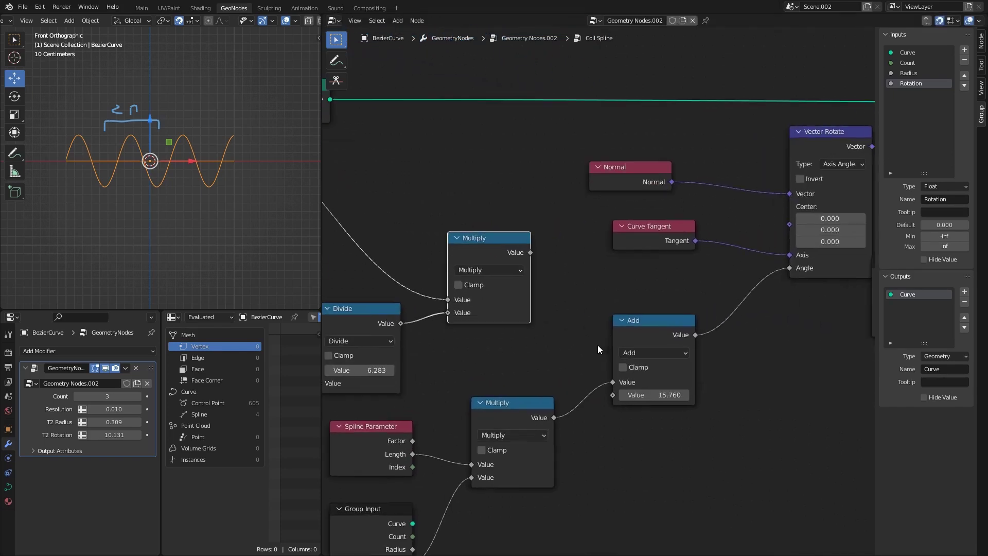
drag(531, 253, 612, 383)
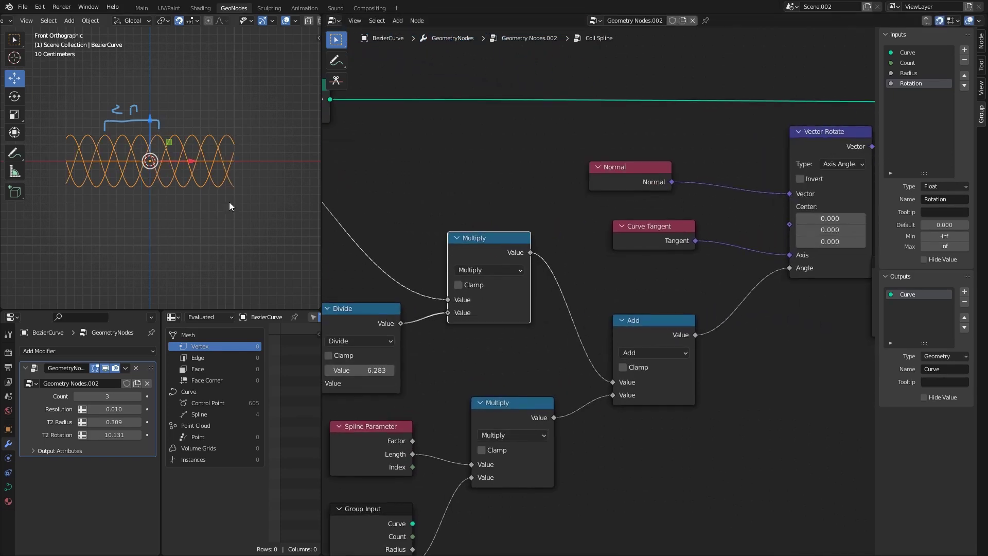
Test the coil from an angled view with the modifier's Count at 5 and slightly higher, and return it to 3
middle_drag(229, 205, 157, 239)
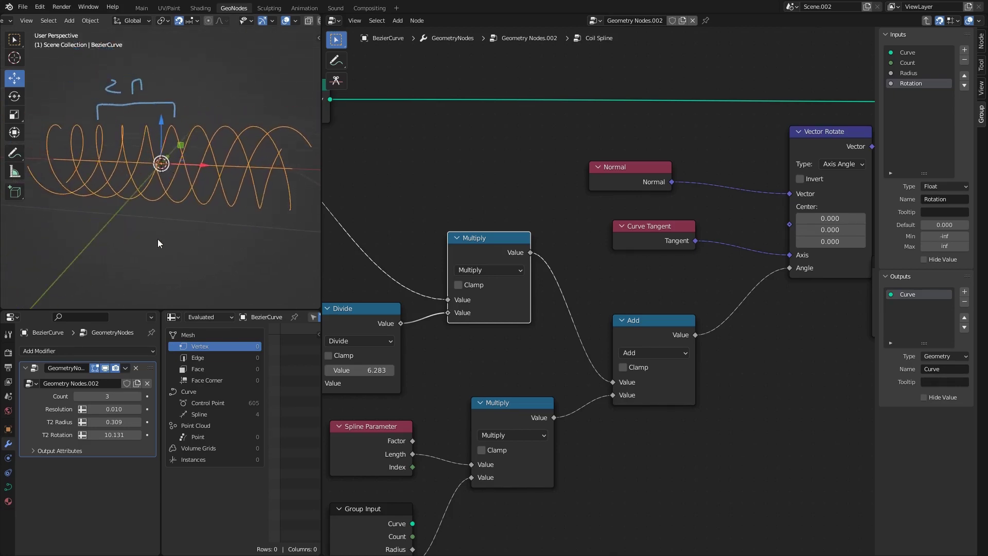
click(102, 396)
text(5)
key(Return)
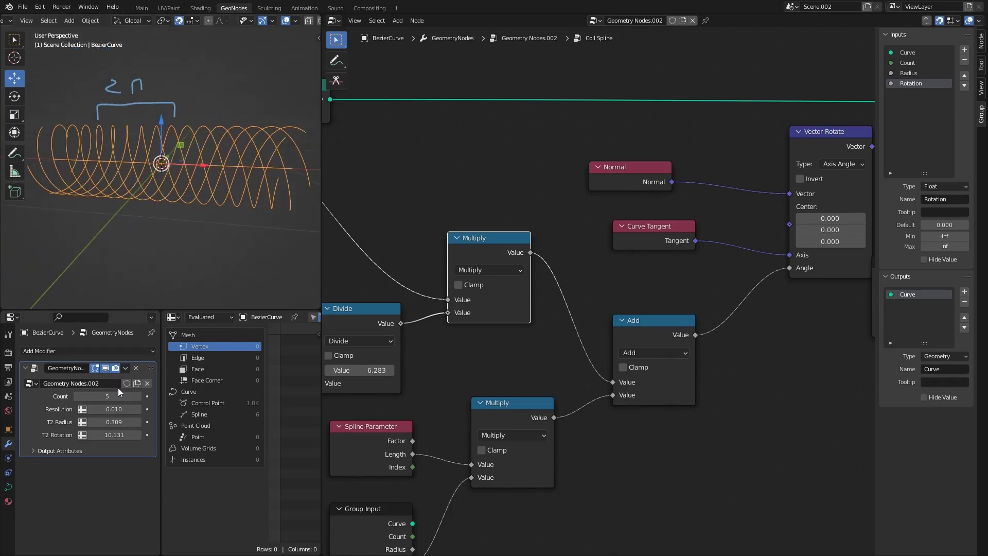
middle_drag(158, 257, 94, 166)
drag(117, 393, 131, 392)
click(115, 396)
text(3)
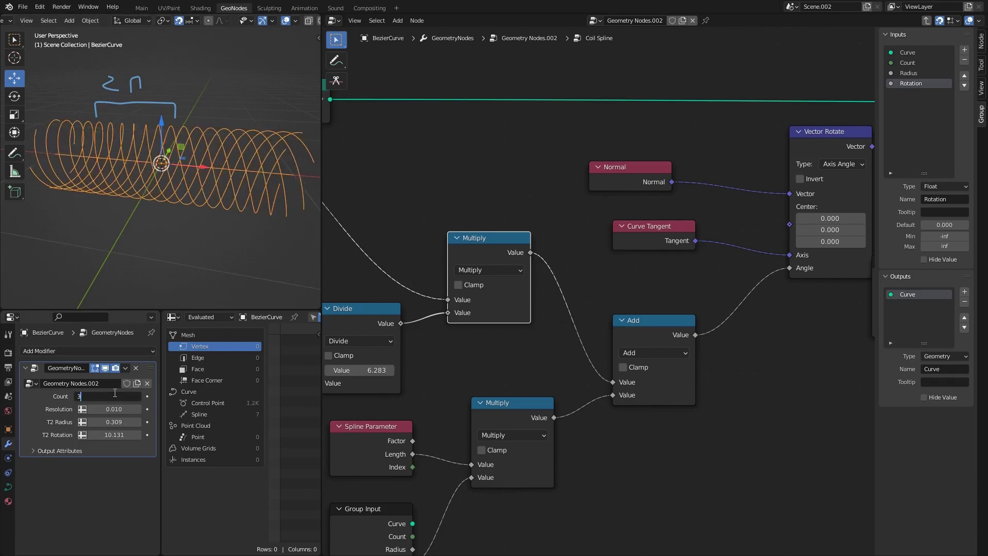
key(Return)
Move the Rotation Group Input node left and down, lining it up below the Count Group Input
scroll(481, 251, down, 8)
middle_drag(481, 251, 558, 230)
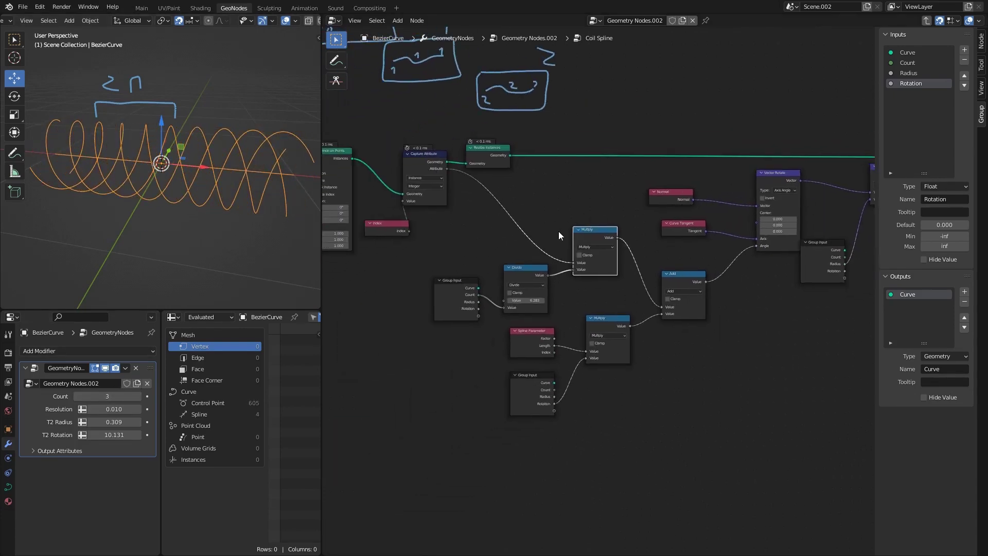
scroll(558, 230, up, 2)
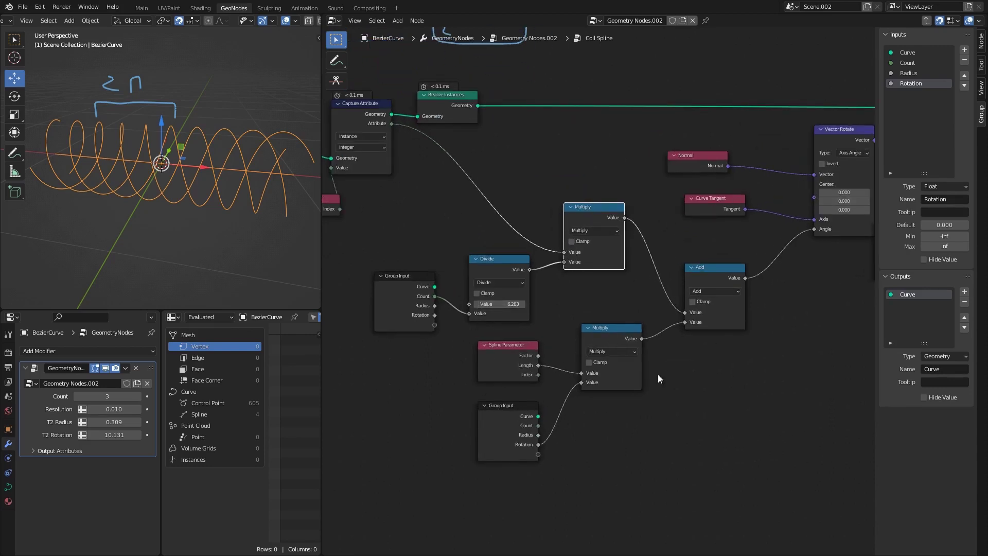
drag(512, 406, 415, 431)
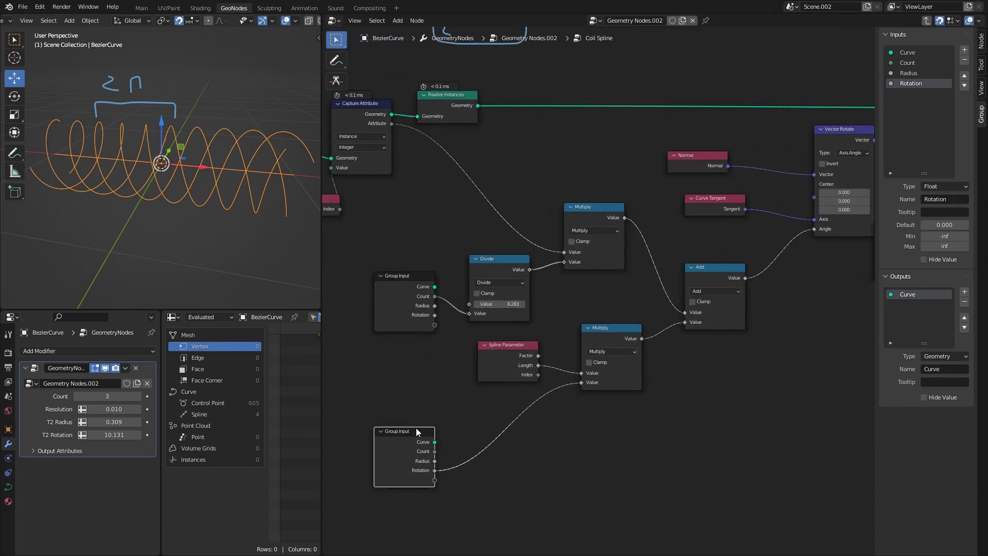
Feed the lower Multiply's second value from the upper Group Input's Rotation, and delete the redundant lower Group Input
middle_drag(462, 323, 529, 295)
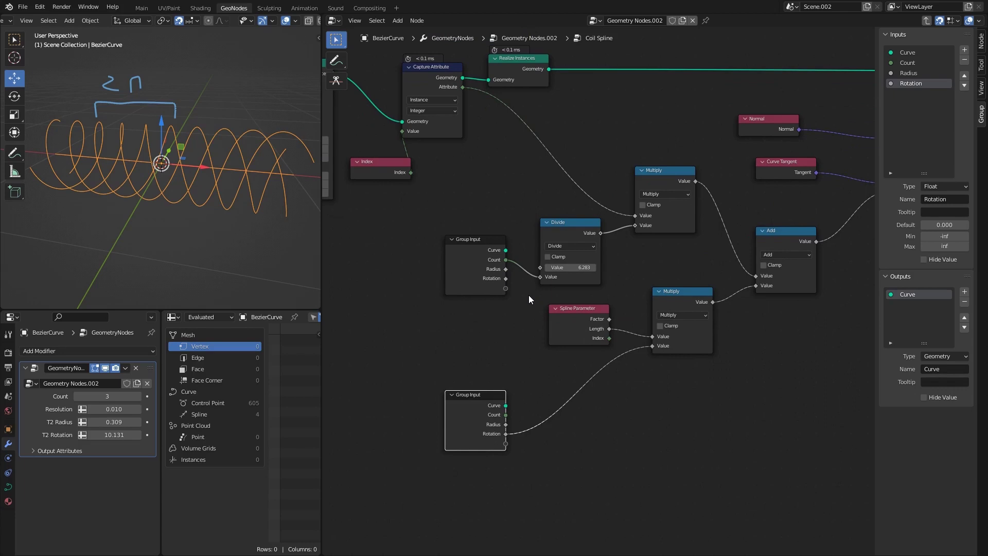
scroll(526, 299, up, 2)
middle_drag(502, 339, 498, 313)
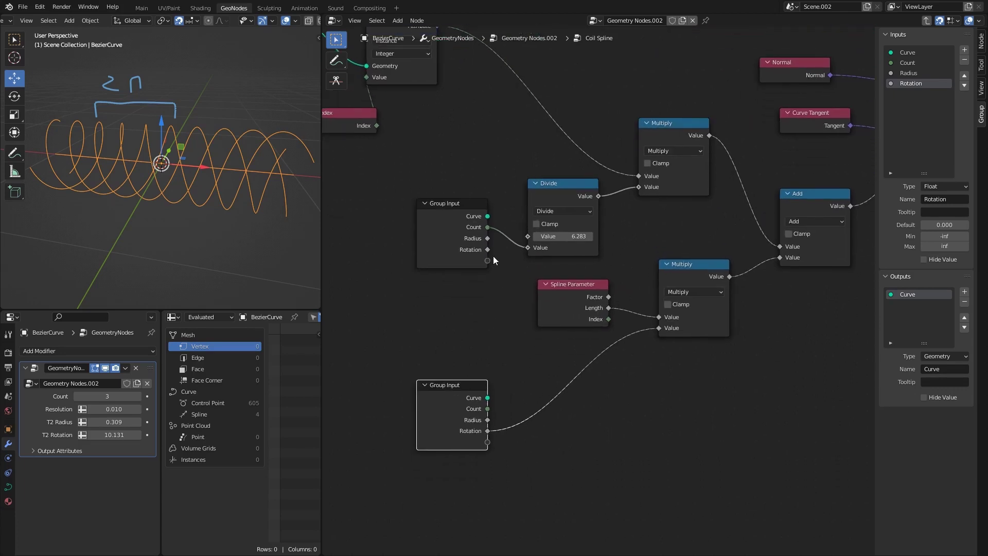
drag(487, 251, 662, 333)
click(440, 384)
key(x)
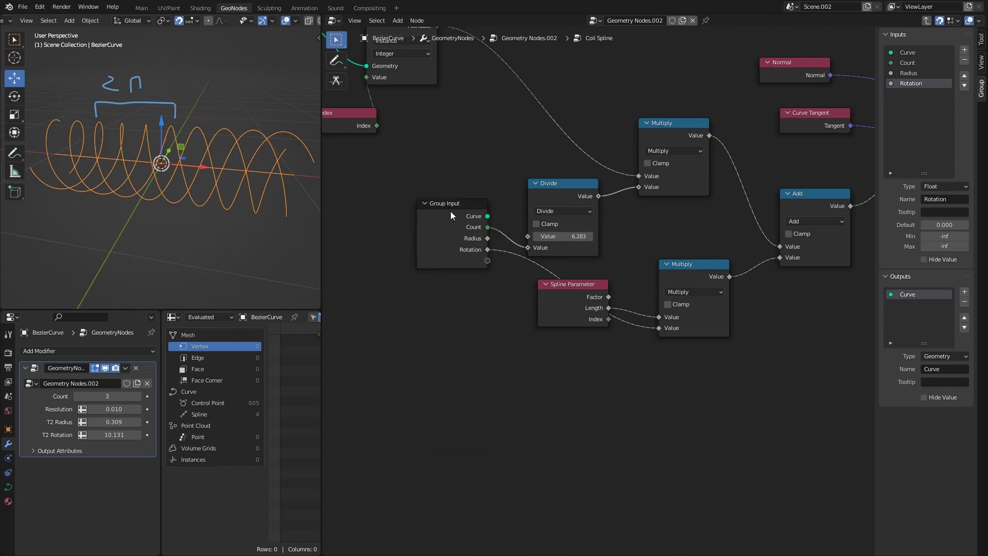
Move the remaining Group Input down and left, then combine Divide, both Multiply nodes, Spline Parameter and Add into a node group
drag(449, 211, 391, 306)
scroll(618, 288, down, 2)
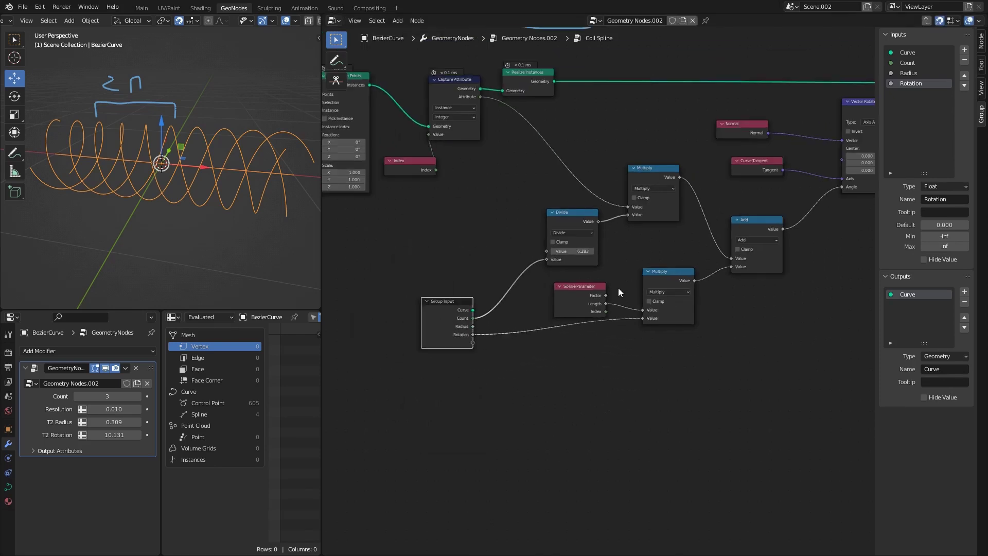
middle_drag(618, 288, 547, 320)
drag(468, 475, 712, 240)
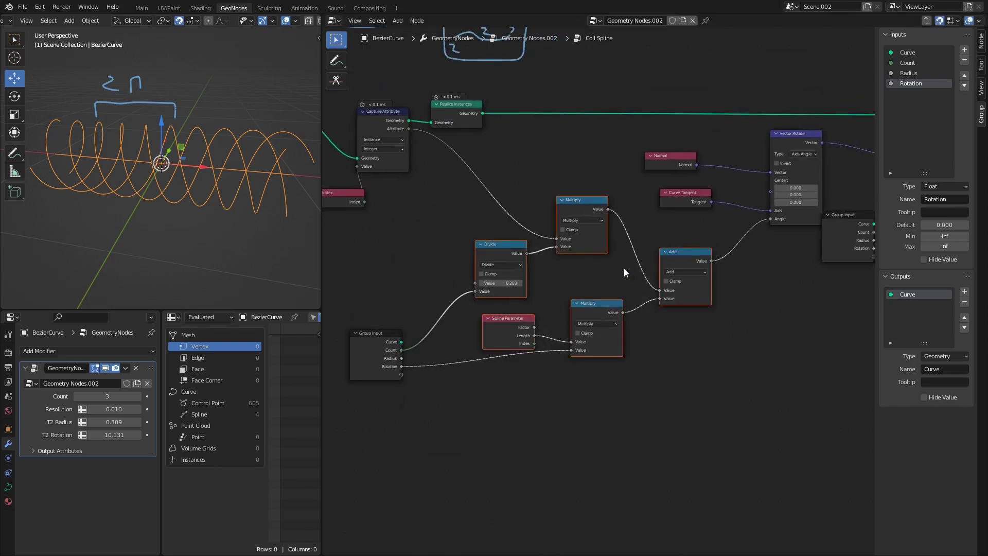
key(ctrl+g)
key(Tab)
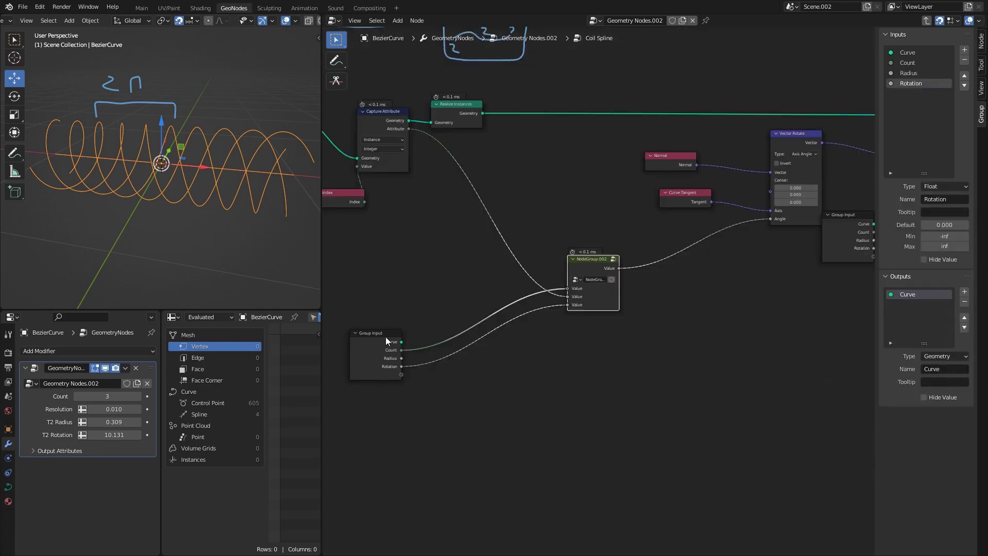
Move the Group Input closer to the new node group and open that group for editing
drag(385, 336, 479, 288)
scroll(600, 257, up, 2)
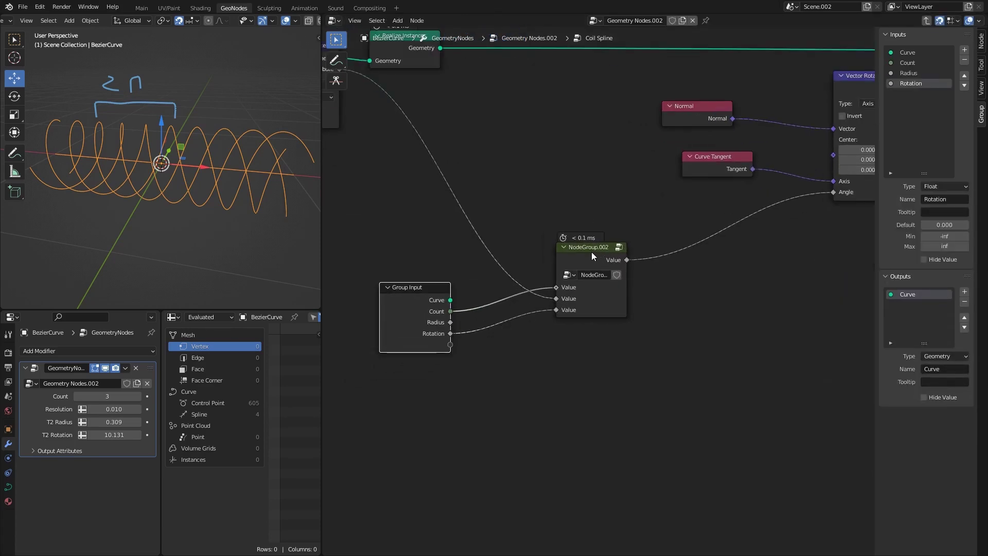
click(609, 249)
middle_drag(514, 260, 551, 345)
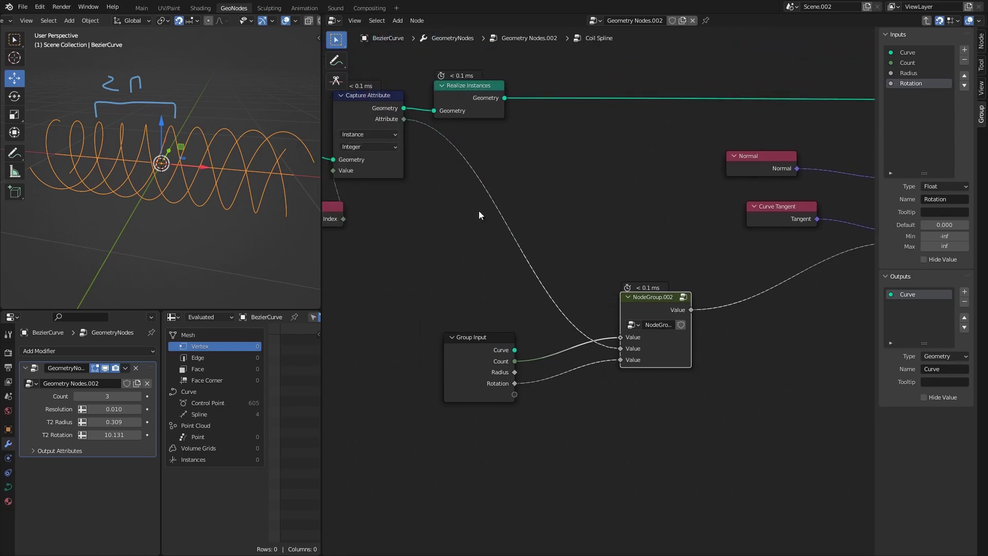
key(Tab)
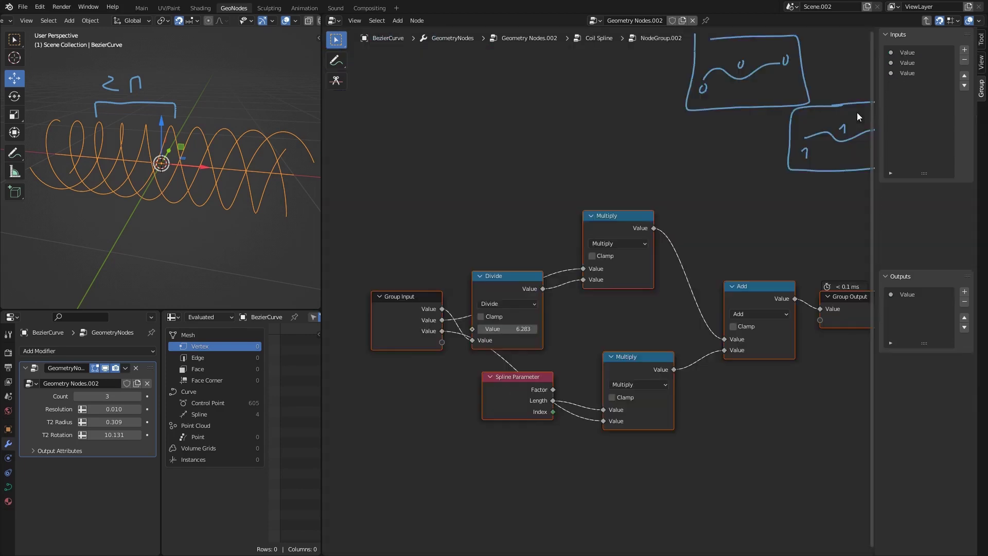
Rename the node group's first input as Count and its second input as Bigl
click(907, 53)
double_click(906, 53)
text(Count)
key(Return)
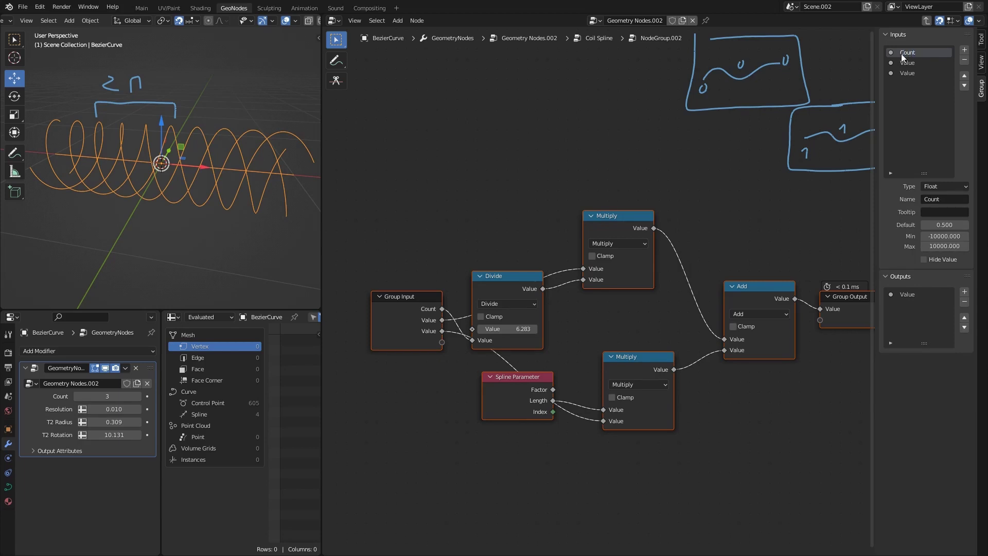
click(910, 61)
double_click(909, 62)
text(Bigl)
key(Return)
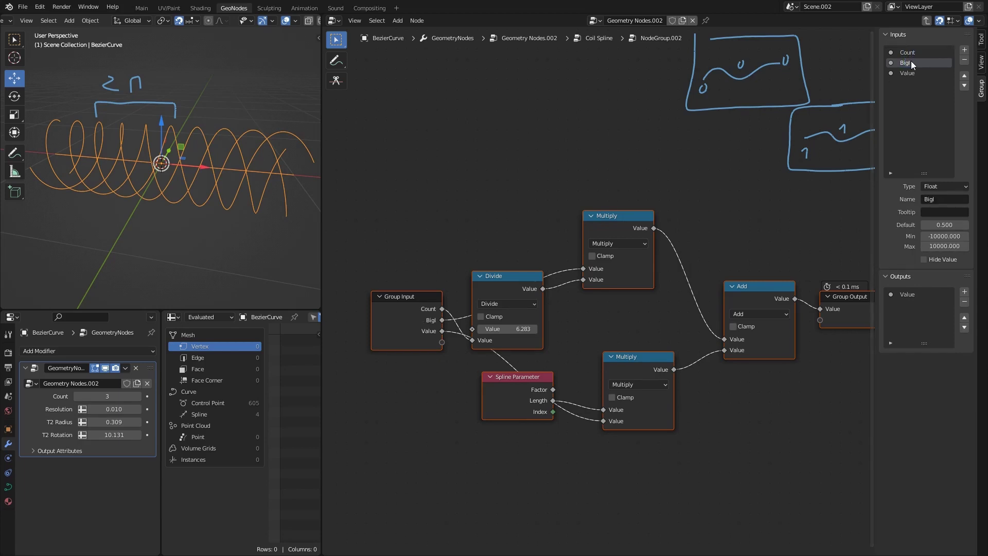
Rename the node group's third input as Rotation and return to the Coil Spline group
click(906, 72)
double_click(906, 72)
text(Rotatio)
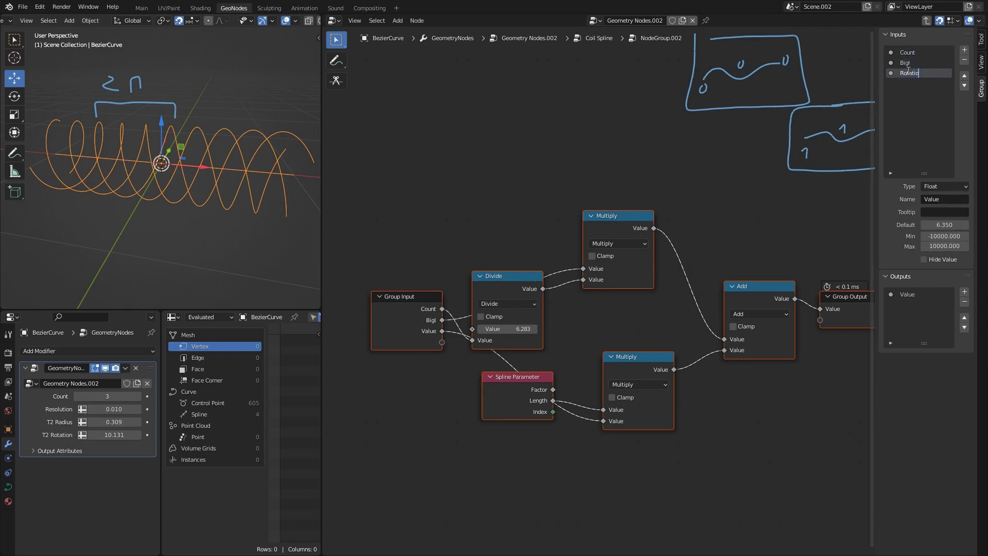
text(n)
key(Return)
key(Tab)
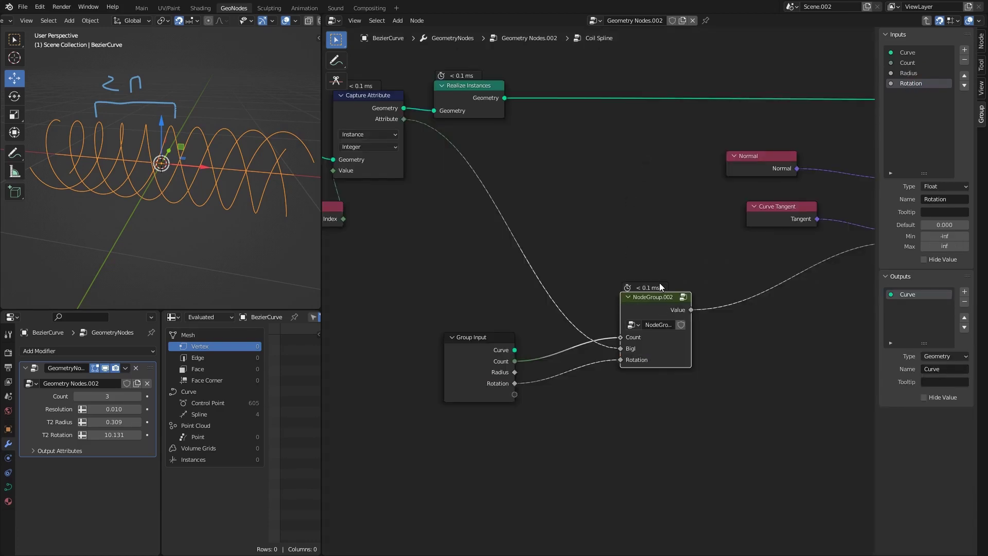
Rename the new node group as Rotation
click(657, 328)
key(Return)
scroll(659, 329, down, 5)
middle_drag(867, 237, 888, 257)
scroll(588, 289, up, 3)
click(588, 289)
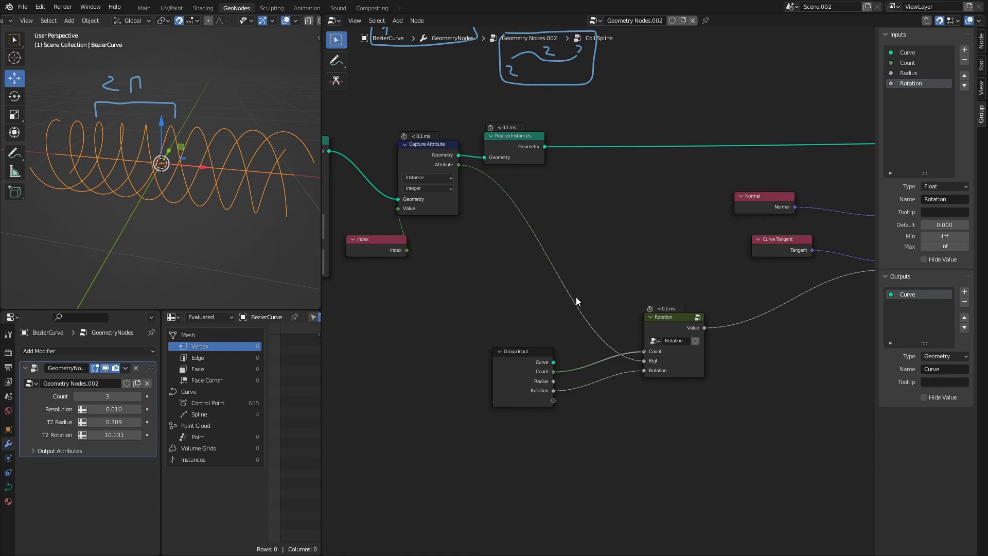
Leave the Coil Spline group and move Join Geometry and Group Output away from the Coil Spline node
key(Tab)
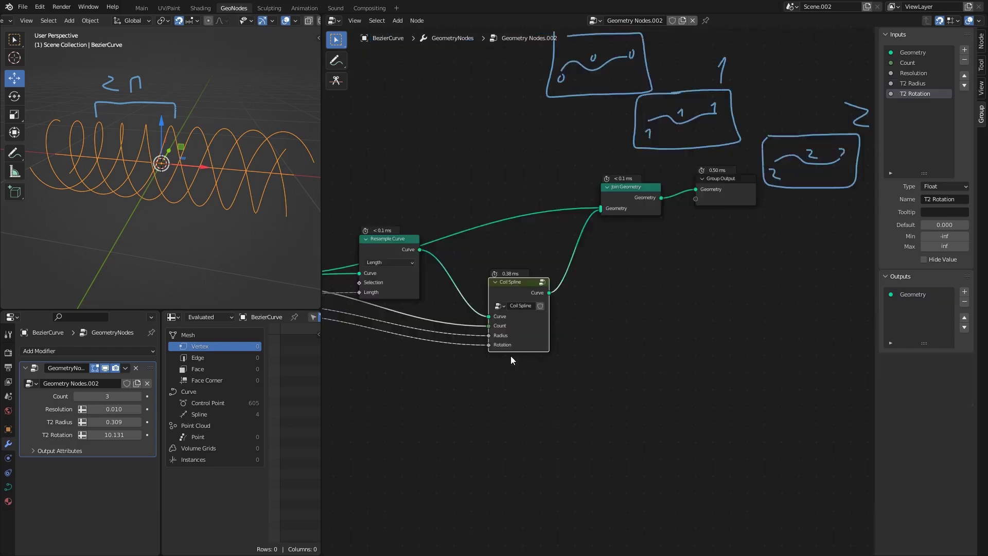
key(g)
click(628, 264)
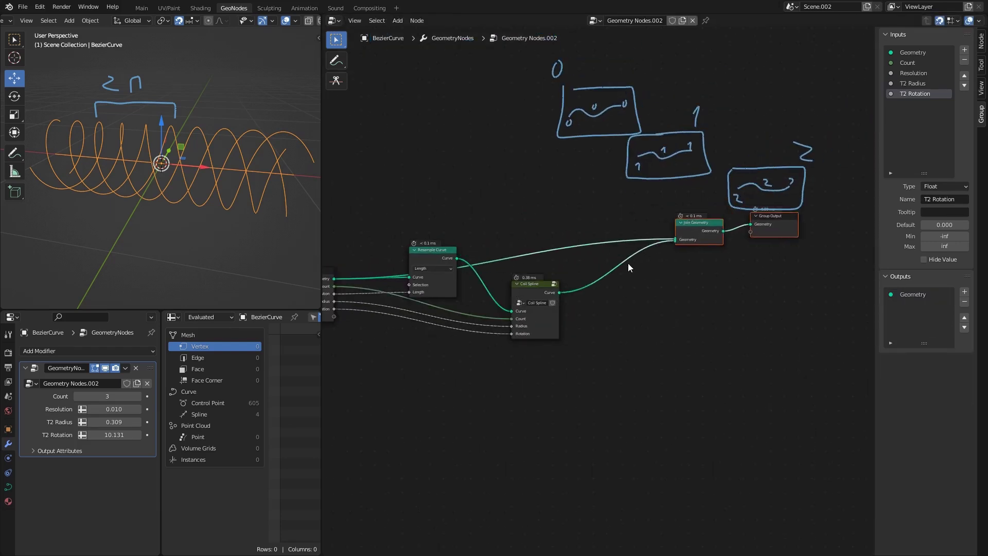
middle_drag(627, 263, 583, 324)
Erase the hand-drawn 0, 1 and 2 annotations, then place Join Geometry and Group Output farther from Coil Spline
click(337, 62)
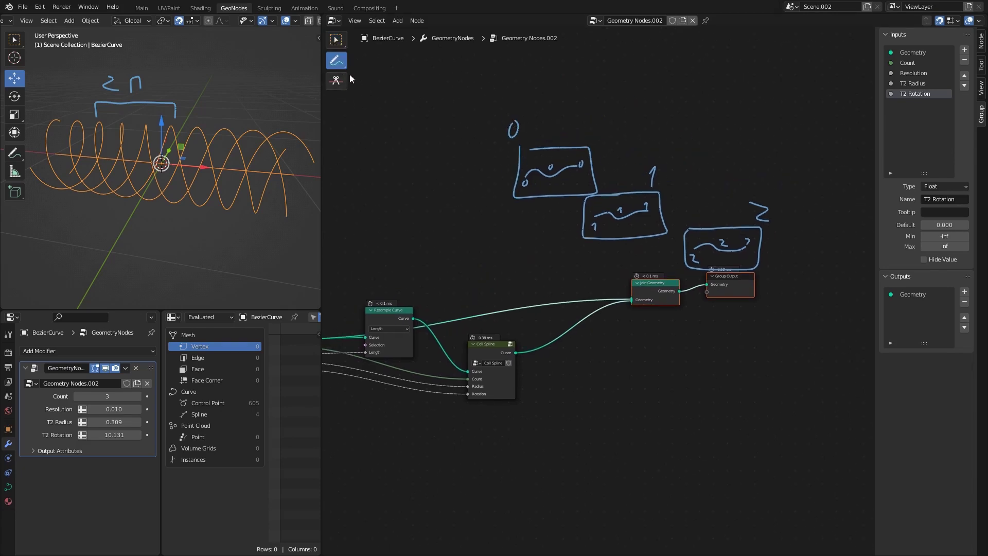
mouse_move(507, 127)
ctrl+mouse_down()
mouse_move(489, 219)
mouse_move(569, 215)
mouse_move(590, 178)
mouse_move(642, 167)
mouse_move(701, 247)
mouse_move(776, 221)
ctrl+mouse_up()
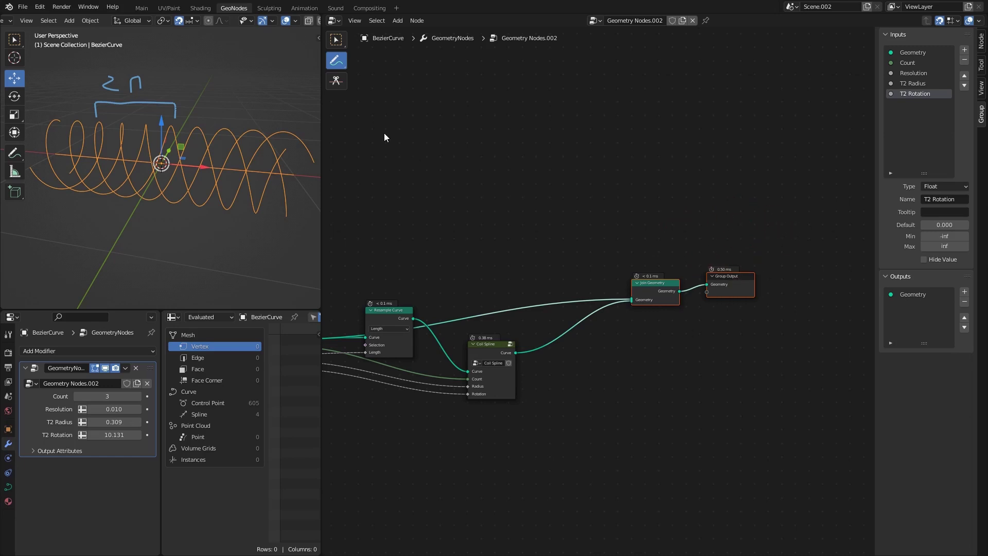
click(338, 45)
middle_drag(629, 353, 625, 313)
key(g)
click(799, 290)
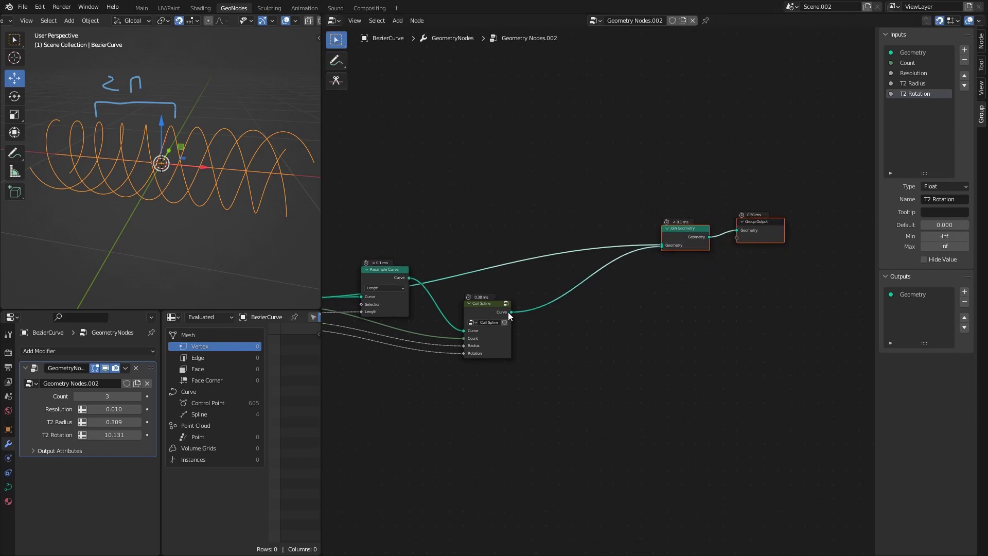
Duplicate Coil Spline, chain the copy between the original and Join Geometry, and also link the original's Curve output to Join Geometry
click(507, 309)
key(shift+d)
click(600, 325)
scroll(600, 330, up, 2)
key(g)
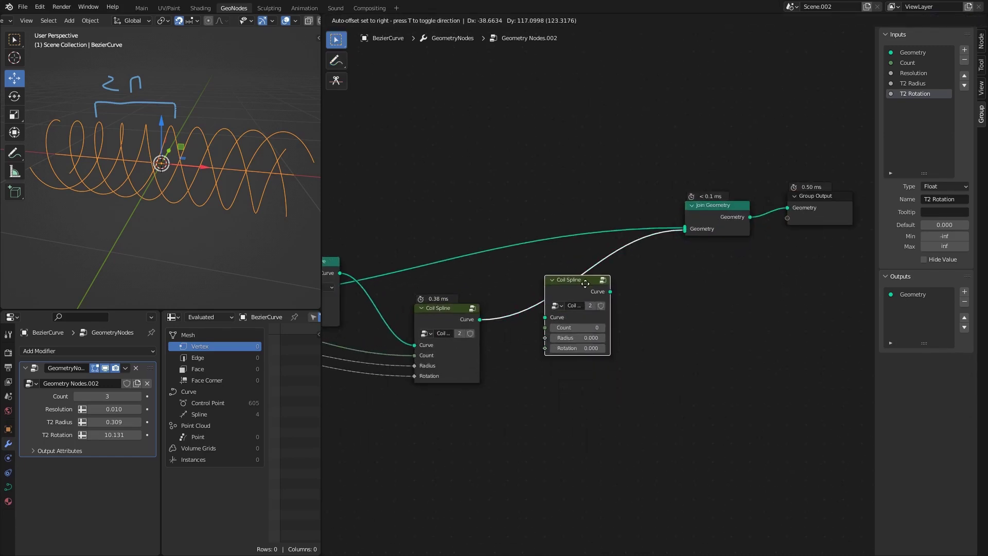
click(584, 284)
key(g)
click(596, 351)
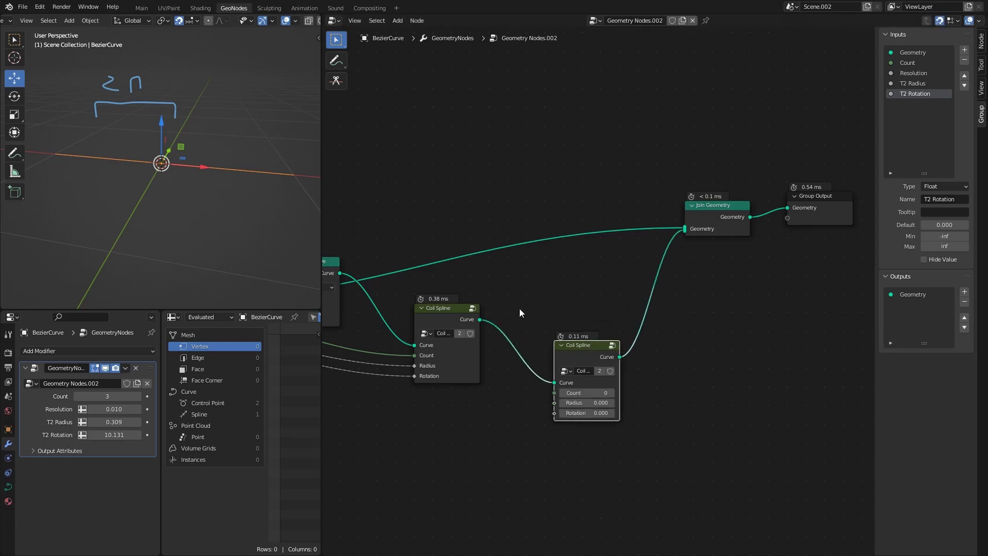
drag(477, 319, 687, 229)
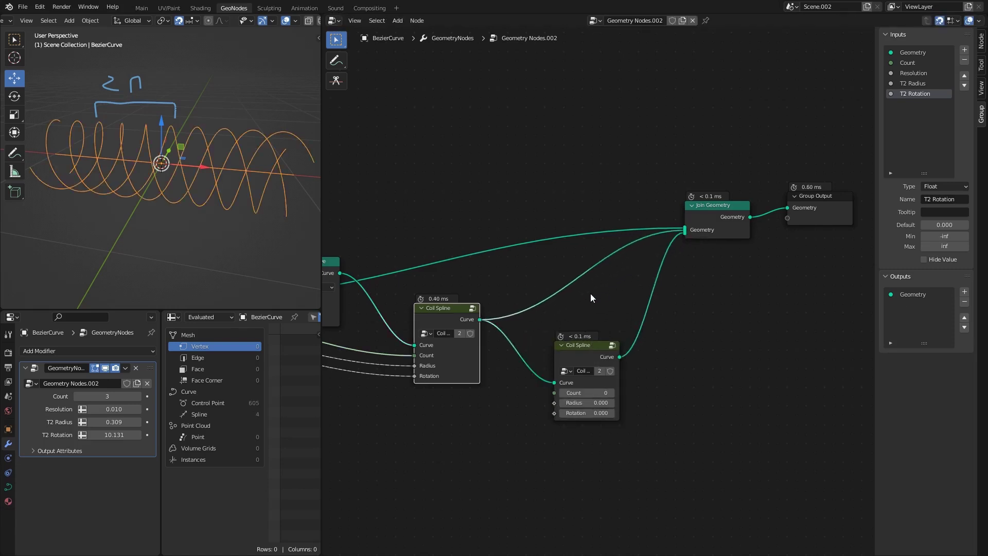
Set the second Coil Spline node's Count to 3, Radius to 0.060 and Rotation to 50
scroll(610, 403, up, 2)
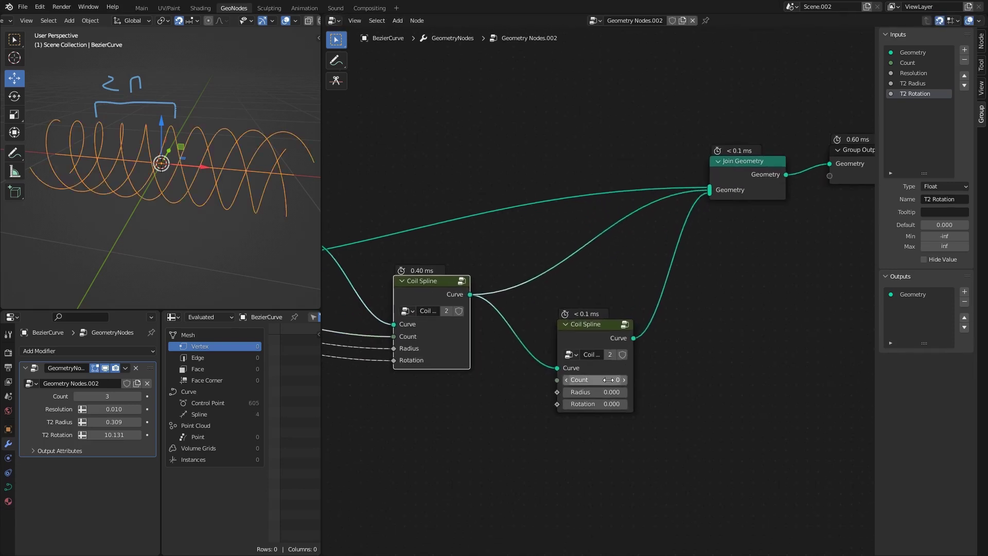
drag(597, 380, 593, 402)
click(593, 404)
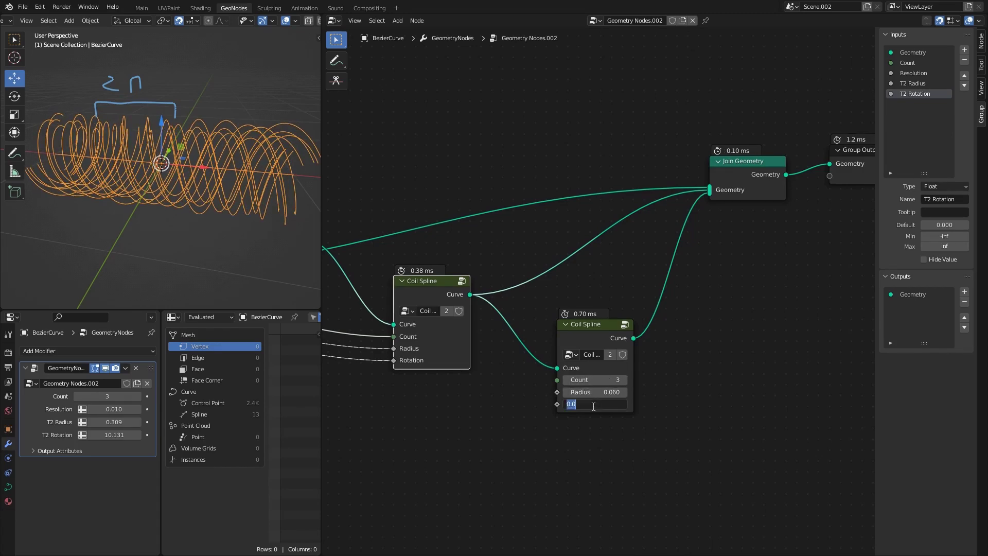
text(50)
key(Return)
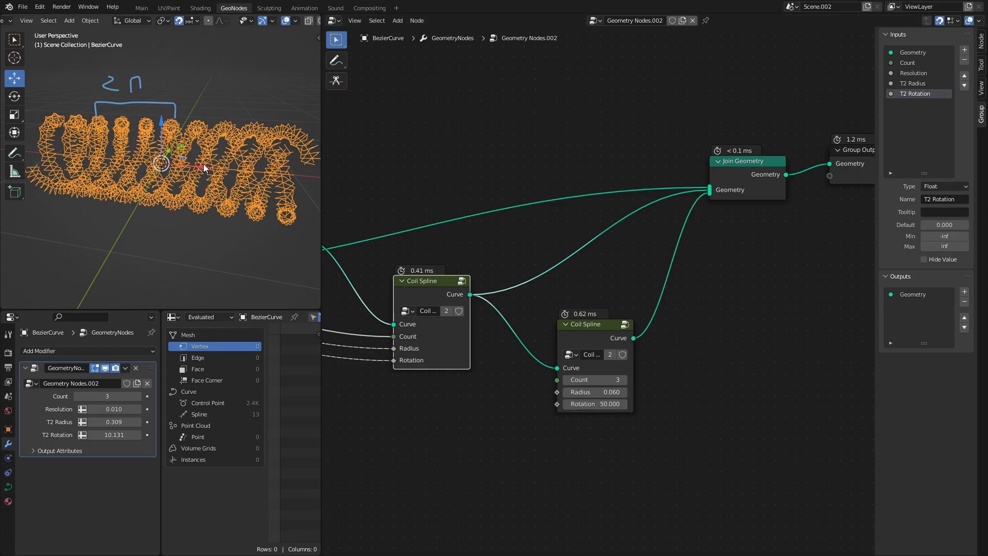
Try to lower the Geometry Nodes modifier's Resolution value
middle_drag(203, 164, 174, 94)
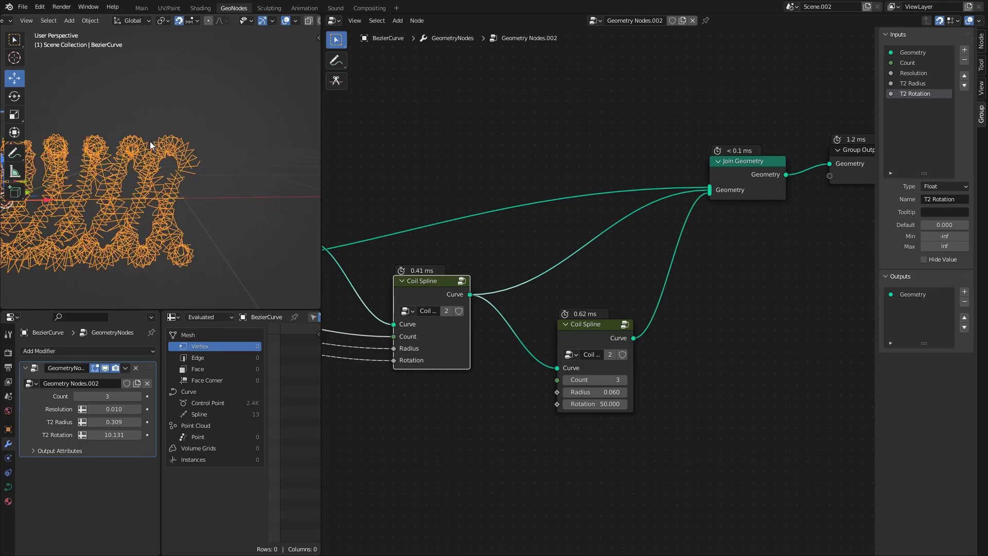
scroll(213, 261, down, 1)
click(117, 409)
key(Right)
key(shift+Left)
text(1)
key(Return)
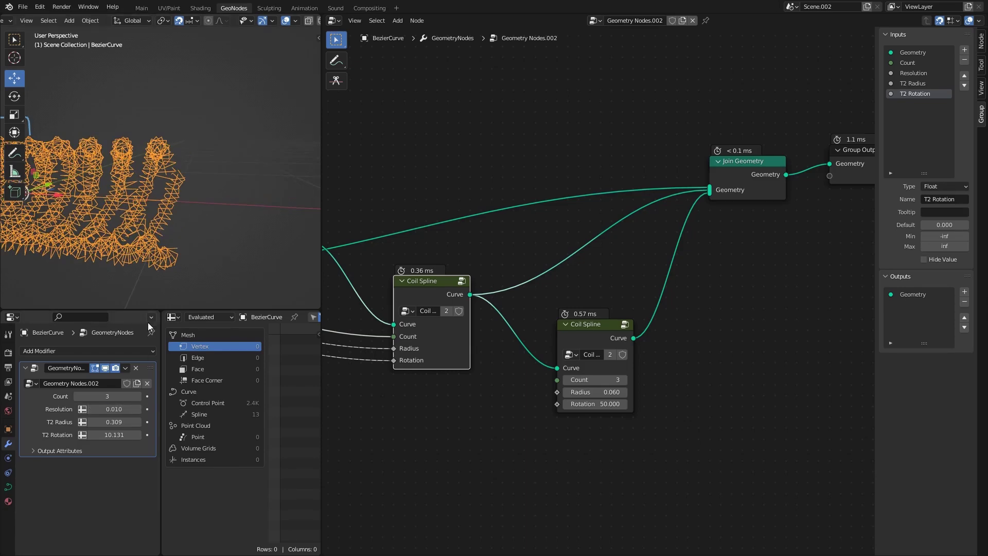
Set the minimum of the node tree's Resolution input to 0.001
middle_drag(409, 227, 694, 230)
middle_drag(330, 257, 543, 258)
click(574, 262)
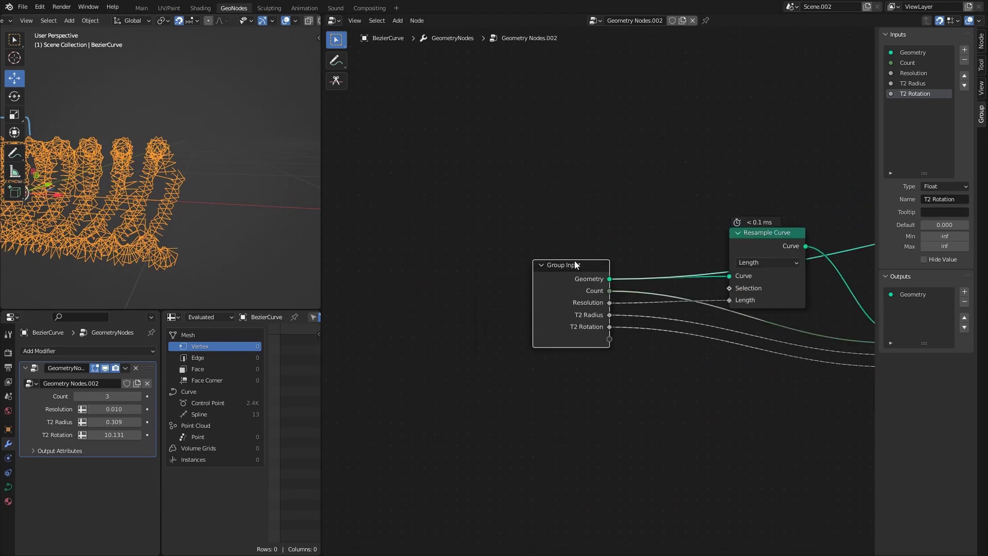
middle_drag(844, 175, 720, 167)
click(913, 72)
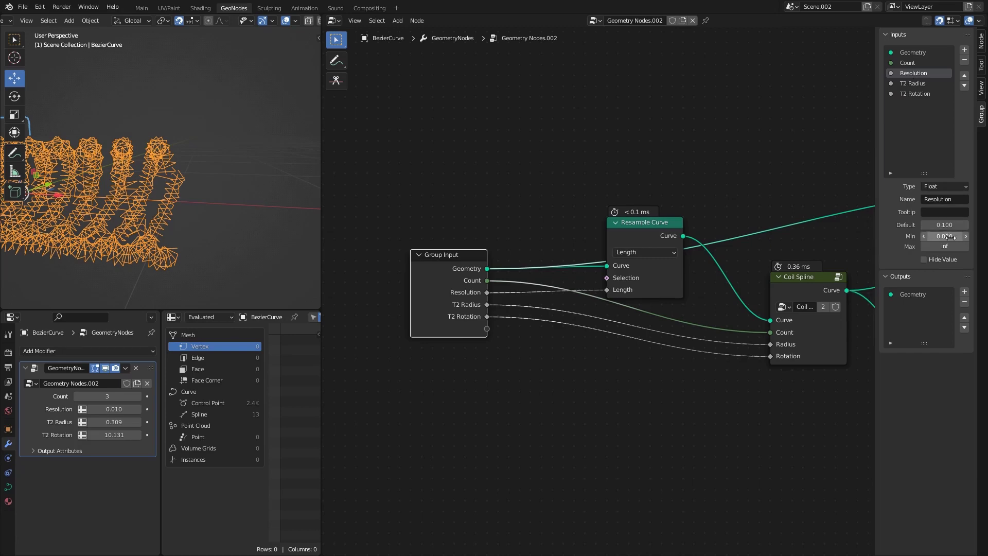
click(950, 238)
key(Right)
key(shift+Left)
text(01)
key(Return)
Set the modifier's Resolution to 0.005
double_click(107, 409)
drag(101, 409, 135, 406)
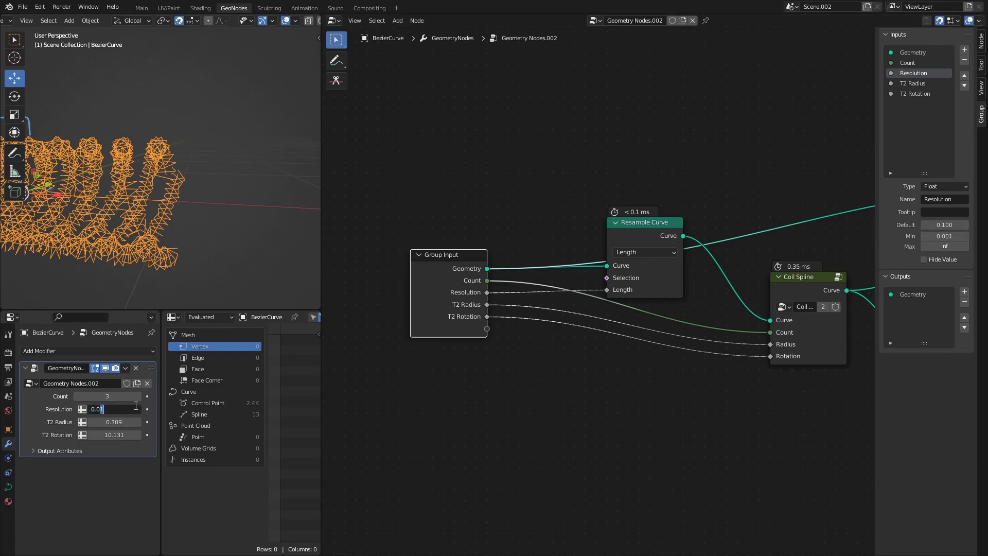
key(BackSpace)
text(05)
key(Return)
scroll(149, 196, up, 4)
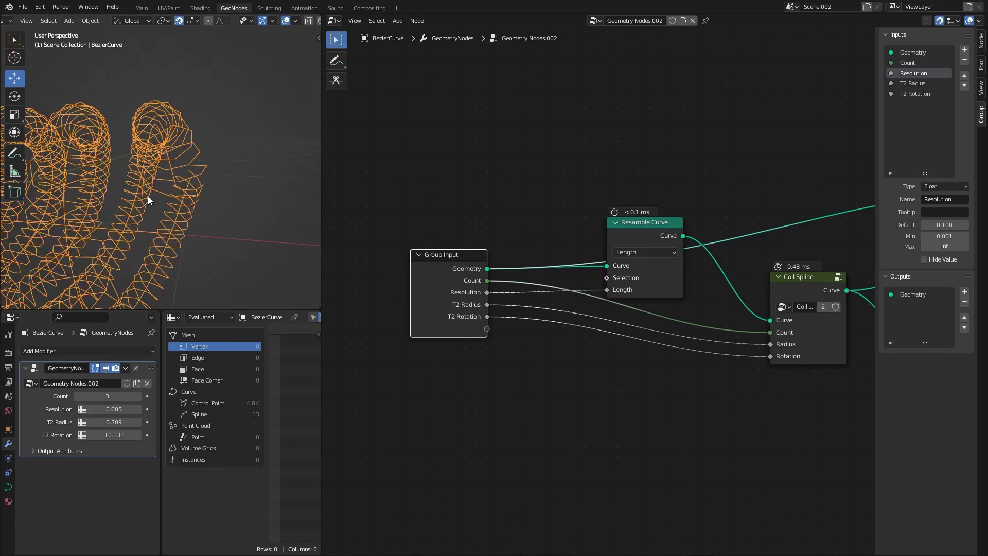
Set the modifier's Resolution to 0.002 and deselect the curve in the viewport
click(125, 409)
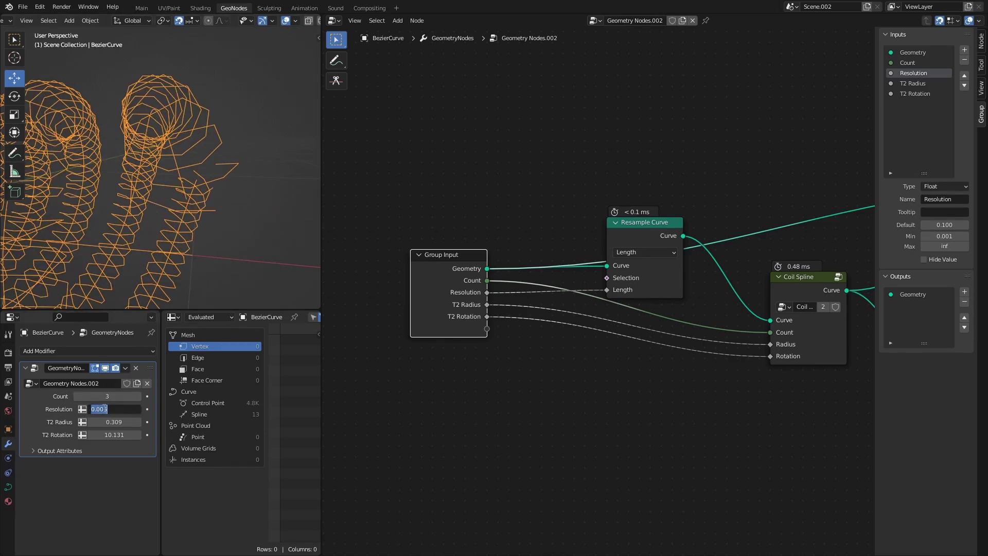
text(2)
key(Return)
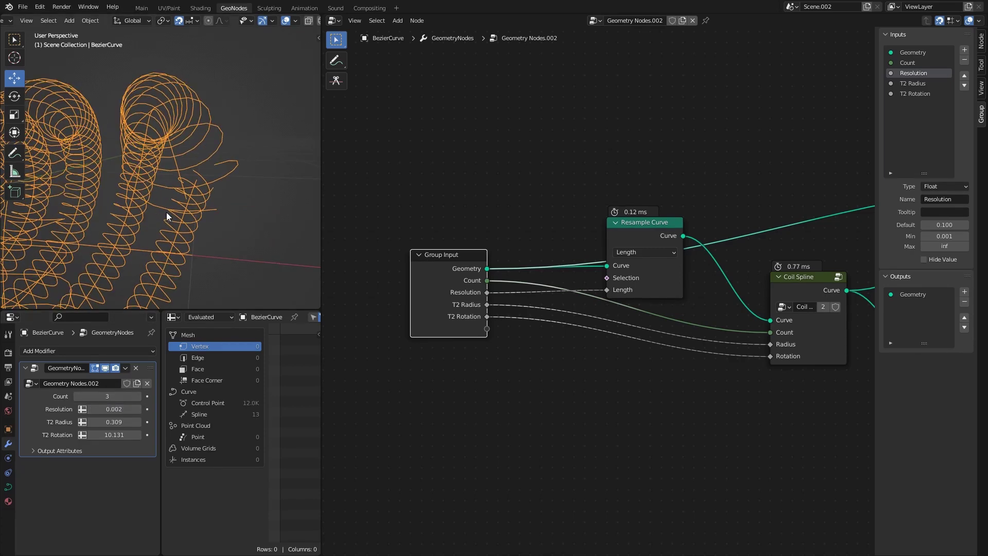
scroll(165, 213, down, 4)
click(231, 224)
middle_drag(179, 212, 166, 197)
scroll(514, 278, down, 5)
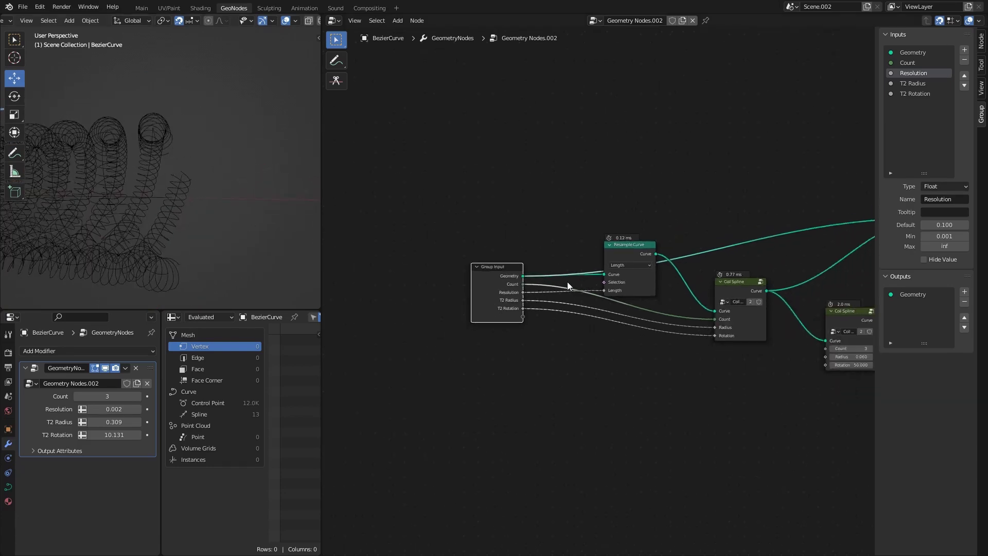
Insert a Curve to Mesh node between Join Geometry and Group Output, spacing the nodes apart to make room
middle_drag(802, 282, 563, 296)
drag(573, 230, 728, 222)
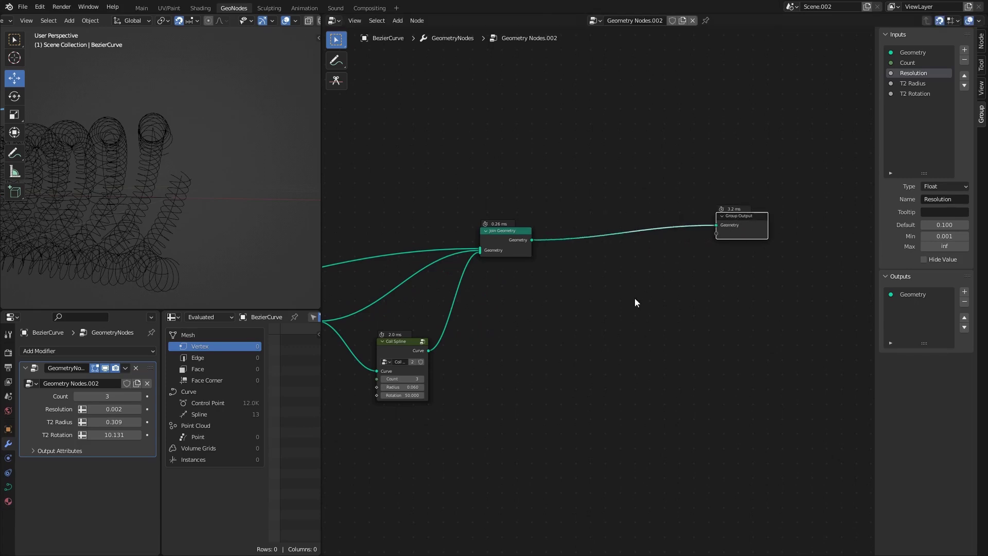
click(620, 311)
key(shift+a)
text(scurve to)
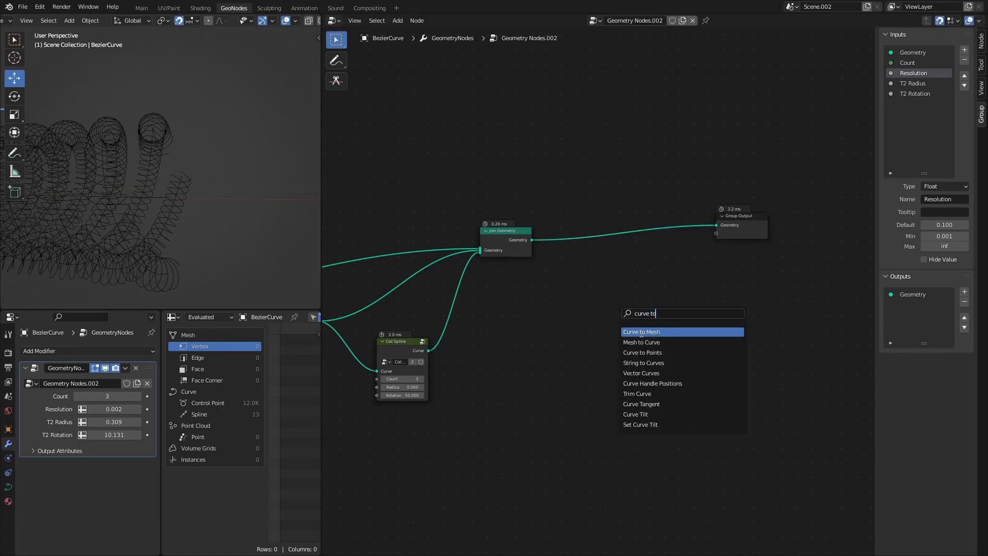
click(641, 336)
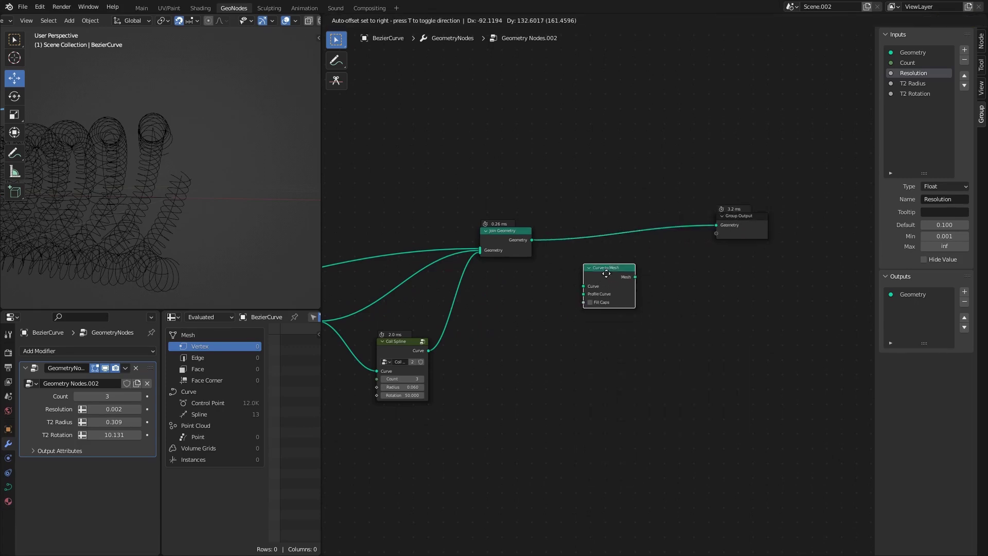
click(607, 252)
middle_drag(601, 203, 593, 214)
drag(689, 214, 727, 269)
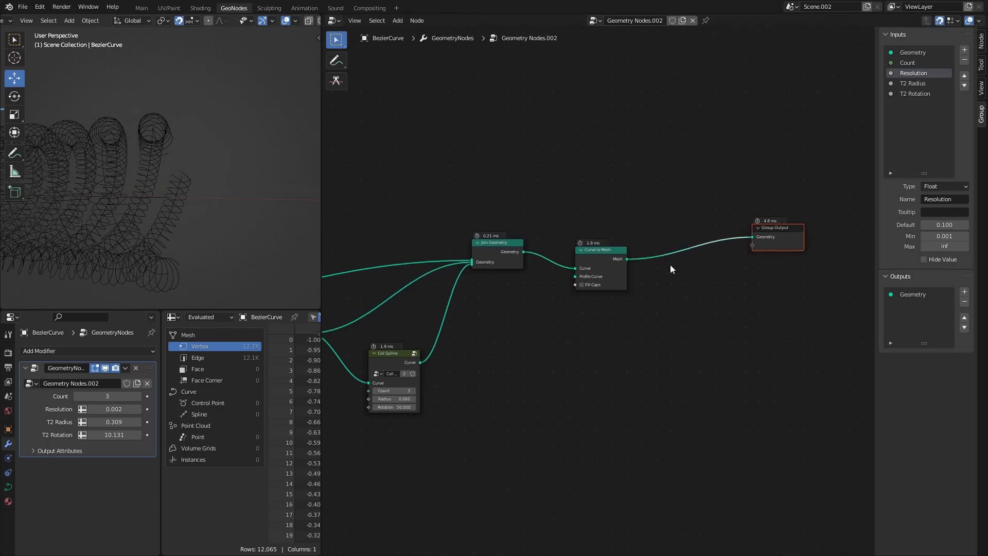
click(638, 267)
Add a Curve Circle node and connect it to the Profile Curve input of Curve to Mesh
key(shift+a)
text(s)
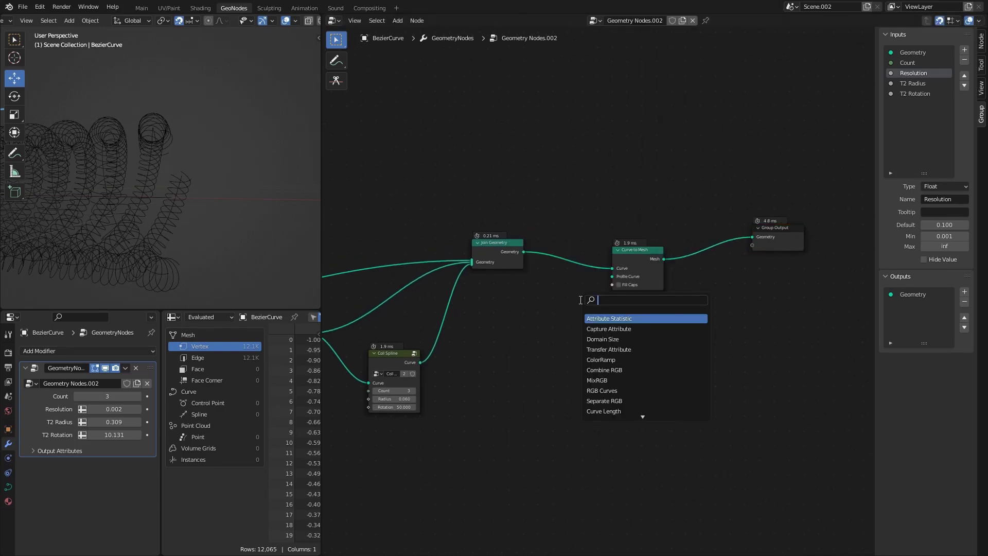
text(circ)
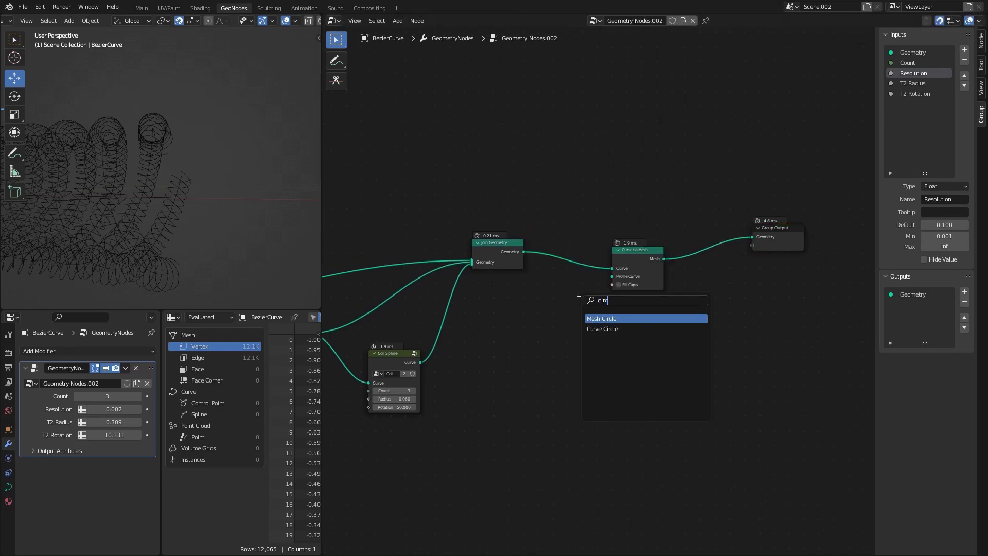
key(Down)
key(Return)
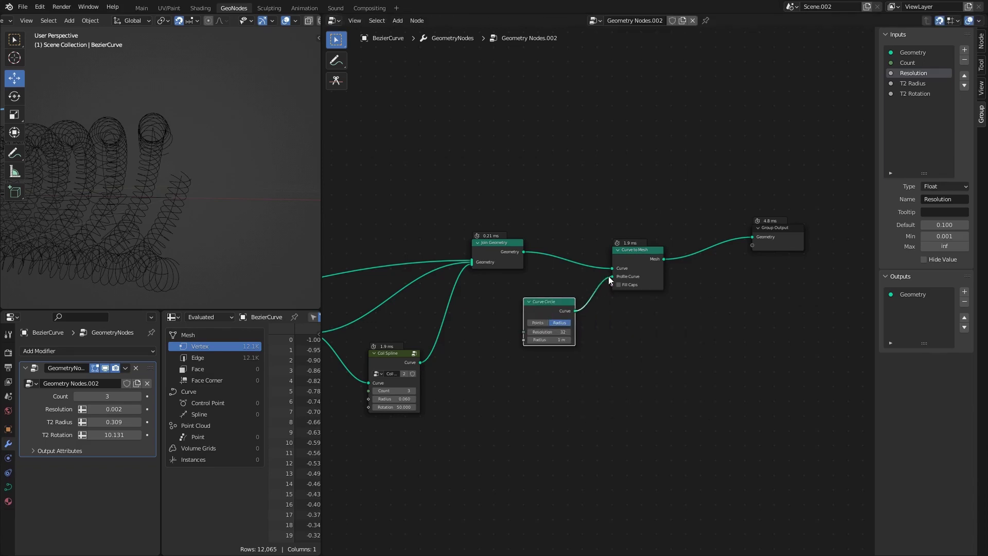
Set the Curve Circle's Resolution to 8 and its Radius to 0.03 m
click(546, 332)
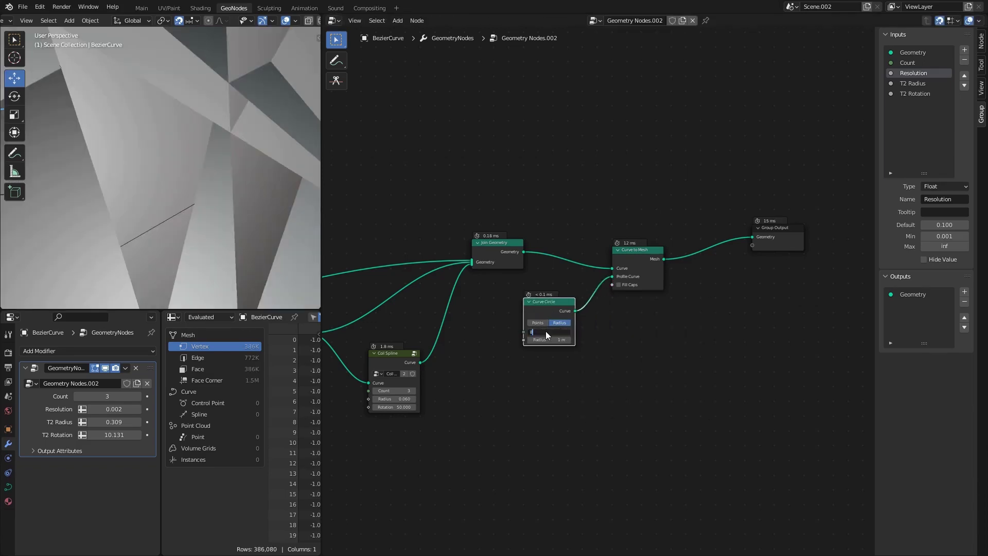
text(8)
key(Return)
scroll(586, 344, up, 2)
drag(538, 358, 499, 357)
scroll(169, 193, down, 5)
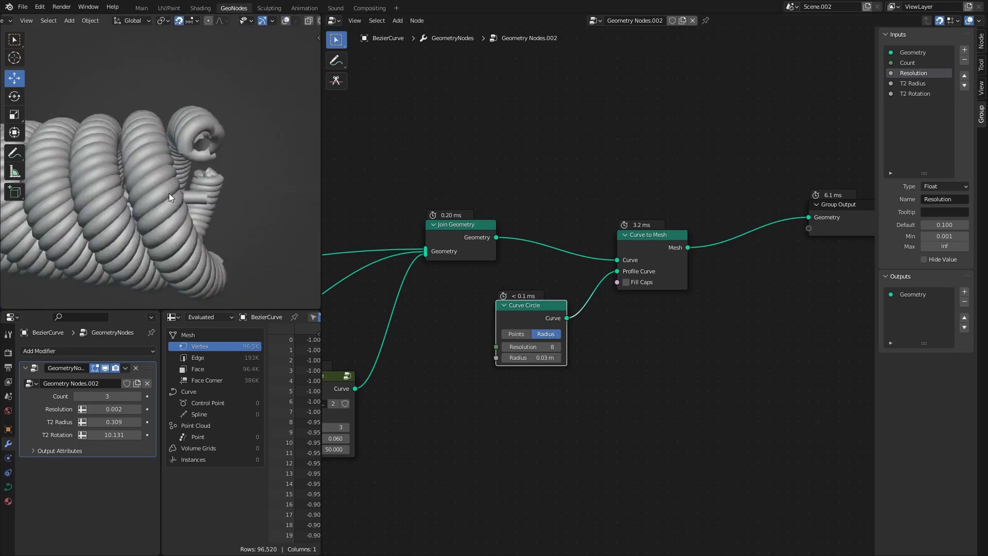
Reduce the modifier's T2 Rotation to about 2.446 to loosen the twist of the strands
mouse_move(116, 195)
middle_down()
mouse_move(146, 194)
mouse_move(181, 218)
mouse_move(180, 264)
mouse_move(165, 193)
mouse_move(163, 202)
mouse_move(167, 218)
mouse_move(176, 178)
middle_up()
scroll(176, 178, down, 3)
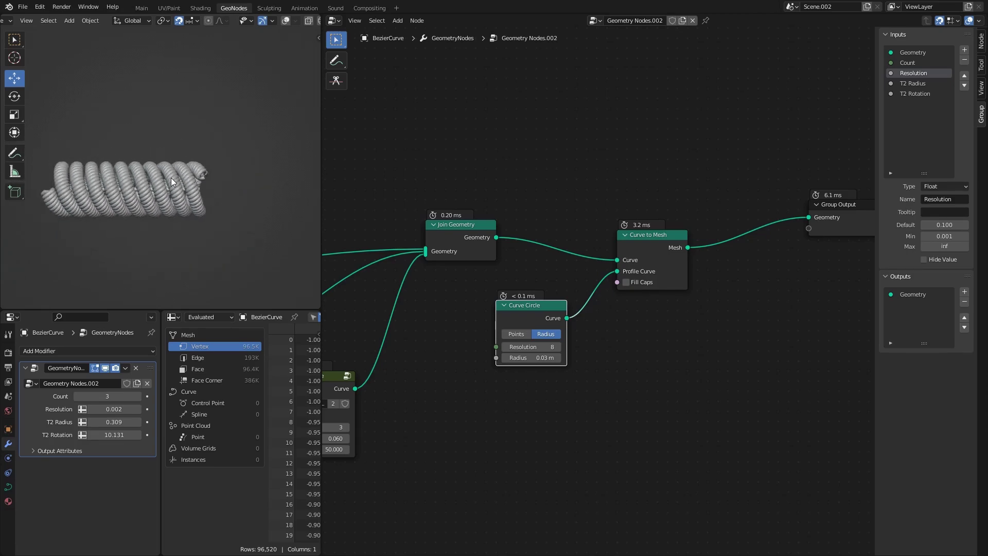
scroll(157, 190, up, 4)
scroll(404, 381, down, 1)
middle_drag(403, 380, 583, 350)
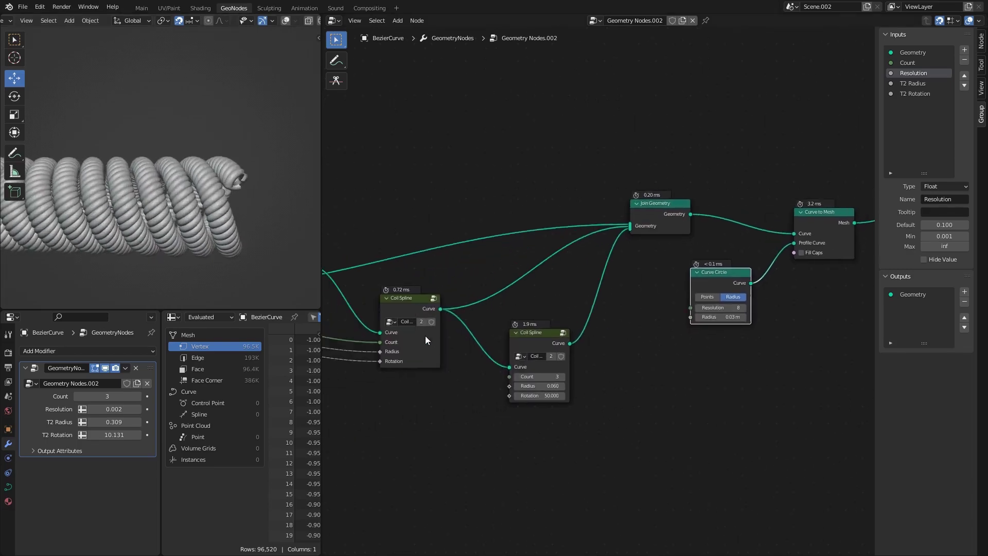
mouse_move(426, 338)
middle_down()
mouse_move(522, 335)
mouse_move(431, 334)
middle_up()
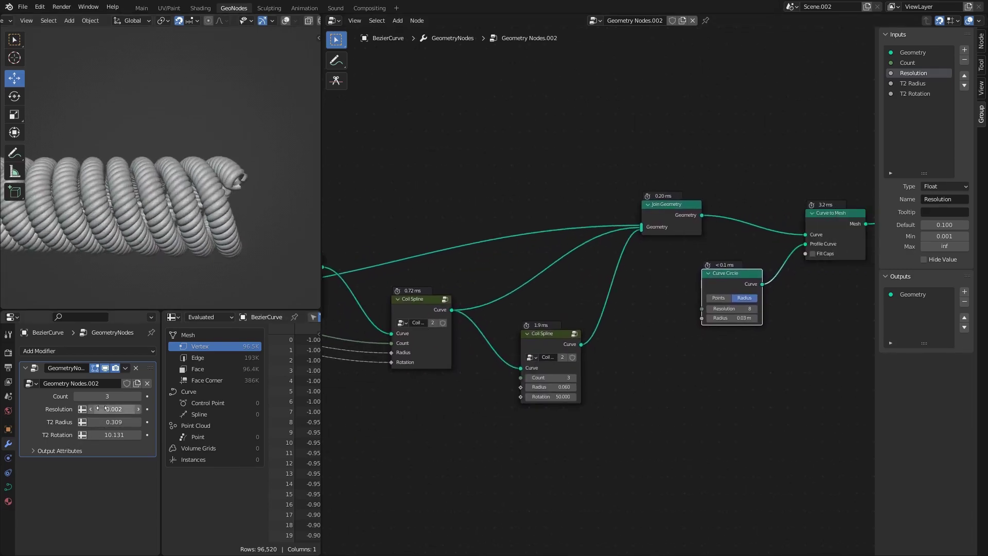
drag(115, 434, 54, 435)
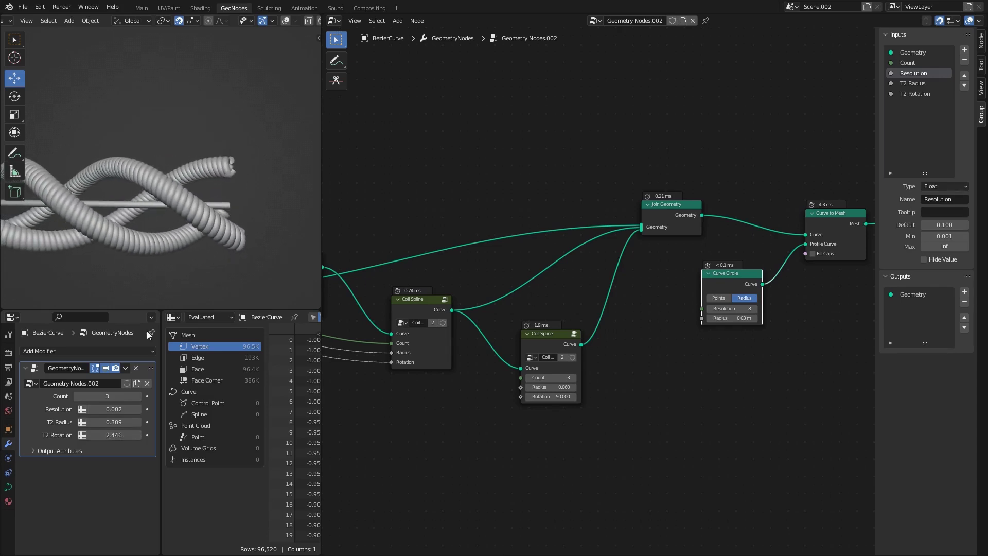
middle_drag(171, 252, 143, 280)
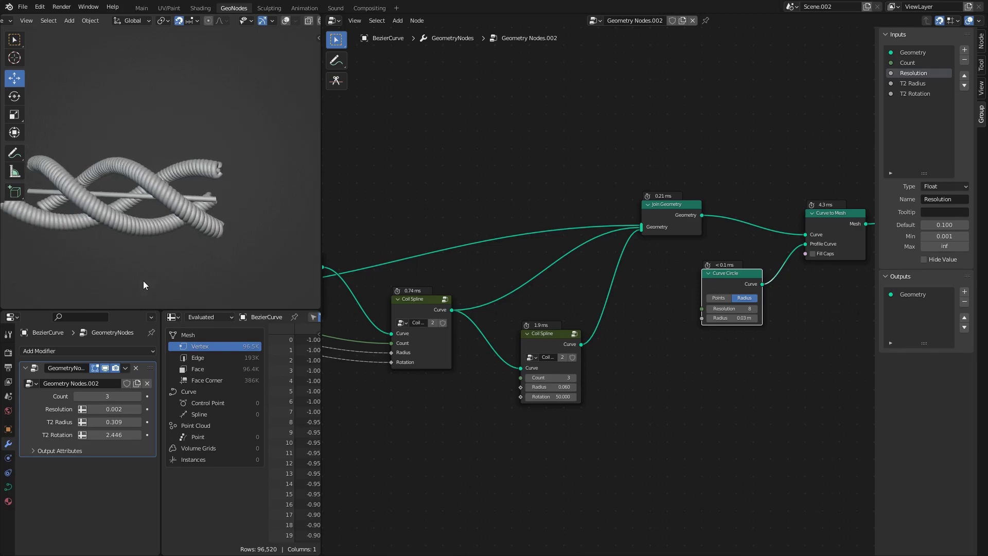
middle_drag(540, 365, 572, 331)
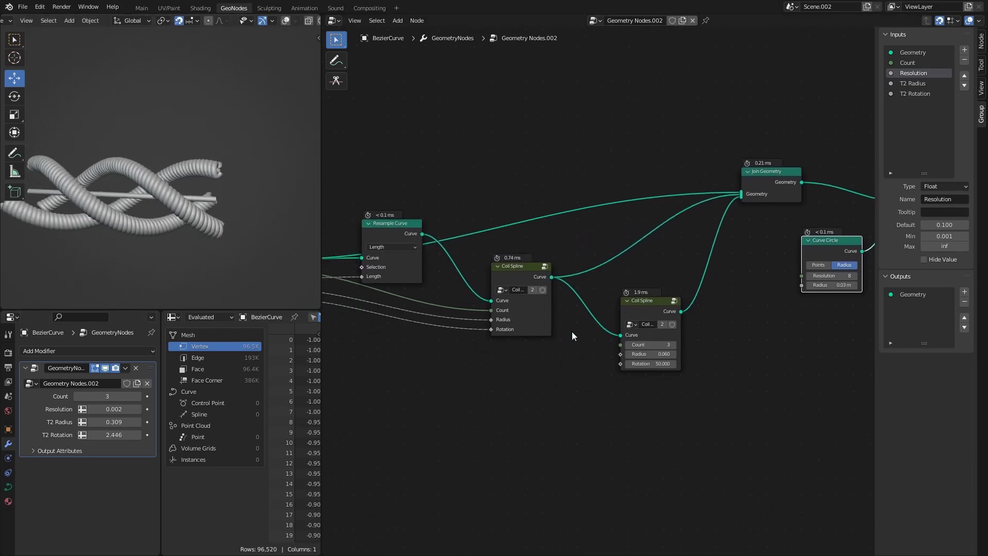
Set the modifier's T2 Radius to about 0.359, and the second Coil Spline's Radius to about 0.25 and Rotation to 25
drag(109, 417, 118, 417)
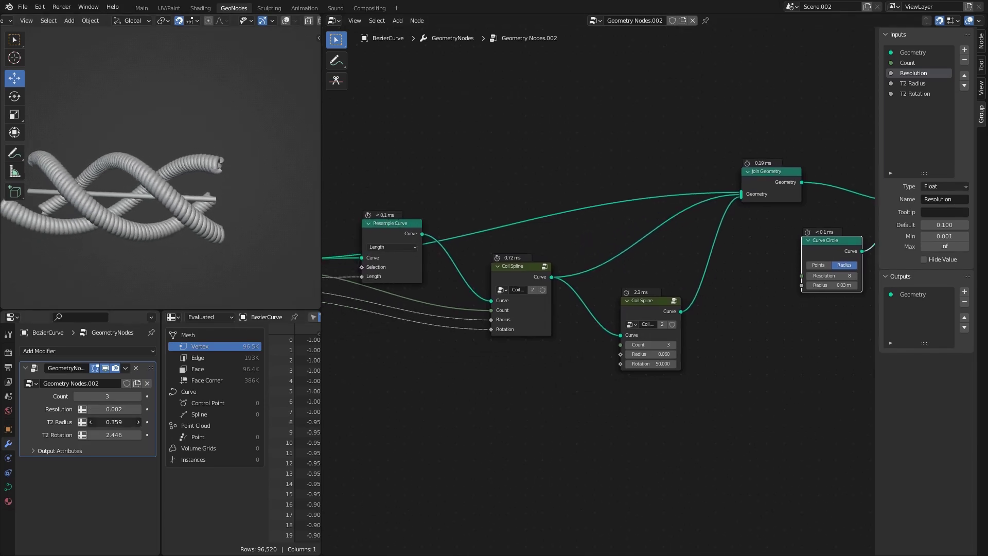
scroll(620, 371, up, 2)
middle_drag(620, 372, 526, 355)
drag(527, 365, 559, 365)
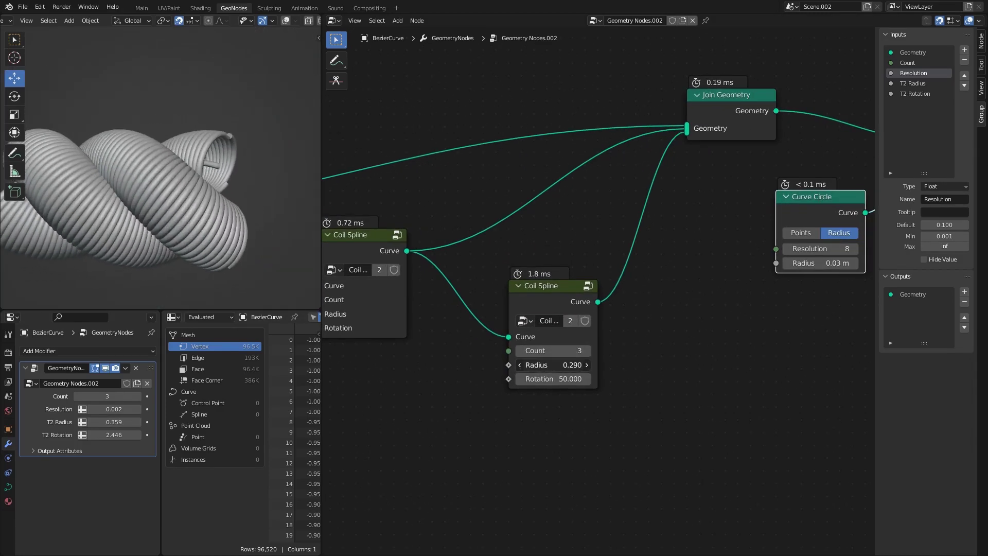
mouse_move(219, 205)
middle_down()
mouse_move(186, 145)
mouse_move(187, 200)
mouse_move(206, 217)
middle_up()
middle_drag(463, 393, 491, 399)
click(589, 383)
text(25)
key(Return)
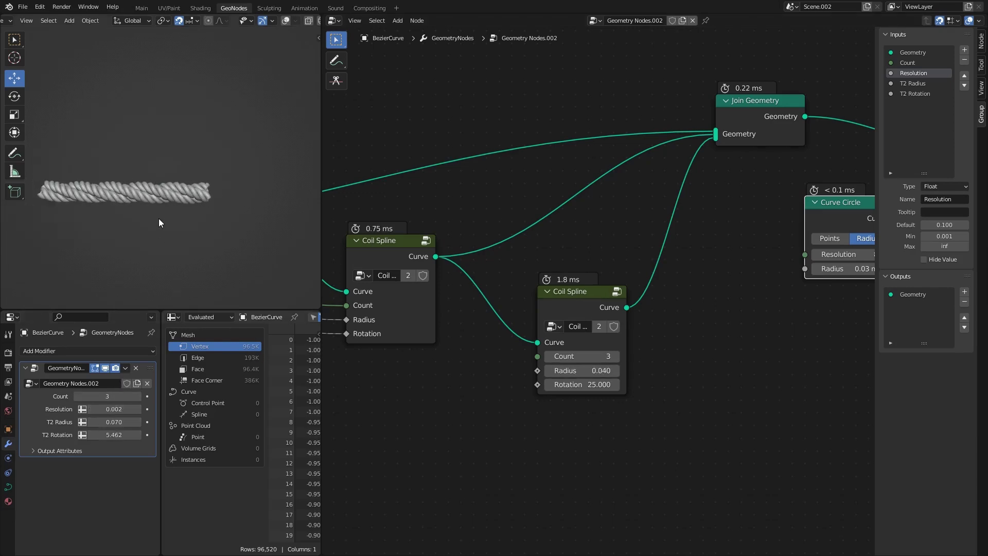
Save the current blend file with the twisted rope setup
middle_drag(158, 219, 198, 204)
scroll(592, 247, down, 4)
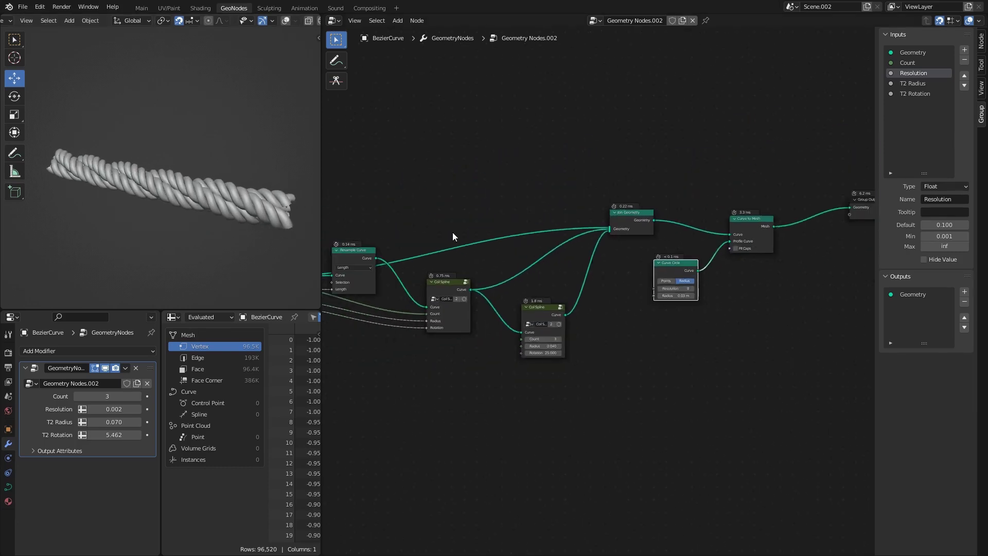
key(ctrl+s)
middle_drag(544, 236, 477, 267)
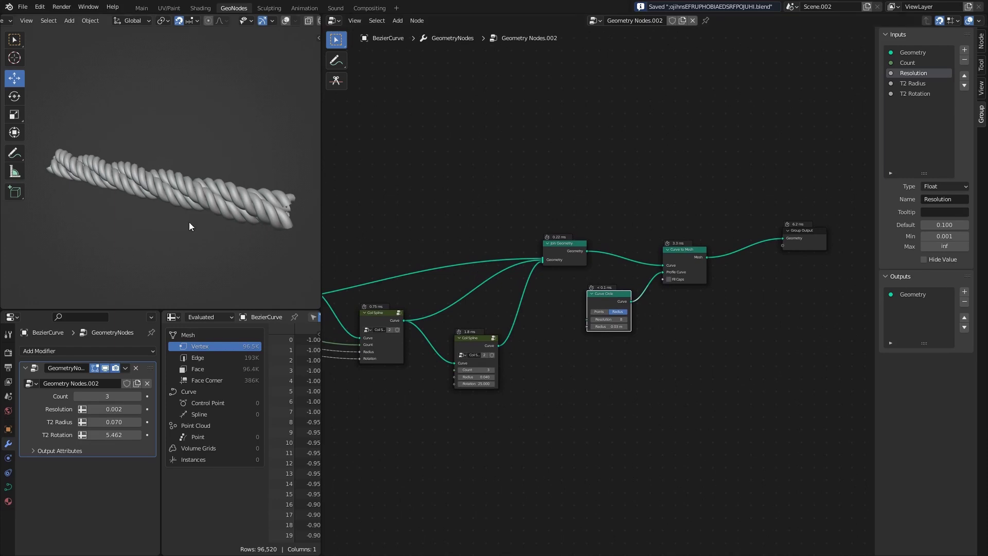
mouse_move(189, 225)
middle_down()
mouse_move(168, 186)
mouse_move(168, 211)
middle_up()
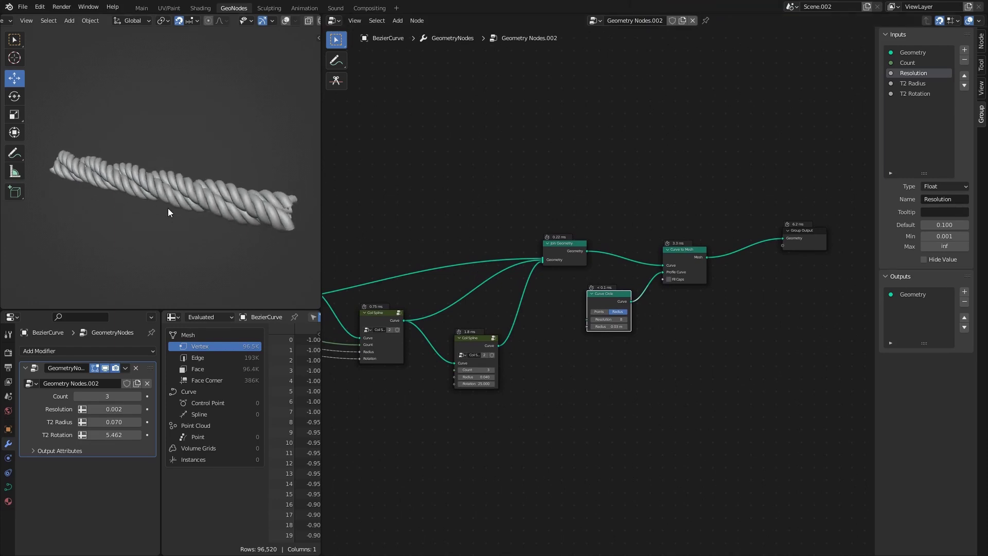
Duplicate the Group Input node and place the copy below the first Coil Spline node
middle_drag(429, 290, 641, 238)
scroll(582, 255, up, 2)
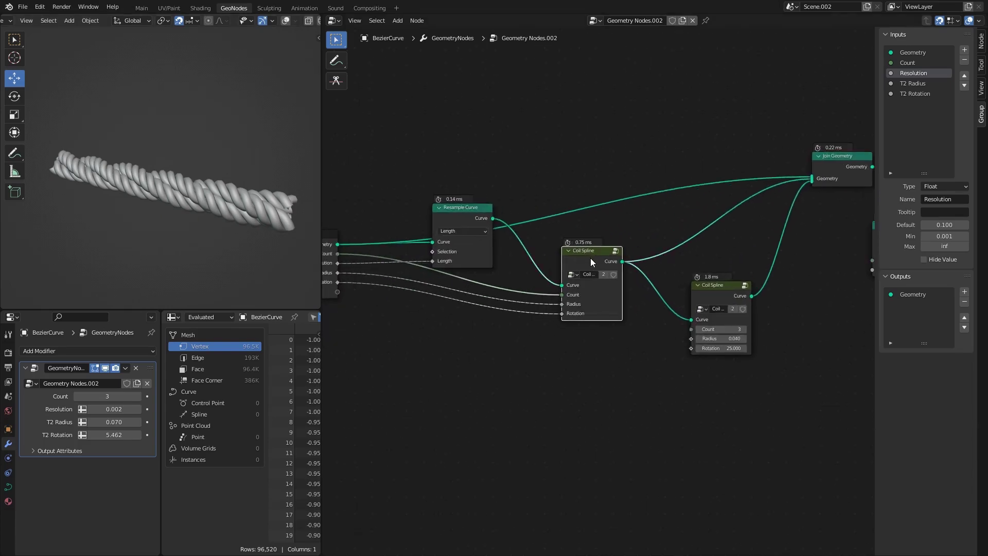
middle_drag(476, 300, 582, 286)
click(406, 228)
key(shift+d)
click(664, 351)
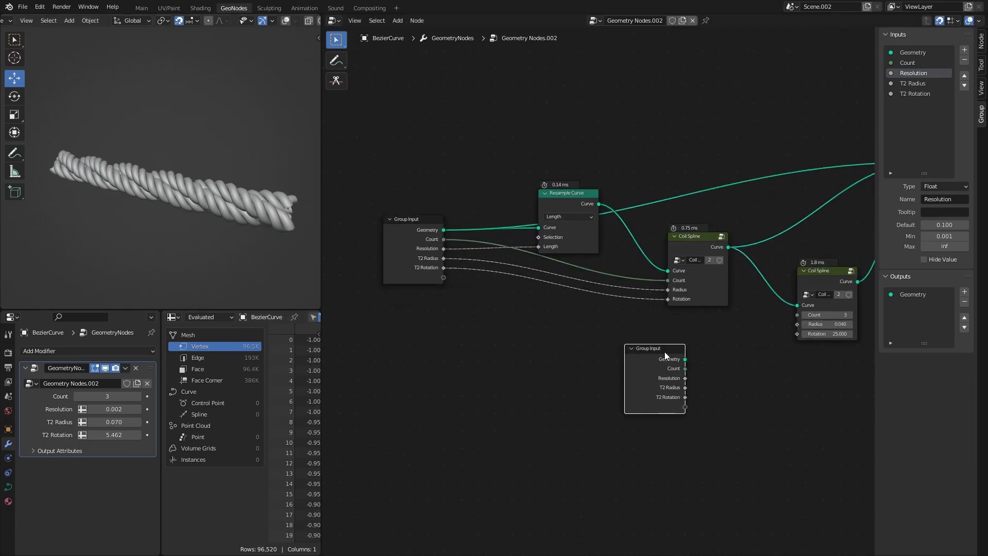
key(g)
click(777, 335)
middle_drag(729, 336, 552, 327)
Move the second Coil Spline node further down and away, and align the copied Group Input under the first Coil Spline
click(651, 267)
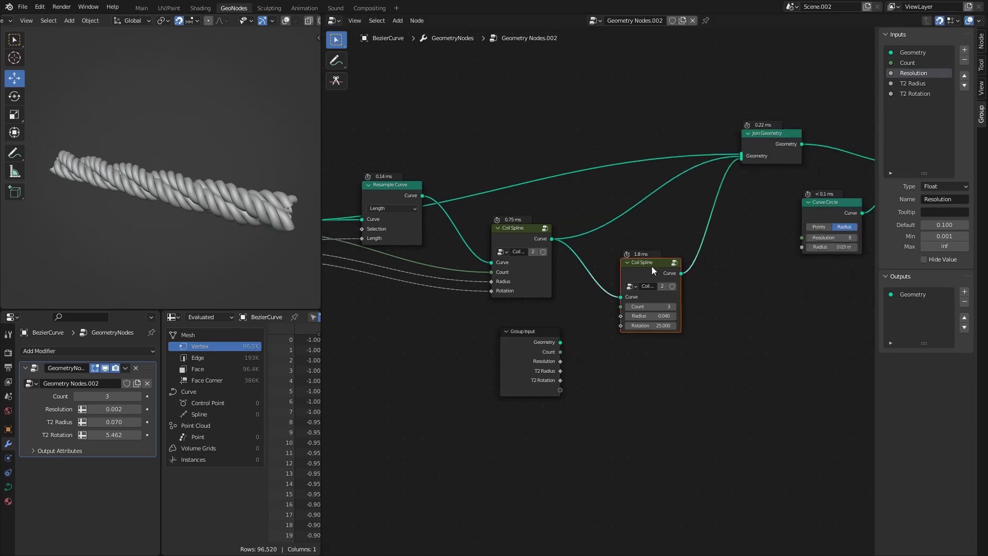
drag(651, 266, 669, 293)
scroll(631, 335, up, 2)
drag(522, 344, 513, 345)
scroll(606, 343, up, 1)
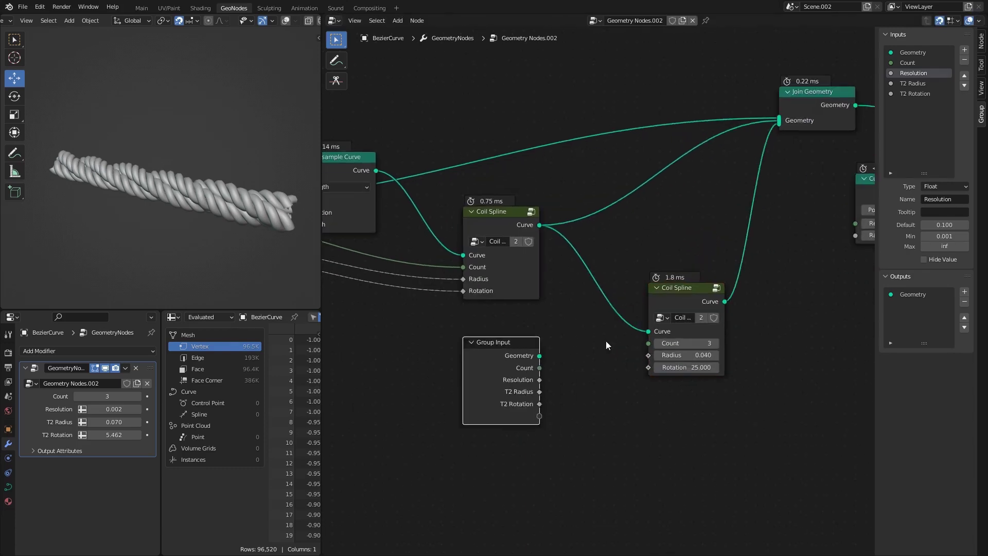
Add a new input after T2 Rotation to the inputs of the Geometry Nodes.002 group
middle_drag(606, 341, 583, 334)
click(915, 93)
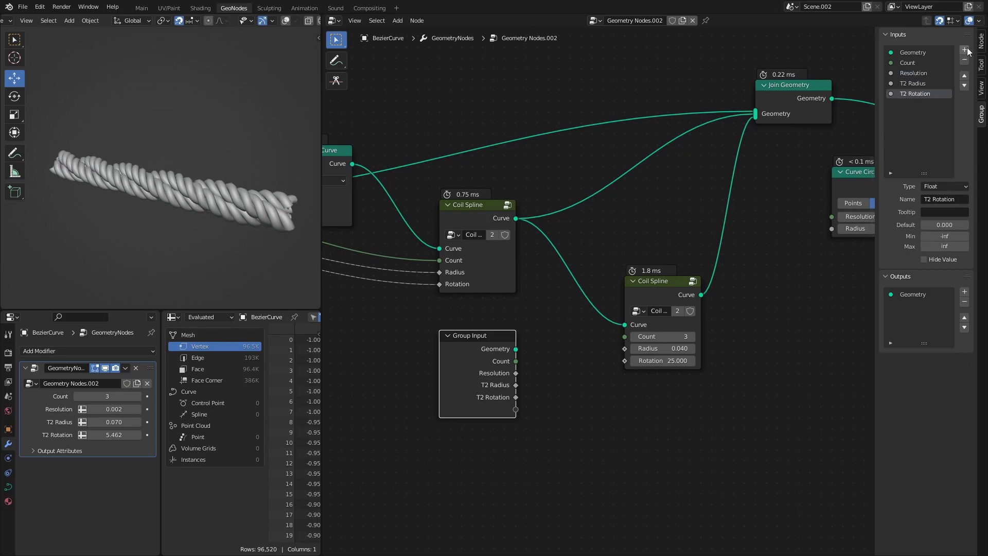
click(966, 50)
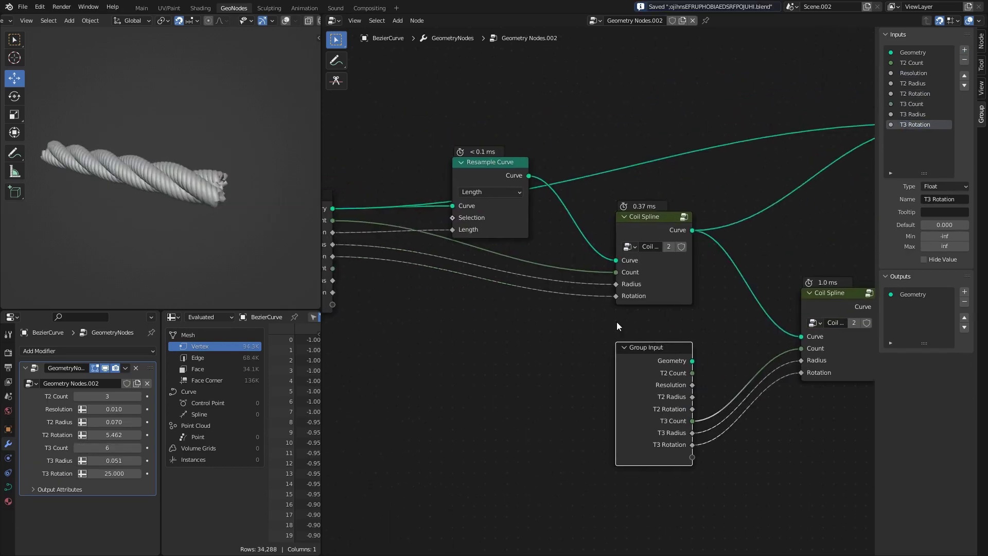
Open the first Coil Spline node group for editing
scroll(570, 285, down, 3)
middle_drag(570, 284, 520, 333)
click(579, 287)
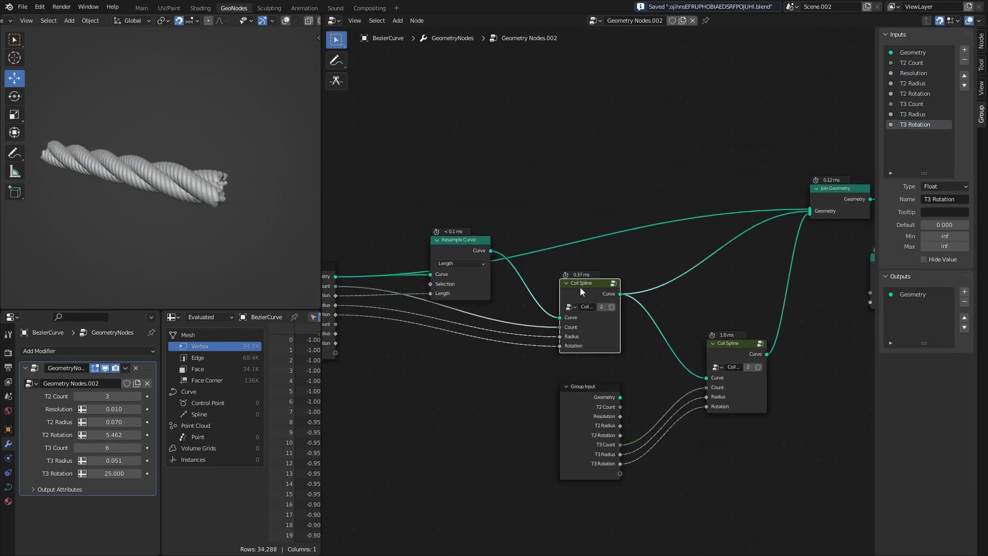
key(Tab)
scroll(609, 320, down, 3)
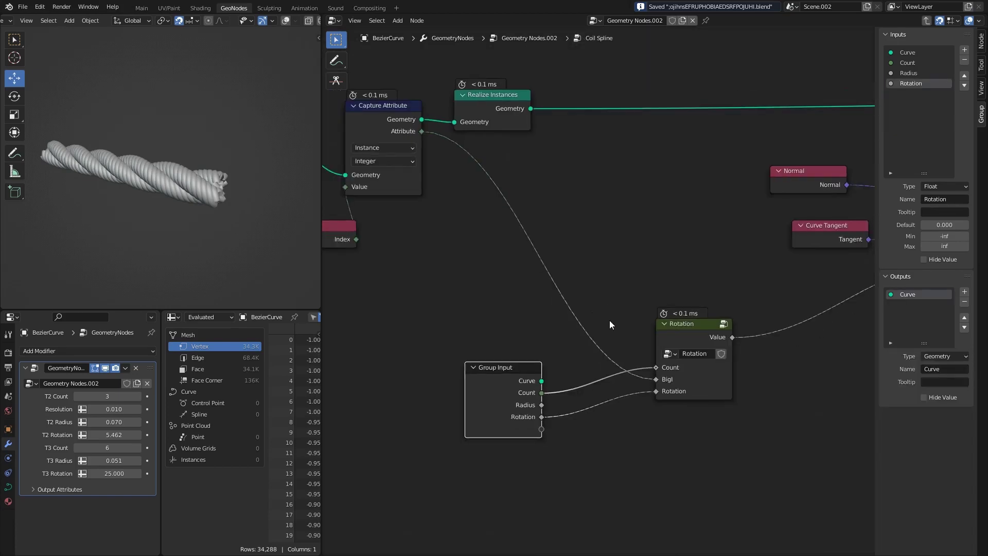
Lower the Multiply node inside the Coil Spline group and move the Group Input feeding it further away
middle_drag(657, 291, 493, 292)
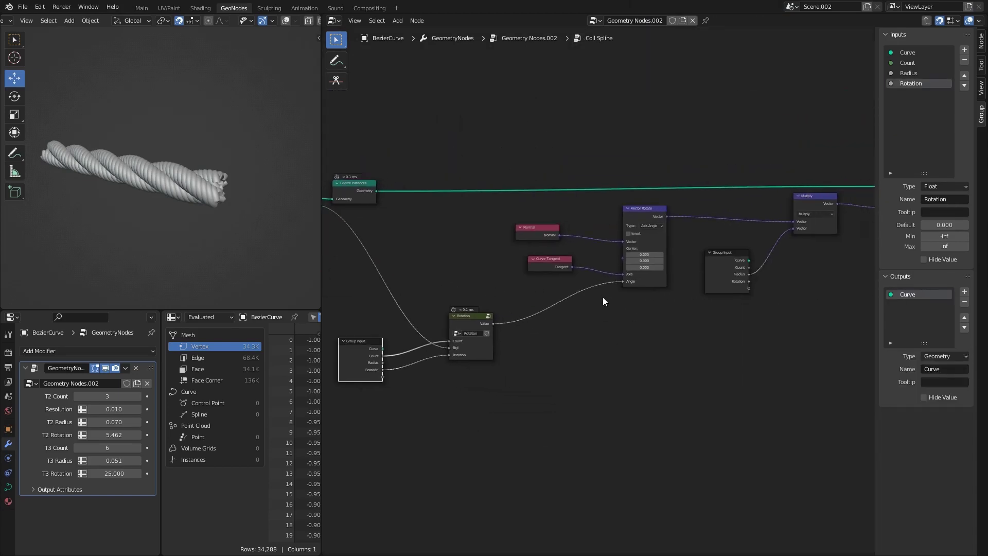
middle_drag(603, 297, 529, 325)
scroll(528, 325, up, 5)
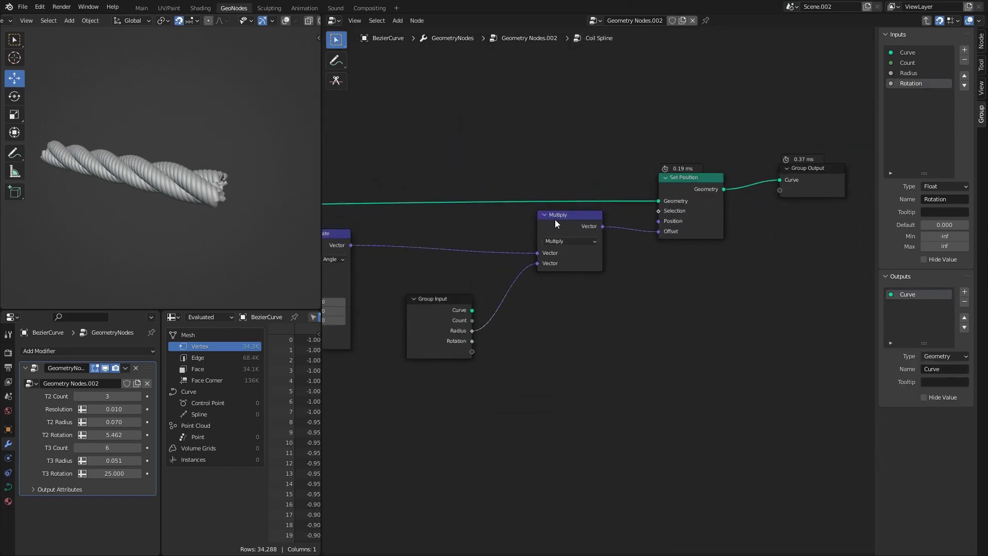
drag(555, 220, 537, 257)
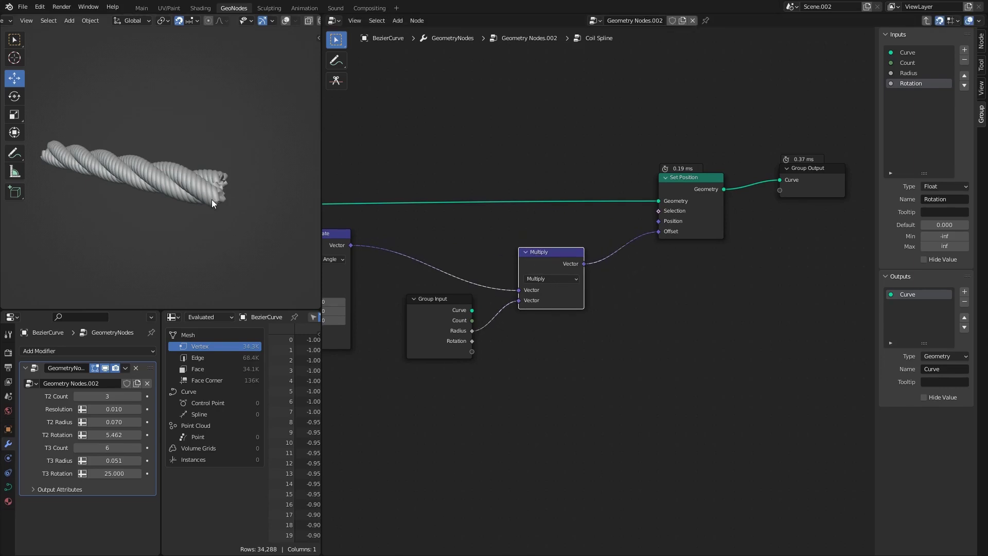
scroll(476, 257, up, 1)
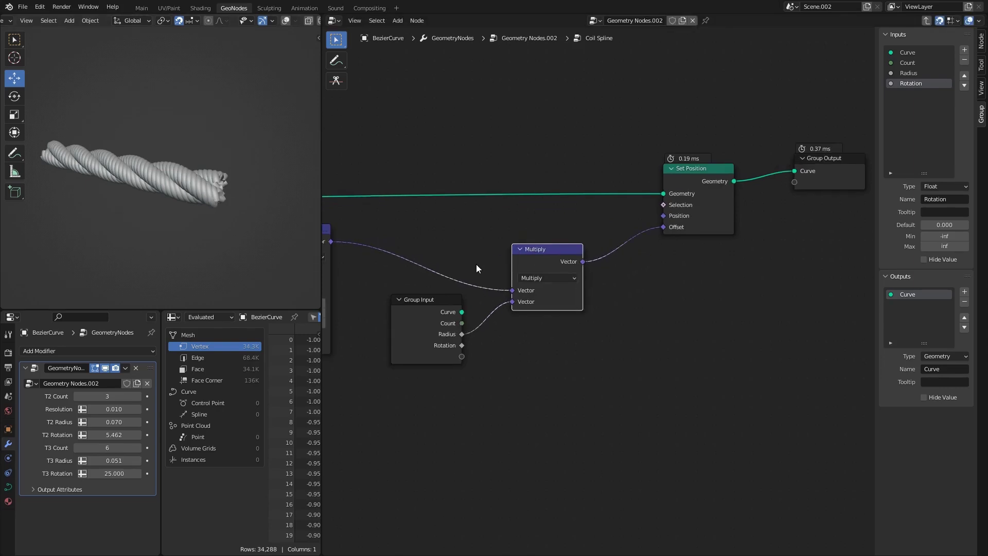
middle_drag(485, 267, 547, 261)
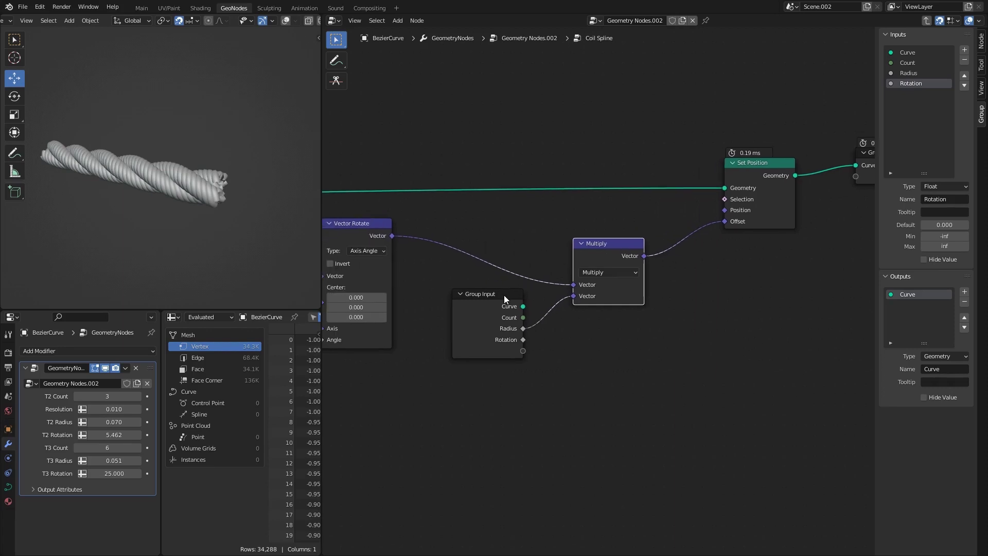
drag(504, 294, 464, 304)
click(607, 248)
drag(607, 248, 607, 248)
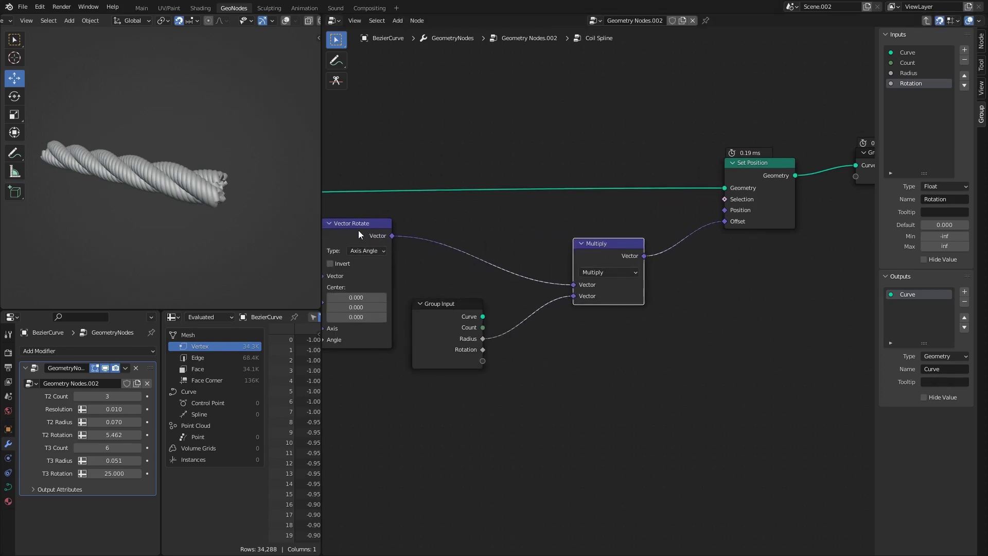
middle_drag(564, 275, 527, 268)
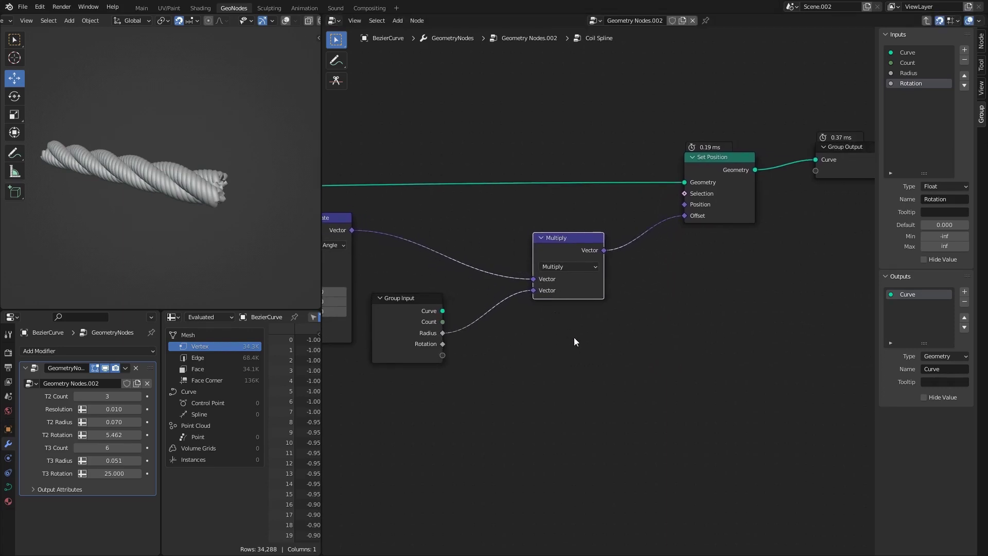
Move the Multiply, Set Position and Group Output nodes to the right, leaving a wide gap after the Group Input
scroll(573, 338, down, 1)
middle_drag(602, 349, 556, 344)
drag(607, 180, 806, 262)
key(ctrl+z)
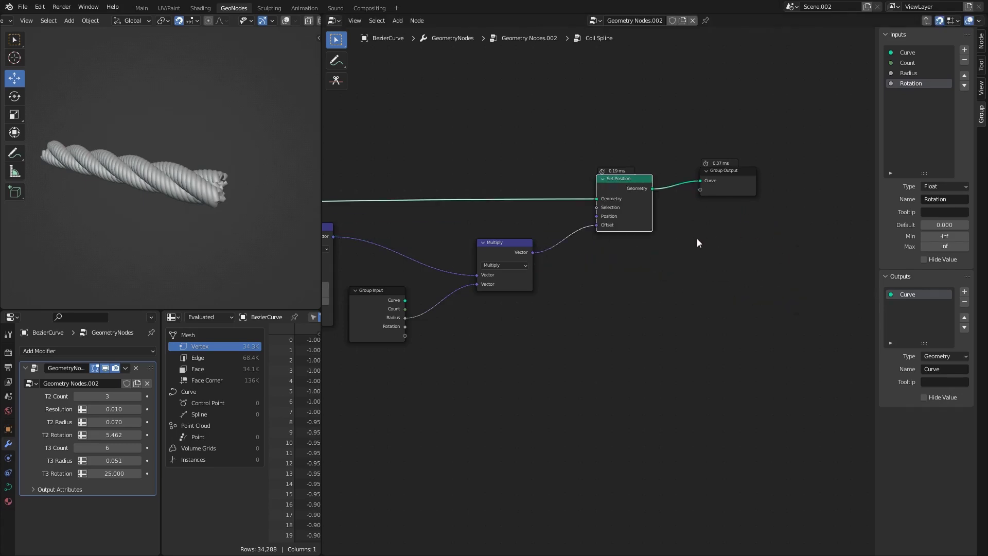
click(714, 179)
key(g)
click(690, 237)
drag(487, 144, 810, 303)
key(g)
click(677, 333)
click(572, 335)
middle_drag(555, 352, 592, 330)
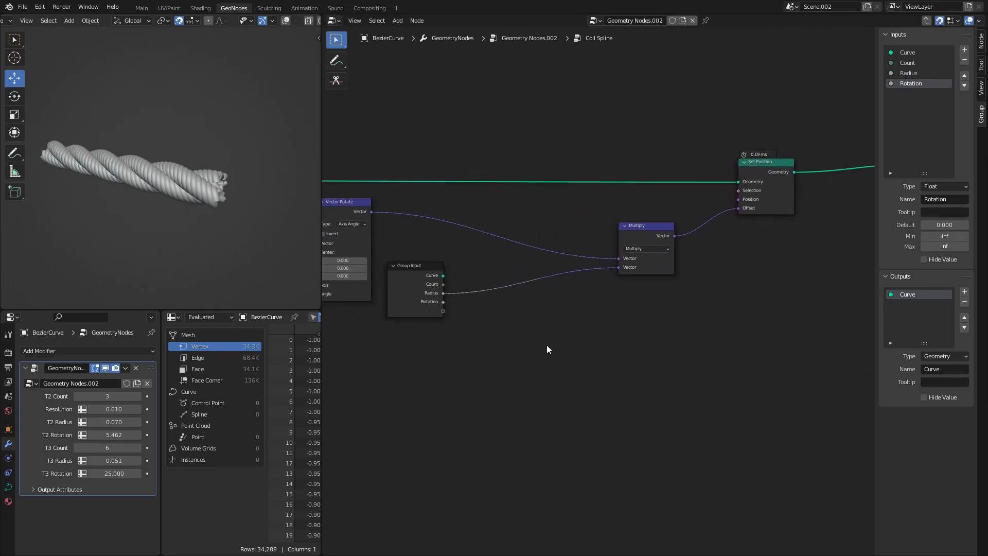
scroll(545, 345, up, 1)
key(shift+a)
text(vecto)
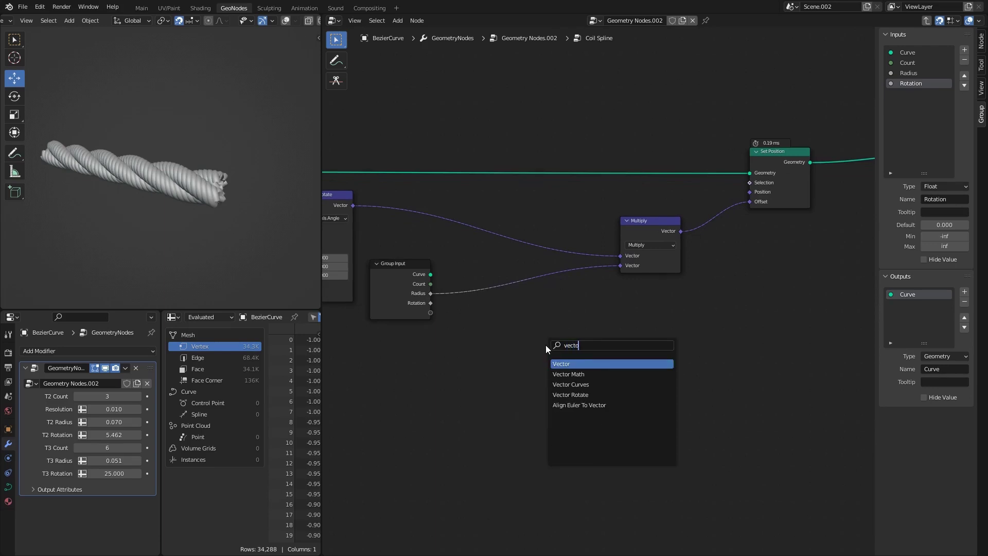
key(Escape)
Insert a Math node in Add mode between the Group Input's Radius and Multiply, and set its second value to 0.010
key(shift+a)
text(mat)
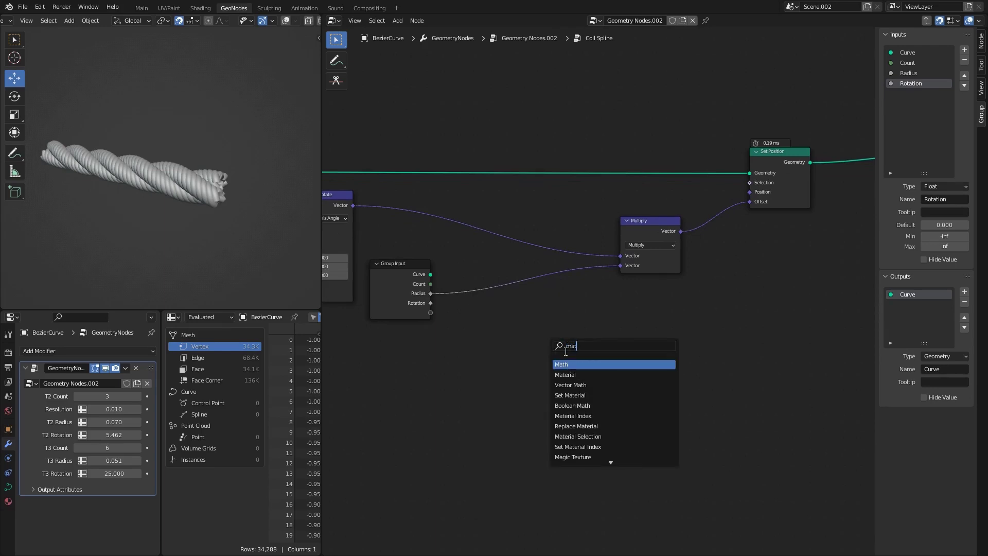
key(Return)
click(523, 289)
scroll(430, 291, up, 2)
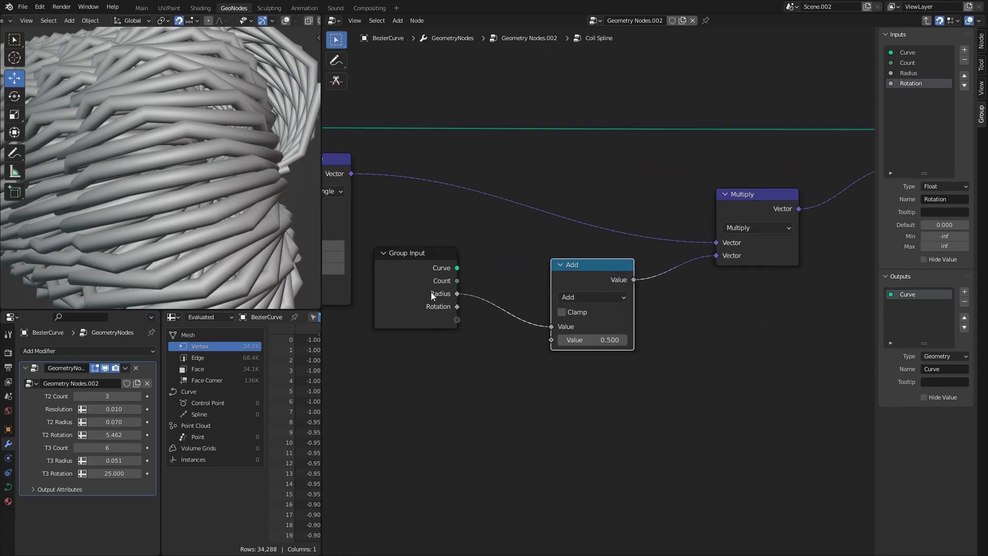
drag(599, 338, 587, 339)
scroll(593, 318, down, 2)
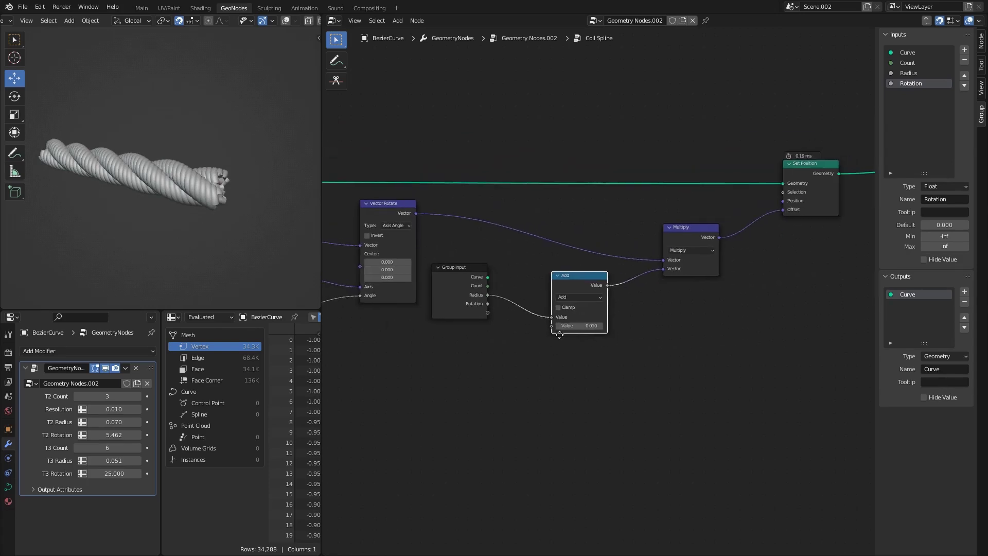
Group the Add and Multiply nodes into a new node group named Unravel and position it beside the Group Input
shift+click(633, 261)
key(ctrl+g)
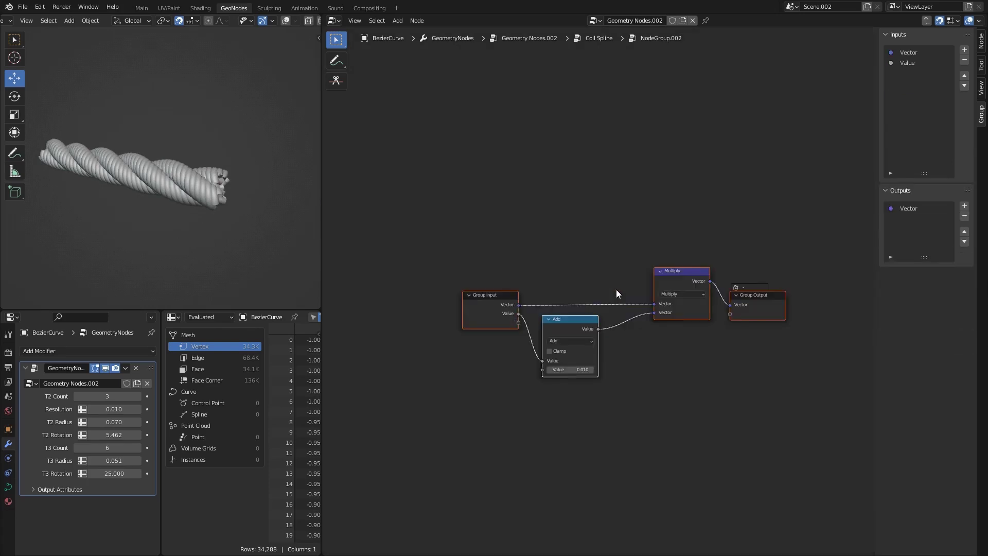
key(Tab)
scroll(569, 335, up, 2)
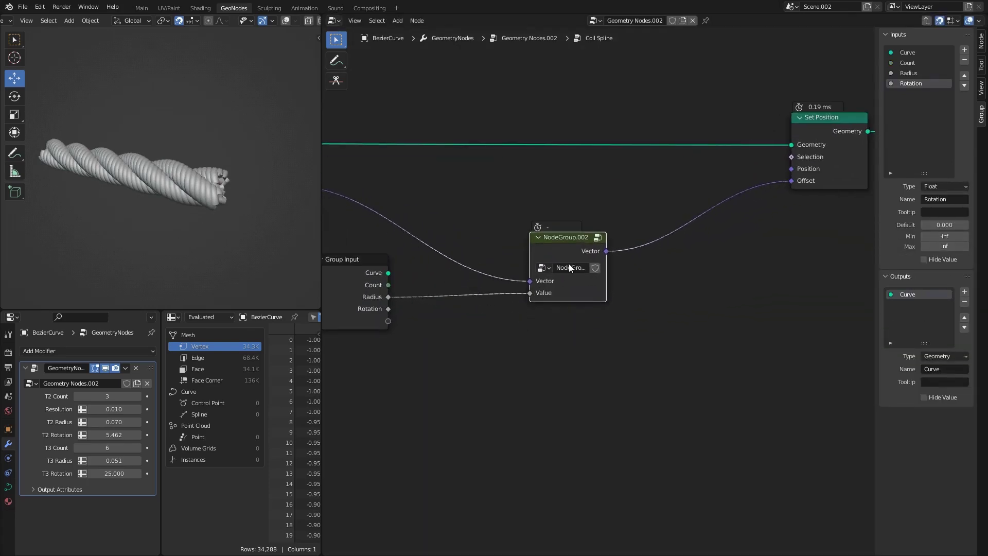
double_click(571, 268)
text(Unravel)
middle_drag(552, 252, 605, 232)
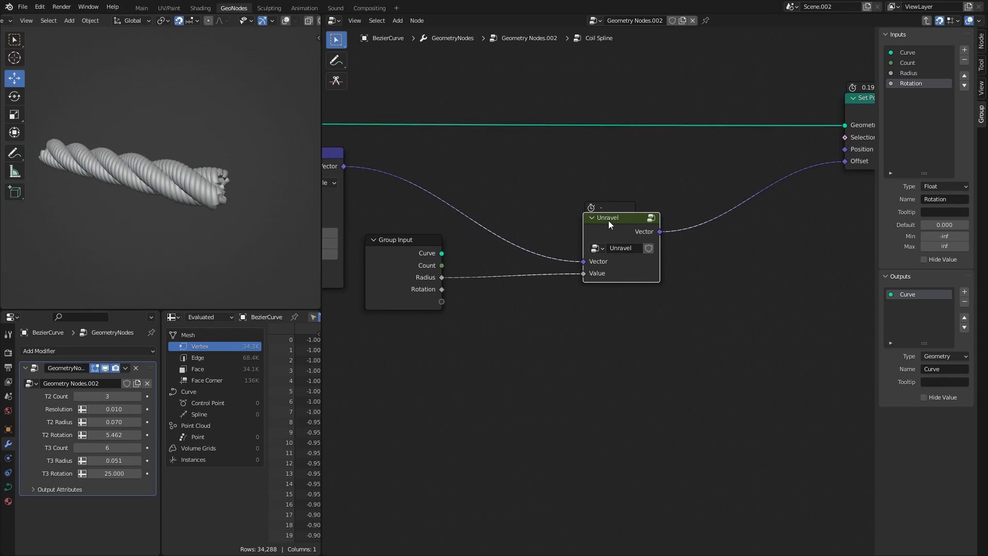
Open the Unravel group for editing and move its Group Input node further away from the Add node
key(Tab)
click(447, 320)
middle_drag(450, 318, 532, 280)
drag(528, 280, 437, 293)
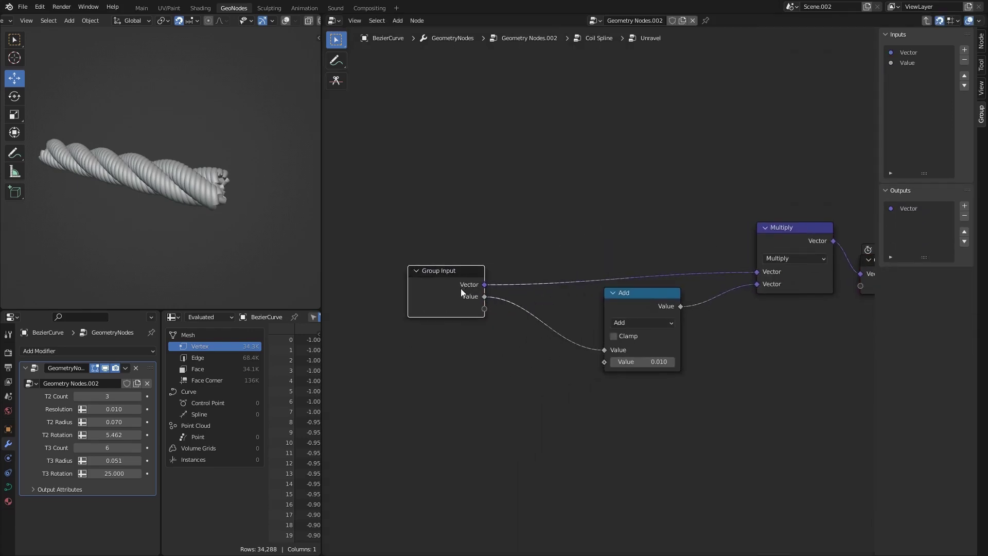
Add a group input named Unravel with the Vector type, and raise the Group Input node slightly
click(965, 50)
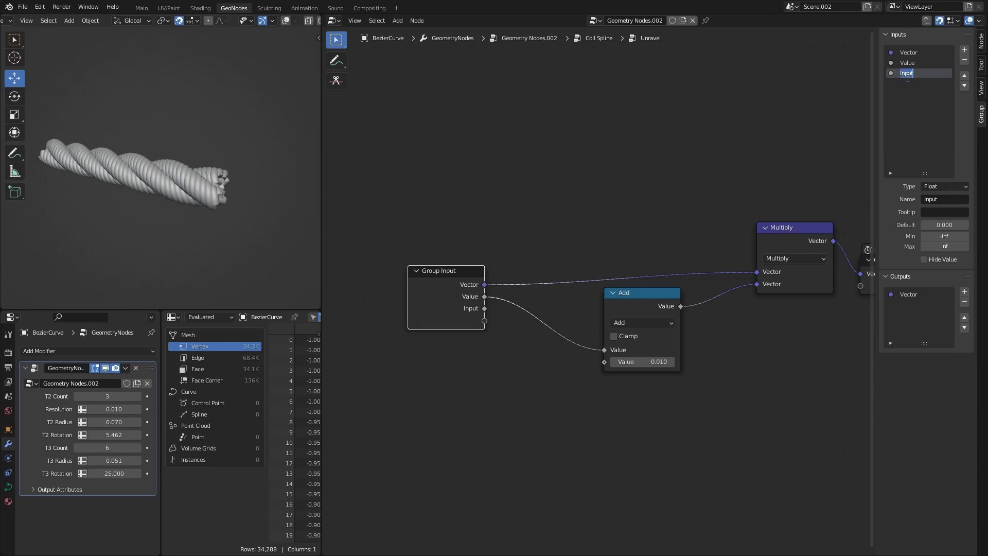
text(Unravel)
key(Return)
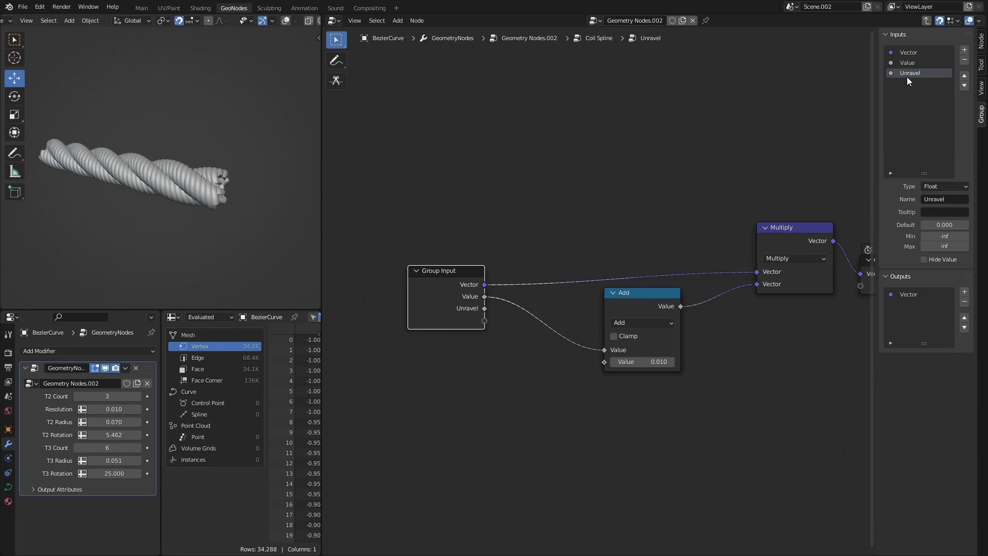
click(953, 186)
click(949, 234)
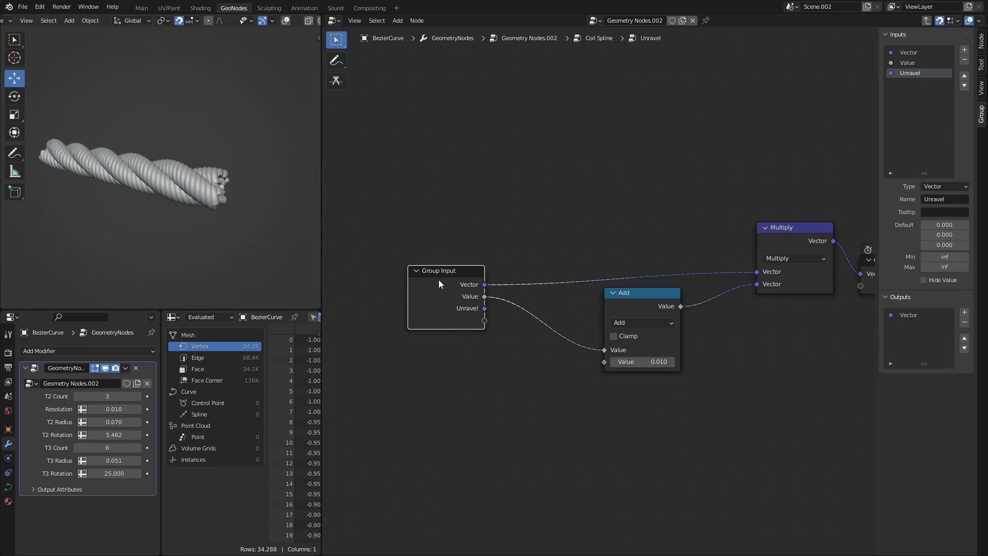
click(440, 264)
mouse_move(451, 271)
mouse_down()
mouse_move(460, 253)
mouse_move(452, 260)
mouse_up()
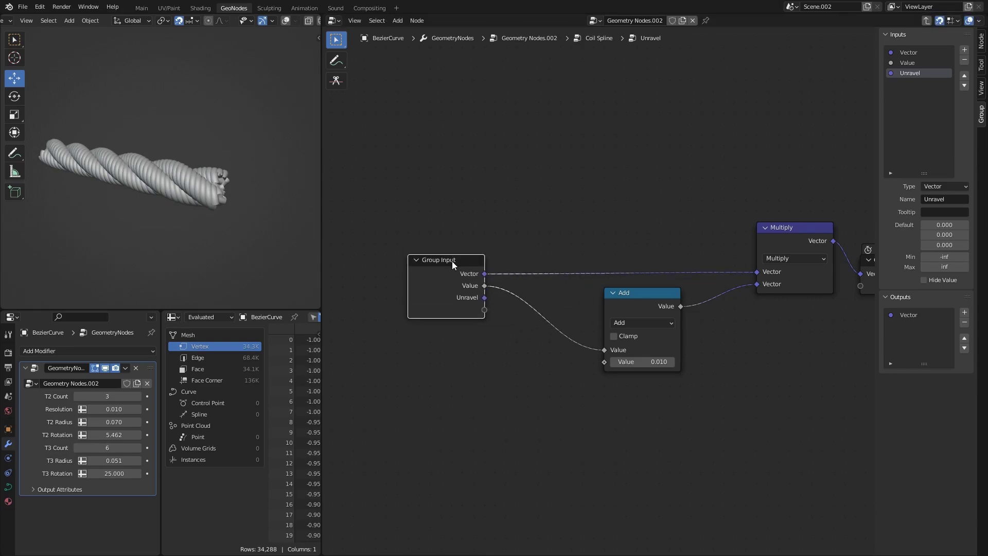
Move the Add, Multiply and Group Output nodes inside the Unravel group further away from the Group Input
middle_drag(451, 261, 393, 230)
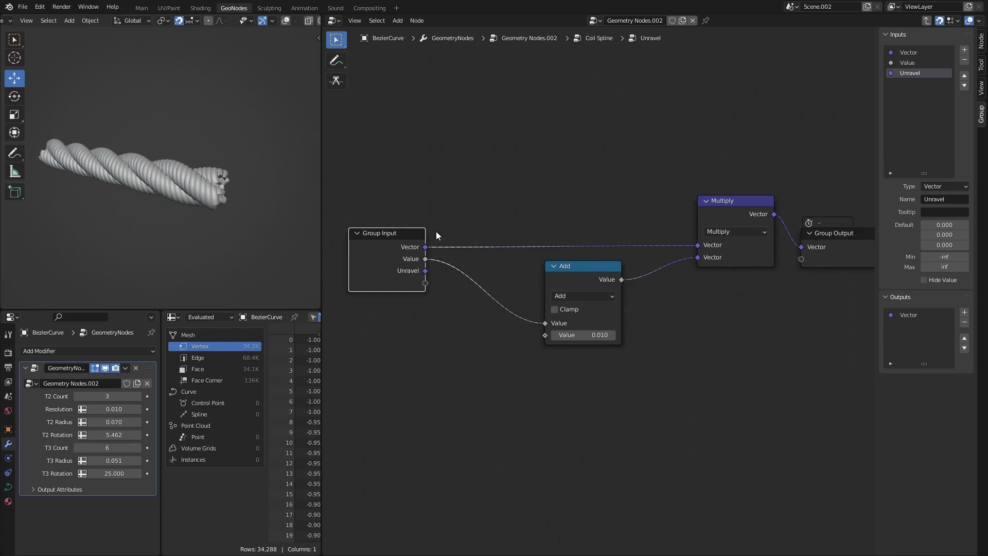
key(Tab)
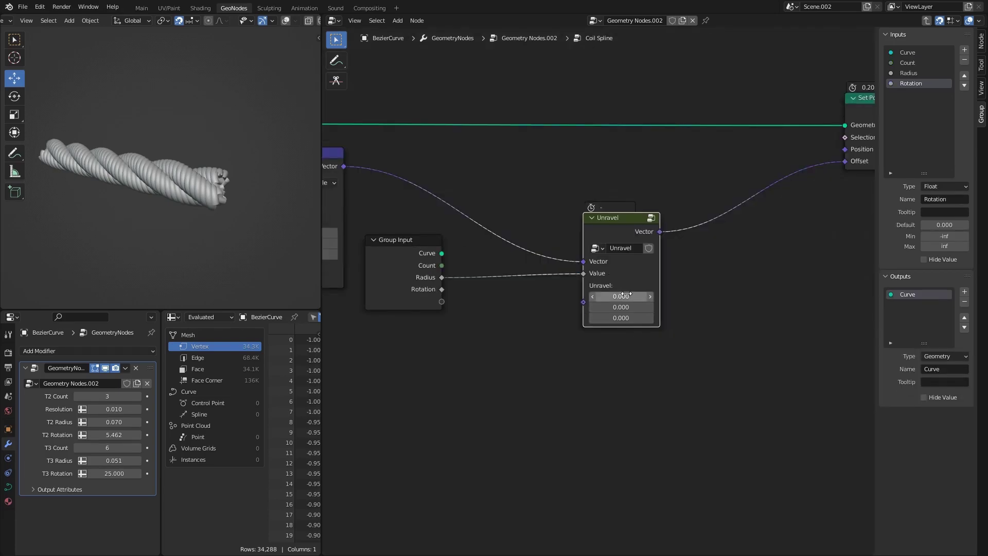
key(Tab)
drag(456, 159, 685, 326)
key(g)
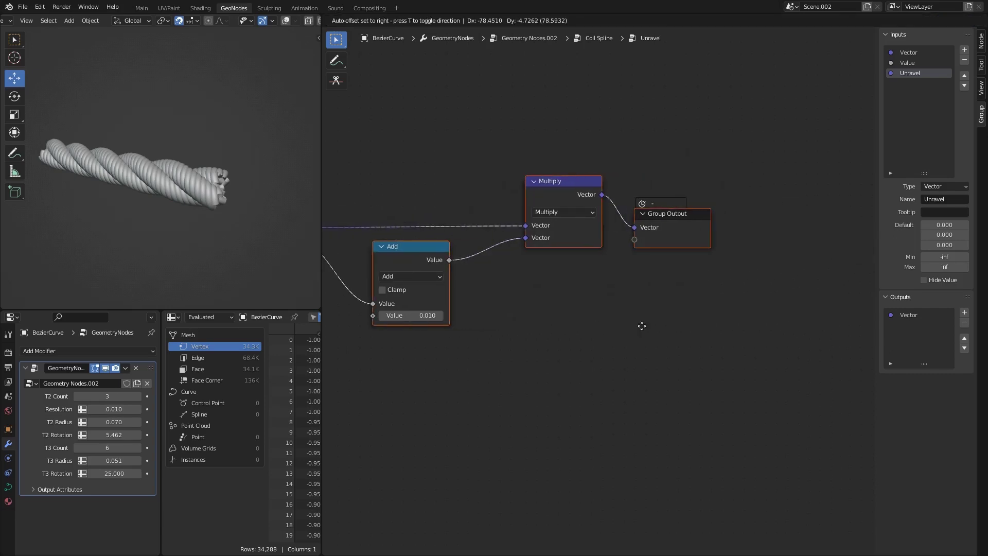
click(750, 304)
click(656, 328)
scroll(644, 340, down, 1)
middle_drag(544, 394, 605, 305)
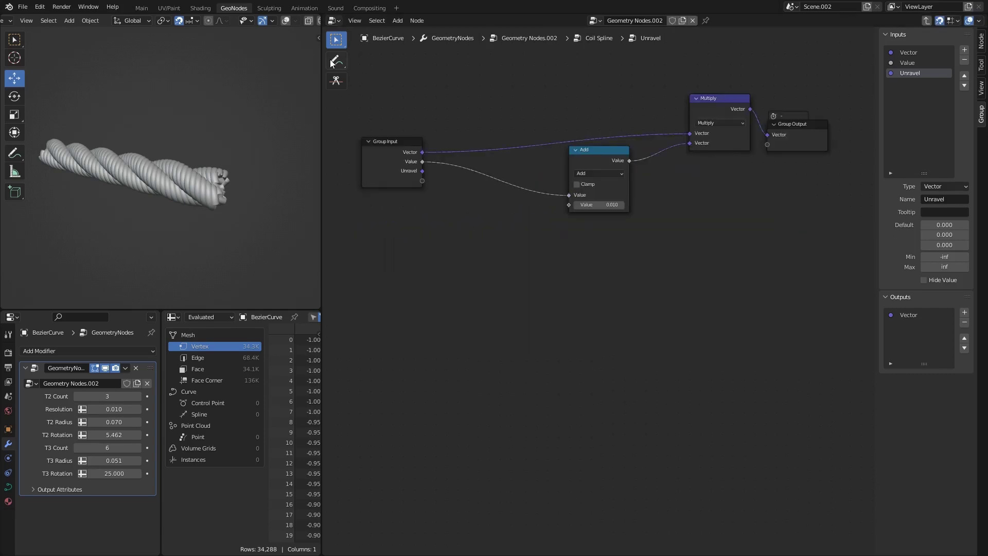
key(shift+a)
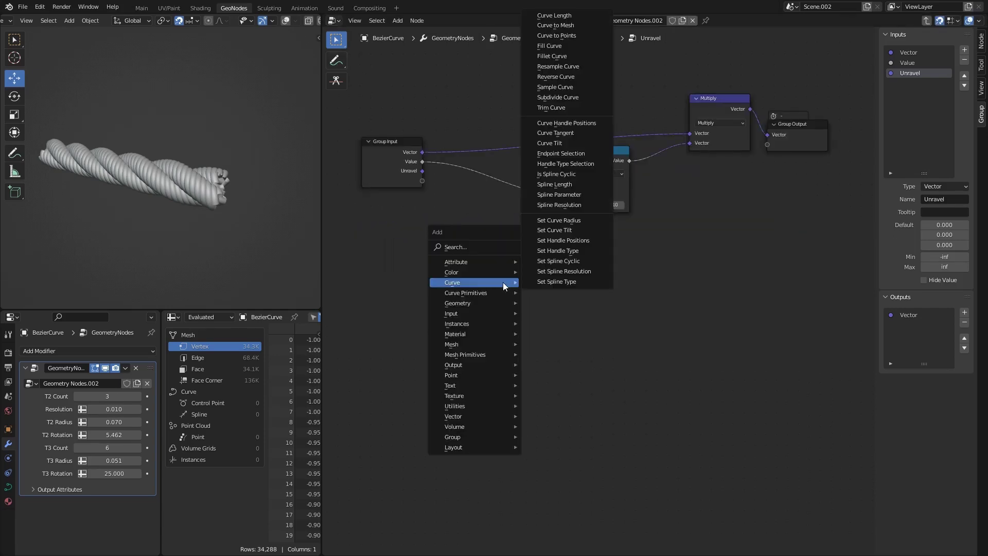
text(leng)
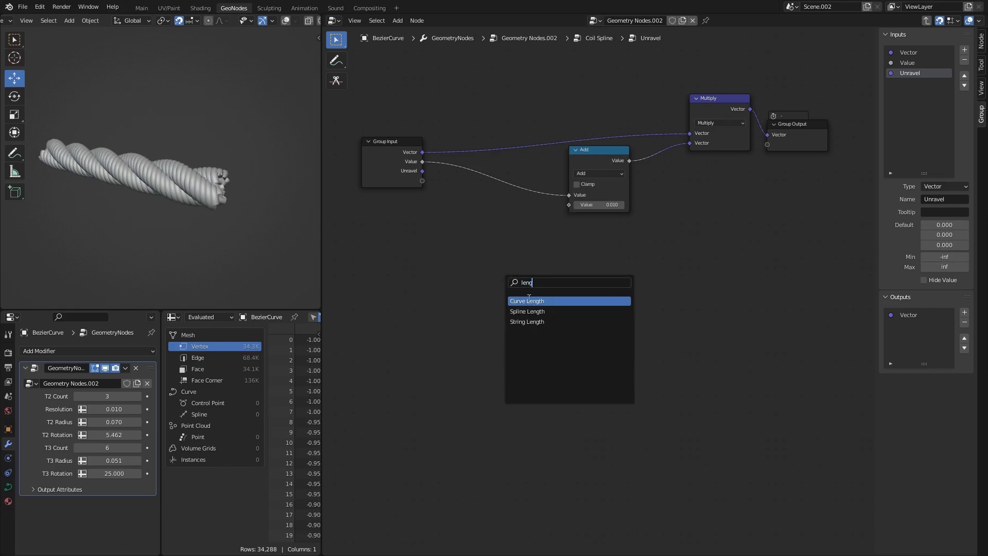
click(529, 300)
click(523, 293)
key(x)
Add a Spline Length node in the free space below the Group Input and Add nodes
key(shift+a)
text(s)
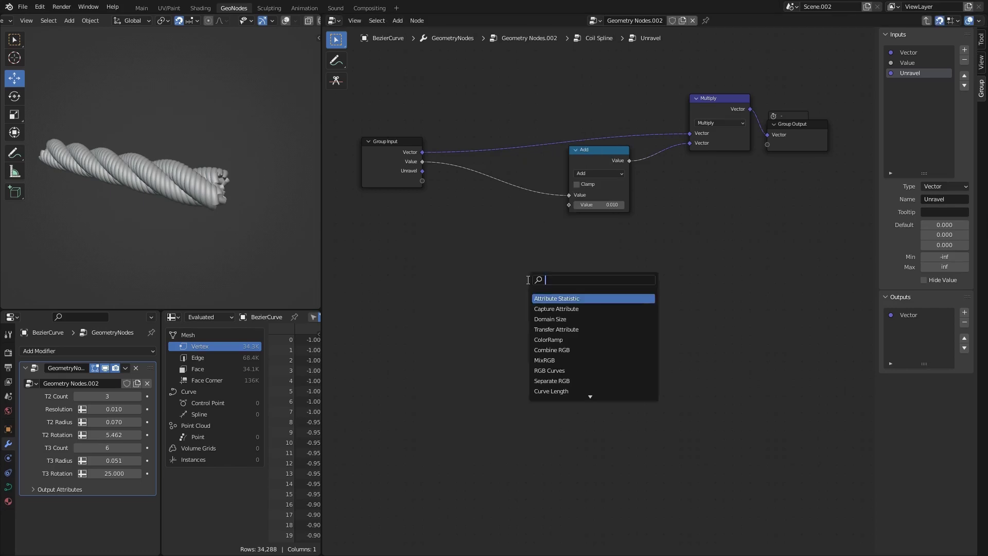
text(spline le)
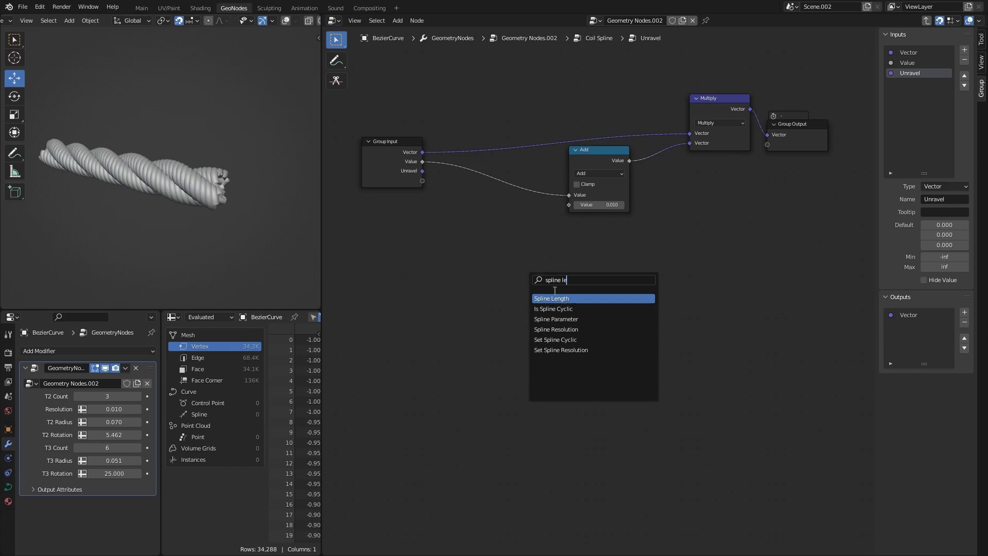
key(Return)
click(522, 327)
Add a Spline Parameter node and place it directly beneath the Spline Length node
key(shift+a)
text(spl)
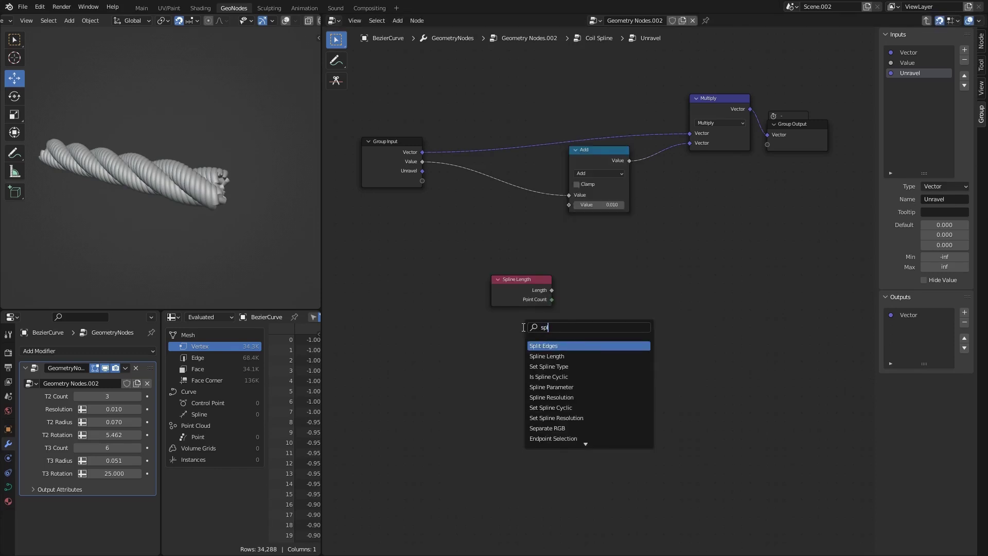
text(ine pa)
key(Return)
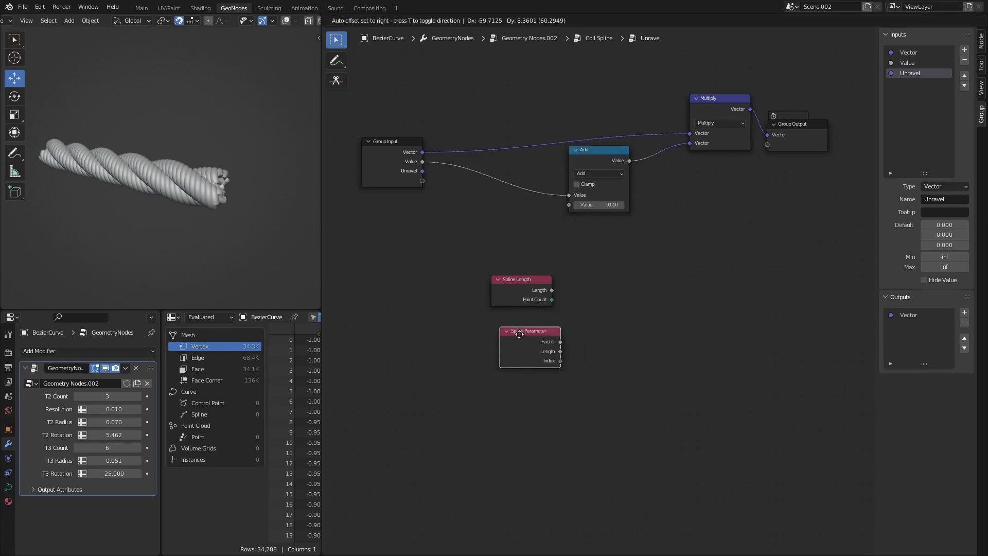
click(514, 333)
drag(465, 274, 560, 344)
scroll(559, 344, up, 2)
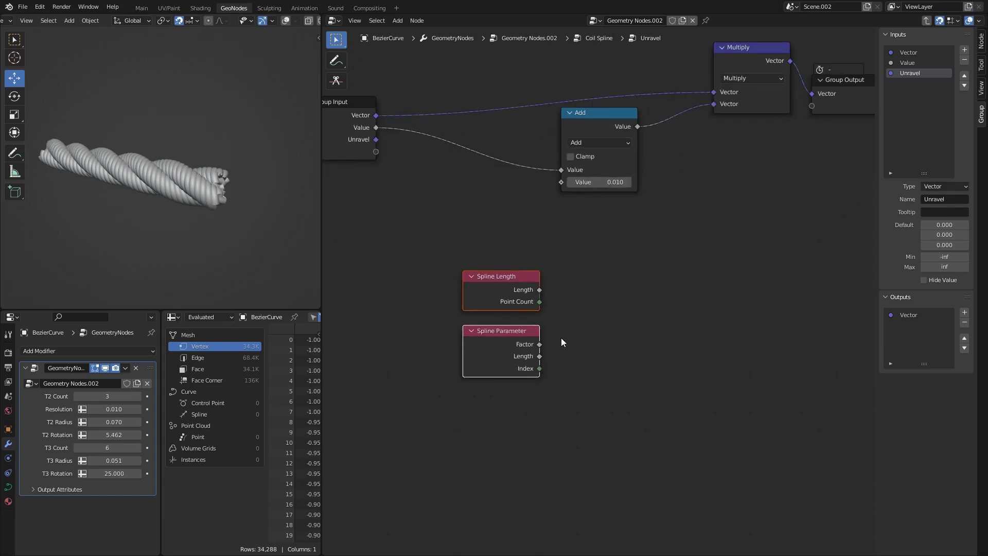
click(566, 352)
scroll(566, 352, down, 1)
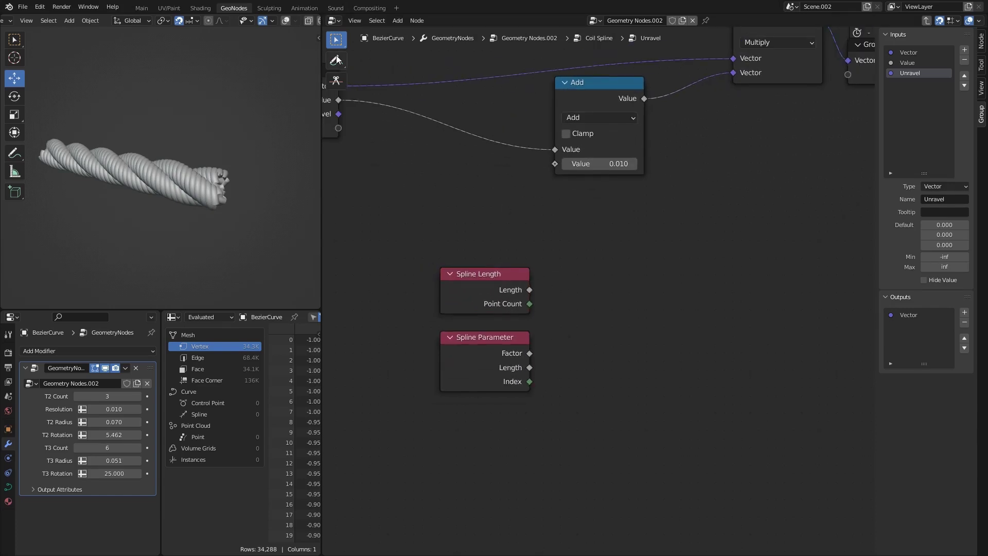
Sketch a wavy annotation line representing a curve beside the Spline Length and Spline Parameter nodes
click(336, 58)
scroll(548, 224, down, 3)
middle_drag(625, 231, 526, 233)
scroll(516, 242, down, 1)
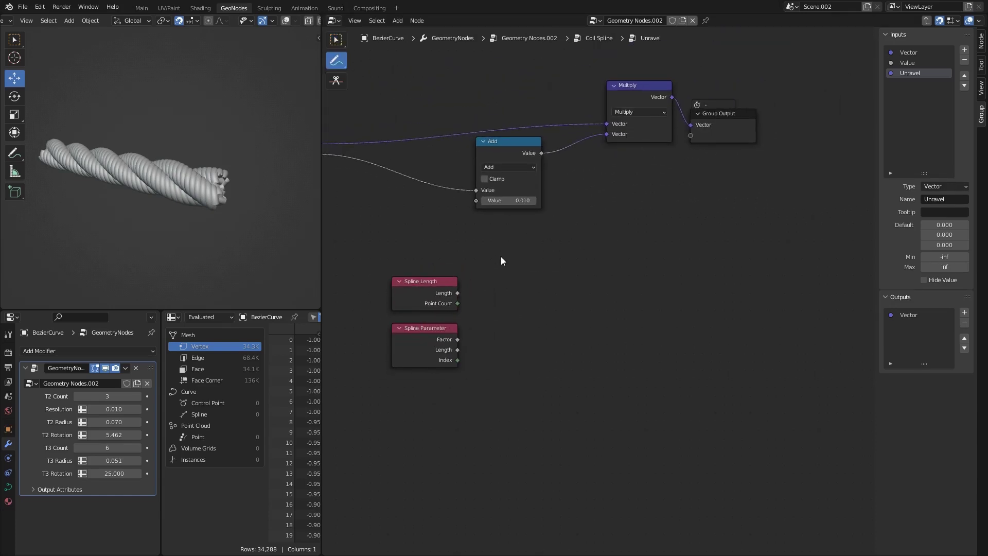
middle_drag(508, 339, 484, 287)
mouse_move(502, 274)
mouse_down()
mouse_move(587, 242)
mouse_move(787, 242)
mouse_up()
scroll(446, 315, up, 1)
scroll(445, 315, up, 1)
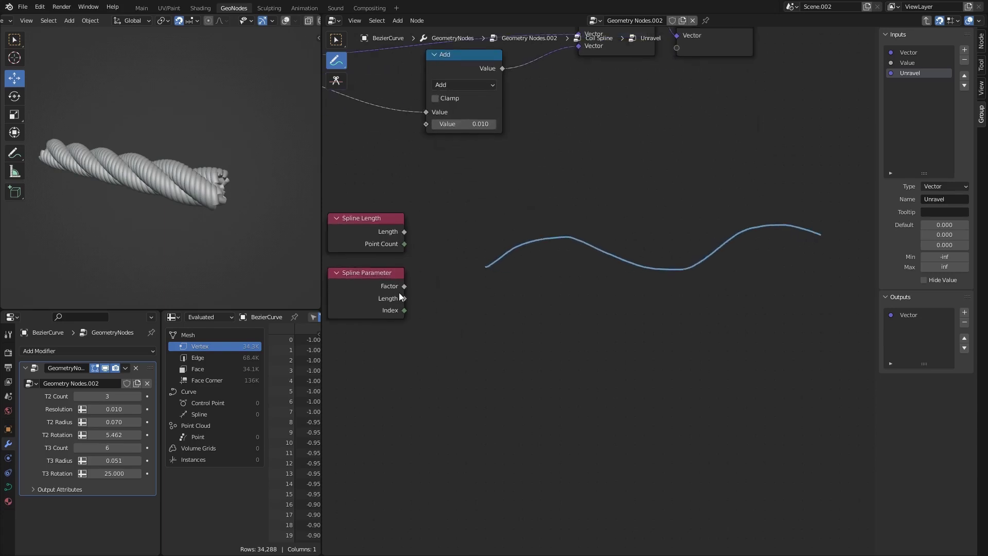
Annotate distances below the sketched curve: 0 at its start, 1 m with a tick at its middle, and 2 m at its end
mouse_move(478, 283)
mouse_down()
mouse_move(489, 287)
mouse_move(481, 283)
mouse_up()
middle_drag(692, 303, 603, 325)
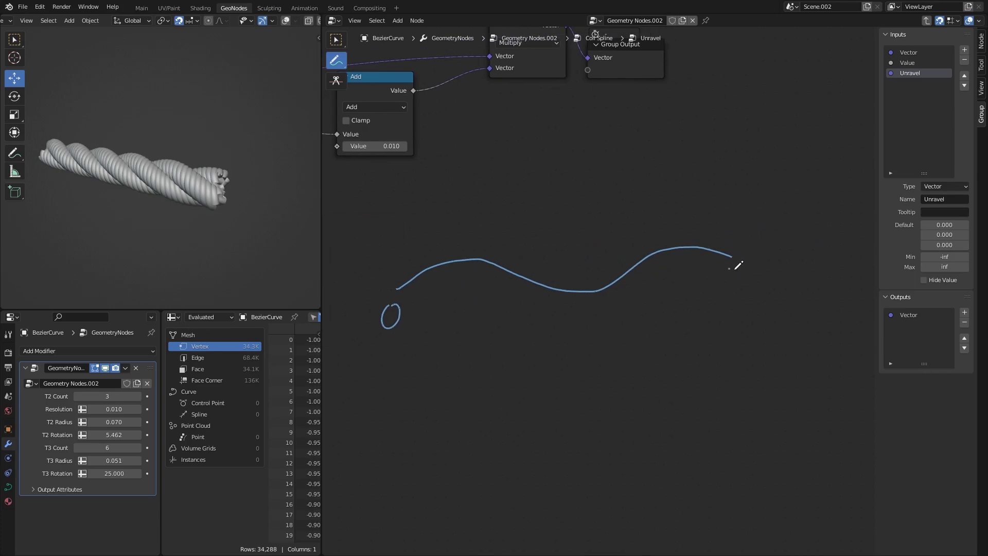
drag(728, 268, 739, 289)
mouse_move(553, 324)
mouse_down()
mouse_move(559, 337)
mouse_move(586, 343)
mouse_up()
middle_drag(548, 317, 681, 310)
middle_drag(449, 240, 478, 285)
scroll(479, 289, right, 3)
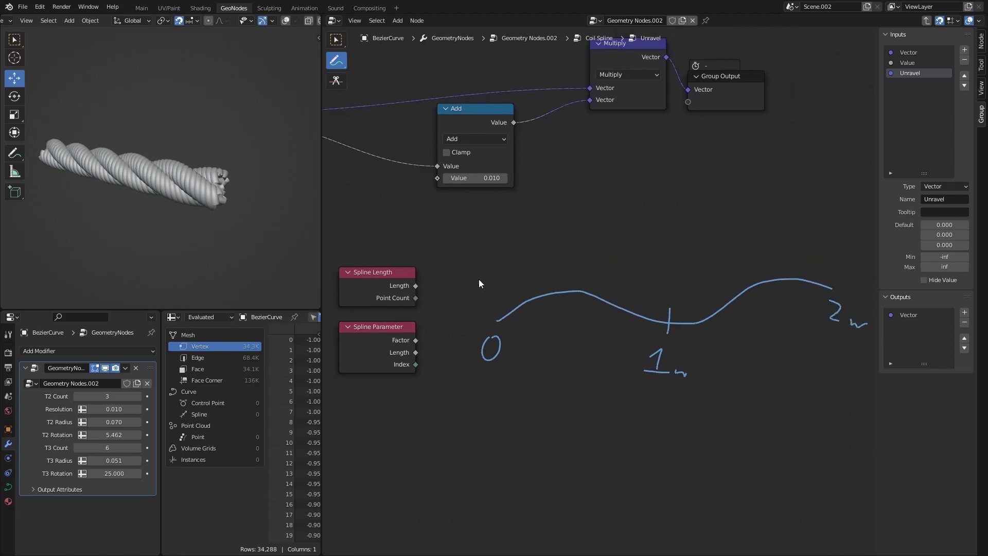
Annotate the spline length of 2 m above the start, middle and end of the sketched curve
drag(477, 275, 496, 302)
scroll(607, 276, right, 2)
scroll(607, 277, up, 1)
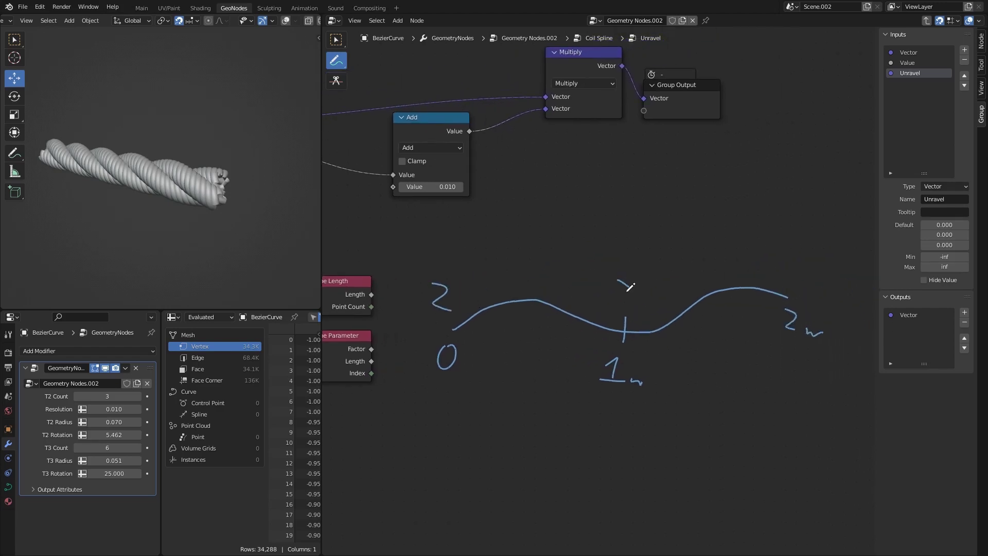
drag(627, 291, 629, 306)
drag(787, 261, 798, 279)
drag(803, 276, 813, 287)
middle_drag(596, 300, 721, 277)
scroll(455, 279, up, 1)
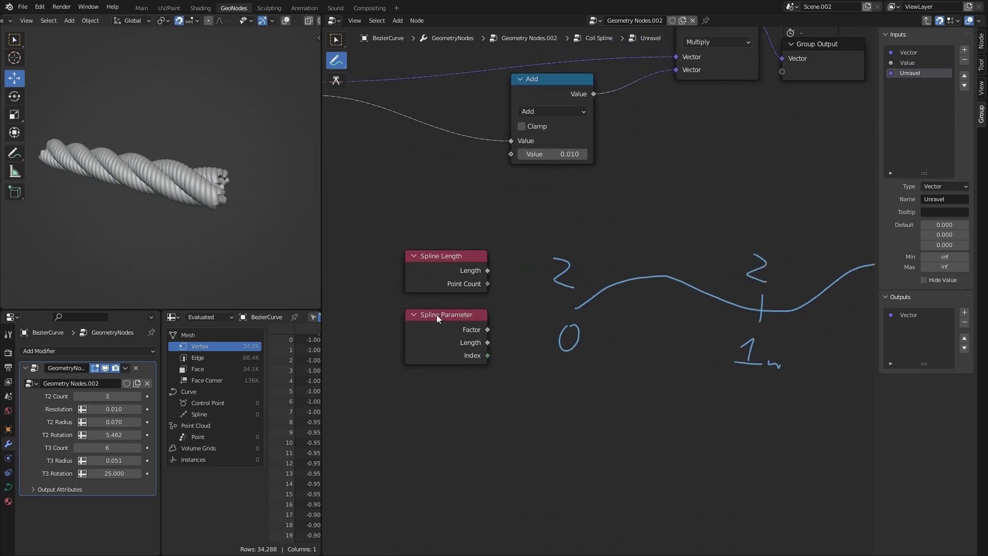
Annotate a row of factor values beneath the distances: 0 at the start, 0,5 in the middle and 1 at the end
middle_drag(486, 351, 463, 264)
drag(541, 304, 544, 305)
middle_drag(803, 299, 586, 326)
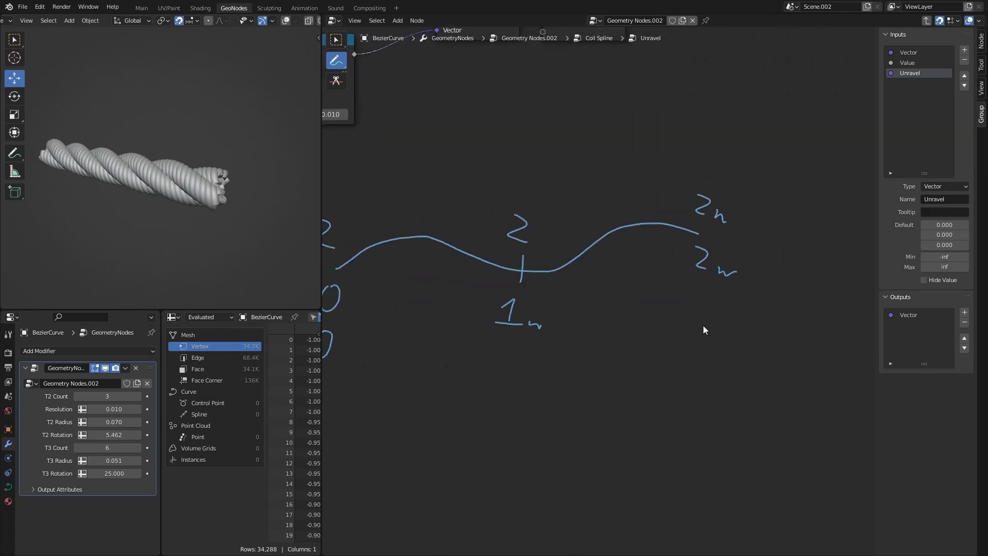
drag(714, 292, 699, 335)
middle_drag(528, 365, 598, 335)
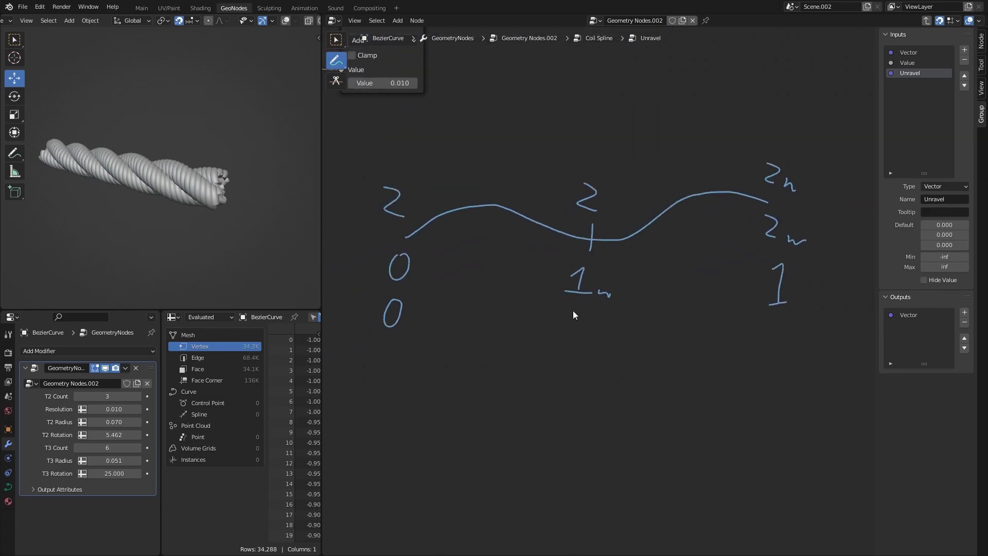
drag(576, 313, 581, 336)
middle_drag(582, 337, 609, 348)
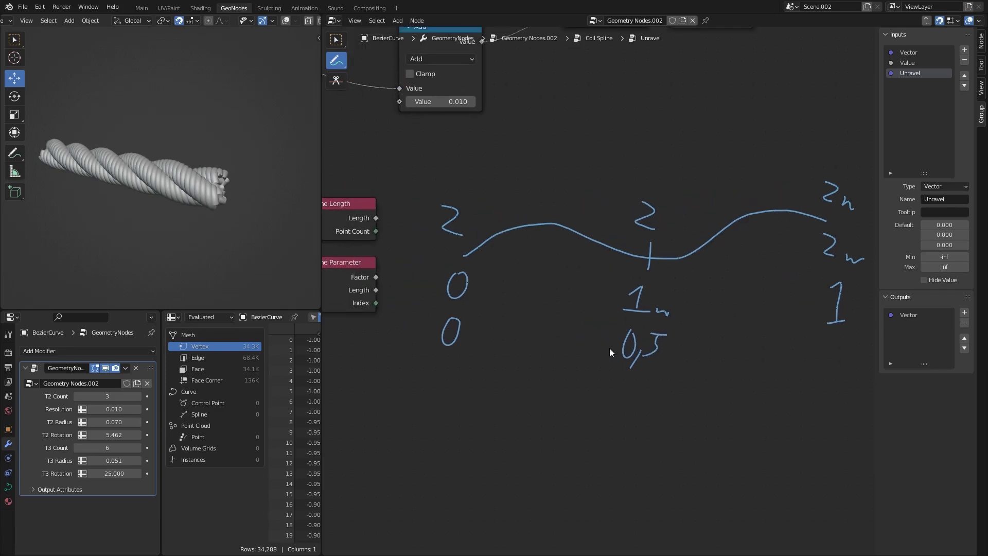
Annotate 0,5 m with an arrow near the sketched curve's end, 1,5 beneath that point, and a 0→1 note beside it
scroll(575, 306, down, 2)
scroll(537, 311, up, 2)
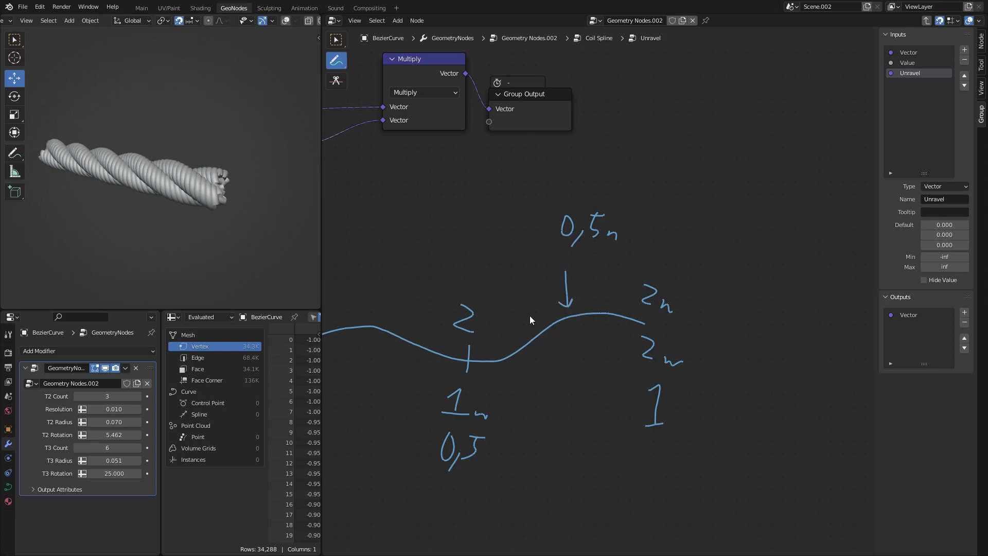
mouse_move(588, 268)
middle_down()
mouse_move(538, 280)
mouse_move(532, 269)
middle_up()
scroll(545, 254, up, 1)
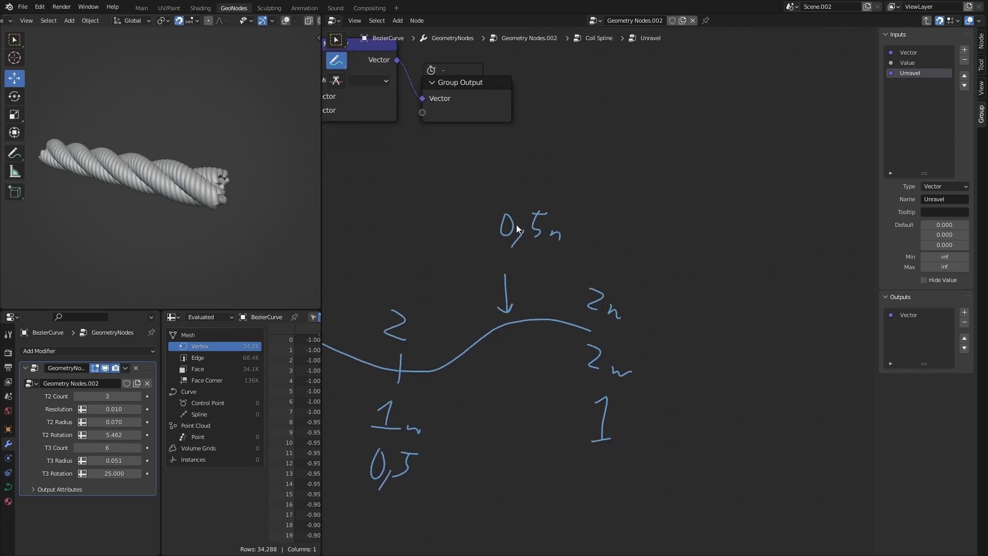
mouse_move(482, 293)
middle_down()
mouse_move(672, 250)
mouse_move(528, 272)
middle_up()
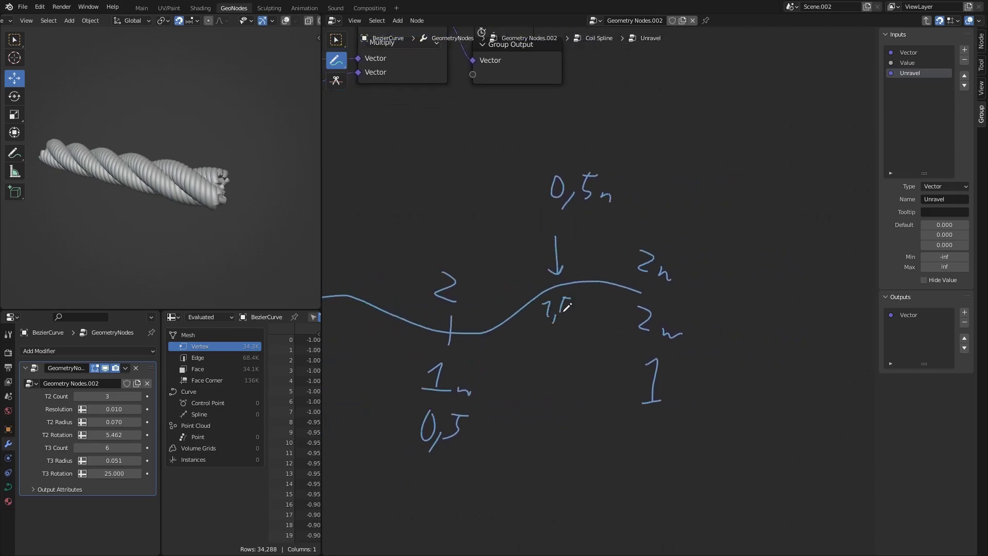
mouse_move(608, 310)
middle_down()
mouse_move(554, 328)
mouse_move(527, 352)
middle_up()
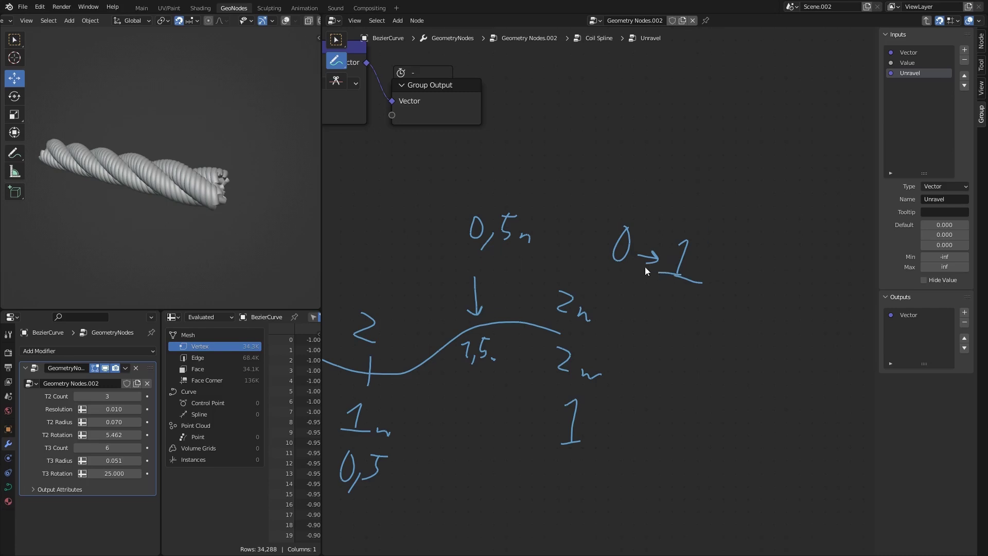
Draw an annotation arrow leading from the 0→1 note to the Add node
scroll(644, 266, down, 2)
mouse_move(644, 266)
middle_down()
mouse_move(689, 288)
mouse_move(775, 283)
middle_up()
mouse_move(776, 283)
mouse_down()
mouse_move(727, 241)
mouse_move(472, 267)
mouse_move(497, 289)
mouse_up()
middle_drag(367, 276, 499, 285)
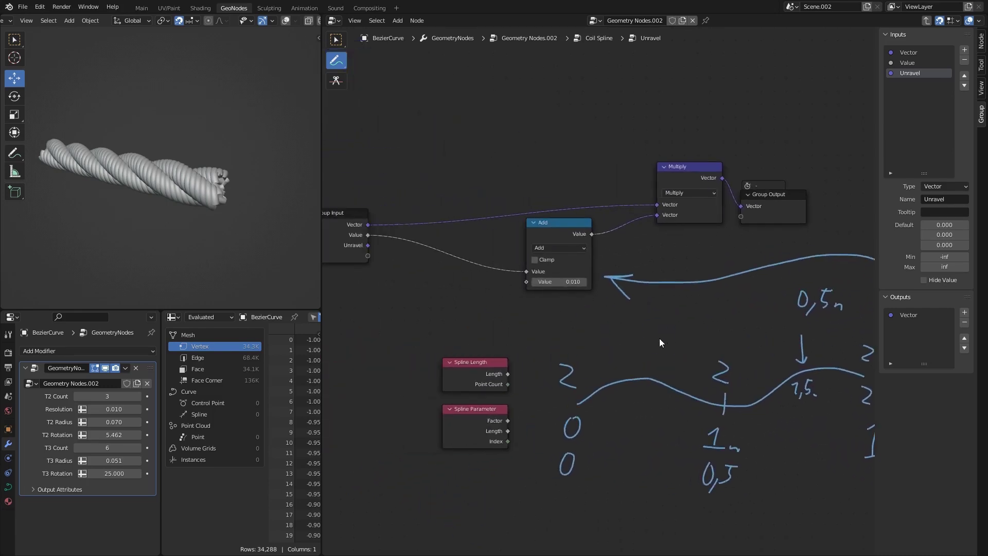
Erase all the sketched annotations from the Unravel group's node area
middle_drag(660, 342, 493, 272)
scroll(494, 272, down, 2)
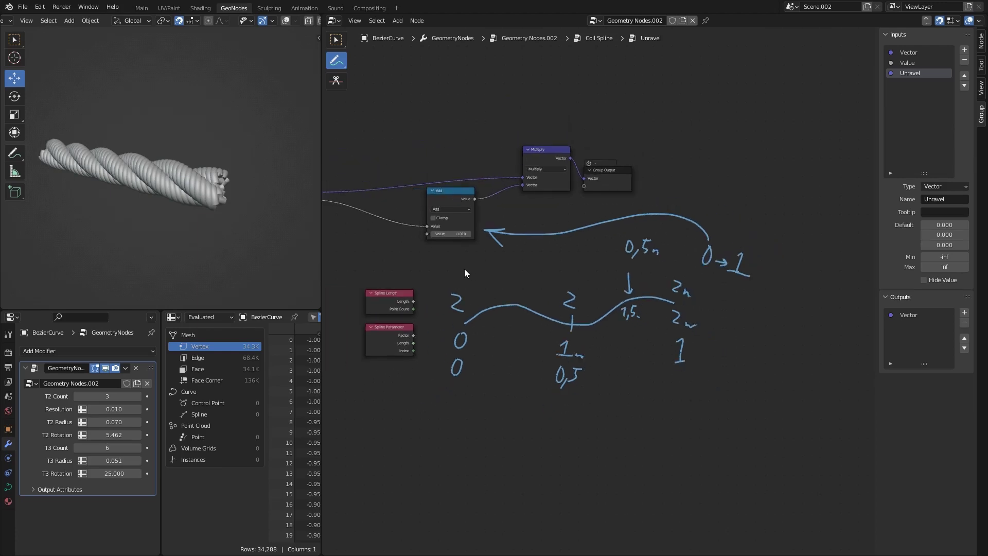
mouse_move(450, 305)
ctrl+mouse_down()
mouse_move(502, 221)
mouse_move(570, 372)
mouse_move(634, 246)
mouse_move(535, 229)
mouse_move(687, 252)
mouse_move(693, 329)
ctrl+mouse_up()
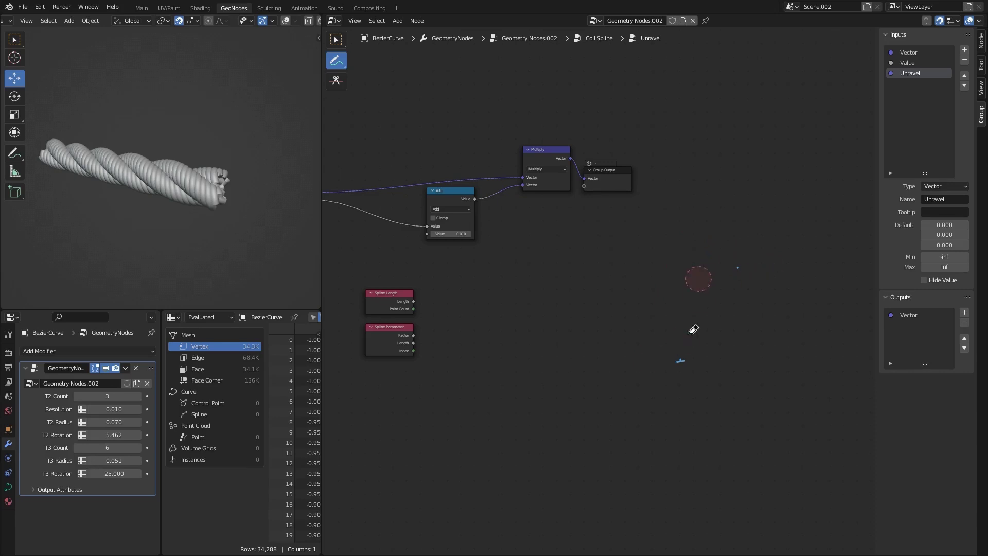
Move the Spline Length and Spline Parameter nodes together to sit beneath the Group Input
click(340, 44)
middle_drag(465, 213, 592, 211)
drag(485, 261, 595, 378)
middle_drag(595, 380, 658, 389)
key(g)
click(556, 356)
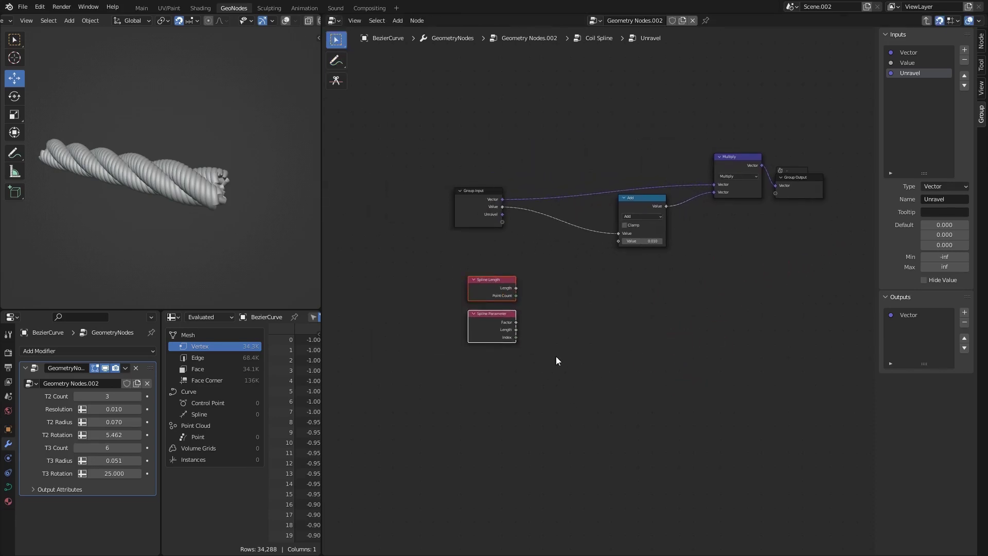
click(556, 361)
Add a Map Range node between the spline nodes and the Add node, below their row
scroll(571, 329, up, 1)
key(shift+a)
text(map)
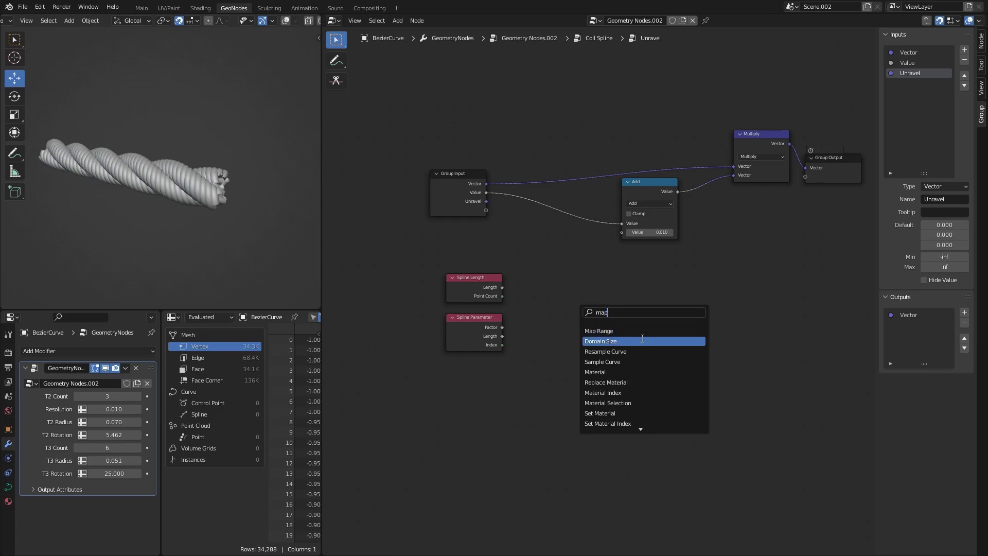
click(638, 332)
click(579, 295)
scroll(574, 293, up, 3)
middle_drag(462, 280, 529, 256)
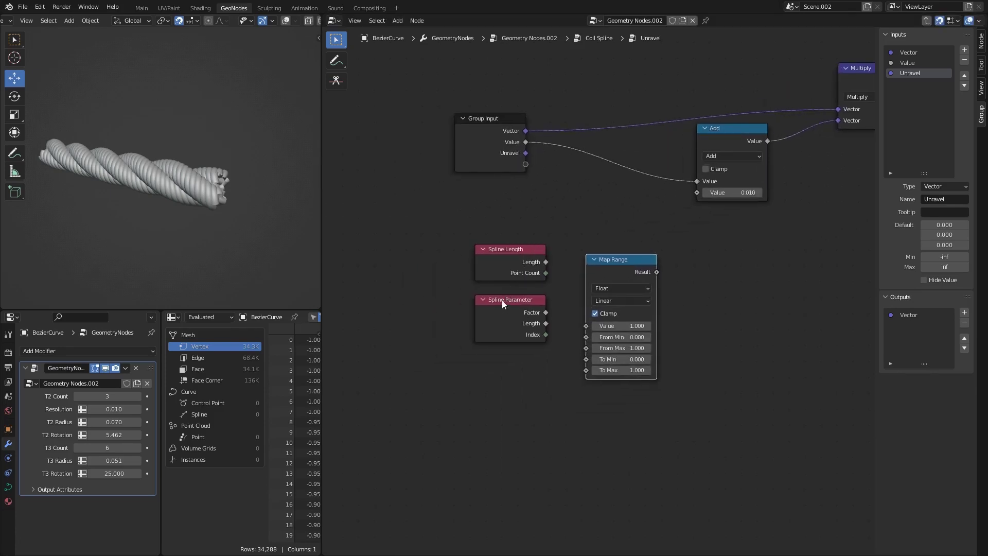
Connect the Spline Parameter's Length to the Map Range's Value, and rearrange the spline nodes so Spline Length sits lowest
scroll(502, 300, up, 1)
drag(506, 301, 485, 301)
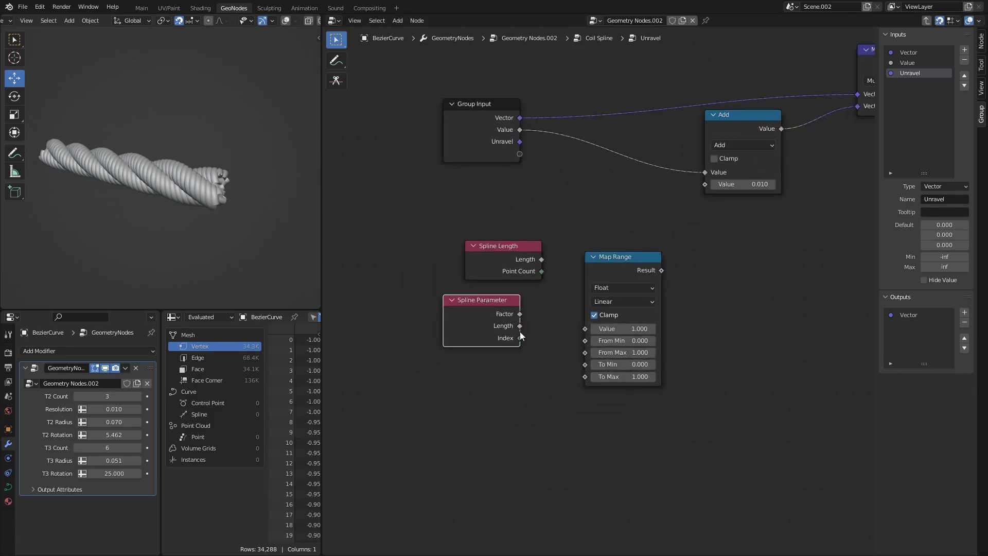
drag(563, 328, 585, 329)
drag(512, 246, 429, 375)
drag(483, 340, 451, 286)
drag(419, 376, 387, 344)
middle_drag(420, 360, 480, 336)
Add a Math node in Subtract mode beside Spline Length and connect the spline's Length to its first value
key(shift+a)
text(add)
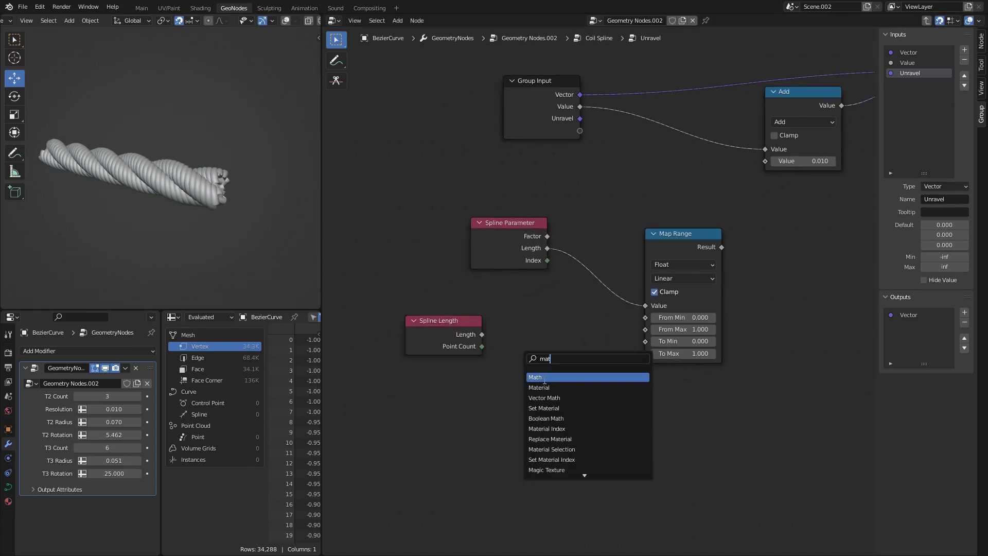
key(Return)
click(561, 362)
click(555, 406)
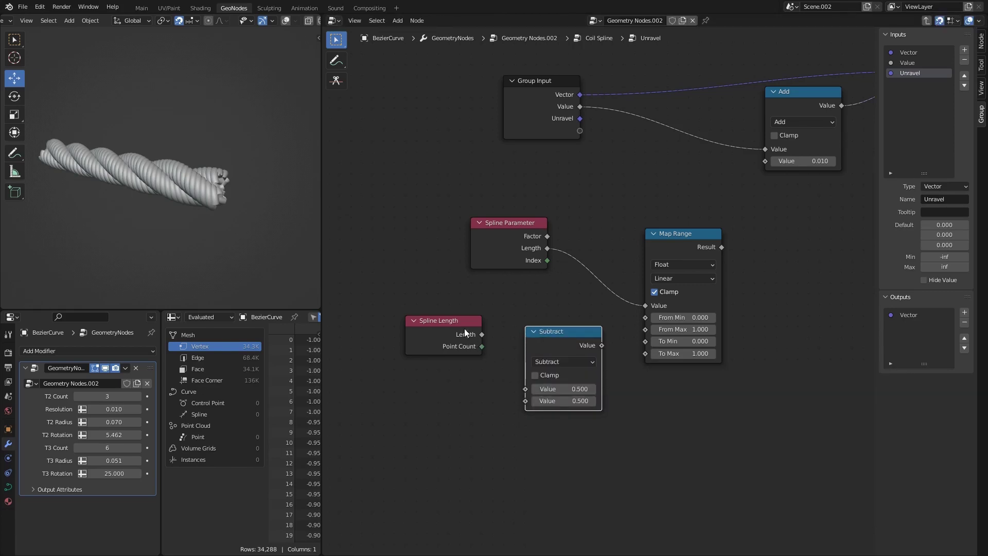
drag(475, 336, 443, 325)
drag(518, 392, 524, 389)
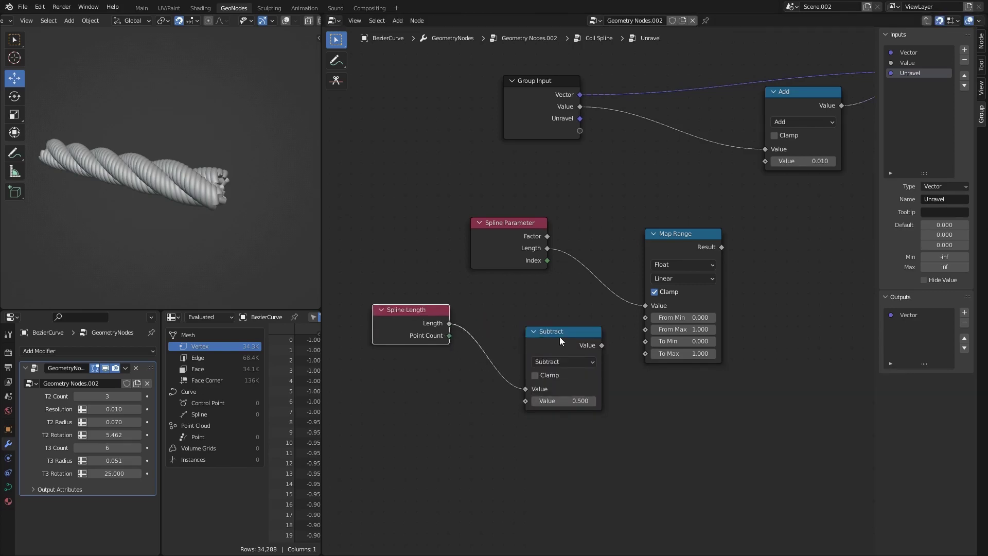
Reposition Subtract and Spline Length, connecting the spline's Length to the Map Range's From Max and the Subtract result to From Min
drag(565, 339, 555, 362)
drag(430, 317, 440, 317)
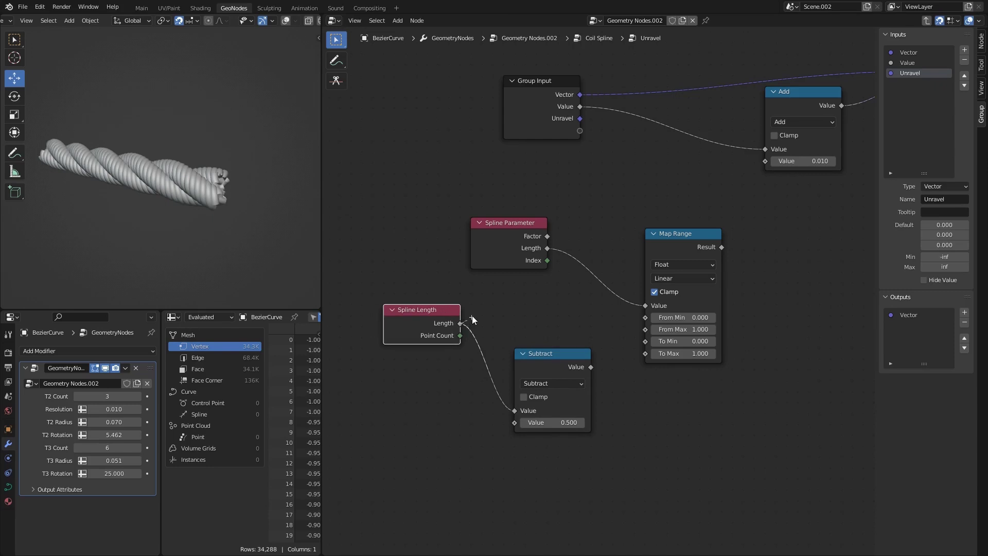
drag(590, 307, 642, 318)
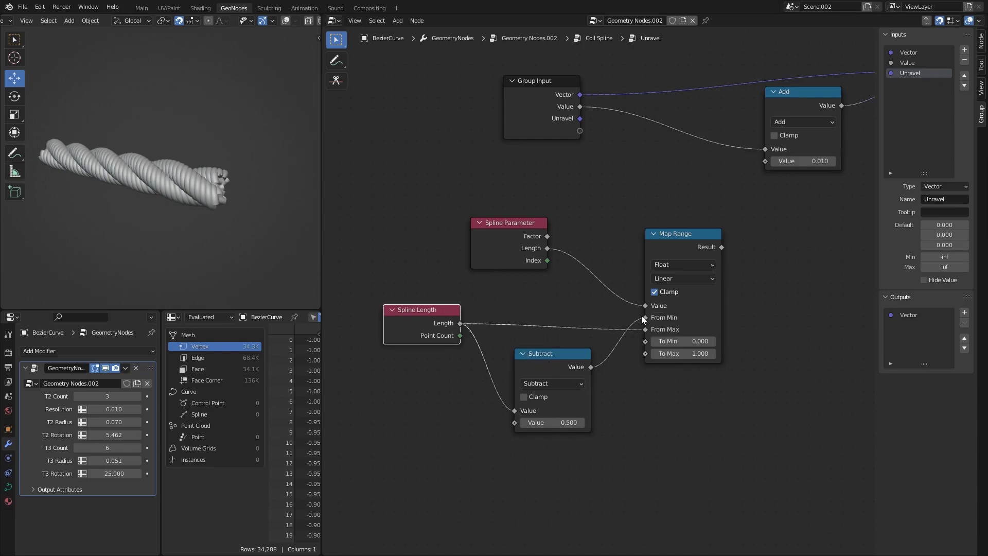
drag(431, 307, 452, 307)
Connect the Map Range's Result to the second value of the Add node
middle_drag(628, 302, 472, 353)
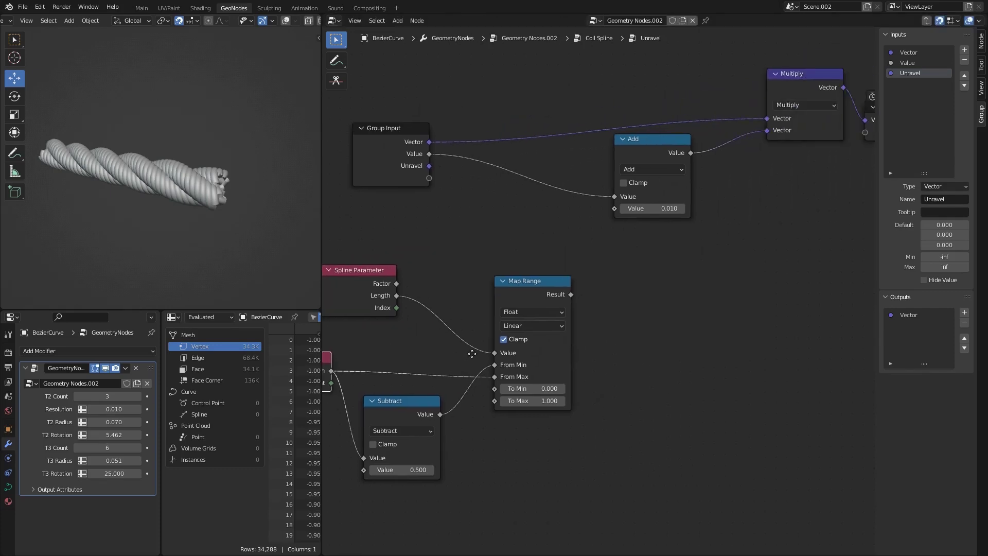
scroll(628, 328, down, 2)
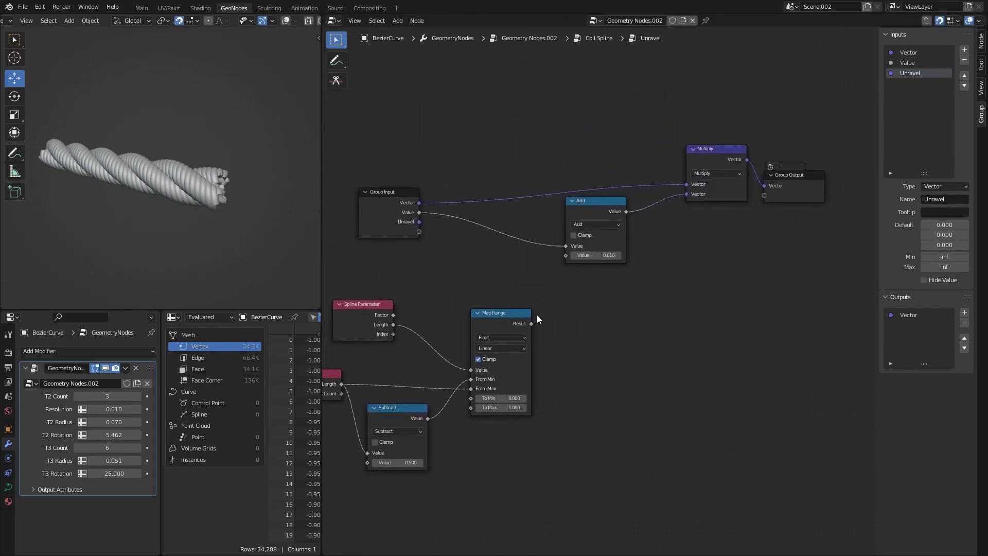
drag(563, 259, 567, 255)
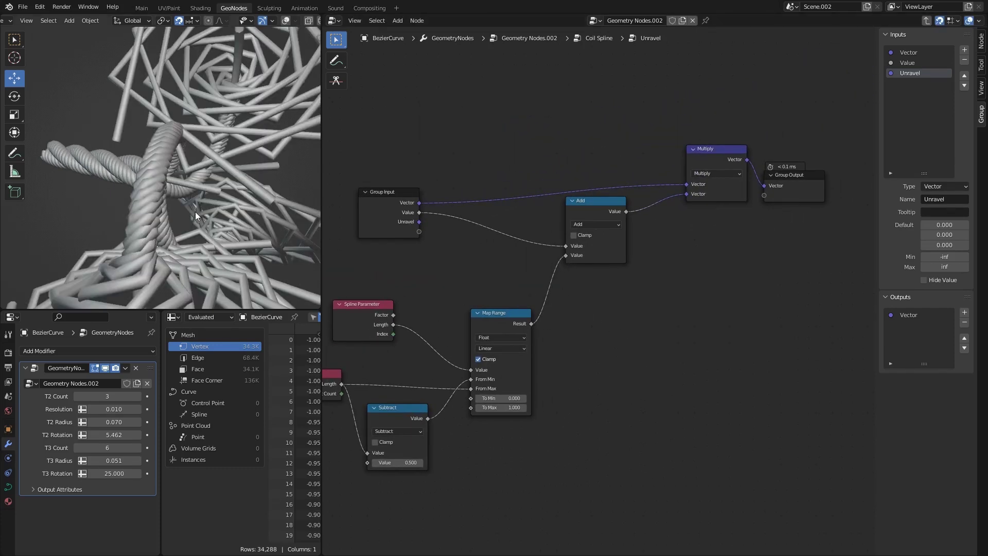
Set the Map Range's To Max to 0.170 and the value subtracted from the spline length to 1.900
scroll(199, 205, up, 1)
middle_drag(536, 385, 654, 361)
scroll(652, 364, up, 3)
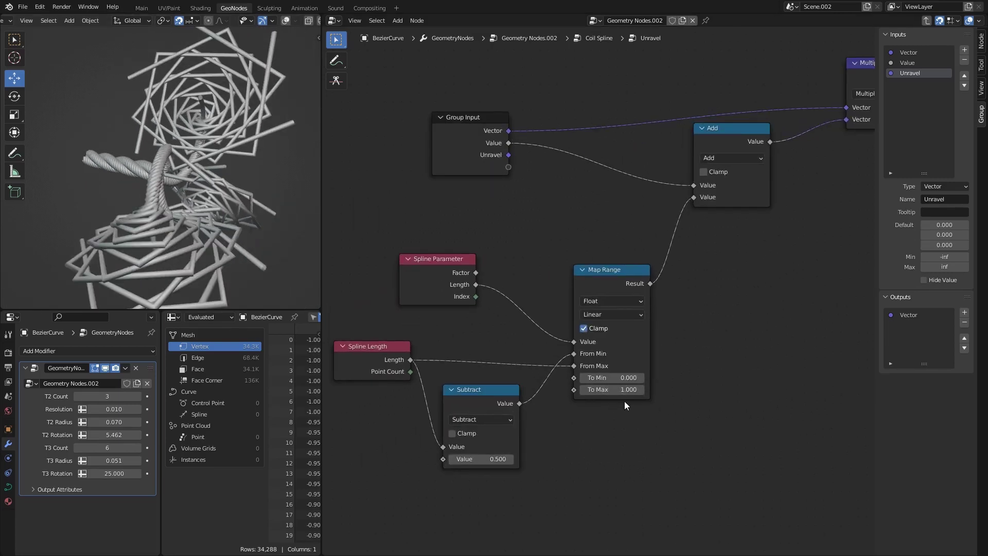
drag(622, 389, 596, 390)
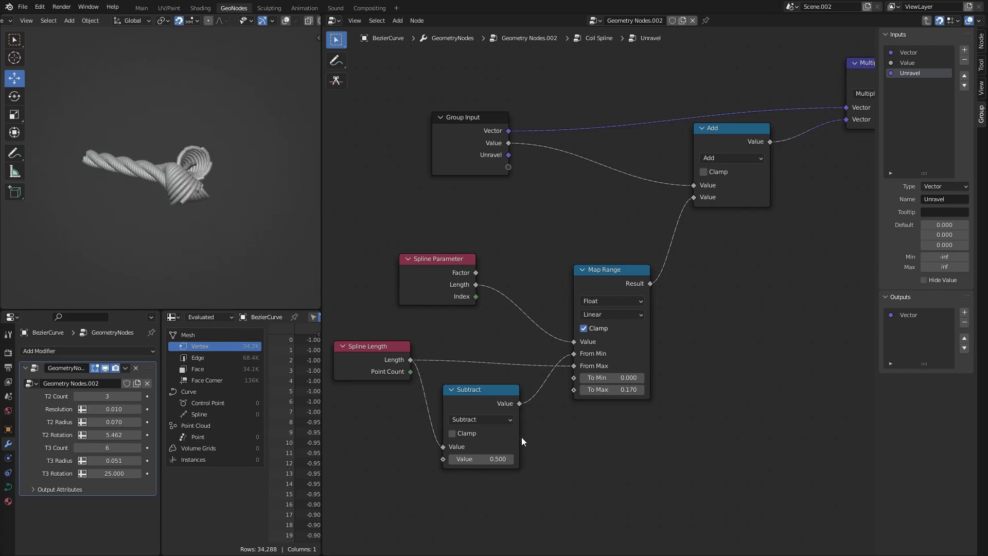
middle_drag(521, 439, 603, 356)
scroll(575, 381, up, 1)
drag(572, 382, 612, 383)
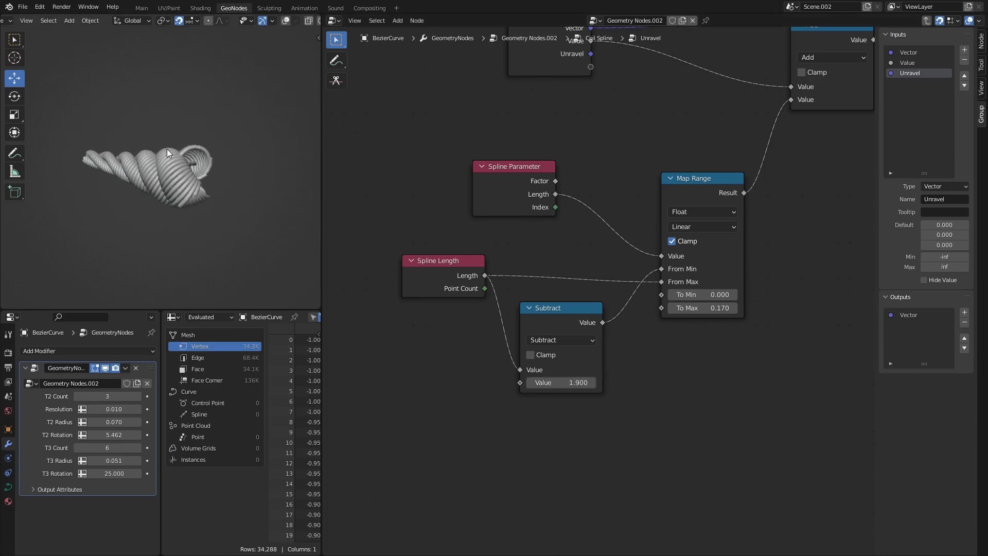
Set the modifier's T3 Count to 0 to simplify the rope to its main strands
scroll(149, 165, up, 3)
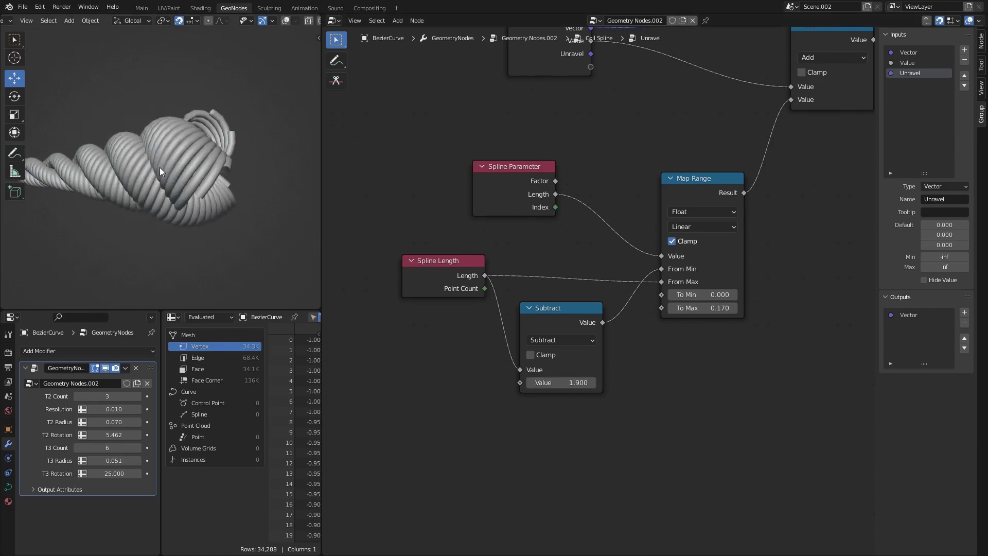
double_click(107, 446)
text(0)
key(Return)
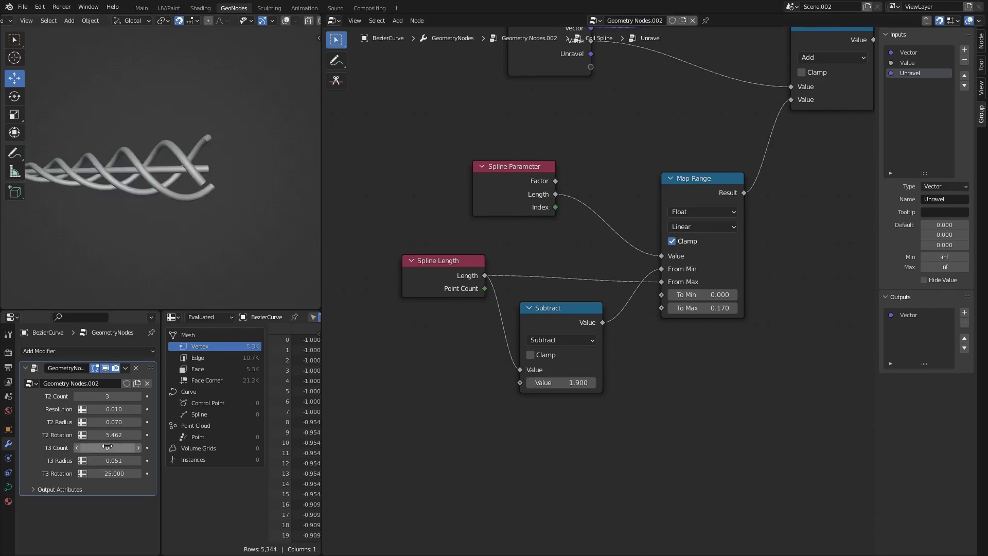
scroll(123, 198, down, 1)
shift+middle_drag(119, 185, 147, 211)
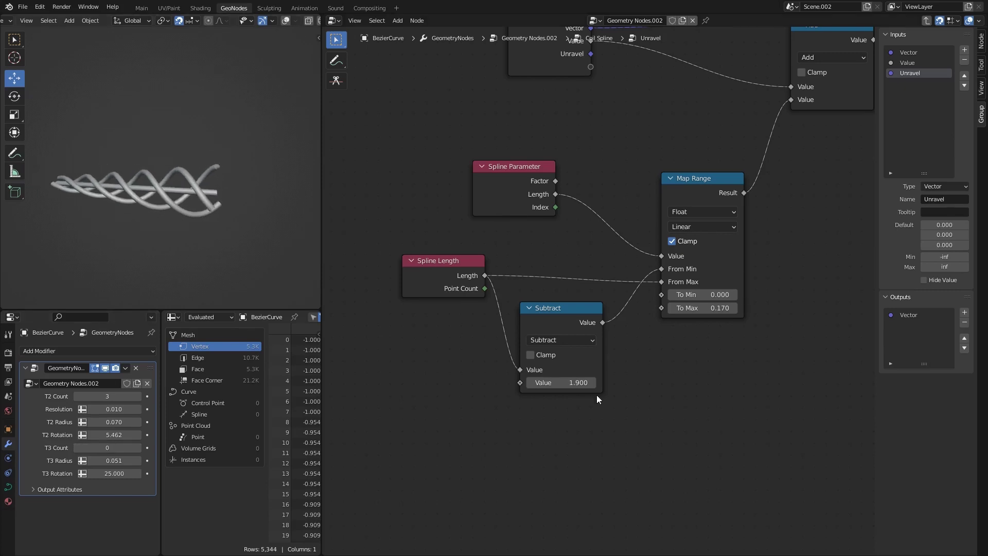
Set the Map Range's To Max to 0.490 and adjust the Subtract node's value to 1.230
mouse_move(561, 382)
mouse_down()
mouse_move(530, 382)
mouse_move(571, 382)
mouse_up()
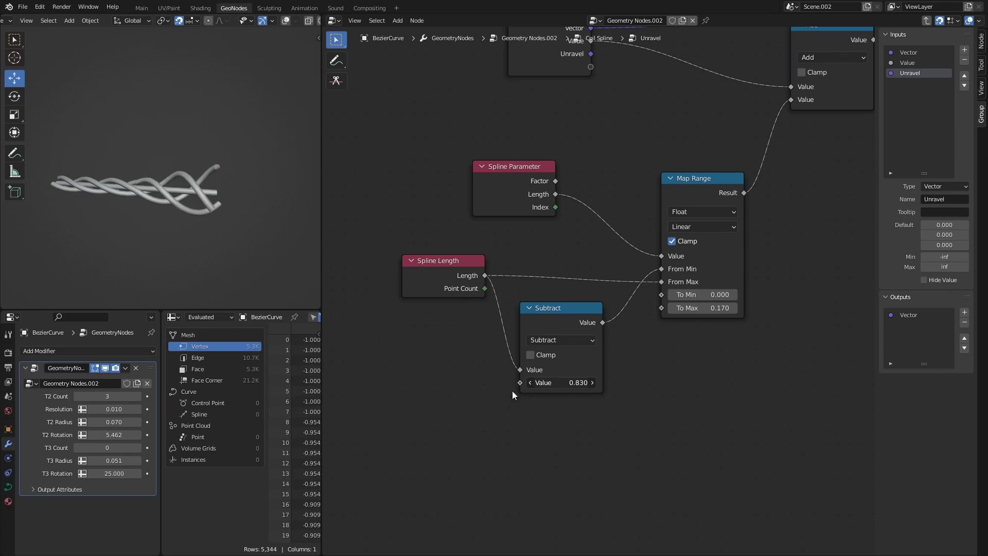
drag(715, 308, 733, 307)
drag(550, 381, 567, 382)
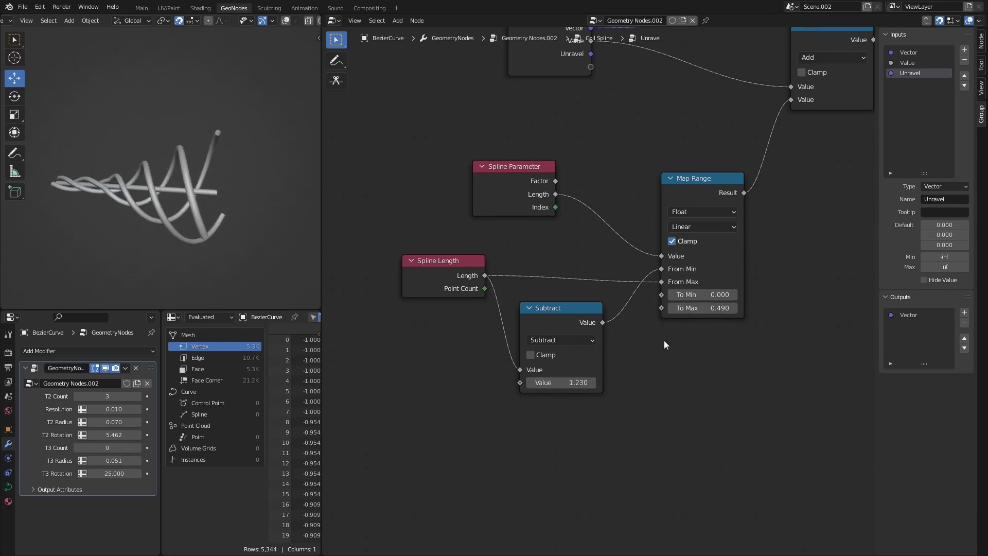
Switch to the Desmos graphing calculator and plot y = x^a with a slider for the exponent a
middle_drag(665, 344, 586, 364)
key(super)
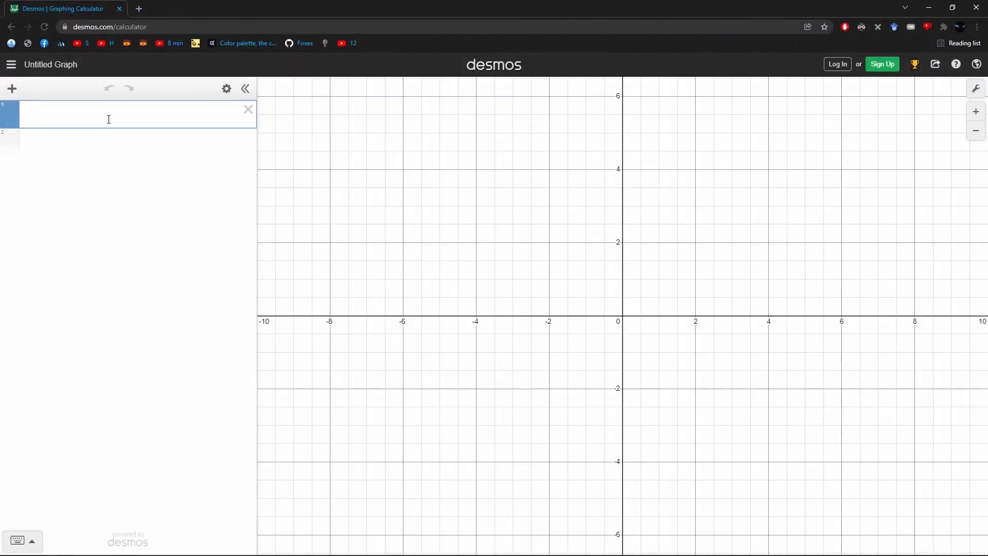
text(x)
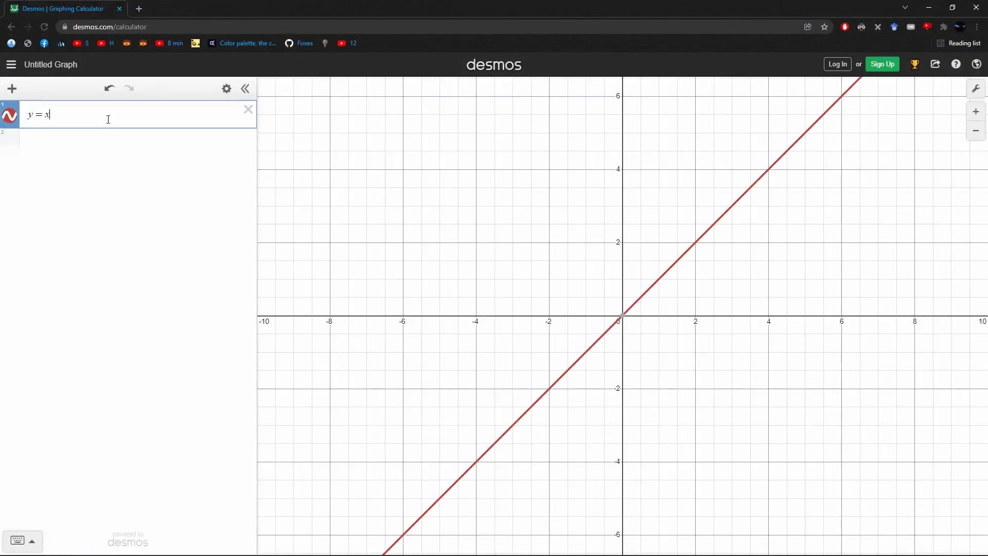
text(^a)
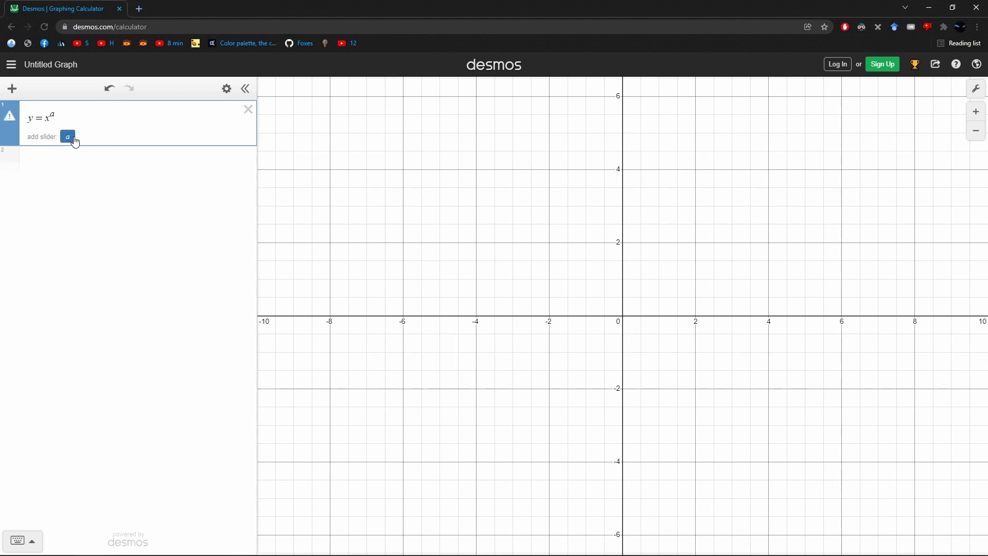
click(68, 137)
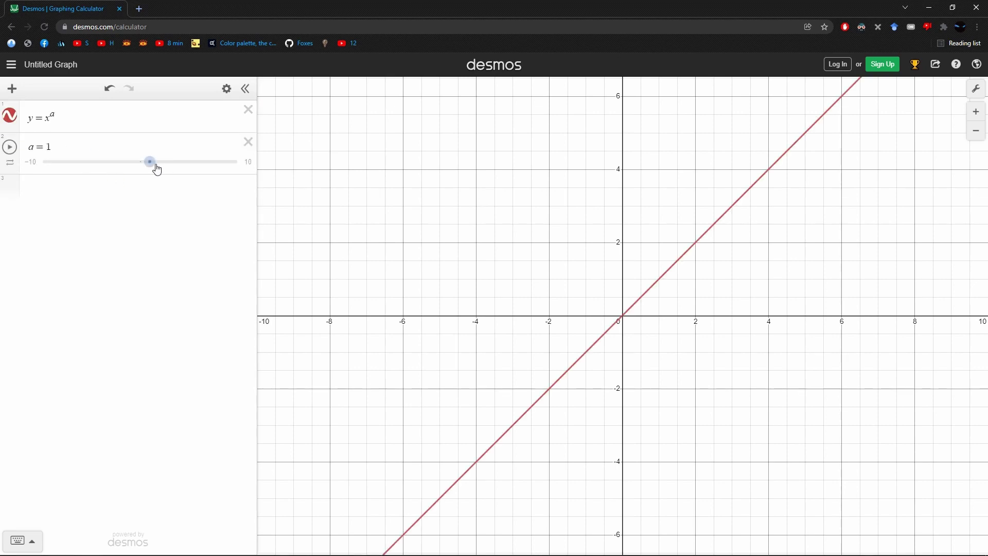
Vary the exponent a to 2.5, 4.2 and 3.6 and examine the curve's shape between 0 and 1
mouse_move(156, 167)
mouse_down()
mouse_move(170, 167)
mouse_move(149, 170)
mouse_move(164, 166)
mouse_up()
scroll(633, 268, up, 3)
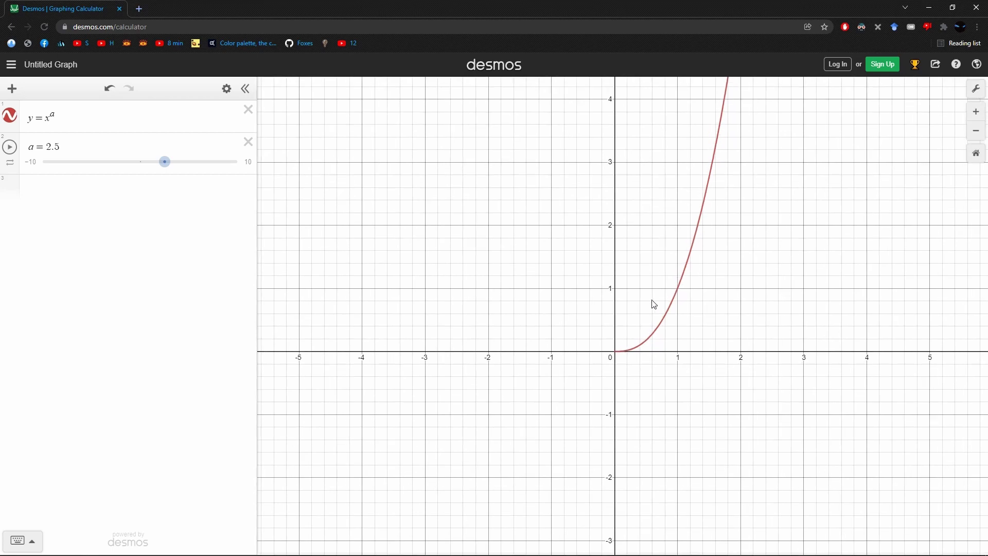
mouse_move(163, 167)
mouse_down()
mouse_move(186, 167)
mouse_move(167, 170)
mouse_move(180, 176)
mouse_up()
scroll(638, 331, up, 5)
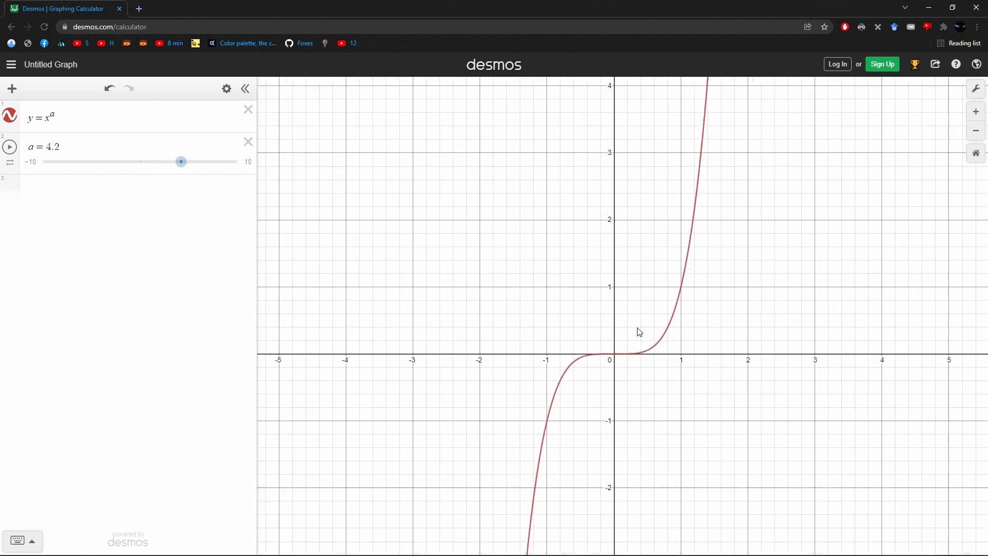
drag(698, 341, 674, 341)
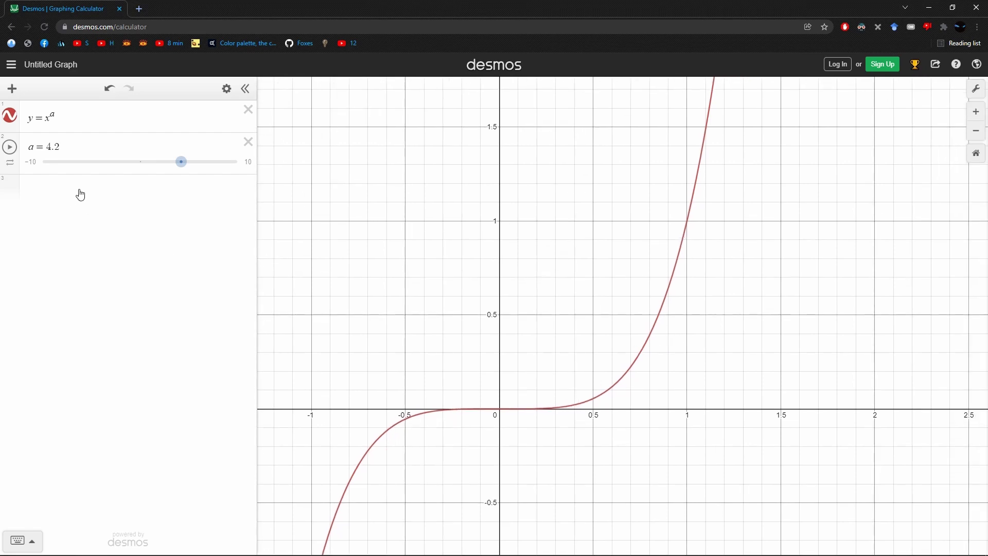
mouse_move(172, 169)
mouse_down()
mouse_move(193, 168)
mouse_move(173, 174)
mouse_up()
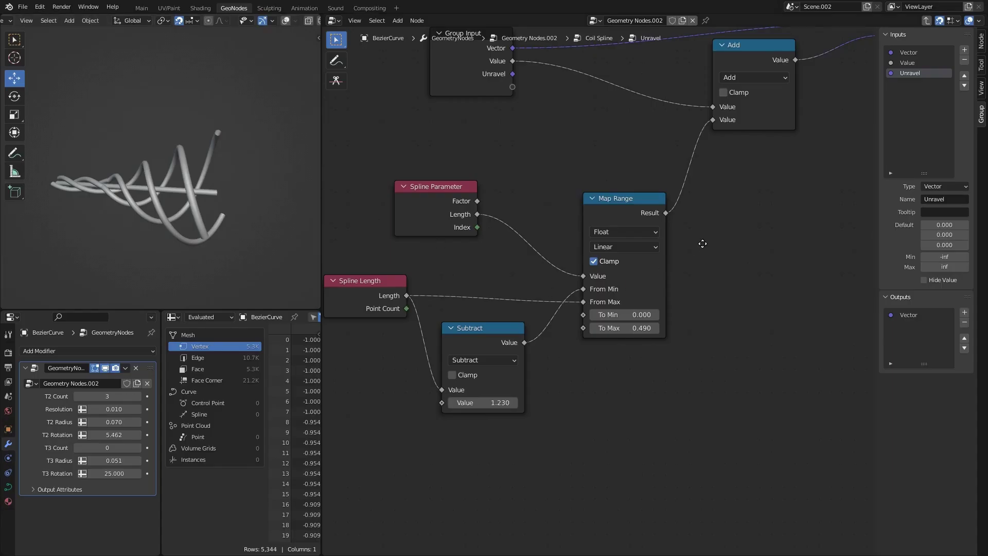
Back in Blender, move the Add, Multiply and Group Output nodes together farther from the Map Range to make room
middle_drag(702, 244, 540, 296)
scroll(600, 208, down, 5)
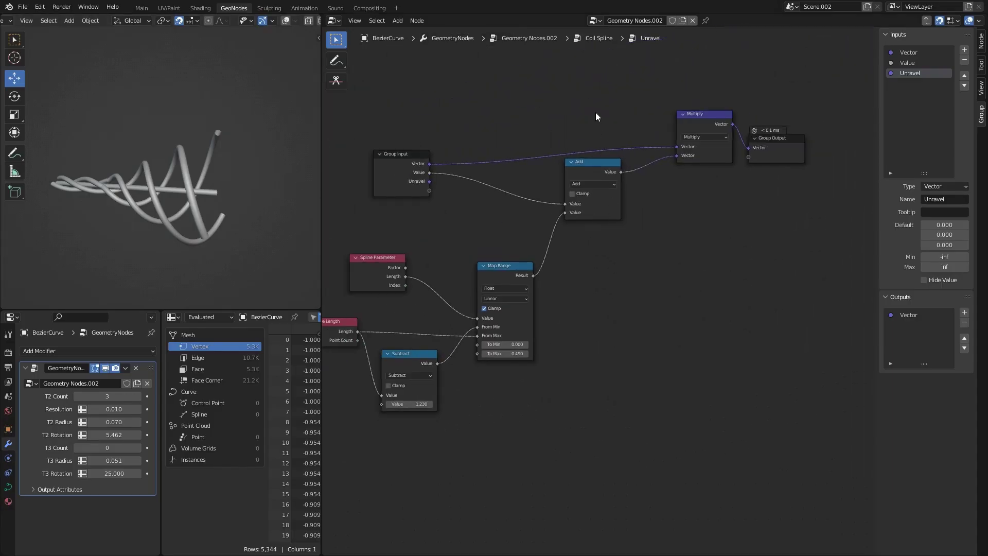
drag(596, 115, 766, 221)
key(g)
click(713, 269)
Add a Math node between the Map Range and the Add node and switch its operation to Power
scroll(590, 286, up, 1)
key(shift+a)
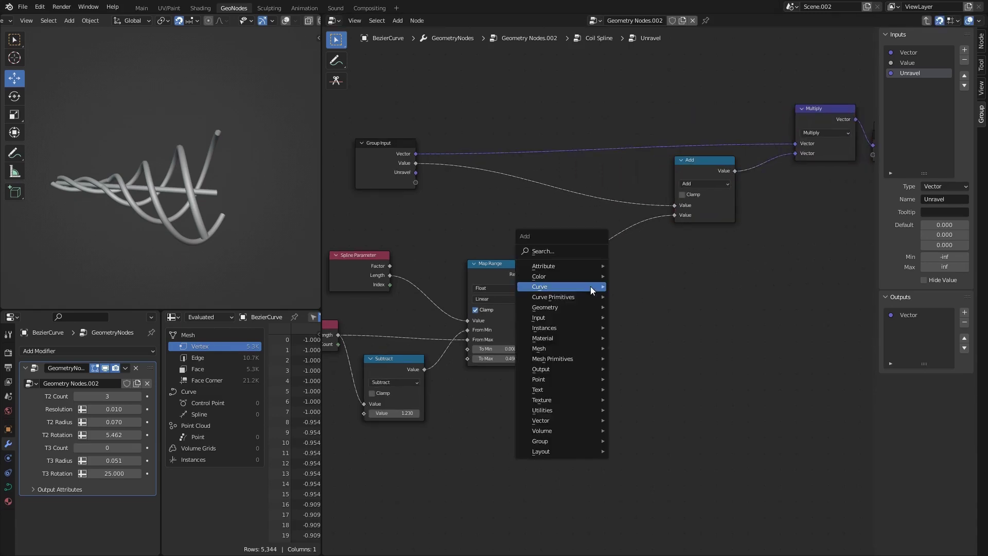
text(ma)
key(Return)
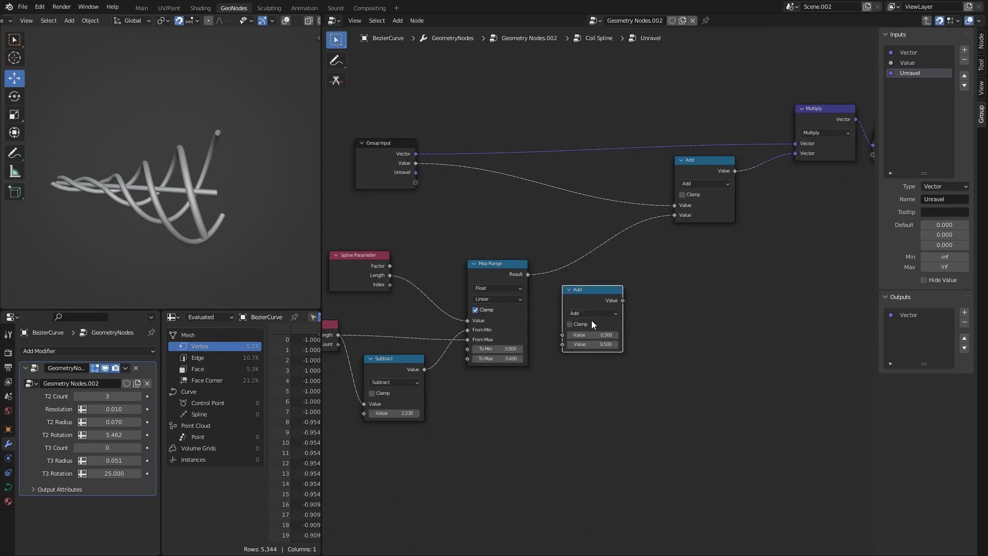
click(591, 320)
scroll(589, 320, up, 2)
click(588, 320)
click(282, 414)
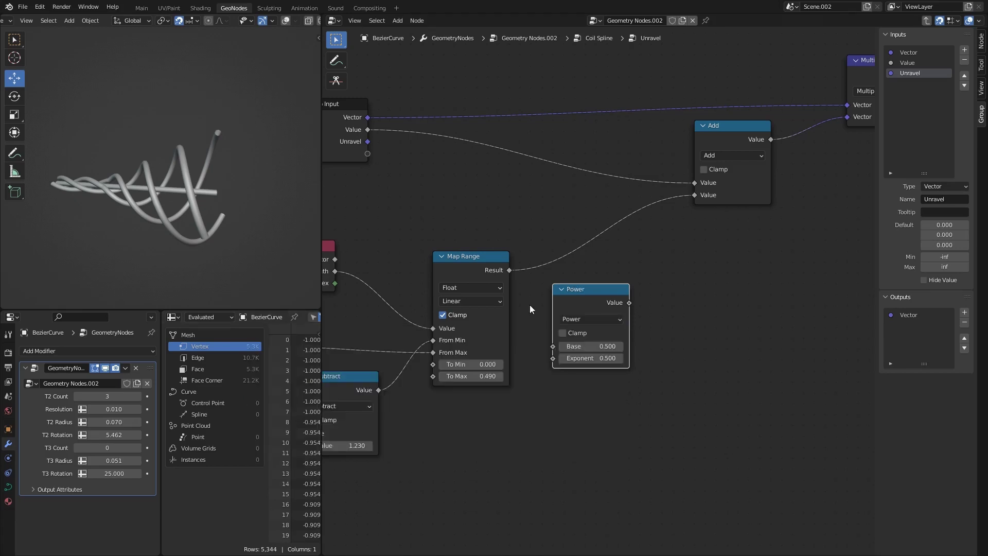
Insert the Power node into the link between Map Range and Add, and set its Exponent to 3.7
drag(582, 299, 582, 244)
middle_drag(592, 304, 624, 302)
click(624, 302)
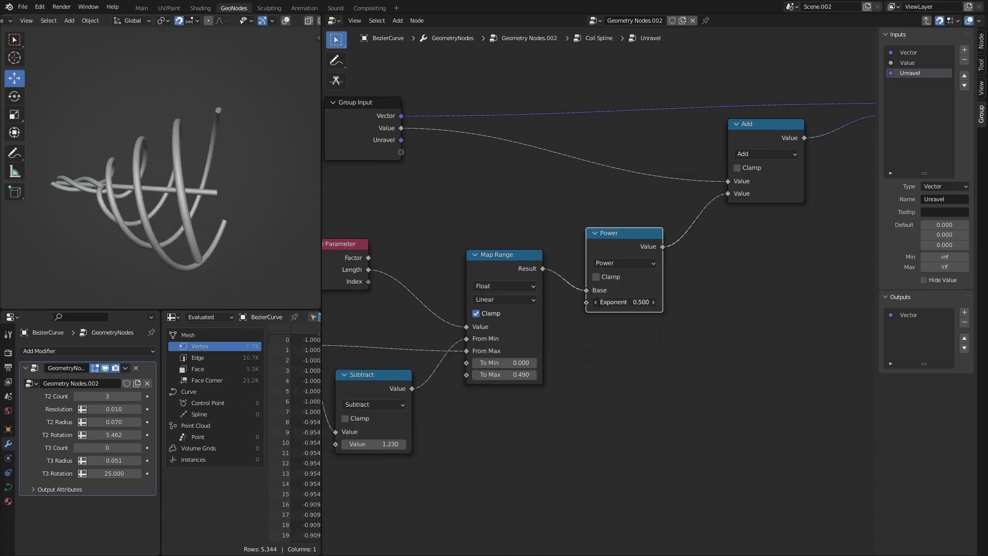
text(3.7)
key(Return)
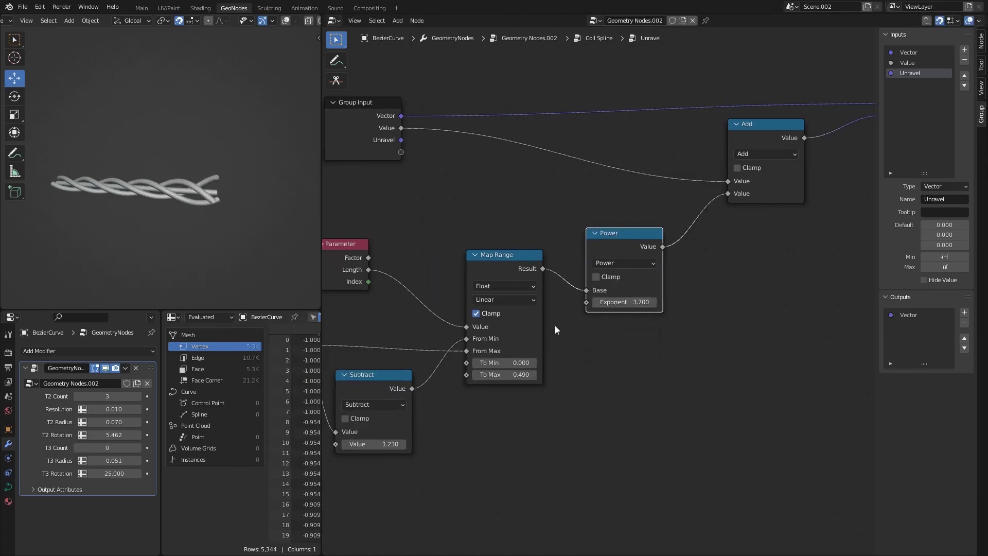
Raise the Map Range's To Max to 0.900 and inspect the flared end of the rope
middle_drag(554, 325, 684, 299)
drag(635, 348, 706, 348)
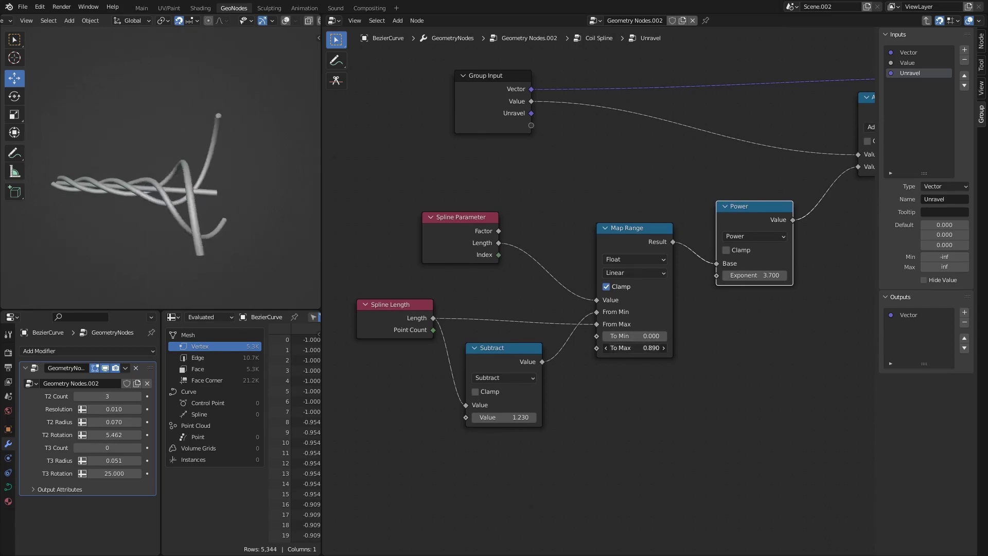
middle_drag(140, 136, 137, 275)
Set the modifier's T2 Rotation to 10, leaving the T2 Count at 3
click(105, 395)
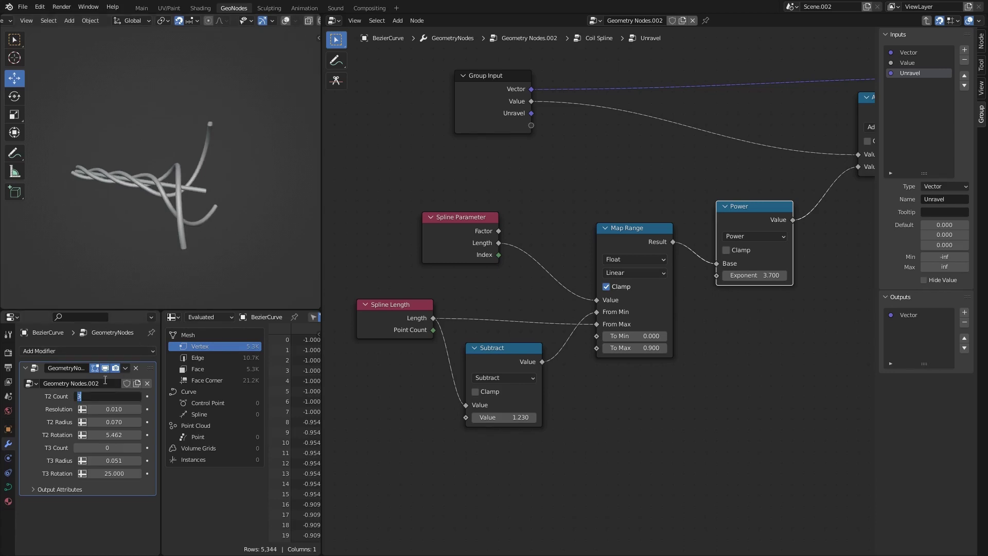
key(Return)
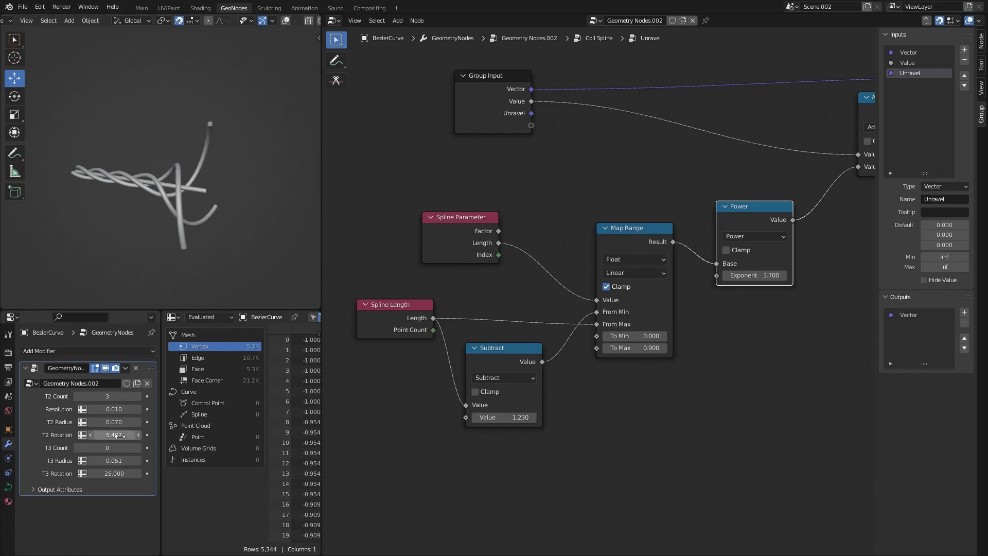
click(120, 436)
text(10)
key(Return)
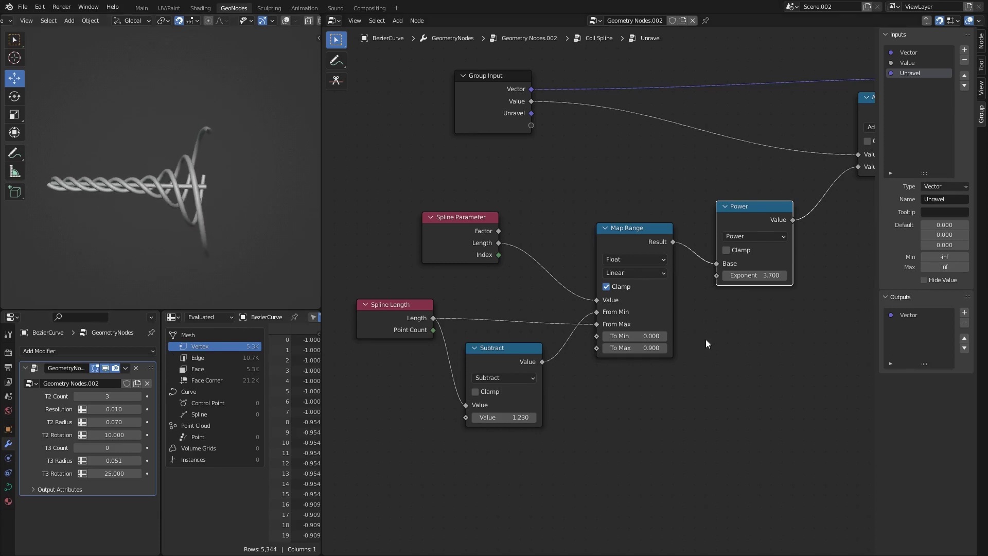
Move the Group Input node closer to the Add node, above the Map Range and Power nodes
scroll(659, 360, down, 3)
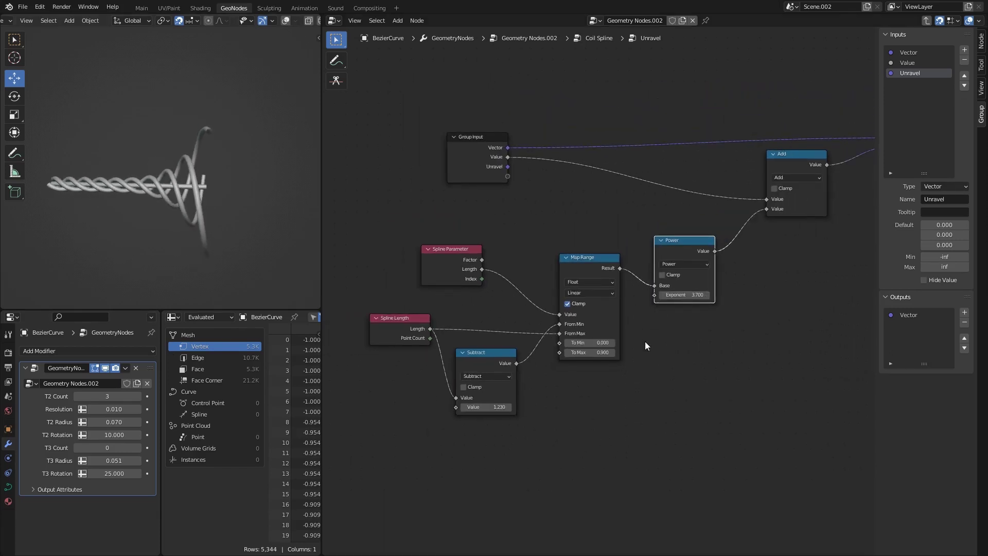
scroll(591, 300, up, 5)
scroll(587, 301, down, 5)
middle_drag(439, 299, 529, 305)
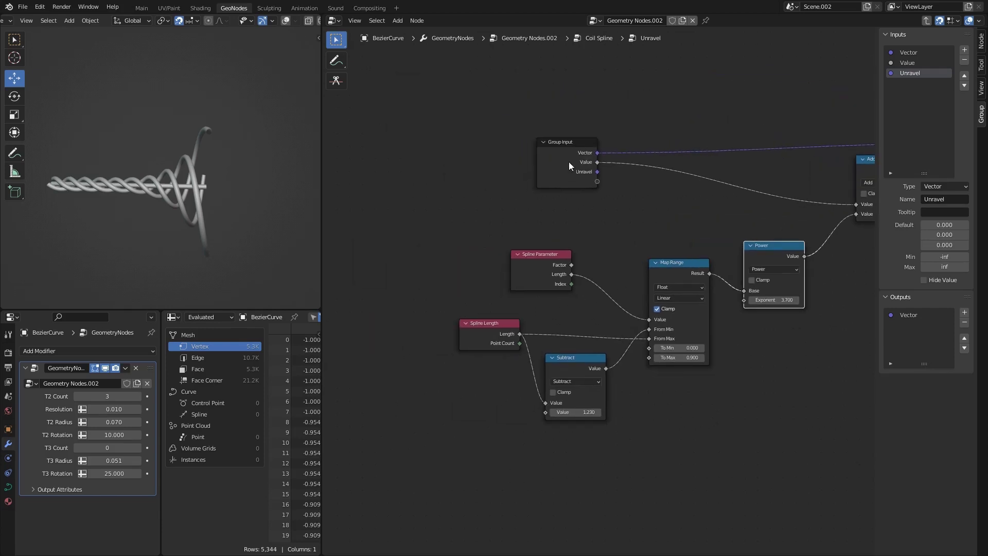
click(566, 143)
key(g)
click(668, 200)
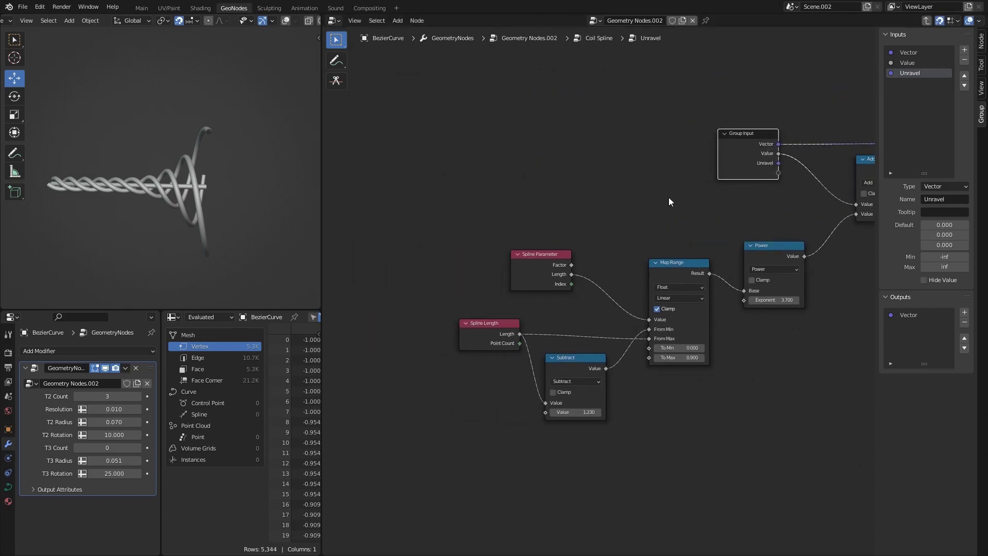
Duplicate the Group Input node and place the copy beside the Spline Length node
middle_drag(611, 213, 709, 192)
key(shift+d)
click(966, 334)
key(g)
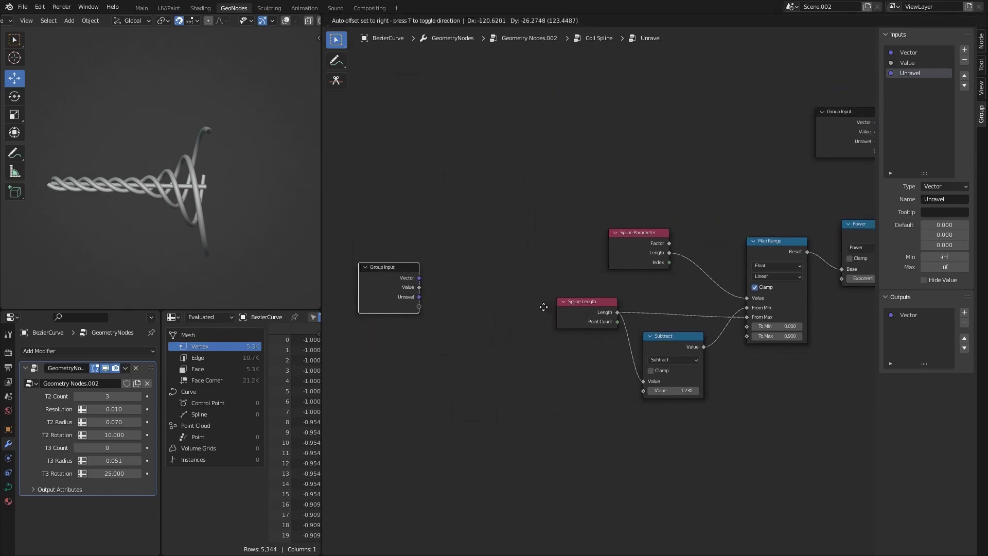
click(534, 323)
middle_drag(518, 332, 584, 292)
scroll(584, 289, up, 1)
key(shift+a)
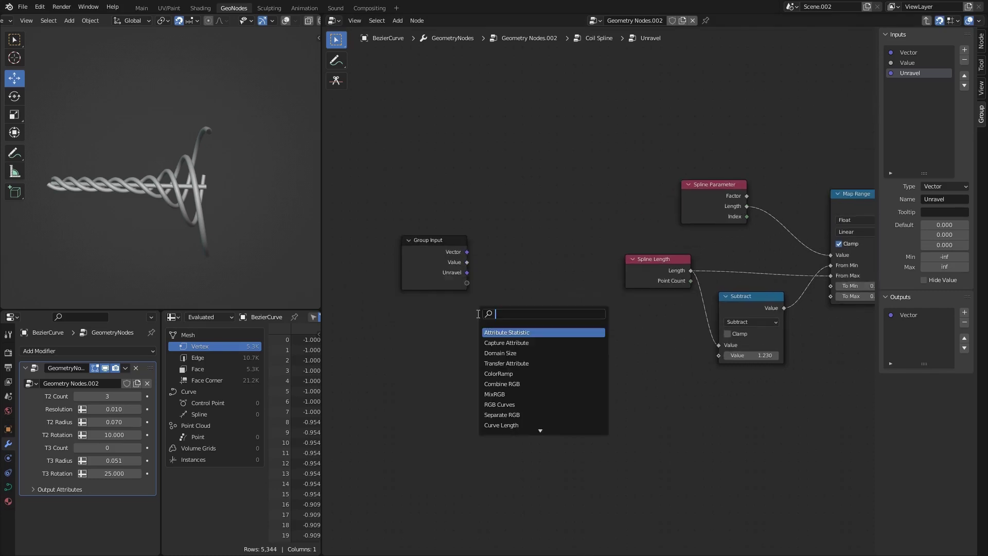
text(sepe)
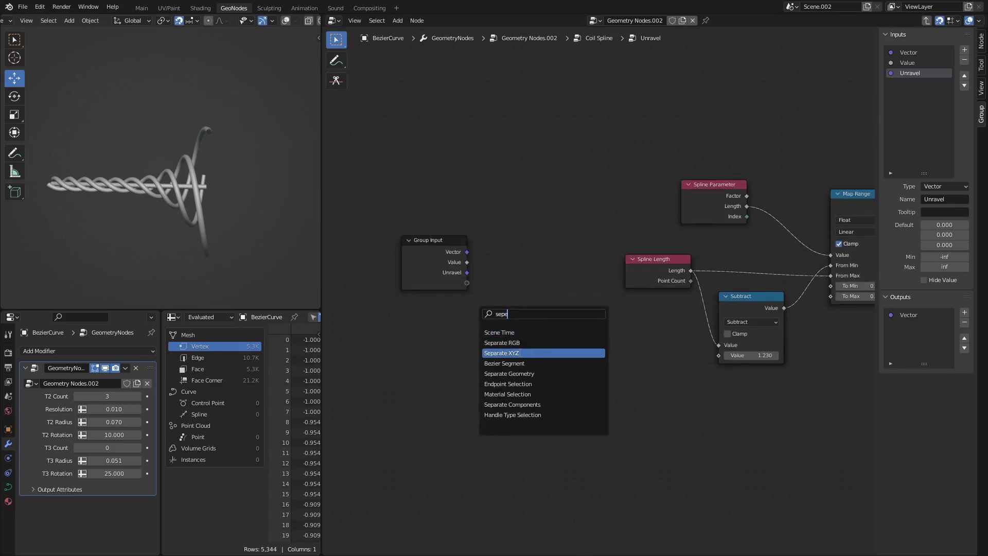
click(503, 344)
click(506, 294)
drag(454, 251, 419, 267)
key(ctrl+z)
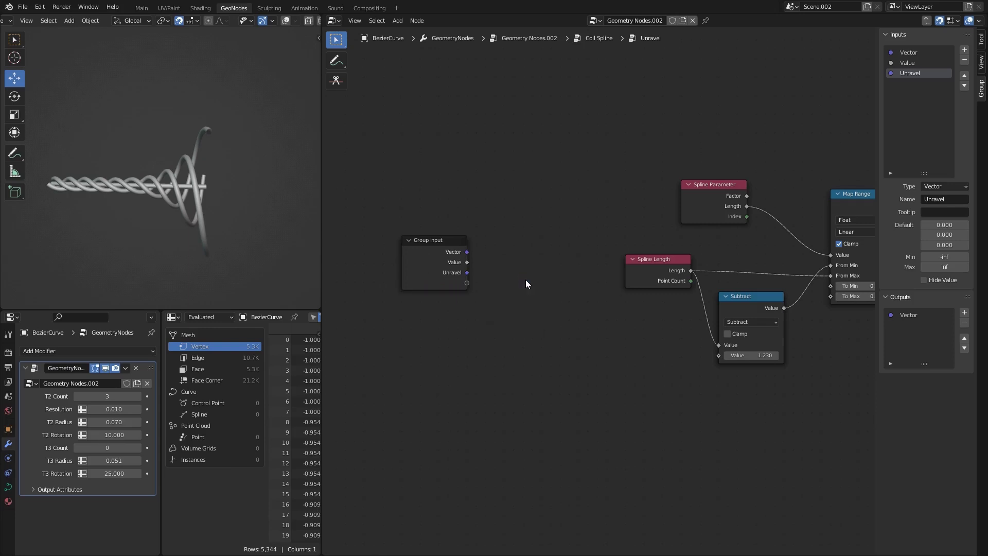
Add a Separate XYZ node beside the duplicated Group Input, and shift that Group Input away to make room
key(shift+a)
text(s)
text(epa)
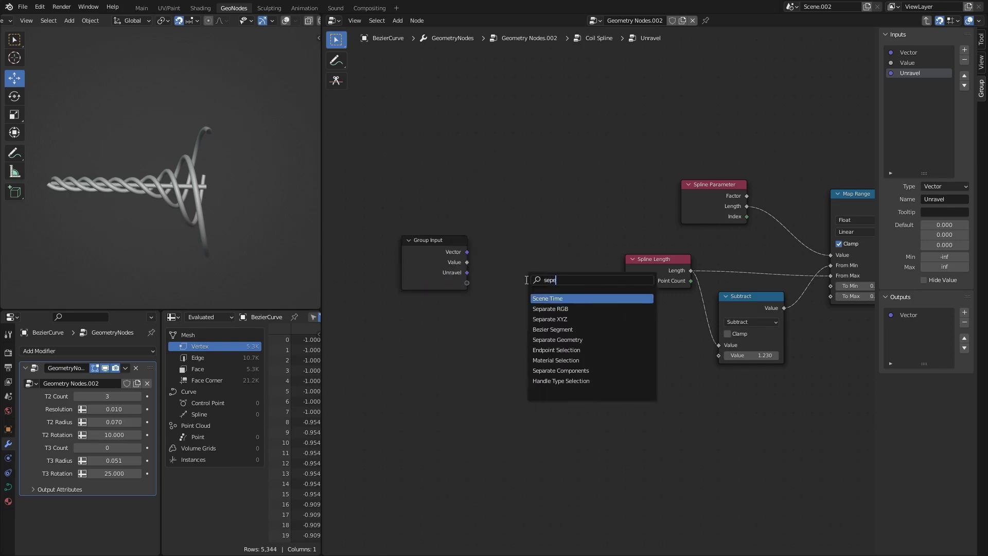
click(539, 308)
drag(444, 254, 432, 302)
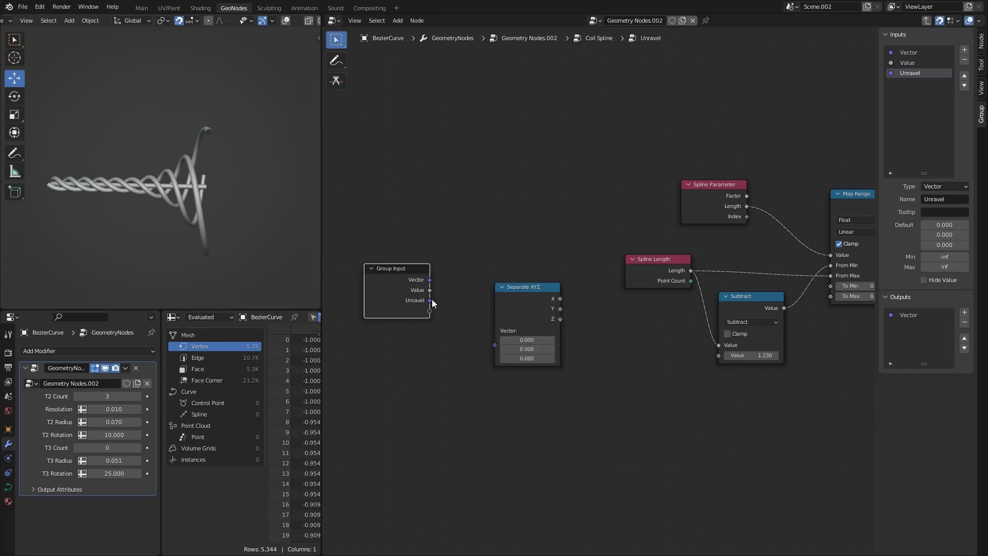
Connect the duplicated Group Input's Unravel to Separate XYZ, and feed its X output into the Subtract node's second Value
drag(489, 346, 495, 344)
drag(521, 297, 496, 269)
middle_drag(528, 272, 487, 270)
scroll(468, 270, up, 1)
drag(470, 265, 687, 373)
drag(444, 273, 468, 320)
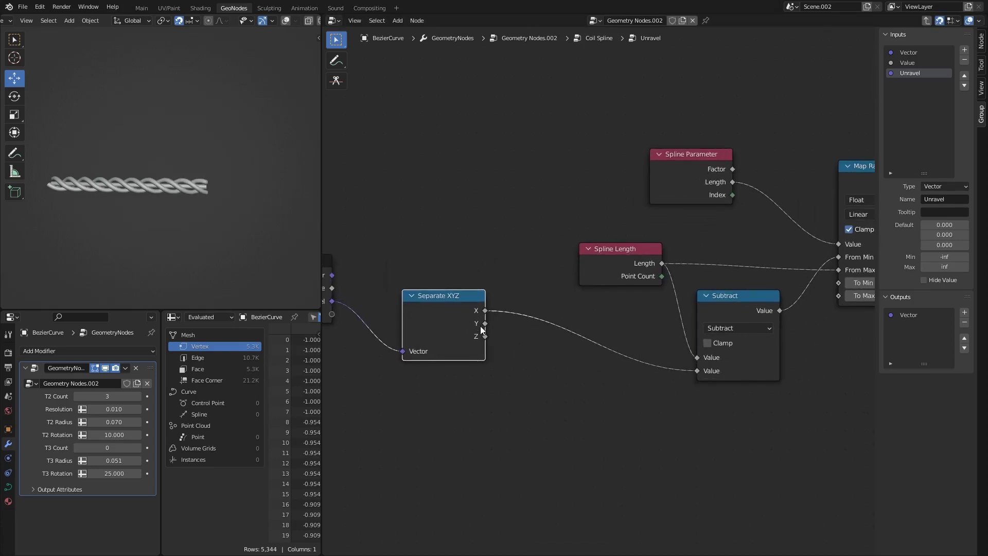
Move the Spline Parameter, Spline Length and Subtract nodes together up, away from the Map Range node
scroll(486, 324, down, 2)
middle_drag(559, 316, 422, 313)
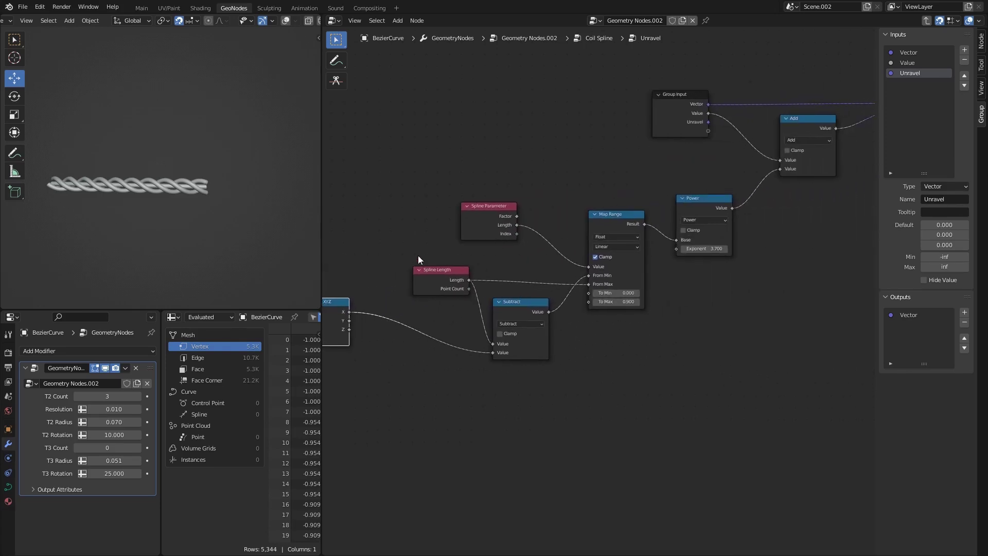
drag(420, 256, 513, 353)
drag(420, 172, 546, 364)
key(g)
click(535, 303)
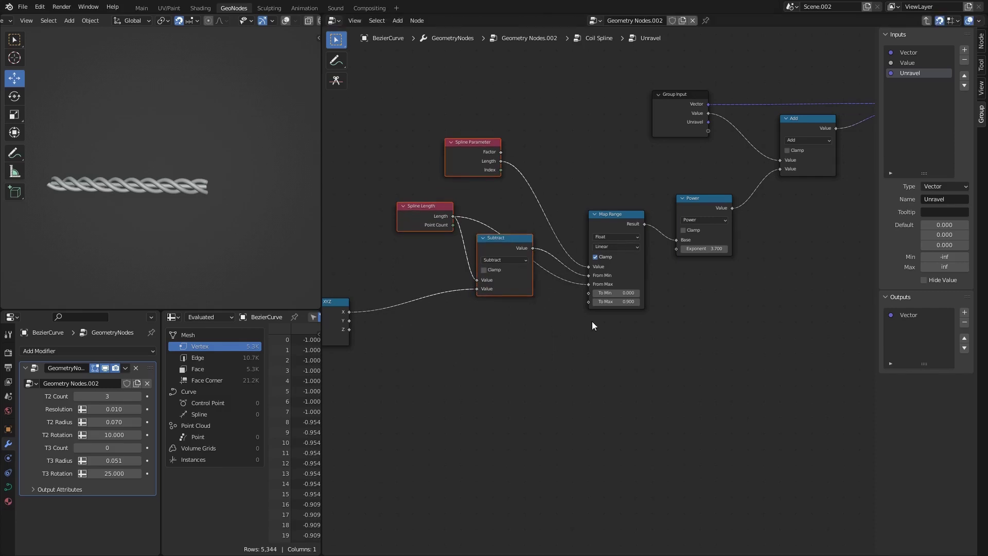
Move the duplicated Group Input and Separate XYZ nodes together, closer to the Subtract node
scroll(509, 305, up, 2)
middle_drag(509, 305, 777, 310)
scroll(776, 310, down, 1)
drag(654, 390, 448, 267)
key(g)
click(566, 280)
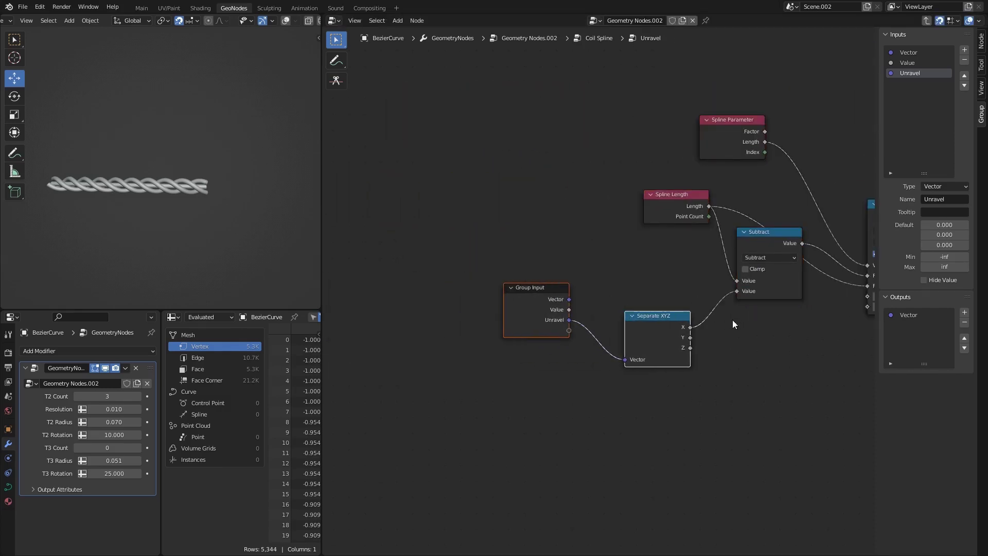
Connect the Y output of Separate XYZ to the Map Range's To Max
middle_drag(732, 325, 509, 341)
scroll(509, 341, up, 1)
drag(508, 341, 658, 309)
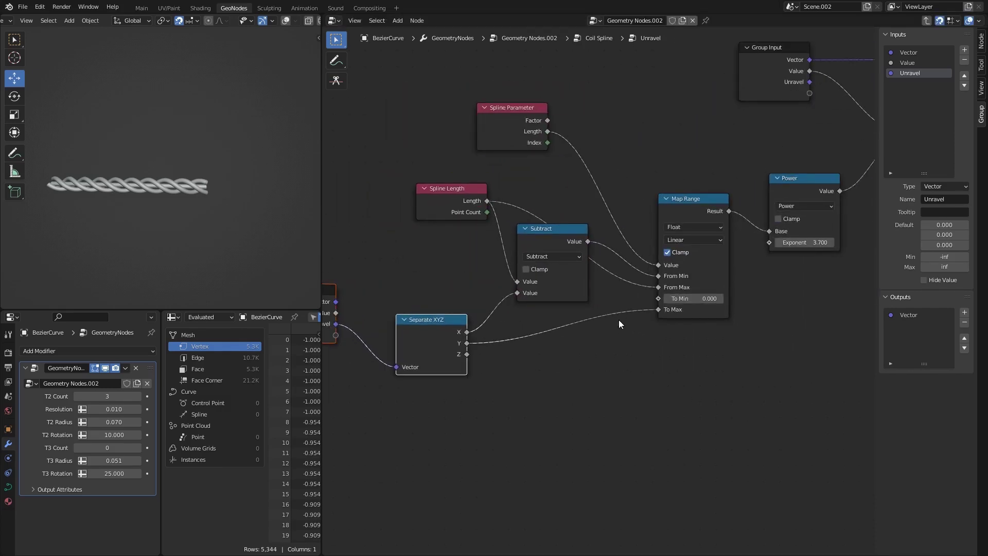
middle_drag(415, 309, 569, 326)
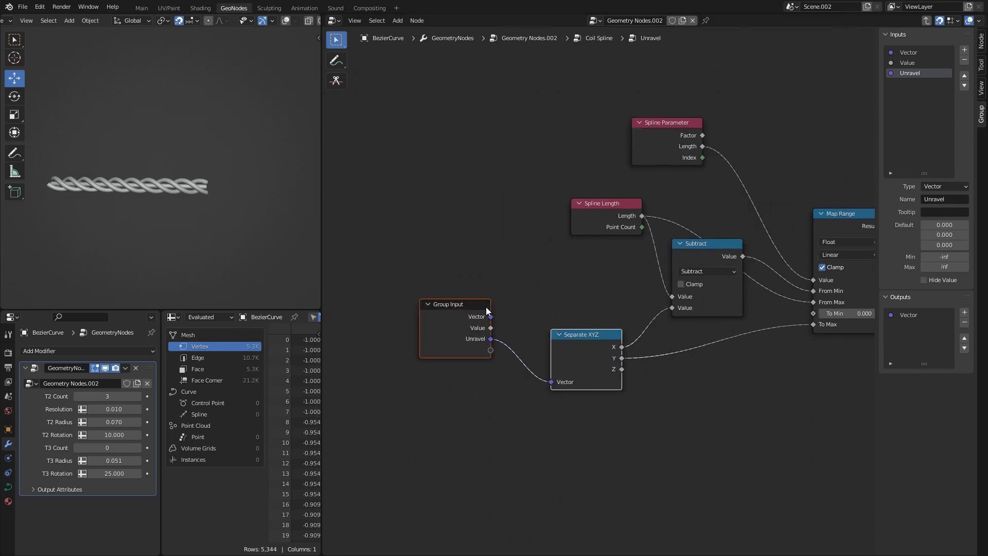
Return to the top-level node tree and move its Group Input away from the Resample Curve node
key(ctrl+Tab)
key(ctrl+Tab)
middle_drag(474, 268, 731, 272)
scroll(661, 279, down, 3)
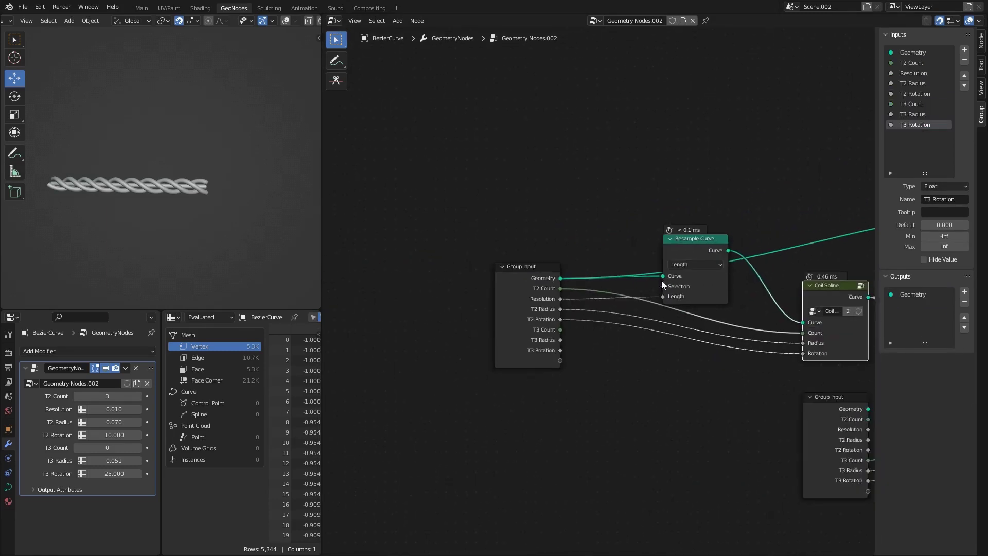
middle_drag(535, 270, 471, 225)
click(472, 227)
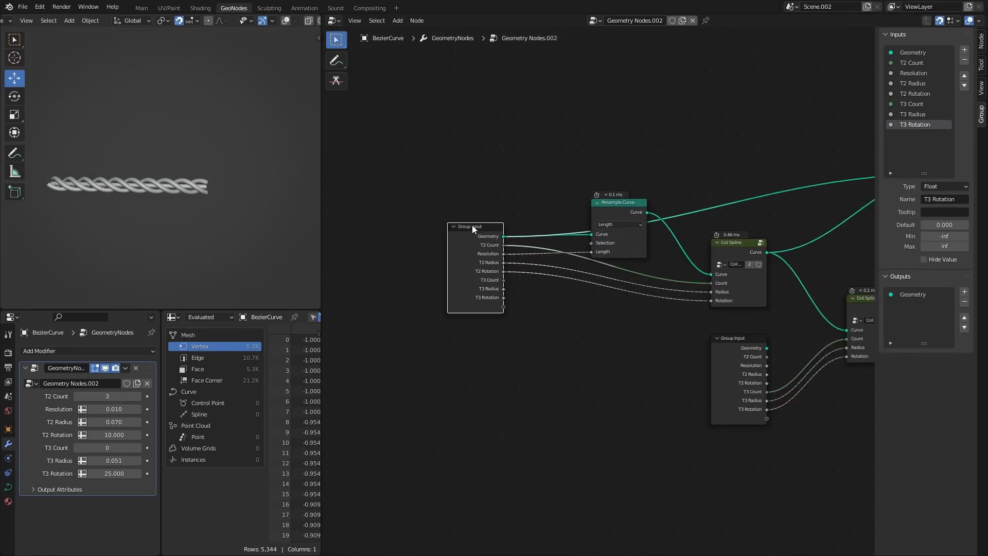
Add a group input after T2 Rotation, name it T2 Unravel and set its type to Vector
click(915, 94)
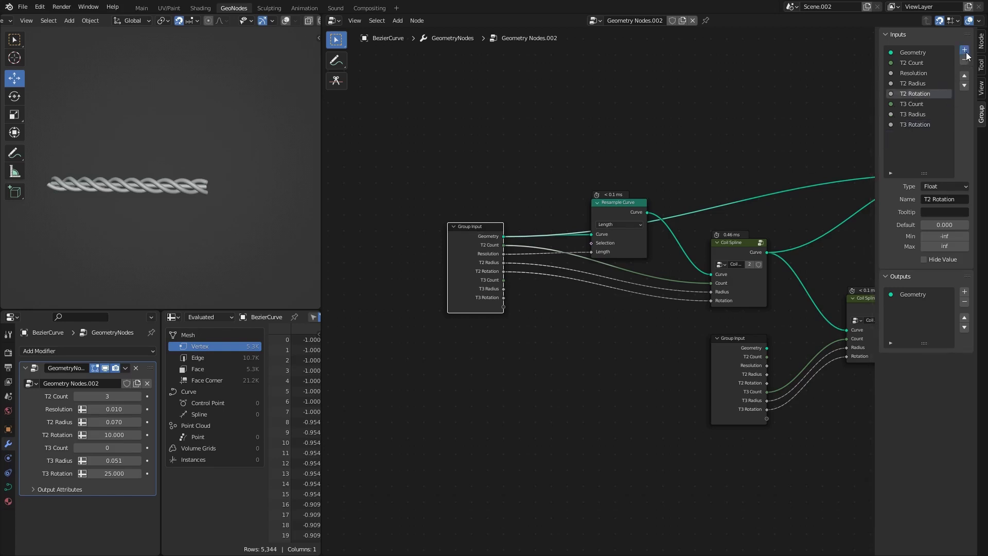
click(964, 50)
double_click(918, 104)
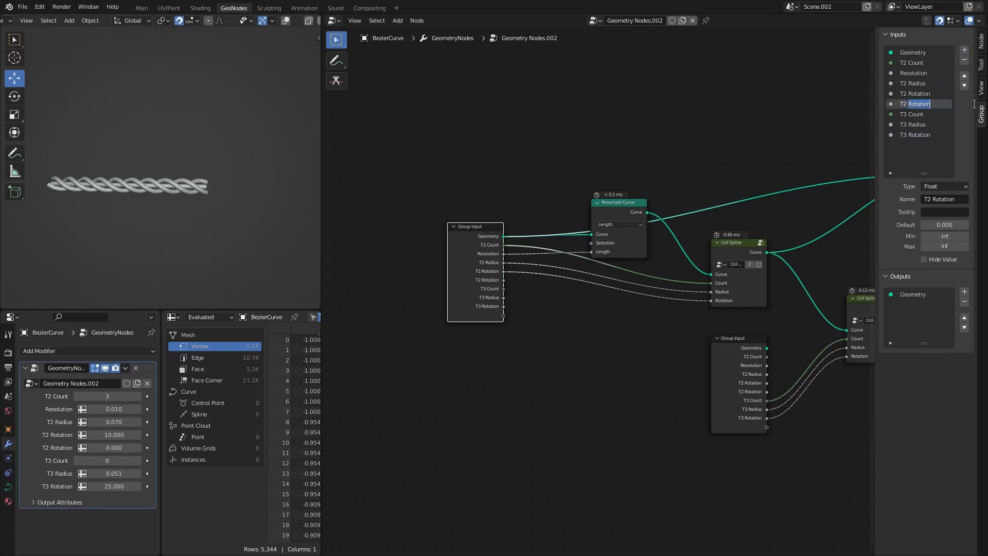
text(T2 Unravel)
key(Return)
click(940, 187)
click(946, 235)
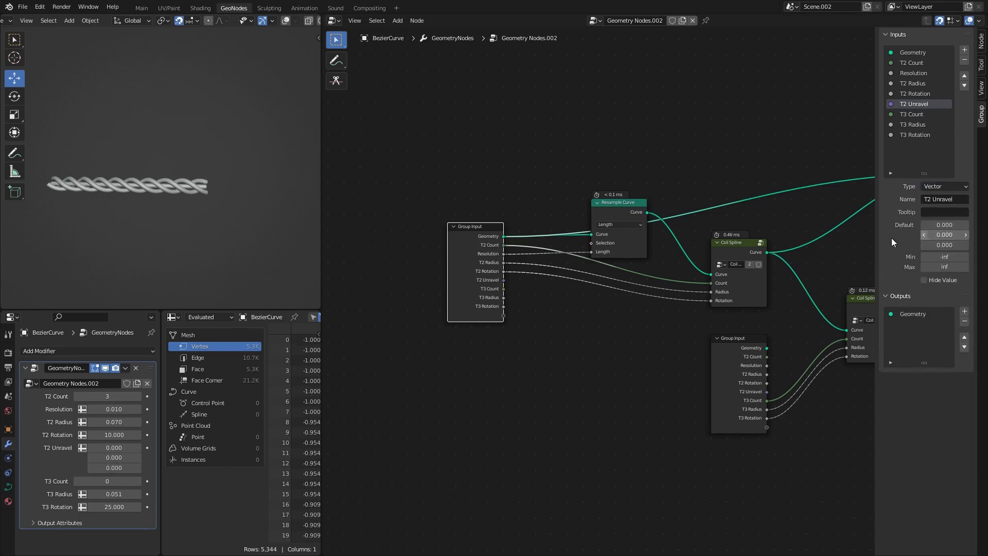
Enter the first Coil Spline group and add a Vector input named Unravel after Rotation
scroll(514, 254, up, 1)
drag(421, 250, 649, 261)
click(684, 218)
key(Tab)
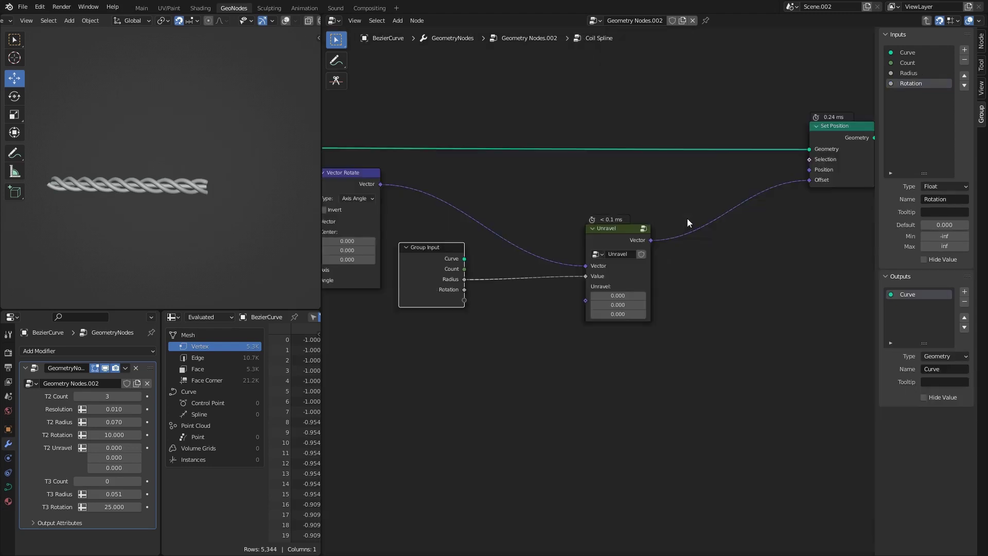
click(964, 52)
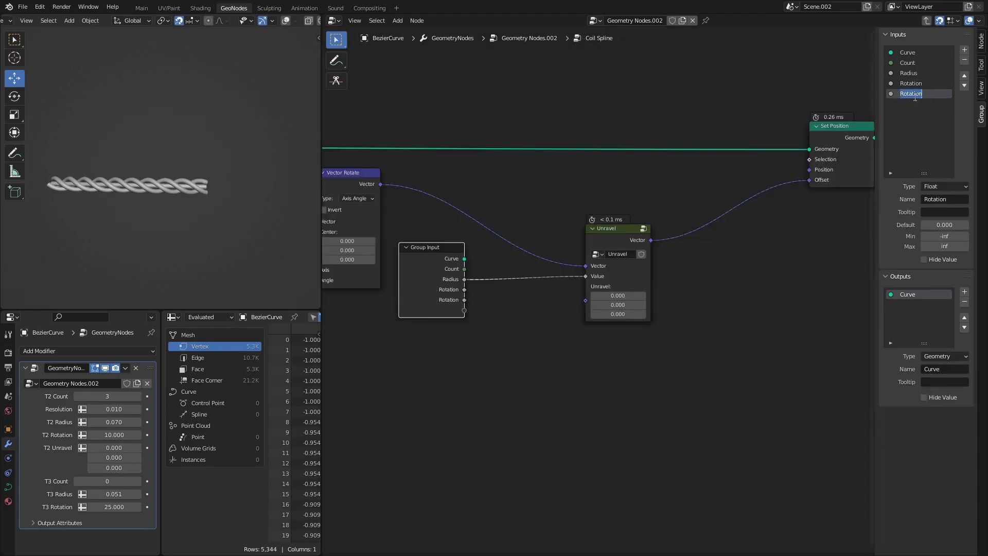
click(944, 186)
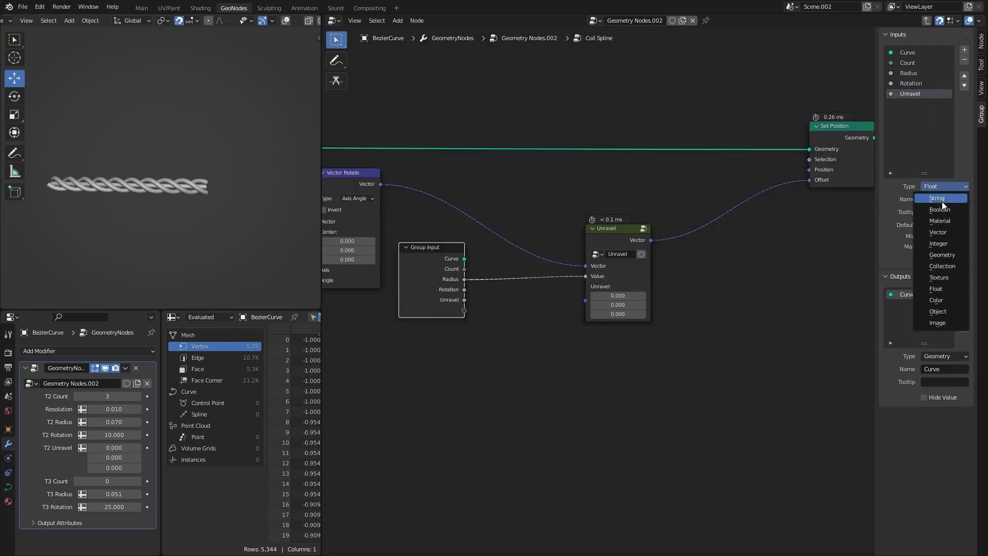
click(946, 232)
Connect T2 Unravel to the first Coil Spline's Unravel, and inside that group link Unravel to the Unravel node
key(Tab)
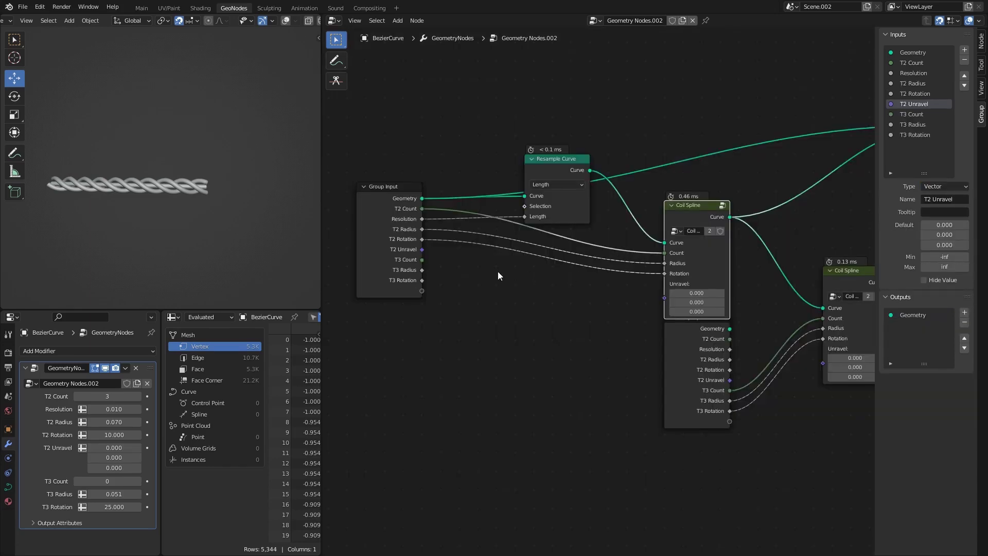
drag(423, 250, 664, 284)
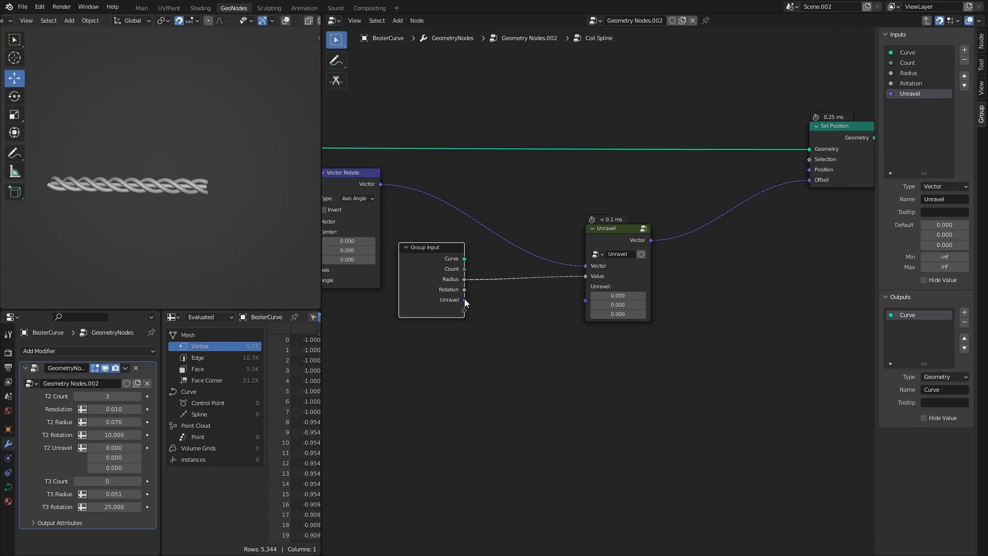
drag(578, 299, 582, 300)
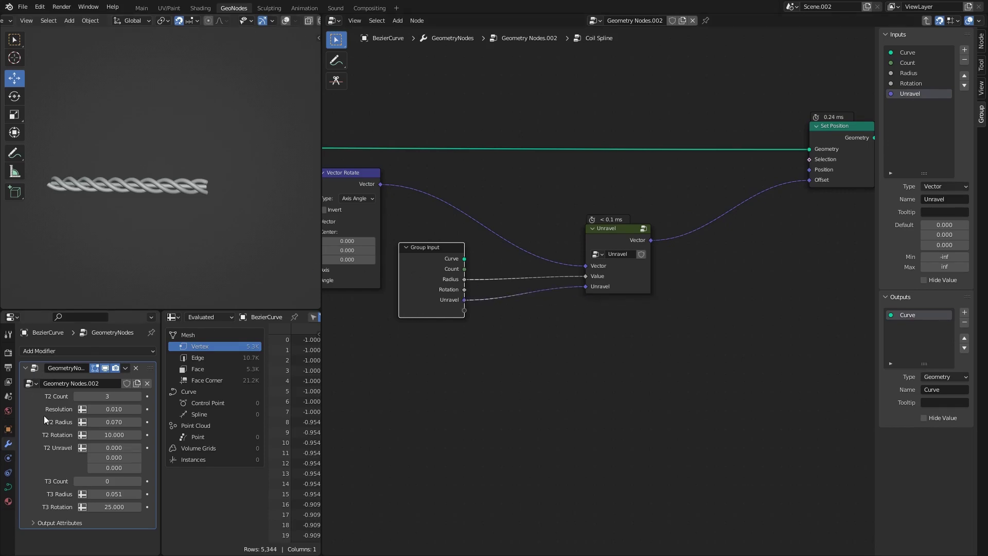
Set the modifier's first two T2 Unravel values to 1.498 and 1.002, and return to the top-level node tree
drag(126, 447, 122, 447)
mouse_move(120, 457)
mouse_down()
mouse_move(191, 448)
mouse_move(128, 457)
mouse_up()
scroll(601, 296, down, 4)
middle_drag(340, 250, 676, 256)
middle_drag(489, 244, 725, 257)
middle_drag(445, 238, 628, 255)
click(500, 205)
key(Tab)
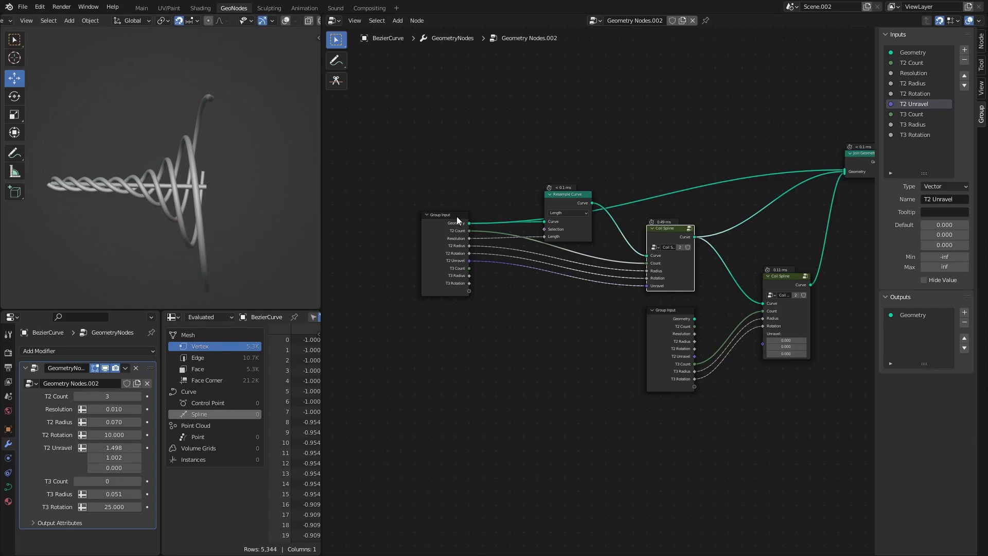
Move the Group Input and Resample Curve nodes farther from the first Coil Spline to free up space
drag(456, 216, 367, 224)
middle_drag(534, 201, 615, 270)
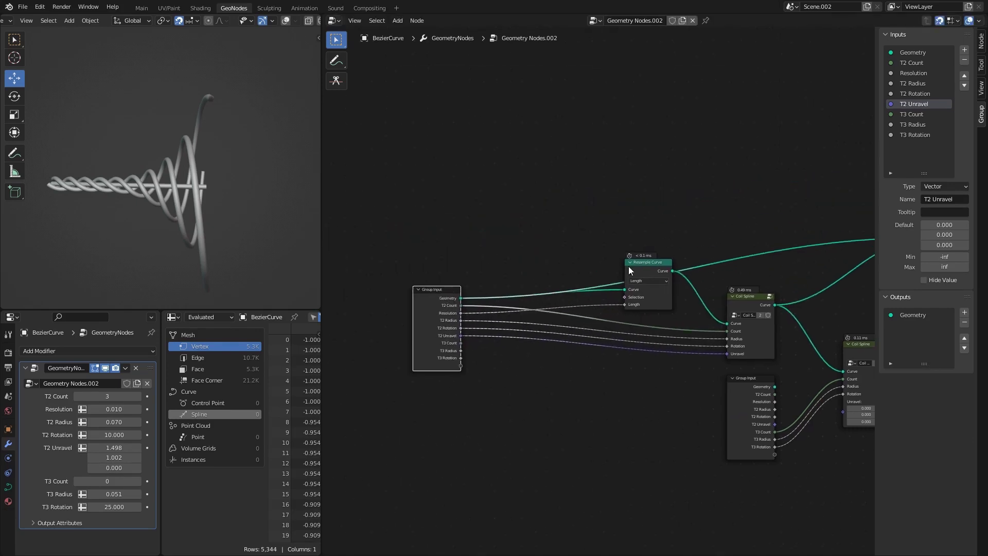
drag(646, 265, 538, 251)
middle_drag(573, 249, 444, 232)
Insert a Trim Curve node between Resample Curve and the first Coil Spline
scroll(440, 231, up, 2)
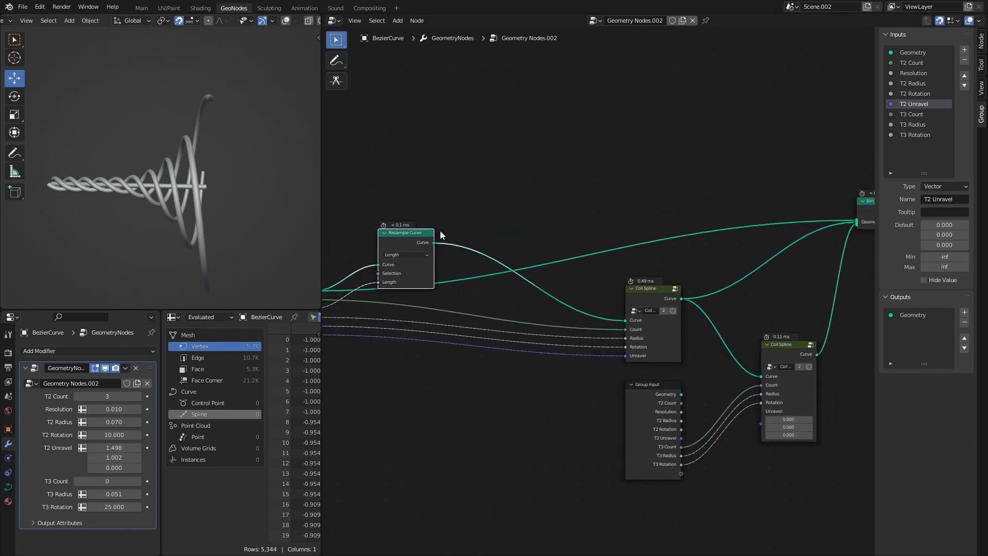
middle_drag(375, 228, 433, 232)
key(shift+a)
text(trim)
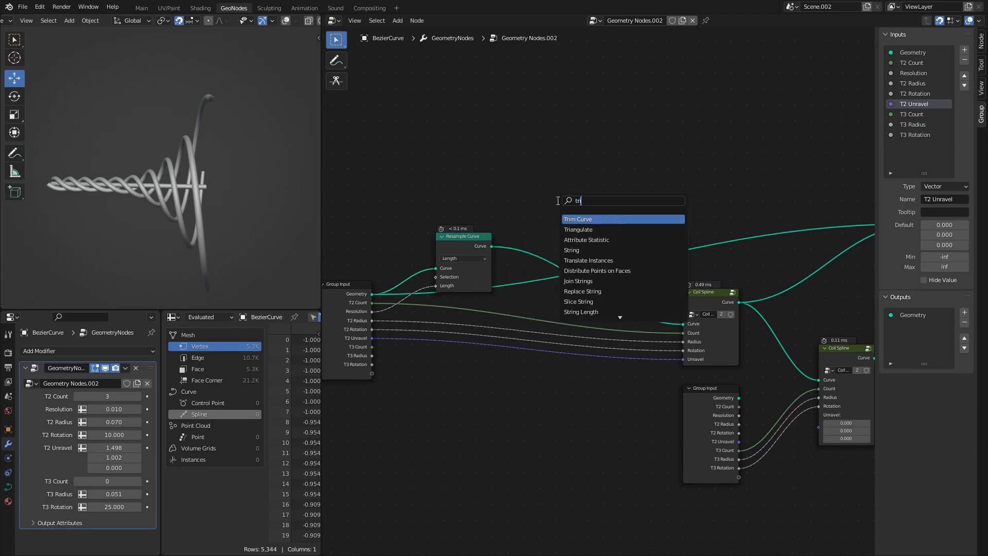
click(578, 219)
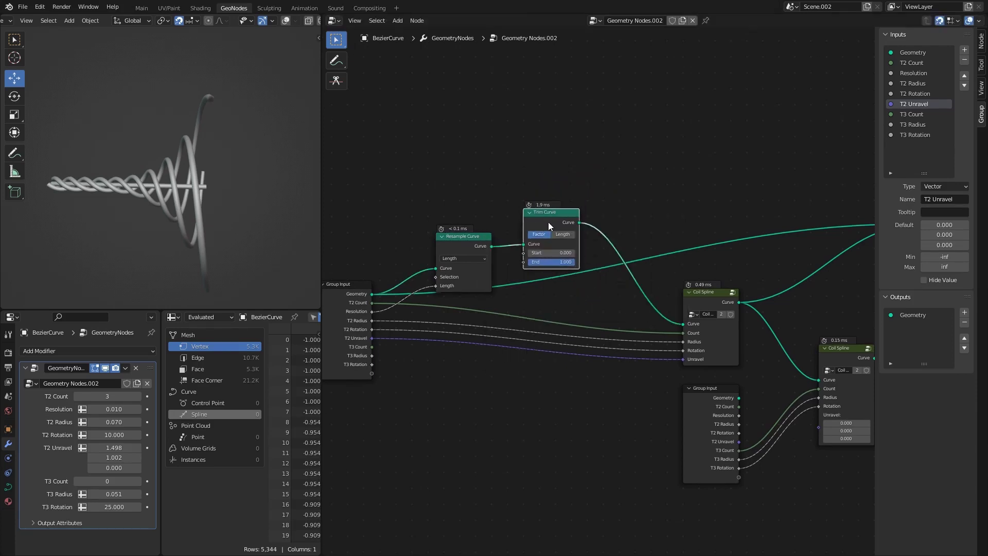
click(553, 229)
Add a group input above T2 Count and name it T1 Length
scroll(553, 229, up, 3)
middle_drag(584, 286, 654, 272)
mouse_move(663, 264)
mouse_down()
mouse_move(617, 264)
mouse_move(663, 264)
mouse_up()
middle_drag(548, 261, 639, 233)
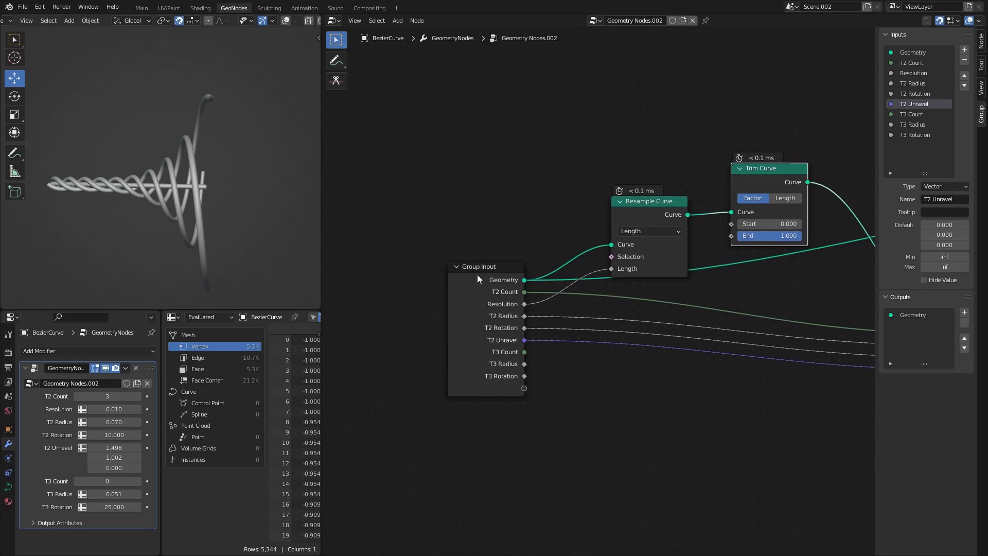
click(486, 279)
click(925, 63)
click(964, 50)
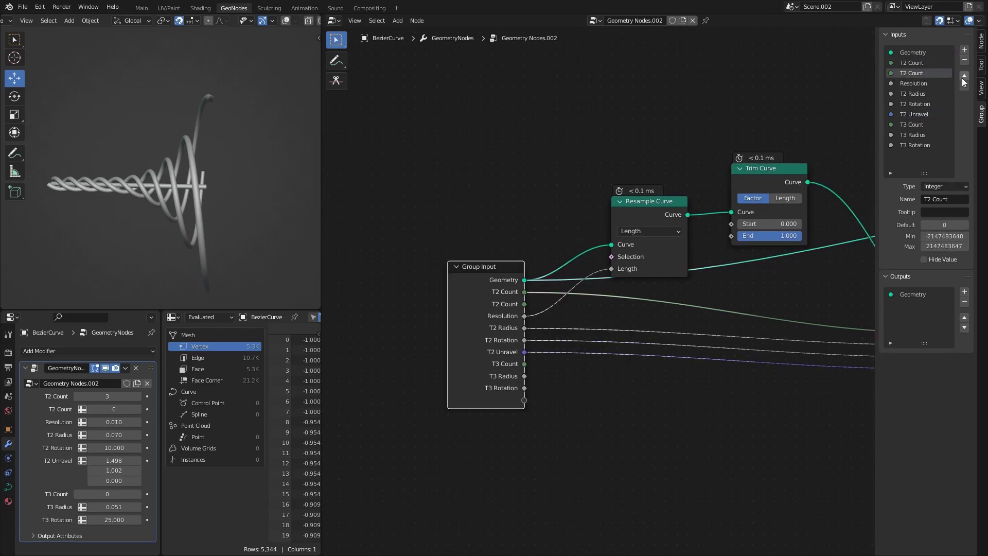
click(964, 76)
double_click(918, 63)
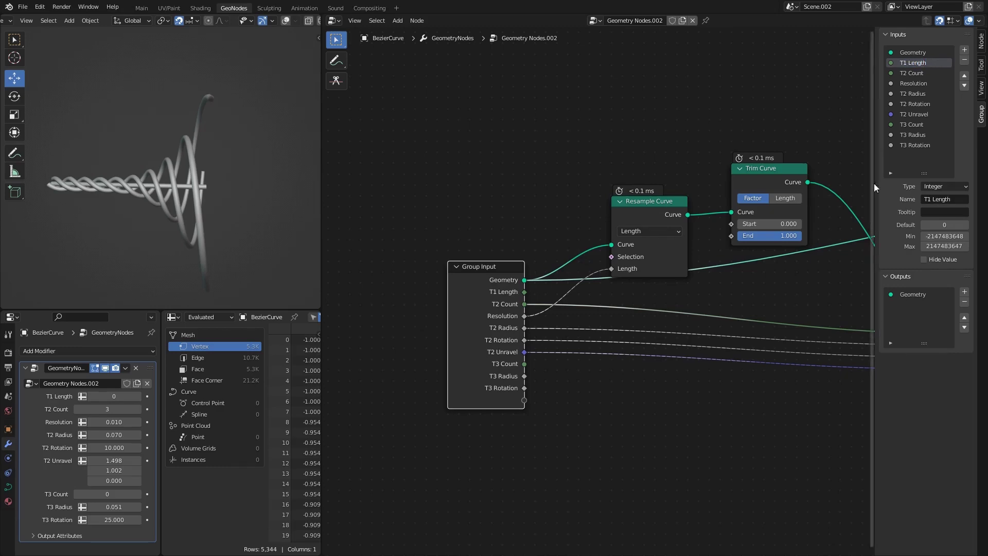
Make T1 Length a Float input with a default of 1, a minimum of 0 and a maximum of 1
click(943, 186)
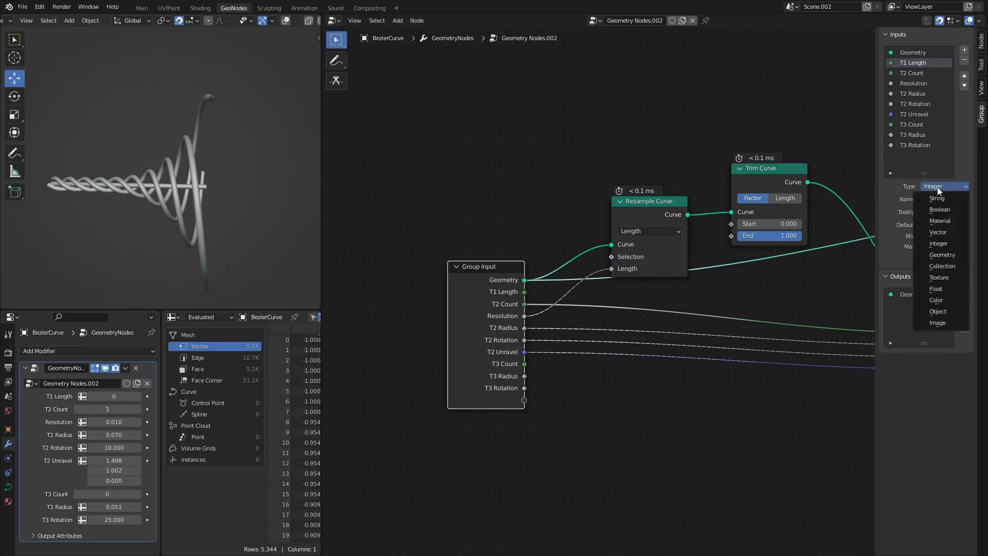
click(948, 289)
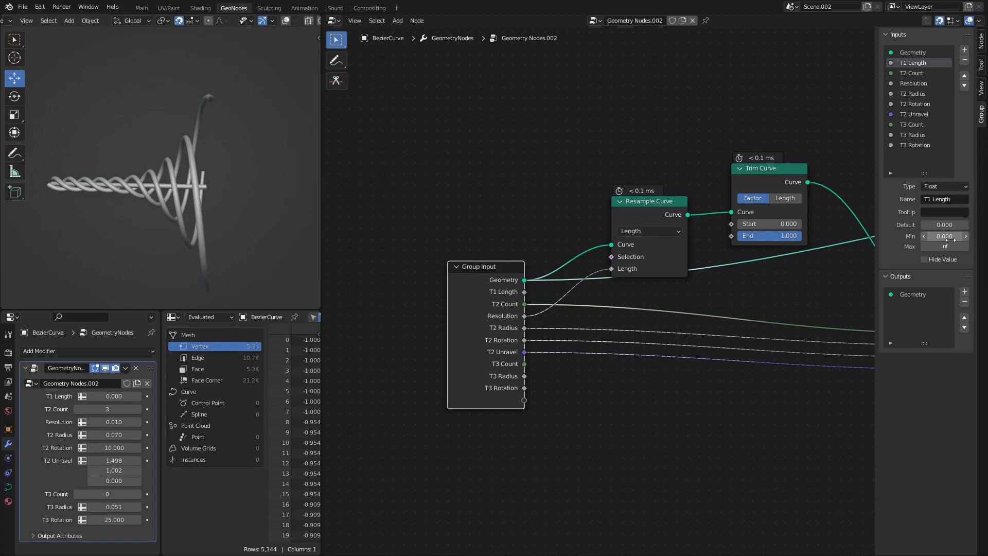
click(950, 246)
text(1)
key(Return)
click(947, 225)
text(1)
key(Return)
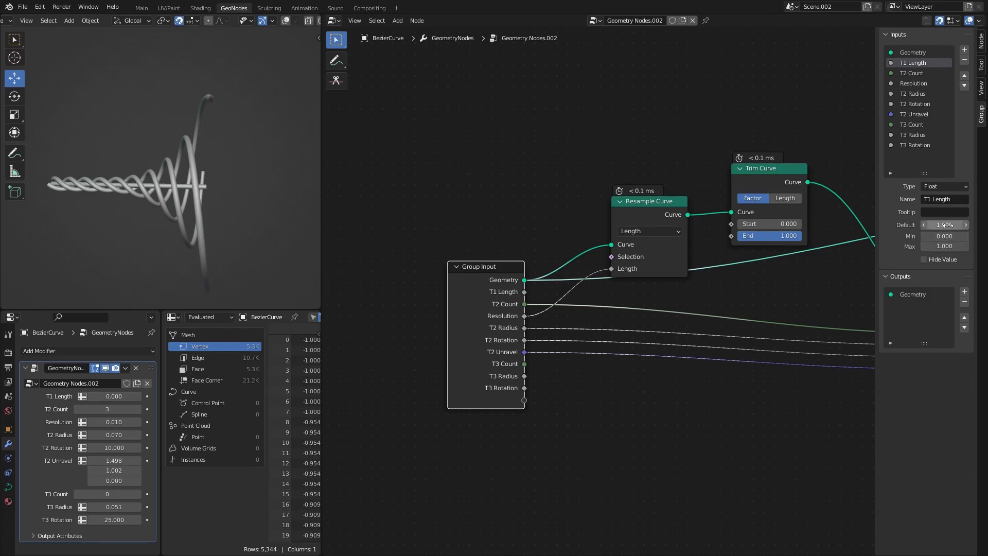
Collapse the Resample Curve node
middle_drag(651, 200, 525, 183)
click(494, 186)
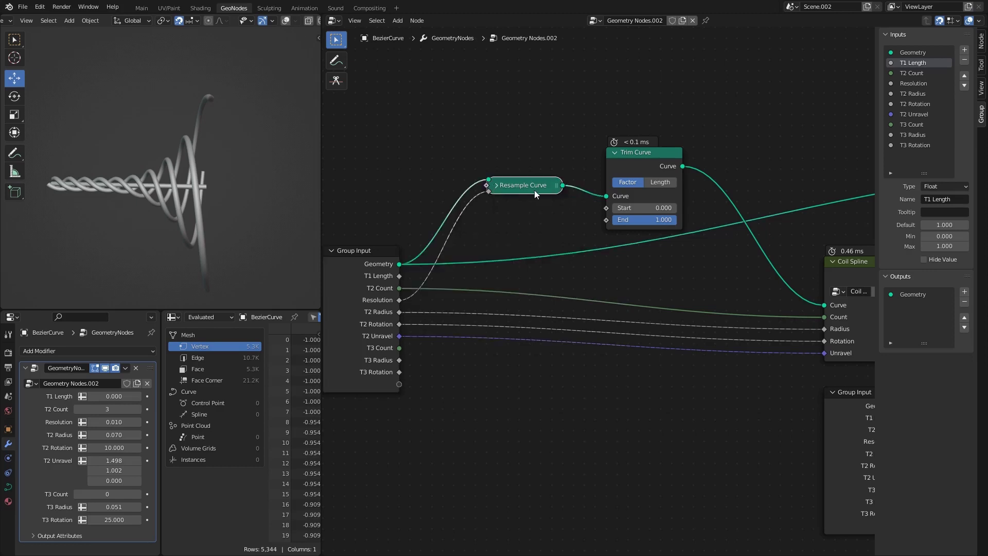
Connect T1 Length to the Trim Curve's End, set T1 Length to 1 on the modifier, and save the file
drag(400, 276, 606, 220)
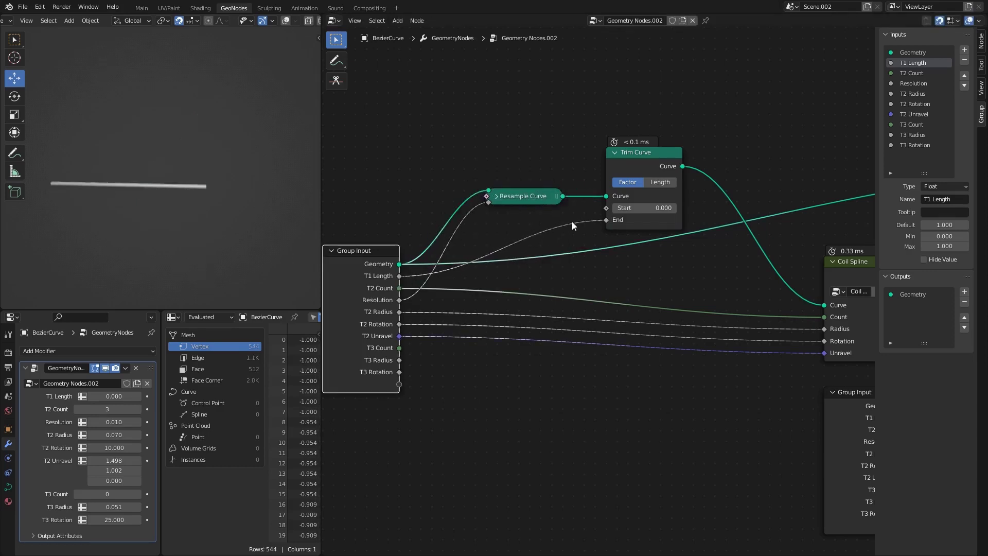
drag(131, 396, 247, 396)
middle_drag(786, 329, 562, 302)
scroll(563, 301, down, 2)
key(ctrl+s)
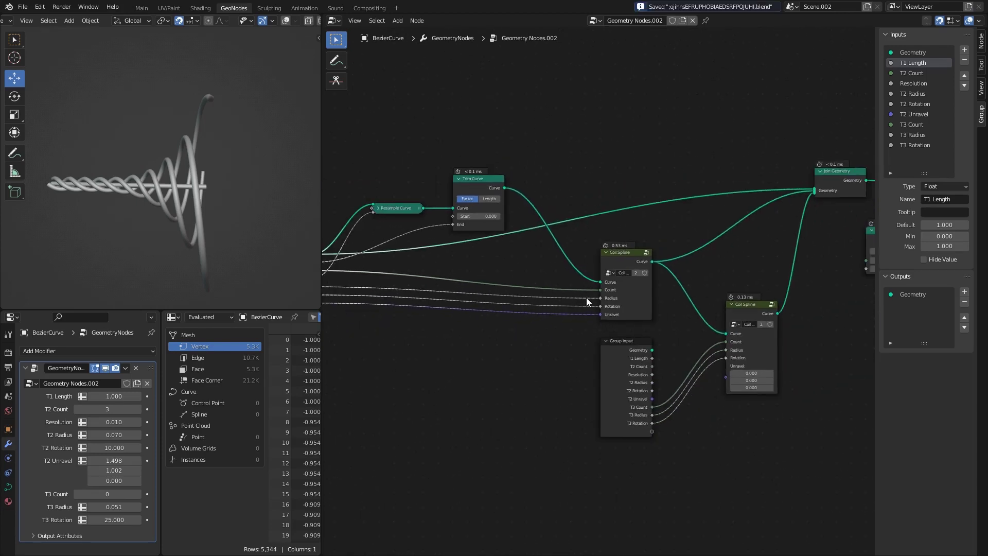
Check the effect of T1 Length on the rope and view the coiled strands from another angle
middle_drag(189, 202, 164, 235)
mouse_move(112, 395)
mouse_down()
mouse_move(72, 395)
mouse_move(112, 396)
mouse_up()
middle_drag(115, 213, 241, 240)
Open the first Coil Spline group and the Rotation group nested inside it
click(624, 254)
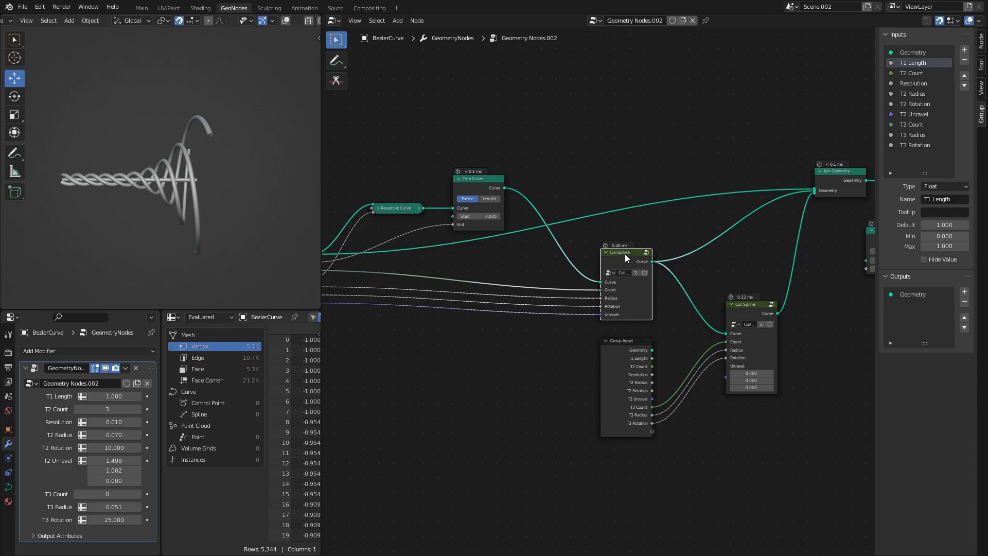
key(Tab)
middle_drag(665, 285, 341, 261)
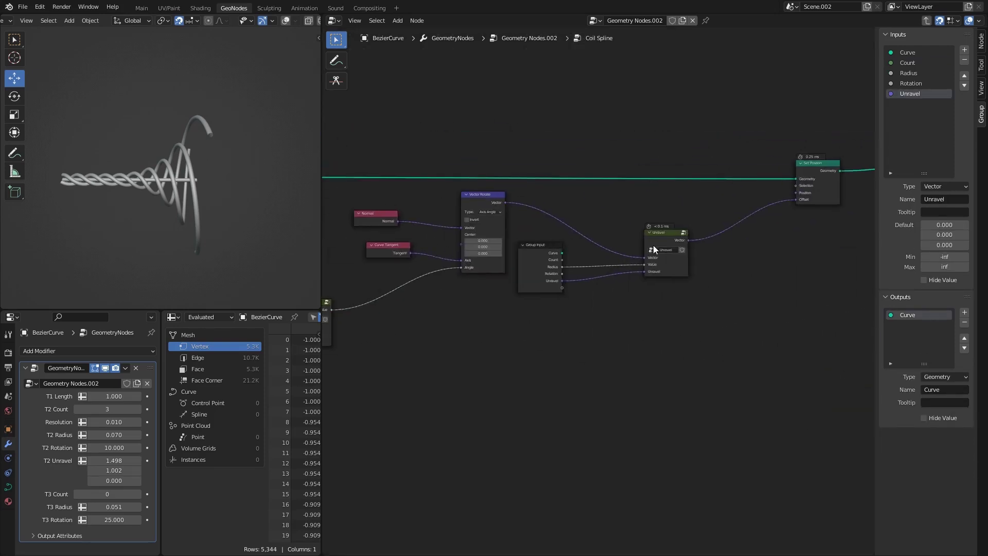
drag(661, 233, 667, 214)
drag(551, 245, 602, 239)
middle_drag(508, 231, 761, 200)
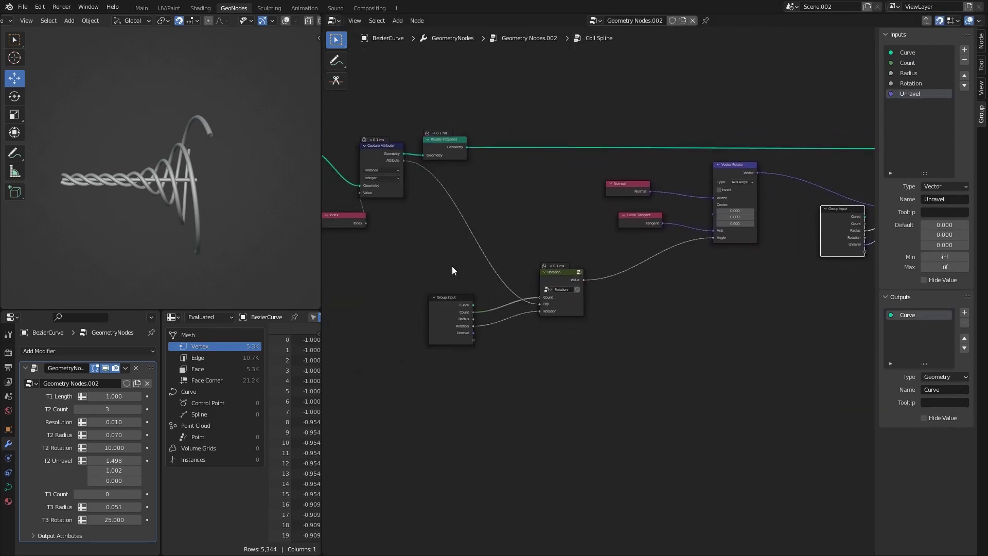
click(446, 296)
scroll(468, 288, up, 5)
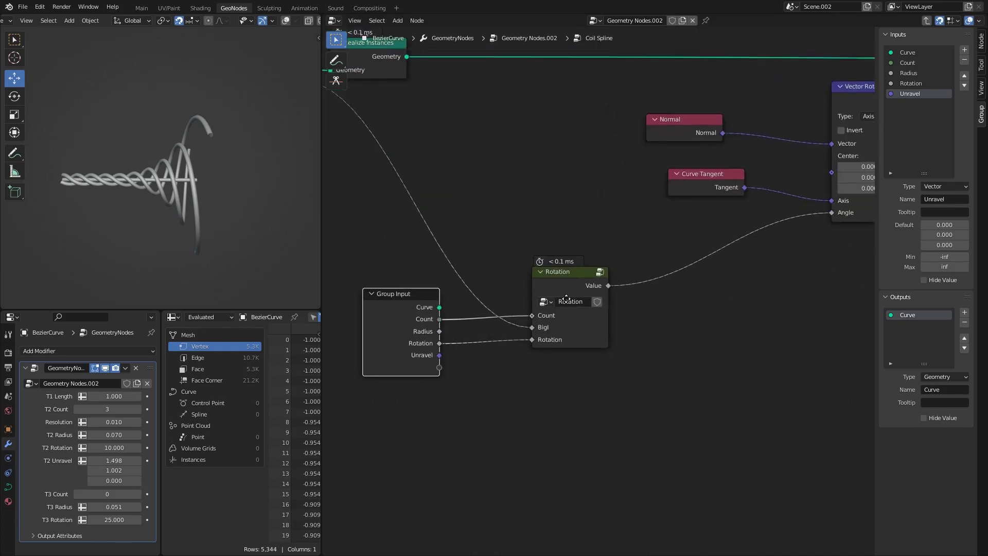
click(603, 282)
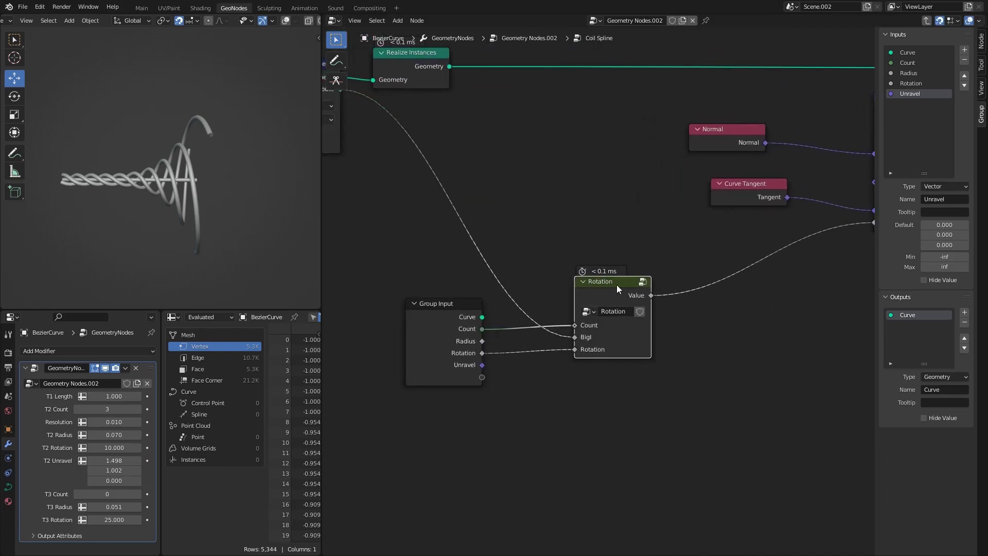
key(Tab)
Give the Rotation group a Vector input named Unravel and feed it from Coil Spline's Unravel input
click(909, 83)
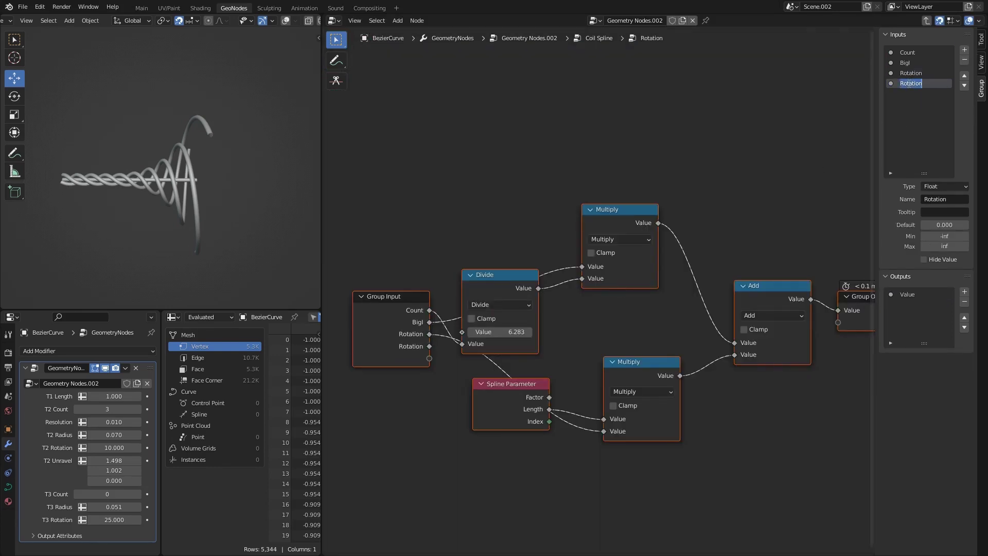
text(Unravel)
key(Return)
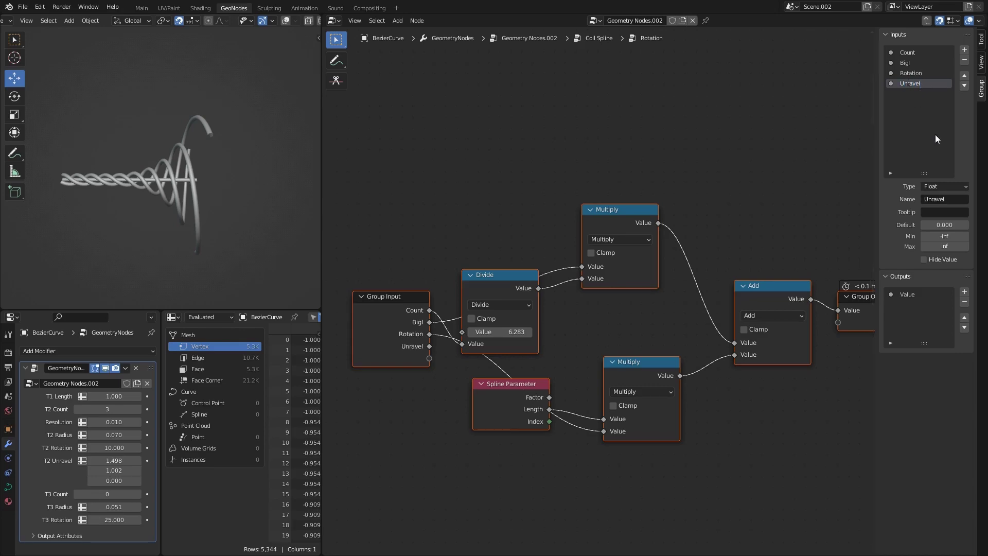
click(943, 186)
click(942, 232)
key(Tab)
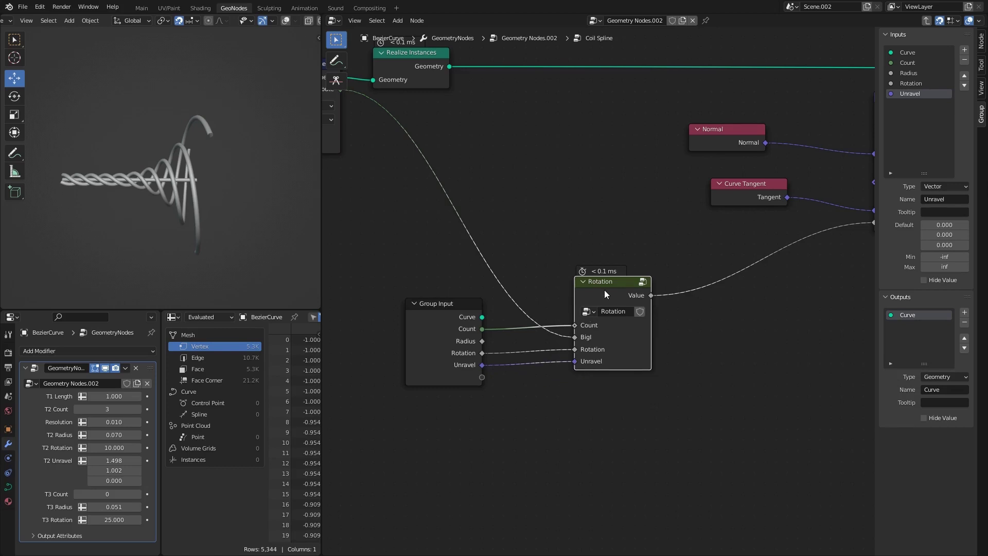
Reopen the Rotation group and shift the math nodes and Spline Parameter away from Group Input
key(Tab)
scroll(604, 289, down, 3)
drag(497, 311, 357, 334)
click(473, 278)
middle_drag(458, 354, 477, 289)
drag(515, 155, 720, 336)
key(g)
click(706, 411)
Separate the Divide and Multiply branch from the Spline Parameter branch, leaving open space between them
drag(535, 228, 643, 335)
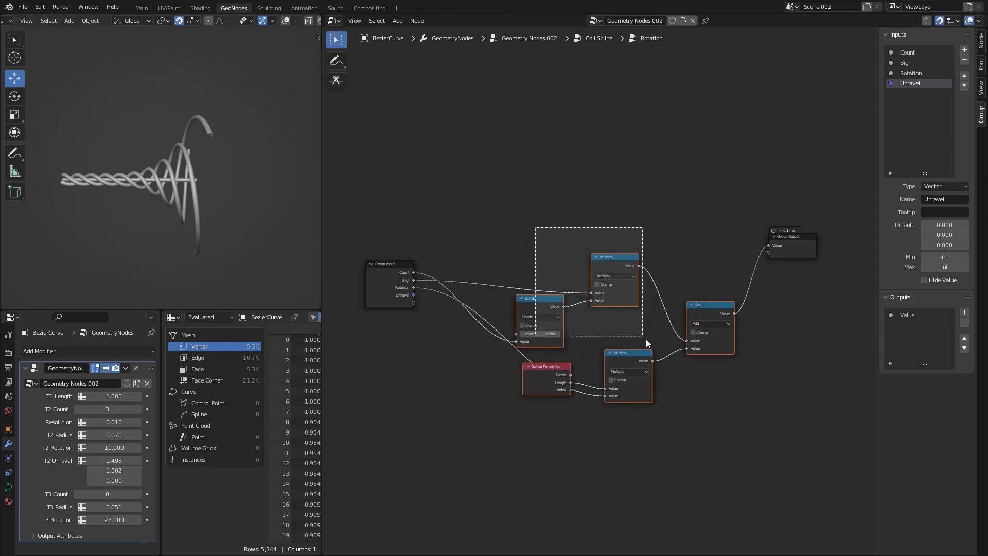
key(g)
click(572, 274)
key(g)
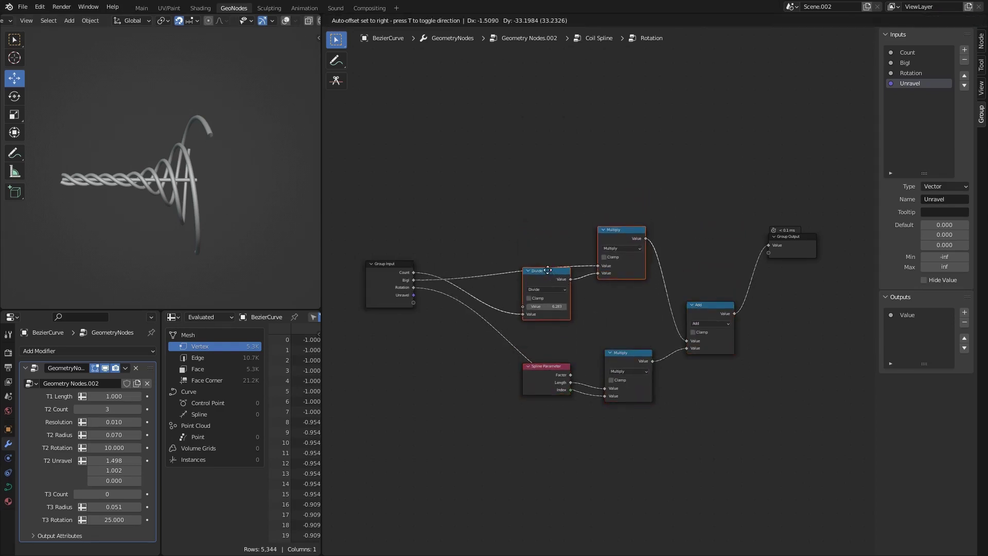
click(538, 202)
click(680, 275)
drag(704, 304, 711, 284)
drag(733, 435, 551, 313)
key(g)
click(522, 276)
scroll(704, 292, up, 2)
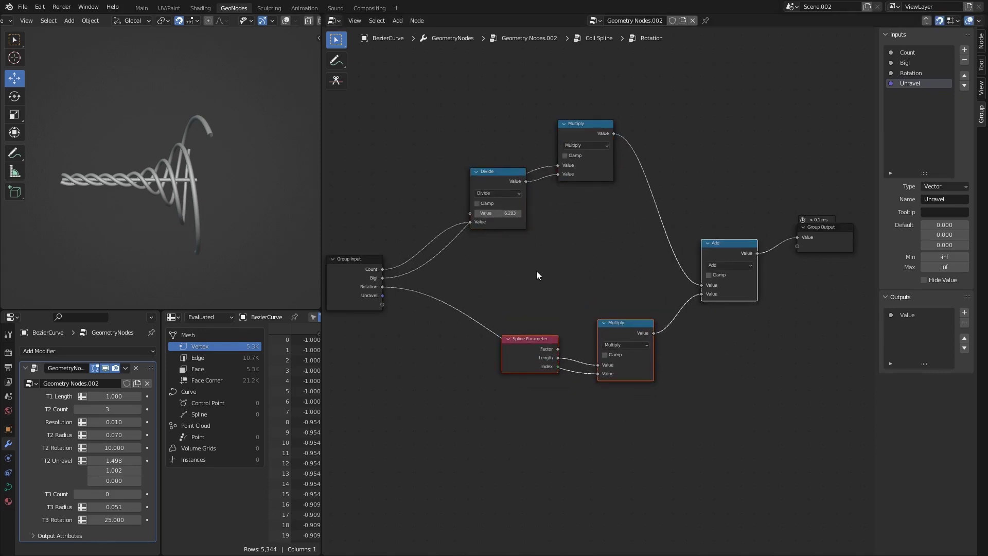
Widen the gap between Group Input and the math nodes and bring the Divide and Multiply pair closer to Add
middle_drag(506, 176, 570, 256)
drag(570, 257, 577, 280)
middle_drag(532, 268, 617, 283)
drag(498, 359, 410, 359)
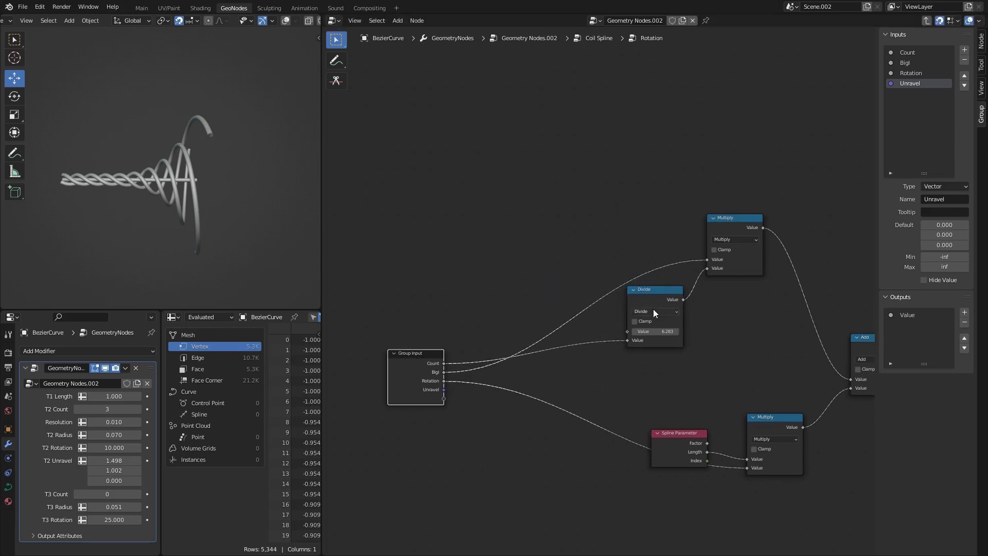
drag(655, 257, 765, 344)
key(g)
click(809, 395)
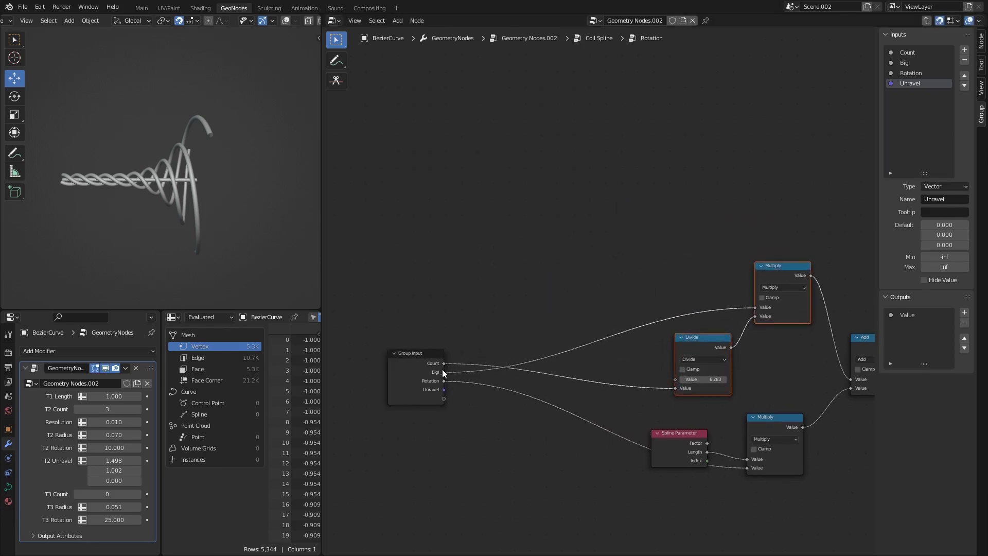
Place the Spline Parameter node directly beneath Divide, next to the lower Multiply
scroll(442, 371, up, 1)
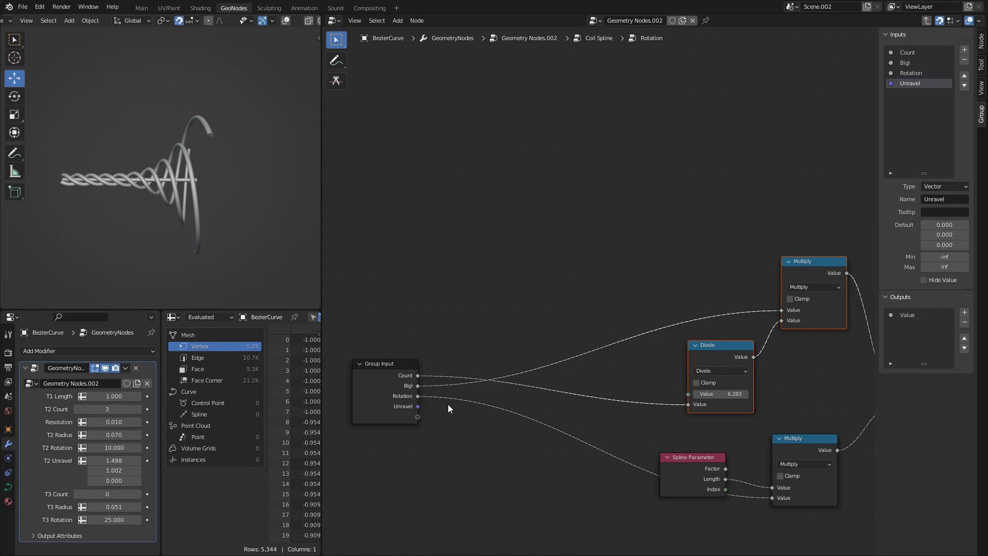
middle_drag(447, 404, 431, 315)
middle_drag(708, 382, 610, 376)
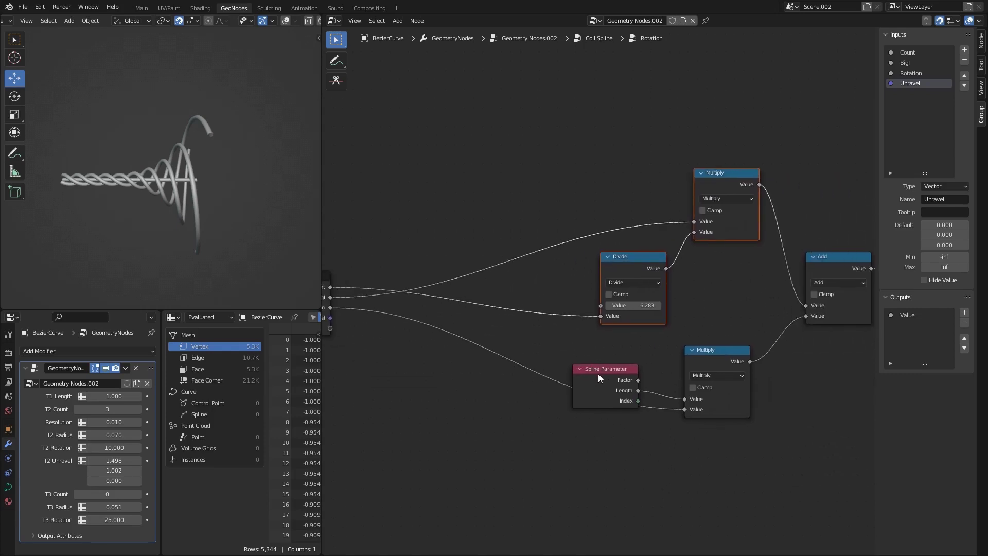
drag(598, 379, 598, 435)
mouse_move(499, 369)
middle_down()
mouse_move(608, 369)
mouse_move(499, 350)
middle_up()
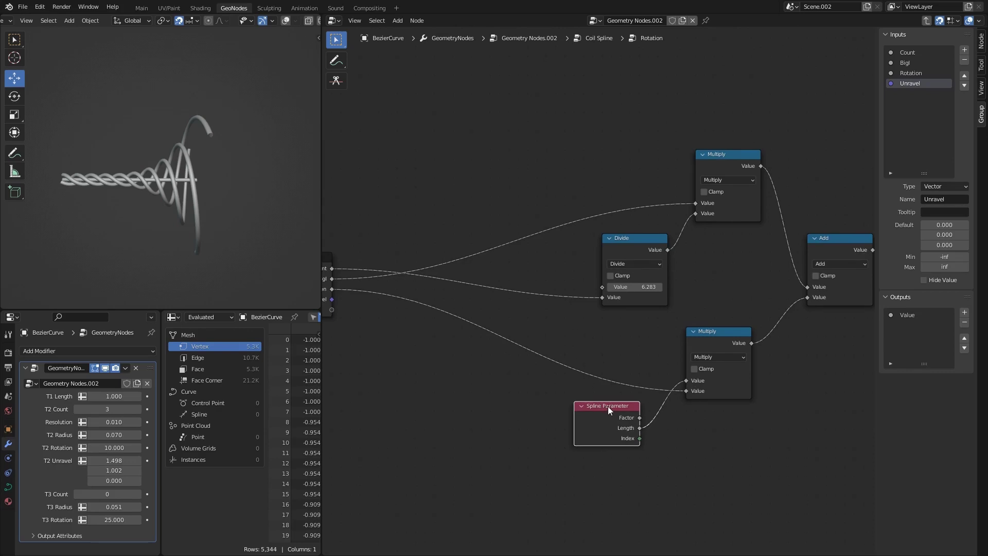
drag(608, 406, 637, 320)
Add a Map Range node in the empty area below Group Input
middle_drag(546, 357, 570, 279)
click(549, 356)
key(shift+a)
text(map)
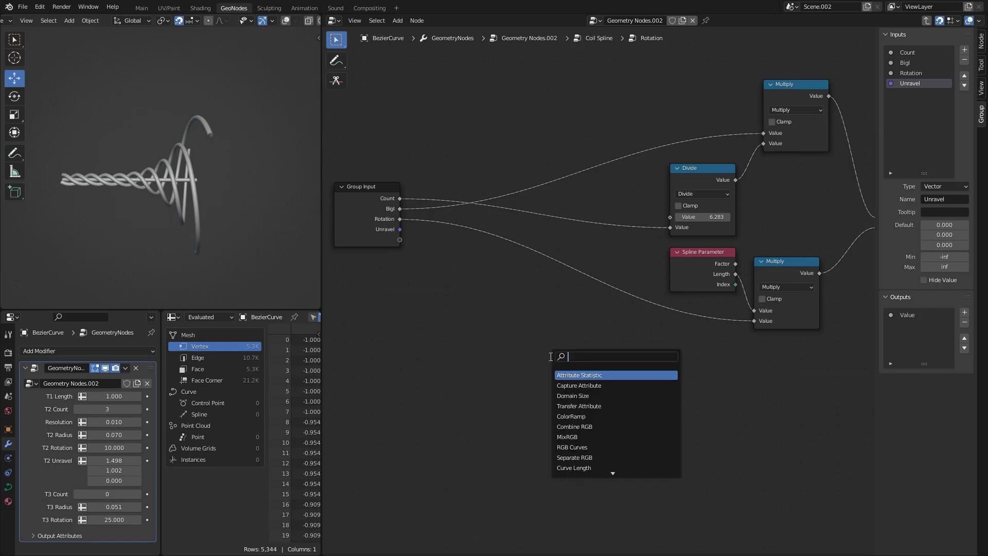
key(Return)
click(501, 383)
middle_drag(507, 387, 612, 352)
Add a Spline Length node and a second Spline Parameter node beside Map Range
click(435, 381)
key(shift+a)
text(leng)
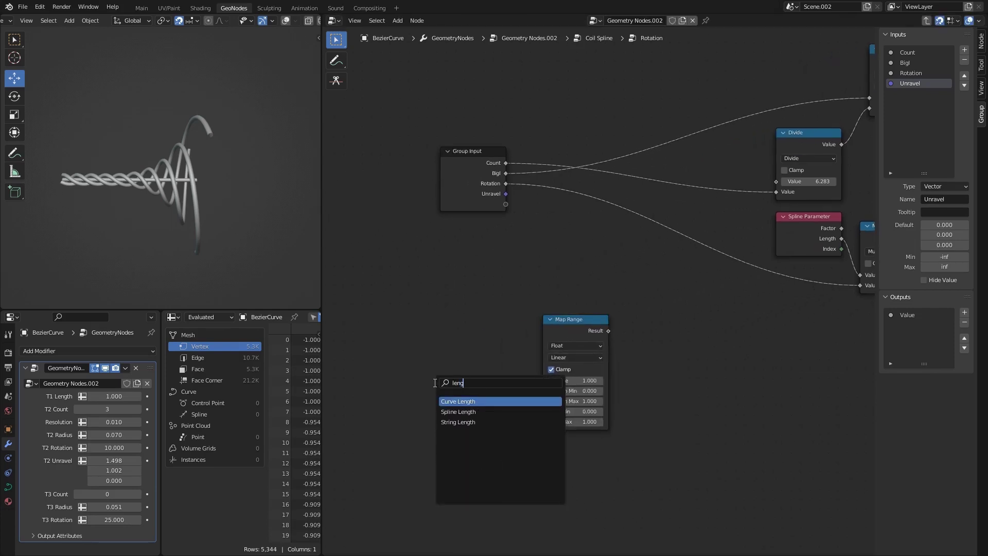
click(467, 411)
click(467, 412)
key(shift+a)
text(param)
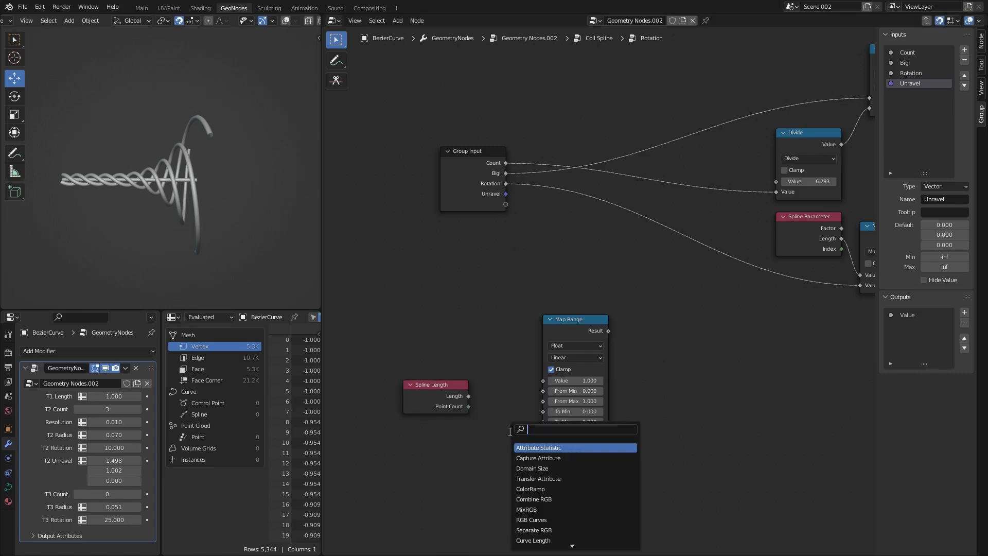
key(Return)
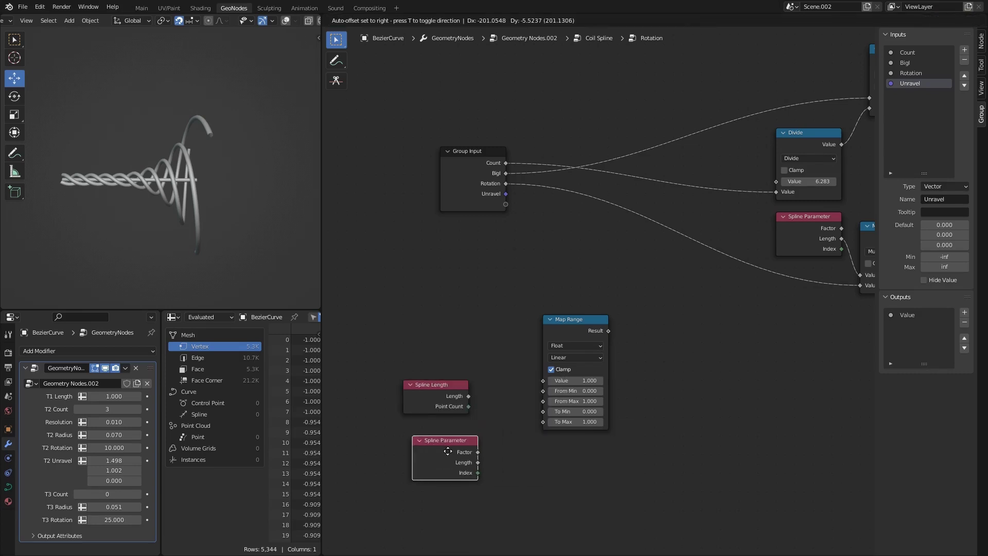
click(442, 455)
Align Spline Length and Spline Parameter beside Map Range and connect Spline Length's Length to From Max
drag(407, 355, 501, 479)
key(g)
click(494, 407)
scroll(494, 406, up, 3)
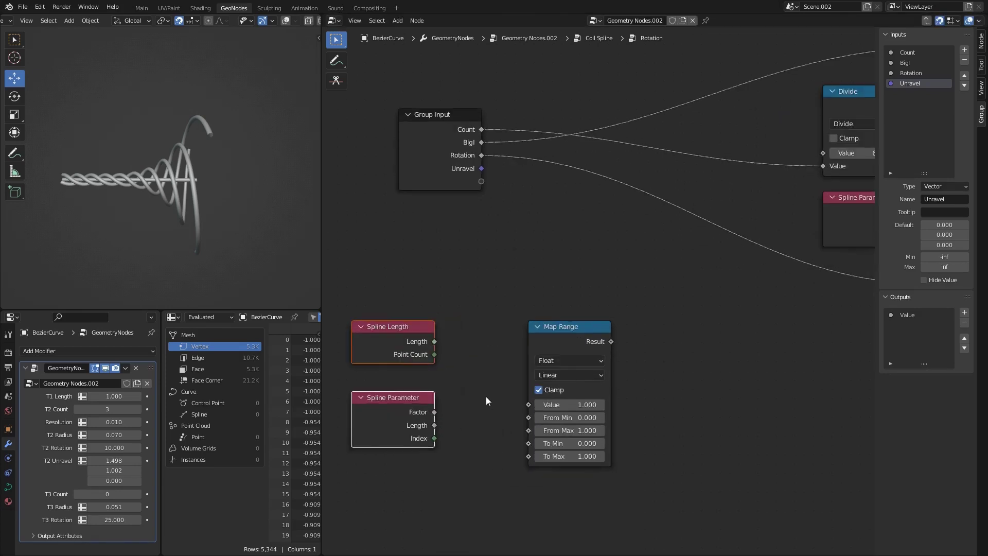
click(494, 301)
click(440, 291)
drag(434, 276, 463, 401)
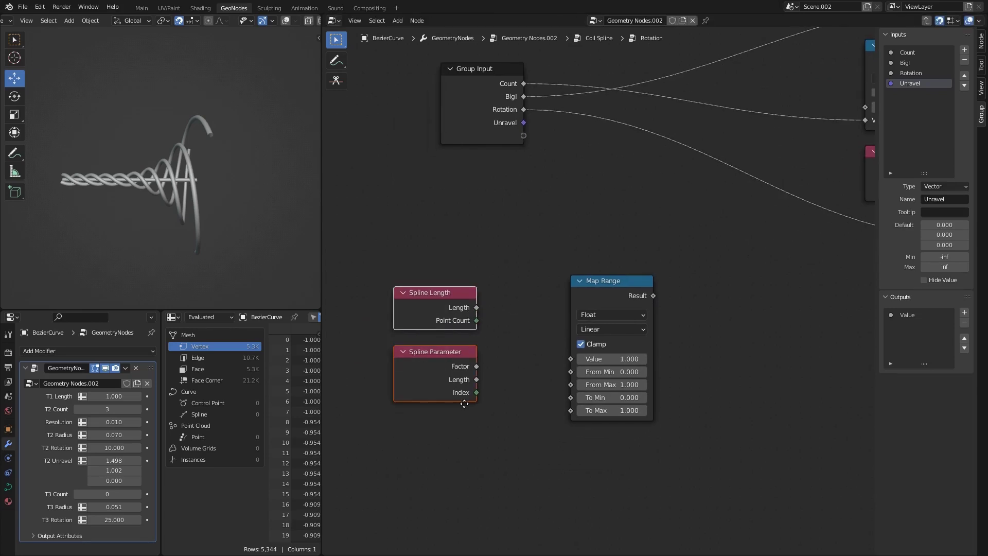
key(g)
click(465, 424)
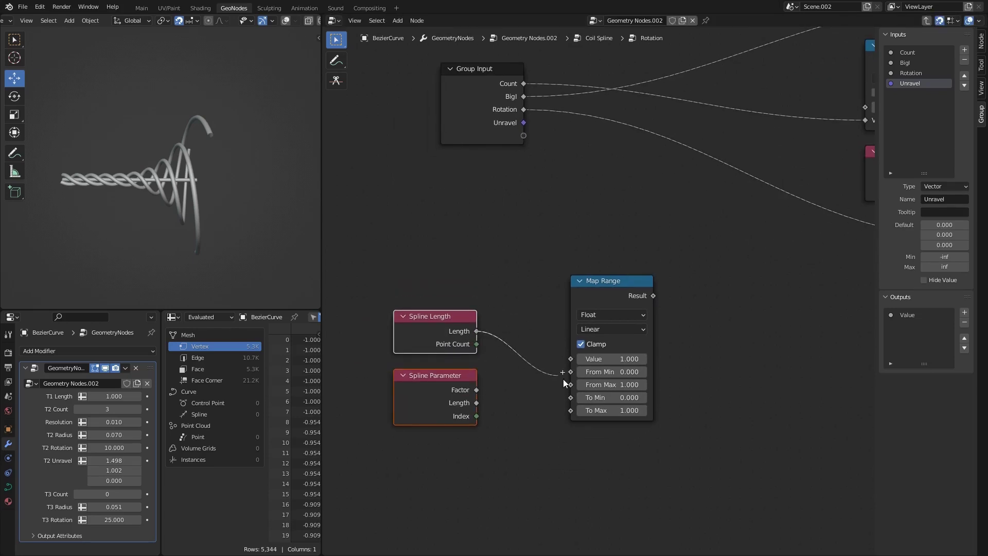
drag(564, 380, 569, 385)
Add a Math node set to Subtract below Map Range and connect Spline Parameter's Length to its first value
middle_drag(512, 390, 572, 354)
click(500, 346)
drag(483, 282, 510, 264)
key(shift+a)
text(mat)
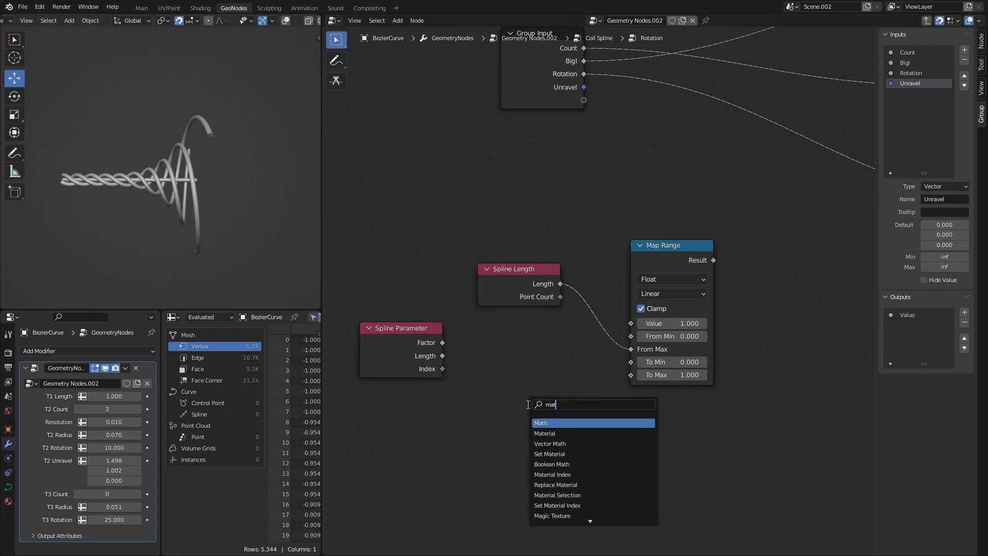
key(Return)
click(524, 397)
click(527, 420)
click(544, 287)
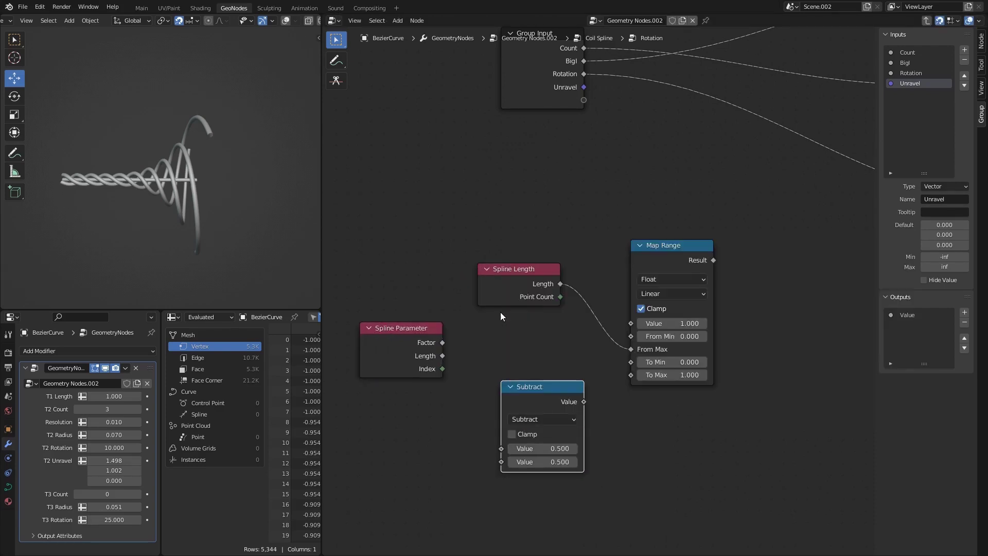
drag(403, 336, 404, 361)
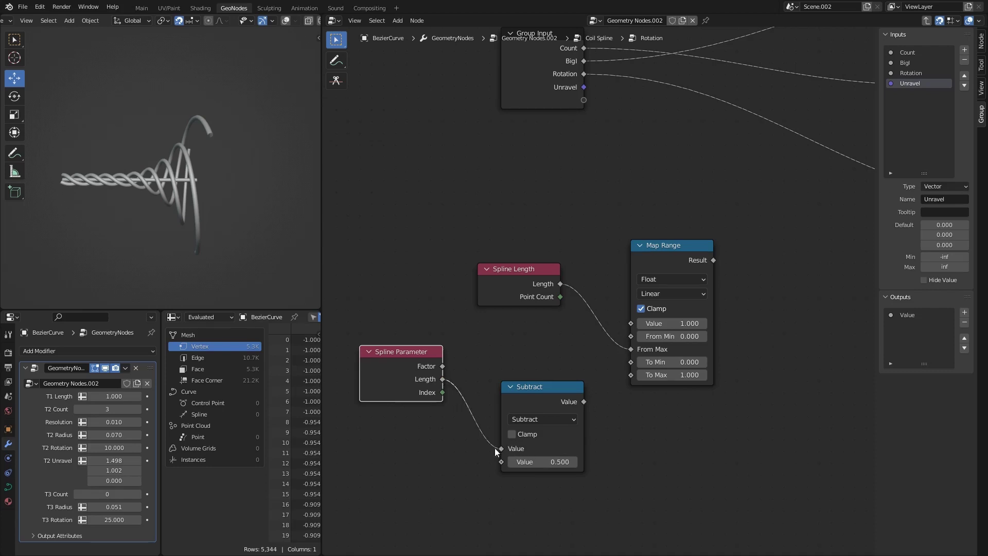
Duplicate the Group Input node and place the copy before the new Spline Parameter and Subtract nodes
scroll(488, 334, down, 5)
click(558, 141)
middle_drag(432, 284, 558, 245)
key(shift+d)
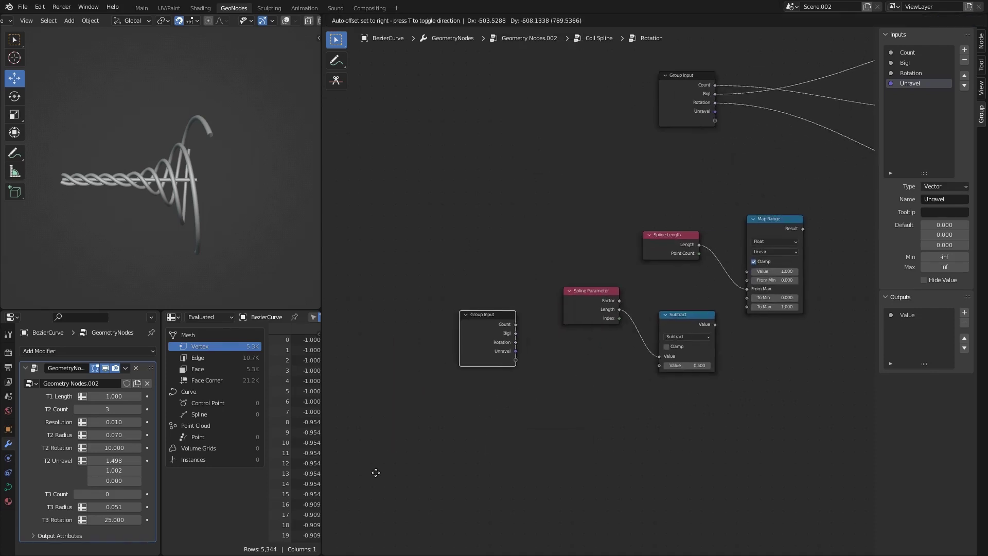
click(375, 472)
Add a Separate XYZ node before Subtract and connect the copied Group Input's Unravel to its Vector
scroll(576, 398, up, 1)
key(shift+a)
text(se)
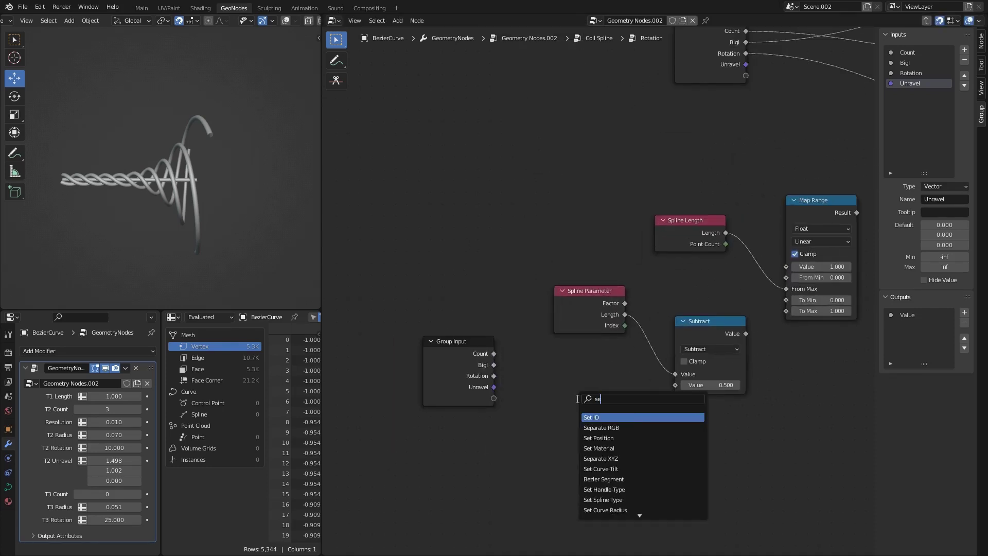
text(pe)
click(614, 437)
click(539, 409)
drag(472, 346, 432, 357)
drag(512, 443, 513, 443)
Connect Separate XYZ's X to Subtract's second value and Subtract's result to Map Range's From Min
middle_drag(585, 414, 511, 404)
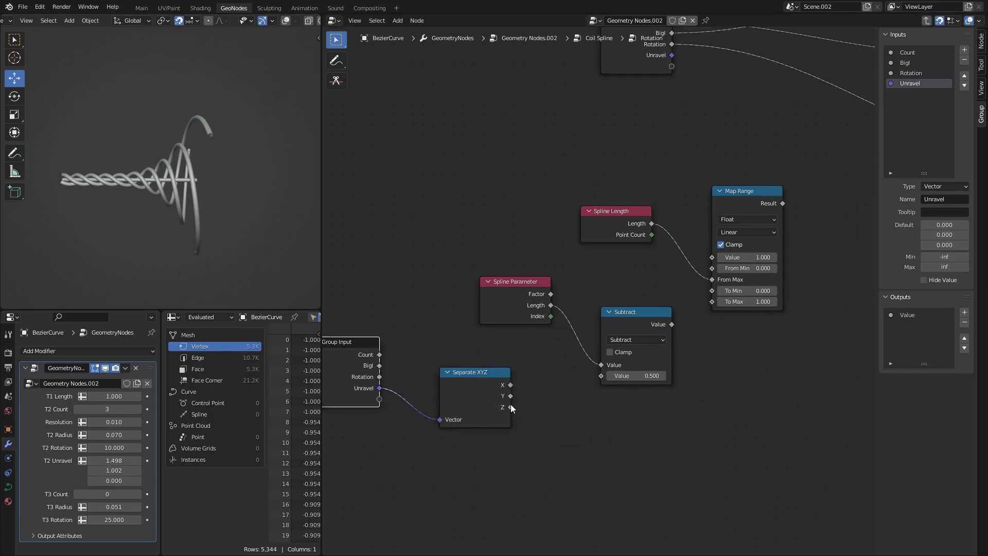
drag(597, 382, 599, 377)
middle_drag(599, 377, 543, 408)
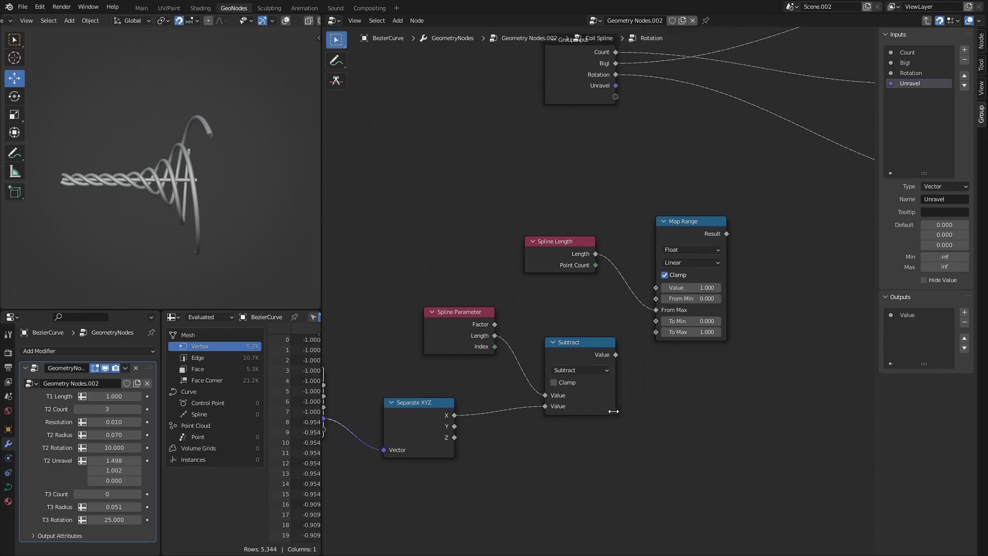
mouse_move(656, 301)
mouse_down()
mouse_move(634, 286)
mouse_move(644, 287)
mouse_up()
Feed Spline Parameter's Length into Map Range's Value, and Spline Length's Length into From Max and Subtract's first value
drag(473, 318, 473, 259)
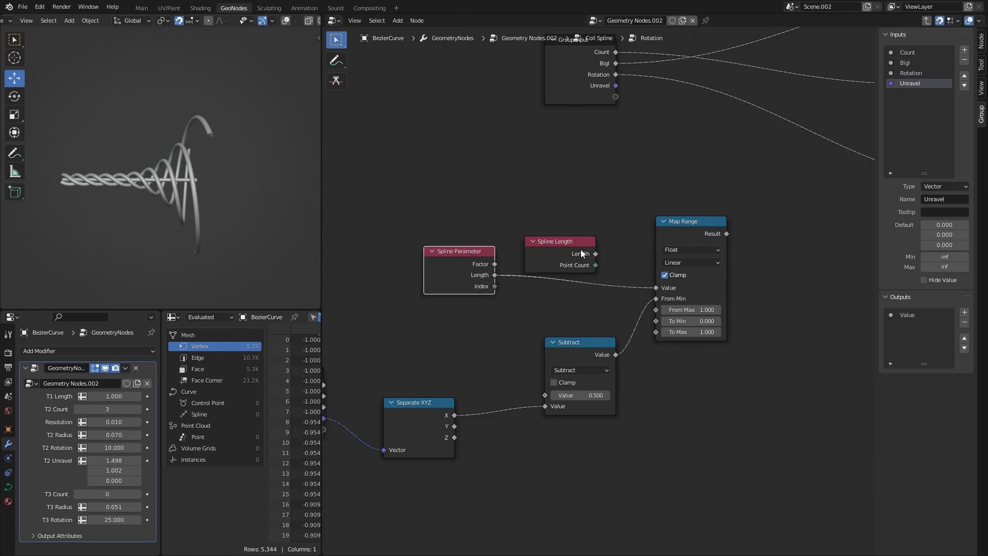
drag(556, 242, 668, 317)
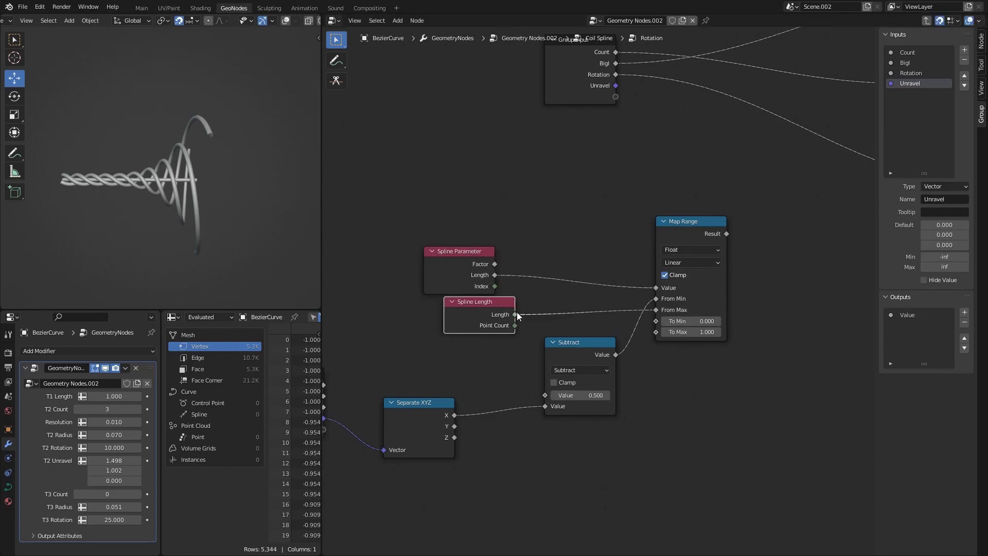
drag(515, 314, 545, 394)
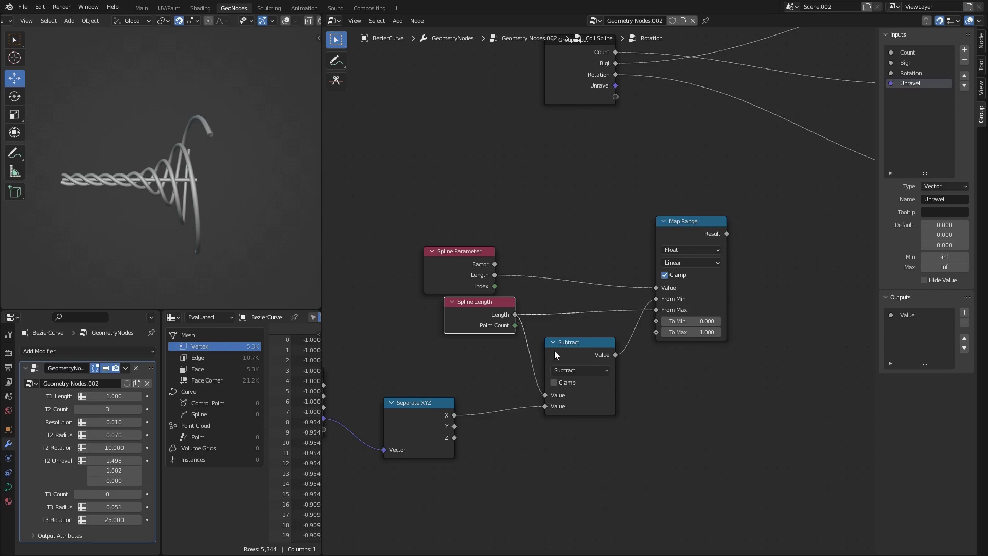
Move Separate XYZ closer to Subtract, and shift it with Subtract, Spline Parameter and Spline Length above their current position
scroll(405, 360, down, 2)
drag(411, 367, 498, 426)
key(g)
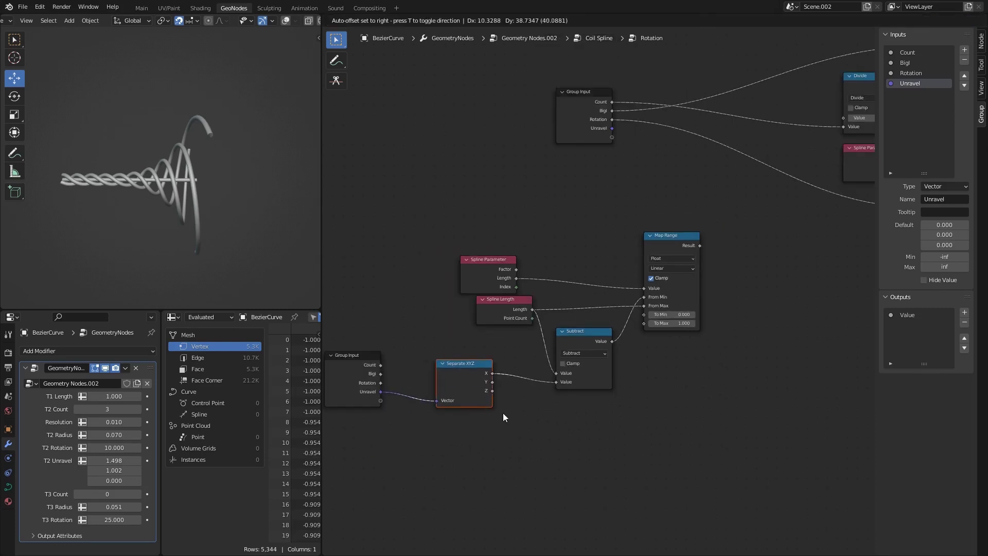
click(503, 413)
drag(607, 448, 461, 242)
key(g)
click(459, 229)
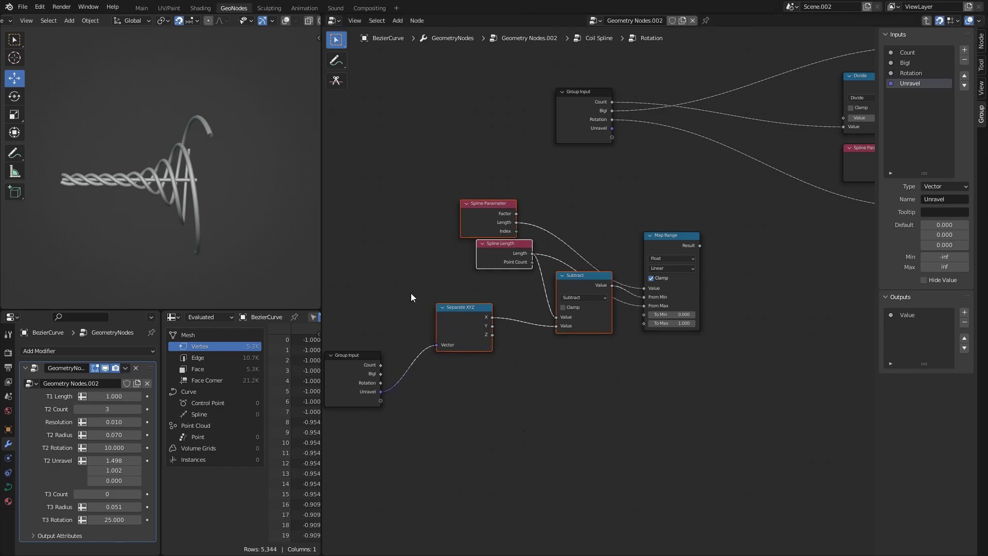
Reposition the copied Group Input and Map Range nodes, and connect Separate XYZ's Z to Map Range's To Max
drag(372, 354, 404, 362)
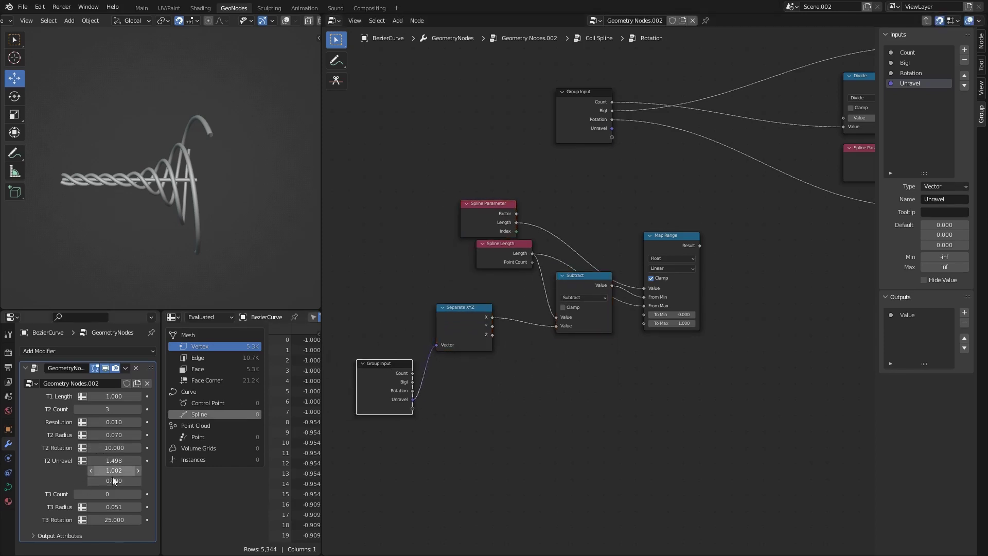
middle_drag(435, 409, 444, 384)
drag(679, 210, 703, 241)
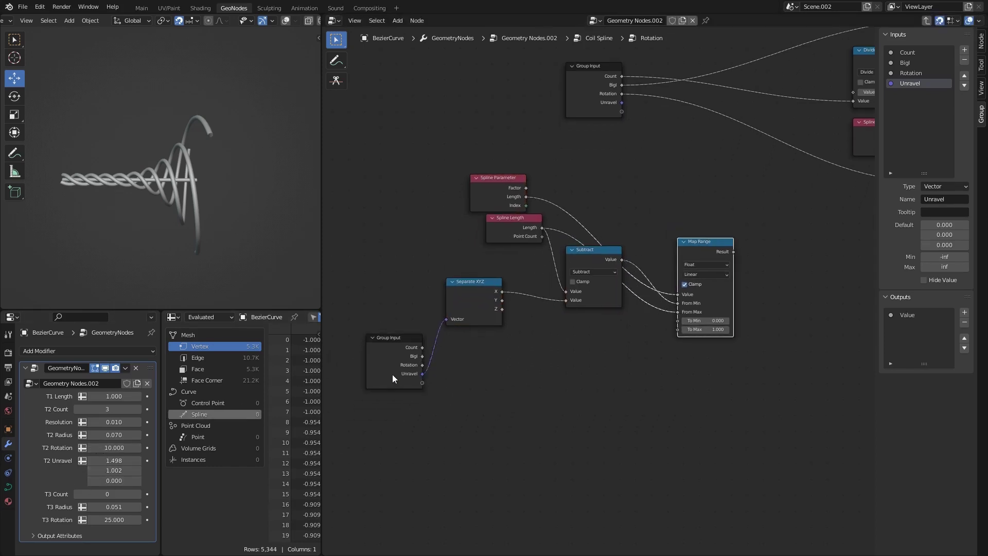
drag(502, 309, 677, 329)
Duplicate the Subtract node after Map Range, change it to Power with exponent 4, and feed Map Range's Result into its Base
middle_drag(701, 258, 605, 287)
click(485, 279)
key(shift+d)
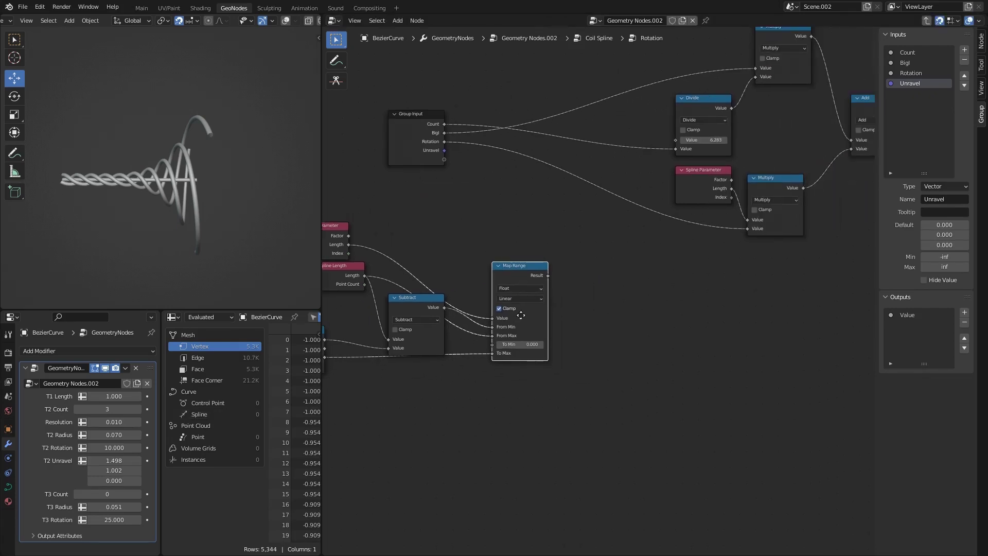
click(592, 273)
click(601, 290)
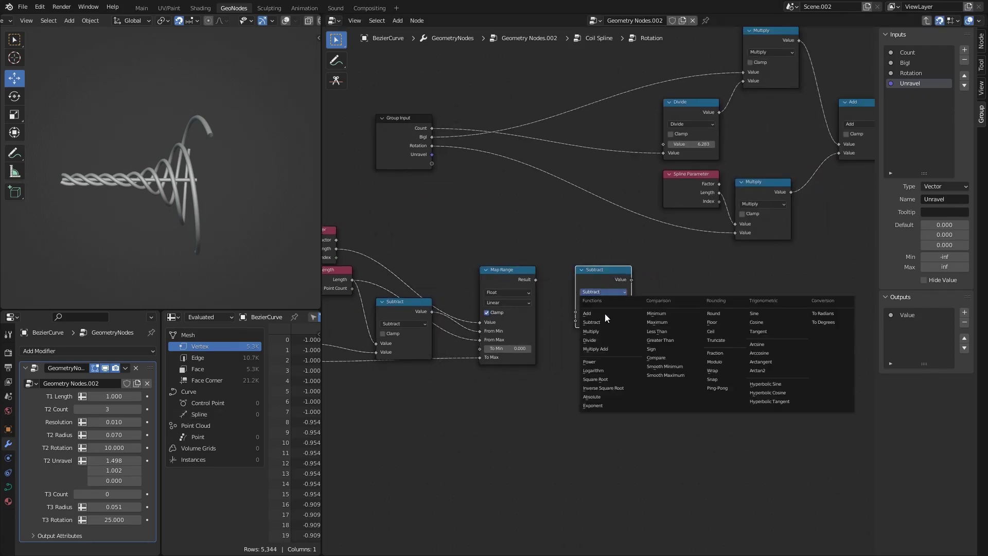
click(585, 363)
drag(573, 314, 575, 312)
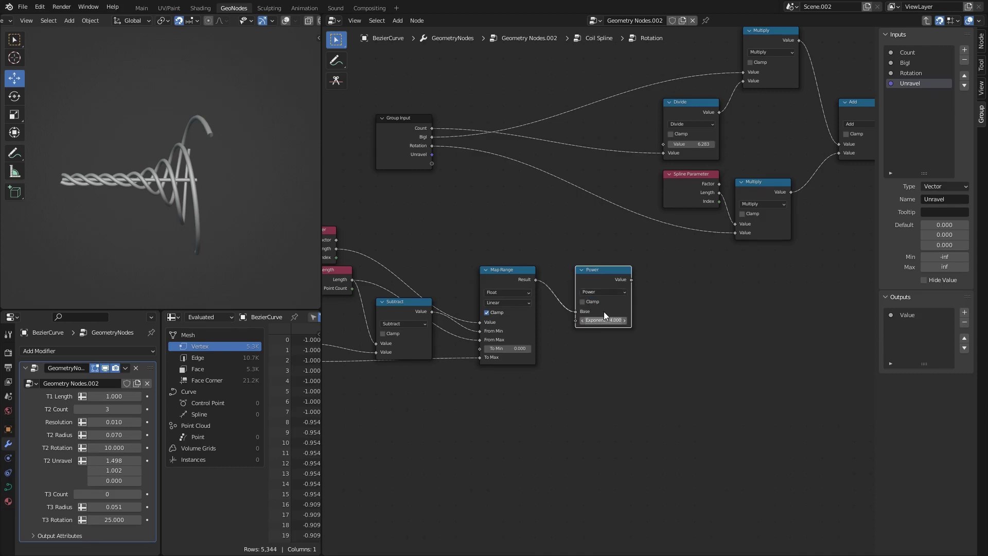
Move the unravel node chain through Power so that Map Range sits beneath the original Group Input
scroll(591, 282, down, 2)
drag(556, 401, 349, 247)
key(g)
click(500, 259)
scroll(501, 247, up, 2)
middle_drag(501, 247, 517, 312)
scroll(501, 263, up, 2)
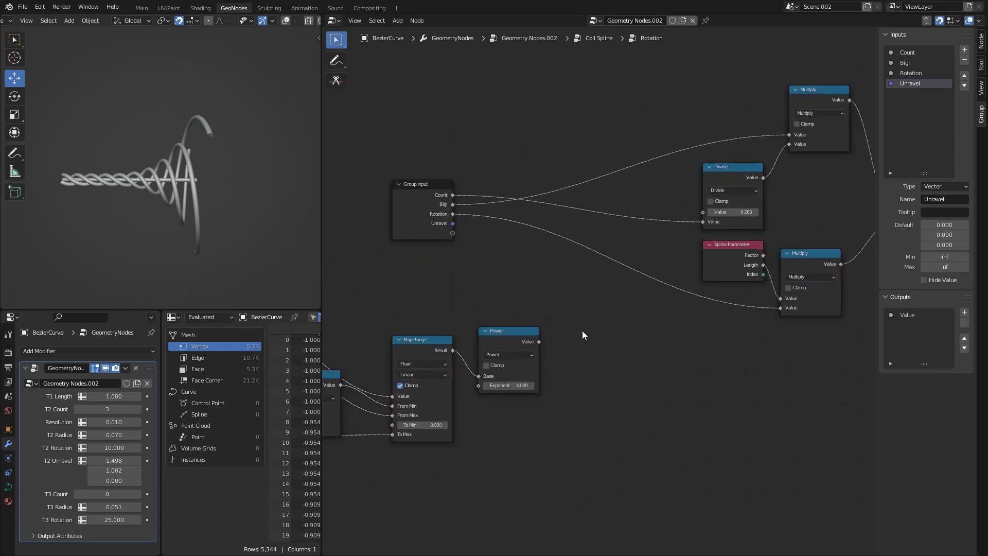
Add a Subtract math node on the link from Group Input's Rotation to Multiply, and connect Power's output to its second value
key(shift+a)
text(mat)
key(Return)
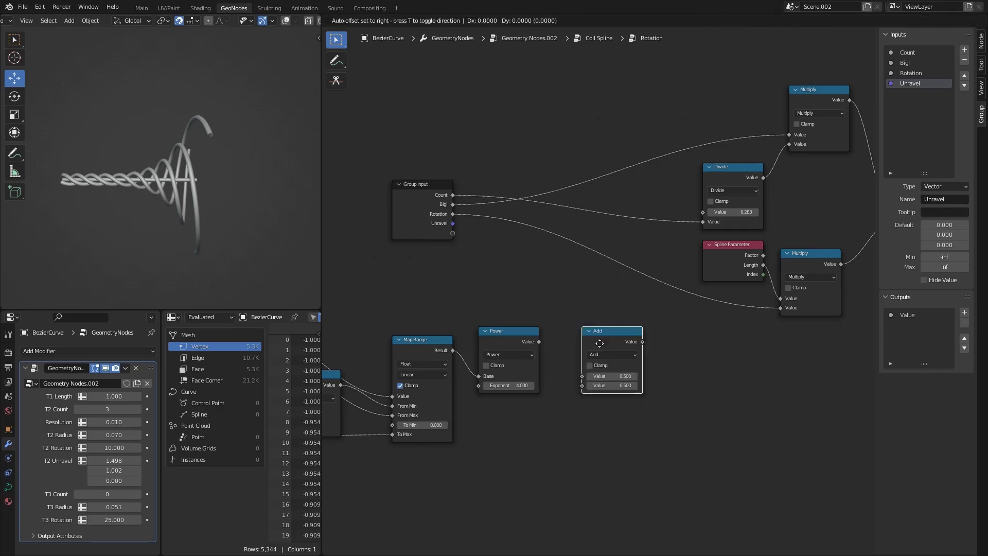
click(592, 322)
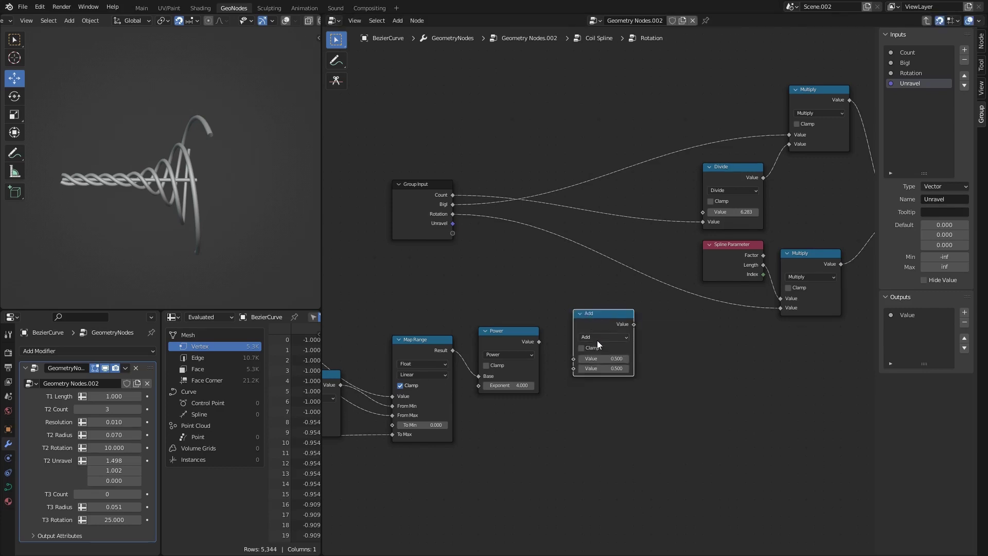
scroll(598, 339, up, 1)
click(602, 343)
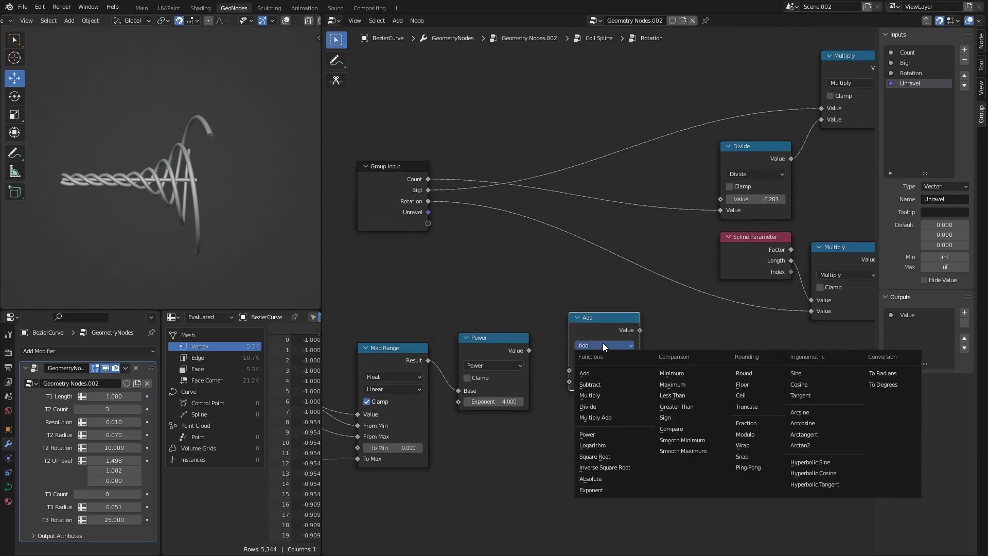
click(602, 384)
drag(595, 319, 595, 249)
drag(567, 310, 566, 310)
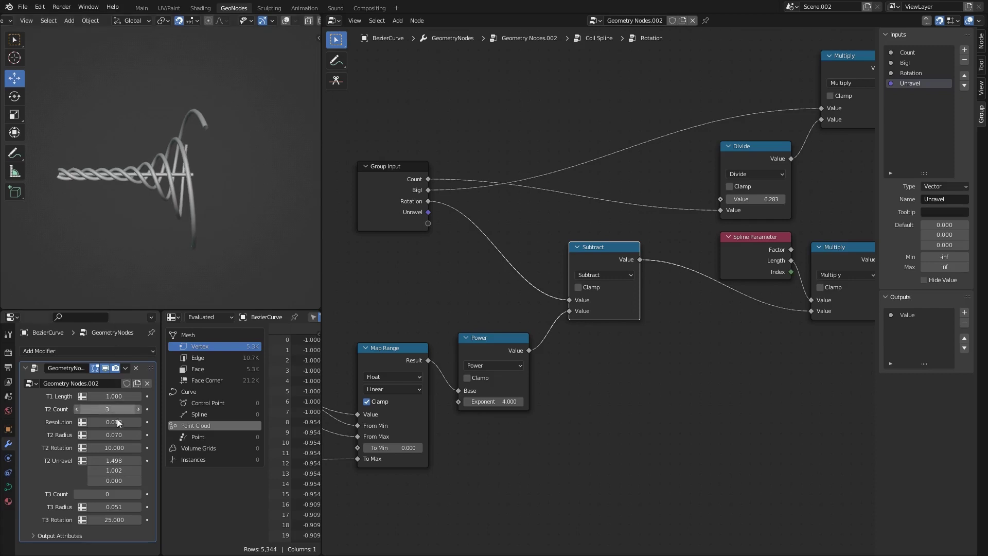
Reset T2 Unravel's Y value to 0 and save the file
key(BackSpace)
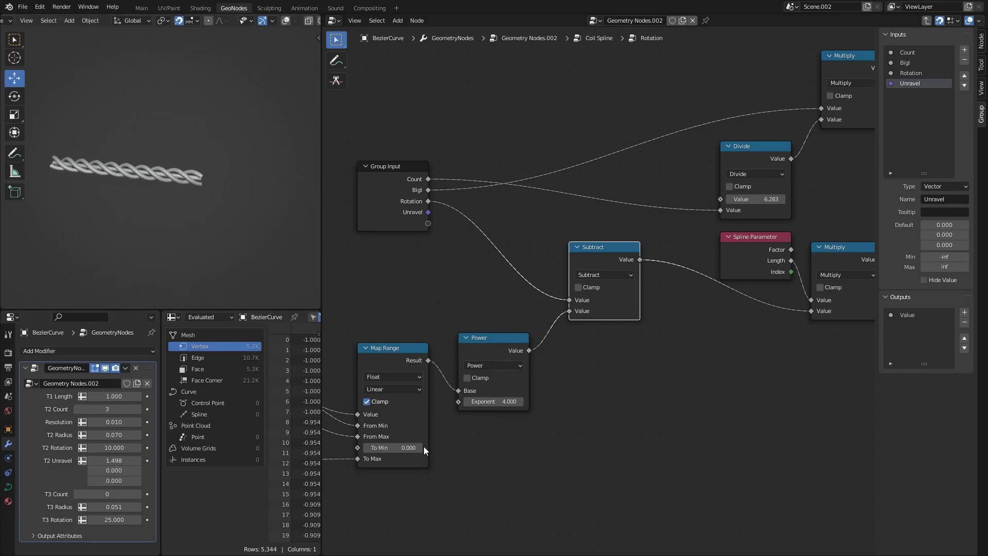
scroll(424, 446, down, 2)
middle_drag(424, 446, 619, 379)
key(ctrl+s)
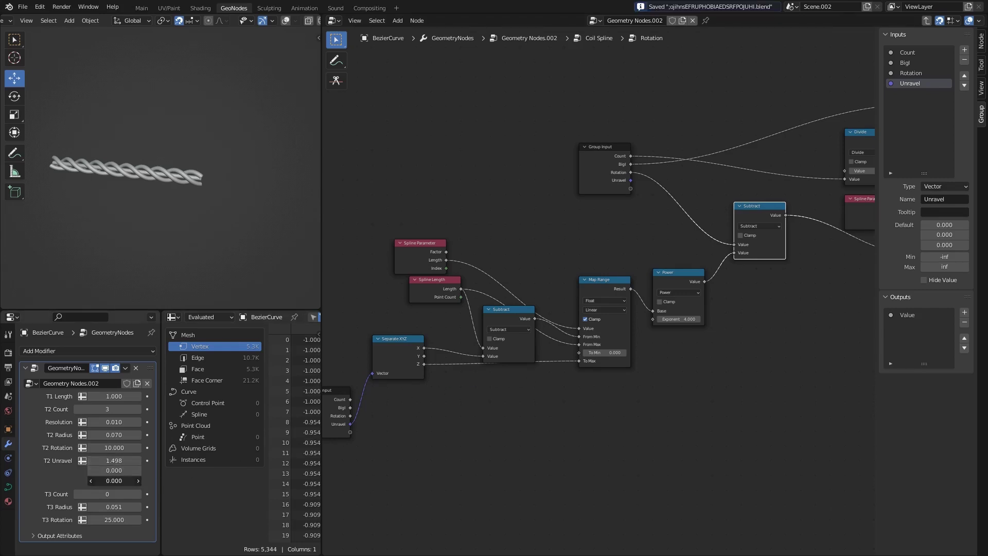
Set T2 Unravel's Y to 0.95 and Z to 1.02, checking the untwisting rope end in the viewport
drag(115, 480, 186, 480)
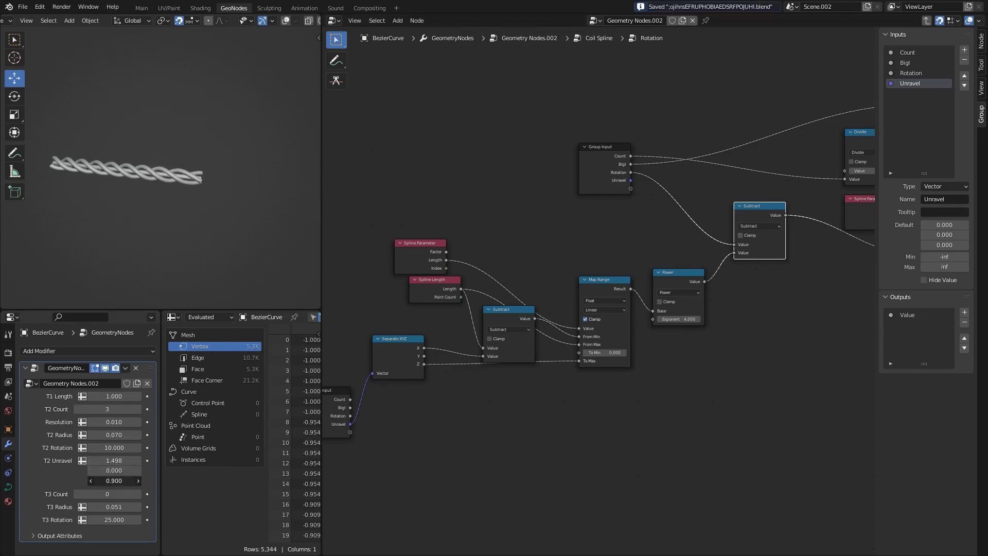
drag(110, 480, 122, 480)
shift+middle_drag(192, 194, 174, 206)
scroll(167, 233, up, 2)
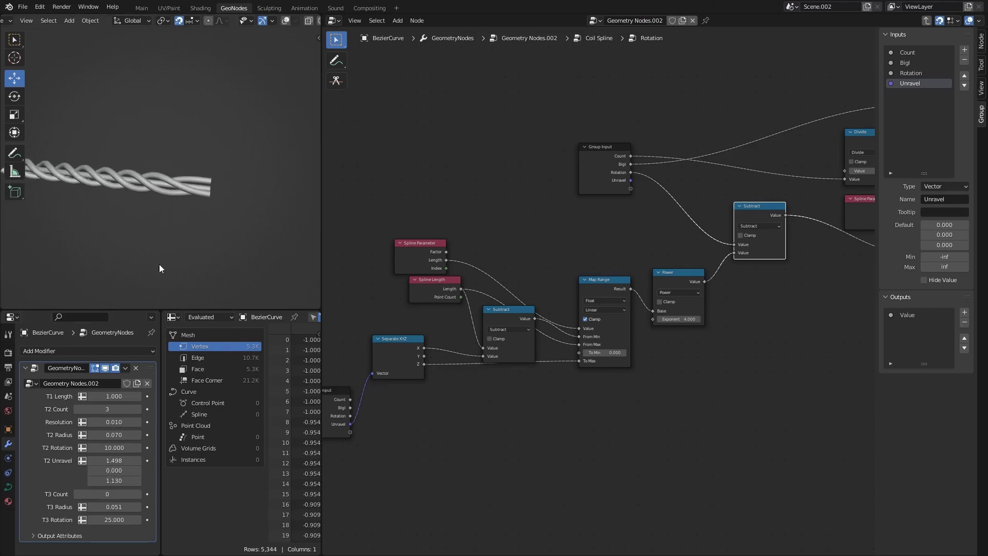
drag(114, 470, 154, 469)
scroll(118, 181, down, 1)
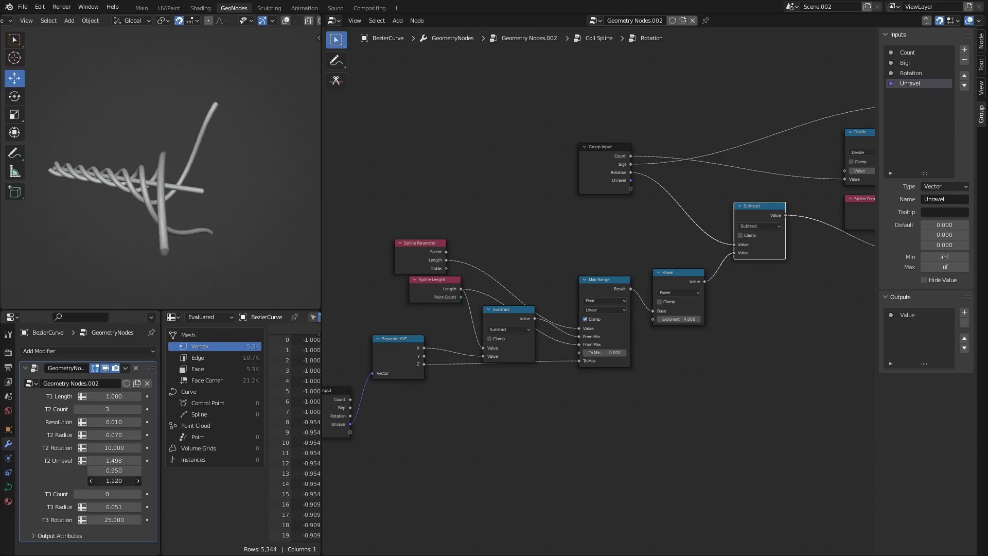
drag(114, 481, 109, 480)
middle_drag(126, 215, 154, 214)
scroll(155, 217, down, 2)
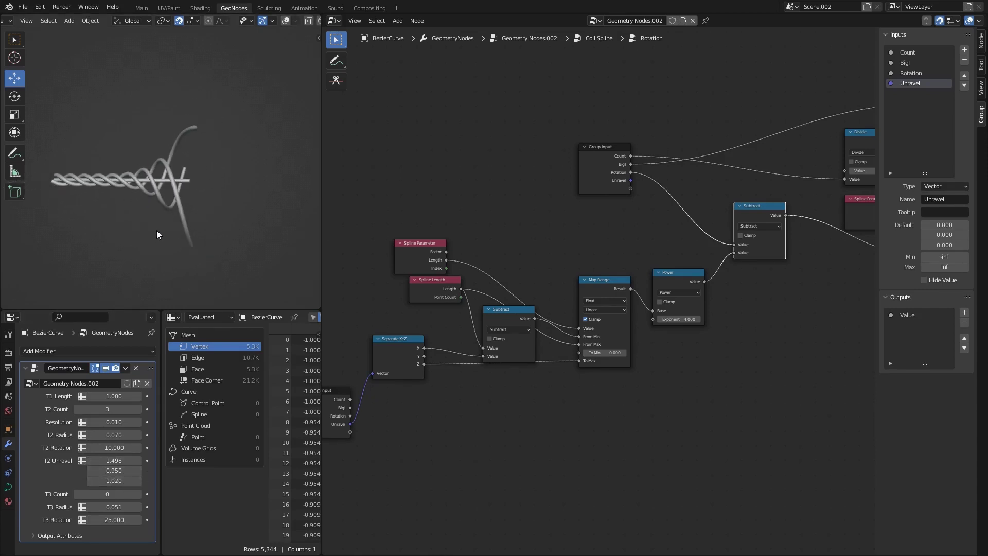
Try 4.14 as the Power node's Exponent, set it back to 4, and save the file
scroll(677, 329, up, 2)
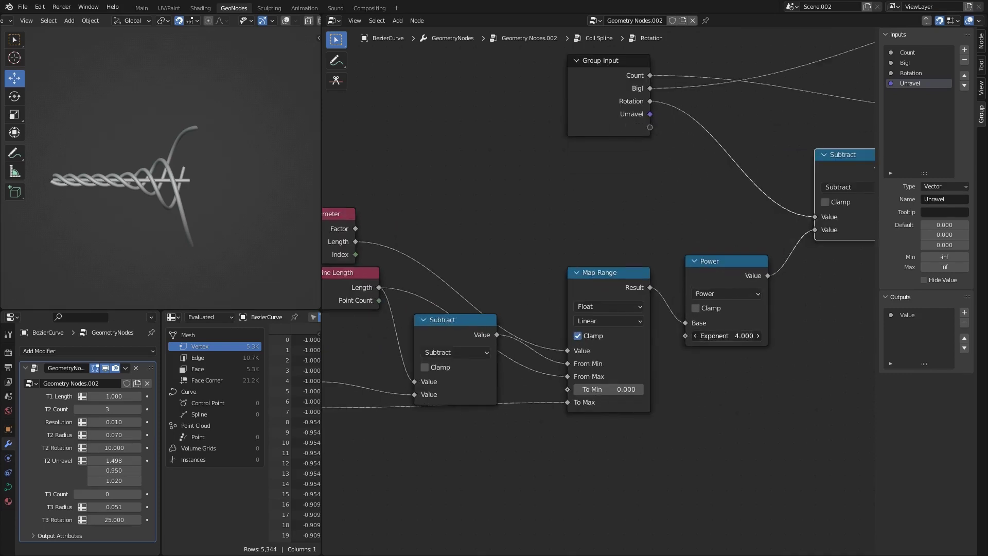
mouse_move(725, 335)
mouse_down()
mouse_move(782, 335)
mouse_move(726, 336)
mouse_up()
click(727, 336)
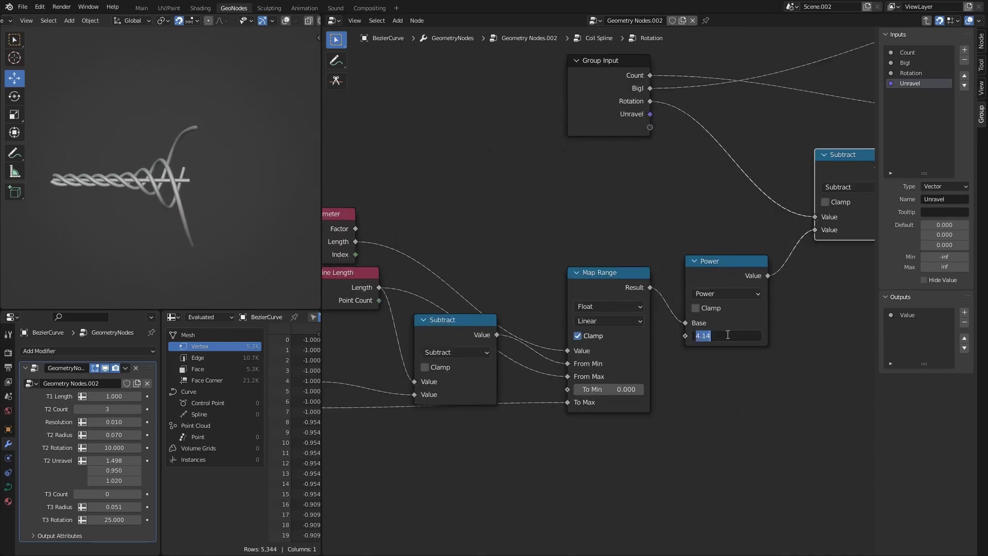
text(4)
key(Return)
key(ctrl+s)
scroll(677, 330, down, 3)
scroll(671, 327, down, 2)
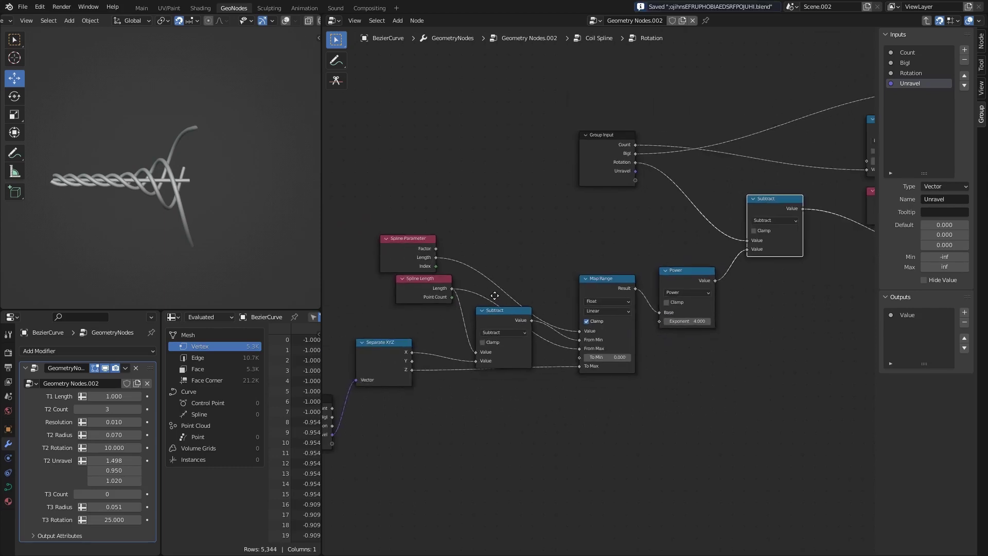
Adjust T2 Unravel's X to 1.476 and Z to 1.018, and save the file
middle_drag(493, 294, 551, 285)
drag(119, 481, 109, 460)
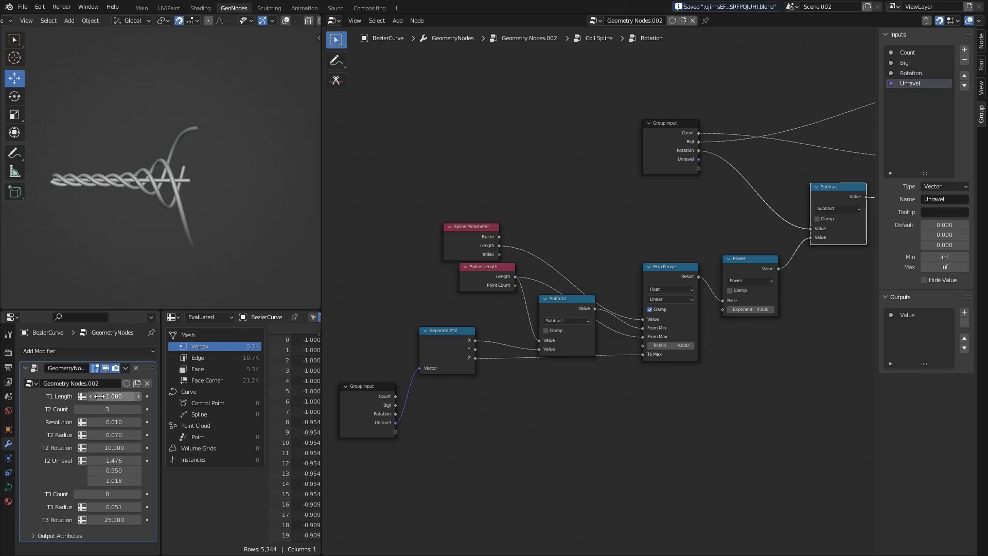
mouse_move(109, 396)
mouse_down()
mouse_move(79, 396)
mouse_move(109, 396)
mouse_up()
key(ctrl+s)
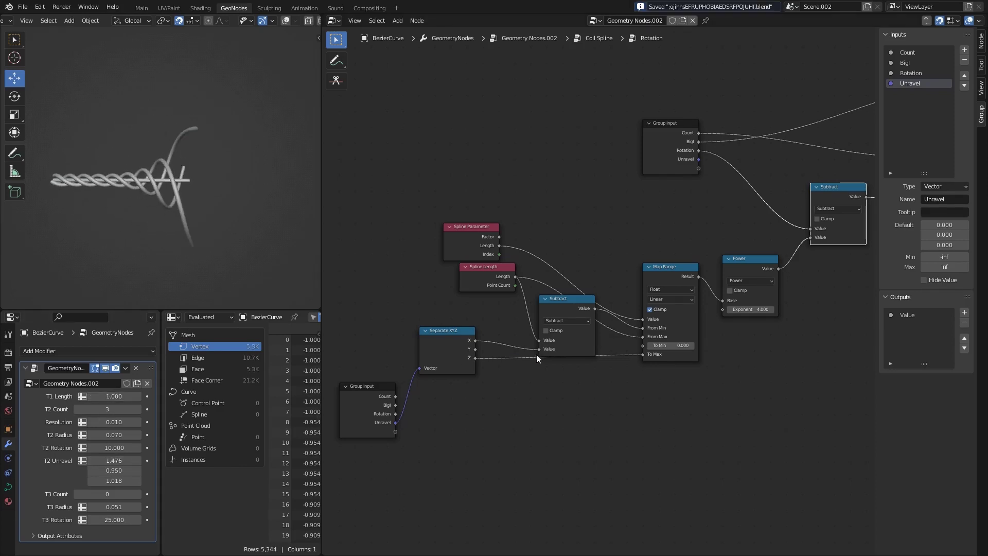
Return to the Coil Spline group and move the Normal, Curve Tangent and Vector Rotate nodes closer to the Rotation node
key(Home)
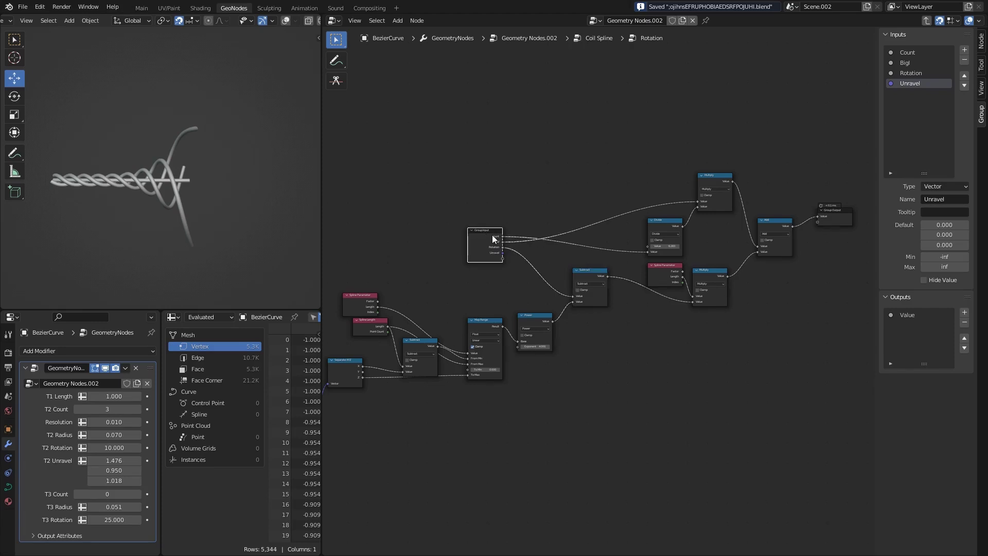
key(Tab)
middle_drag(493, 241, 290, 331)
scroll(591, 290, up, 5)
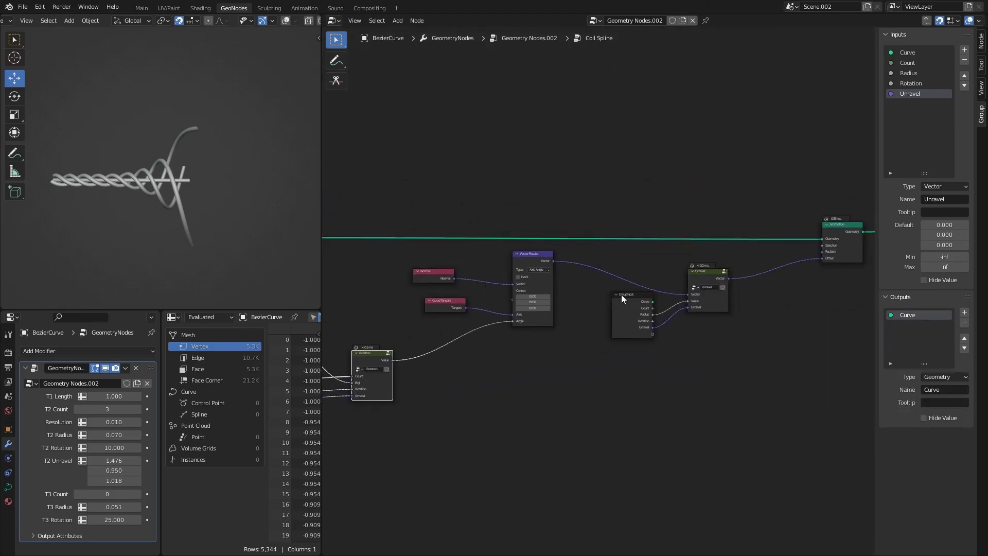
middle_drag(505, 362, 479, 369)
drag(400, 336, 525, 275)
key(g)
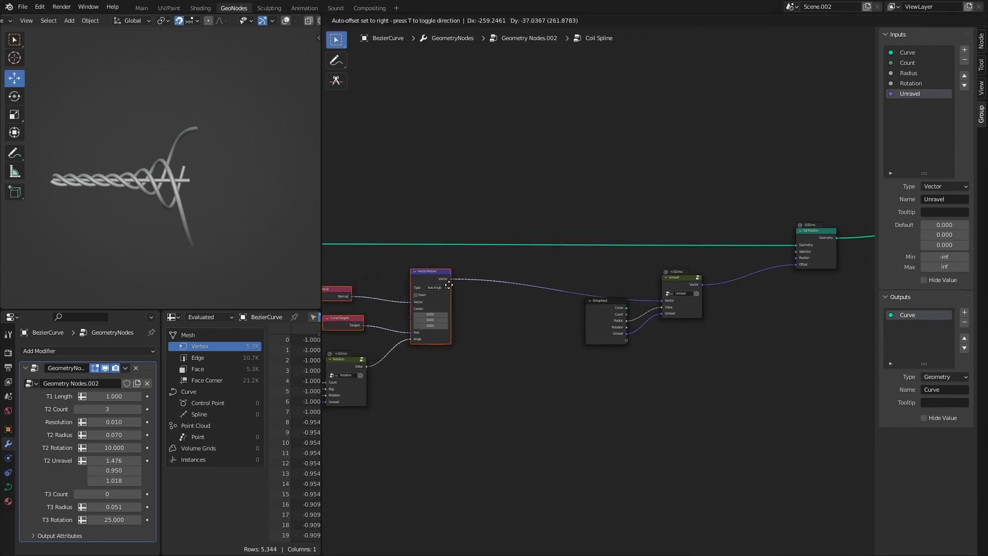
click(446, 286)
Move the Unravel node and its Group Input beside Vector Rotate, and bring Set Position and Group Output closer to Unravel
drag(560, 345, 733, 284)
key(g)
click(610, 295)
middle_drag(663, 296, 469, 323)
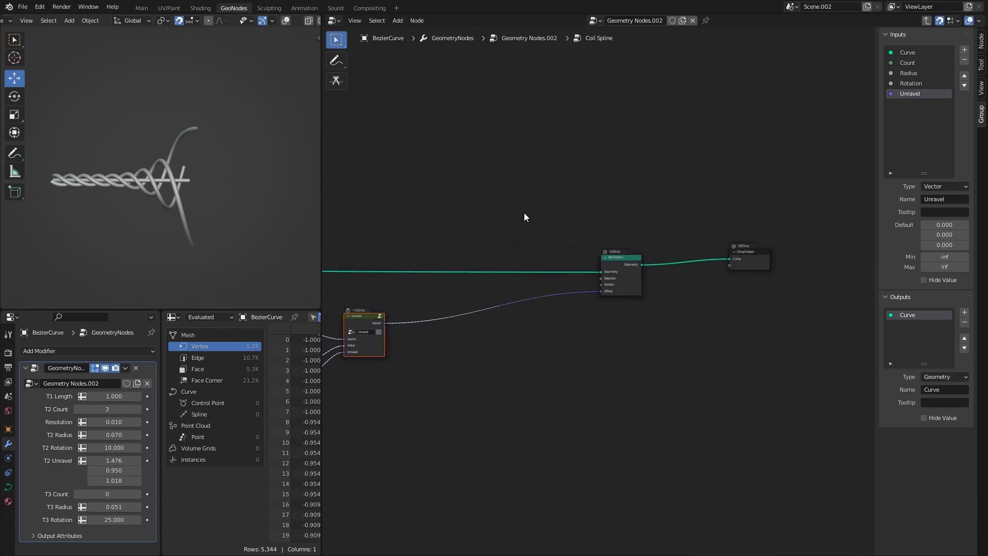
drag(524, 214, 731, 354)
key(g)
click(537, 358)
Move the first Group Input node of the Coil Spline group farther away from Mesh Line
click(474, 348)
middle_drag(482, 343, 617, 325)
middle_drag(476, 339, 623, 332)
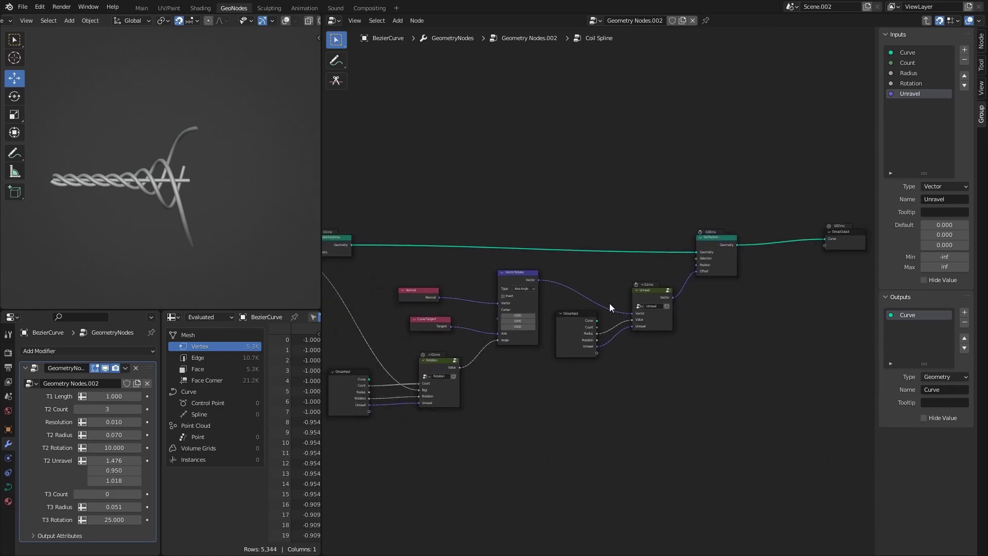
middle_drag(461, 242, 550, 227)
middle_drag(437, 213, 642, 250)
drag(445, 232, 400, 227)
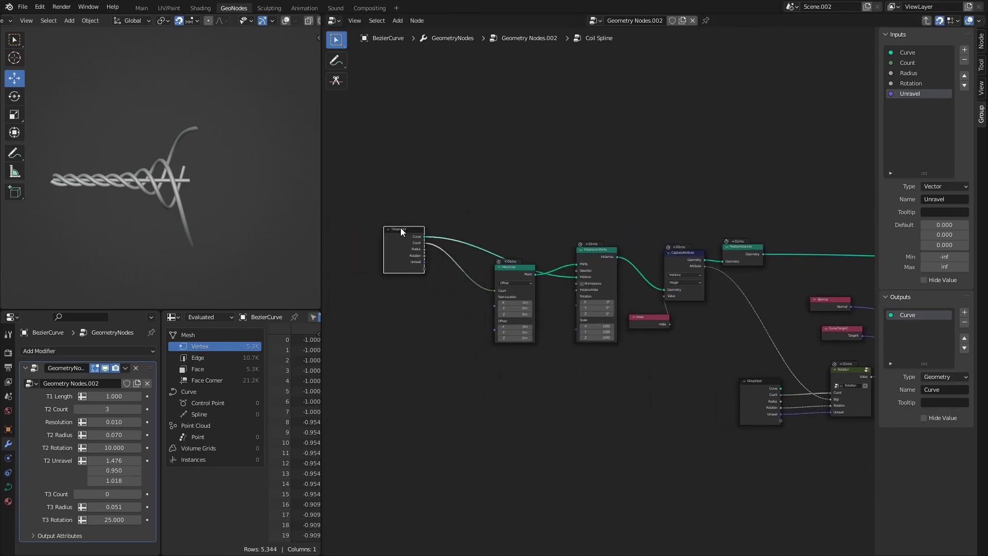
Return to the main node tree and add an Is Viewport node above the Group Input and Resample Curve nodes
key(Tab)
middle_drag(425, 231, 533, 295)
scroll(546, 259, up, 3)
click(532, 236)
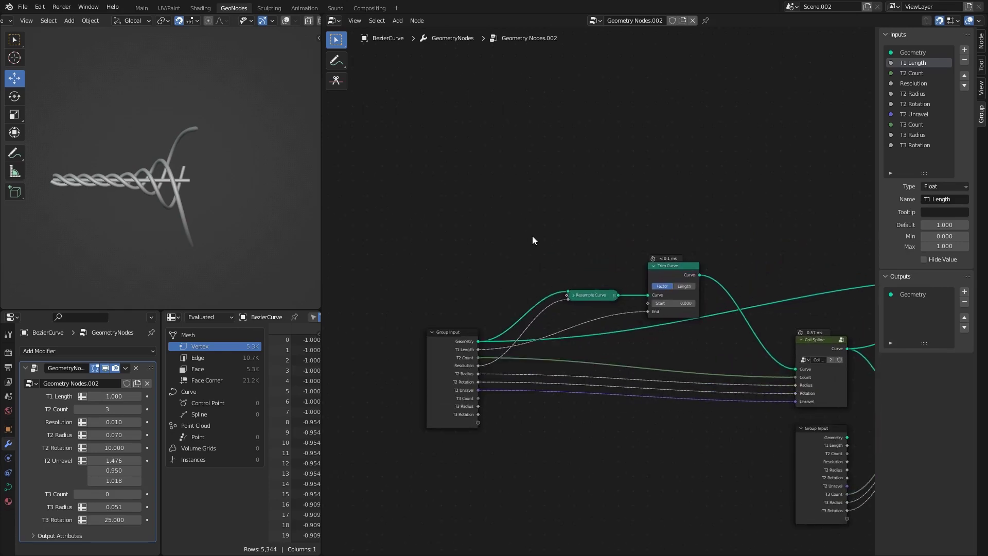
key(shift+a)
click(532, 236)
text(i)
key(BackSpace)
text(viepo)
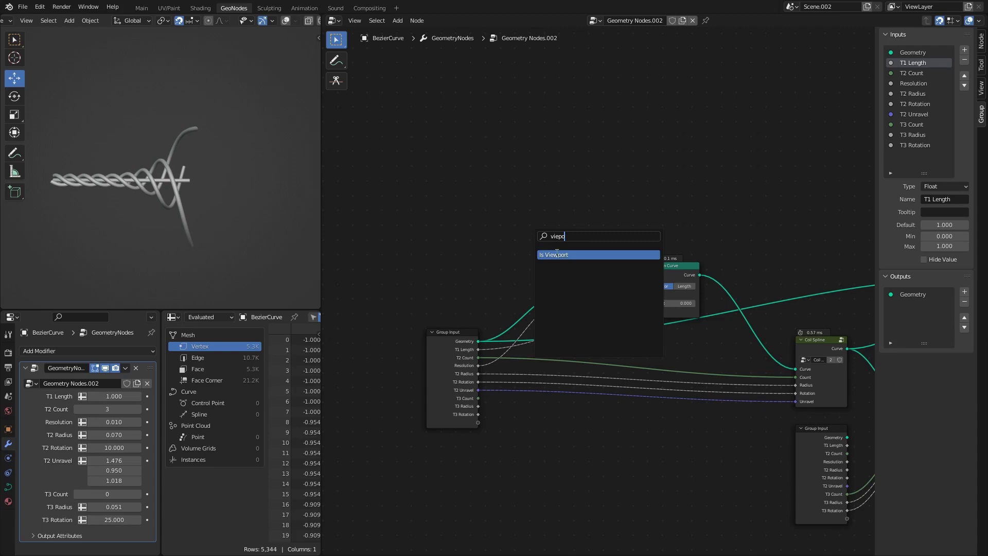
click(556, 254)
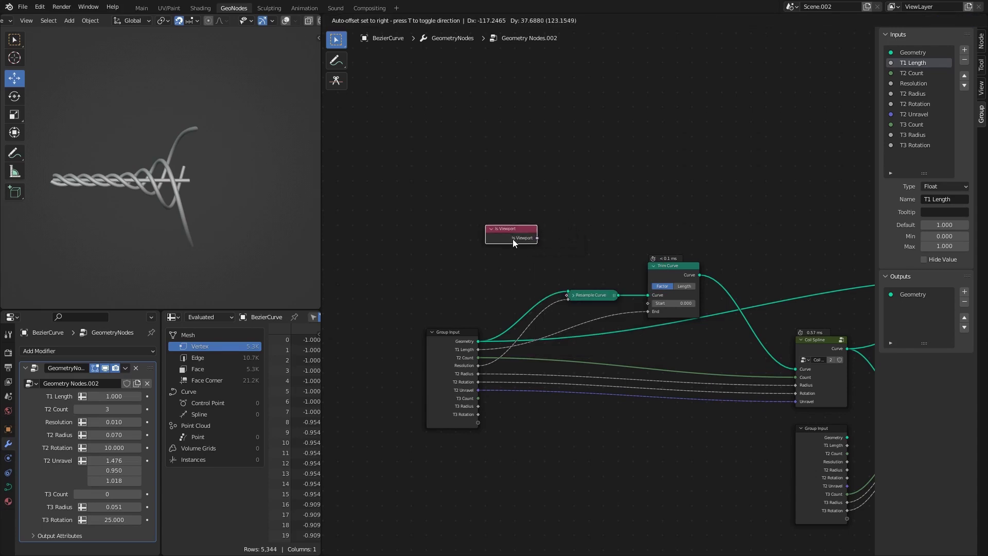
scroll(515, 242, up, 2)
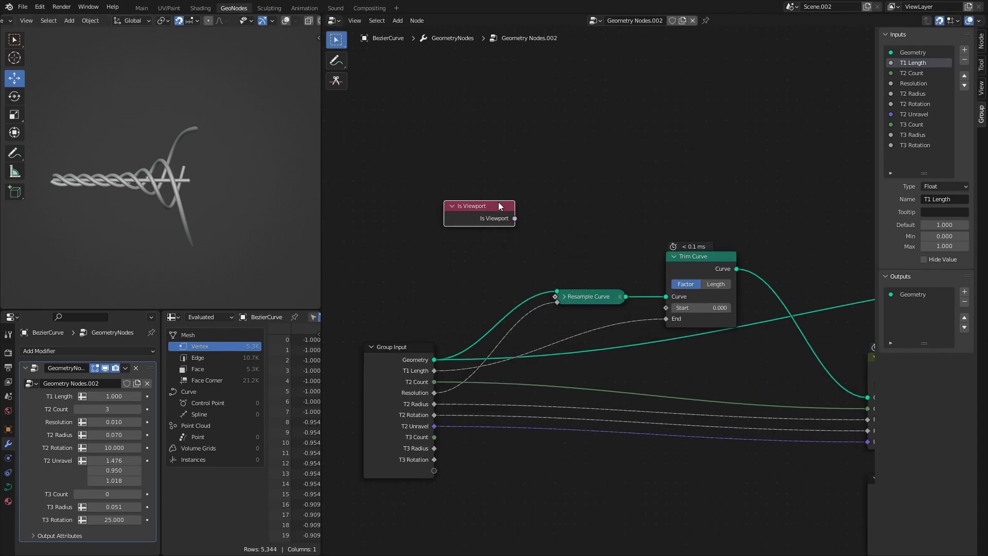
drag(498, 202, 486, 162)
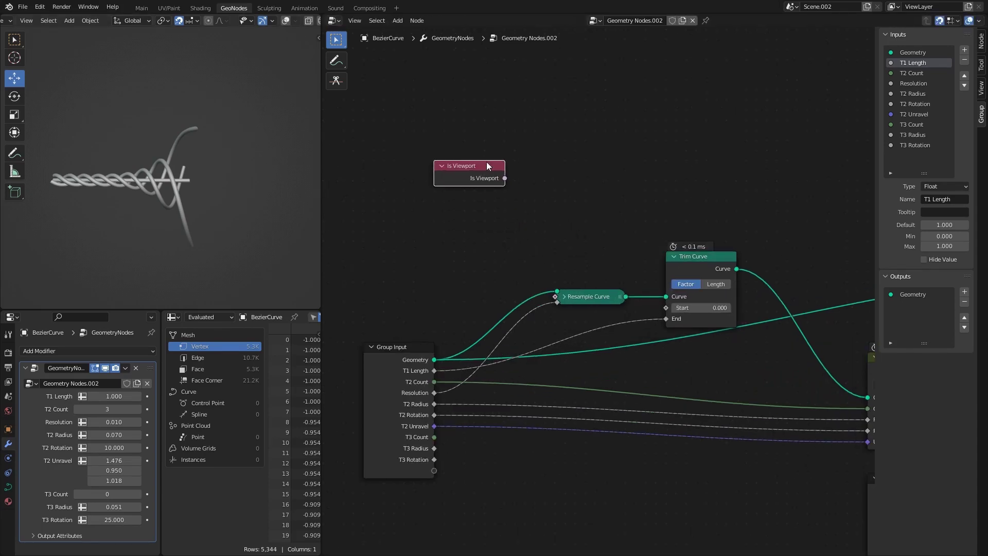
Add a Switch node between Is Viewport and Trim Curve, above Resample Curve, and set its input type to Float
key(shift+a)
text(swit)
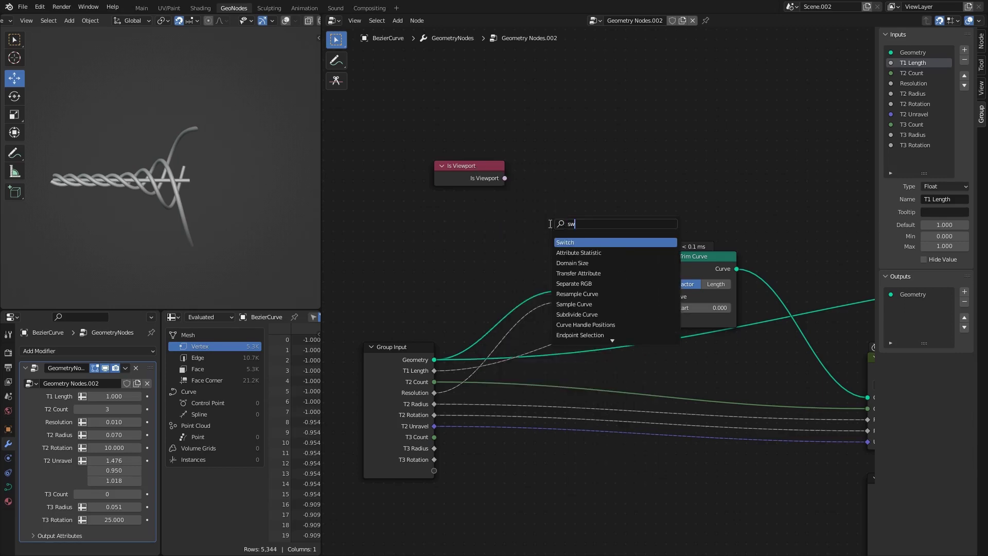
click(572, 239)
click(575, 211)
scroll(575, 212, up, 2)
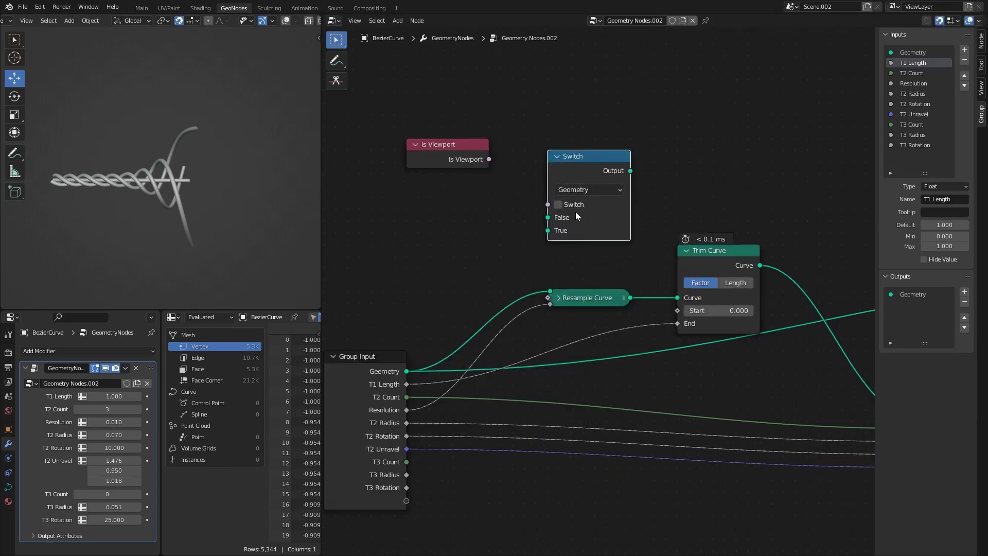
click(597, 189)
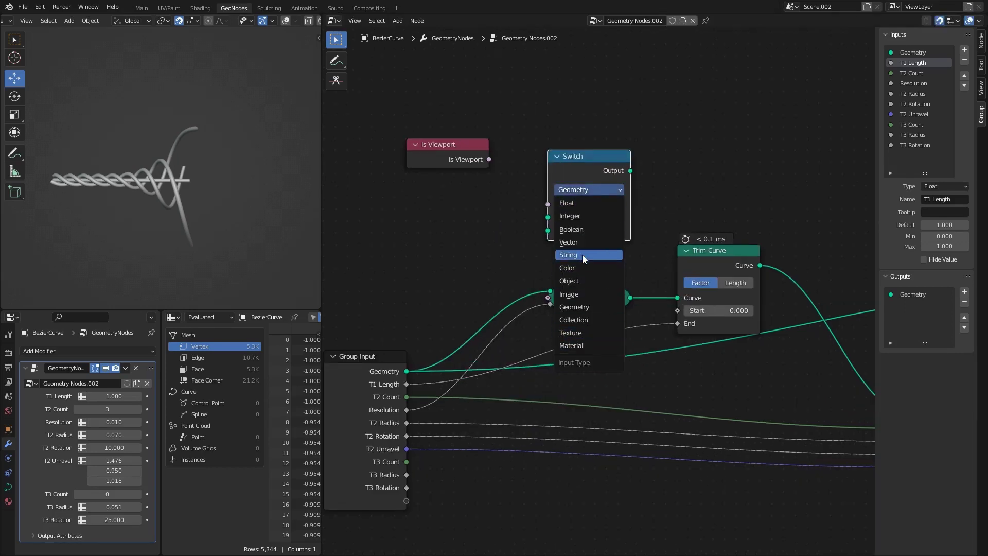
click(584, 203)
Connect Is Viewport to the Switch node's Switch input and the Group Input's Resolution to its True input
middle_drag(487, 216, 573, 249)
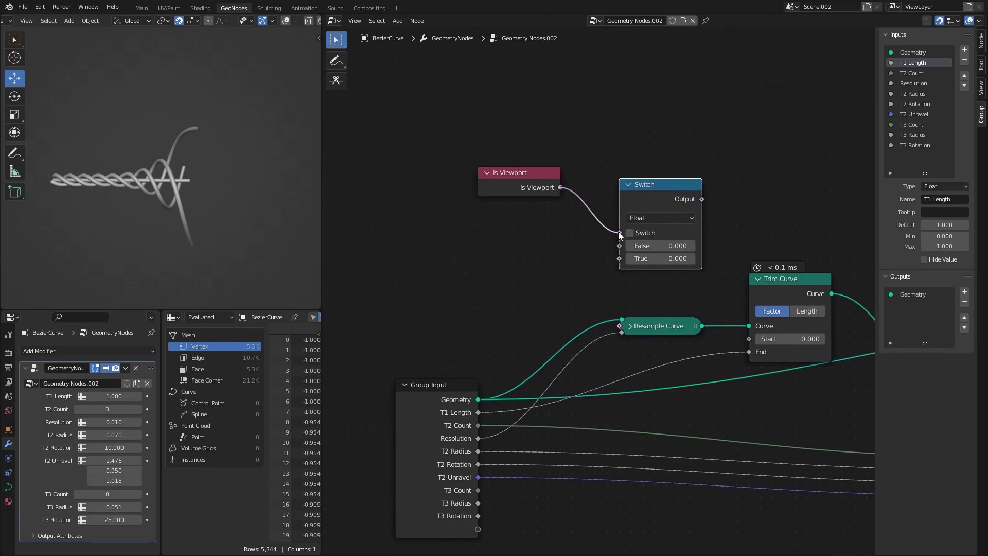
drag(540, 196, 510, 153)
drag(560, 187, 572, 200)
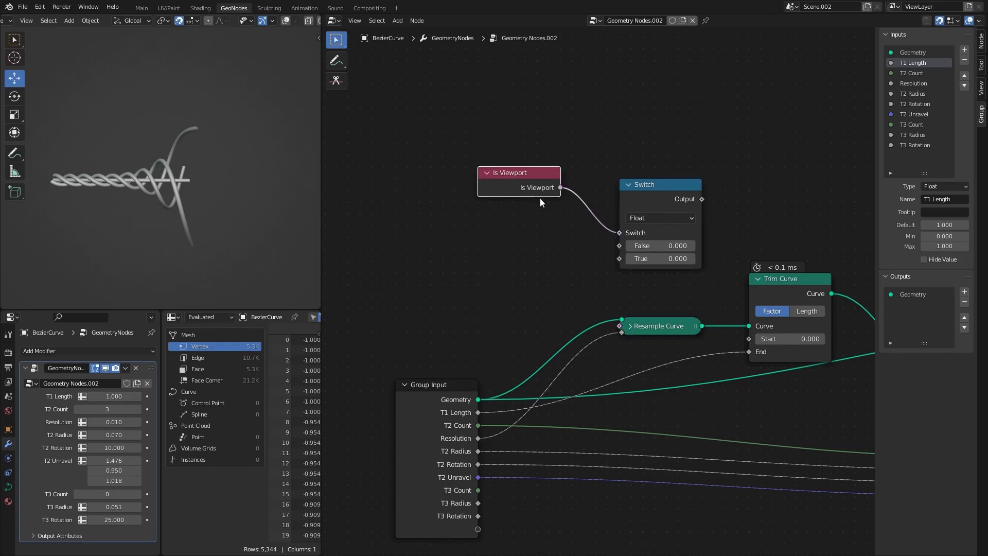
middle_drag(599, 271, 614, 208)
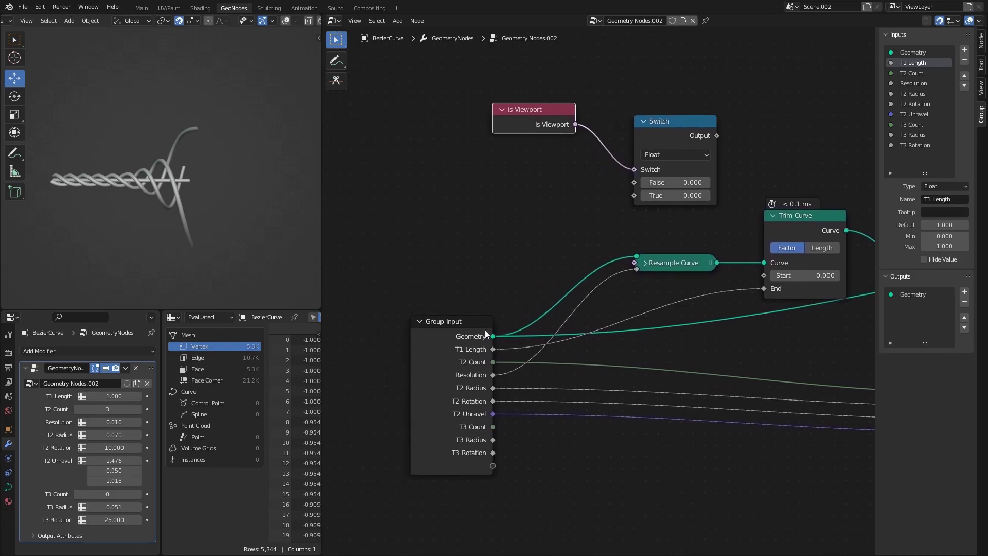
drag(495, 375, 632, 196)
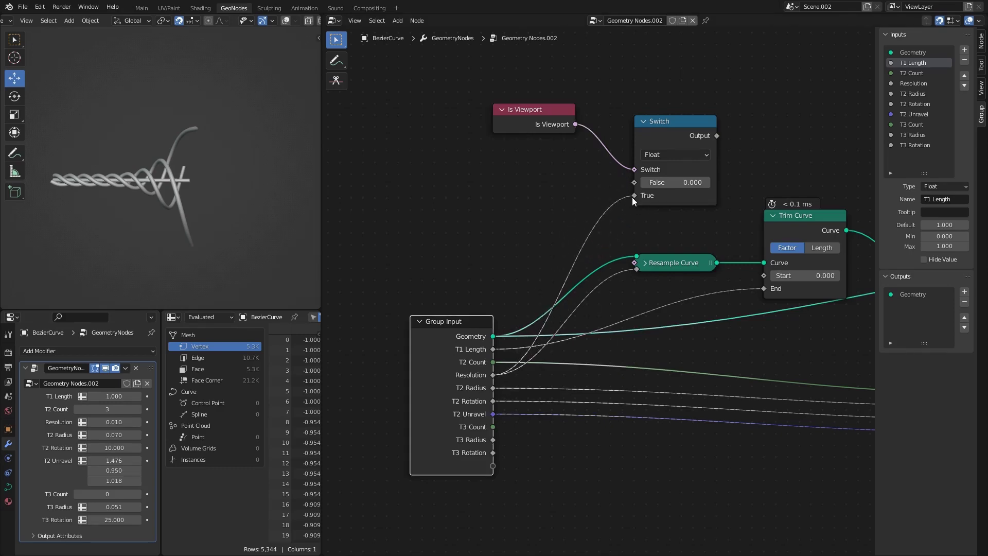
Collapse the Is Viewport node and reposition it beside the Switch node
click(503, 127)
key(h)
key(g)
click(530, 159)
Set the Switch node's False value to 0.001
scroll(630, 189, up, 3)
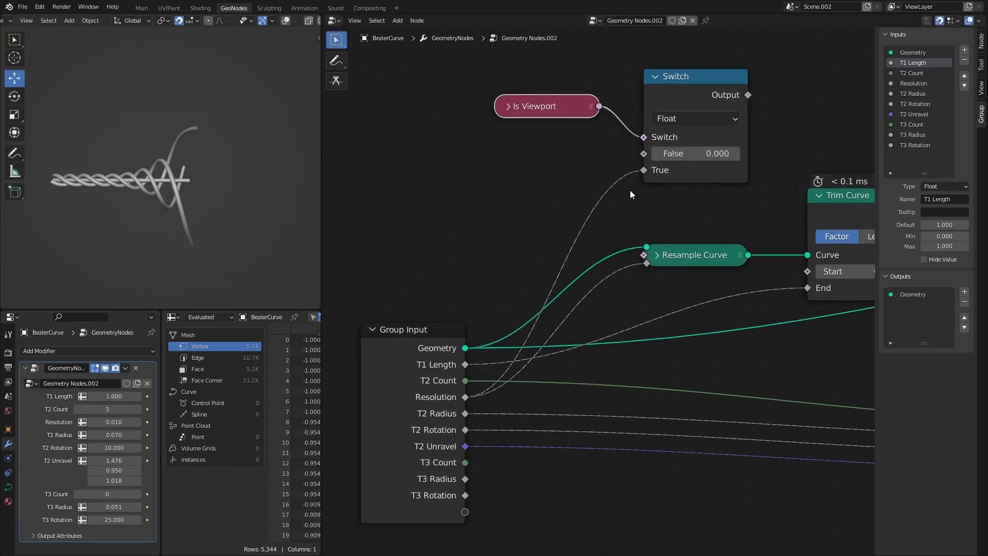
click(649, 200)
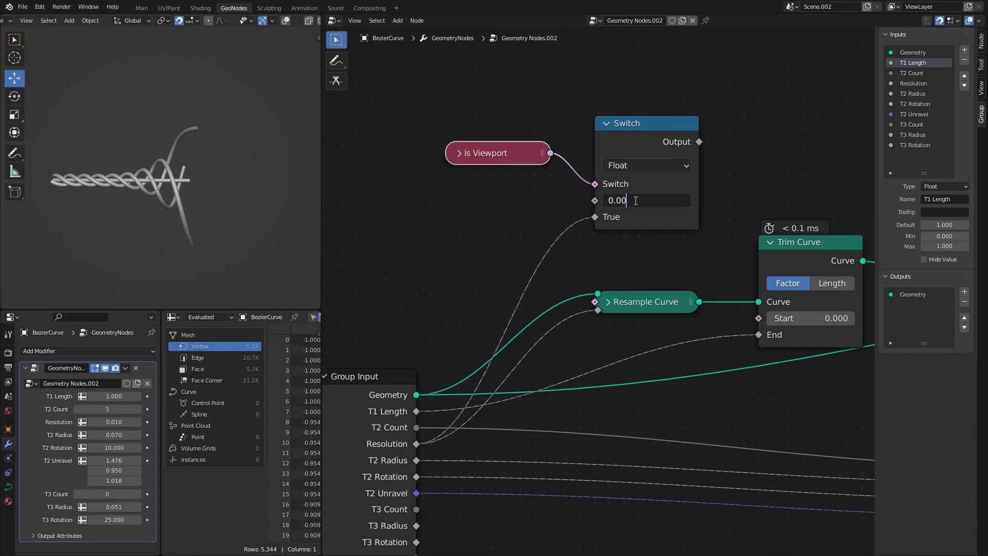
text(0.001)
key(Return)
scroll(633, 201, down, 2)
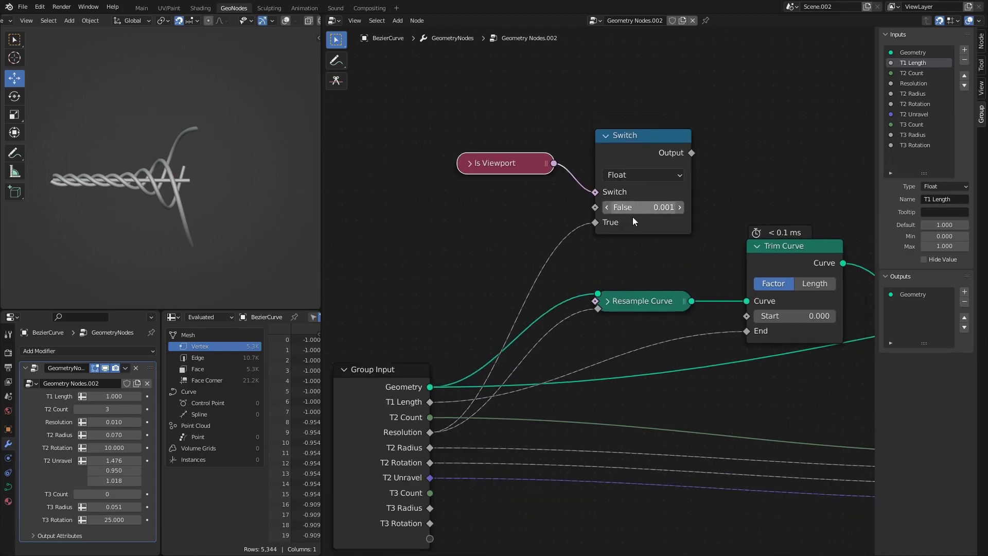
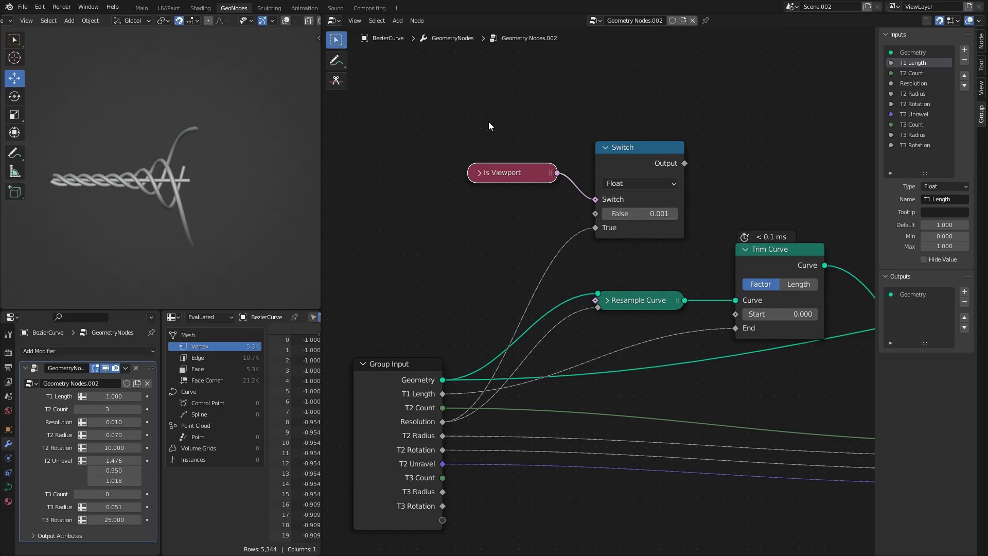
Shift the Is Viewport and Switch nodes, then expand the Resample Curve node and place it just before Trim Curve
drag(488, 121, 631, 233)
key(g)
click(618, 259)
middle_drag(674, 283, 621, 272)
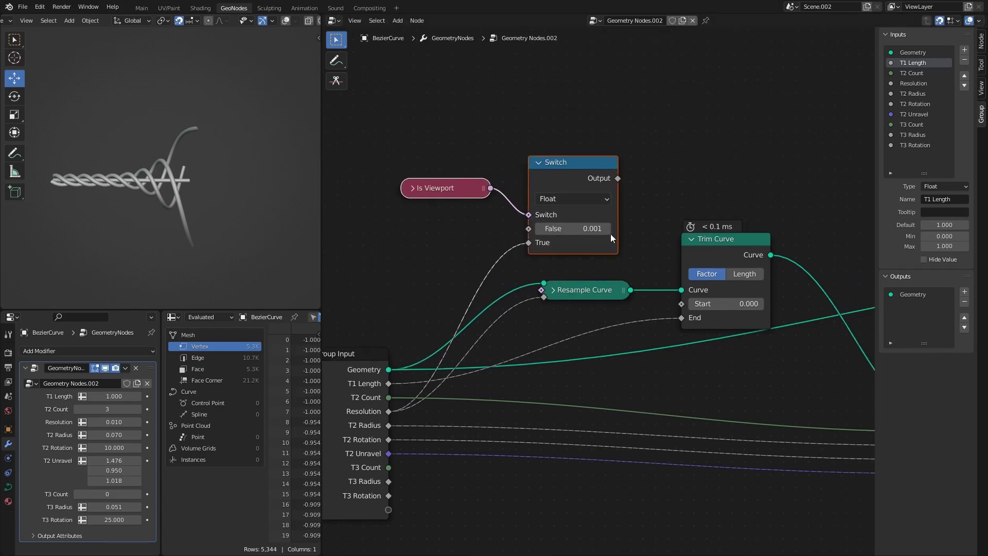
click(556, 291)
key(g)
click(580, 268)
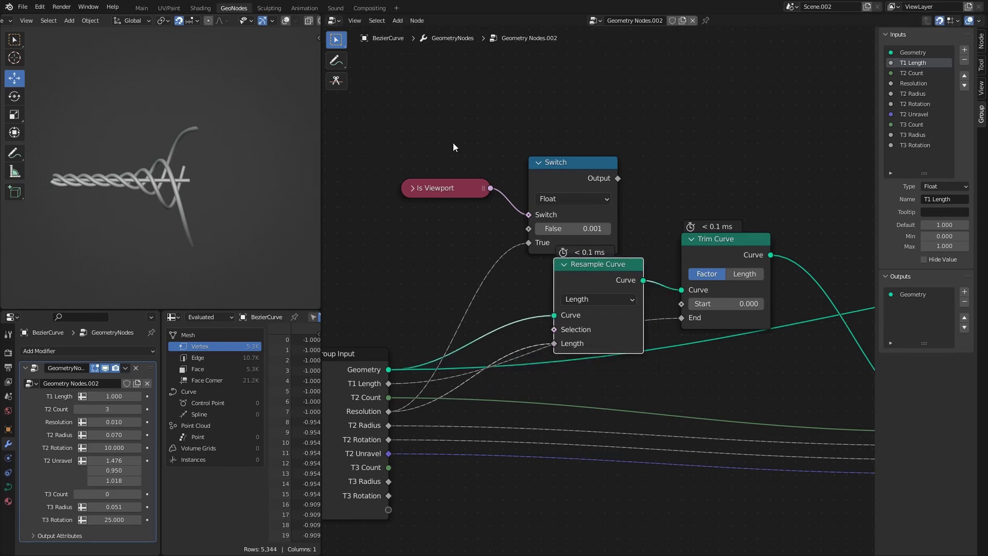
Move Is Viewport and Switch ahead of Resample Curve, connect the Switch Output to Resample Curve's Length, and save the file
drag(453, 145, 571, 235)
key(g)
click(448, 292)
click(520, 223)
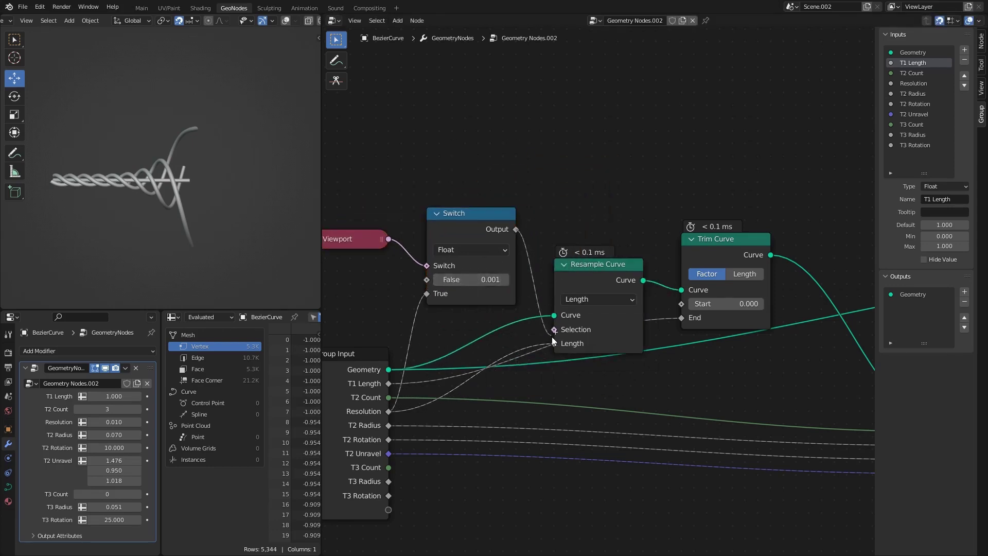
middle_drag(520, 214, 590, 175)
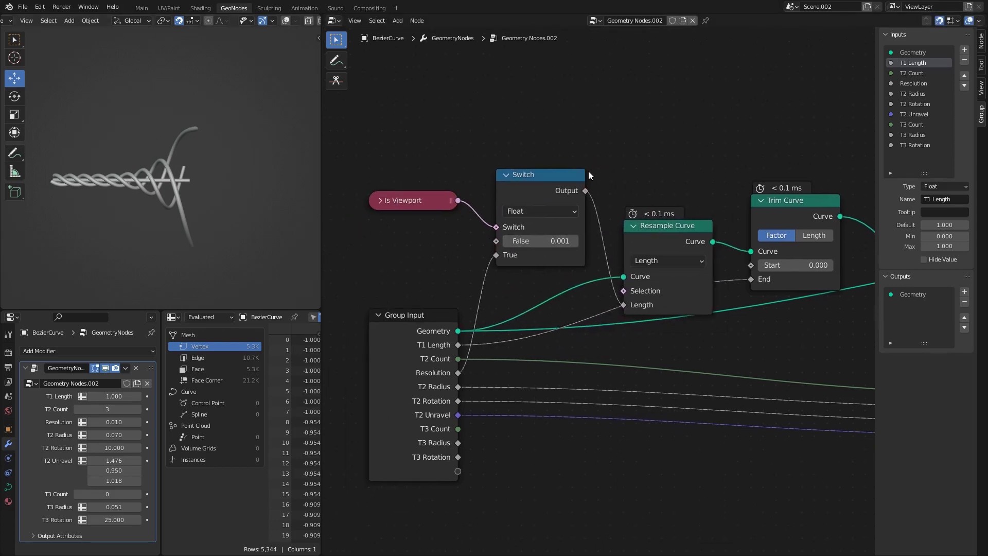
key(ctrl+s)
Move the main Group Input node farther away from the Switch node to widen the gap between them
scroll(187, 152, up, 6)
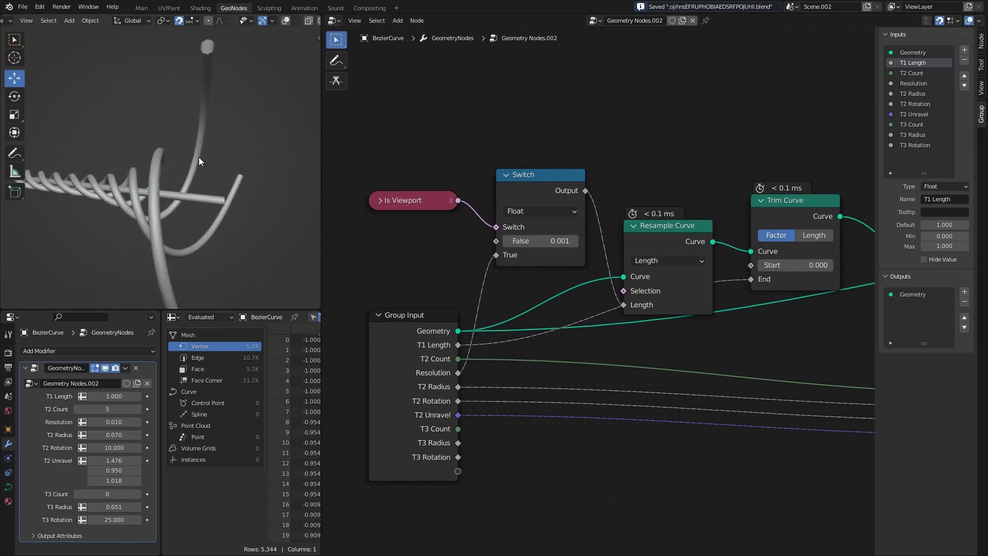
middle_drag(533, 245, 578, 272)
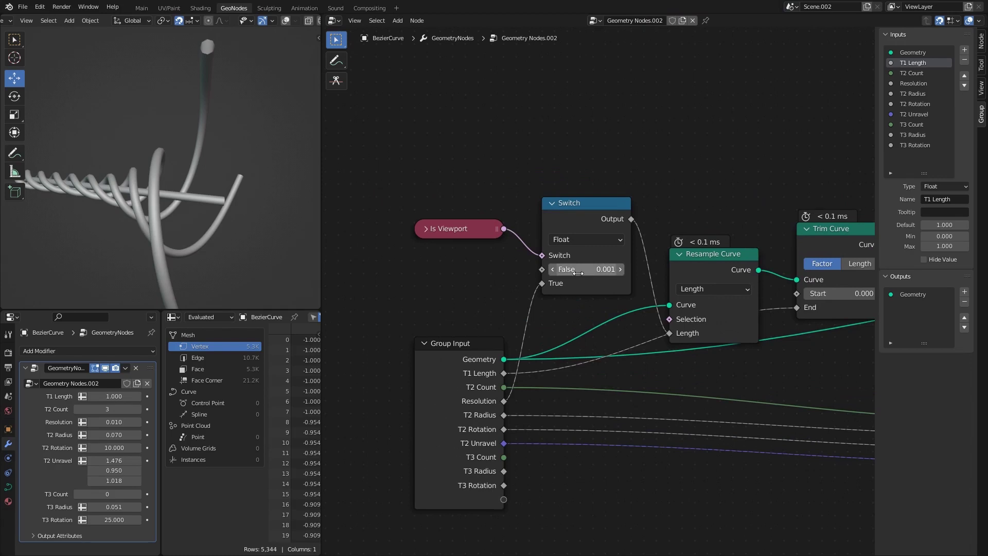
scroll(561, 271, down, 2)
drag(535, 282, 462, 286)
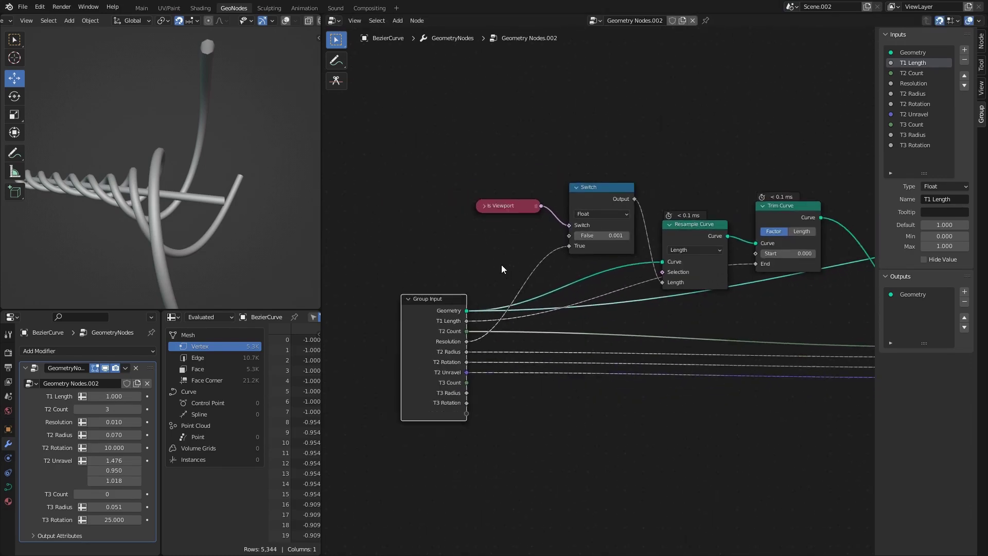
scroll(501, 264, down, 3)
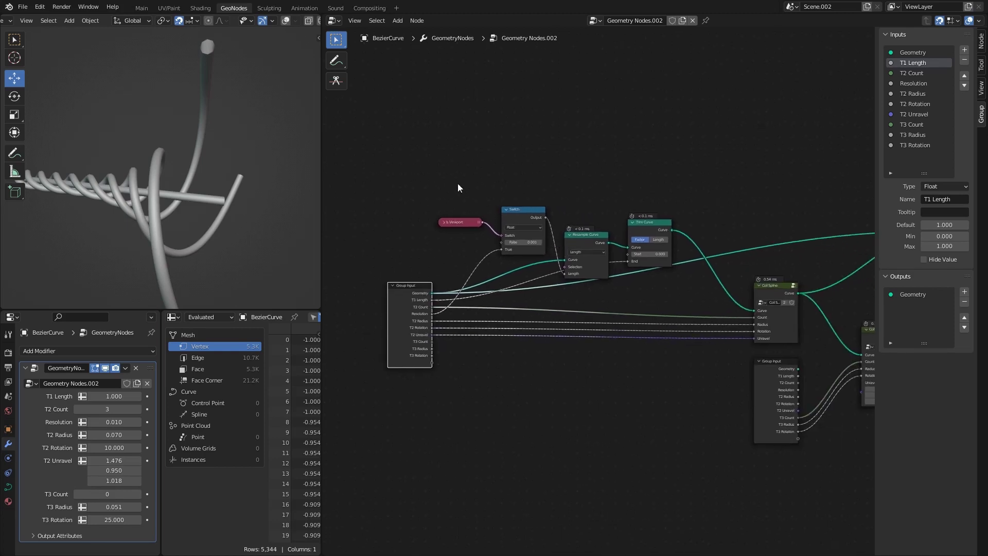
Collapse the Switch node and reposition it with Is Viewport between Group Input and Resample Curve
drag(458, 183, 511, 245)
click(508, 209)
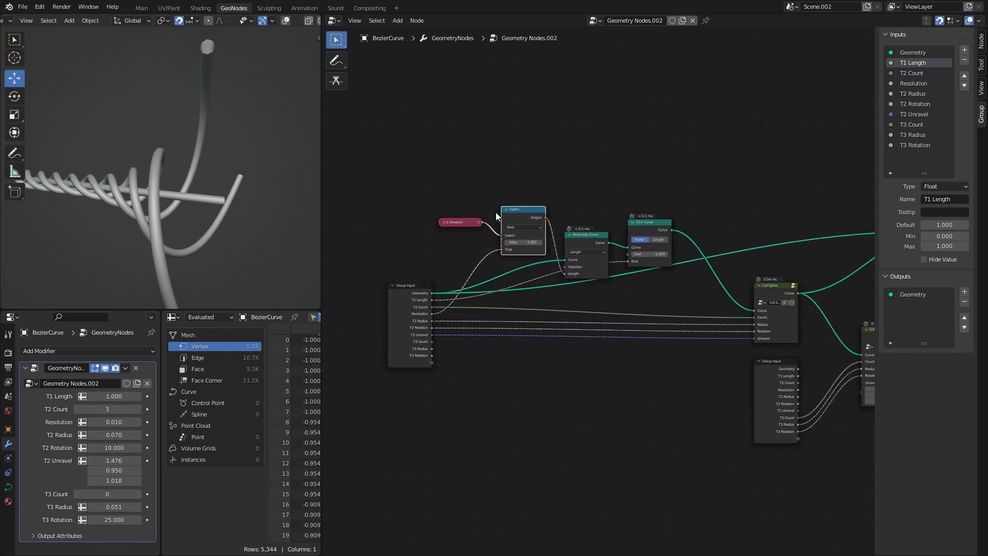
click(506, 210)
middle_drag(512, 209, 580, 236)
scroll(587, 229, up, 4)
drag(594, 220, 586, 273)
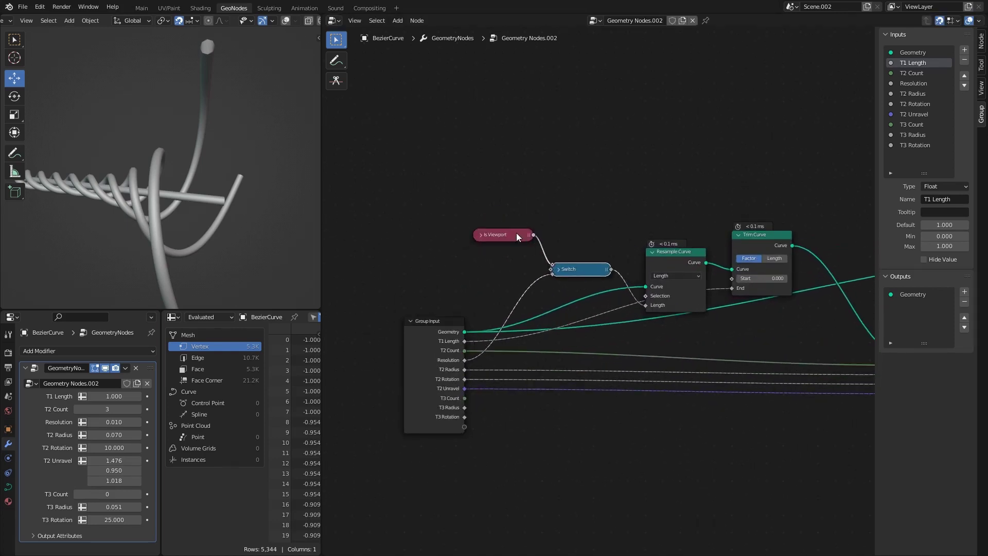
drag(516, 234, 508, 251)
middle_drag(497, 271, 582, 244)
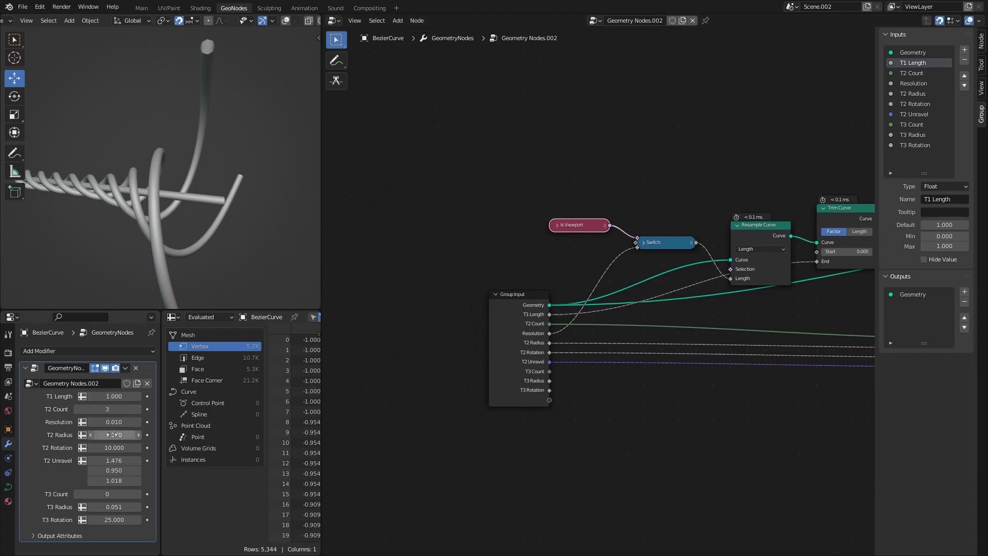
Set the rope modifier's Resolution to 0.1
text(0.1)
key(Return)
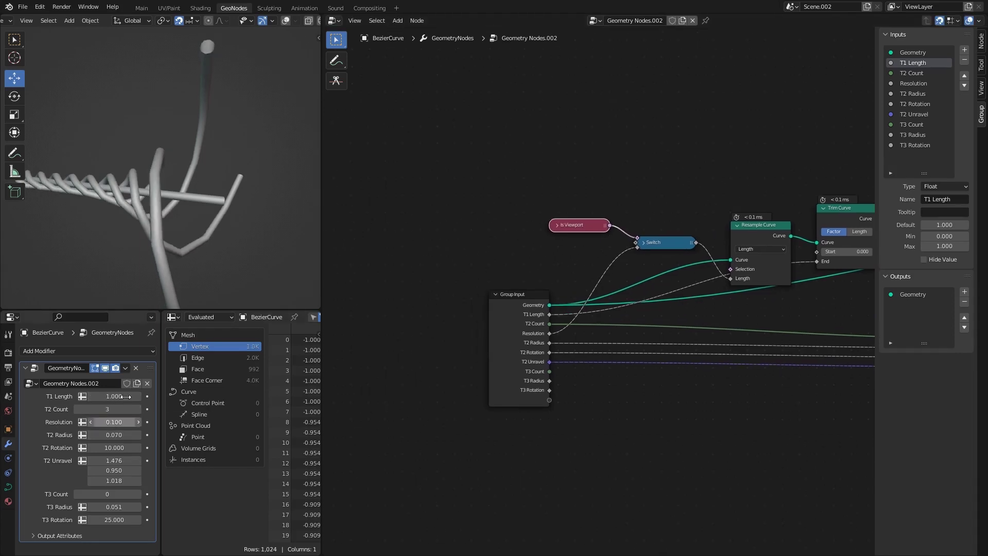
scroll(186, 200, down, 2)
mouse_move(116, 395)
mouse_down()
mouse_move(82, 395)
mouse_move(116, 395)
mouse_up()
scroll(184, 186, down, 3)
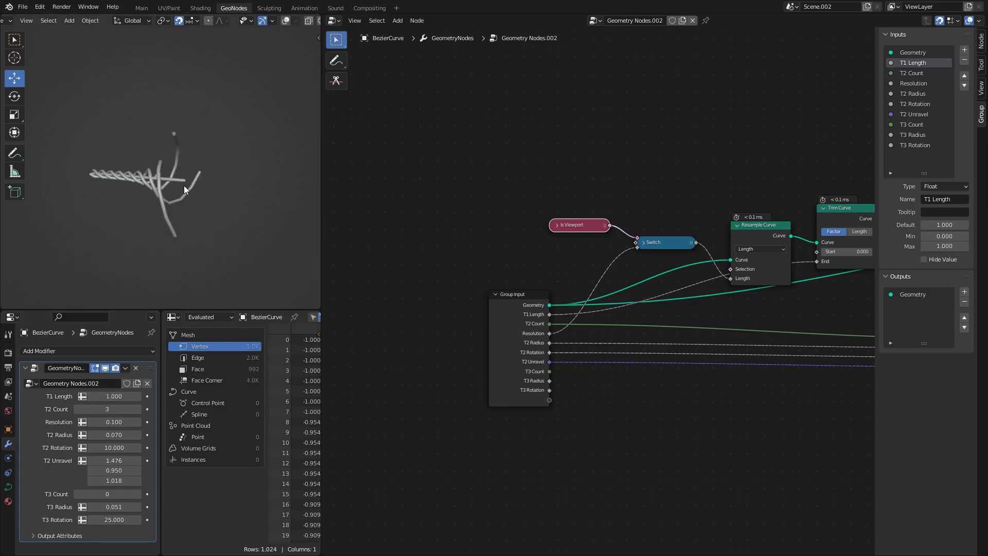
Show the viewport overlays and enter Edit Mode on the Bezier curve
key(shift+alt+z)
click(183, 185)
key(Tab)
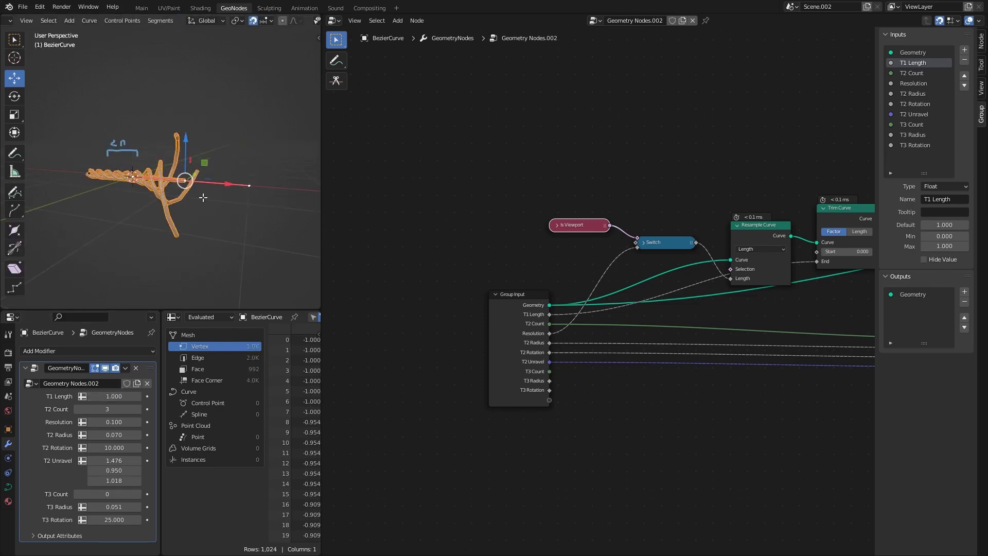
Try raising the curve's end control point to stretch the rope upward, undoing the last move
scroll(203, 197, down, 2)
key(g)
click(238, 83)
shift+middle_drag(238, 85, 190, 3)
click(218, 113)
key(g)
click(252, 74)
scroll(204, 315, down, 1)
scroll(206, 206, down, 2)
key(ctrl+z)
shift+middle_drag(173, 139, 168, 191)
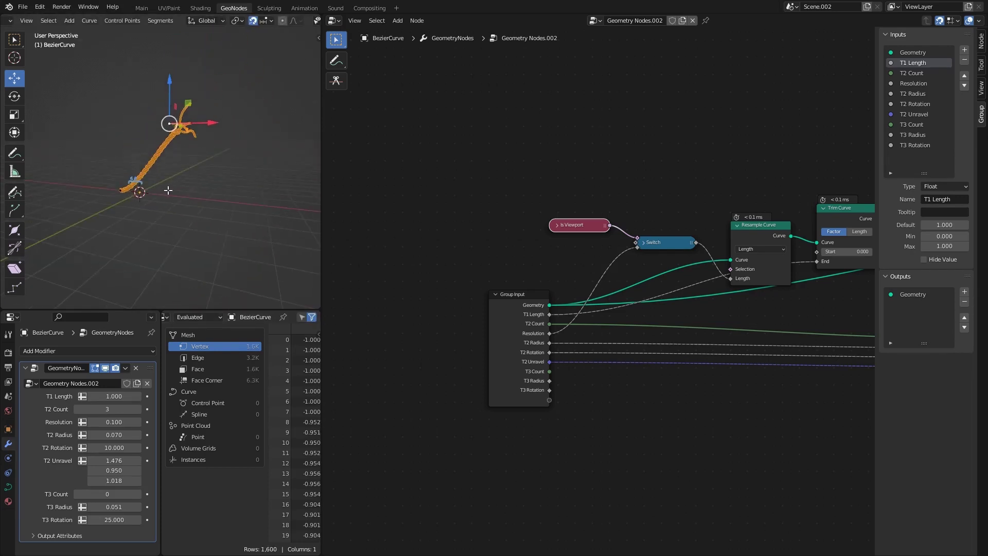
Set the third T2 Unravel value to about 0.914
scroll(214, 161, up, 3)
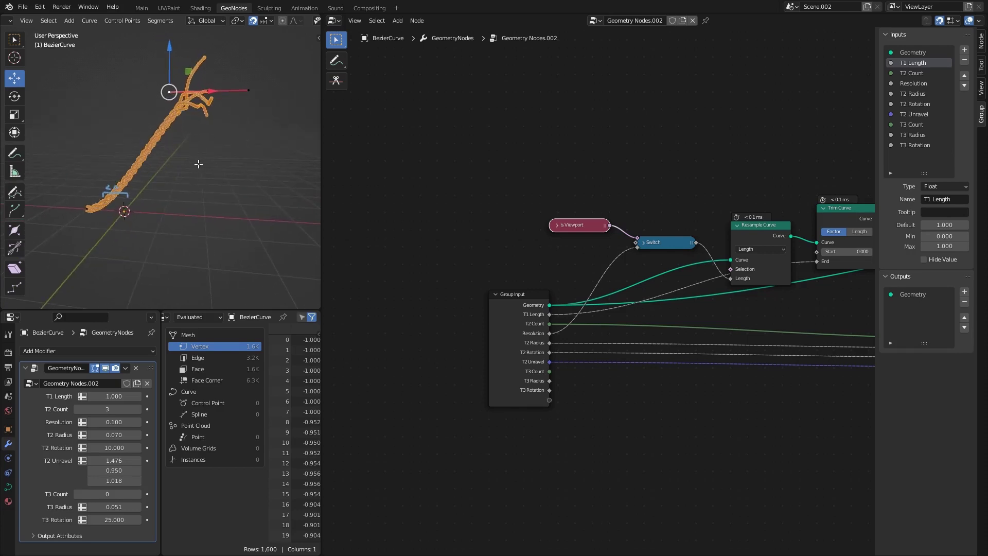
drag(115, 480, 101, 481)
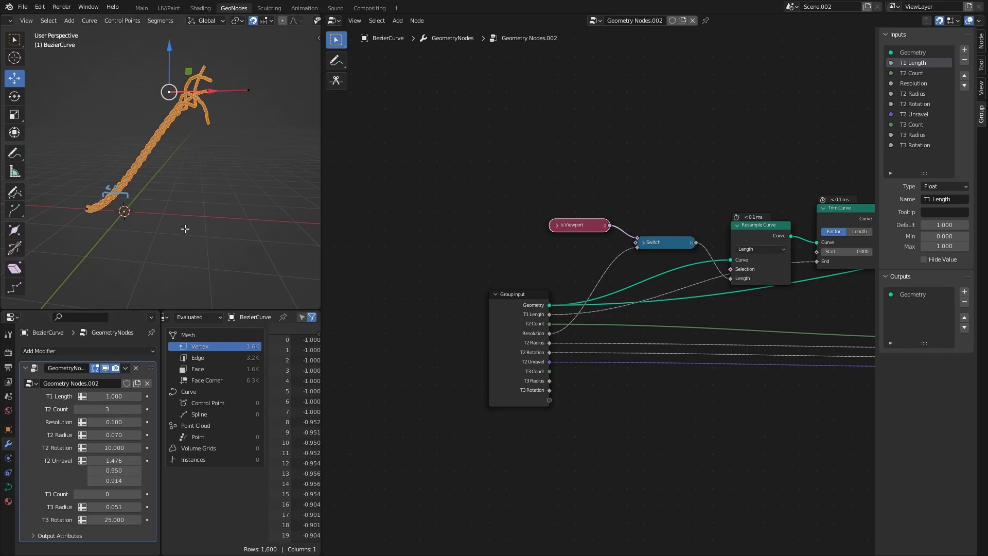
scroll(234, 129, down, 2)
Move the curve's end control point by 3, 1, 3 m and again by -1, 0, -2 m
click(191, 117)
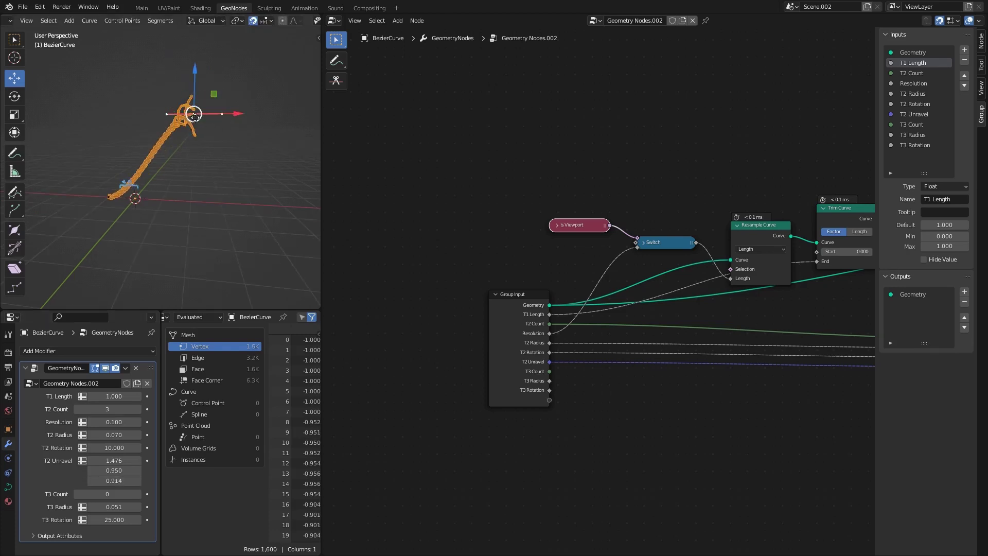
key(g)
click(262, 64)
shift+middle_drag(261, 88, 228, 101)
scroll(201, 178, down, 2)
key(g)
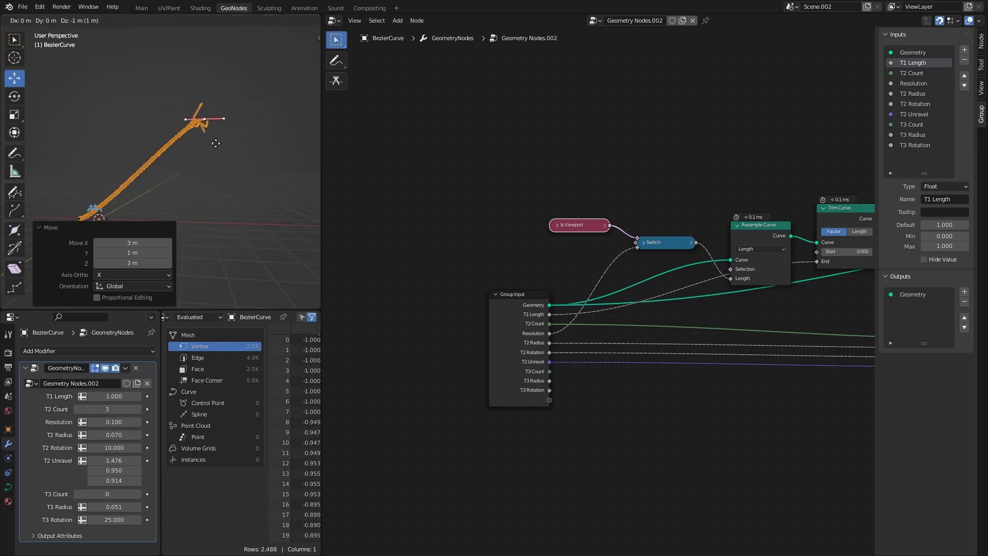
click(211, 147)
scroll(206, 152, down, 2)
shift+middle_drag(90, 177, 187, 136)
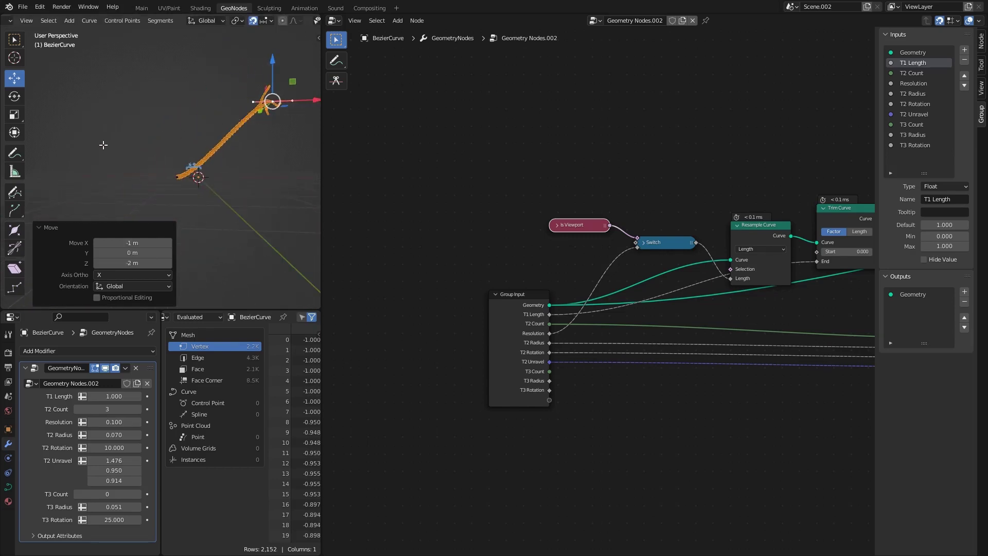
Draw an additional arched spline freehand with the Draw tool beside the existing rope
click(13, 192)
drag(58, 134, 229, 173)
middle_drag(190, 136, 129, 154)
mouse_move(114, 396)
mouse_down()
mouse_move(77, 395)
mouse_move(114, 395)
mouse_up()
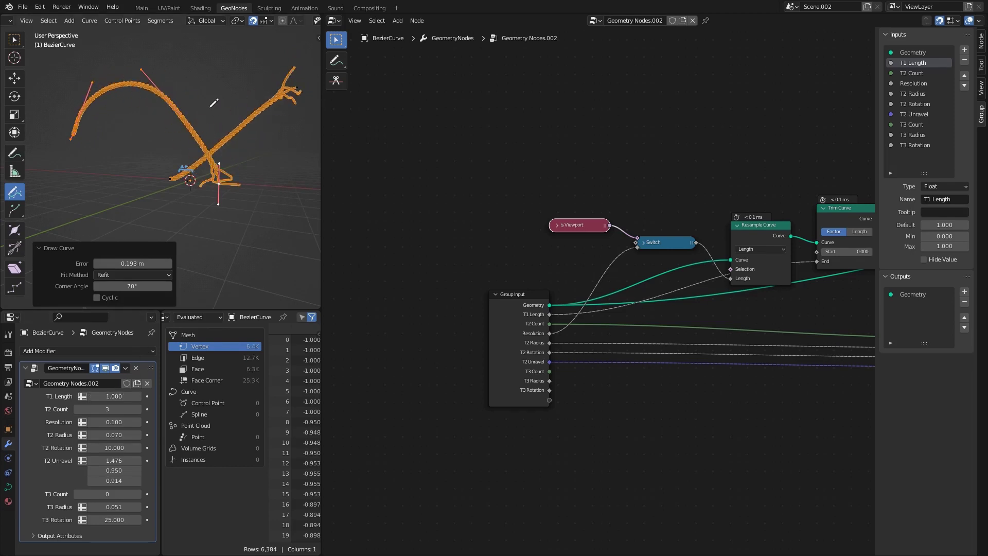
Undo the drawn spline and the control point moves to restore the original curve
middle_drag(211, 107, 186, 108)
key(ctrl+z)
key(ctrl+z)
key(ctrl+z)
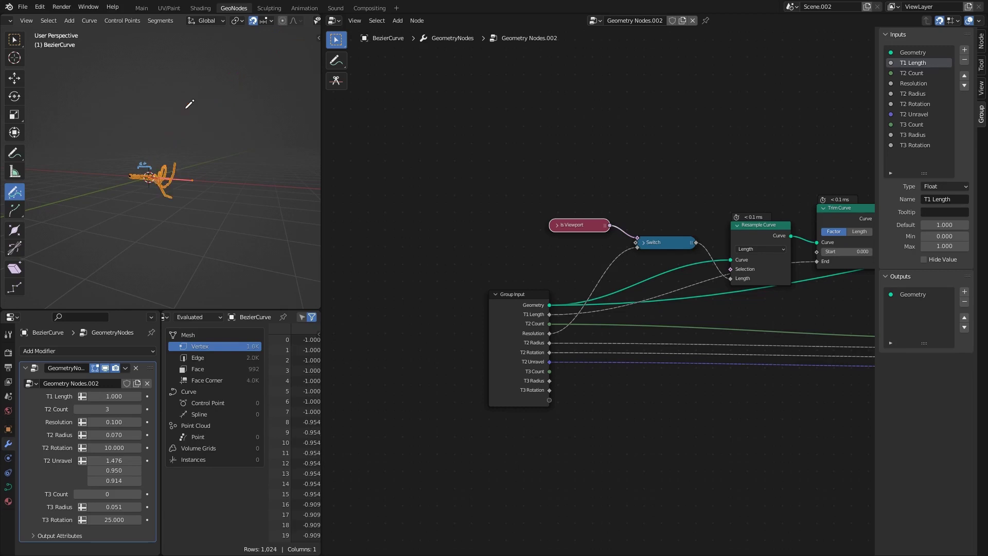
Return the curve to Object Mode and save the file
key(Tab)
scroll(183, 161, up, 8)
click(136, 154)
middle_drag(135, 153, 187, 133)
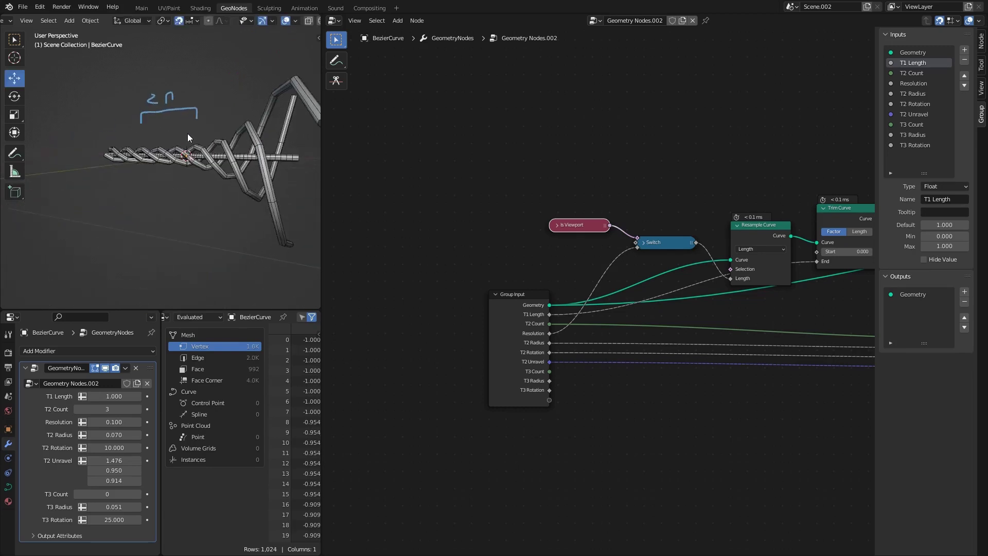
key(ctrl+s)
Move both Coil Spline nodes and the second Group Input together, closer to the Trim Curve node
scroll(583, 208, down, 2)
ctrl+scroll(611, 218, down, 6)
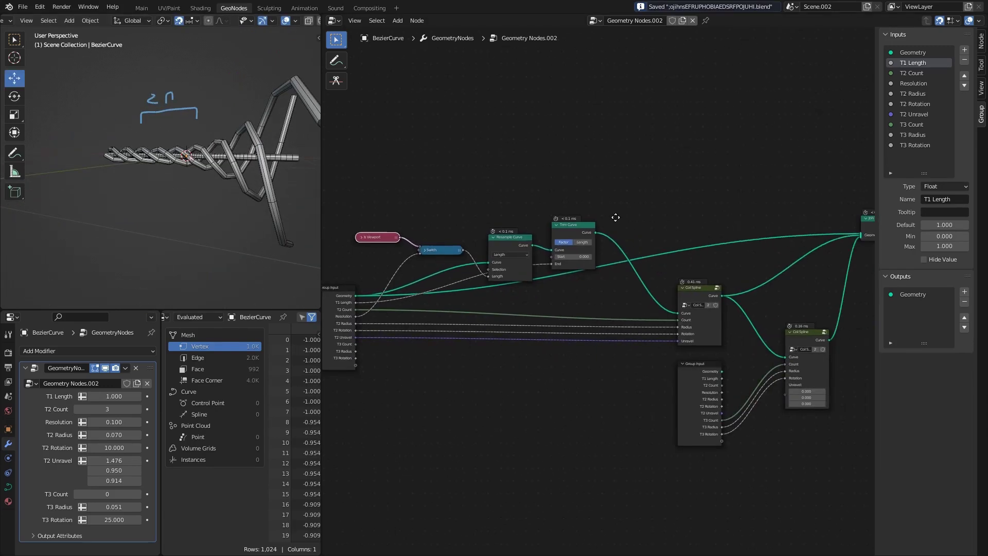
middle_drag(658, 214, 489, 204)
middle_drag(431, 243, 571, 200)
drag(613, 422, 481, 246)
key(g)
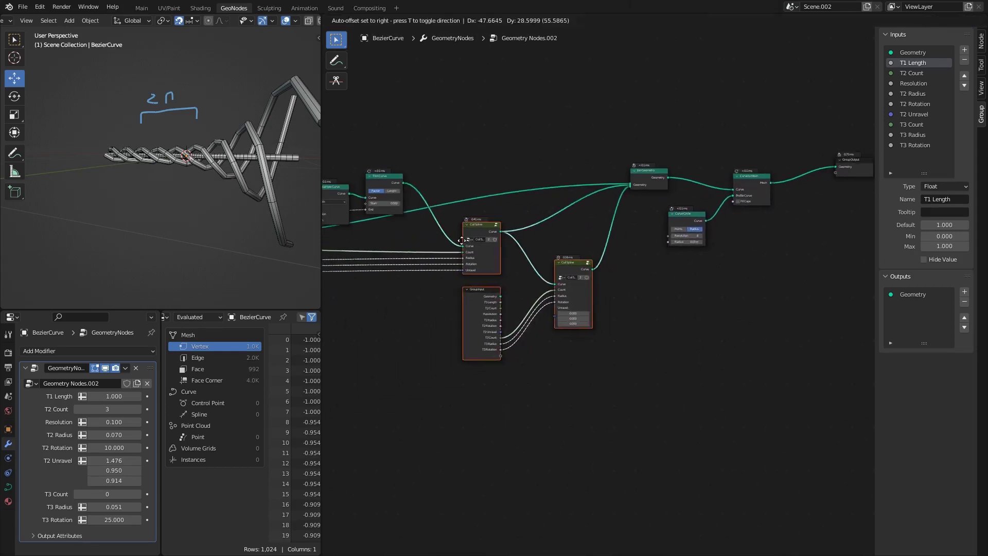
click(435, 221)
middle_drag(419, 184, 476, 203)
Erase the handwritten annotation above the rope with the Annotate tool
middle_drag(303, 126, 153, 131)
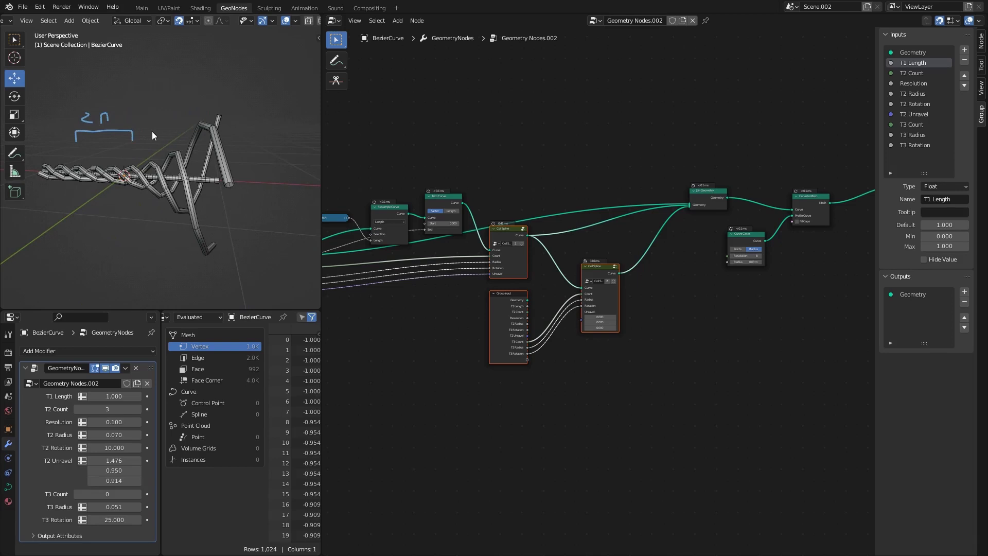
click(14, 153)
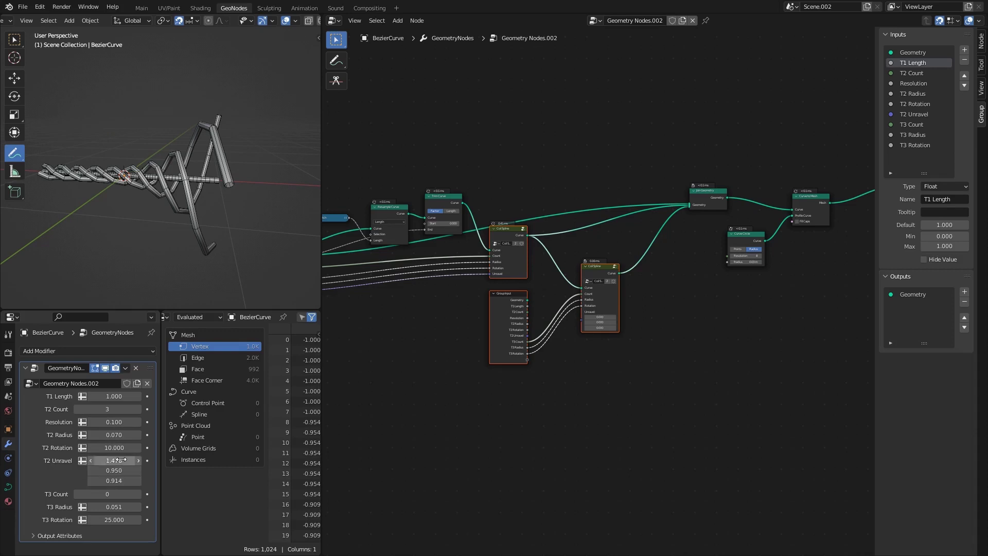
Set the three T2 Unravel values to 1, 0 and 0
text(1)
key(Return)
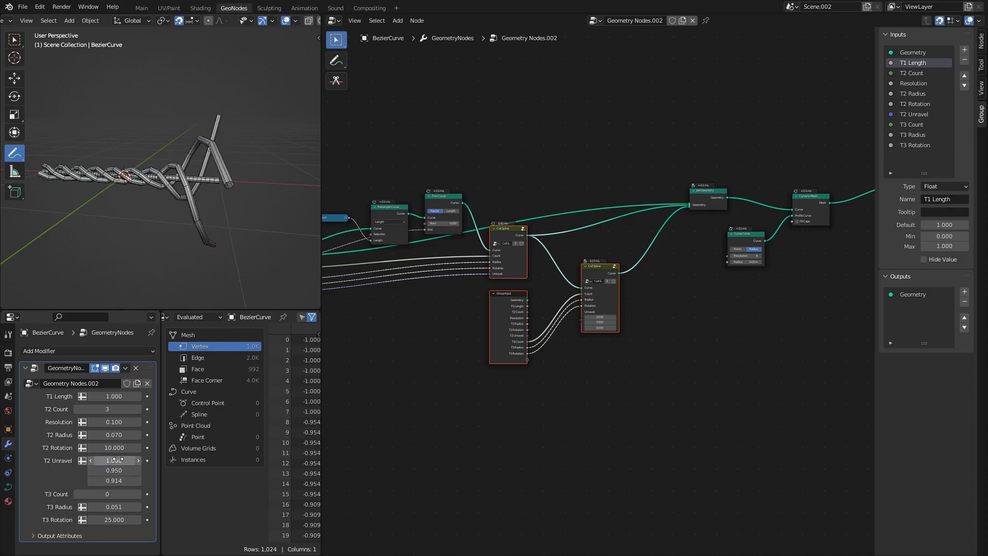
drag(119, 468, 119, 480)
text(0)
key(Return)
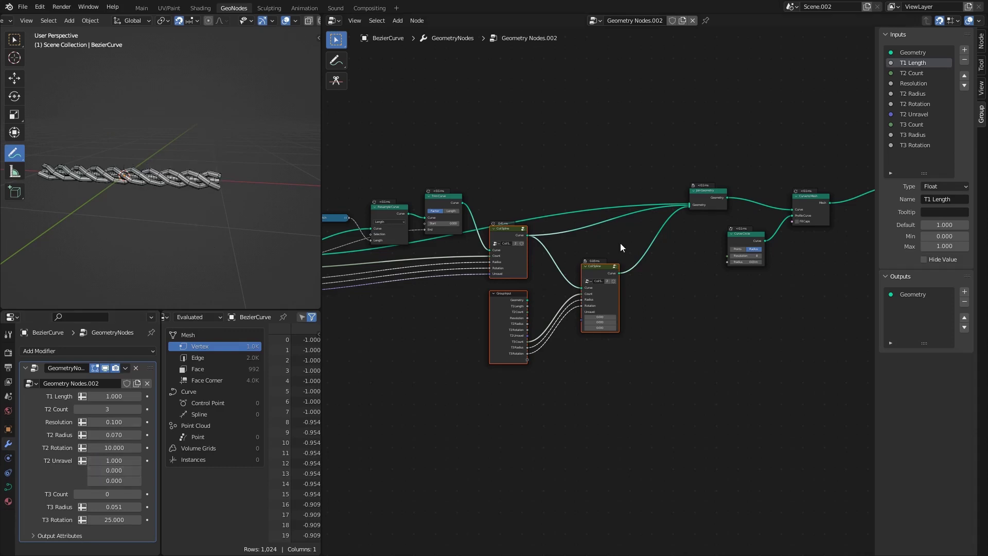
scroll(619, 243, up, 1)
scroll(645, 257, up, 1)
scroll(645, 257, up, 1)
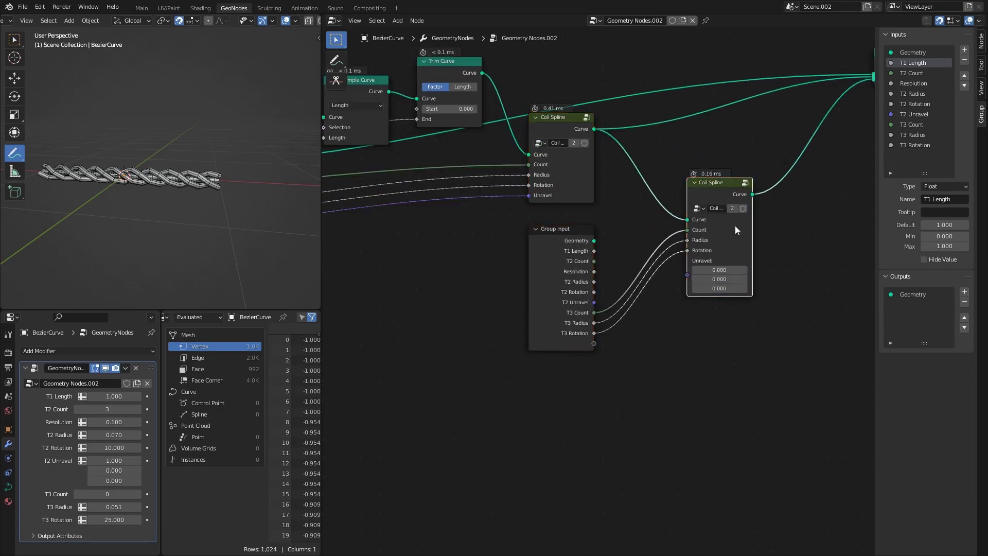
middle_drag(647, 218, 598, 225)
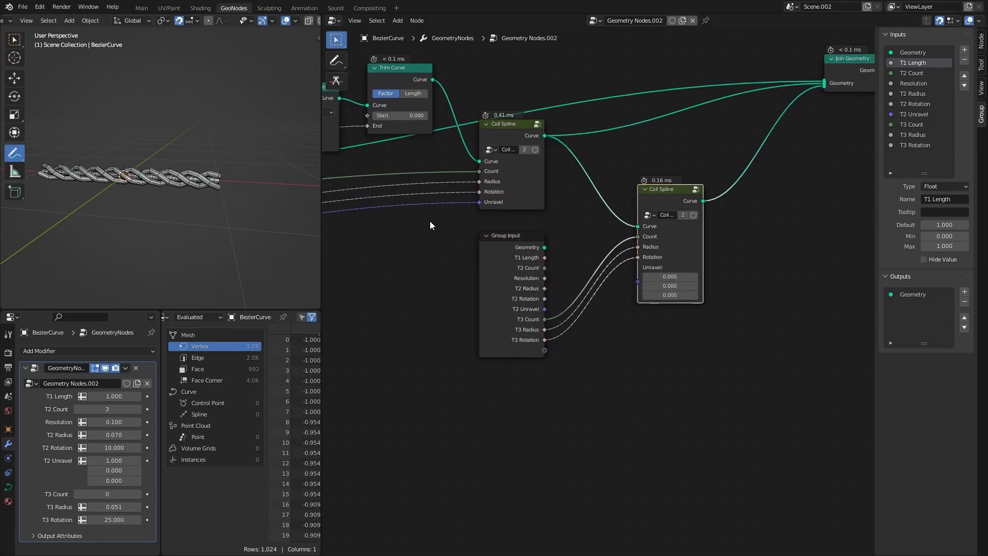
drag(430, 222, 499, 262)
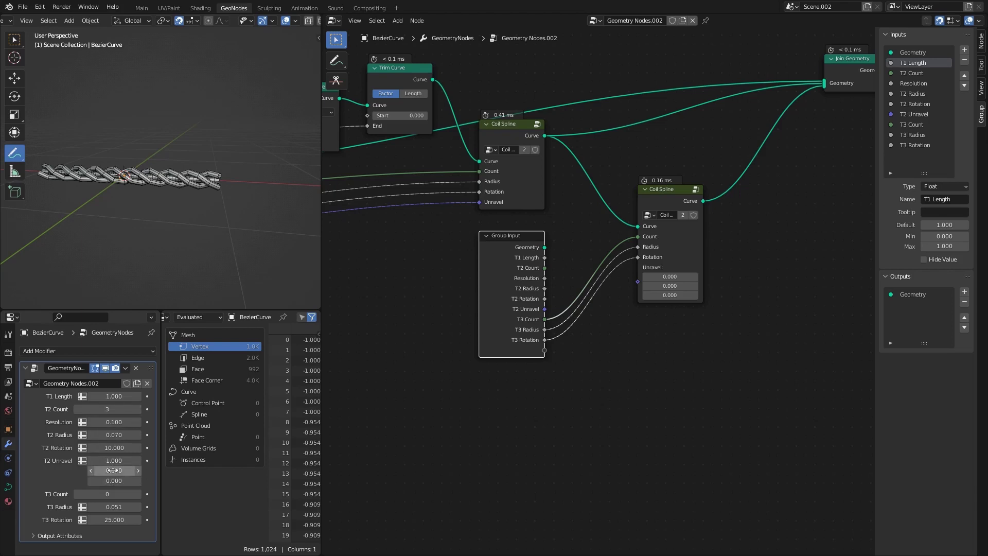
Set the second and third T2 Unravel values to about 0.822 and 0.996, and the T3 Count to 3
drag(115, 470, 173, 480)
click(108, 491)
text(3)
key(Return)
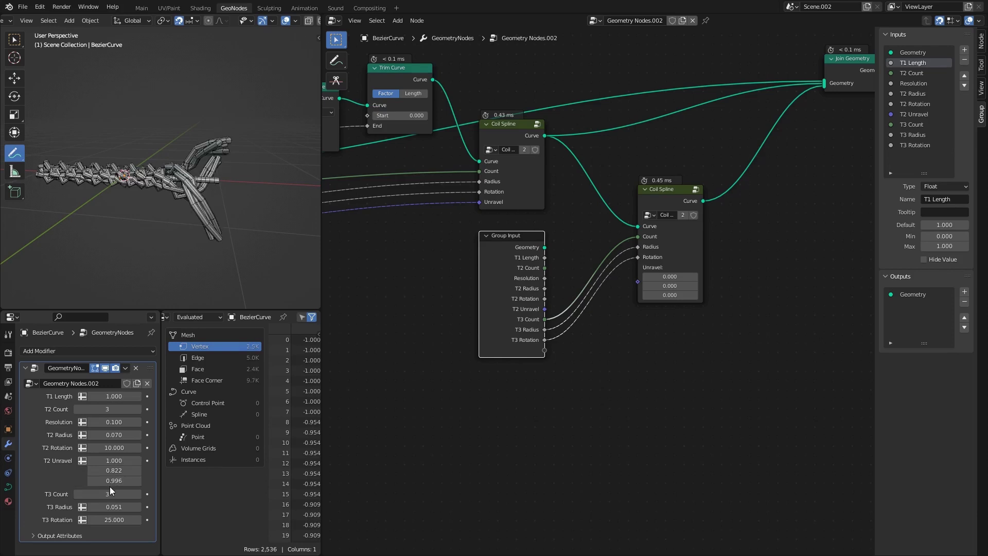
Activate the Move tool and set the rope modifier's Resolution to 0.01
middle_drag(202, 206, 175, 195)
click(15, 78)
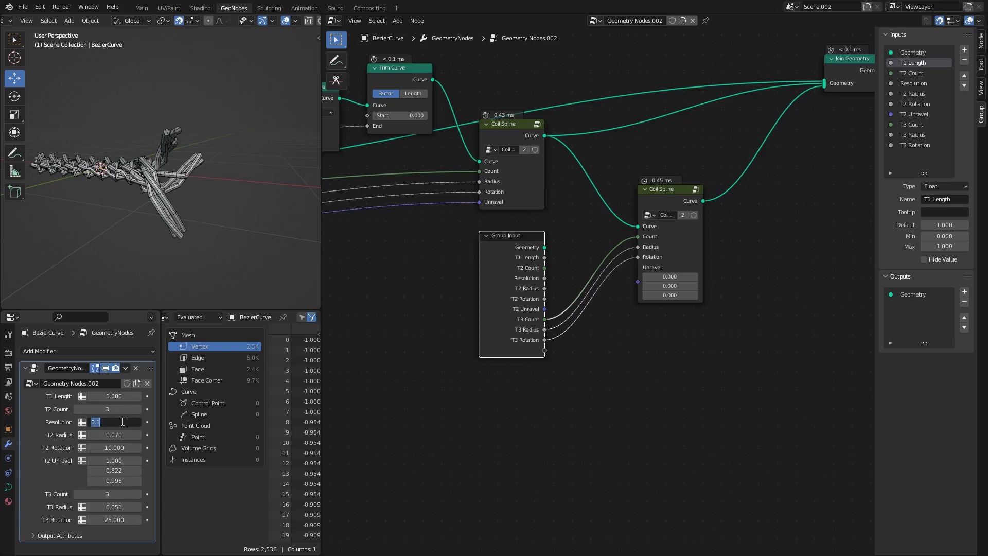
key(Return)
scroll(132, 211, up, 5)
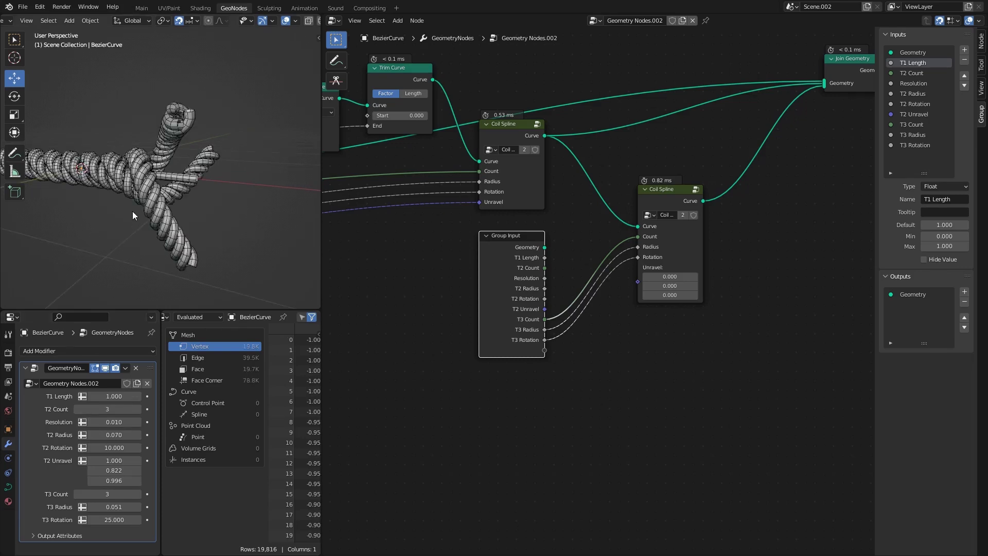
Add a Vector group input named T3 Unravel after T3 Rotation and connect it to the second Coil Spline's Unravel
middle_drag(201, 176, 160, 150)
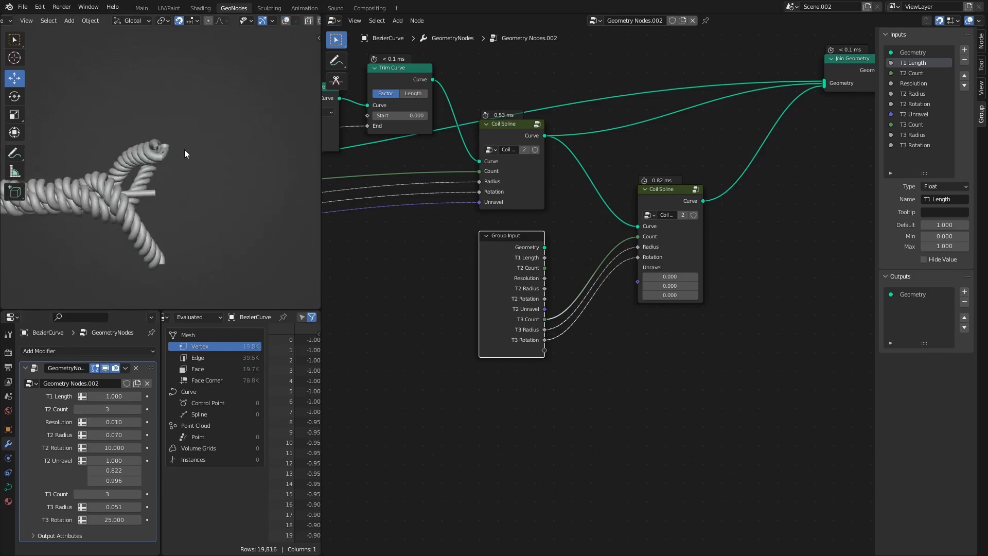
scroll(555, 290, up, 1)
click(912, 145)
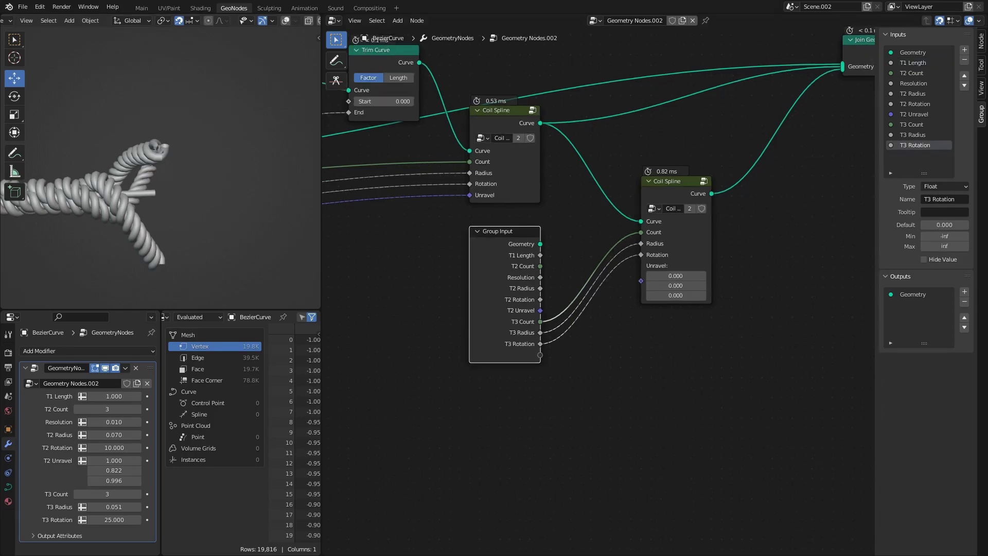
click(965, 50)
double_click(915, 155)
drag(908, 155, 974, 154)
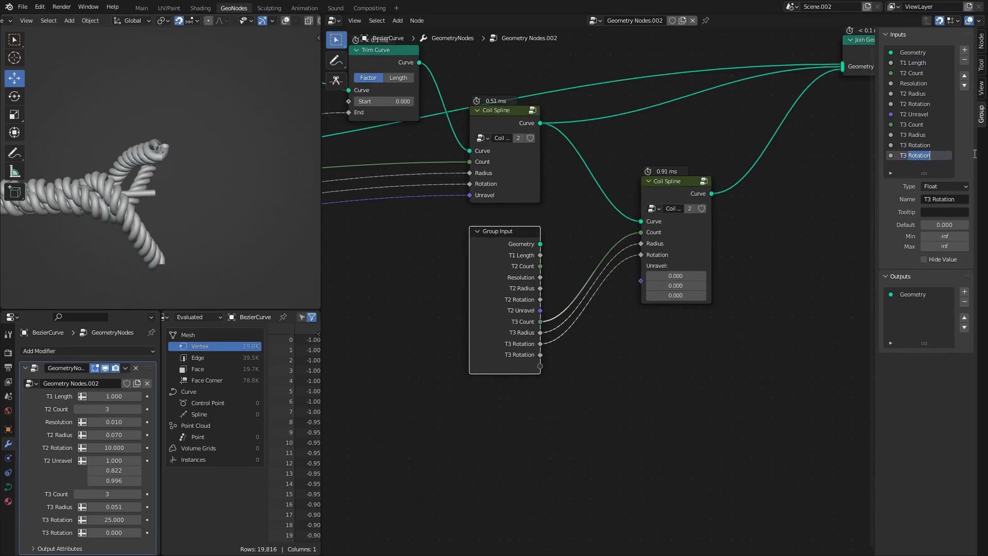
click(952, 187)
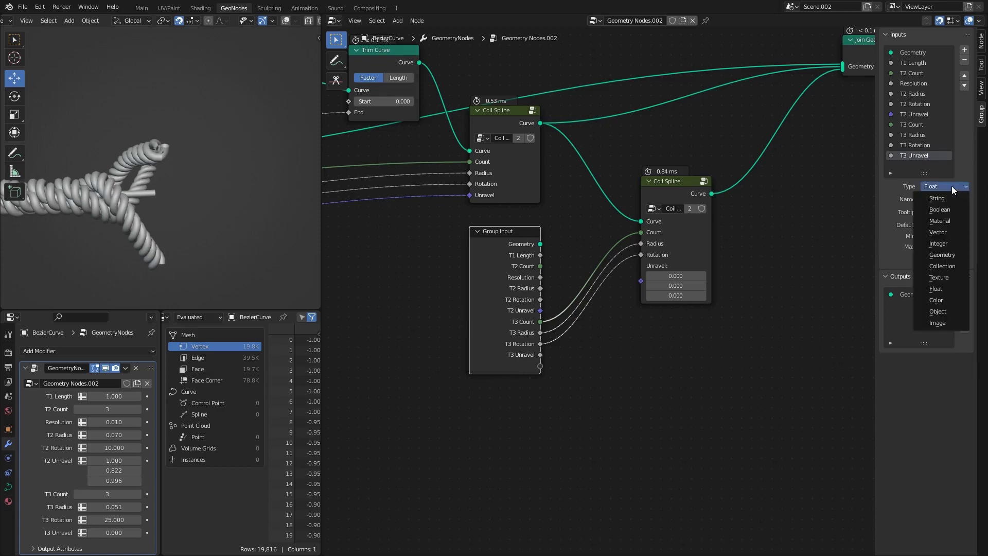
click(940, 232)
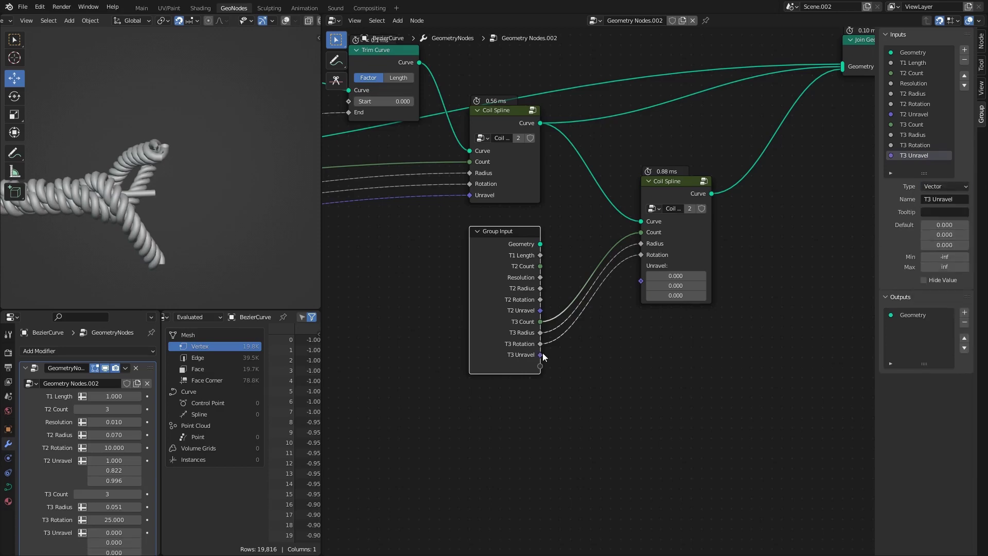
Set the first T2 Unravel value to 1.4 and the T3 Unravel values to 1.51, 0.63 and 1.23
scroll(116, 470, down, 1)
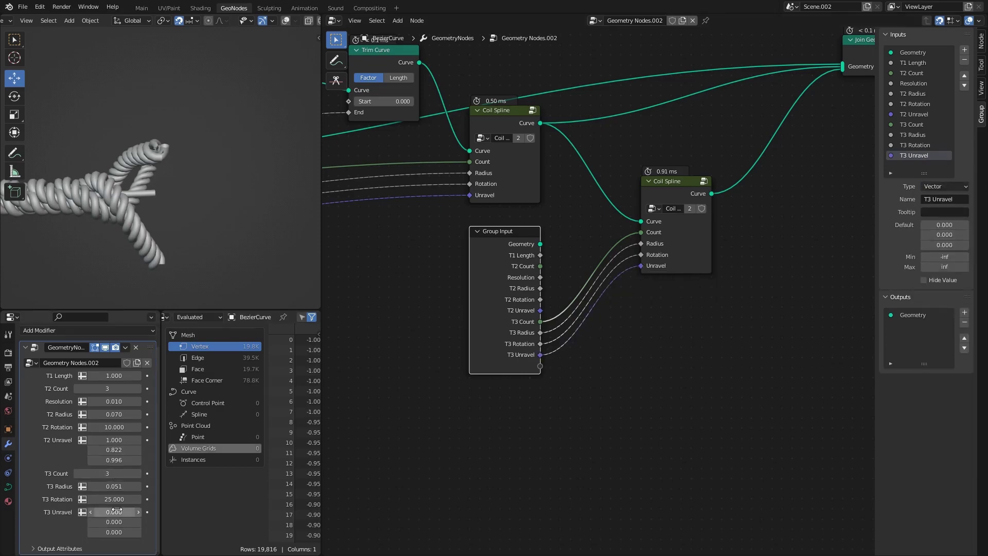
mouse_move(114, 440)
mouse_down()
mouse_move(87, 440)
mouse_move(123, 440)
mouse_up()
shift+middle_drag(129, 234, 164, 229)
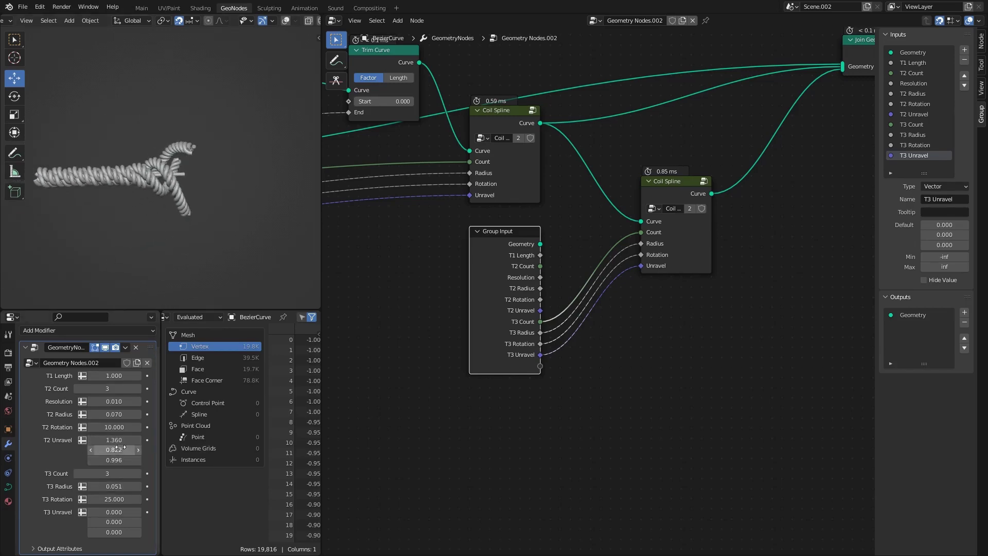
drag(120, 439, 122, 440)
drag(114, 512, 146, 532)
middle_drag(212, 196, 205, 197)
shift+middle_drag(204, 198, 254, 222)
scroll(254, 222, up, 3)
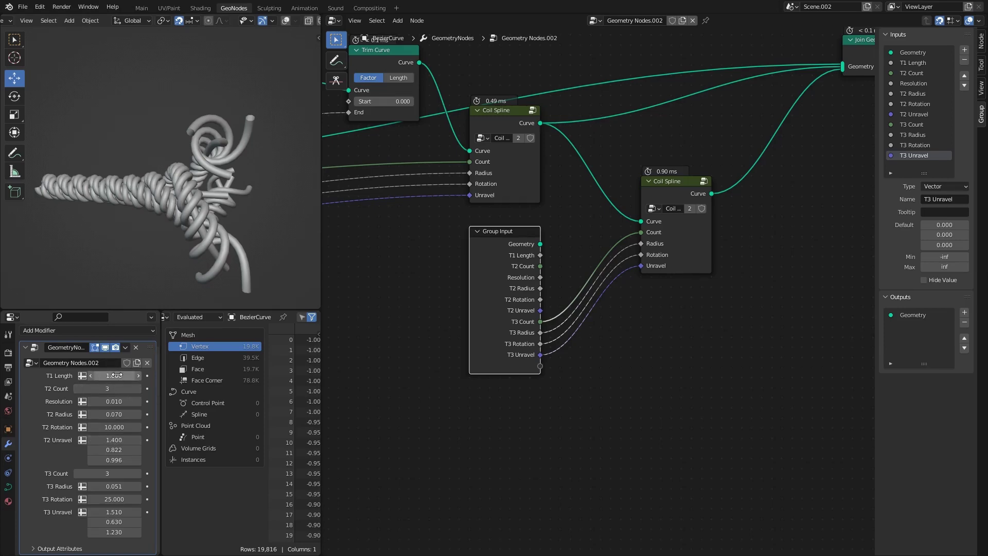
Set the modifier's Resolution to 0.002, T1 Length to 0.947, T3 Rotation to 49.959, T2 Unravel to 1.18, 0.633, 0.996 and T3 Unravel to 1.313, 0.63, 1.549
mouse_move(114, 376)
mouse_down()
mouse_move(90, 376)
mouse_move(116, 375)
mouse_up()
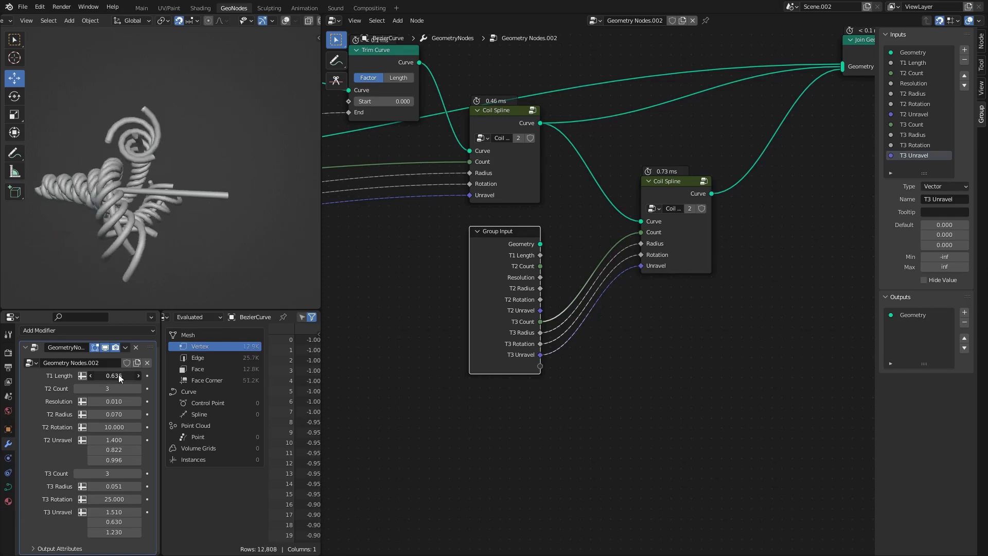
click(114, 401)
click(103, 402)
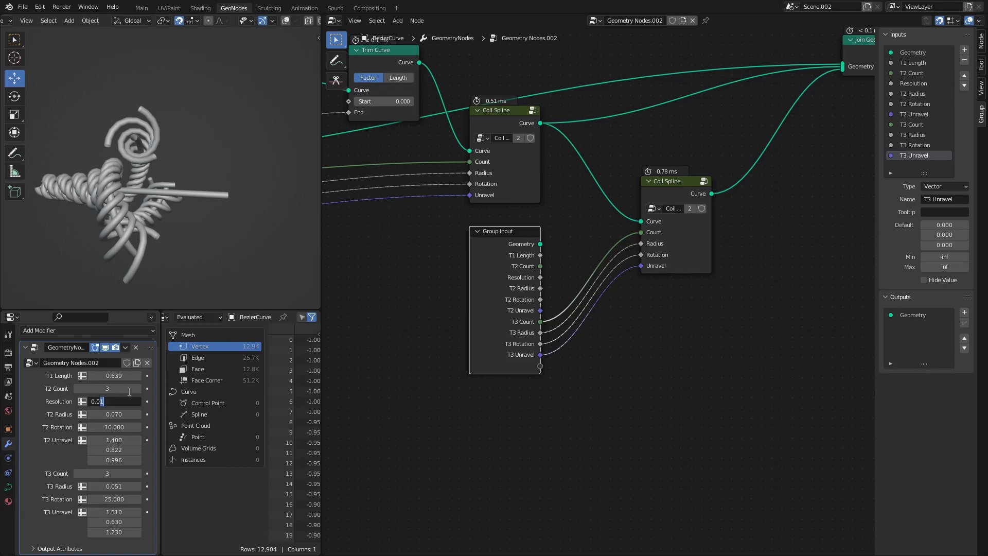
key(BackSpace)
text(02)
key(Return)
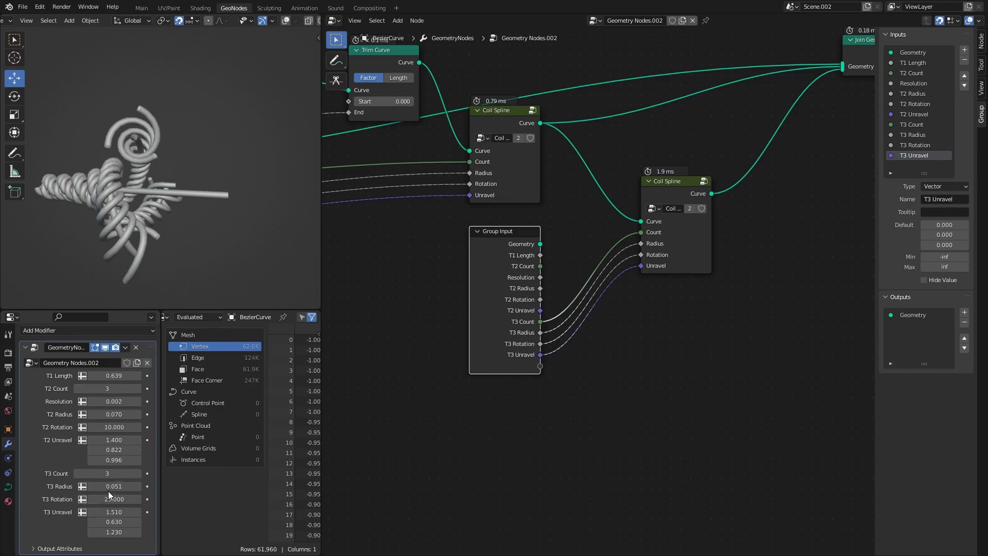
drag(114, 376, 127, 377)
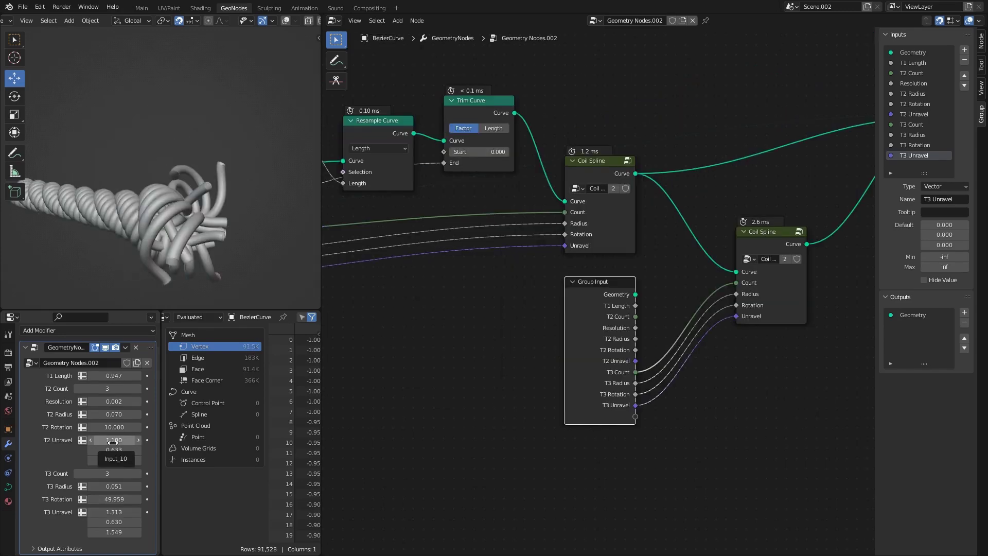
Move the Join Geometry, Curve Circle and Curve to Mesh nodes closer to the Coil Spline nodes and reposition the Group Output beyond them
middle_drag(717, 344, 523, 347)
scroll(699, 305, down, 3)
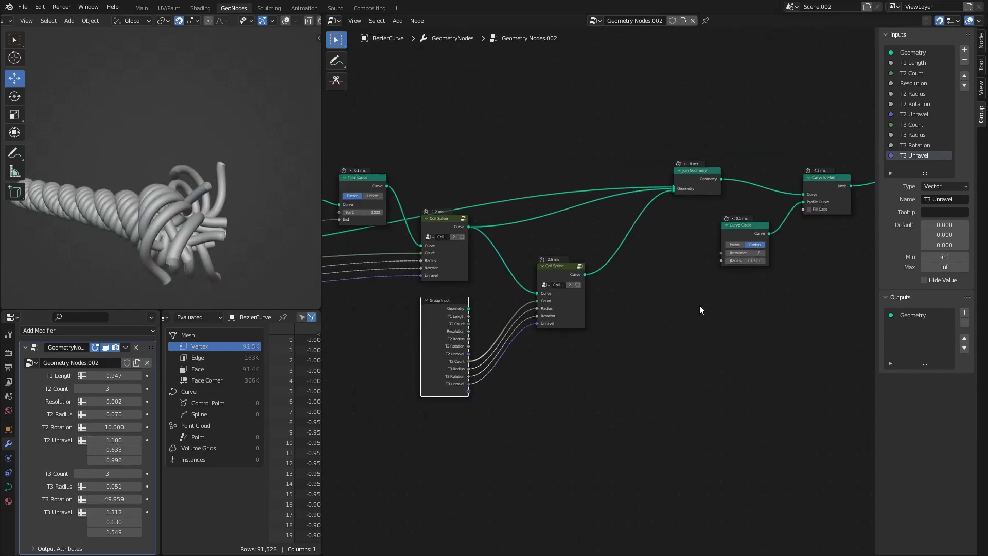
scroll(668, 251, down, 3)
drag(628, 176, 756, 288)
key(g)
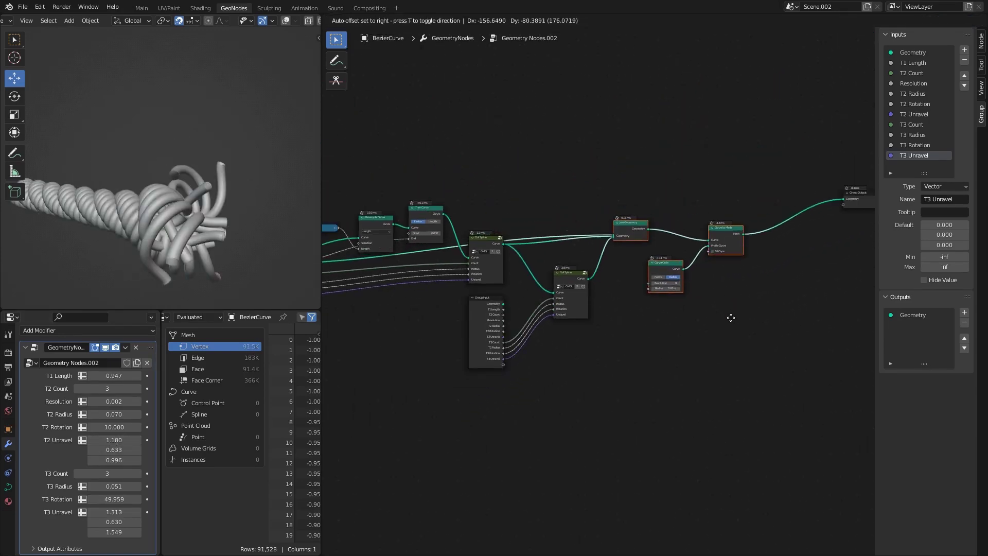
click(730, 315)
middle_drag(681, 320, 522, 327)
scroll(535, 329, up, 5)
click(748, 163)
key(g)
click(753, 283)
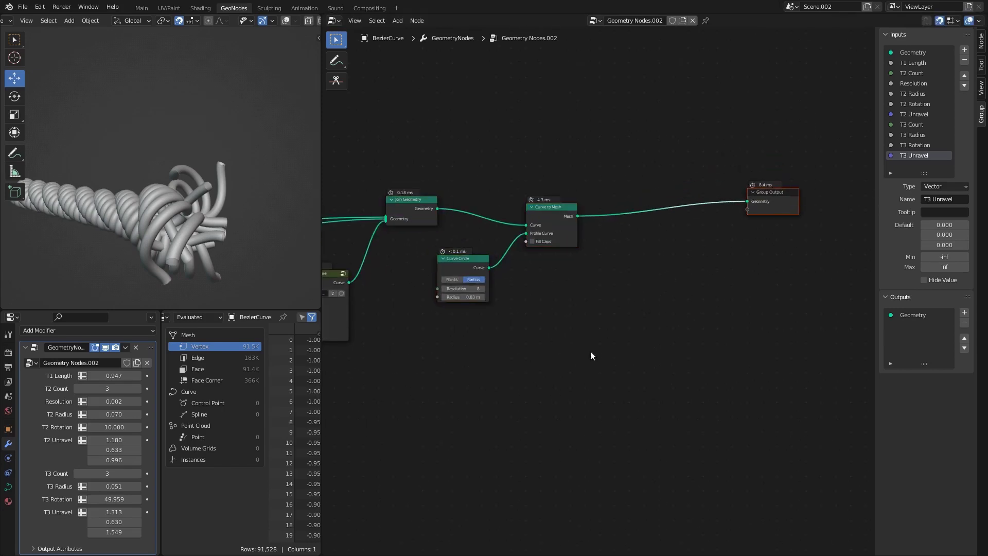
Move Curve Circle and Curve to Mesh midway between Join Geometry and Group Output and combine the two into a node group
drag(588, 374, 456, 191)
key(g)
click(536, 221)
scroll(525, 217, up, 4)
middle_drag(580, 222, 615, 270)
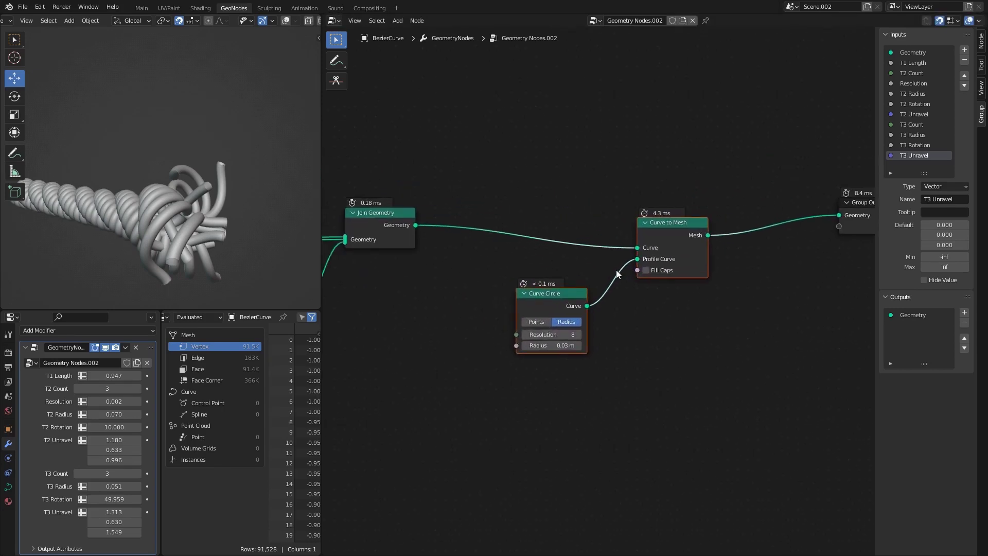
key(ctrl+g)
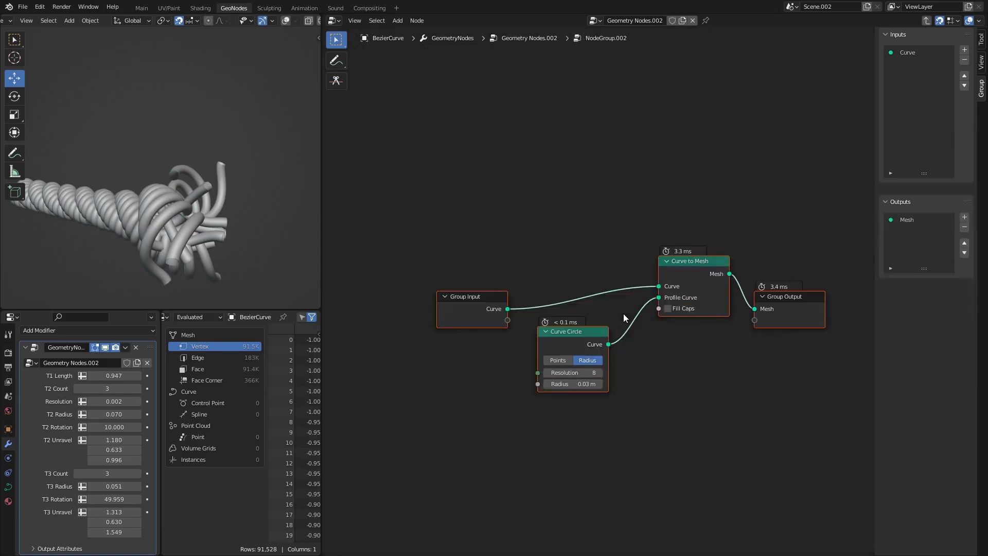
Add three inputs to the new node group, make the first an Integer named Resolution, and return to the parent node tree
click(476, 300)
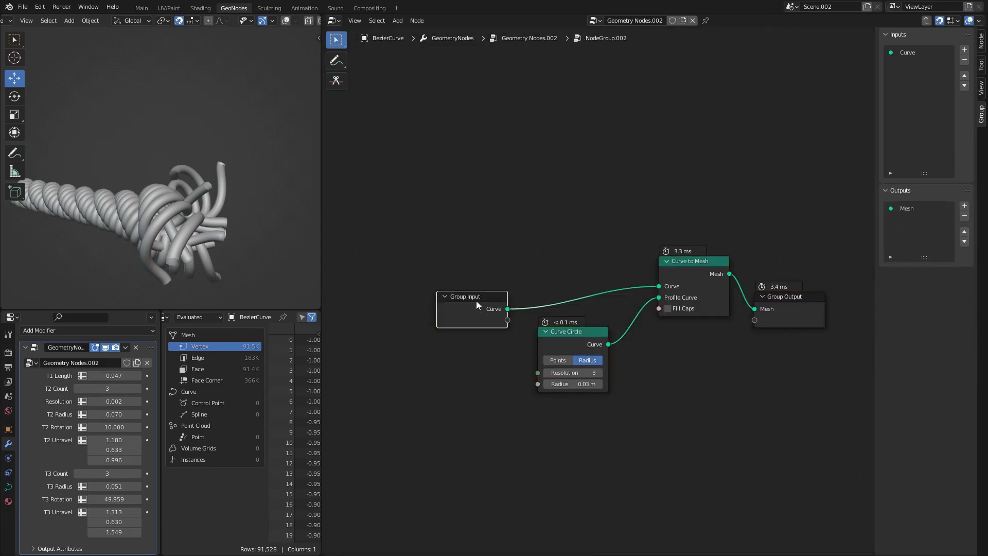
click(964, 50)
click(964, 50)
click(964, 50)
click(908, 64)
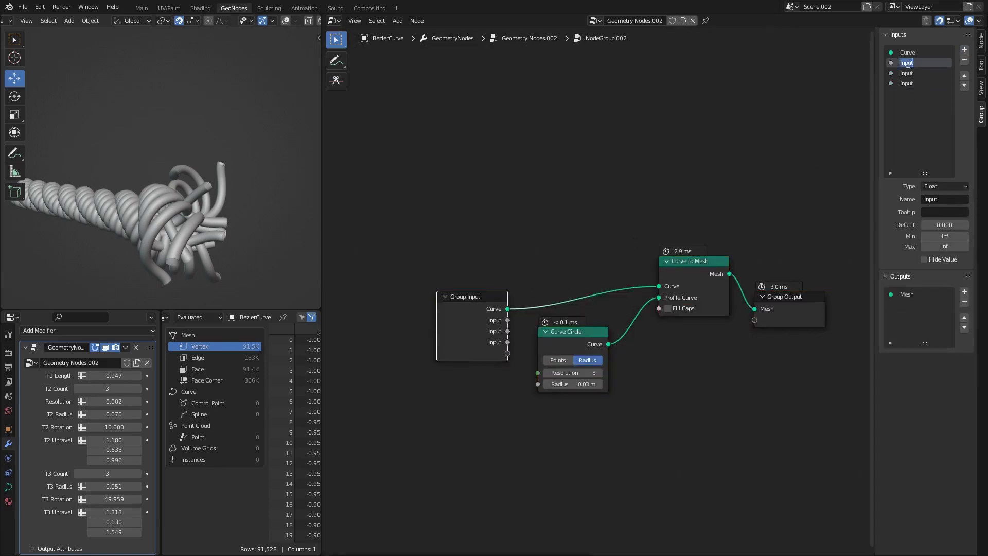
text(Resolution)
key(Return)
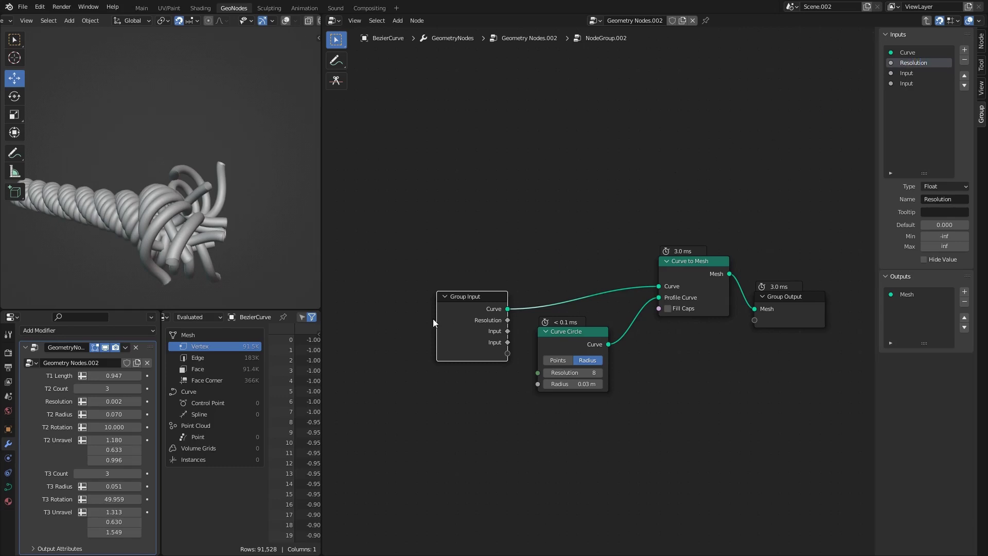
click(950, 185)
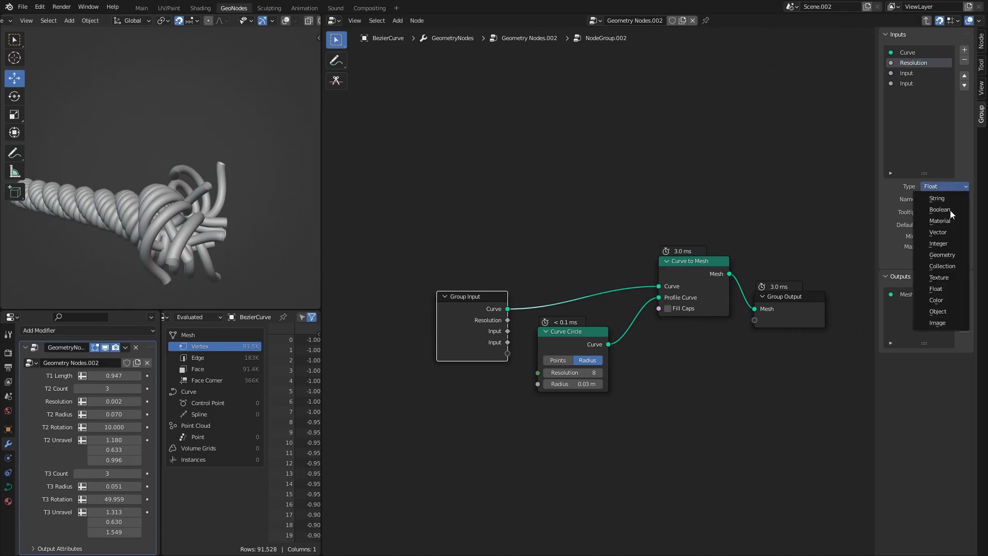
click(948, 244)
key(Tab)
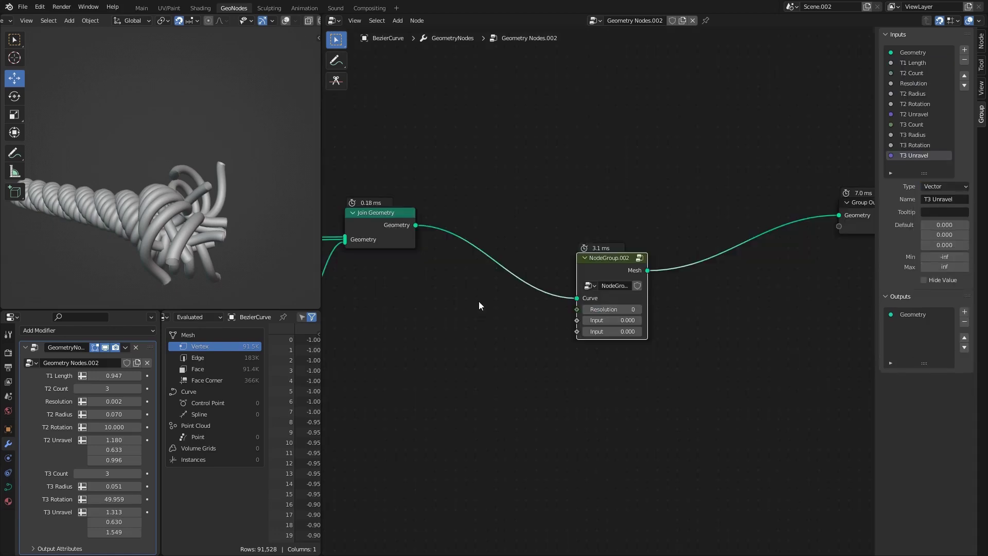
Duplicate the Group Input node and place the copy between Join Geometry and the new node group
scroll(478, 301, down, 5)
middle_drag(492, 283, 720, 267)
middle_drag(460, 265, 573, 222)
click(554, 311)
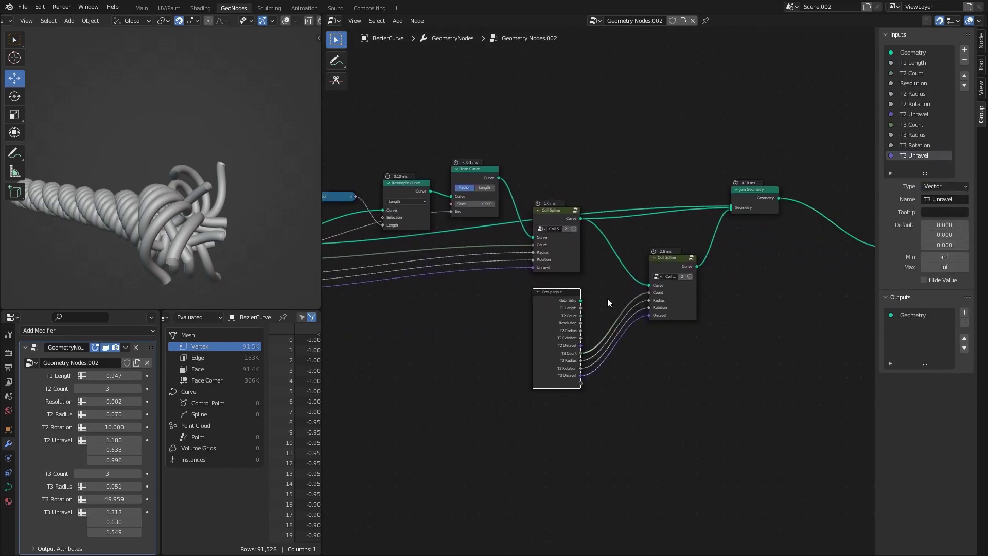
middle_drag(610, 303, 517, 293)
key(shift+d)
click(762, 293)
middle_drag(767, 299, 600, 297)
scroll(598, 297, up, 5)
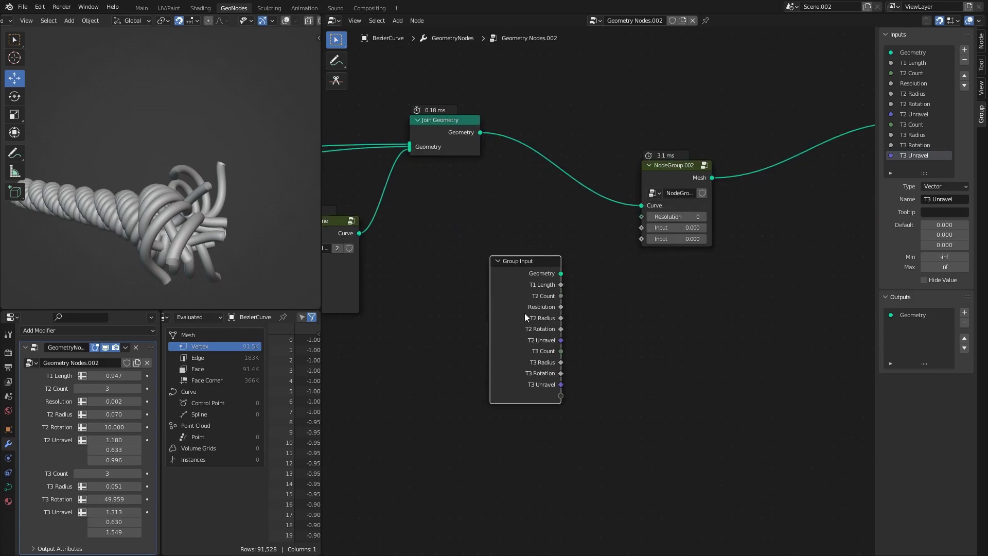
Add another group input directly after Resolution and name it GeoResolution
click(913, 84)
click(964, 50)
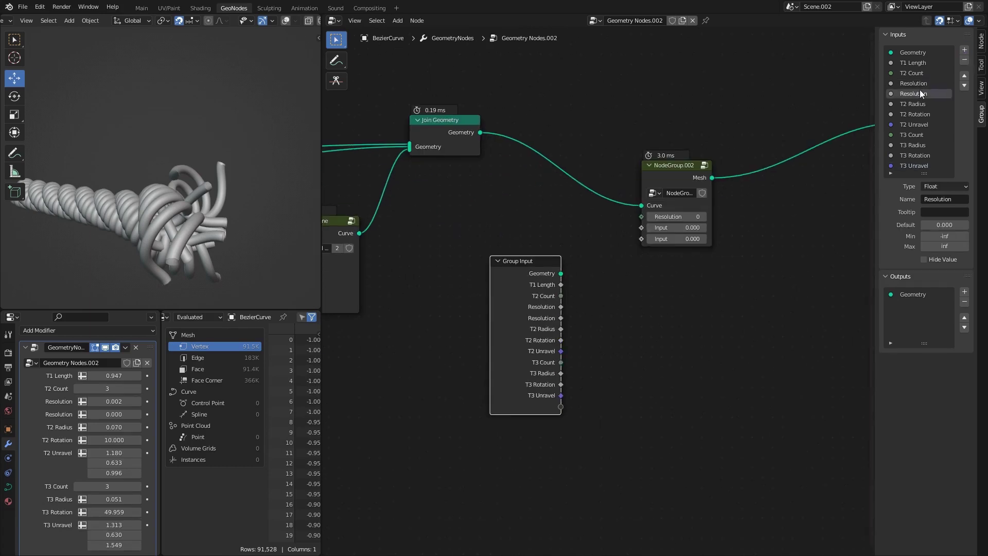
double_click(915, 93)
text(GeoResolution)
key(Return)
Rename the original Resolution input as CurveResolution and change the GeoResolution input's type to Integer
click(919, 82)
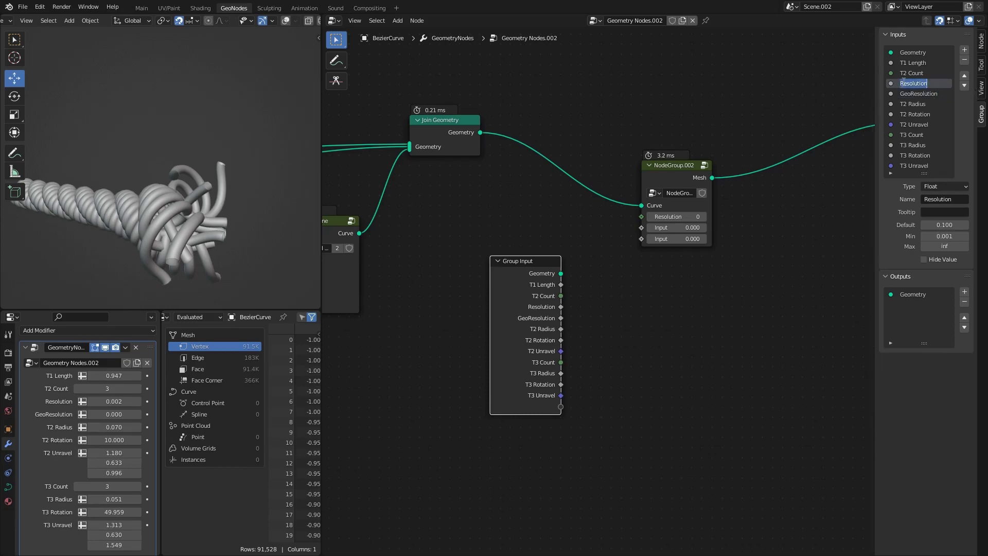
key(Home)
text(Curve)
key(Return)
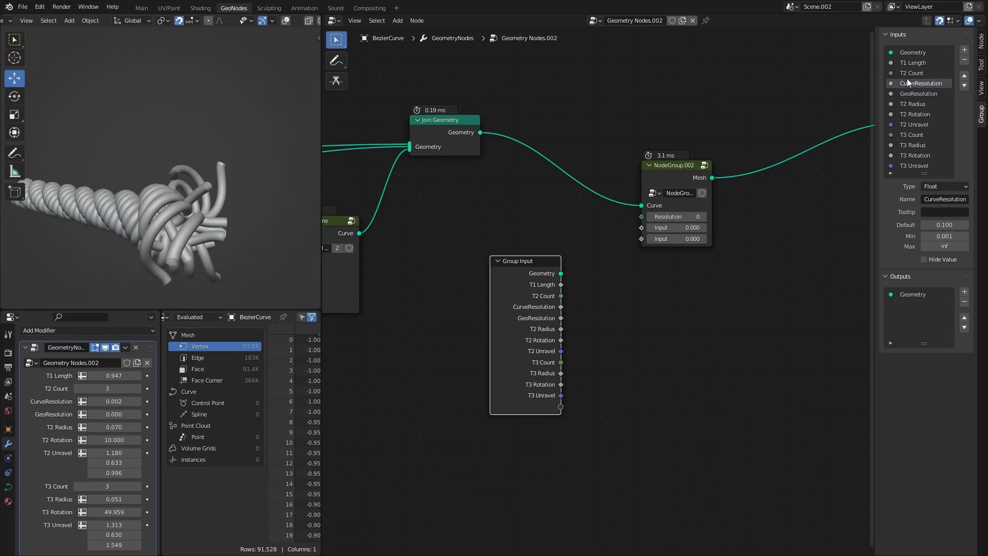
click(918, 93)
click(940, 186)
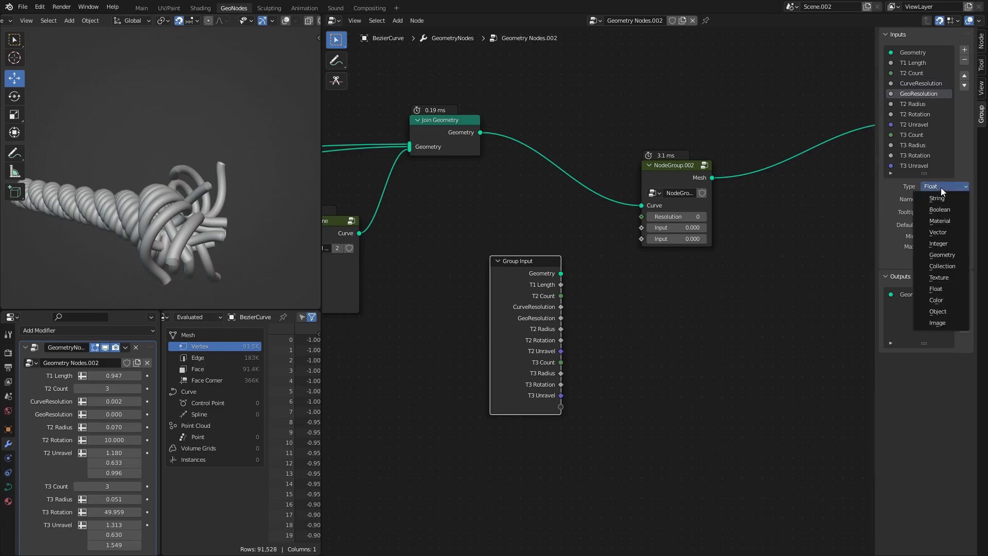
click(938, 244)
Move the duplicated Group Input under Join Geometry and connect its GeoResolution output to the new node group's Resolution
drag(546, 274, 516, 243)
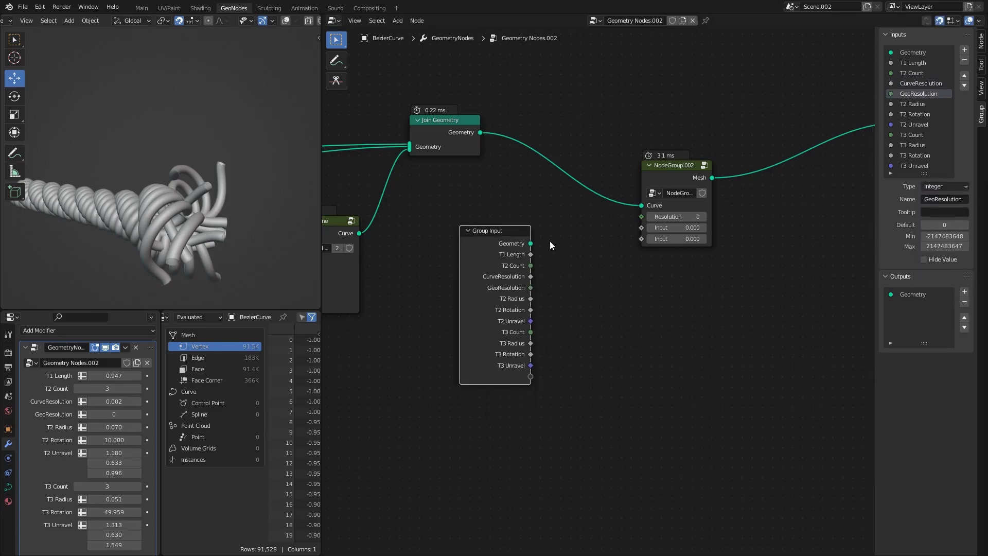
middle_drag(550, 241, 545, 281)
scroll(546, 333, up, 2)
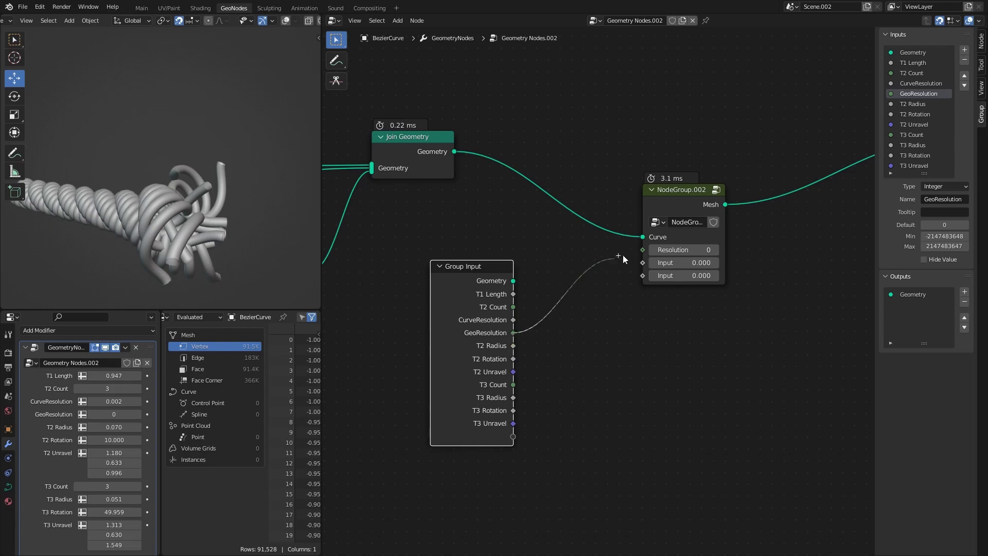
drag(623, 255, 641, 250)
Inside the new node group, rename the first unnamed input as Radius and delete the remaining unnamed input
key(Tab)
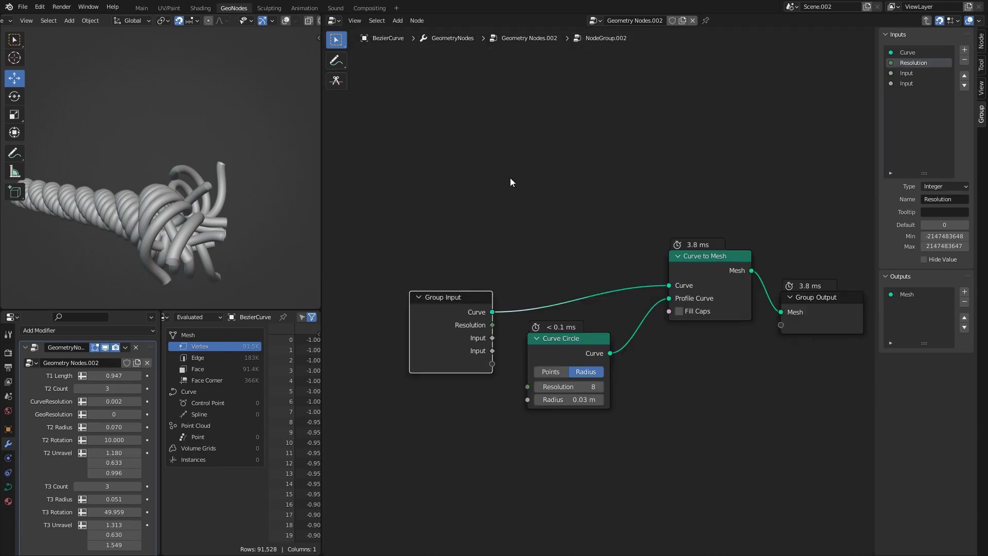
double_click(915, 74)
text(Radius)
key(Return)
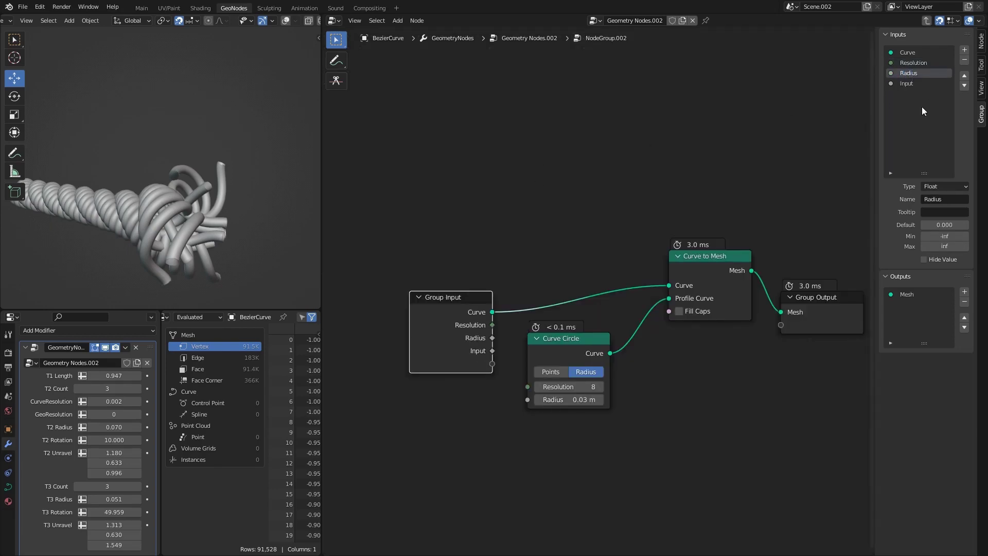
key(Home)
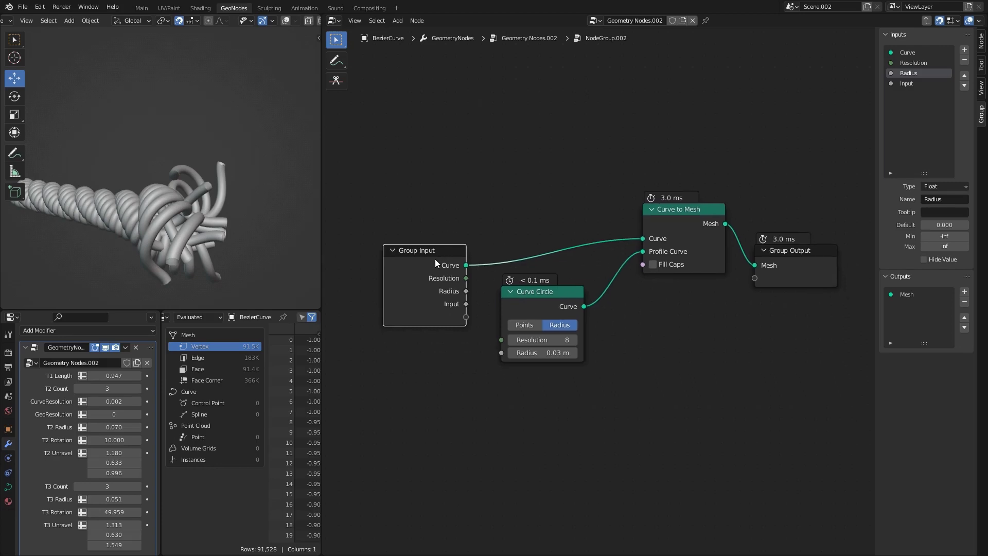
drag(434, 264, 422, 227)
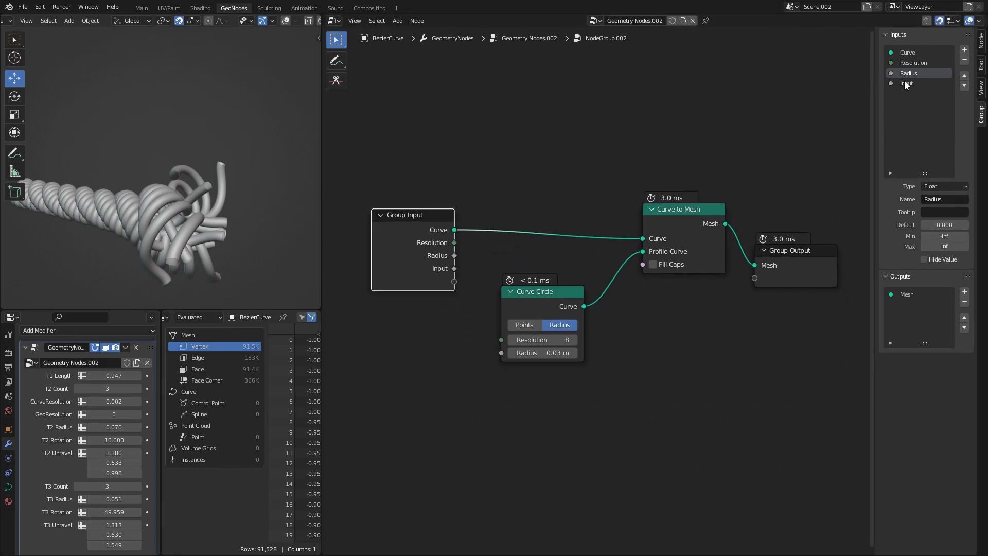
click(904, 84)
click(964, 60)
Reposition the Group Input node and move the Group Output farther away from Curve to Mesh
drag(402, 226, 445, 215)
middle_drag(625, 251, 475, 249)
drag(658, 258, 780, 222)
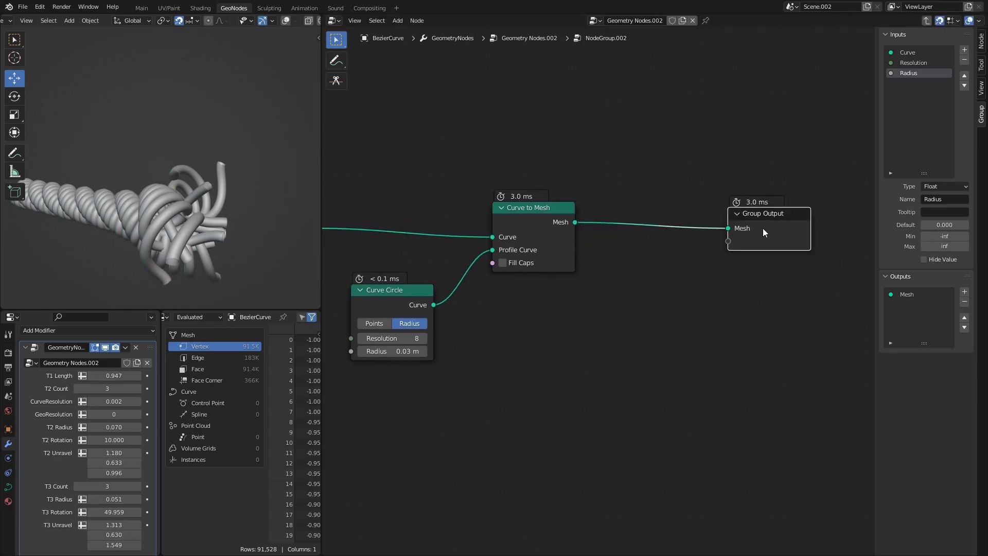
Shift Curve to Mesh and Curve Circle in the node group, spacing Curve Circle well away from Curve to Mesh
scroll(483, 209, down, 2)
drag(391, 193, 563, 345)
key(g)
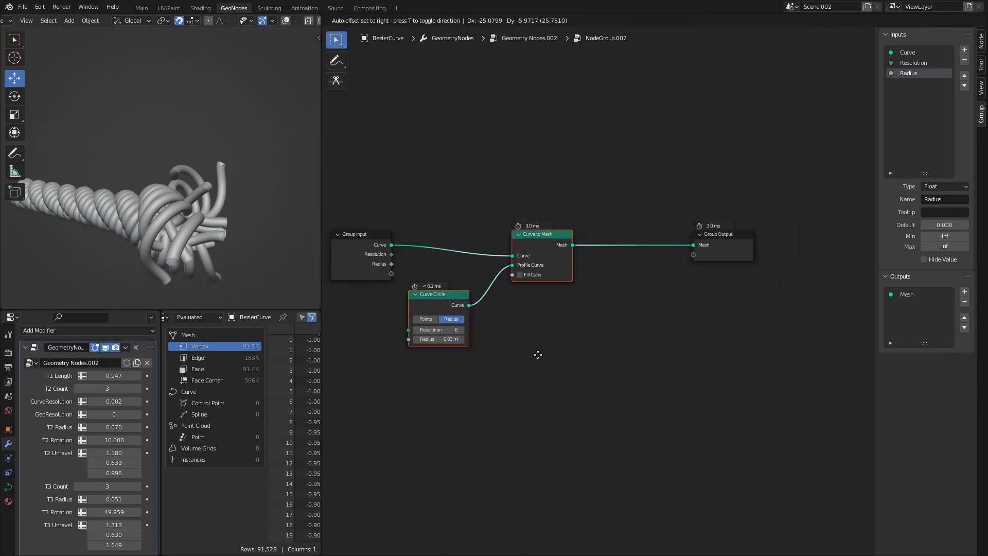
middle_drag(501, 376, 529, 321)
click(436, 247)
drag(436, 248, 367, 307)
middle_drag(486, 343, 591, 318)
Insert a Capture Attribute node between Curve Circle and Curve to Mesh's Profile Curve, and reposition the nodes around it
click(594, 319)
key(shift+a)
text(ca)
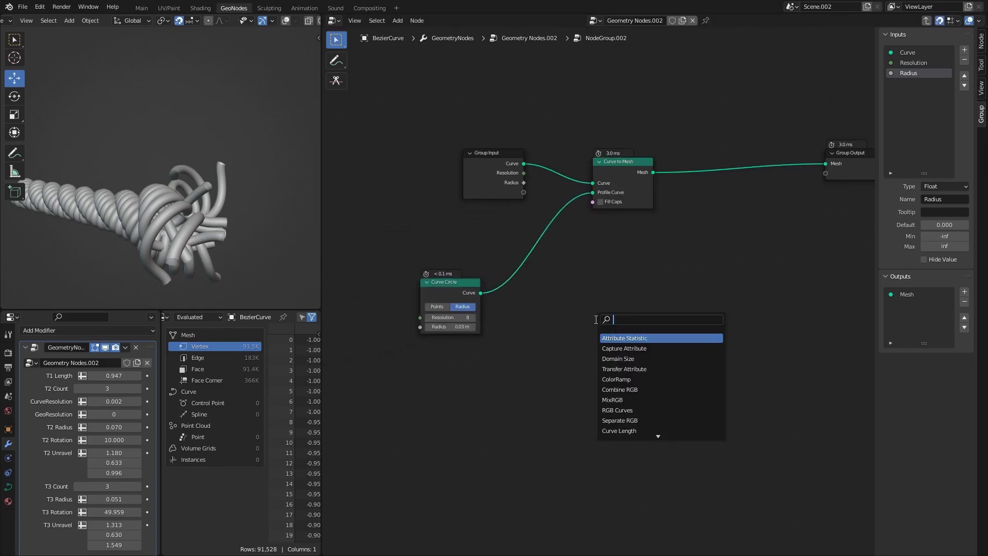
text(pture)
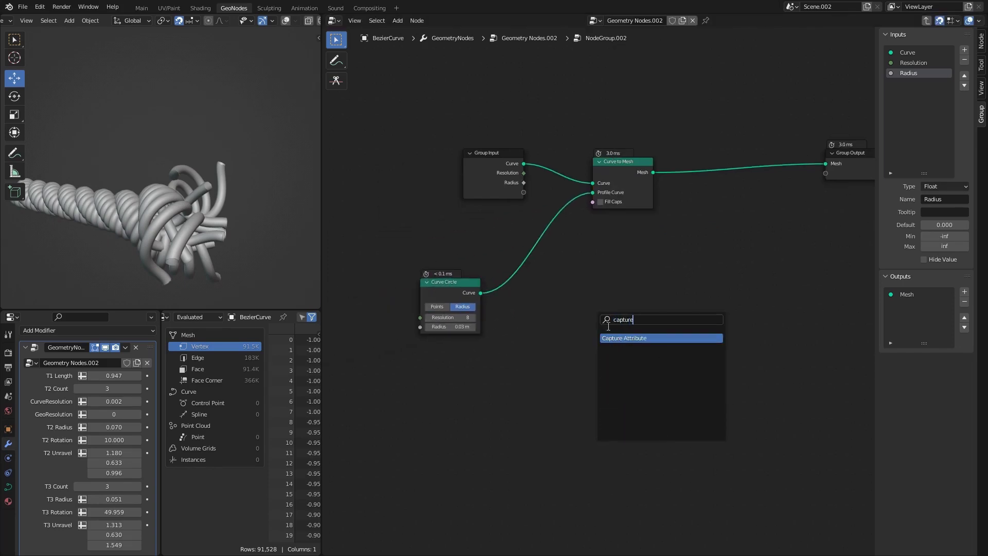
key(Return)
click(443, 271)
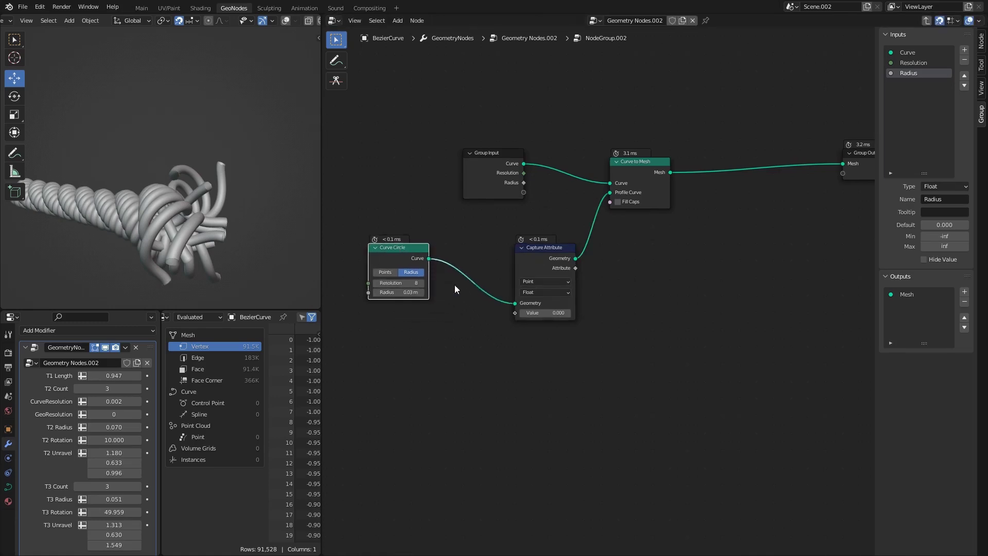
middle_drag(455, 285, 557, 276)
key(g)
click(522, 273)
Add a Spline Parameter node below Curve Circle and connect its Factor to the Capture Attribute's Value
scroll(559, 321, up, 1)
click(548, 325)
key(shift+a)
mouse_move(549, 326)
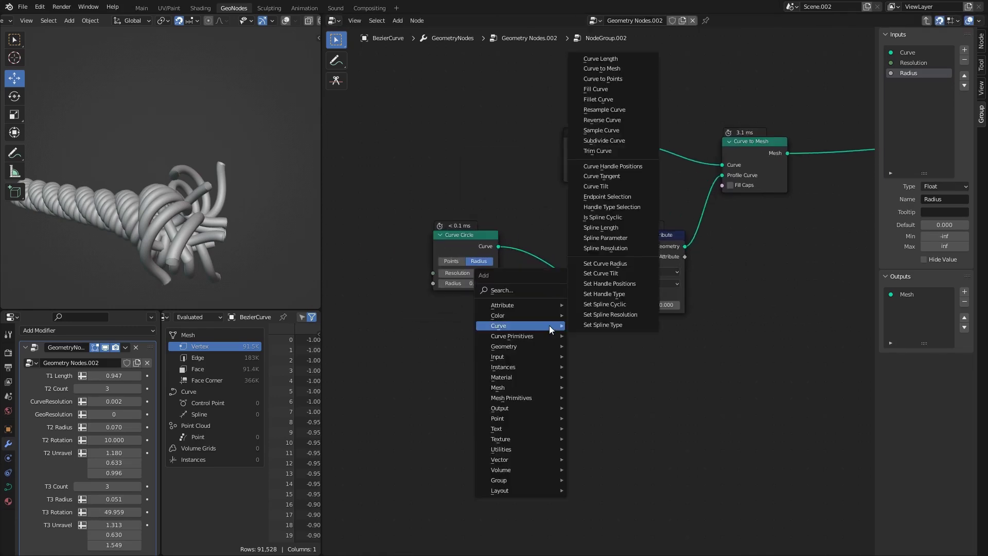
text(spline)
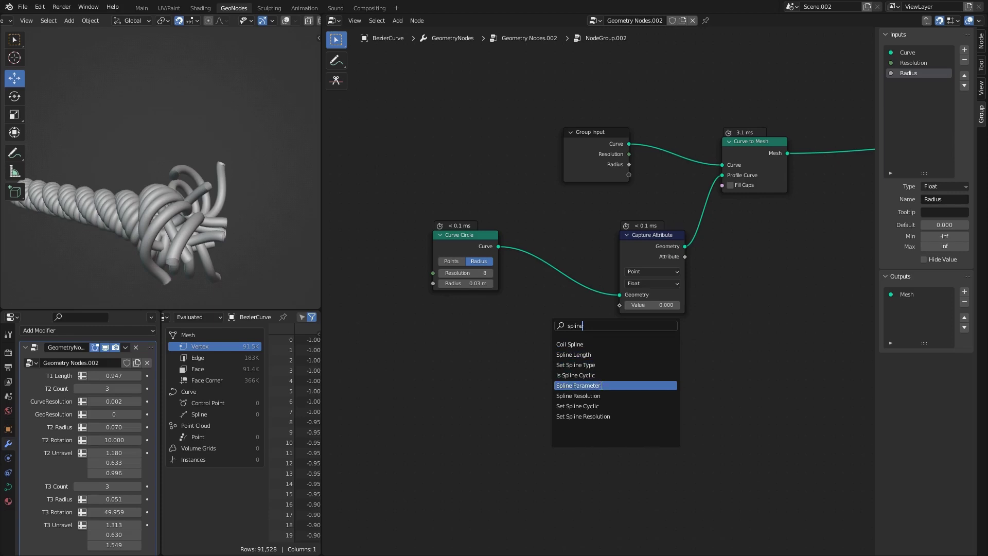
click(601, 385)
click(548, 342)
drag(544, 339, 619, 304)
key(Escape)
middle_drag(668, 303, 573, 310)
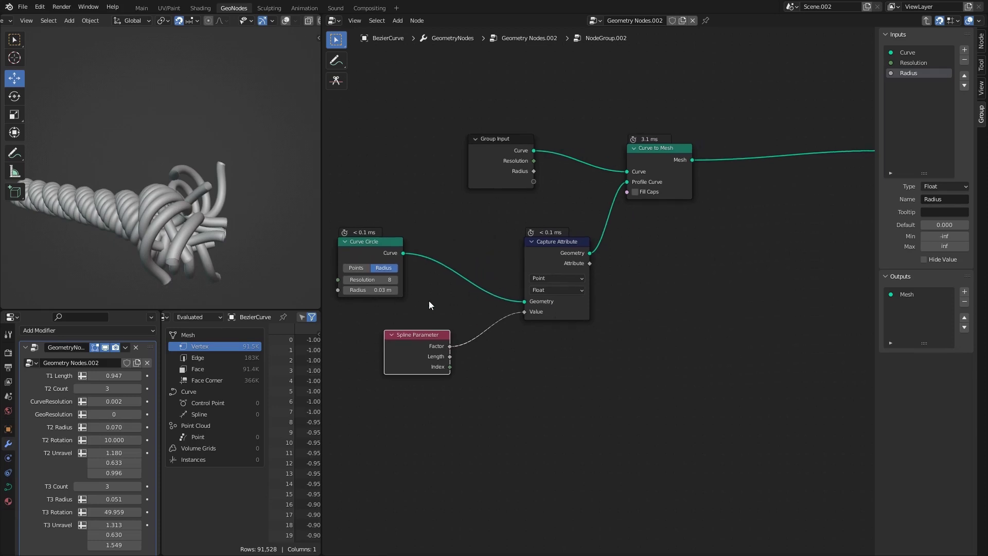
drag(417, 335, 380, 334)
Annotate a freehand circle below the nodes, with neighbouring points on it marked 0 and 1
scroll(476, 283, down, 2)
middle_drag(515, 306, 530, 269)
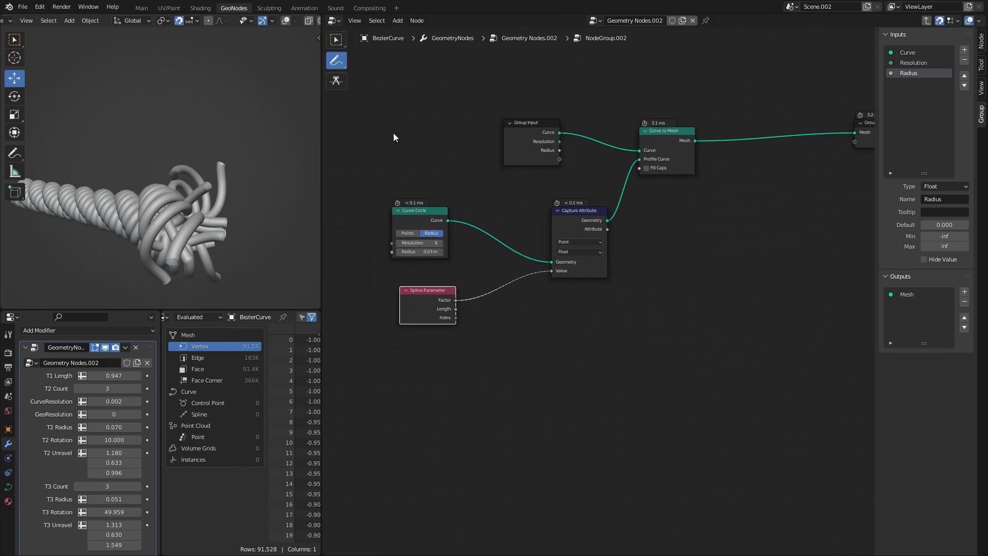
middle_drag(539, 307, 513, 207)
mouse_move(518, 270)
mouse_down()
mouse_move(597, 325)
mouse_move(483, 303)
mouse_move(524, 259)
mouse_move(516, 237)
mouse_up()
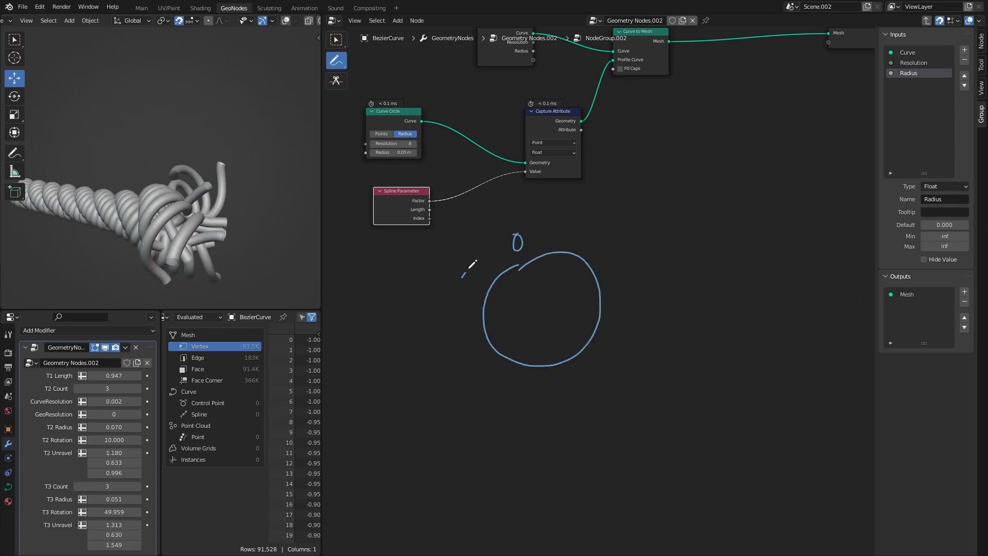
drag(472, 264, 467, 294)
middle_drag(416, 211, 497, 278)
middle_drag(594, 284, 525, 216)
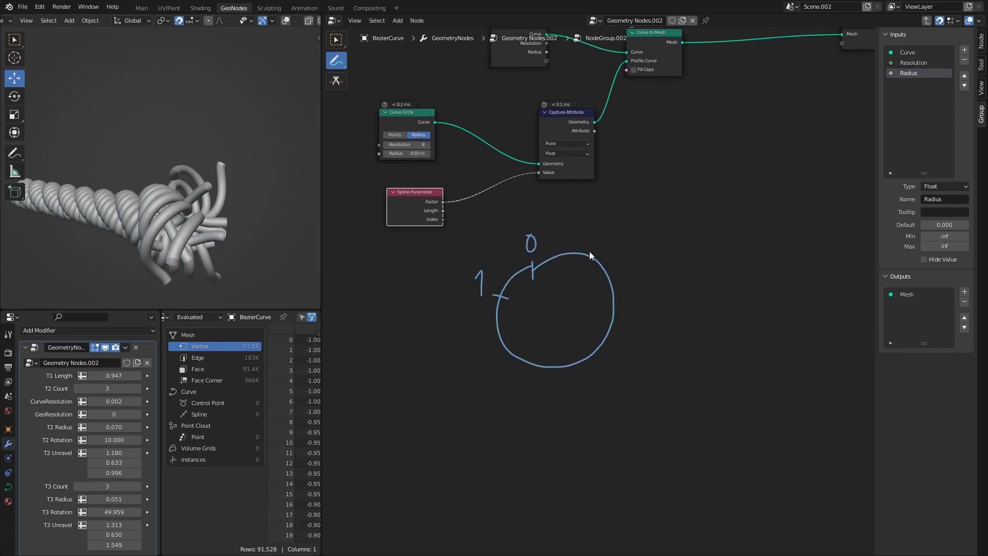
Add six more annotation ticks around the sketched circle to mark its remaining points
drag(572, 256, 566, 275)
drag(614, 272, 588, 290)
mouse_move(607, 321)
mouse_down()
mouse_move(584, 313)
mouse_move(568, 374)
mouse_up()
drag(512, 363, 530, 352)
drag(480, 336, 515, 325)
middle_drag(600, 308, 556, 261)
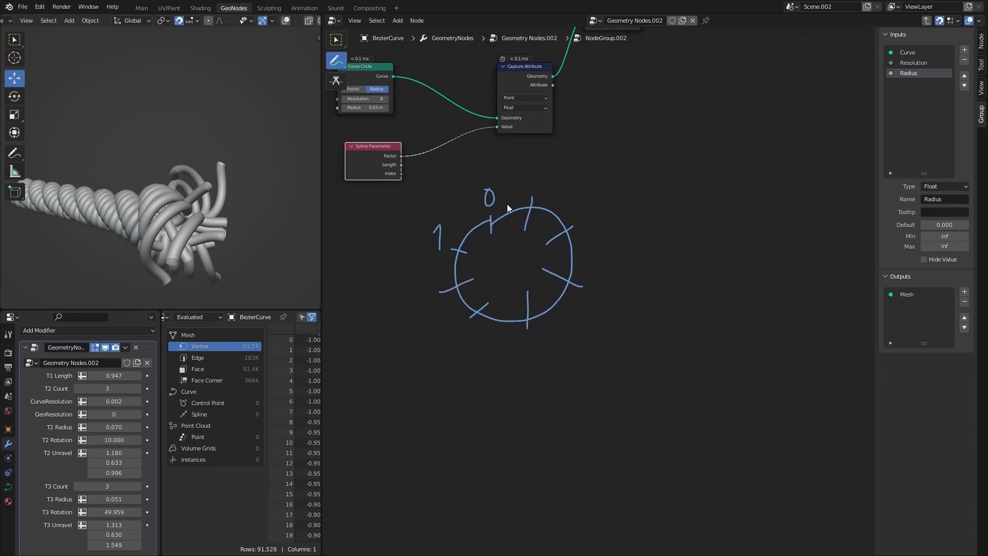
middle_drag(507, 203, 531, 255)
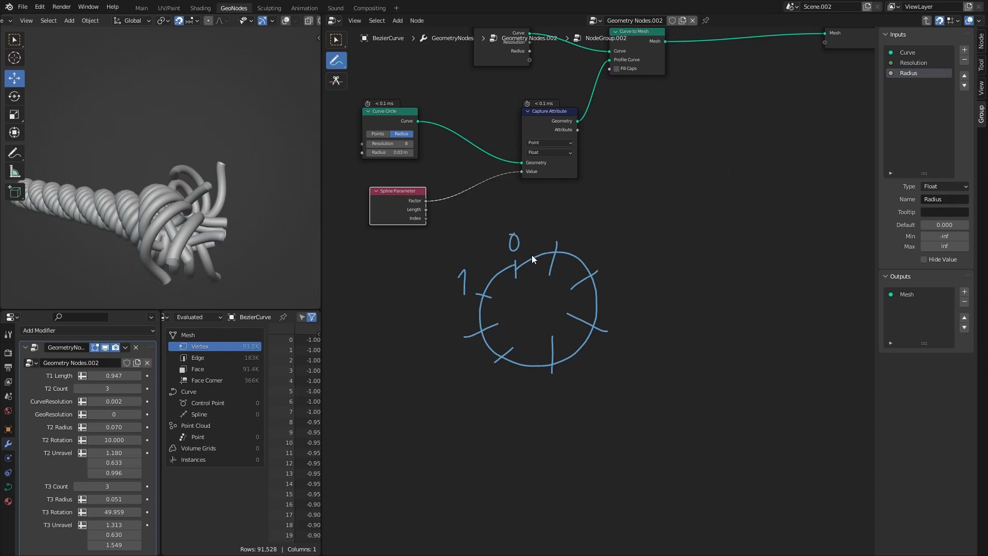
scroll(548, 266, up, 2)
scroll(548, 266, down, 1)
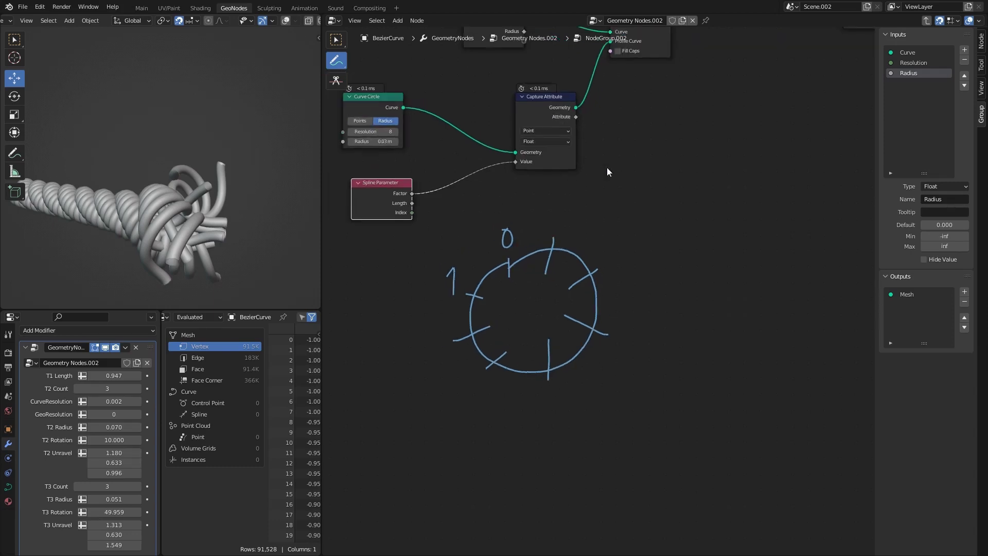
Stop annotating and move the Group Input node farther away from Curve to Mesh
mouse_move(606, 168)
middle_down()
mouse_move(556, 289)
mouse_move(582, 315)
middle_up()
click(341, 47)
middle_drag(469, 187, 547, 178)
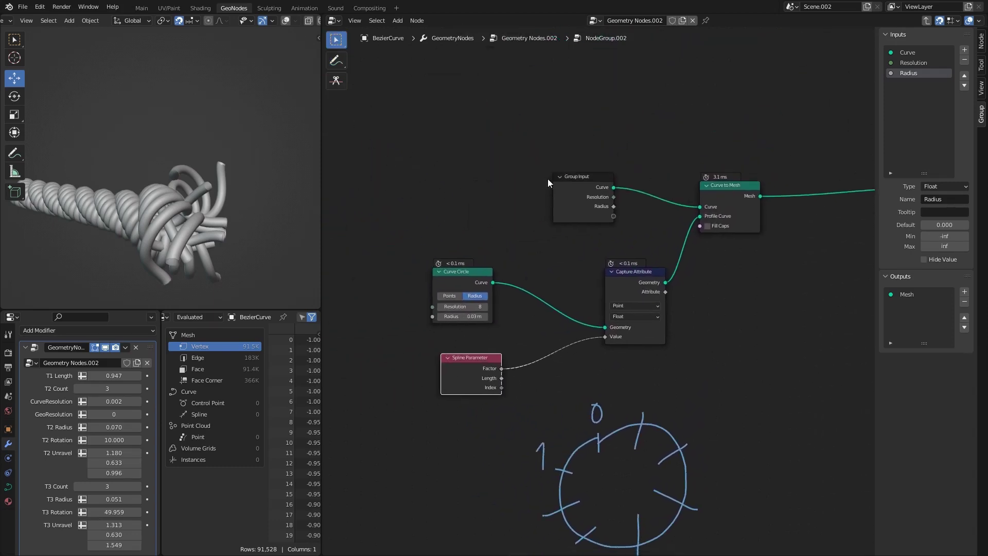
drag(566, 179, 463, 162)
middle_drag(595, 354, 514, 158)
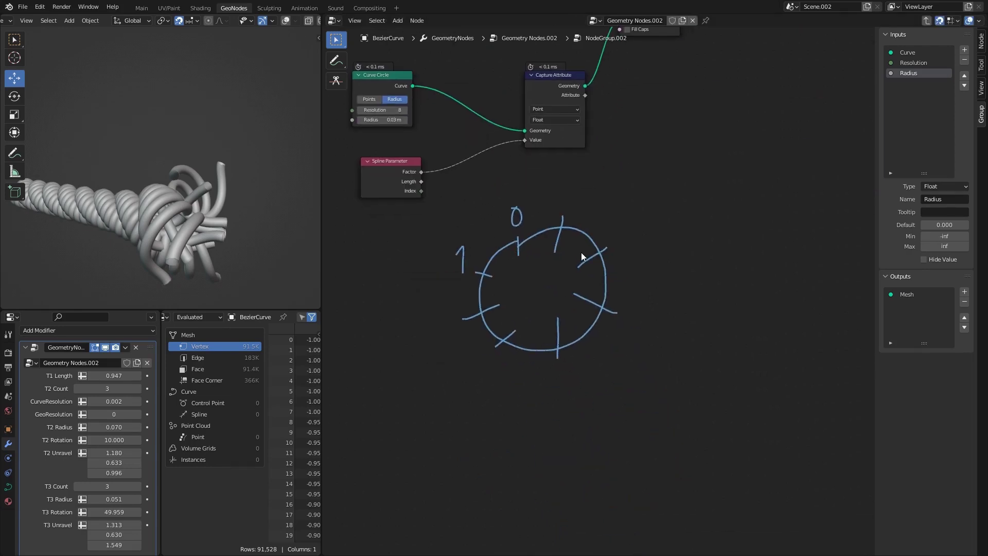
Duplicate the Capture Attribute node and insert the copy between Group Input's Curve output and Curve to Mesh
middle_drag(522, 140, 558, 398)
drag(435, 218, 551, 279)
click(588, 337)
key(shift+d)
click(525, 203)
key(g)
click(512, 255)
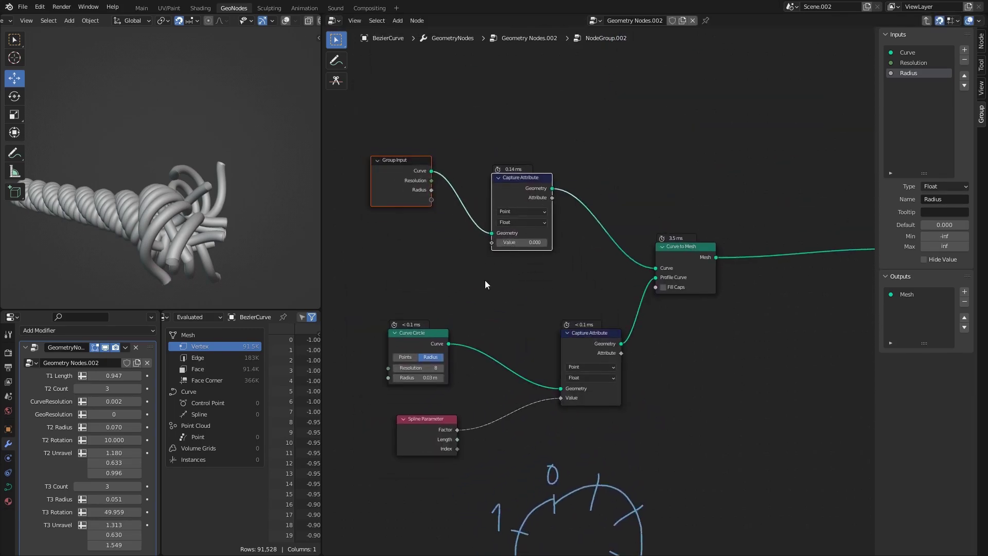
Duplicate Spline Parameter below Group Input and connect the copy's Length to the new Capture Attribute's Value
click(441, 418)
key(shift+d)
click(443, 276)
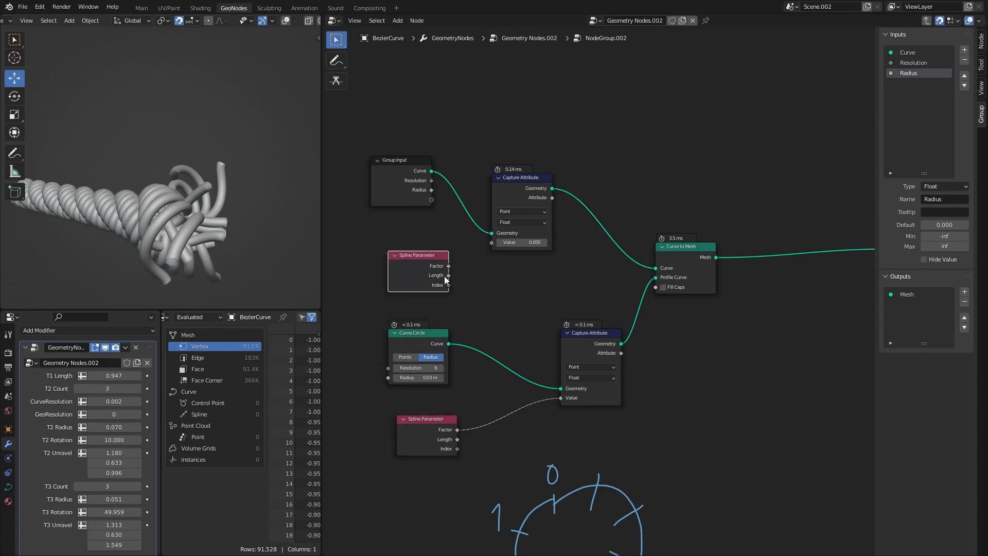
scroll(440, 277, up, 1)
drag(478, 242, 479, 240)
scroll(592, 304, down, 3)
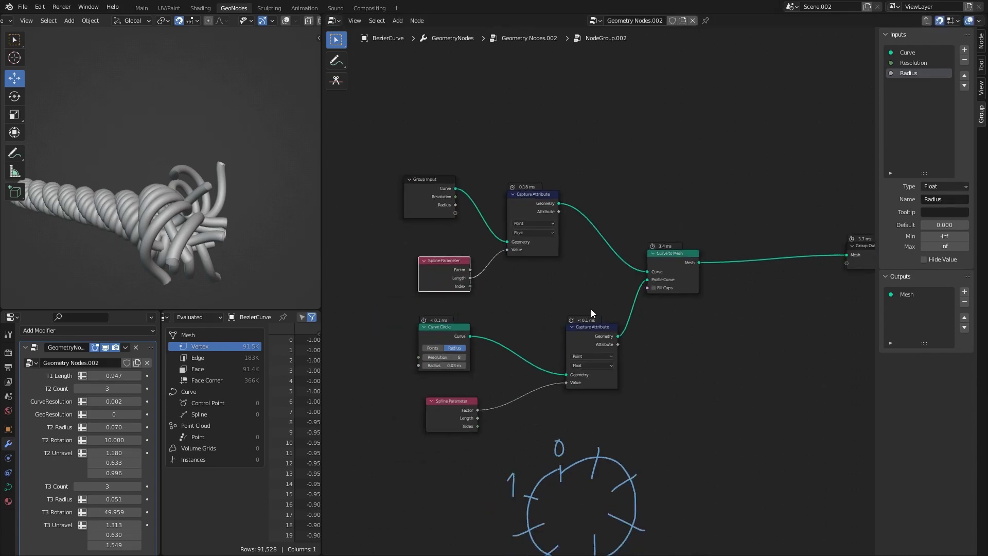
Move Curve to Mesh and Group Output farther along and align the profile's Capture Attribute beneath the other one
middle_drag(711, 304, 612, 251)
drag(569, 157, 749, 265)
key(g)
click(779, 230)
drag(486, 242, 514, 291)
drag(581, 389, 330, 267)
key(g)
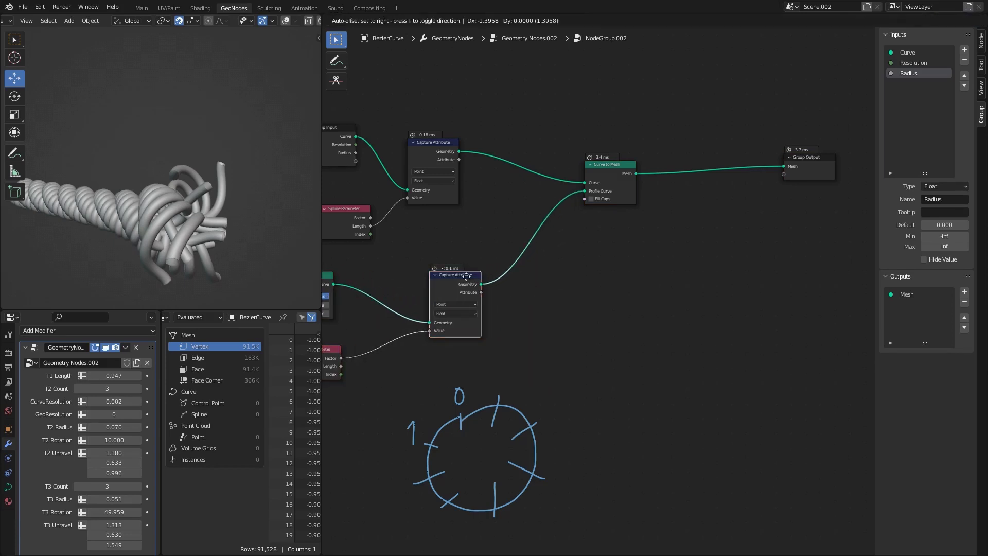
click(512, 286)
Add a Combine XYZ node below Curve to Mesh
key(shift+a)
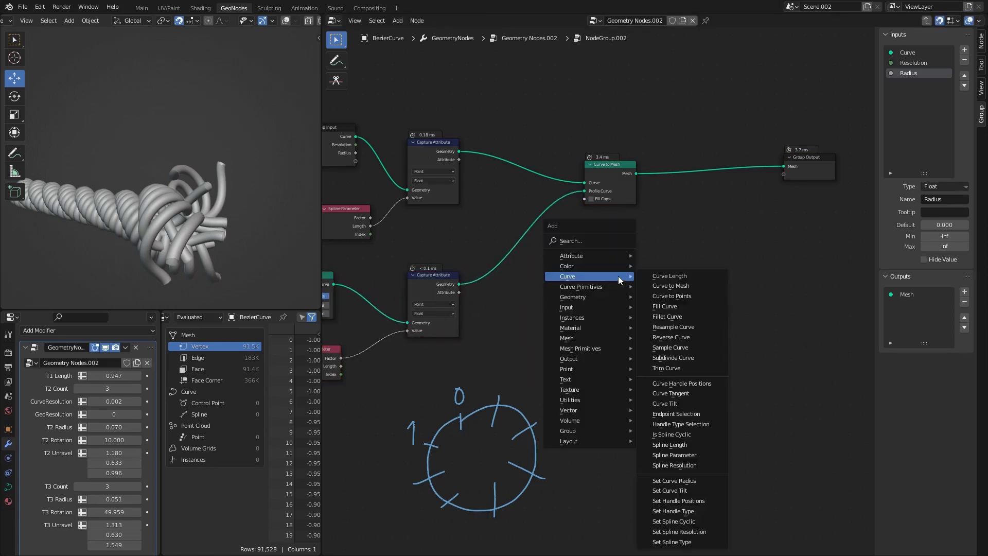
text(combi)
click(655, 303)
click(576, 285)
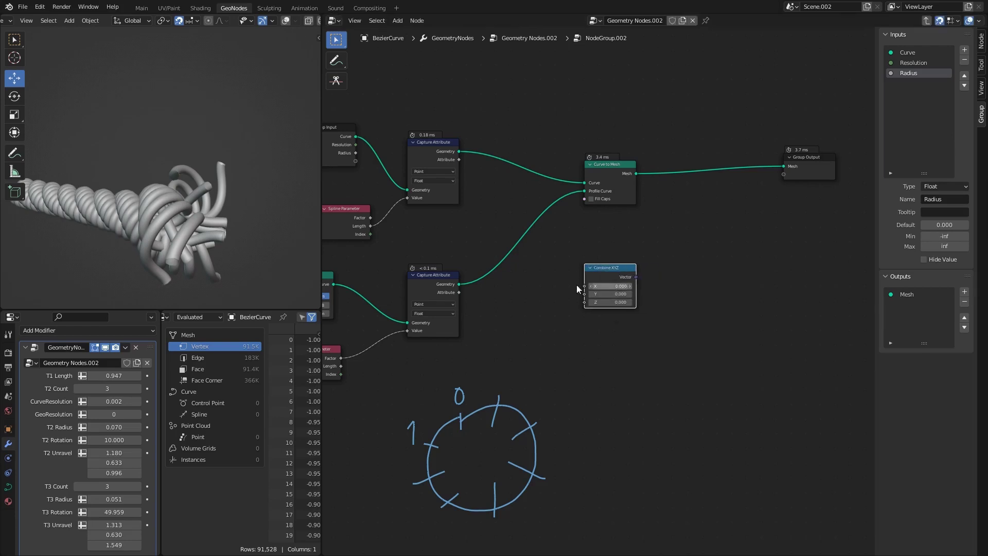
Connect the profile circle's captured Attribute to Combine XYZ's X and the main curve's captured Attribute to Y
middle_drag(544, 284, 595, 316)
scroll(598, 311, up, 3)
middle_drag(429, 355, 500, 318)
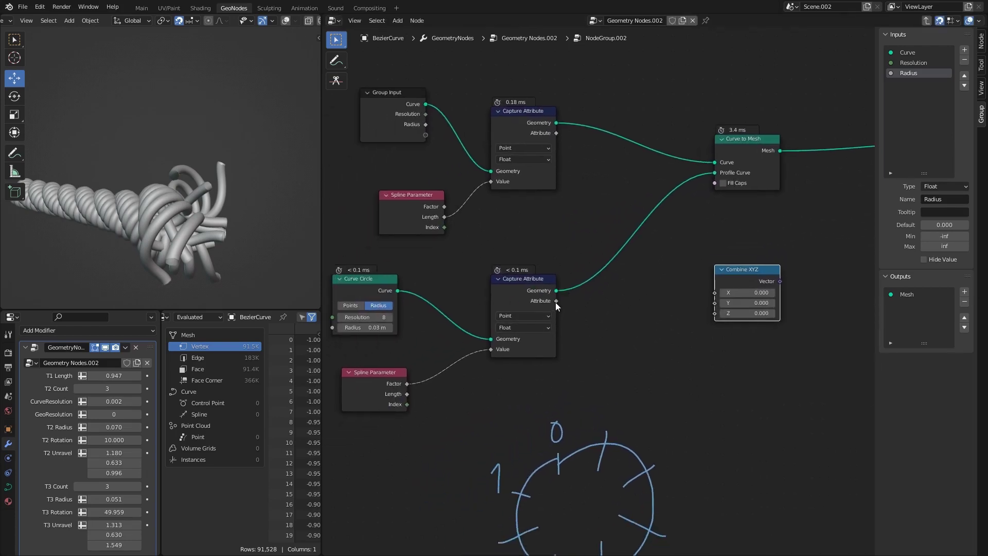
drag(556, 300, 715, 292)
drag(556, 133, 715, 303)
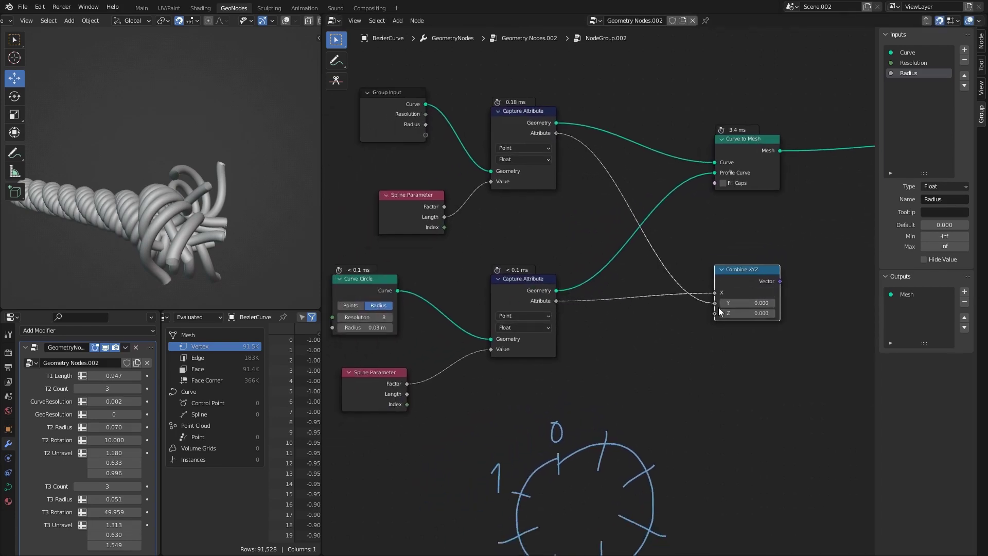
Connect Combine XYZ's Vector to a new Group Output socket and rename that output as UVs
middle_drag(717, 303, 532, 338)
drag(798, 167, 682, 226)
drag(594, 312, 679, 242)
double_click(905, 304)
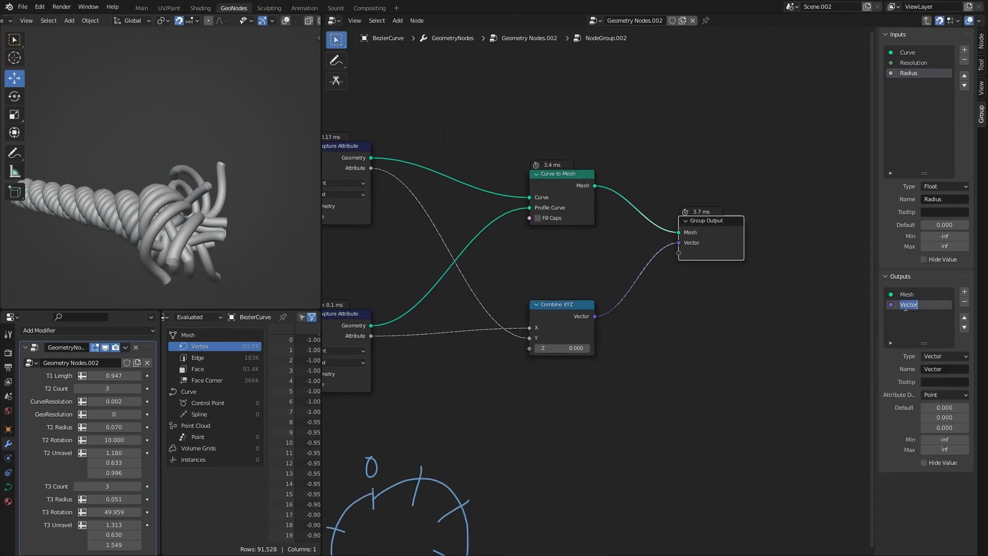
text(UVs)
key(Return)
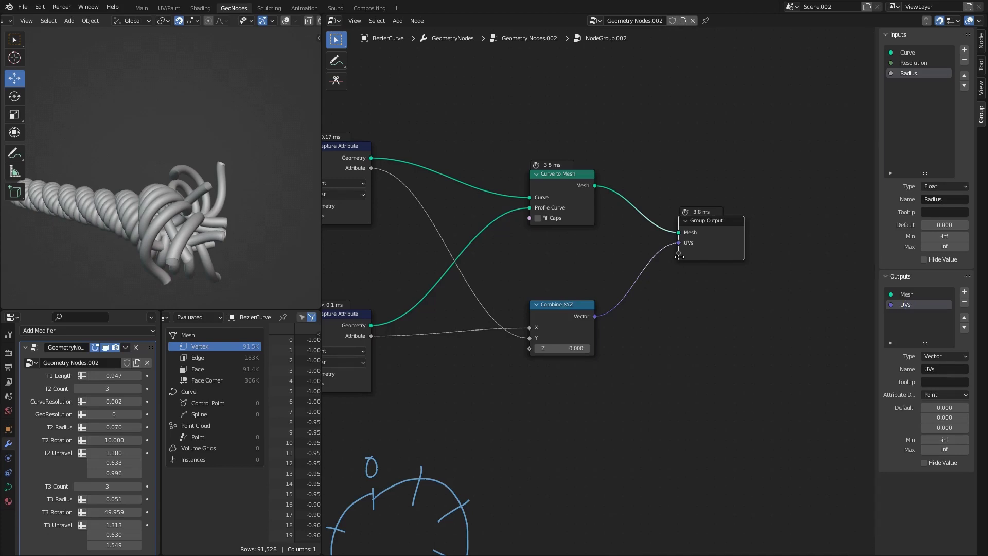
Save the file and return to the parent node tree
key(Tab)
key(Tab)
key(ctrl+s)
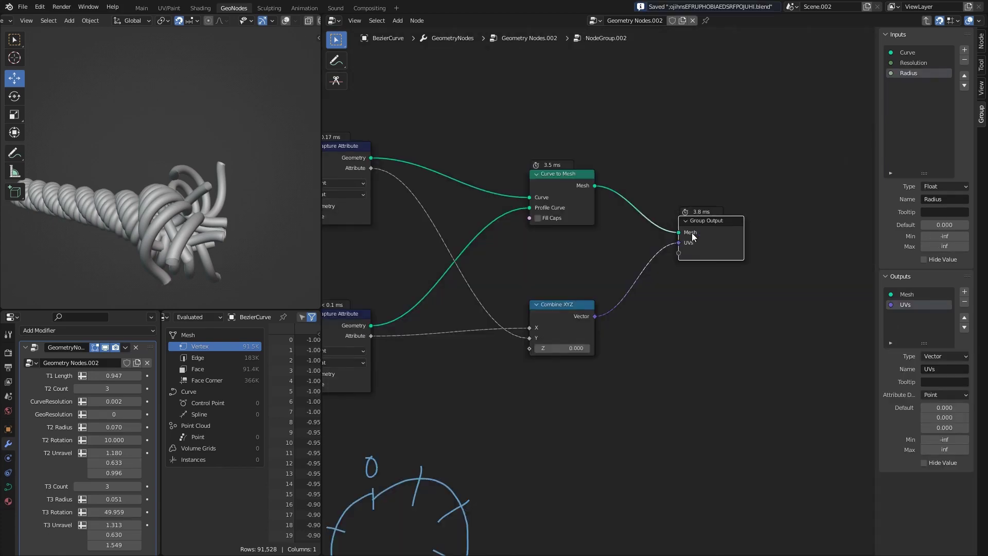
key(Tab)
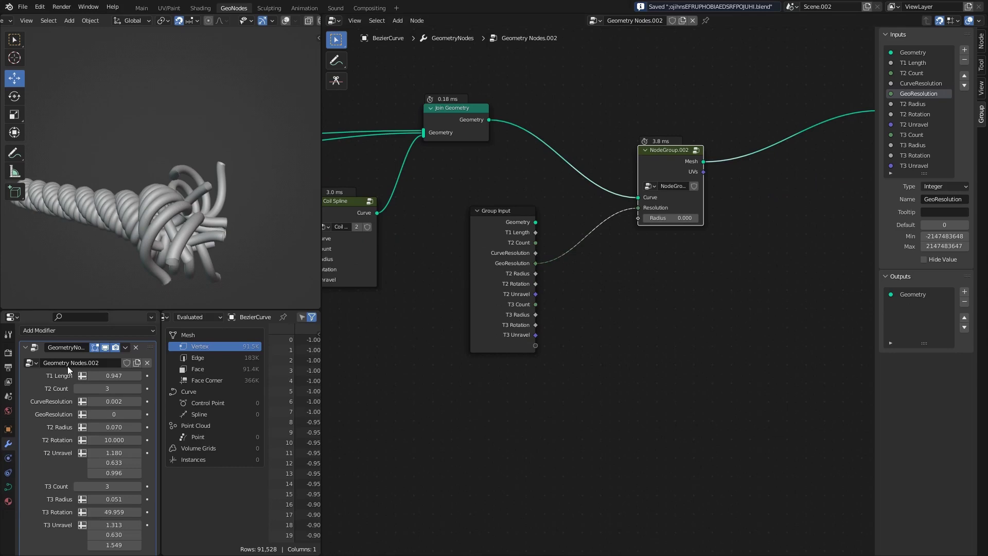
Expand the Output Attributes section of the Geometry Nodes modifier
scroll(67, 446, down, 1)
click(50, 544)
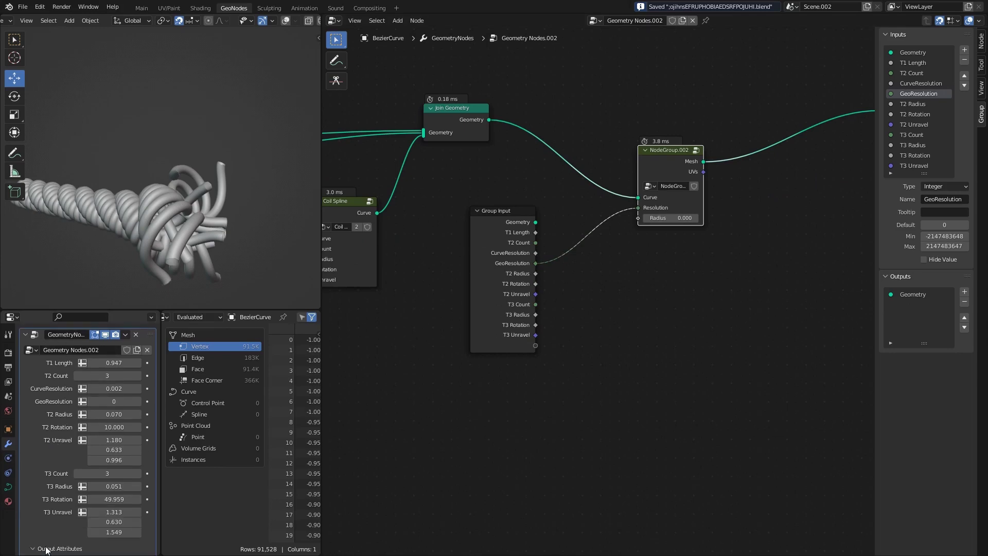
scroll(46, 538, down, 1)
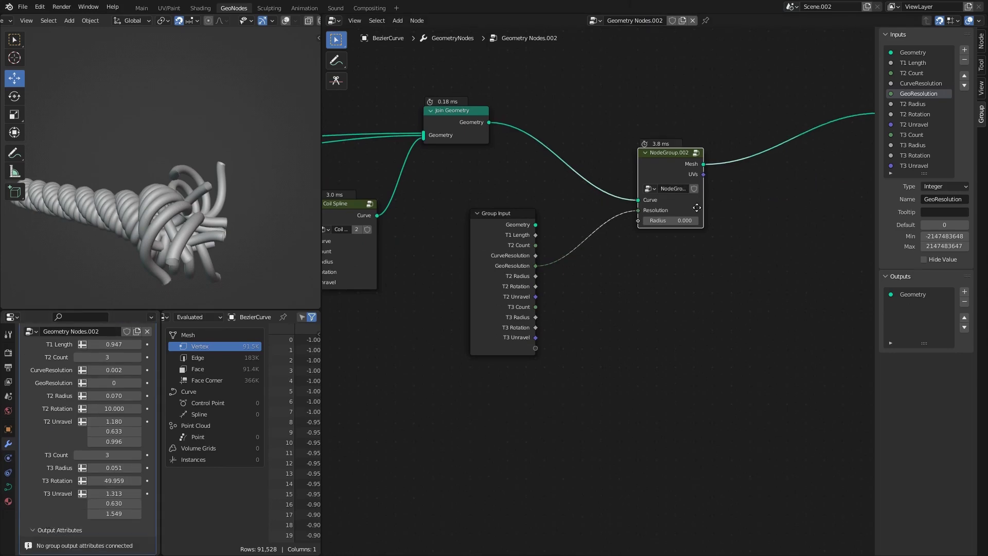
Rename the curve-to-mesh node group as Solidify
middle_drag(764, 158, 584, 263)
middle_drag(488, 268, 535, 268)
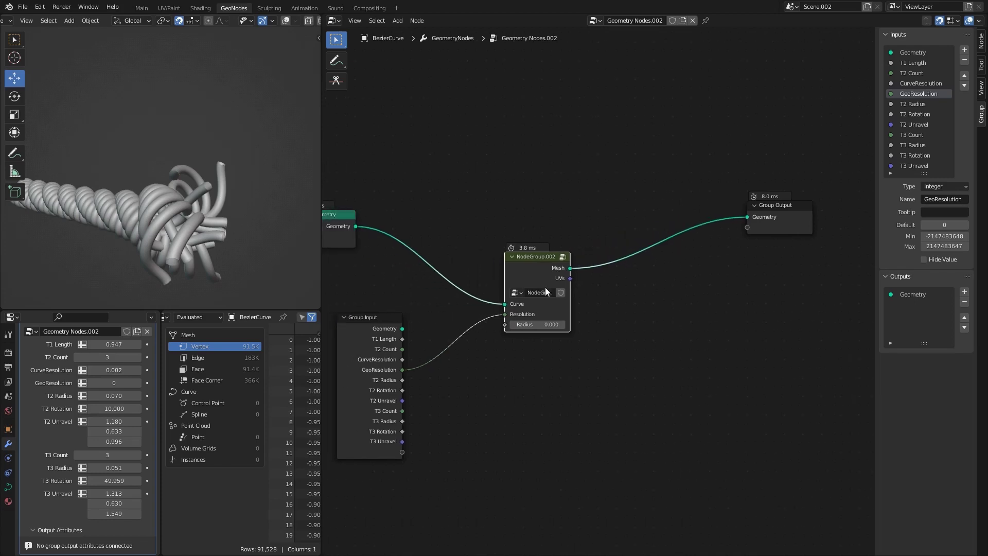
double_click(540, 292)
text(Sclidify)
key(Return)
Connect Solidify's UVs output to a new Group Output socket and name the modifier's output attribute UVs
drag(530, 247, 531, 225)
drag(570, 255, 749, 236)
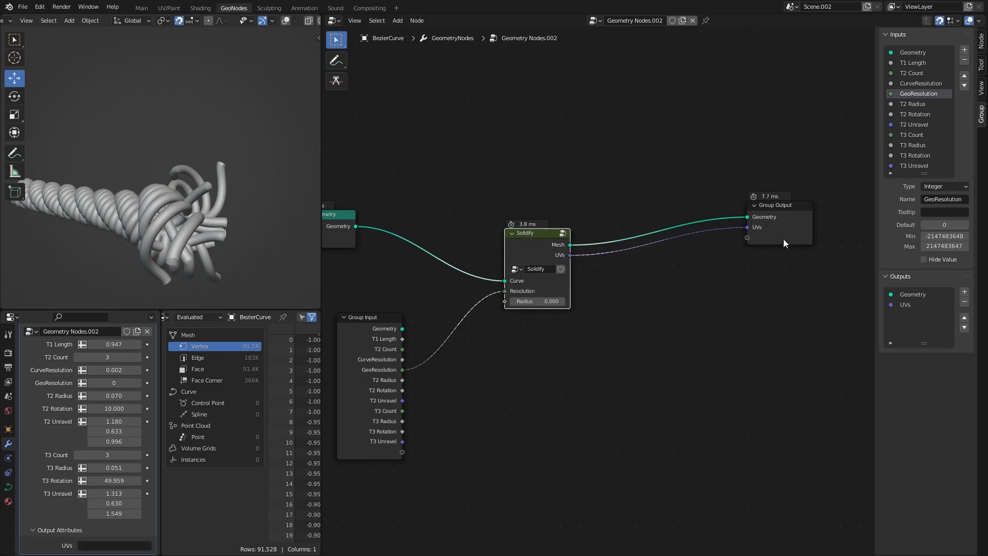
click(81, 547)
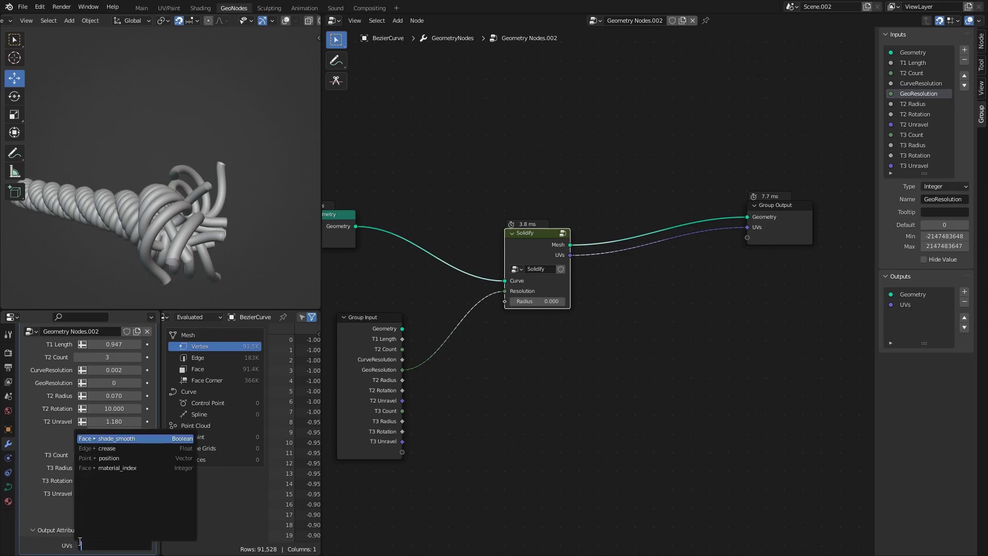
text(UVs)
key(Return)
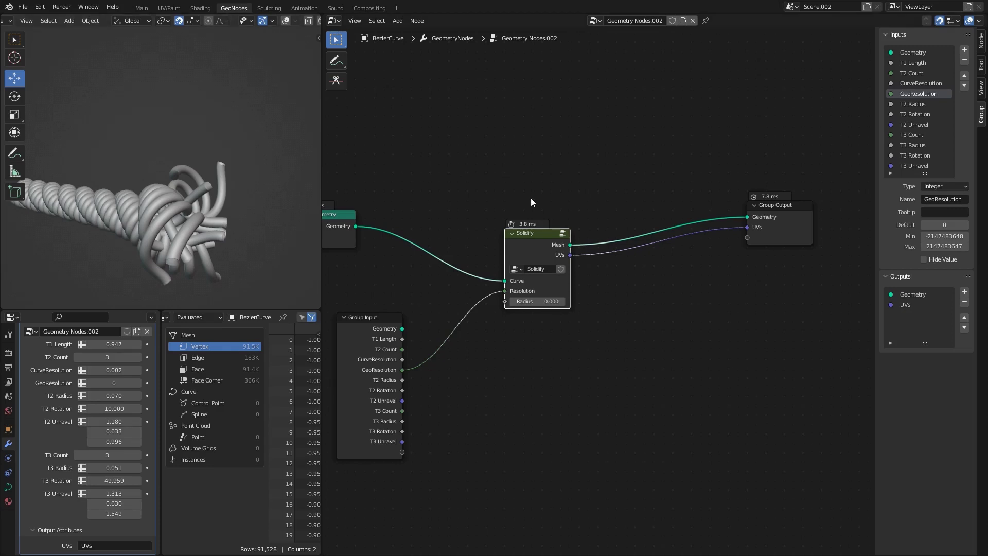
Inside the Solidify group, move the Curve to Mesh and Group Output nodes apart to make room between them
scroll(525, 234, down, 2)
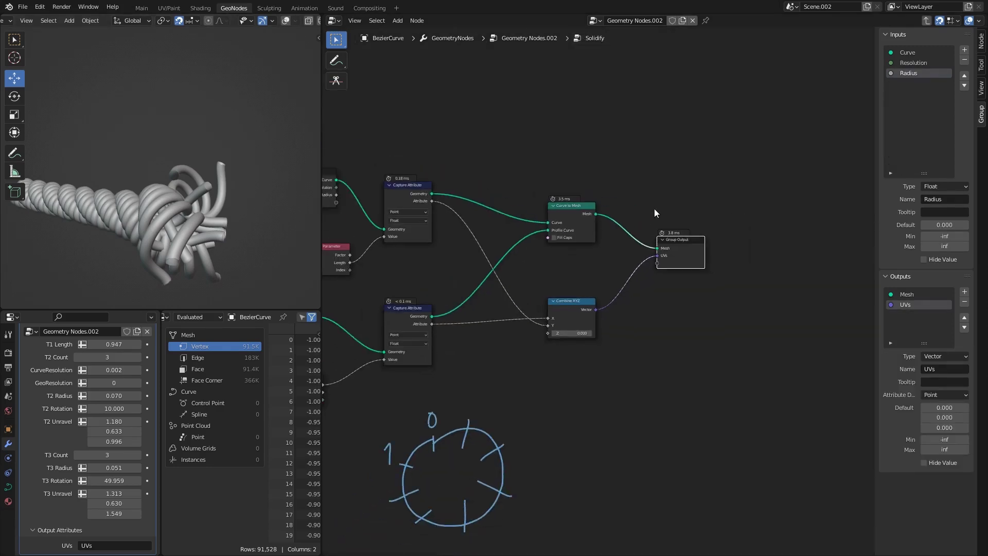
key(g)
click(731, 277)
drag(568, 176, 619, 239)
key(g)
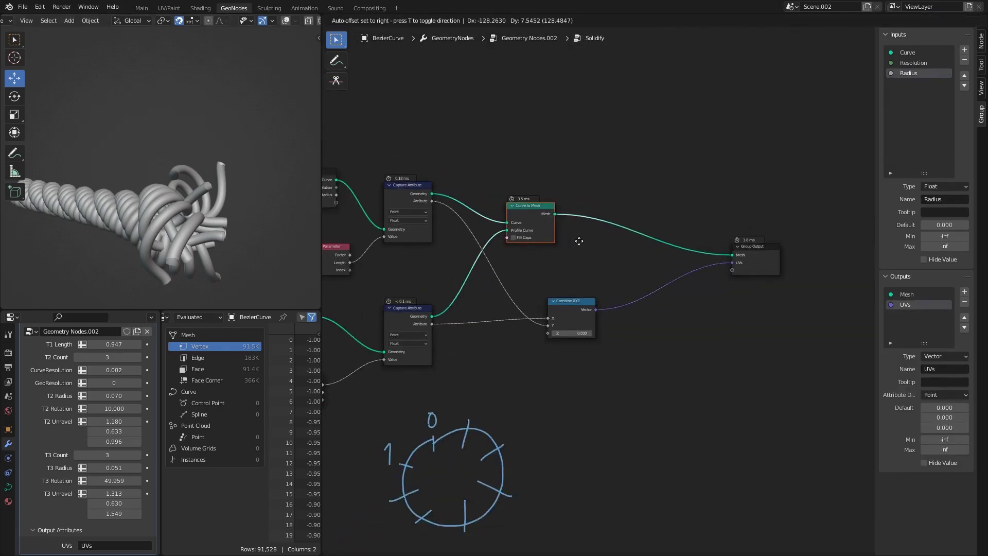
click(579, 240)
Insert a Set Material node on the link between Curve to Mesh and Group Output
click(651, 193)
key(shift+a)
text(sset ma)
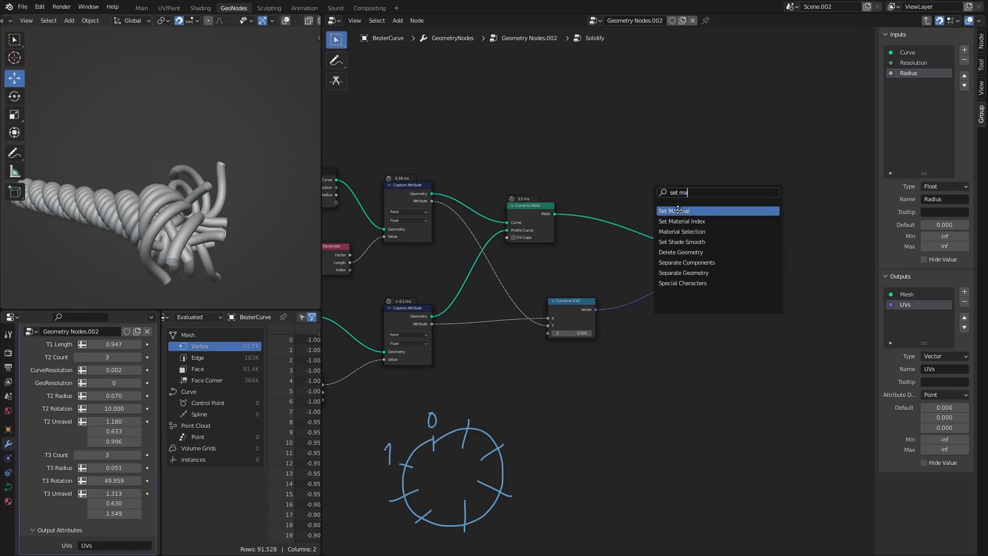
click(677, 211)
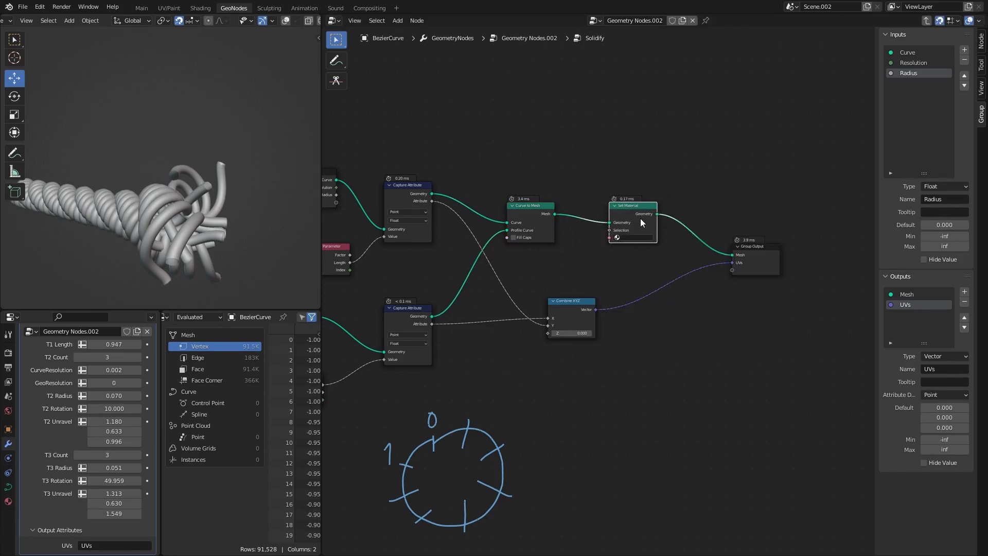
scroll(642, 245, up, 2)
click(651, 190)
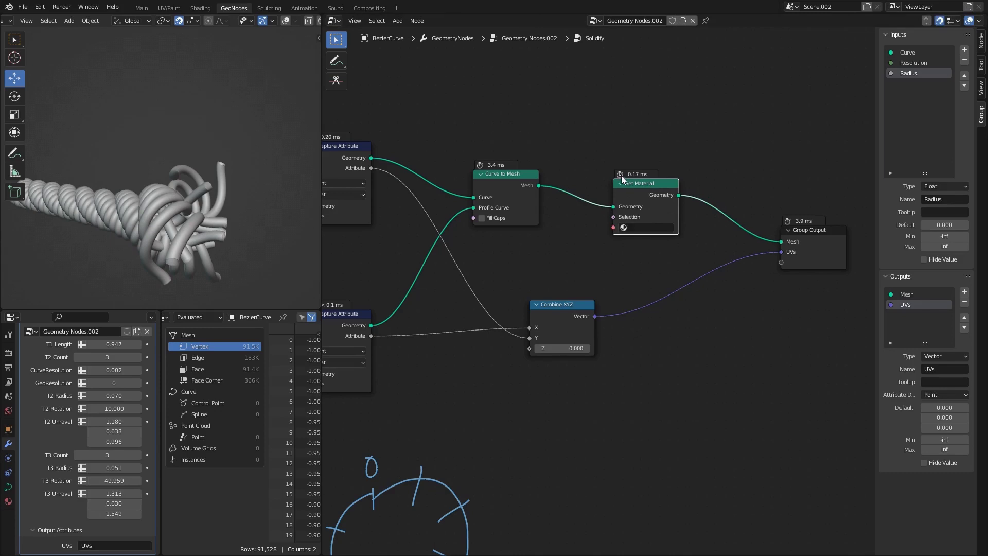
middle_drag(602, 211, 561, 238)
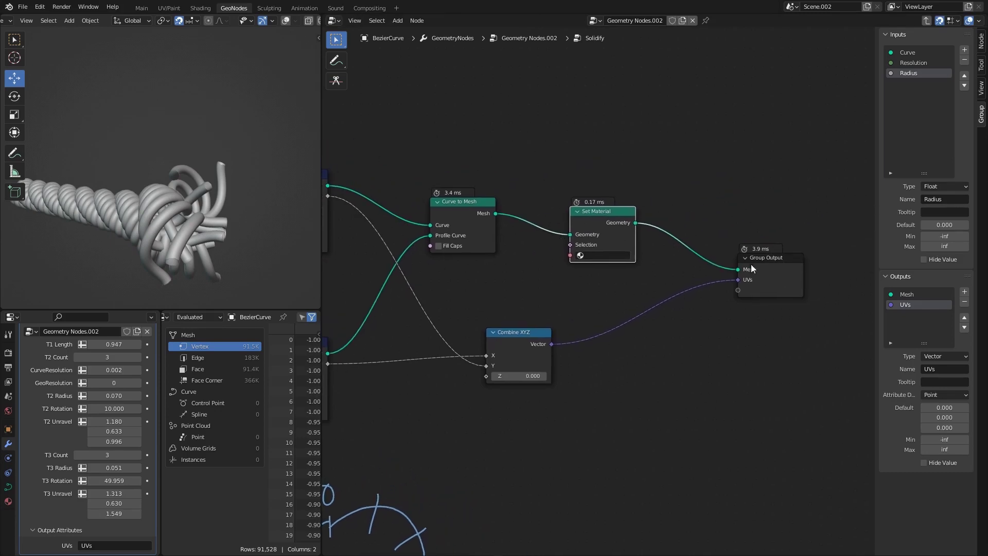
key(Tab)
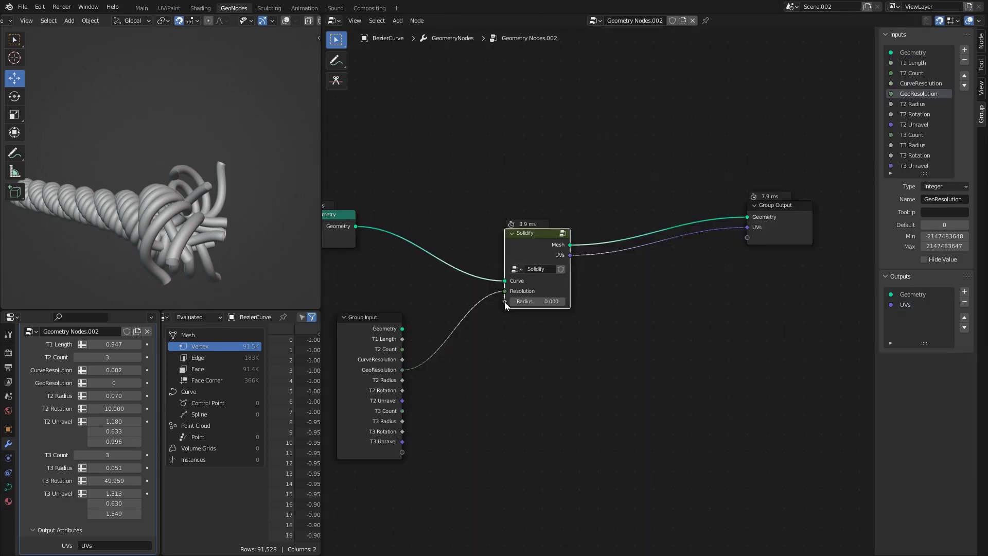
middle_drag(504, 301, 580, 269)
key(Tab)
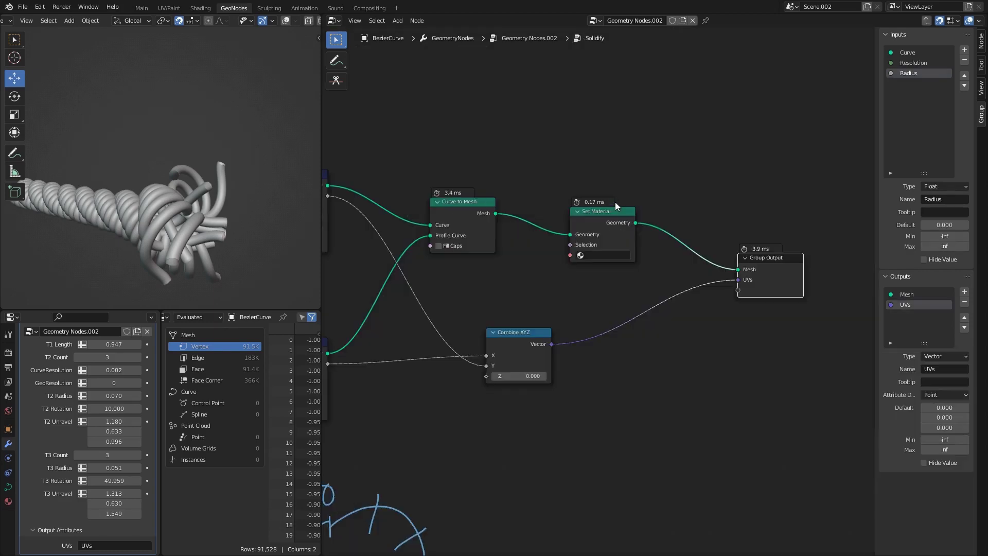
Add a new input named Material to the Solidify group and set its type to Material
click(964, 50)
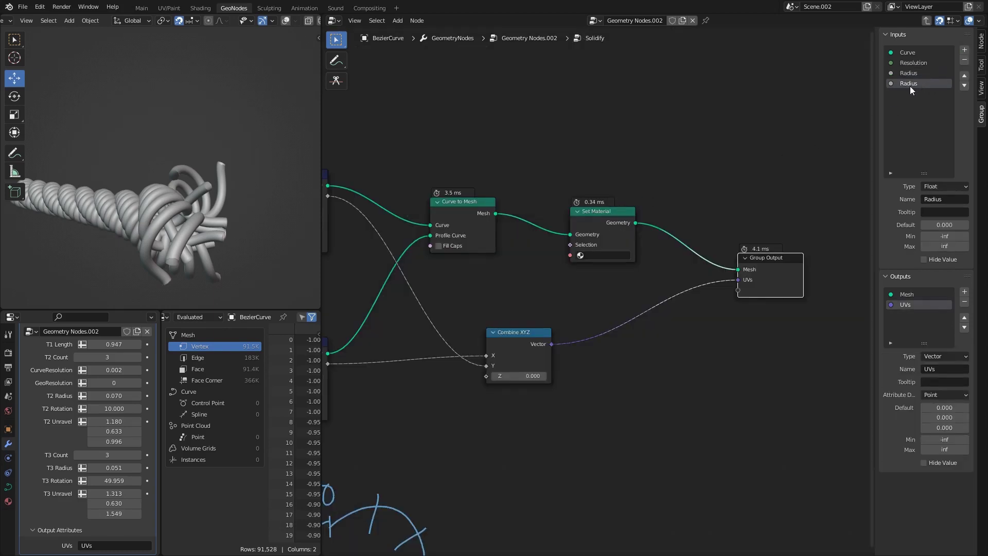
double_click(910, 84)
text(Material)
key(Return)
click(941, 186)
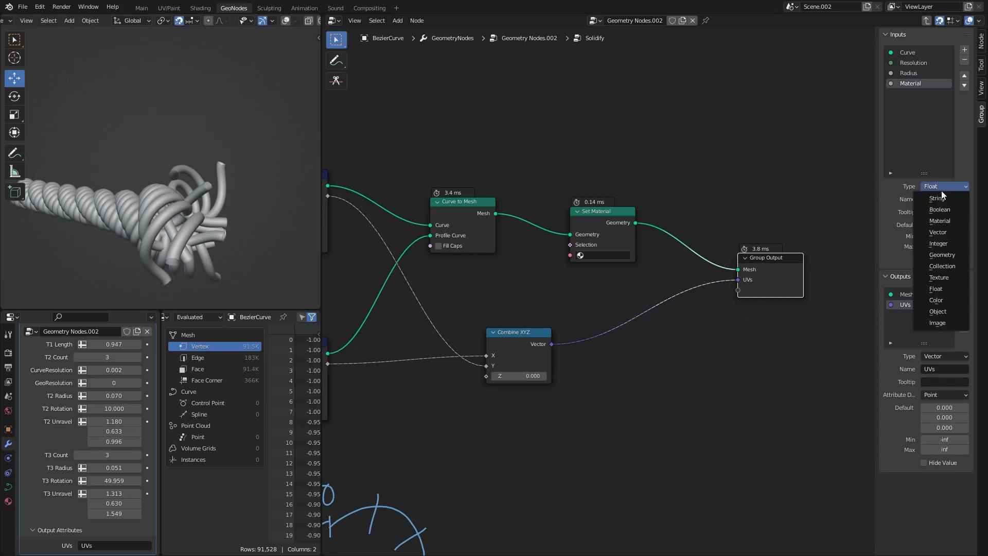
click(942, 220)
Place a duplicate Group Input node below Curve to Mesh and connect its Material output to the Set Material node
click(604, 211)
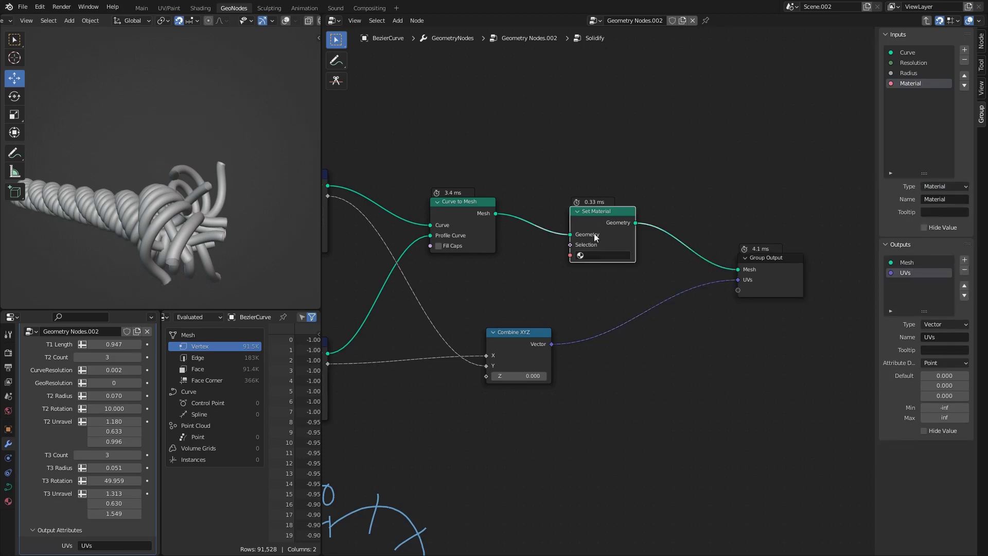
middle_drag(537, 290, 679, 263)
middle_drag(591, 272, 516, 279)
drag(592, 315, 535, 333)
scroll(535, 334, down, 3)
middle_drag(535, 335, 652, 348)
click(423, 183)
key(shift+d)
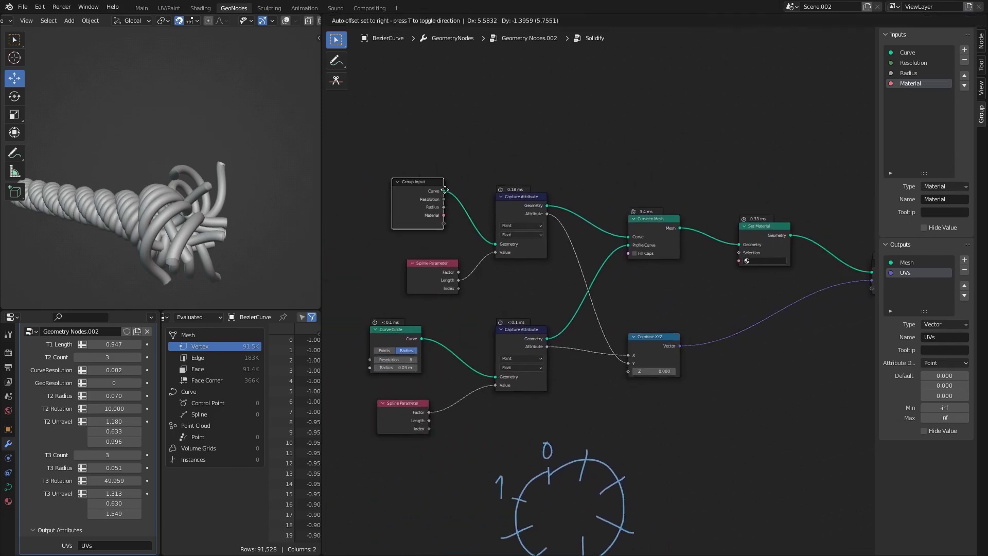
scroll(679, 280, up, 2)
click(681, 280)
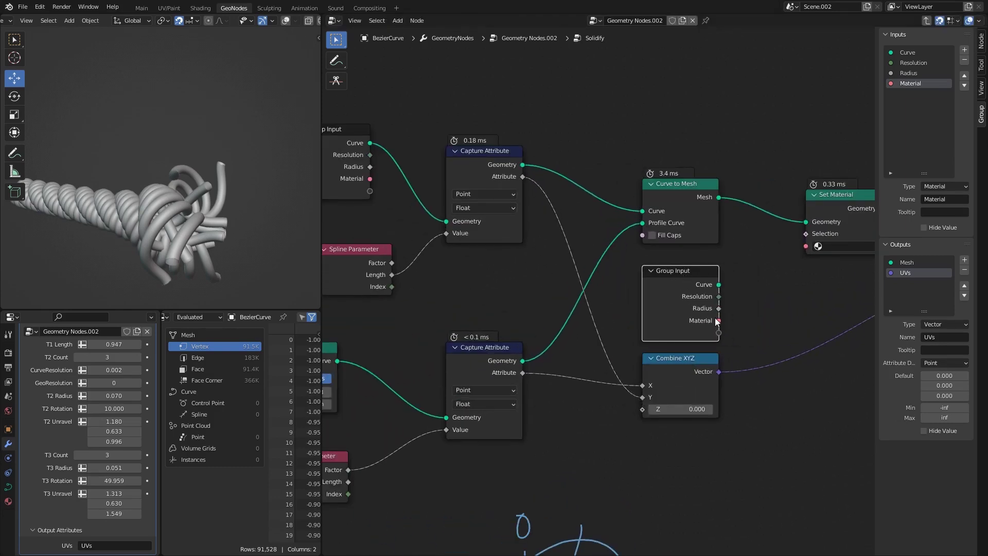
drag(801, 256, 805, 248)
In the parent node tree, add a Material-type input named Material directly above T1 Length
key(Tab)
middle_drag(491, 313, 539, 302)
drag(473, 273, 472, 241)
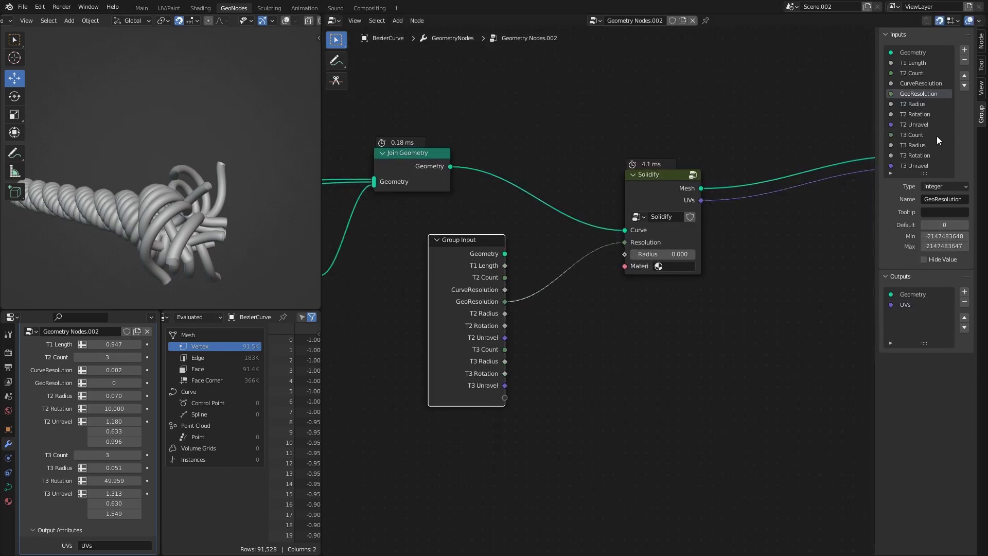
click(917, 63)
click(964, 50)
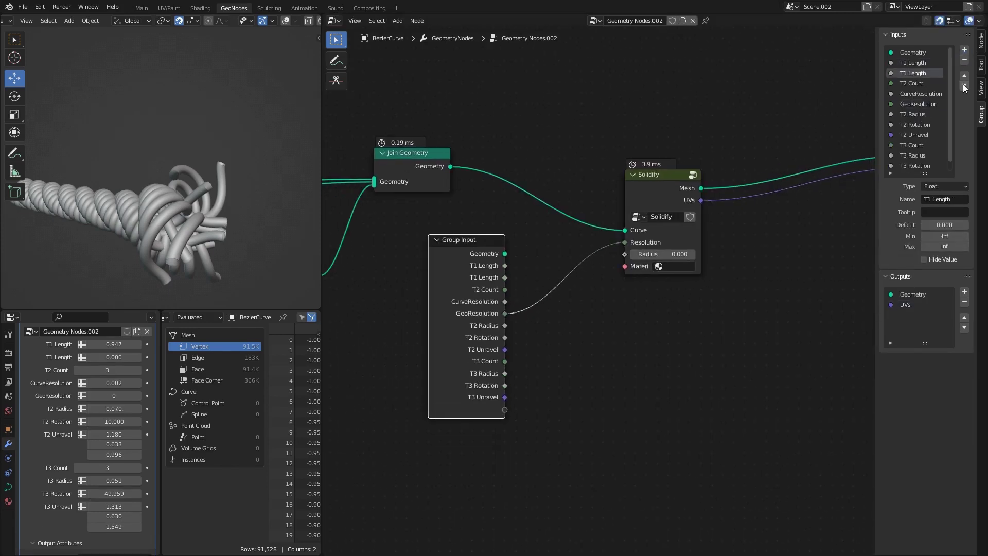
click(964, 76)
click(944, 187)
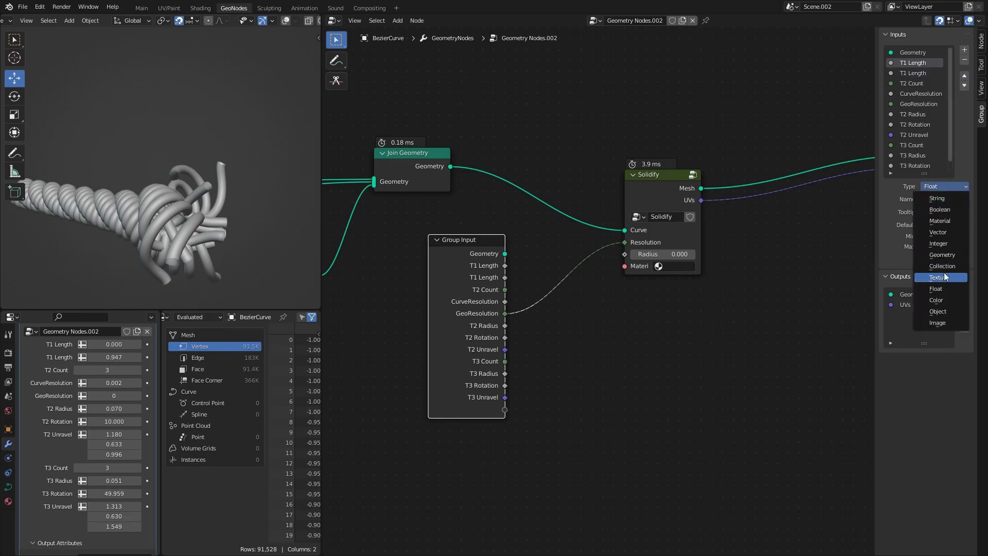
click(949, 225)
double_click(921, 63)
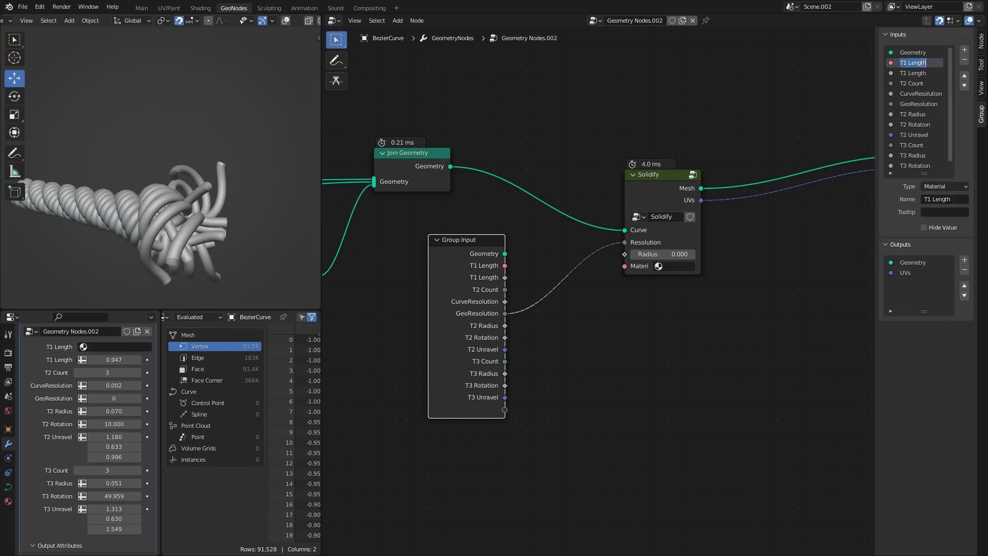
text(Material)
key(Return)
Connect the Group Input's Material output to Solidify's Material input and save the file
drag(541, 264, 626, 265)
scroll(64, 365, up, 3)
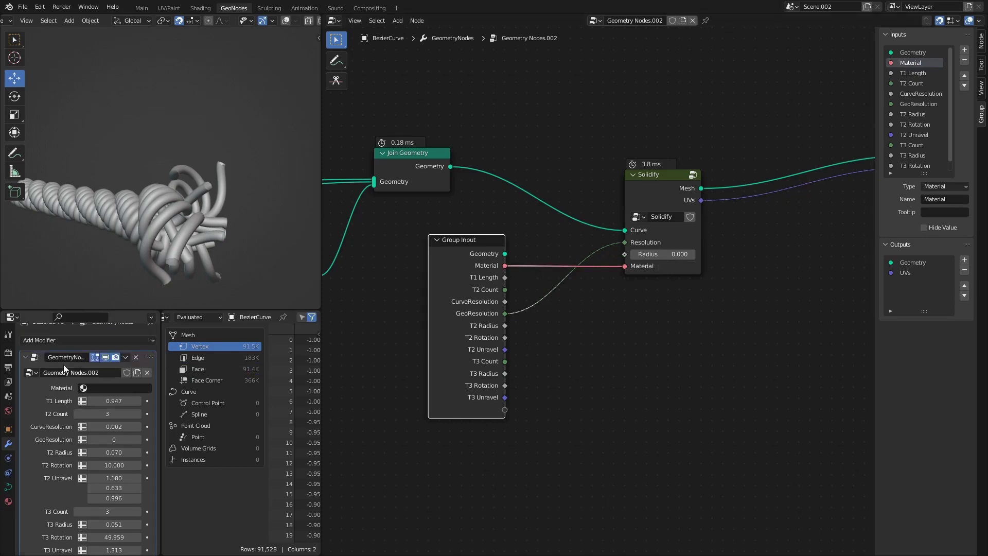
key(ctrl+s)
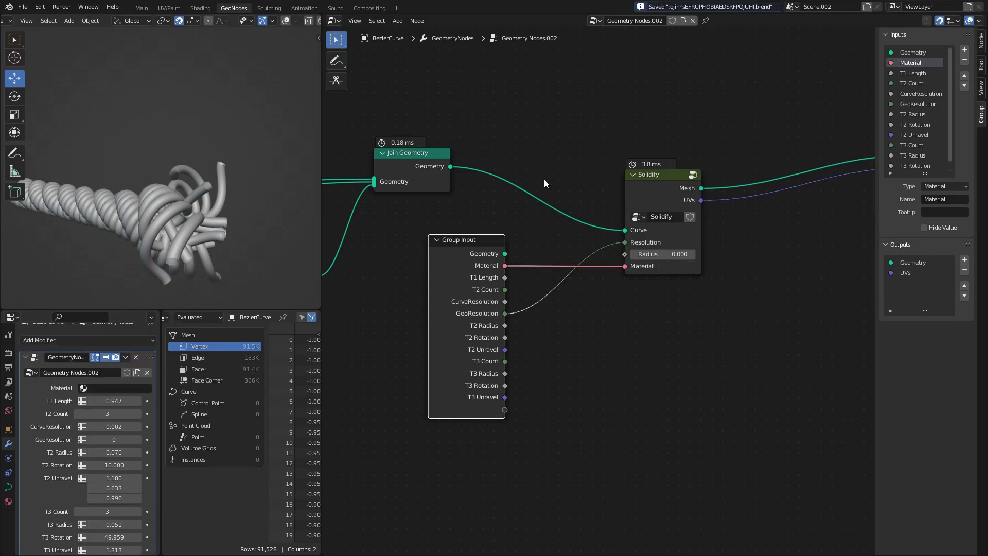
Switch to the Shading workspace, frame the rope, and create a new material for it in the Shader Editor
click(205, 9)
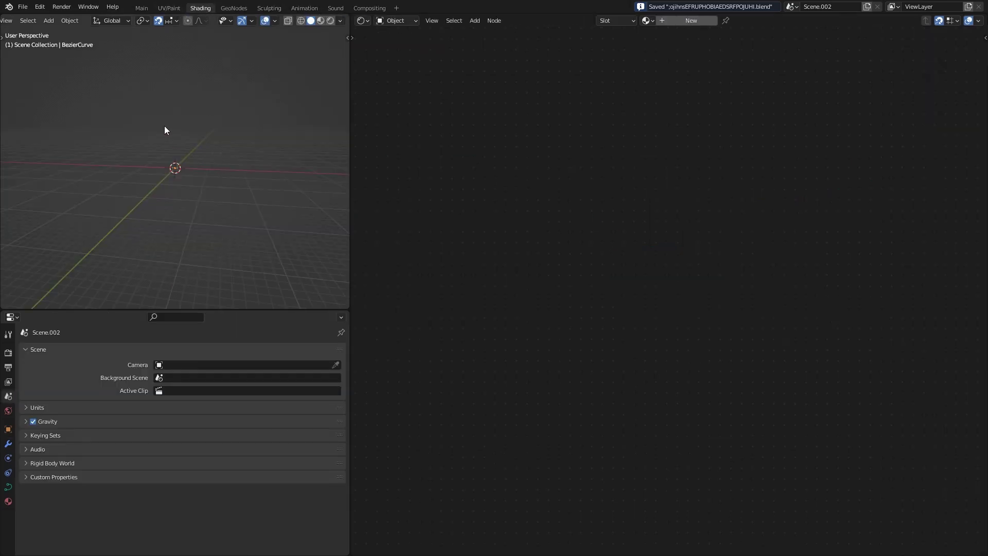
scroll(207, 191, up, 10)
middle_drag(214, 178, 193, 195)
scroll(193, 196, up, 5)
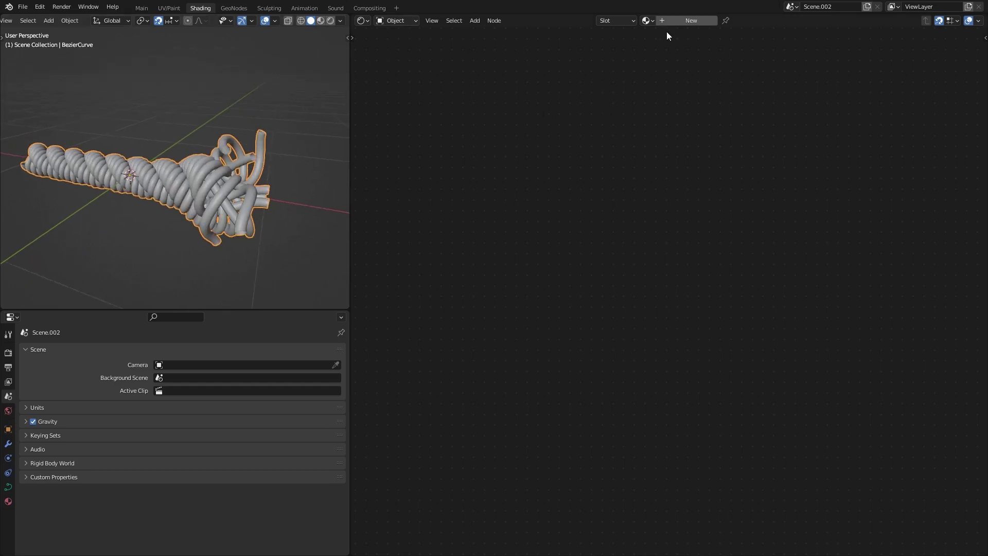
click(681, 22)
click(363, 21)
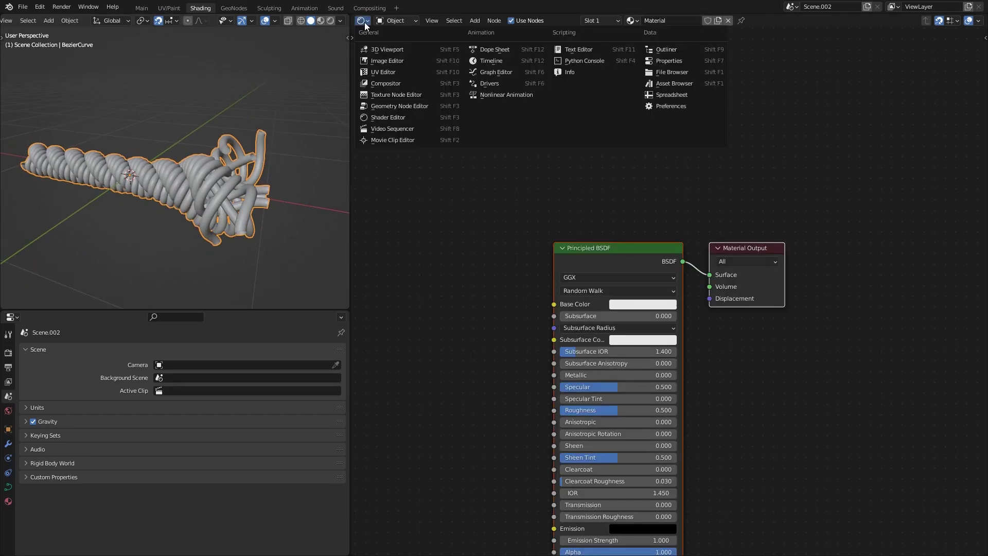
click(420, 117)
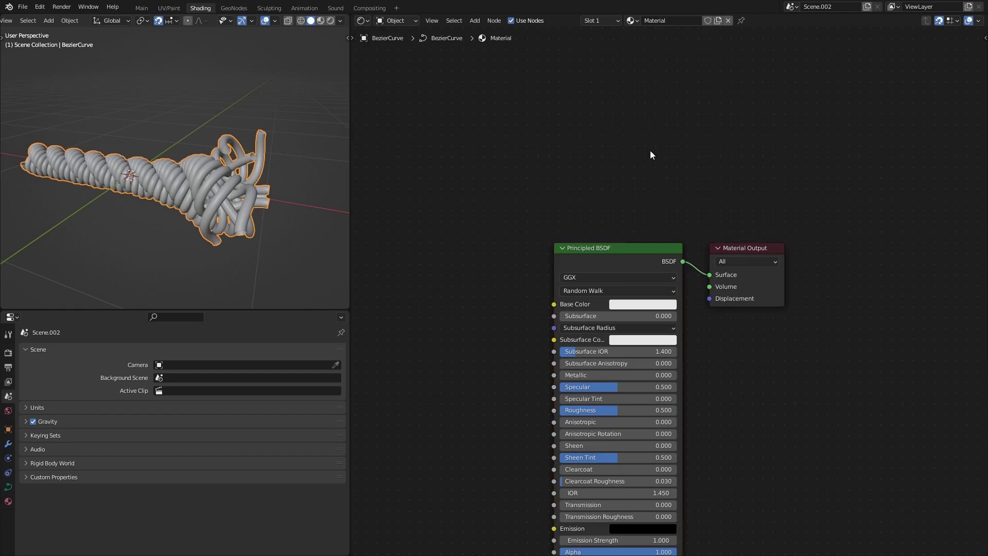
Rename the new material as Rope
drag(620, 248, 649, 136)
scroll(650, 136, down, 1)
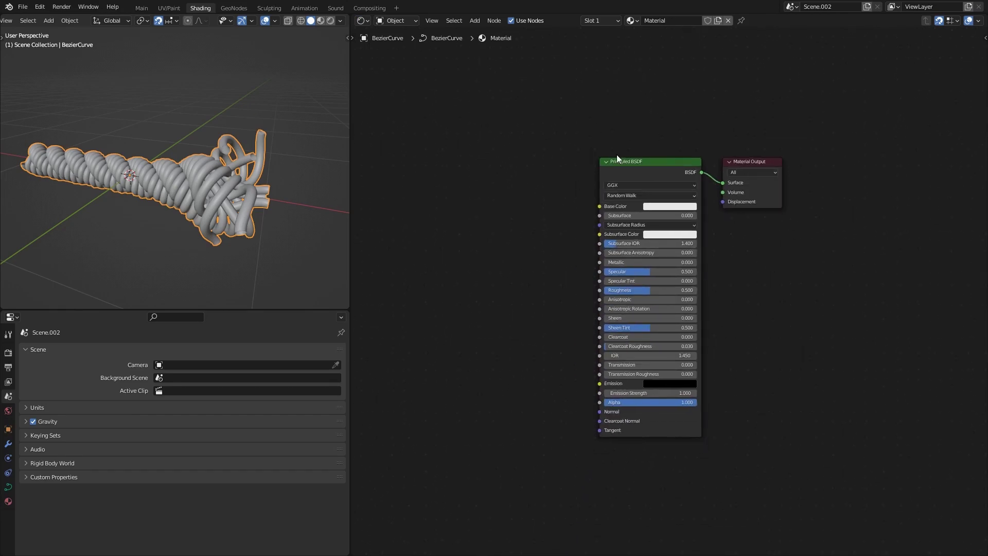
text(Rope)
middle_drag(544, 158, 550, 168)
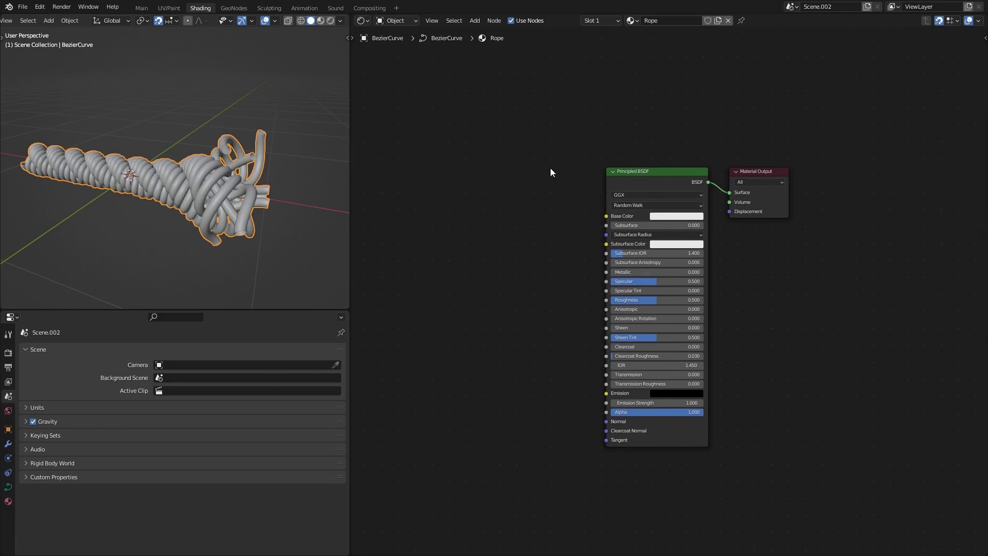
Assign the Rope material to the Geometry Nodes modifier's Material input and show the viewport in Material Preview shading
click(8, 446)
click(193, 398)
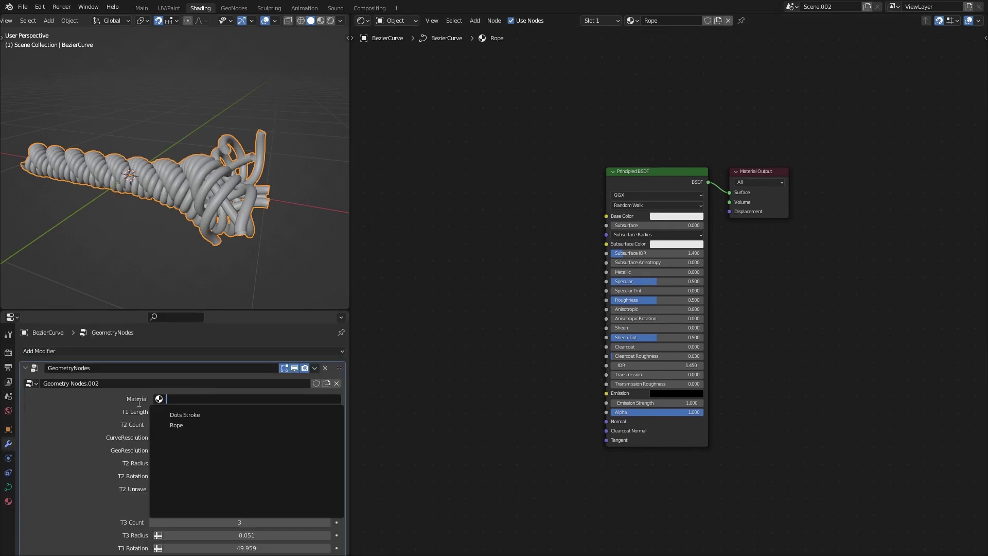
click(174, 424)
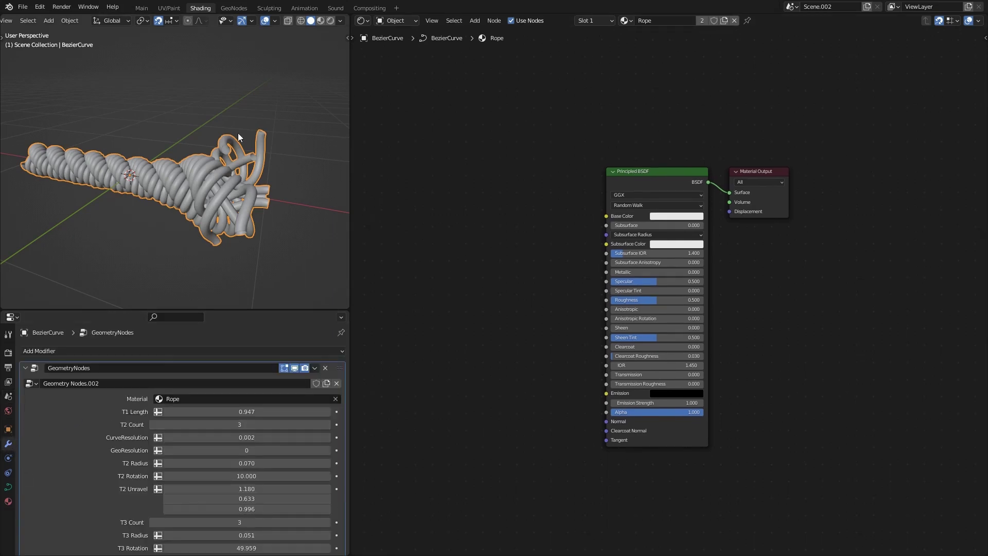
click(319, 24)
middle_drag(229, 145, 224, 147)
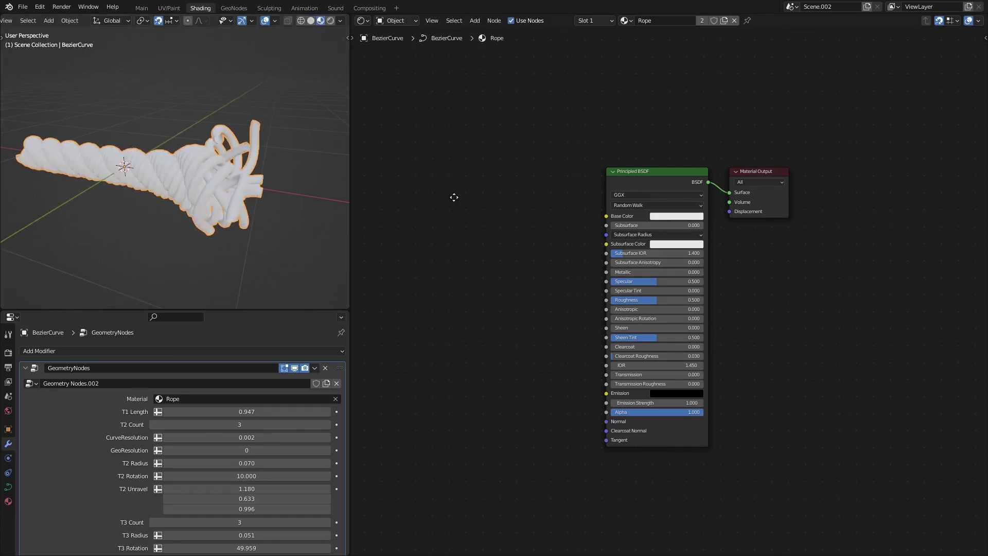
Add an Attribute node to the Rope material and set its attribute name to UVs
middle_drag(453, 197, 516, 255)
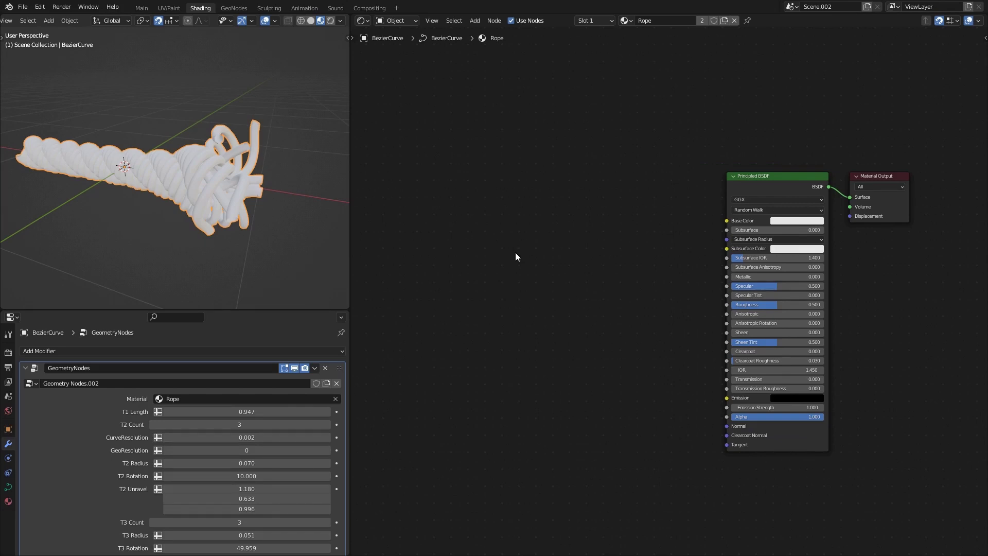
key(shift+a)
text(attri)
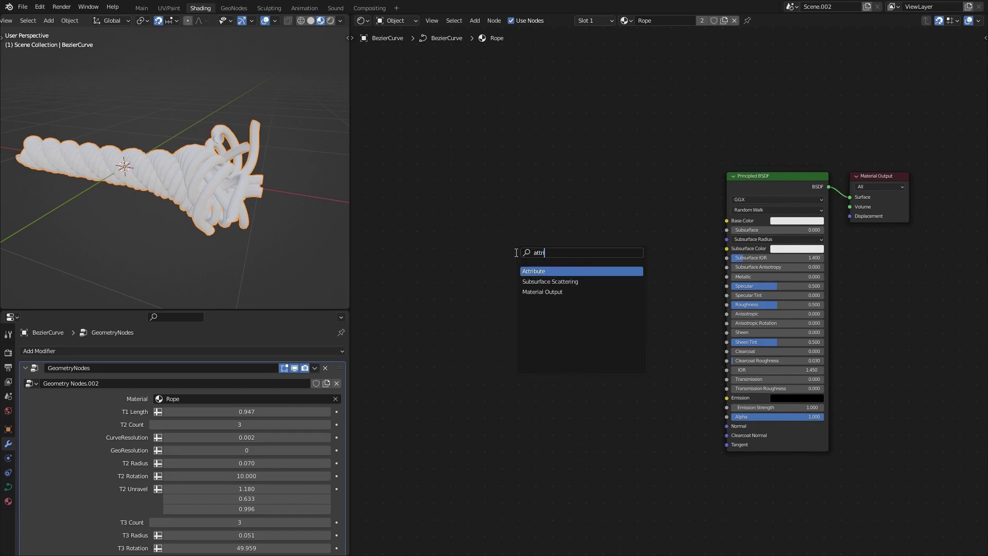
key(Return)
scroll(496, 330, up, 1)
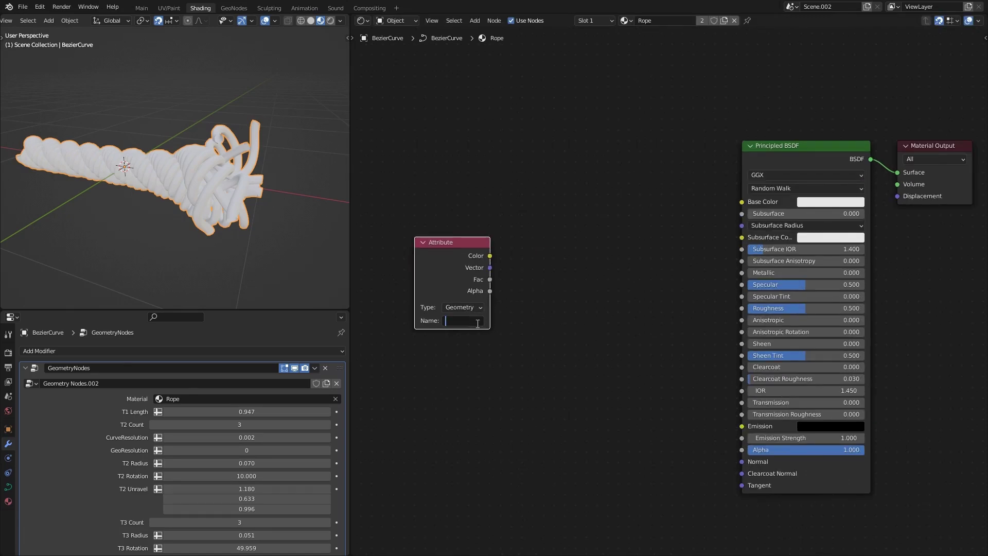
scroll(85, 454, down, 3)
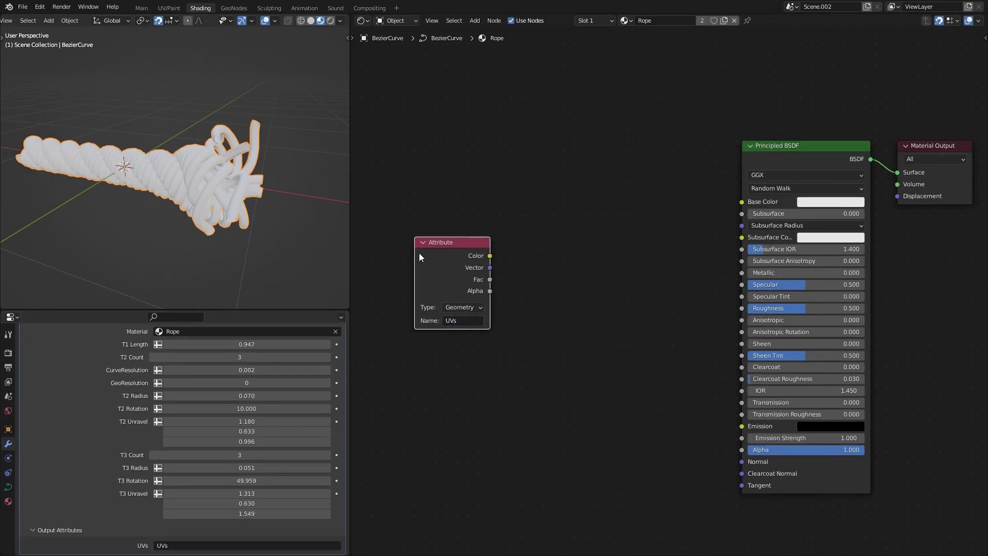
Add a Wave Texture node between the Attribute and Principled BSDF nodes
middle_drag(490, 264, 522, 263)
middle_drag(586, 214, 496, 230)
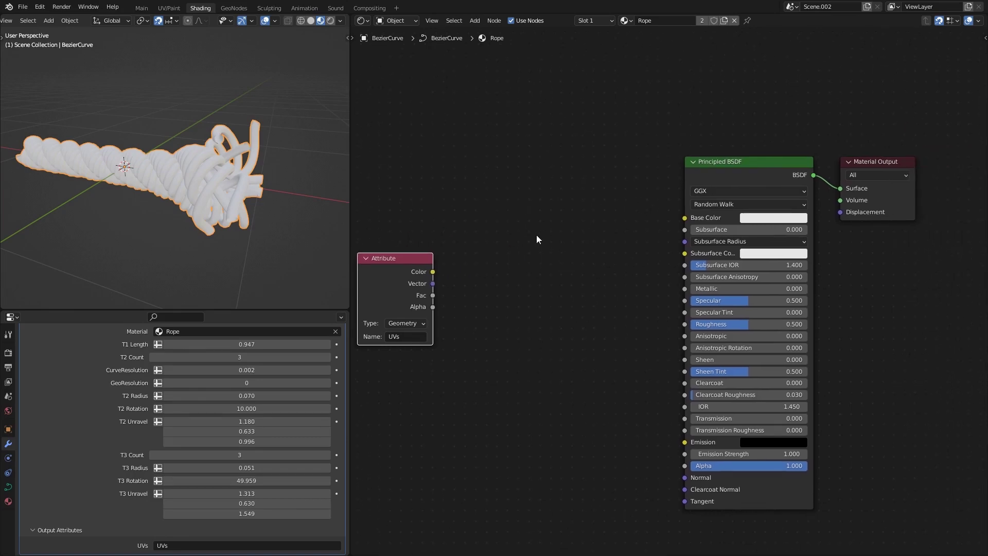
click(536, 234)
key(shift+a)
text(wave)
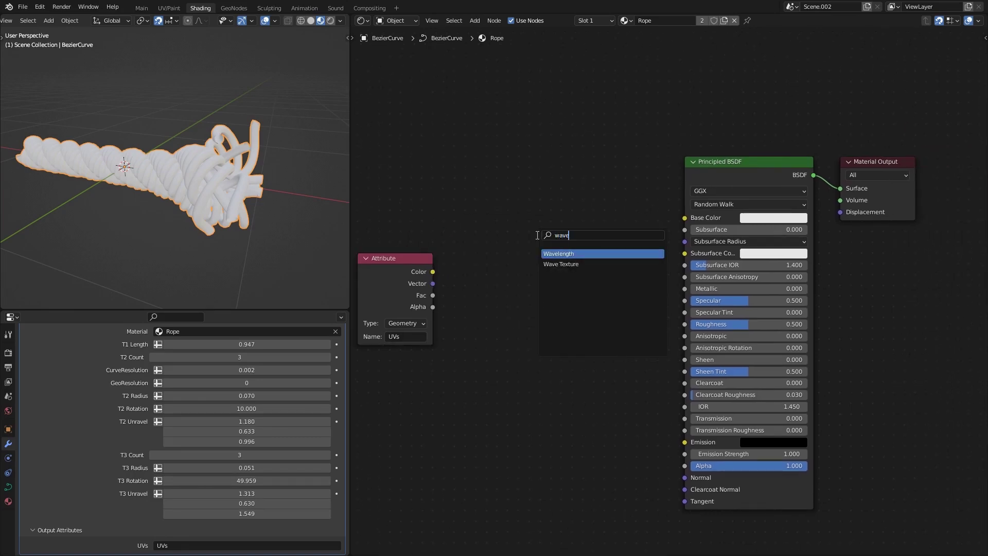
click(555, 263)
click(520, 255)
middle_drag(430, 251, 507, 248)
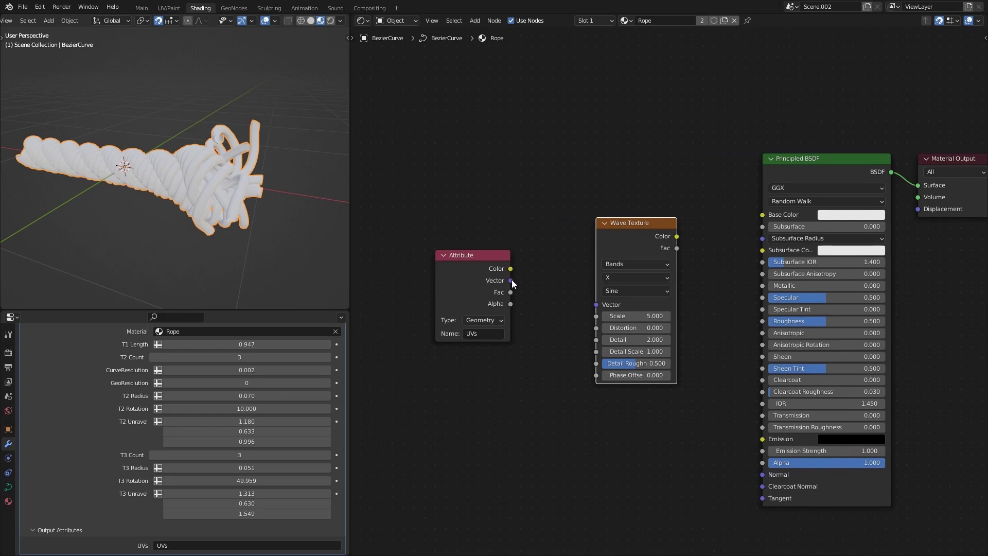
Link the Attribute's Vector output to the Wave Texture's Vector input, and the Wave Texture's Color output to the Material Output's Surface input
drag(591, 302, 592, 301)
drag(618, 224, 596, 224)
middle_drag(639, 235, 519, 259)
drag(669, 195, 620, 299)
click(578, 241)
drag(535, 260, 795, 207)
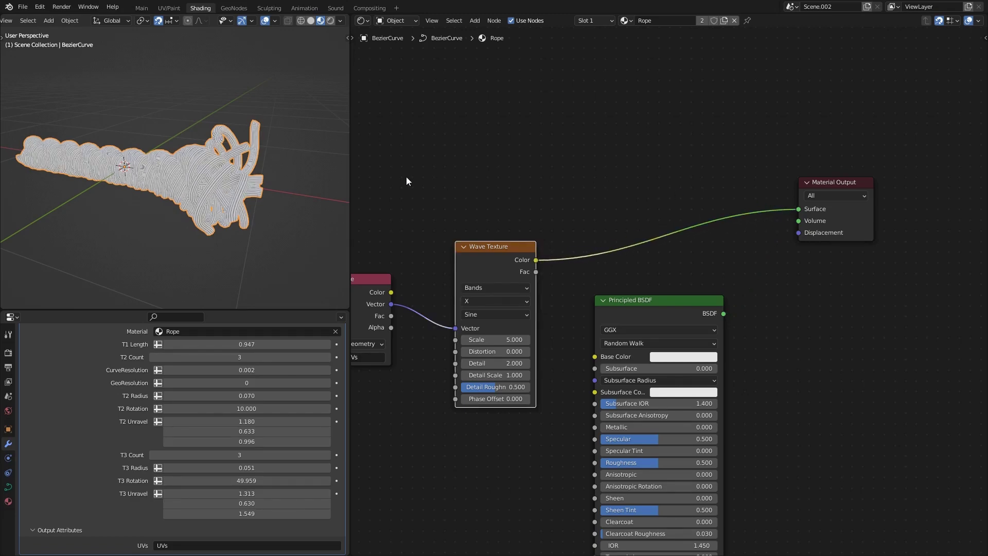
Examine how the wave bands run along and around the rope strands, especially at a strand's end
scroll(231, 165, up, 6)
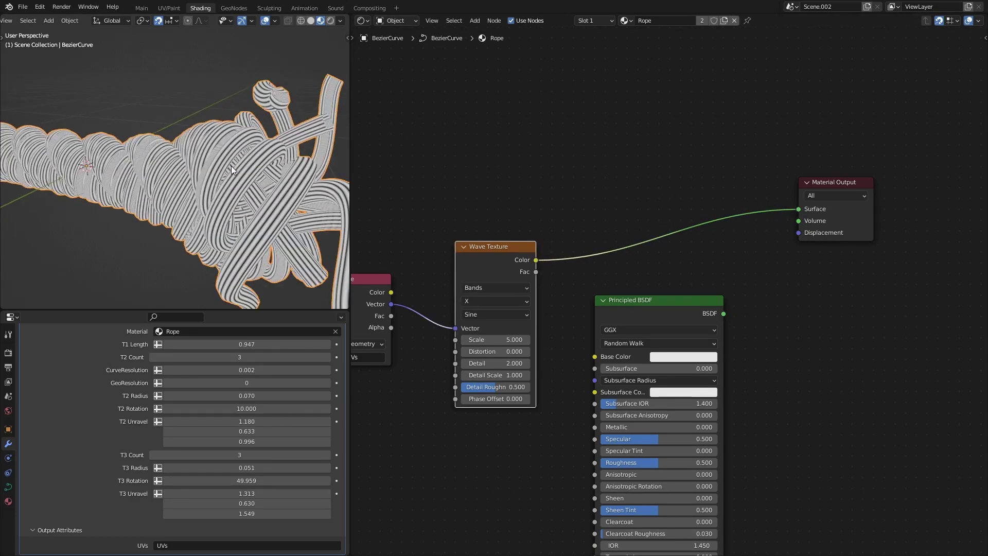
middle_drag(157, 175, 186, 208)
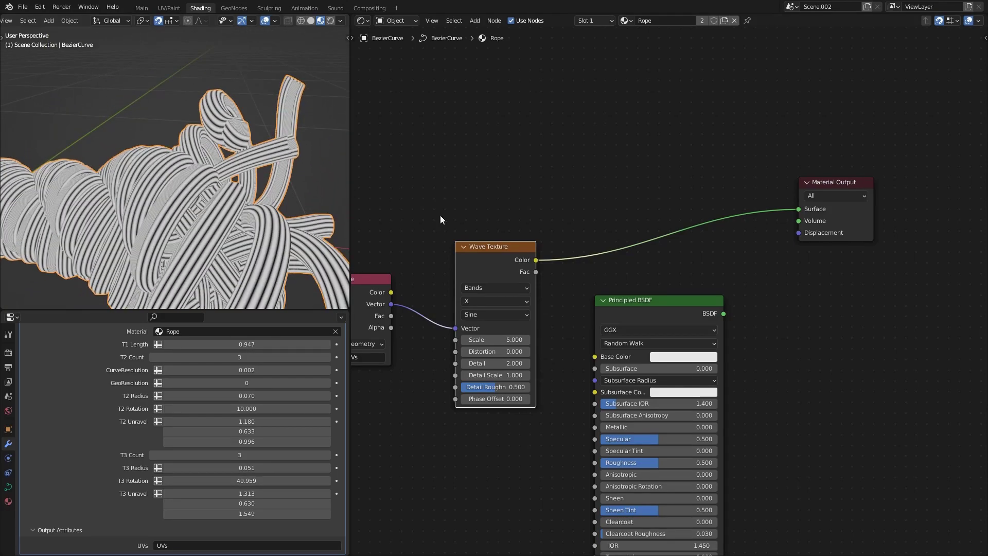
middle_drag(439, 215, 565, 207)
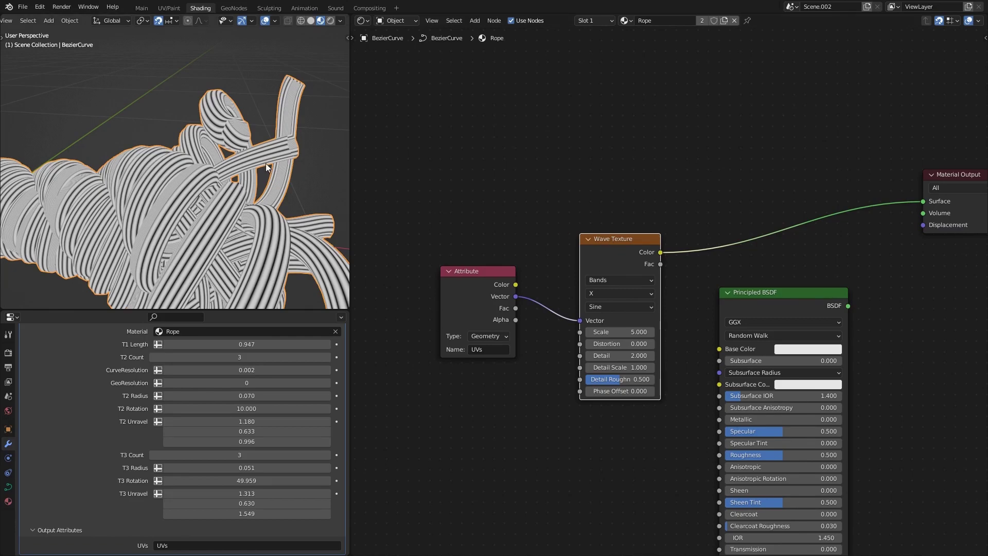
scroll(226, 162, up, 5)
middle_drag(171, 150, 141, 146)
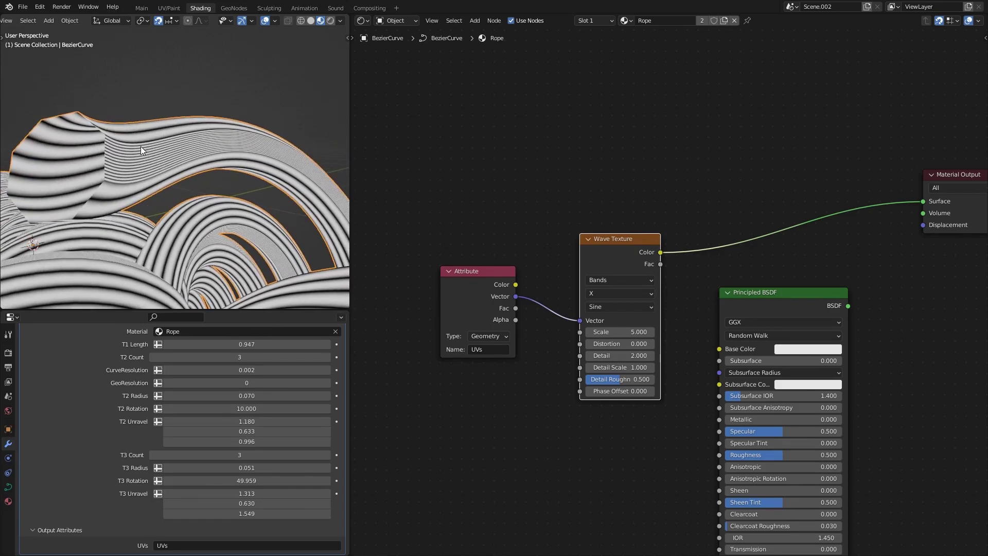
middle_drag(153, 180, 169, 144)
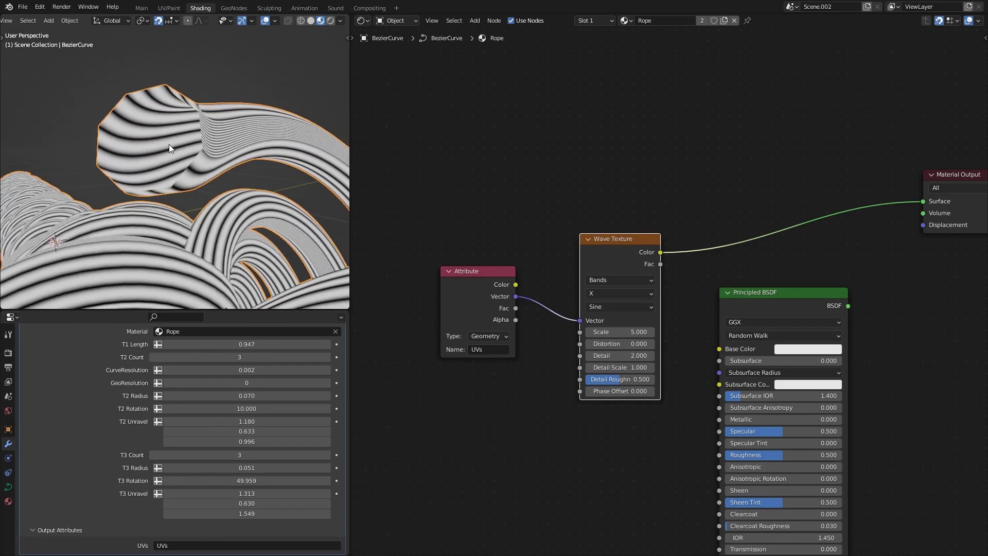
Switch to the GeoNodes workspace and open the Solidify node group for editing at its annotated circle sketch
click(237, 11)
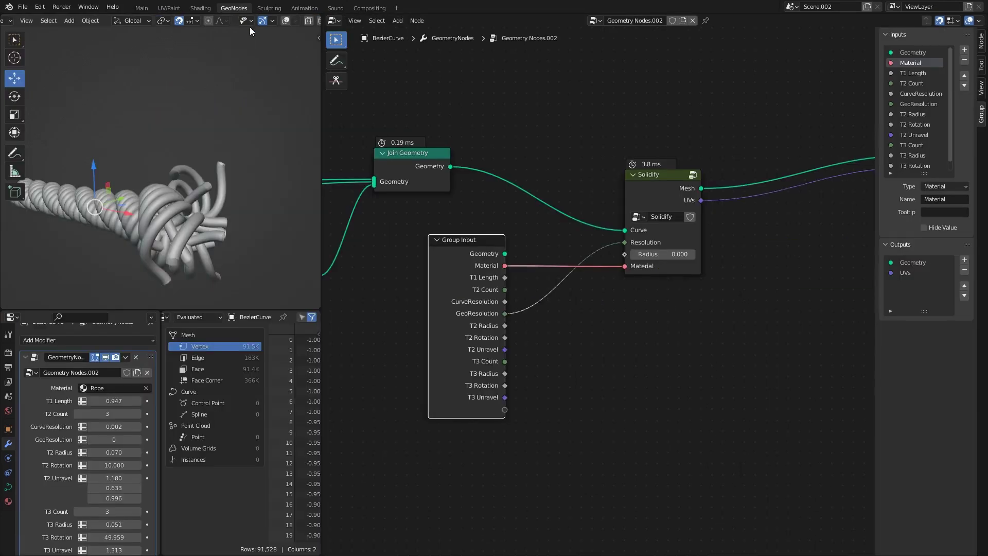
scroll(646, 219, down, 5)
middle_drag(646, 219, 576, 246)
click(576, 244)
key(Tab)
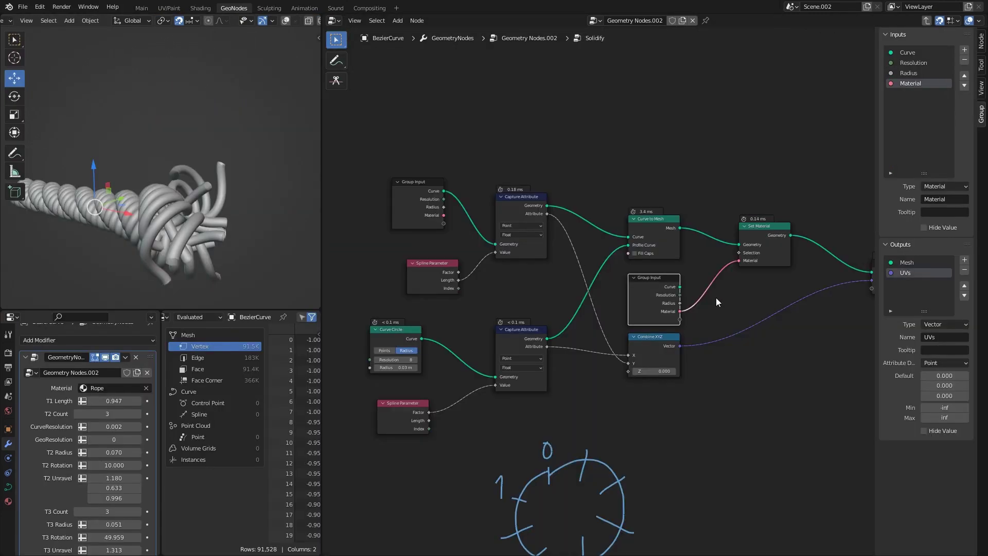
middle_drag(626, 449, 632, 233)
scroll(596, 283, up, 3)
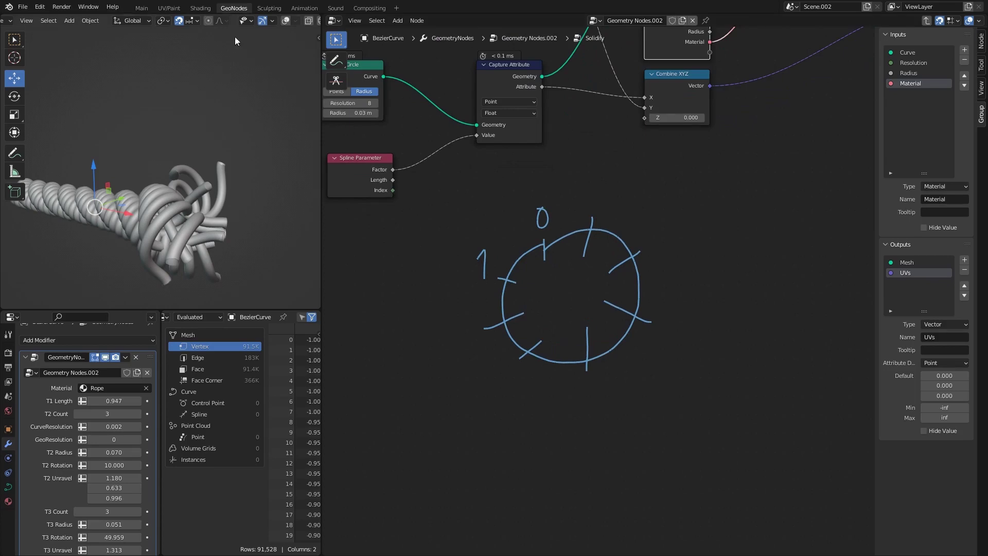
Show the 3D viewport in Material Preview shading with a close view of a strand's end
middle_drag(244, 22, 194, 22)
click(292, 21)
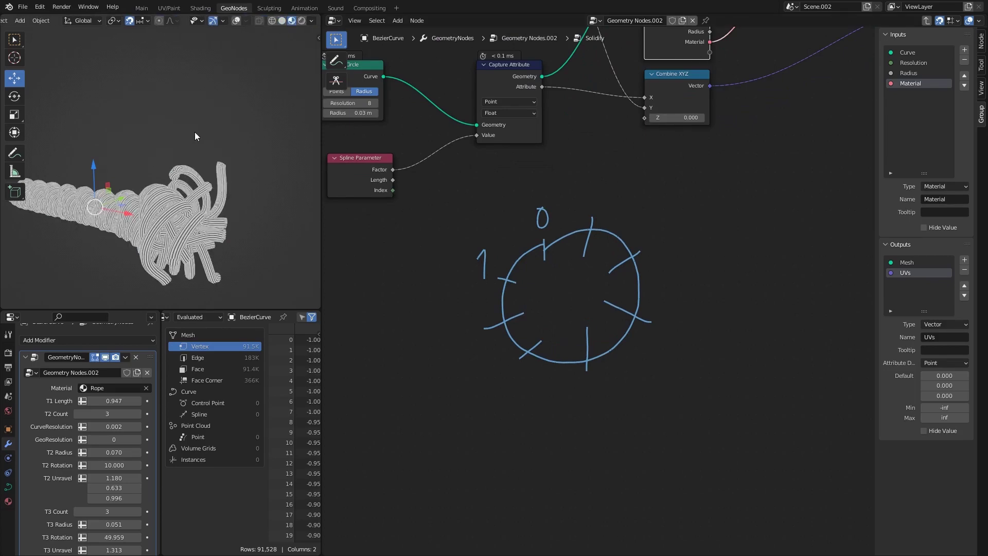
scroll(190, 129, up, 8)
mouse_move(163, 119)
middle_down()
mouse_move(176, 134)
mouse_move(35, 140)
middle_up()
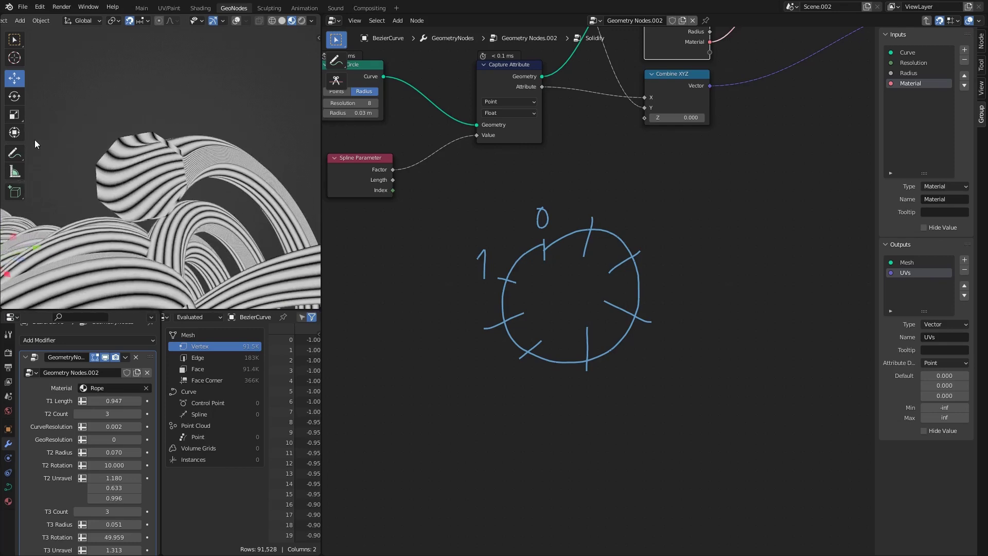
Annotate the strand's end with 0 and 1 and arrows for the long way around and the short gap, toggling the viewport overlays to compare
click(14, 152)
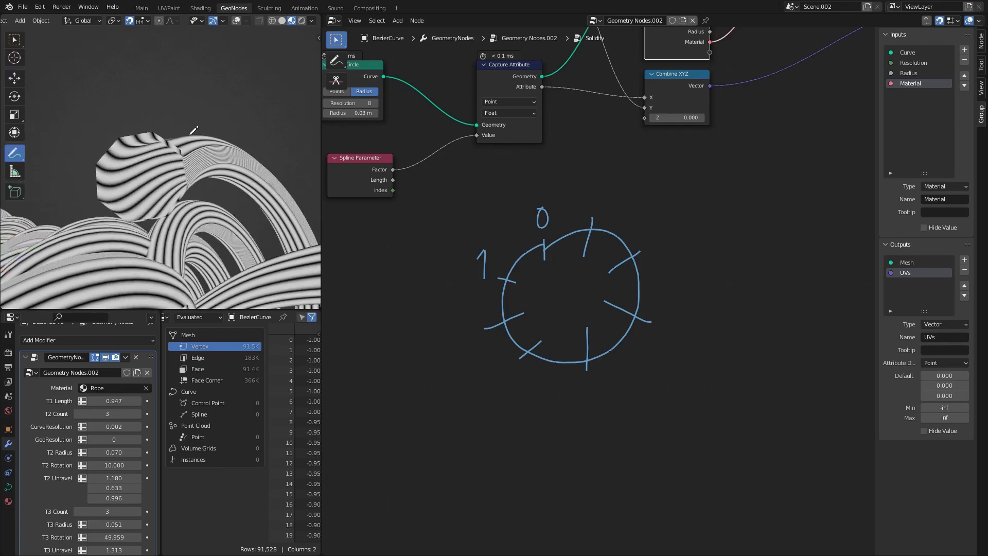
mouse_move(177, 134)
middle_down()
mouse_move(216, 135)
mouse_move(164, 134)
mouse_move(185, 102)
middle_up()
key(shift+alt+z)
key(ctrl+z)
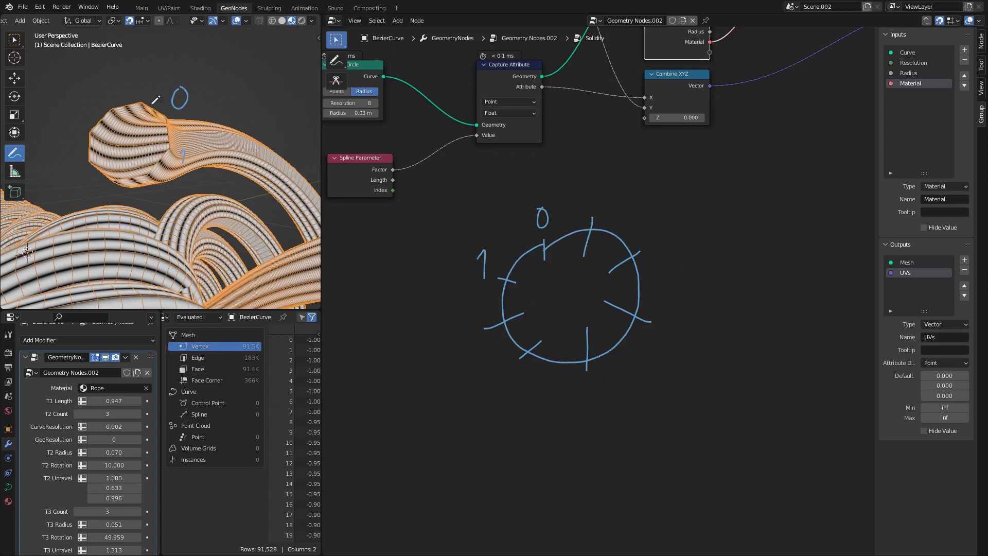
mouse_move(164, 87)
mouse_down()
mouse_move(123, 81)
mouse_move(66, 135)
mouse_move(99, 201)
mouse_move(173, 181)
mouse_move(173, 193)
mouse_up()
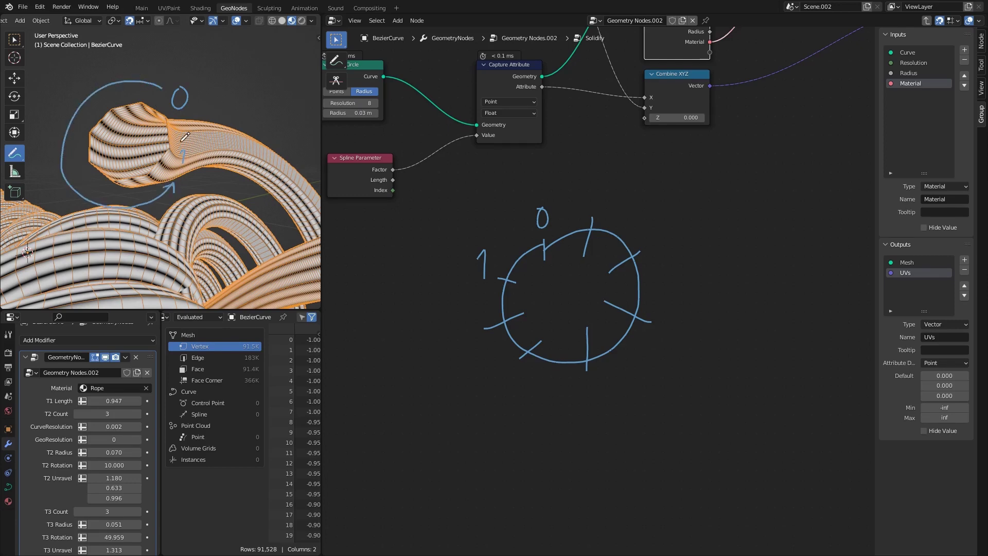
mouse_move(186, 113)
mouse_down()
mouse_move(188, 141)
mouse_move(182, 136)
mouse_up()
key(shift+alt+z)
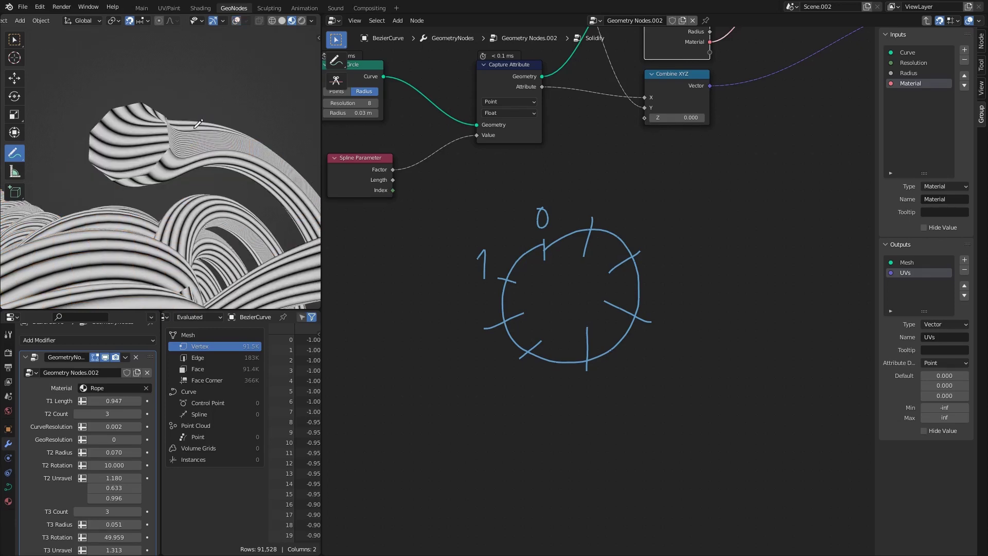
key(shift+alt+z)
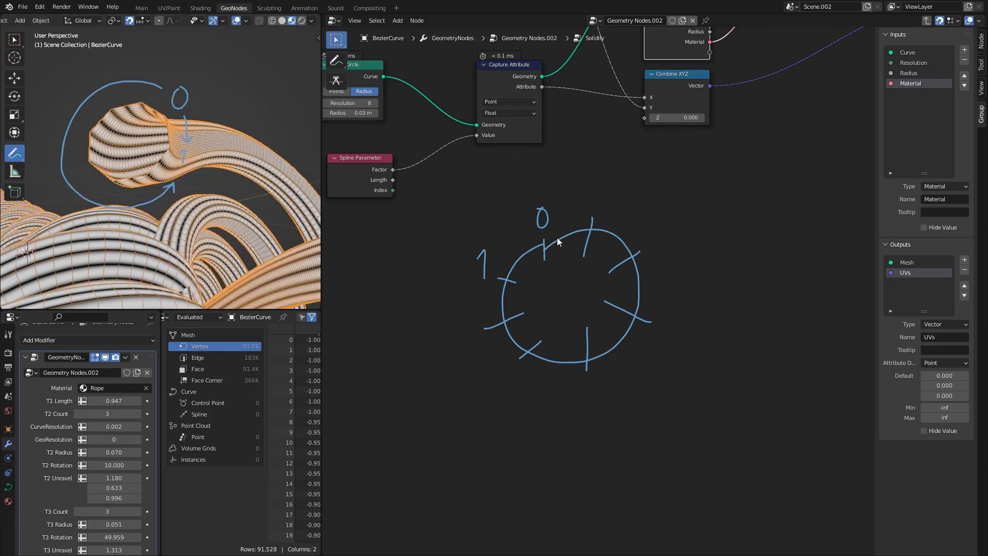
Erase the annotated circle sketch below the Curve Circle nodes and return to the selection tool
middle_drag(557, 238, 595, 270)
scroll(529, 264, down, 4)
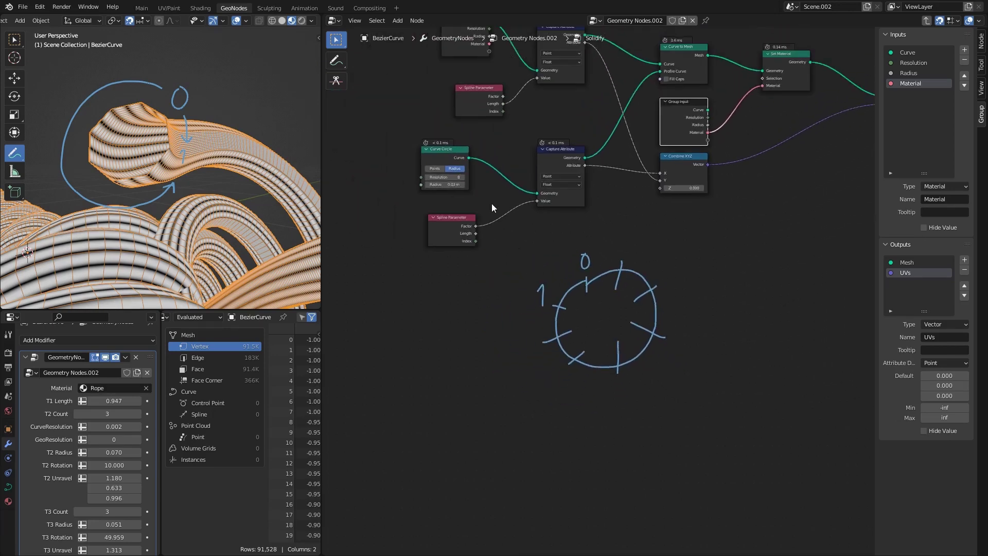
middle_drag(492, 203, 536, 293)
scroll(509, 285, up, 2)
drag(442, 193, 456, 197)
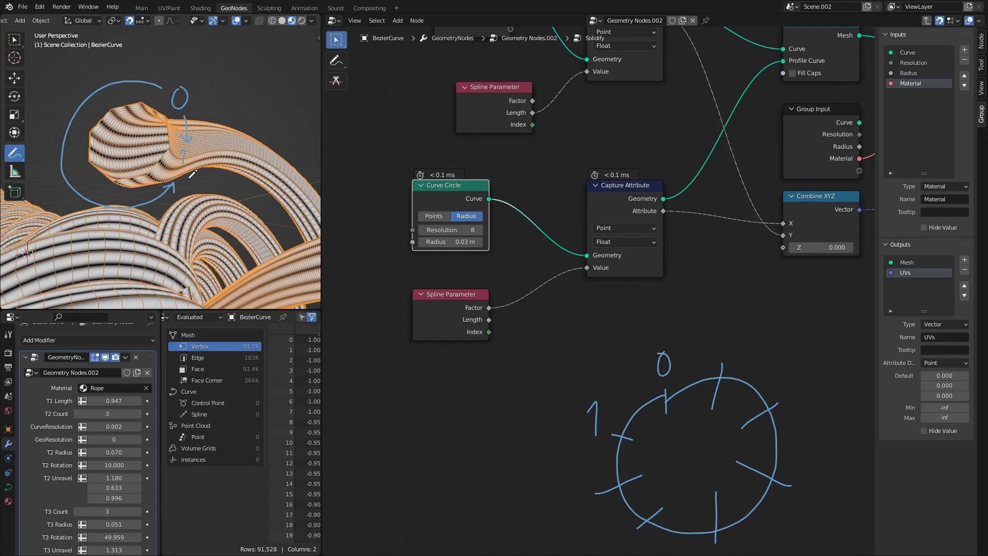
scroll(527, 266, down, 2)
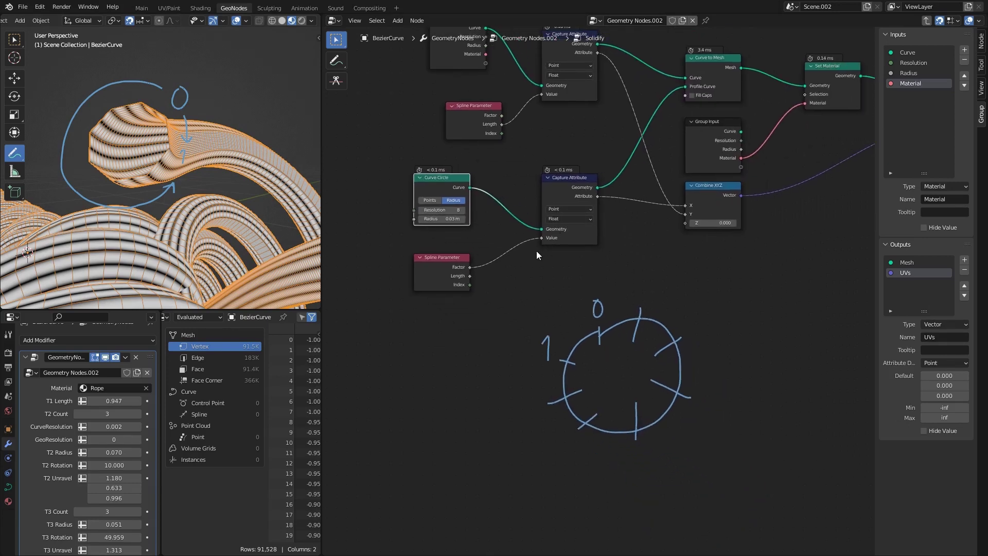
click(339, 67)
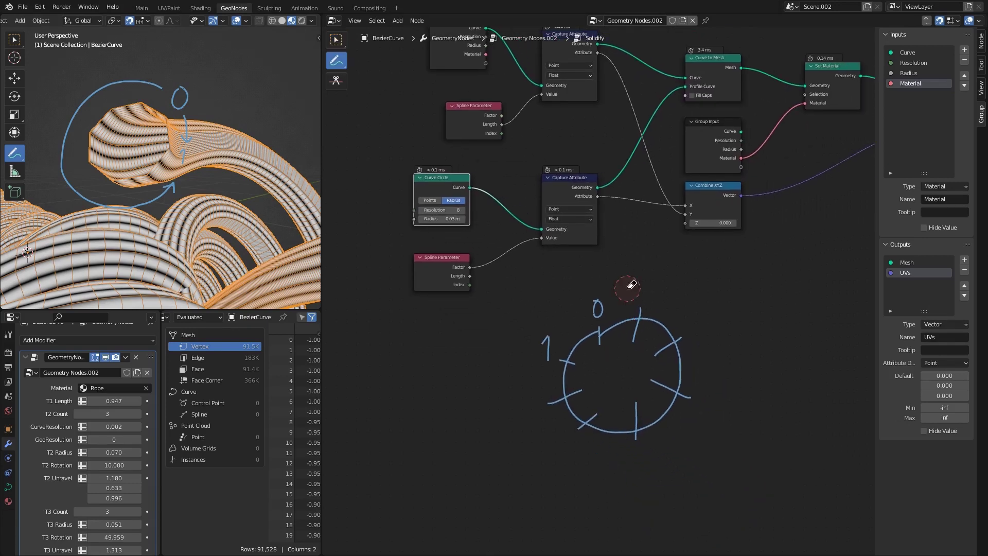
mouse_move(628, 283)
right_down()
mouse_move(569, 331)
mouse_move(566, 394)
mouse_move(642, 437)
mouse_move(633, 335)
mouse_move(647, 404)
right_up()
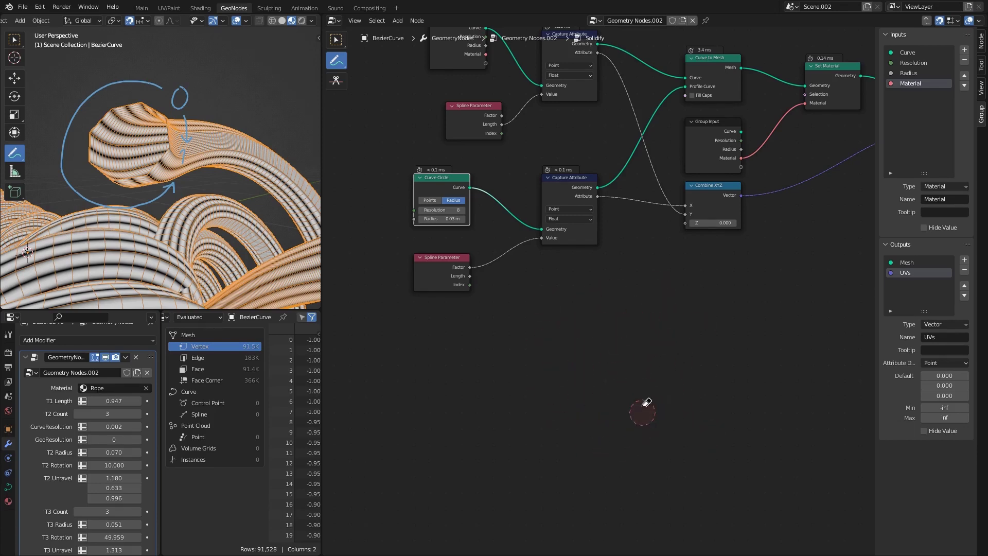
click(340, 47)
Leave the Solidify group and cut the link from its Mesh output to the Group Output's Geometry input
middle_drag(677, 207, 518, 258)
middle_drag(739, 203, 552, 275)
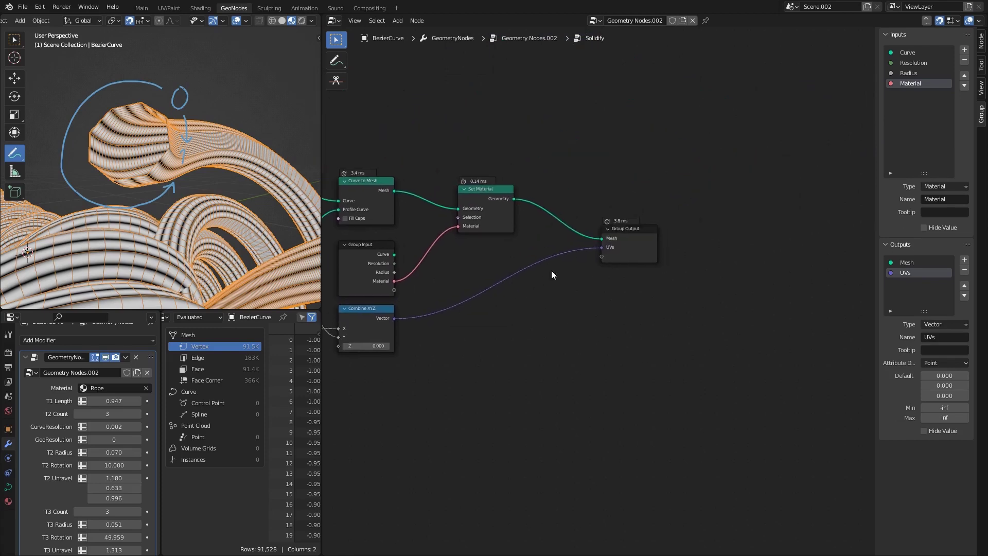
drag(639, 229, 646, 227)
key(Tab)
middle_drag(712, 247, 559, 283)
drag(620, 254, 555, 255)
scroll(619, 293, up, 1)
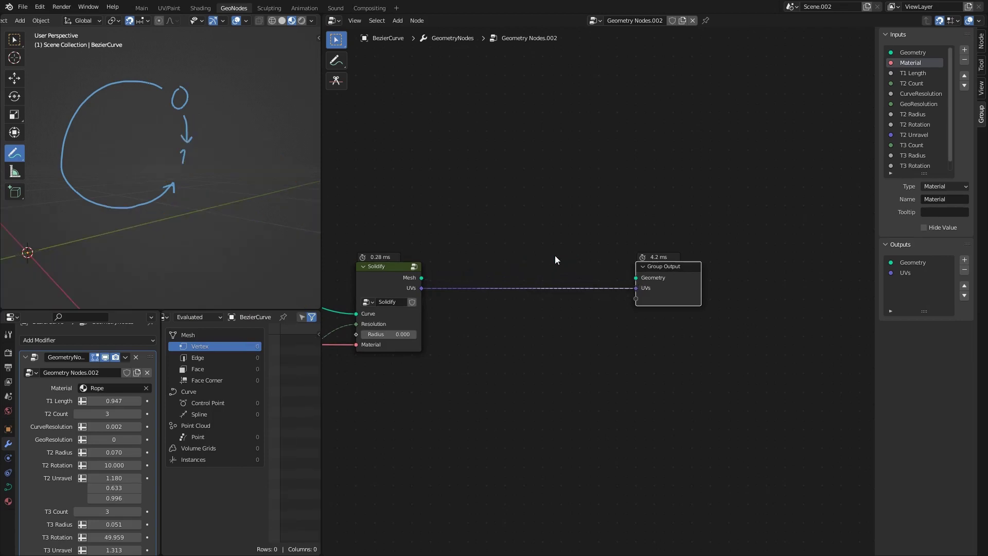
Erase the 0, 1 and arrow annotations from the 3D viewport and reactivate the Move tool
scroll(204, 186, down, 3)
middle_drag(83, 130, 145, 141)
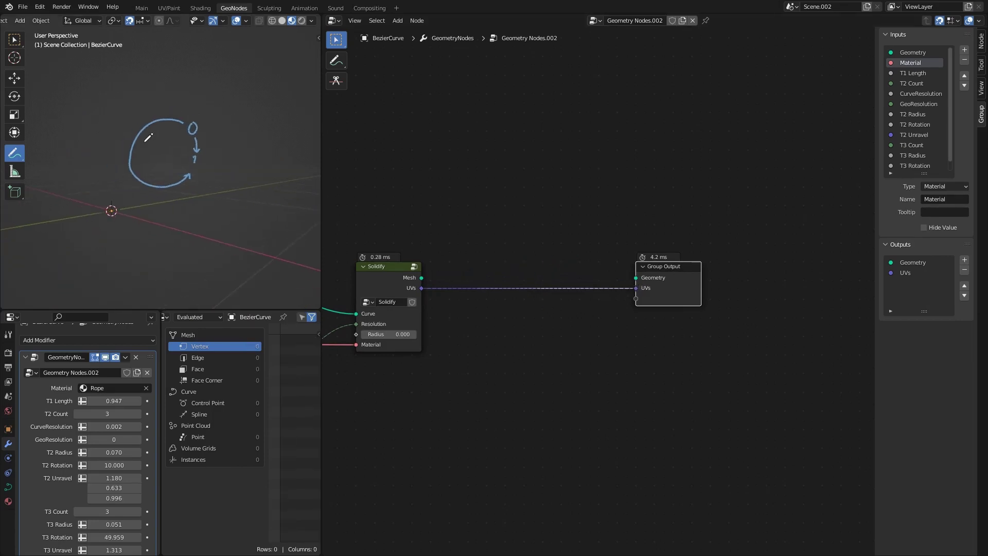
mouse_move(187, 138)
ctrl+mouse_down()
mouse_move(192, 149)
mouse_move(149, 133)
ctrl+mouse_up()
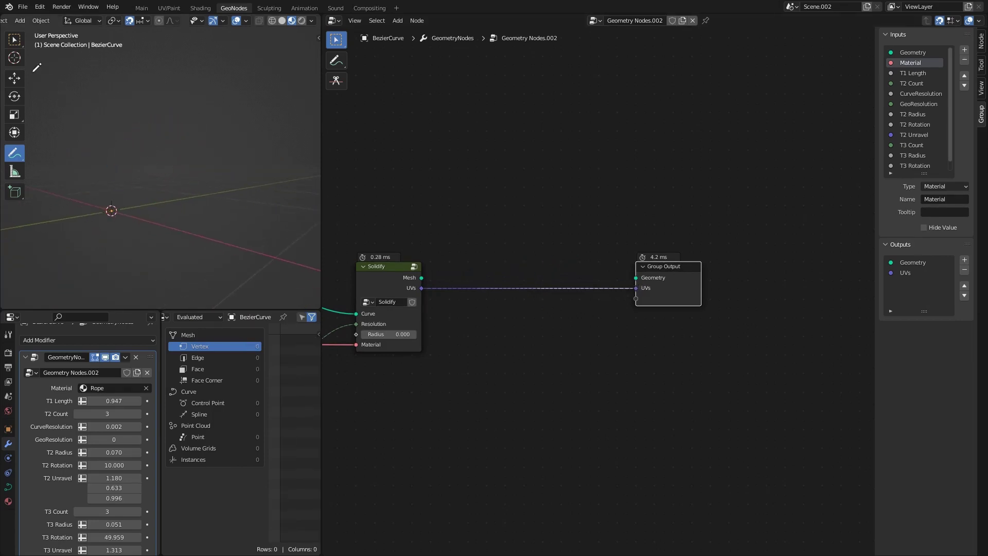
click(15, 78)
mouse_move(155, 206)
middle_down()
mouse_move(186, 229)
mouse_move(209, 199)
middle_up()
Add a Mesh Circle node and link its Mesh output to the Group Output's Geometry input
middle_drag(538, 310, 610, 294)
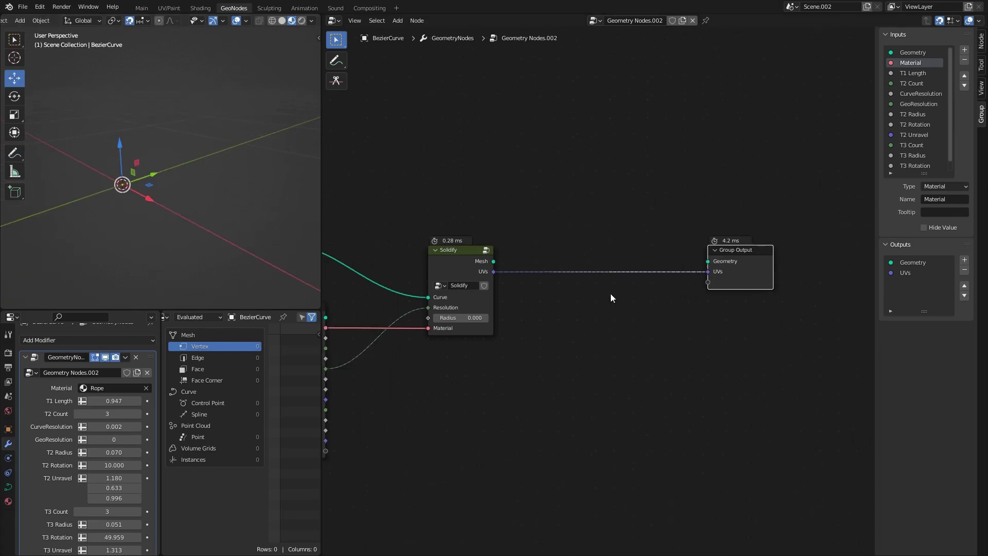
key(shift+a)
text(circ)
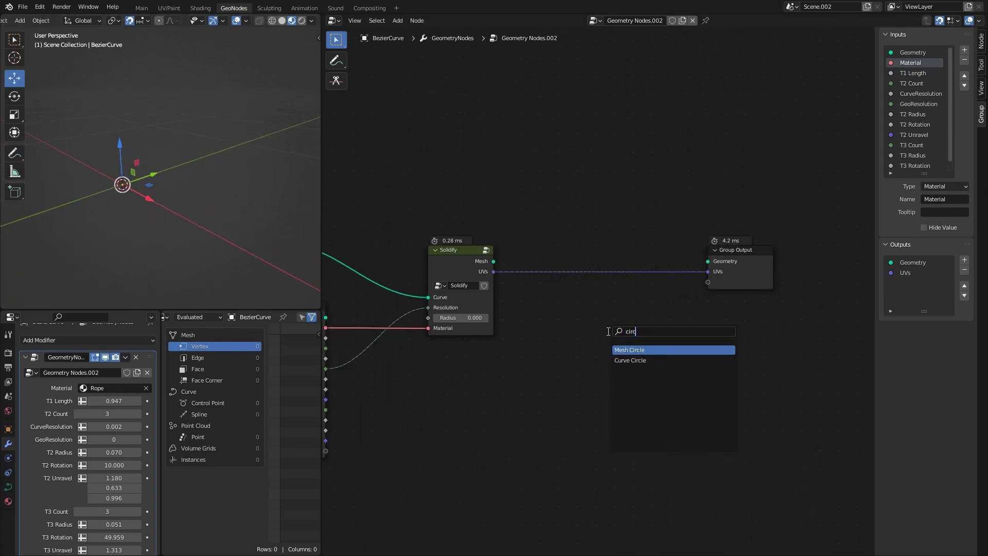
click(631, 351)
click(599, 348)
drag(643, 336, 709, 261)
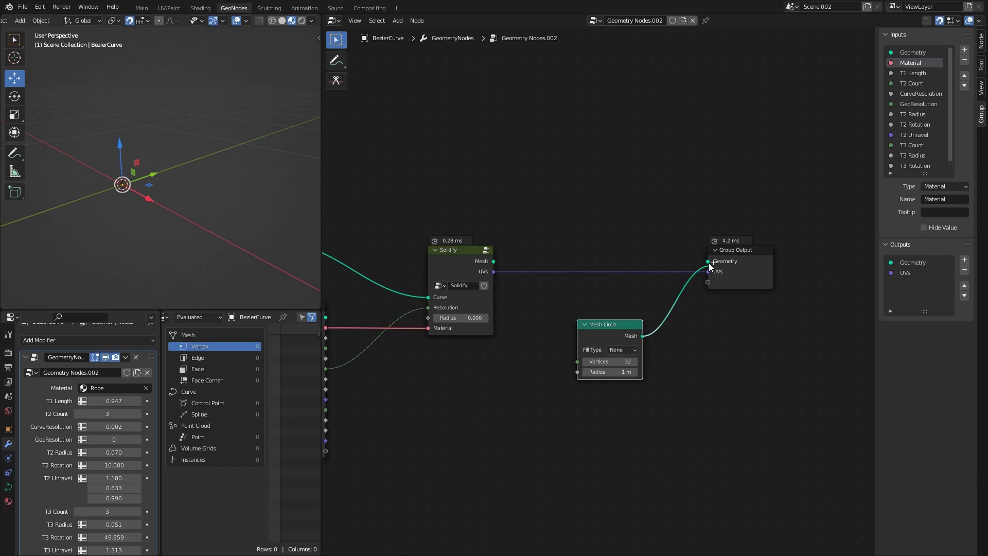
Set the Mesh Circle to 8 vertices and a radius of 0.1 m
drag(625, 361, 614, 363)
click(614, 372)
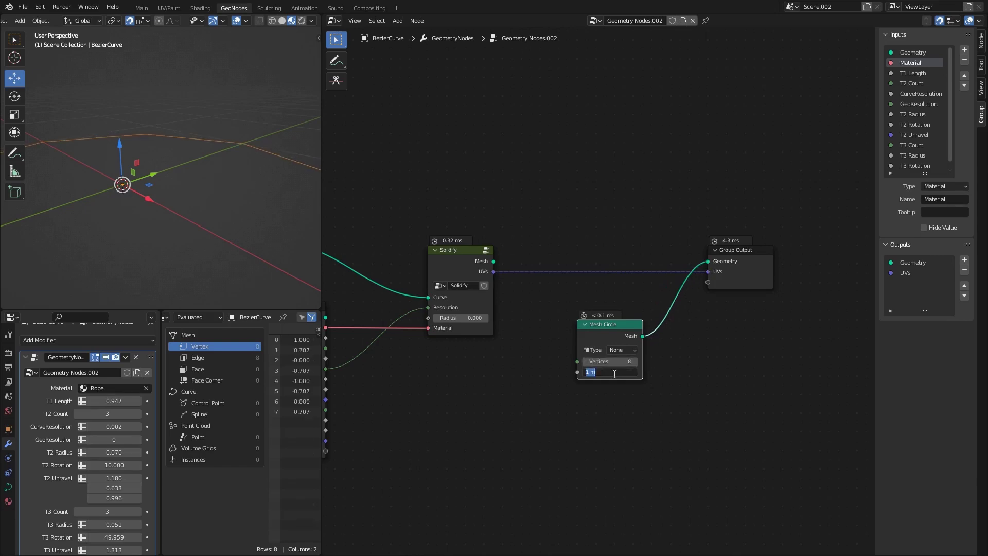
text(0.1)
key(Return)
middle_drag(77, 216, 181, 146)
scroll(182, 196, up, 12)
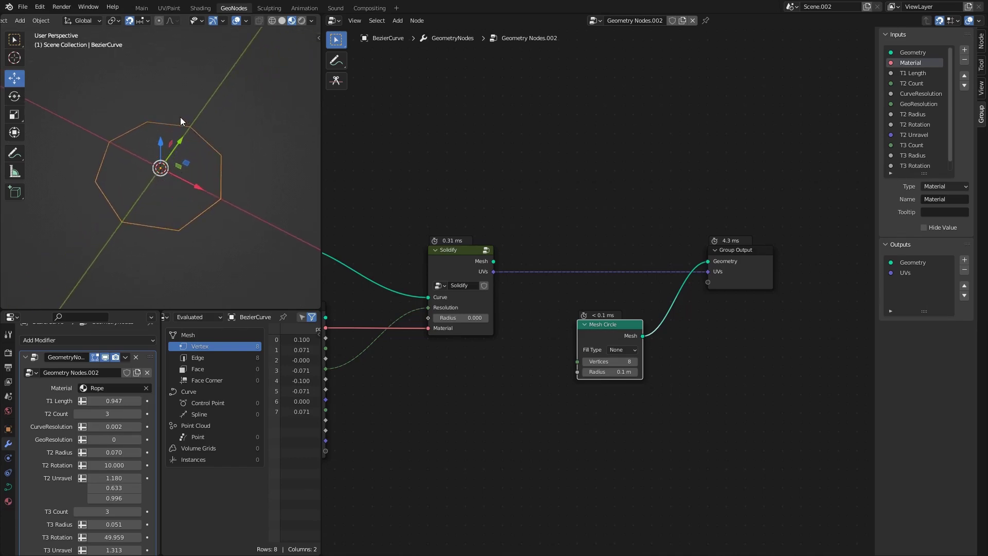
Add a Curve Spiral node above the Mesh Circle and link its Curve output to the Group Output's Geometry input
key(shift+a)
text(spl)
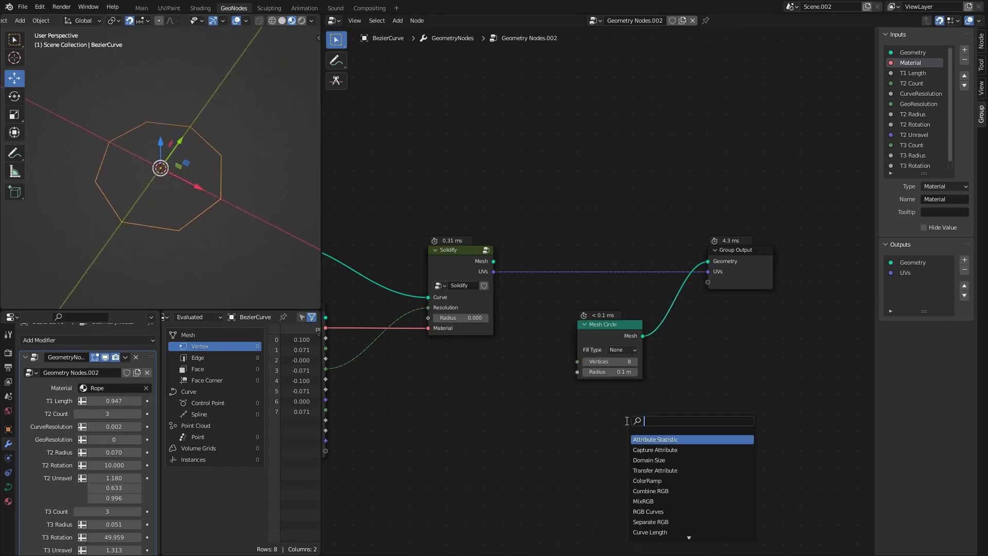
key(BackSpace)
key(BackSpace)
key(BackSpace)
text(mesh line)
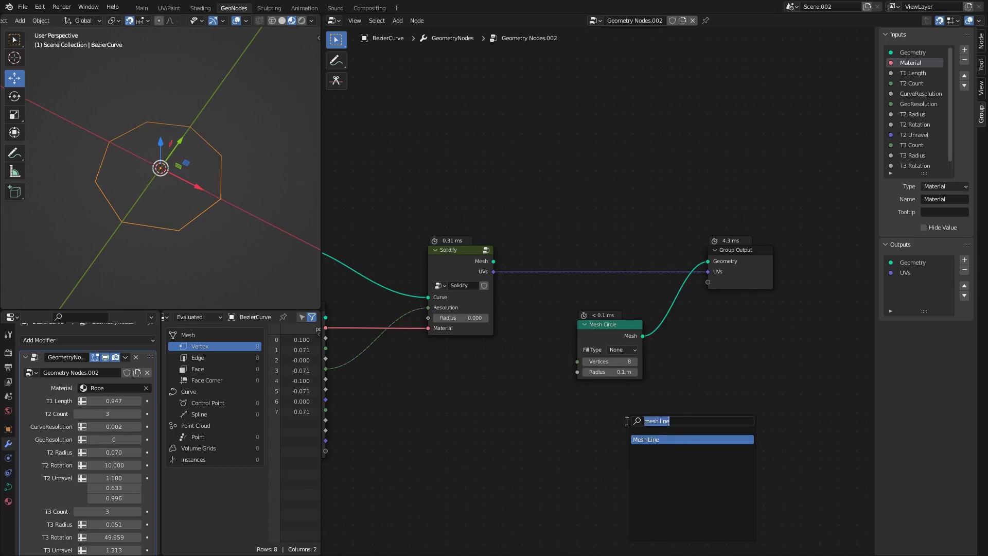
text(curve)
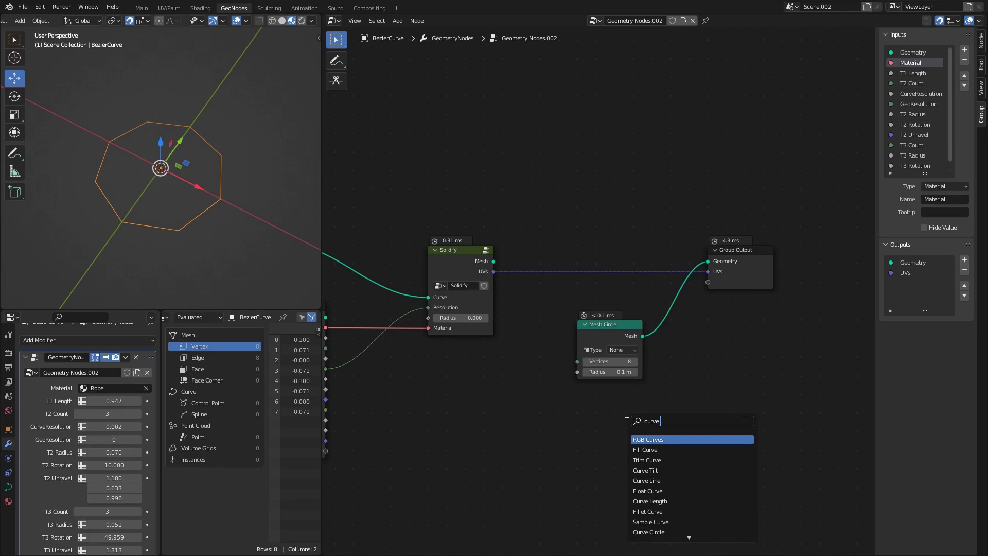
text(s)
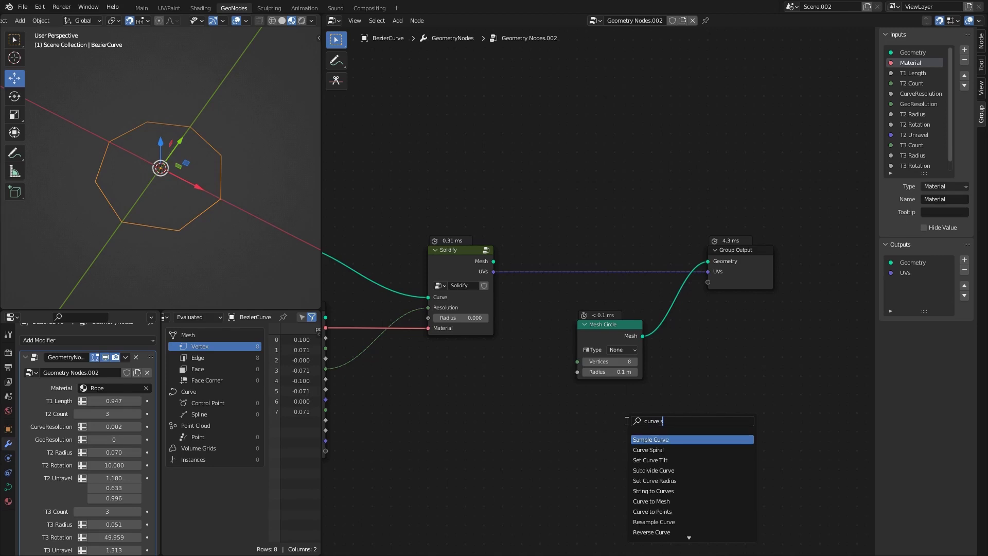
text(pi)
key(Return)
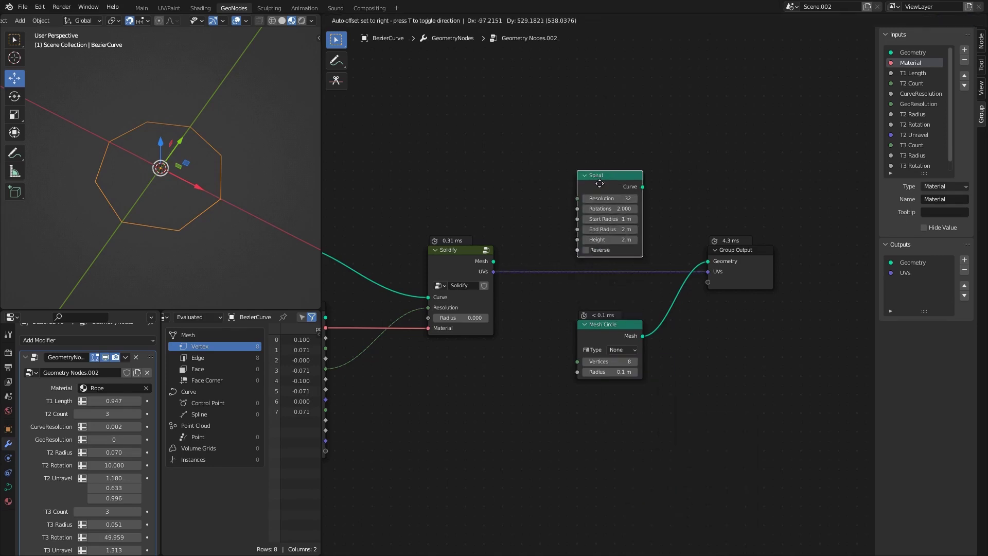
click(662, 181)
drag(642, 168, 707, 261)
scroll(221, 187, down, 5)
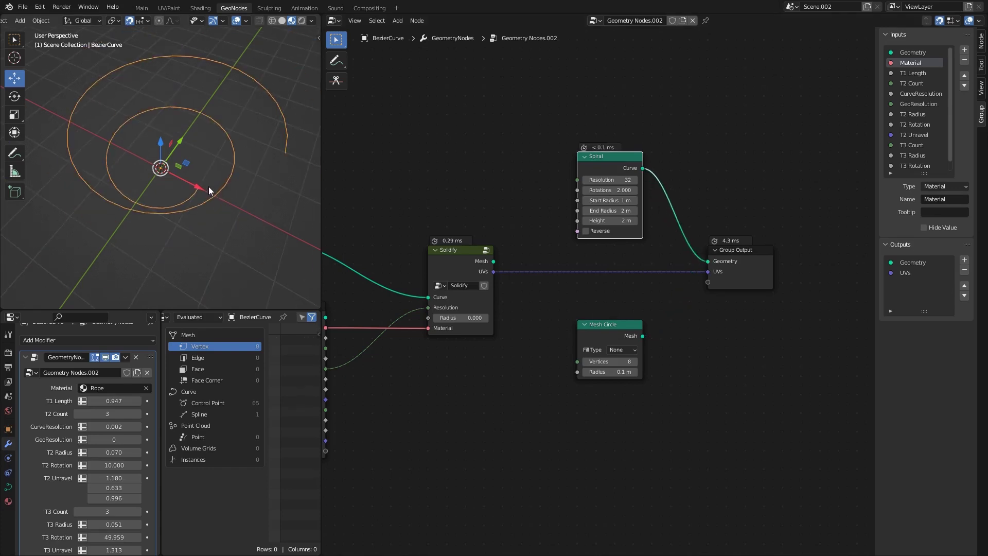
mouse_move(209, 186)
middle_down()
mouse_move(200, 146)
mouse_move(206, 182)
middle_up()
scroll(206, 182, up, 1)
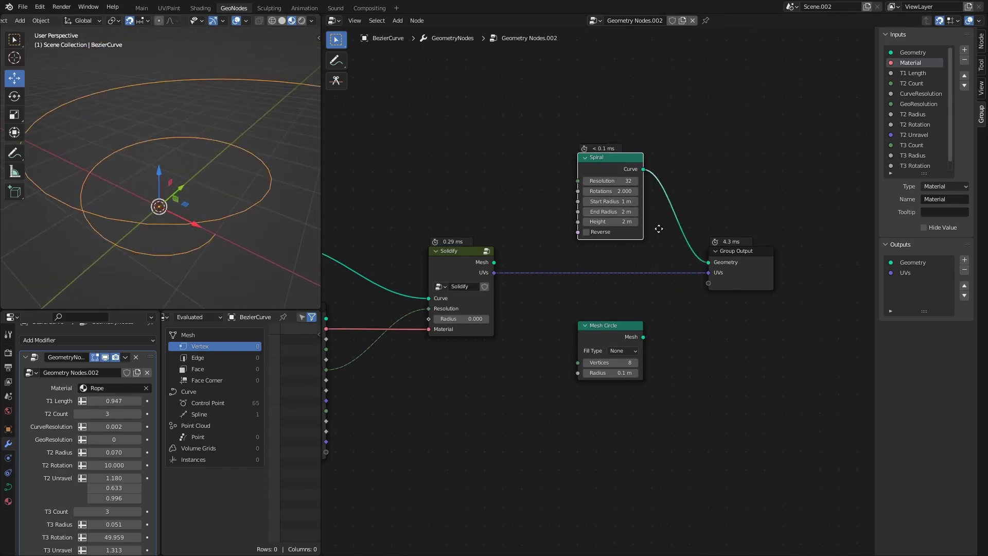
Set the Spiral node's start and end radius to 0.1 m, height to 0 m and resolution to 8
scroll(643, 237, up, 2)
drag(650, 227, 650, 240)
text(0.1)
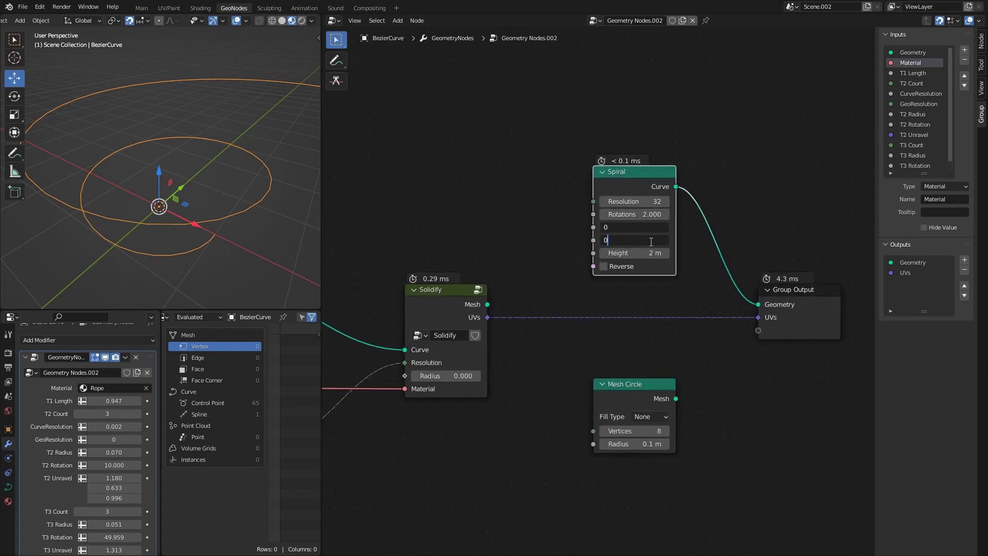
key(Return)
scroll(261, 206, up, 3)
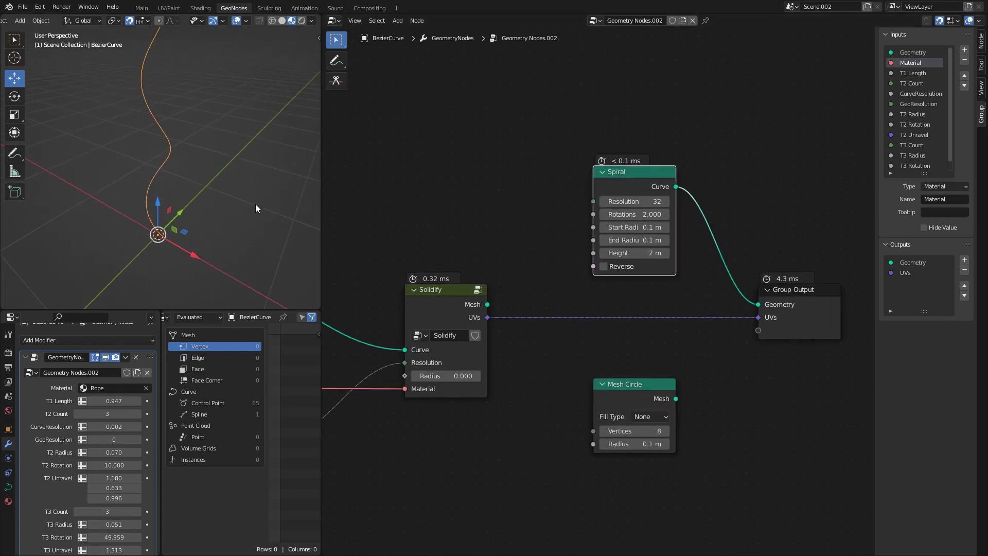
click(634, 251)
text(0)
key(Return)
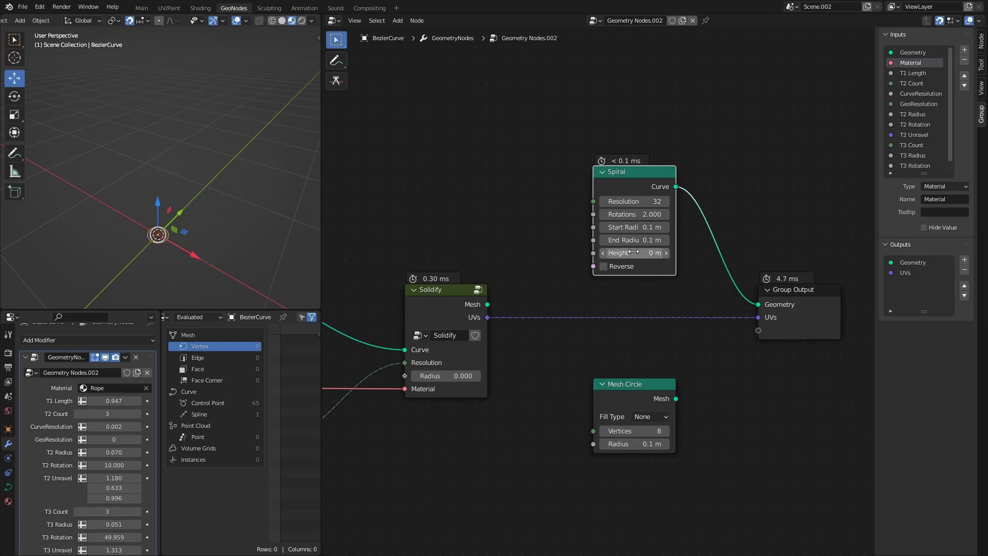
key(KP_Decimal)
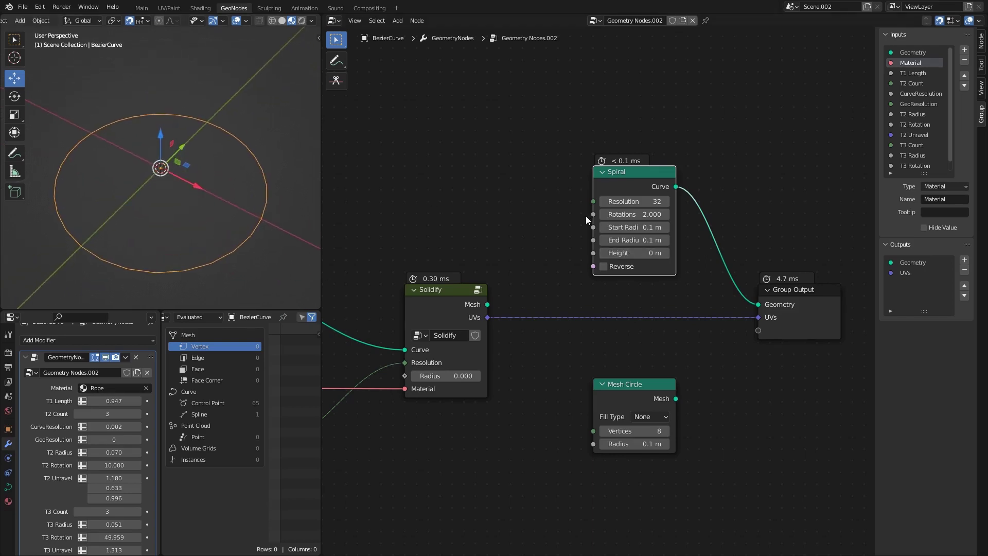
click(635, 201)
text(8)
key(Return)
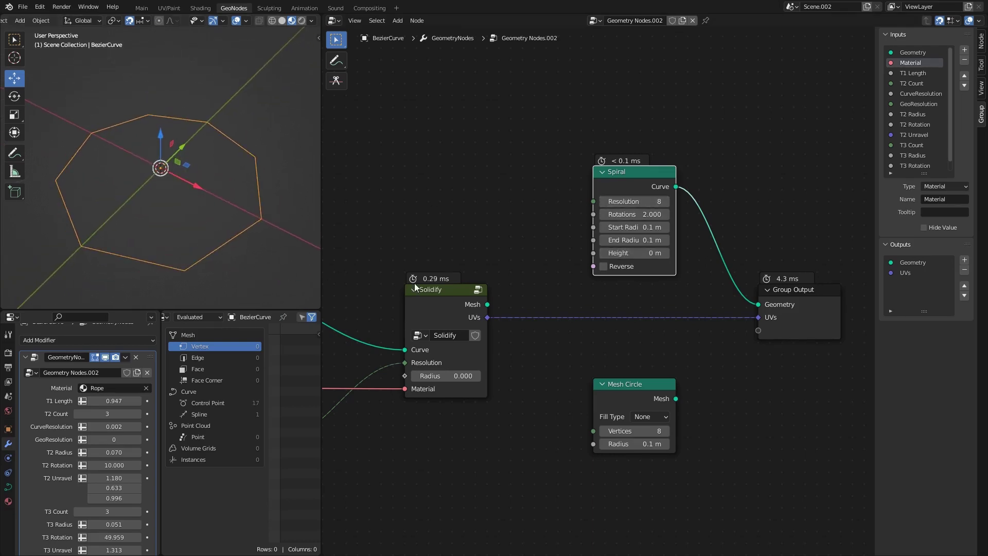
Insert a Join Geometry node before the Group Output and feed both the Spiral and the Mesh Circle into it
scroll(240, 229, down, 3)
drag(677, 400, 729, 374)
drag(776, 294, 823, 298)
click(823, 299)
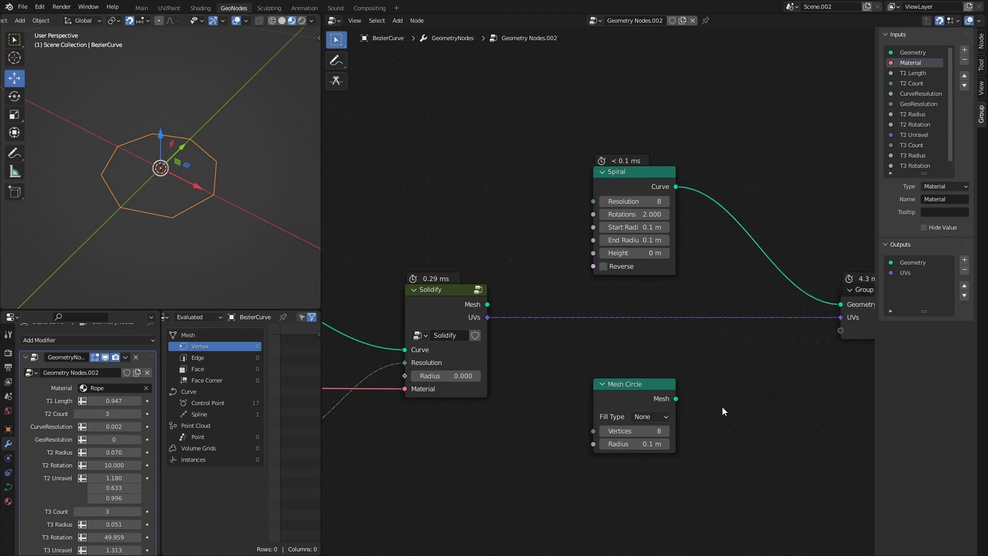
key(shift+a)
text(join)
click(764, 436)
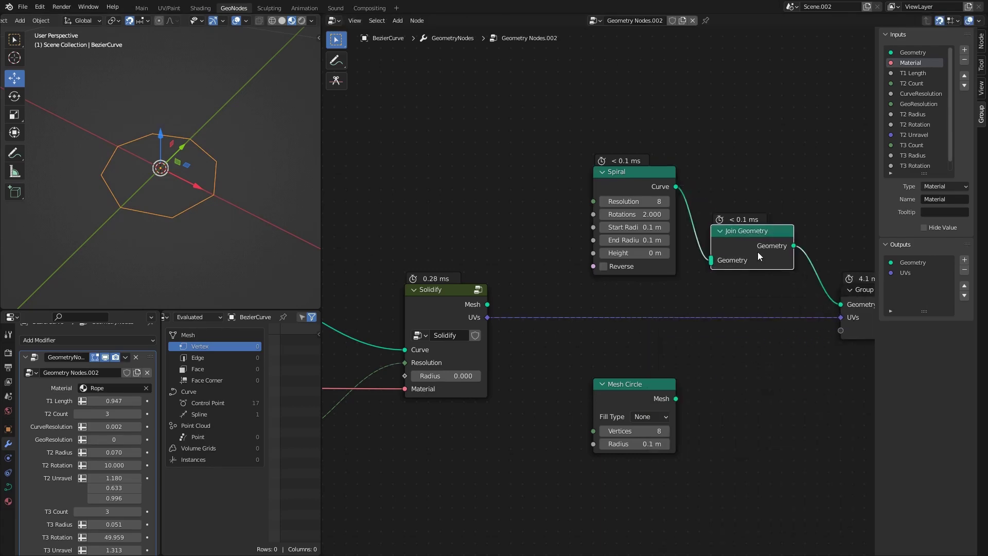
click(756, 252)
drag(675, 398, 721, 267)
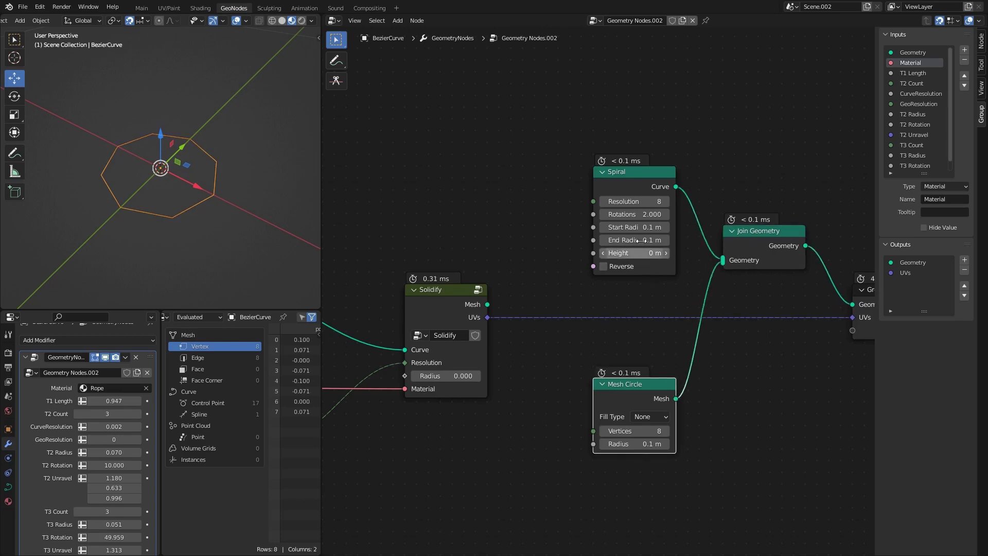
Set the Spiral's start and end radius to 0.15 m and its height to 0.08 m
mouse_move(638, 229)
mouse_down()
mouse_move(655, 240)
mouse_move(640, 240)
mouse_up()
middle_drag(481, 201, 486, 208)
middle_drag(237, 139, 203, 132)
scroll(202, 164, up, 2)
mouse_move(629, 259)
mouse_down()
mouse_move(654, 260)
mouse_move(647, 259)
mouse_up()
scroll(640, 222, up, 2)
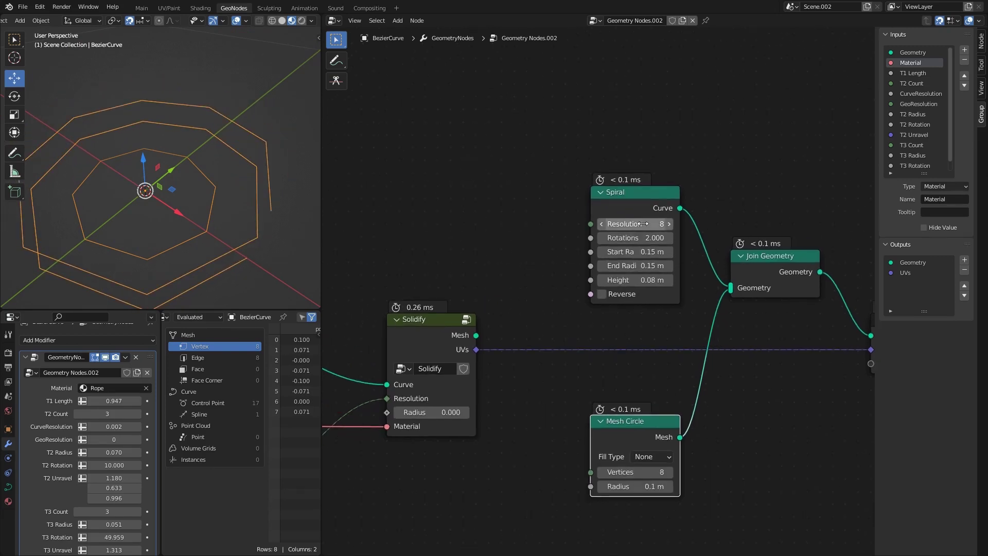
Set the Spiral's rotations to 1 and its height to 0 m
click(644, 240)
text(1)
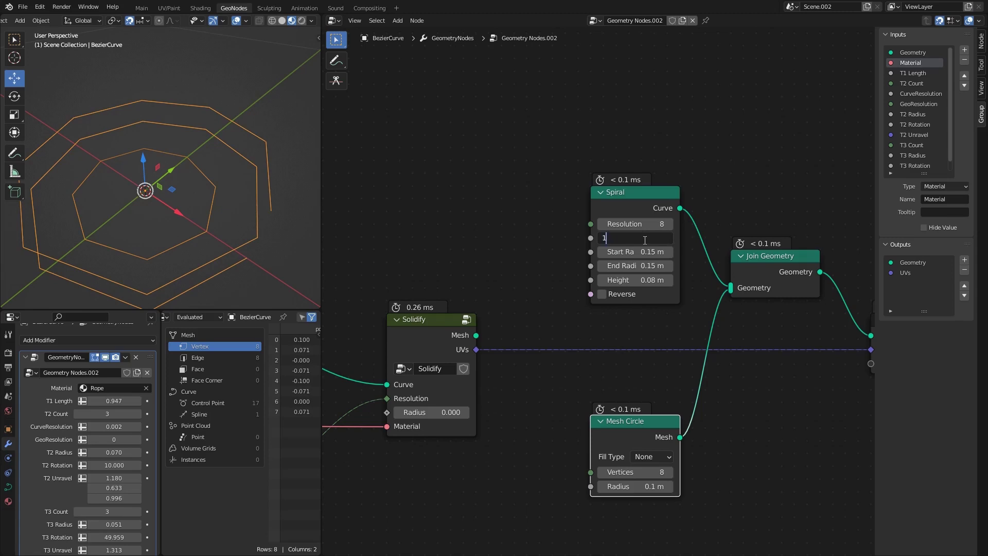
key(Return)
middle_drag(283, 200, 231, 191)
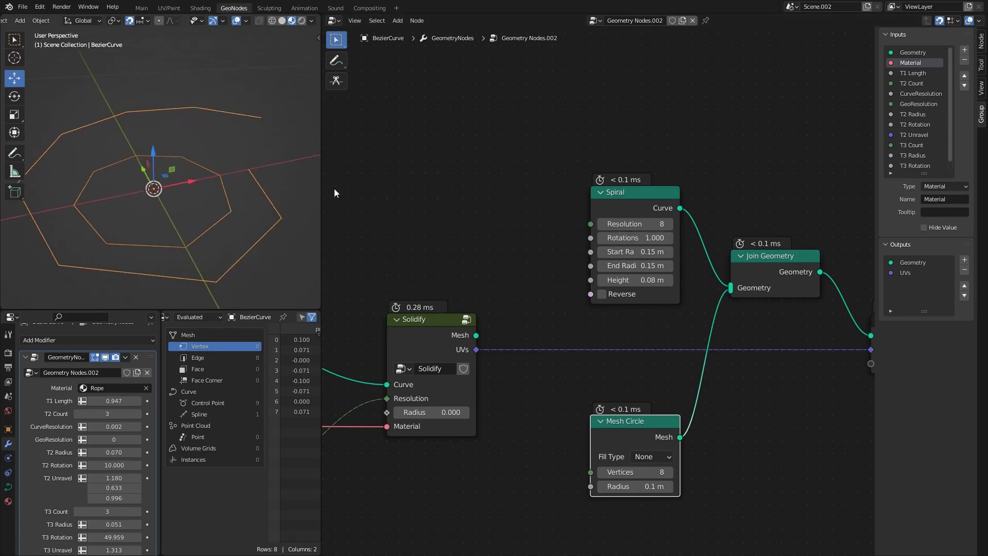
drag(638, 280, 622, 280)
click(649, 282)
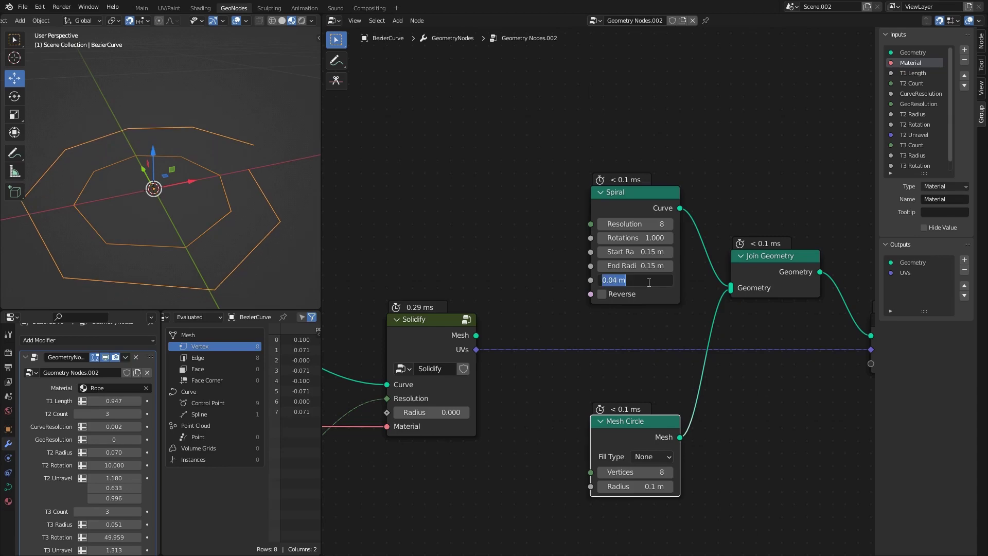
text(0)
key(Return)
Annotate the node editor above the Spiral with a nearly closed circle whose adjacent ends are labelled 0 and 1
scroll(618, 304, down, 2)
mouse_move(555, 383)
middle_down()
mouse_move(643, 187)
mouse_move(498, 432)
middle_up()
click(336, 60)
mouse_move(610, 156)
mouse_down()
mouse_move(522, 88)
mouse_move(541, 187)
mouse_move(589, 173)
mouse_up()
scroll(592, 164, up, 1)
middle_drag(592, 167, 627, 221)
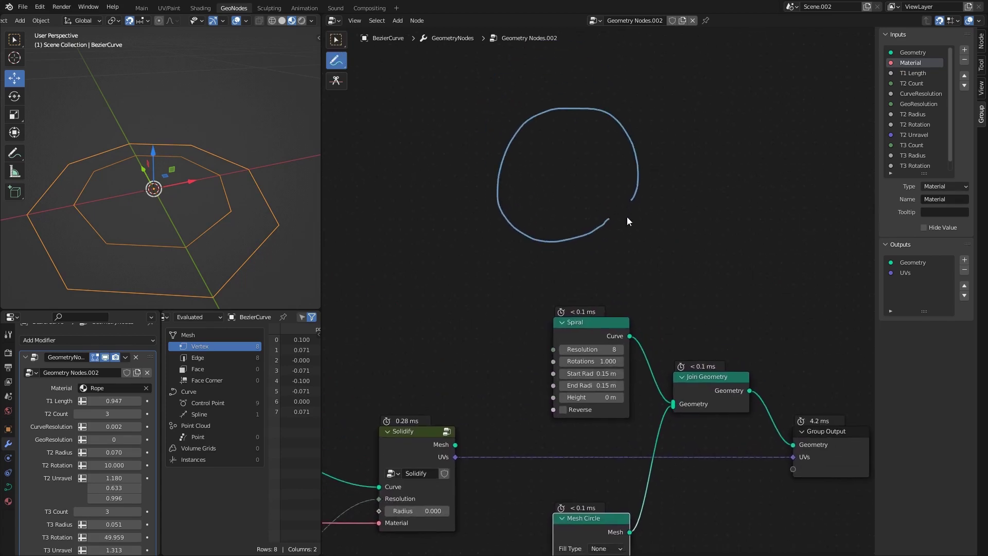
drag(646, 201, 616, 234)
drag(629, 198, 612, 213)
middle_drag(687, 206, 582, 249)
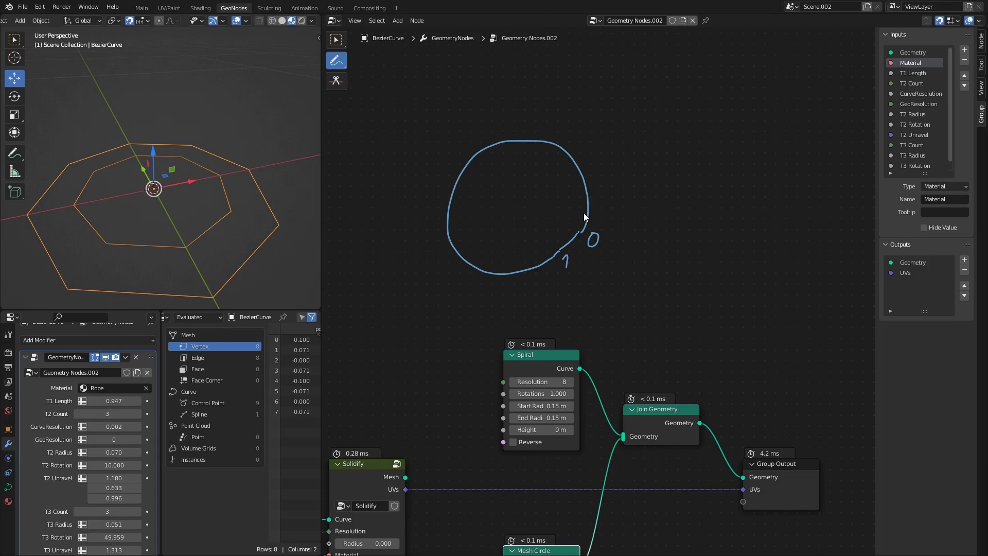
Delete the Spiral, Join Geometry and Mesh Circle nodes and relink Solidify's Mesh output to the Group Output's Geometry input
click(337, 48)
scroll(578, 275, down, 1)
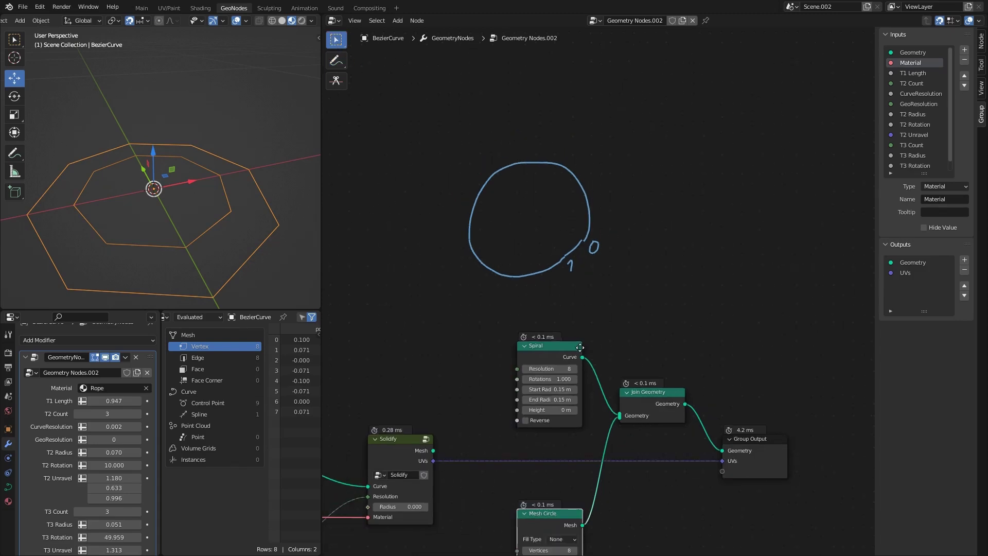
middle_drag(576, 345, 573, 139)
drag(575, 137, 664, 227)
key(x)
drag(544, 401, 610, 325)
key(x)
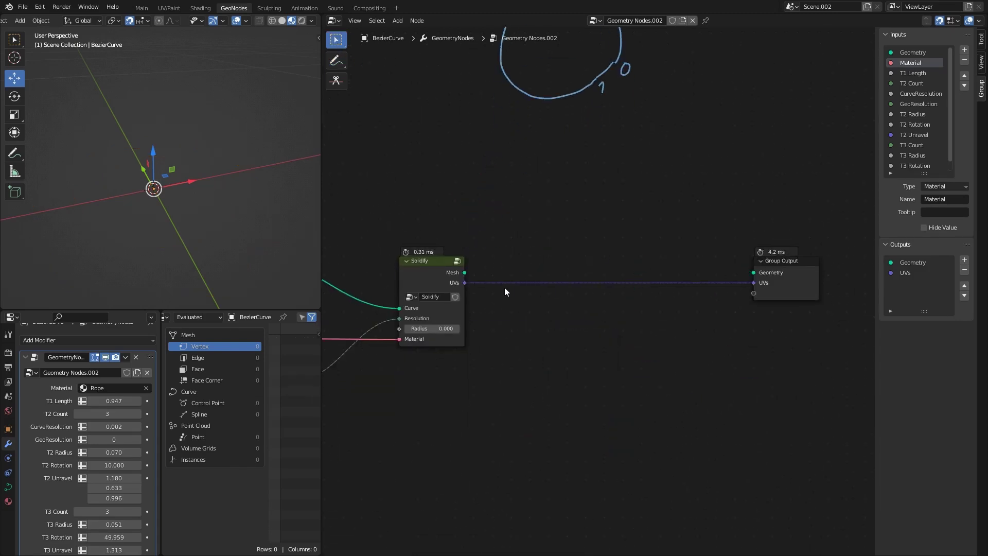
drag(464, 273, 755, 268)
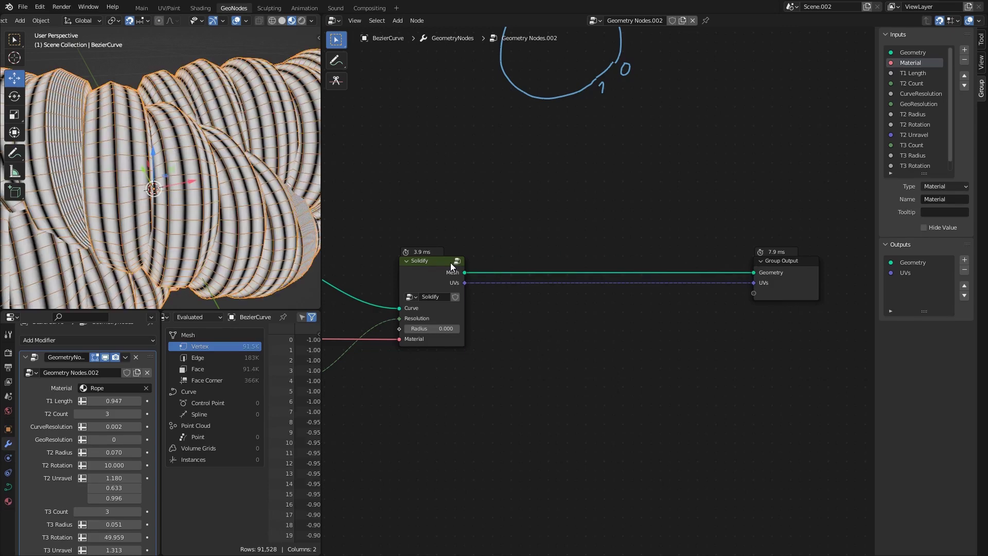
Enter the Solidify node group and delete its Curve Circle profile node
click(449, 262)
key(Tab)
middle_drag(541, 258, 823, 236)
middle_drag(386, 309, 612, 280)
middle_drag(552, 279, 602, 269)
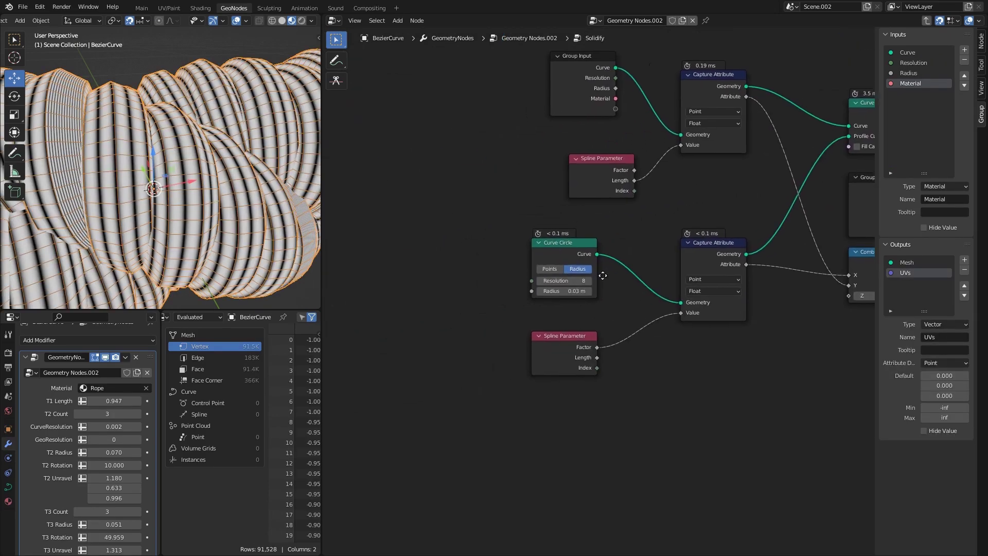
scroll(571, 267, up, 2)
click(545, 233)
key(x)
Add a Curve Spiral node and link its Curve output to the lower Capture Attribute's Geometry input
key(shift+a)
text(spiral)
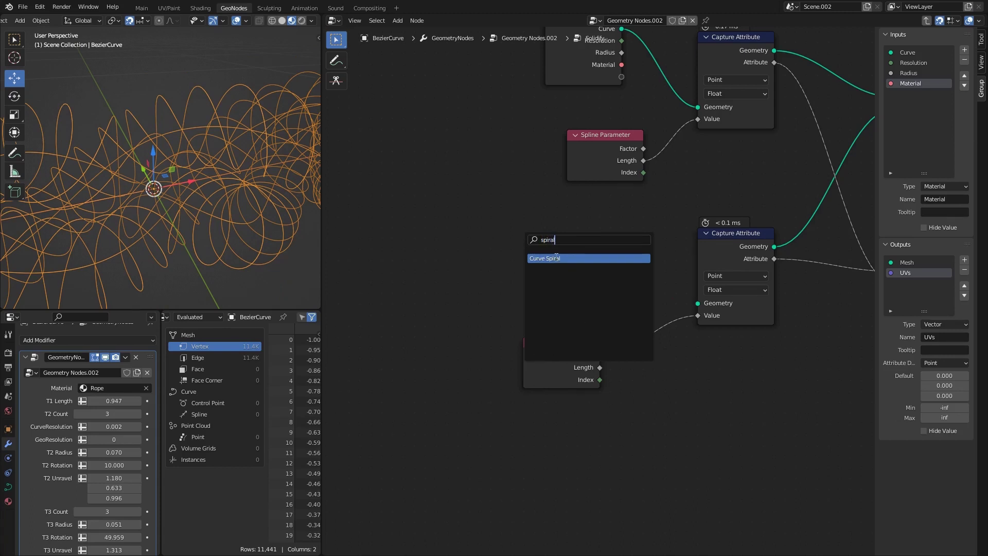
key(Return)
click(546, 245)
drag(555, 225, 699, 308)
click(524, 238)
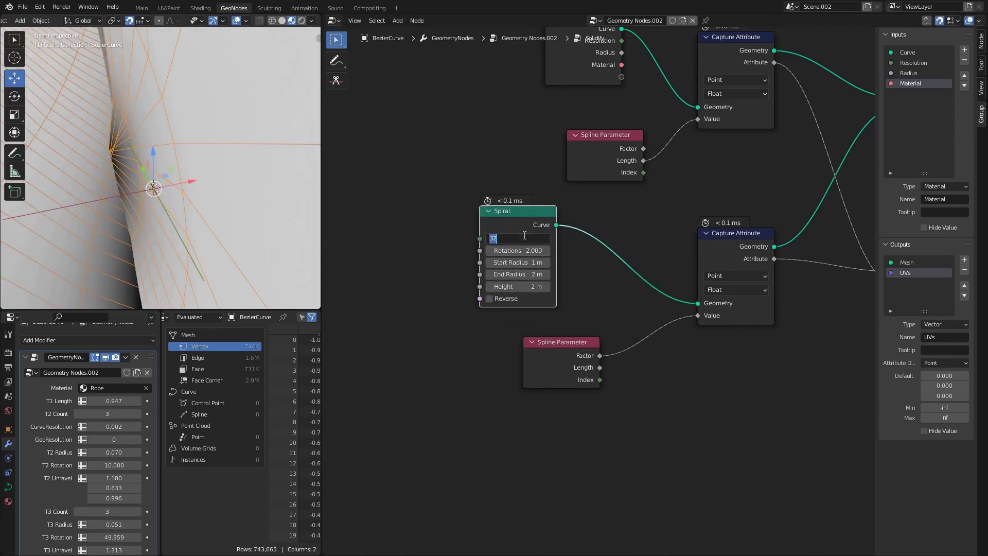
key(Escape)
Duplicate the Group Input beside the Spiral, linking Resolution to its Resolution and Radius to both Start Radius and End Radius
drag(520, 214, 553, 214)
middle_drag(527, 190, 580, 265)
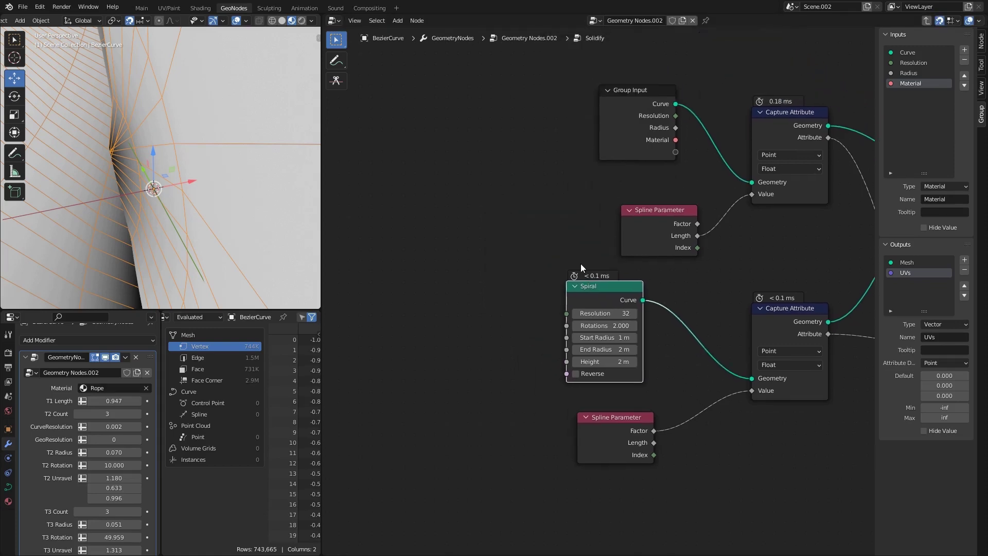
click(635, 103)
key(shift+d)
click(444, 327)
scroll(463, 350, up, 1)
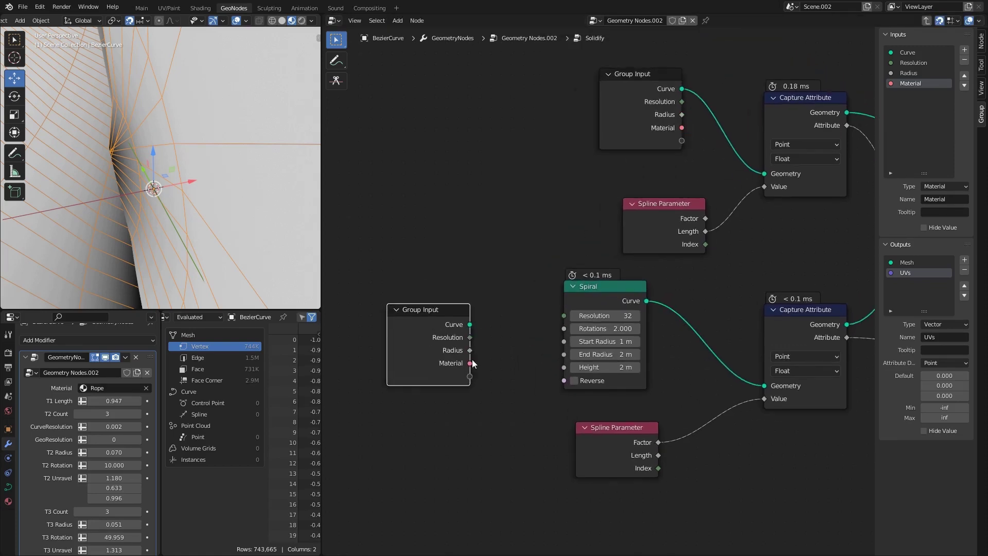
drag(553, 310, 563, 315)
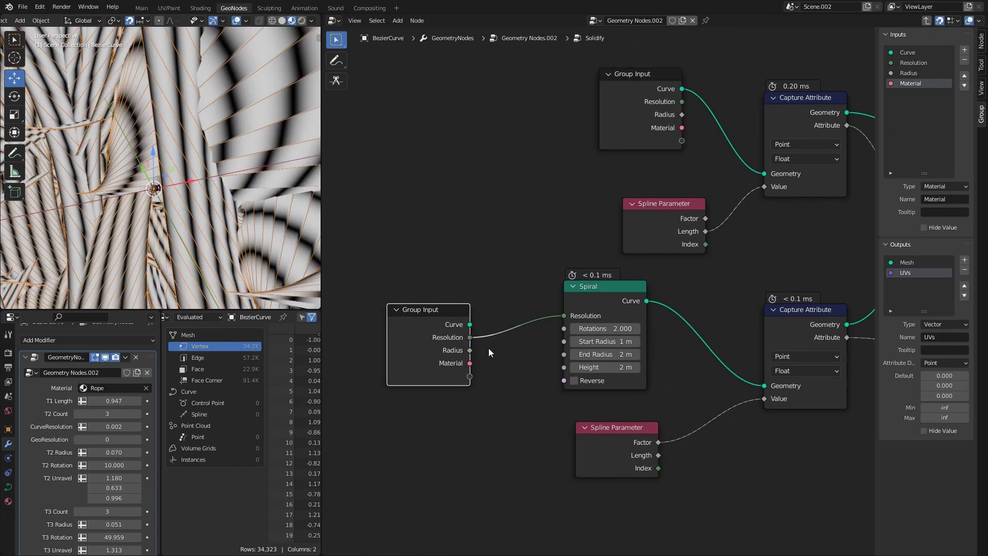
drag(516, 349, 564, 341)
drag(469, 349, 562, 359)
Set the profile Spiral's height to 0 m and its rotations to 1
middle_drag(588, 382, 619, 348)
double_click(645, 334)
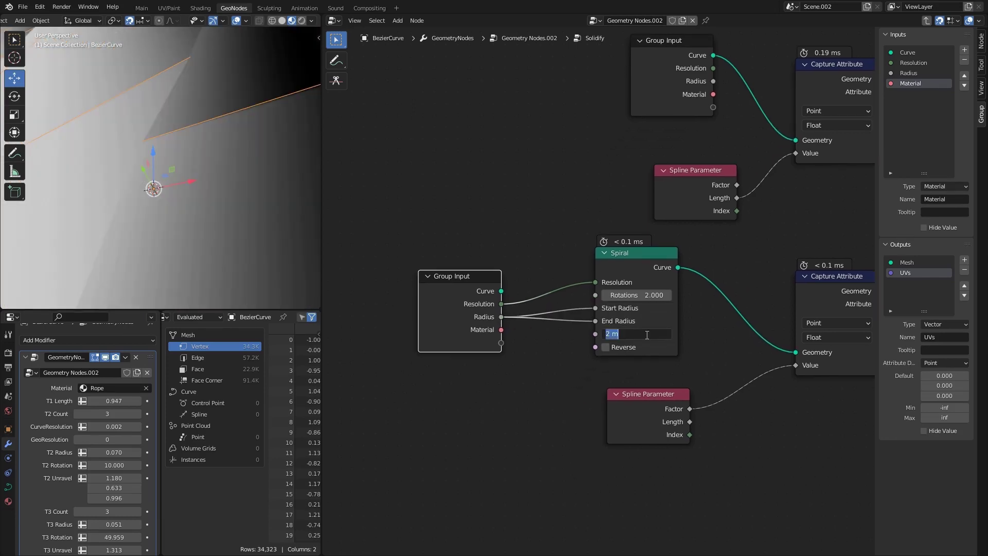
text(0)
key(Return)
click(645, 295)
text(1)
key(Return)
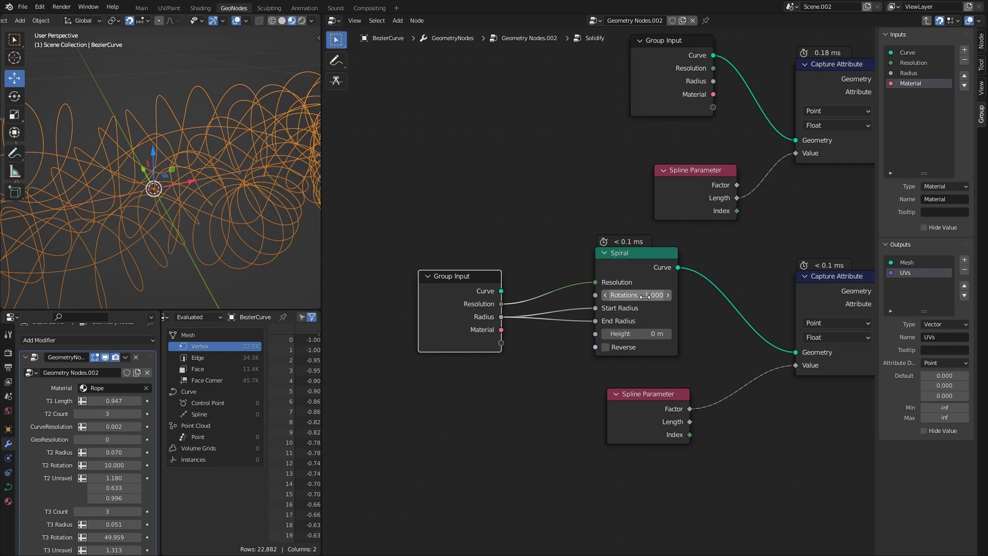
Enable Reverse on the Spiral node and reposition the duplicated Group Input beside it
middle_drag(612, 336, 584, 318)
drag(451, 262, 483, 262)
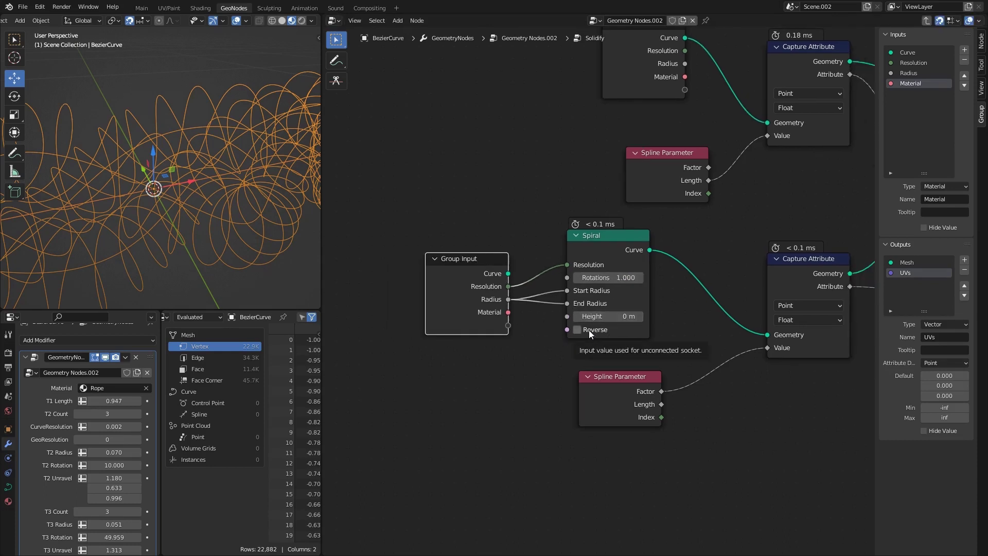
click(577, 330)
drag(447, 265, 436, 252)
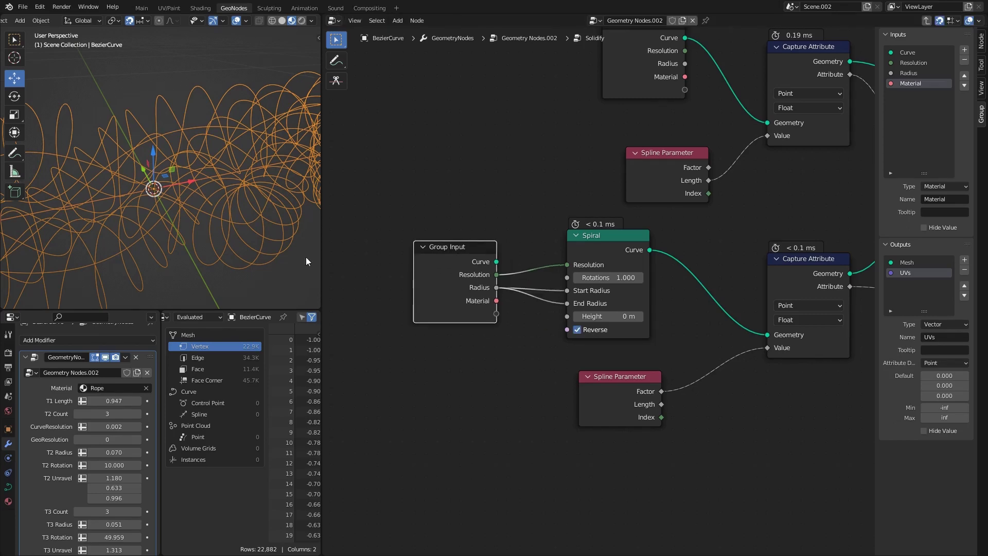
Save the file and return from the Solidify group to the parent node tree
middle_drag(167, 183, 129, 184)
key(ctrl+s)
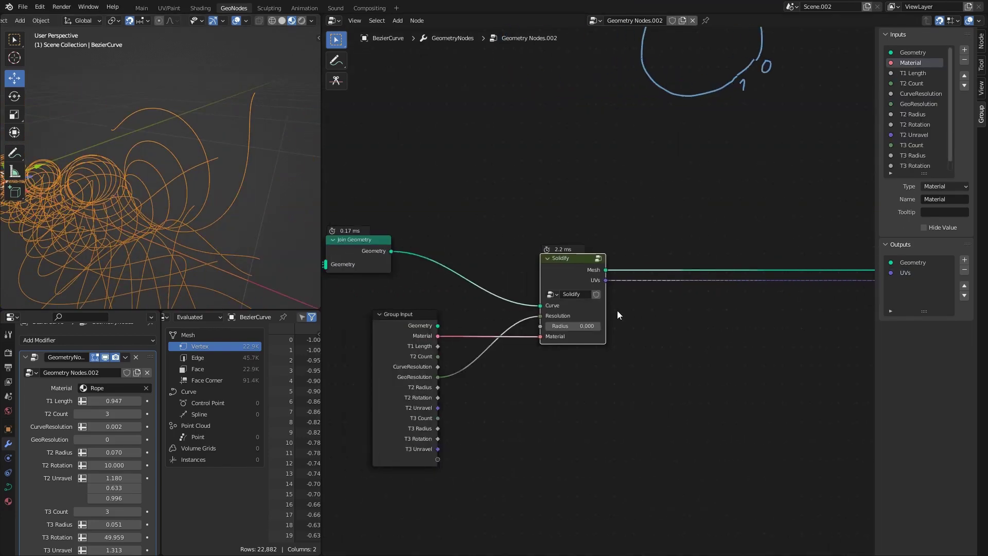
scroll(612, 309, up, 5)
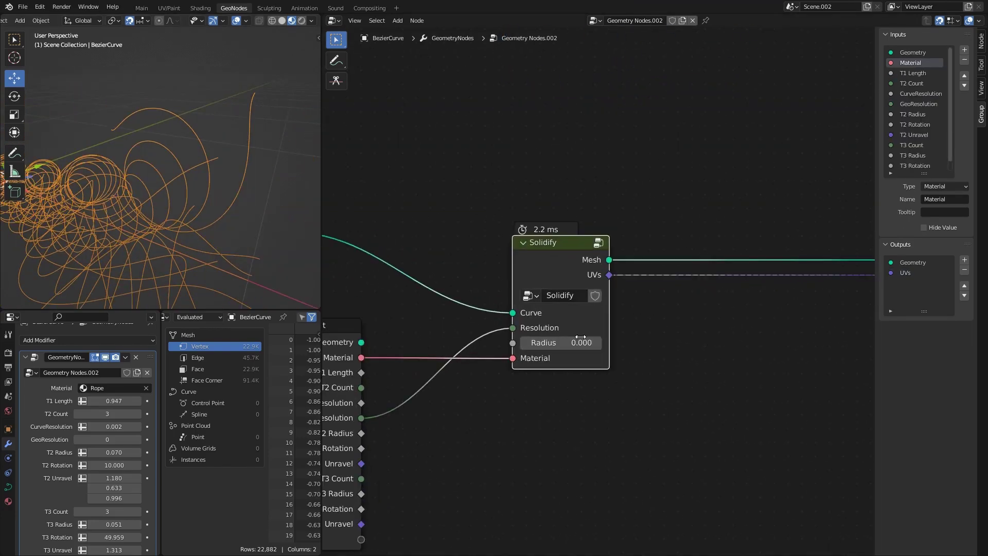
Move the Group Input node slightly upward beside the Solidify node
middle_drag(560, 344, 630, 315)
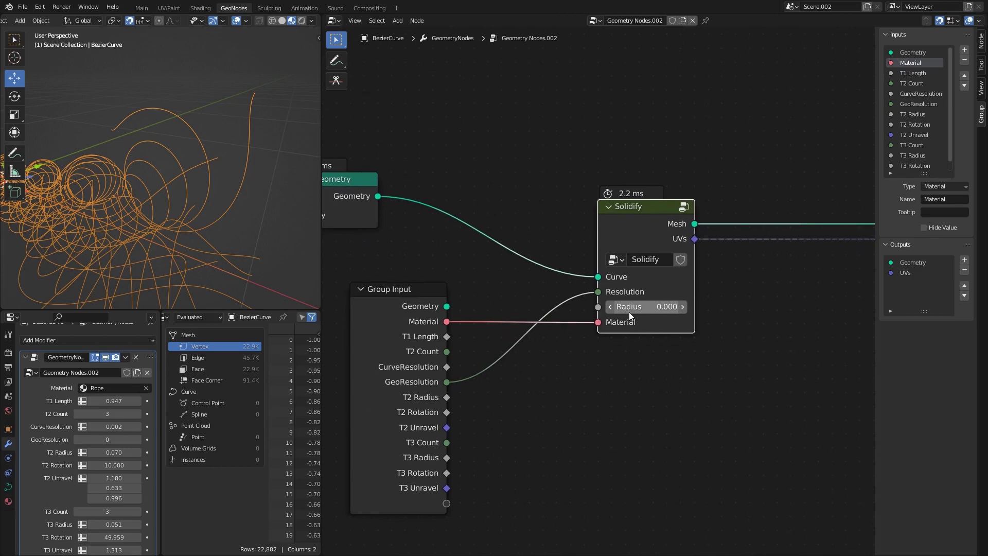
drag(405, 289, 406, 275)
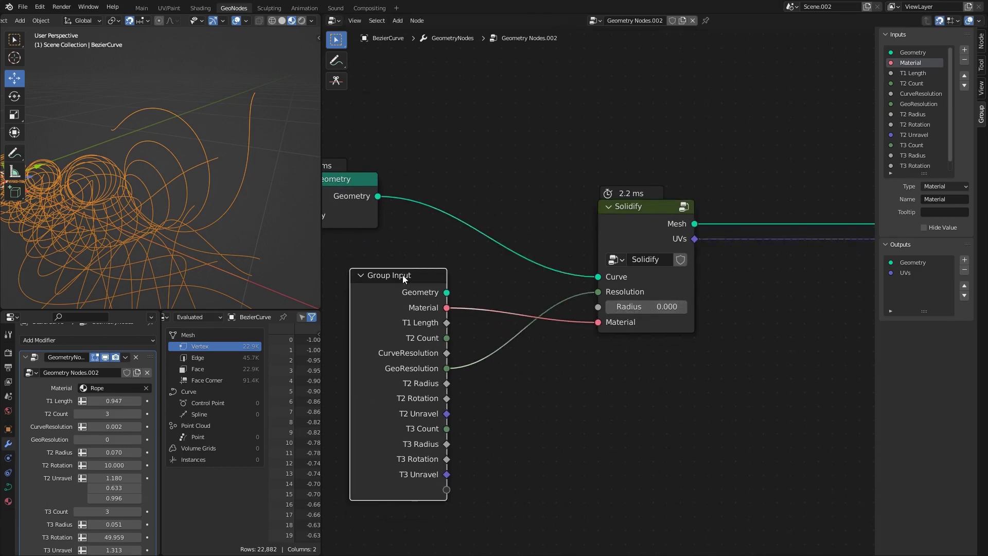
middle_drag(402, 281, 496, 257)
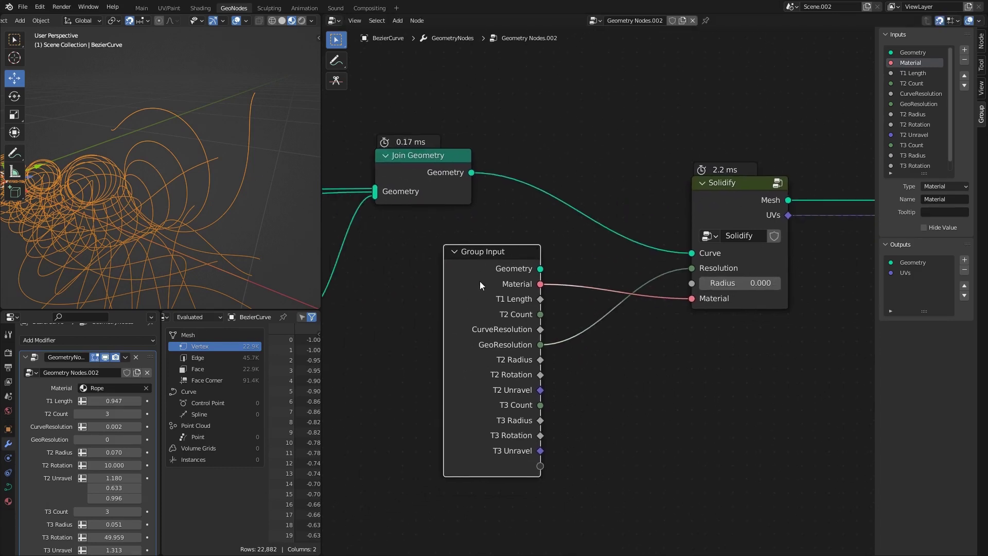
Add a new group input after T3 Unravel and name it T3 GeoRadius
scroll(933, 71, down, 1)
click(921, 164)
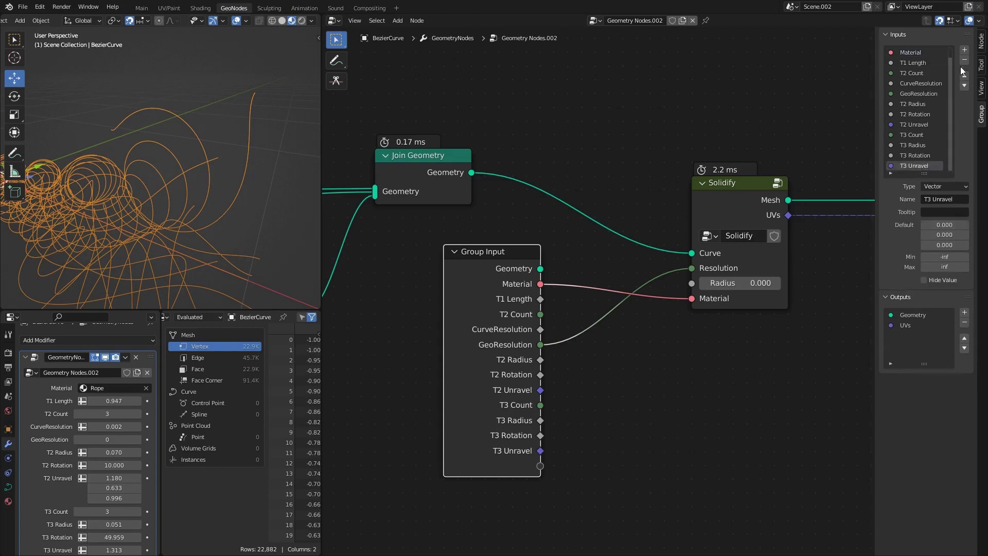
scroll(909, 72, up, 1)
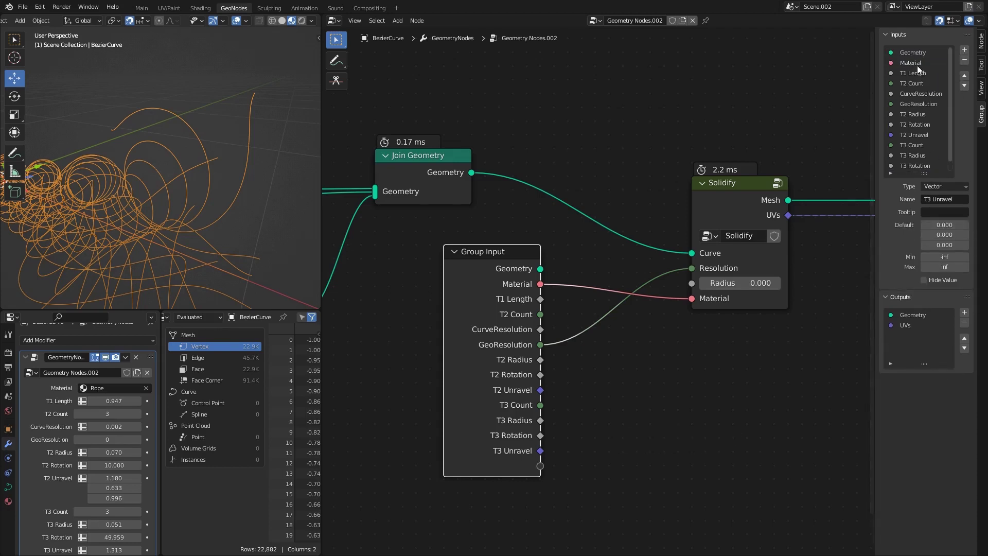
click(916, 63)
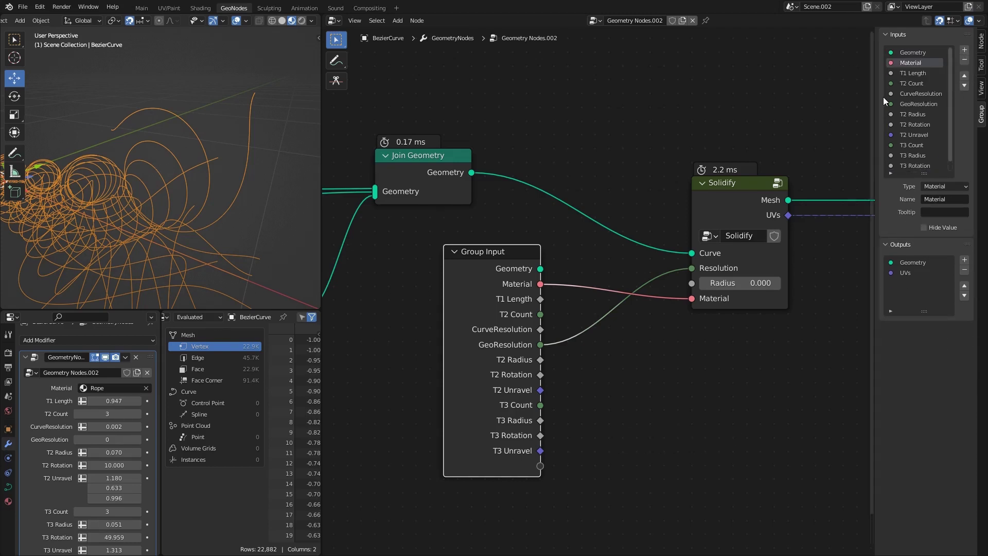
scroll(907, 113, down, 1)
click(913, 164)
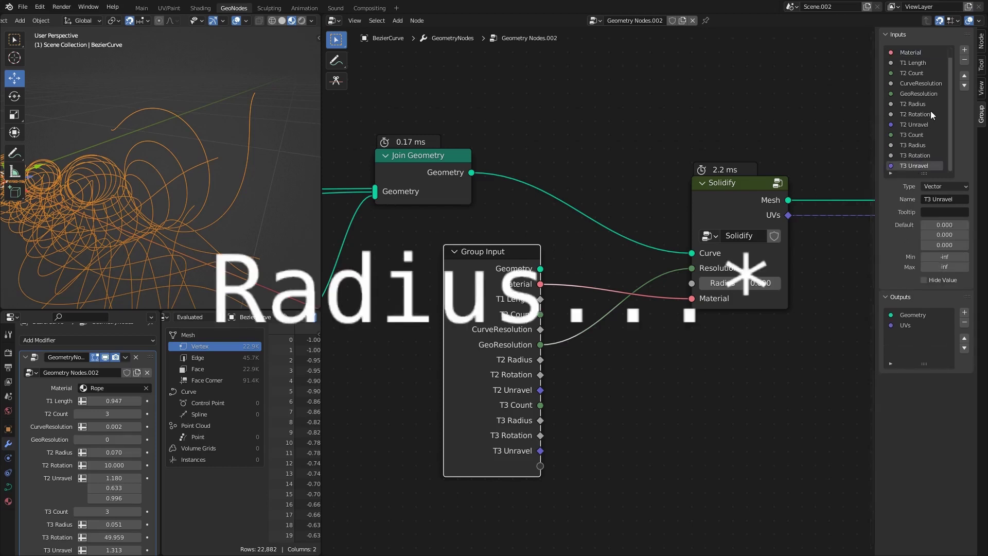
click(964, 50)
double_click(921, 166)
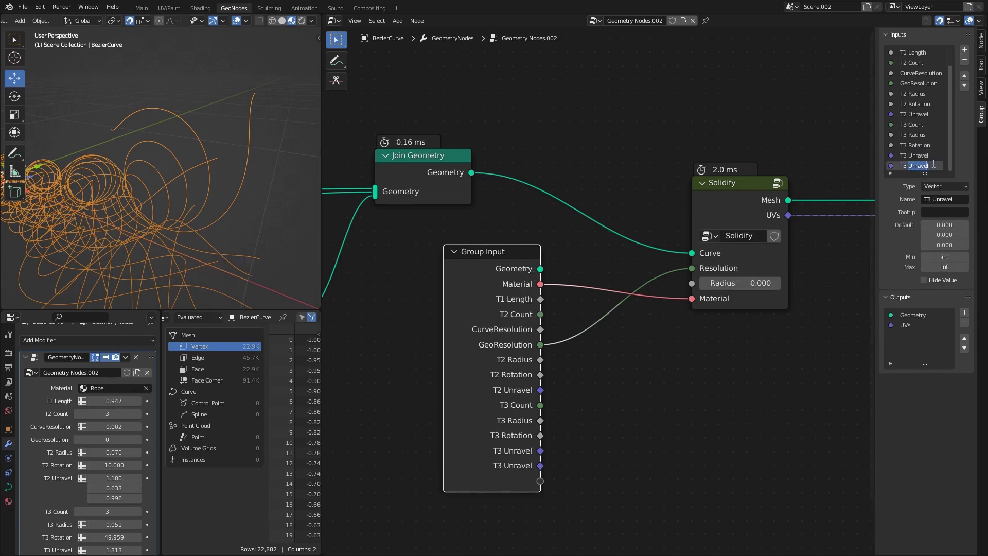
text(R)
text(eoRadius)
key(Return)
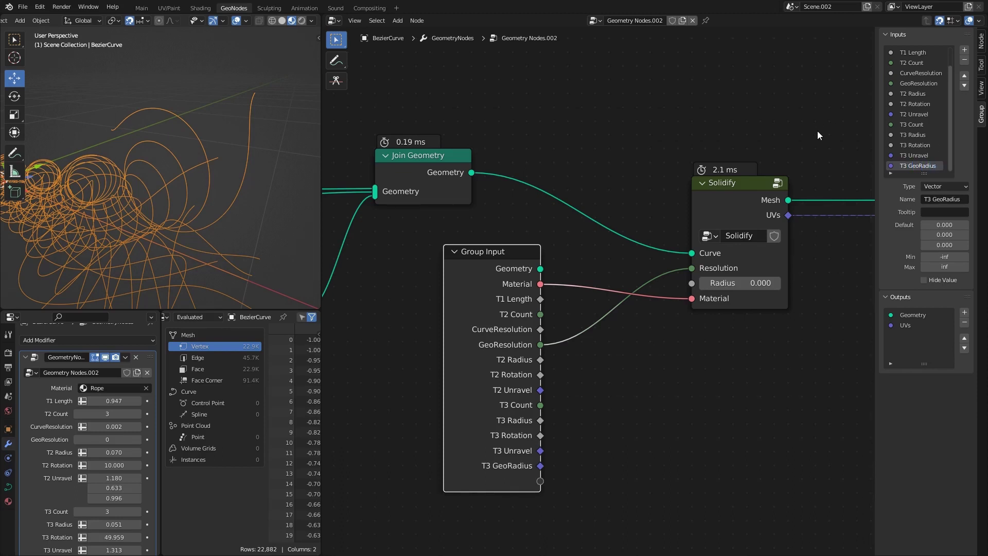
Change the T3 GeoRadius input's type to Float and link it to the Solidify node's Radius
click(940, 187)
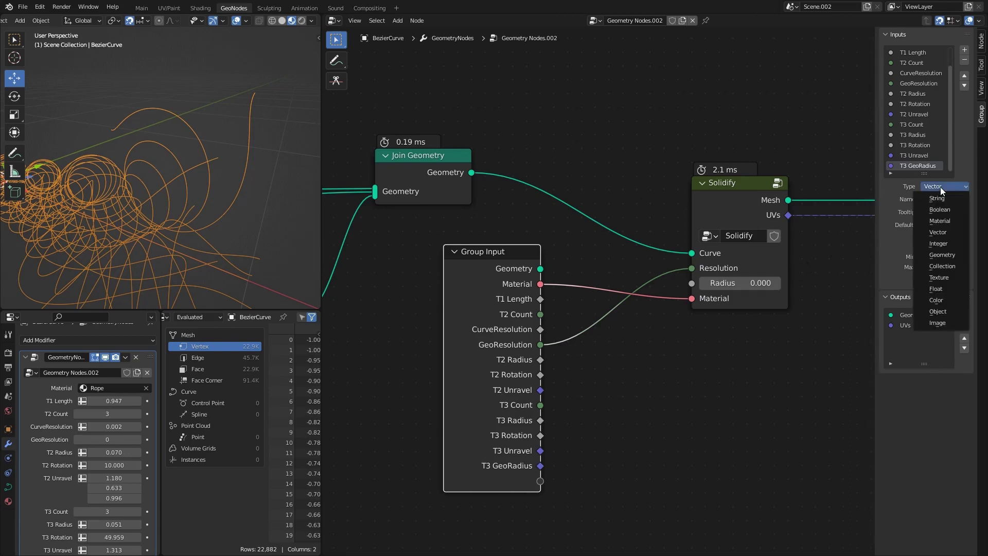
click(944, 308)
drag(540, 466, 692, 283)
Set the modifier's T3 GeoRadius to -0.033 and open the Solidify node group for editing
scroll(45, 473, down, 3)
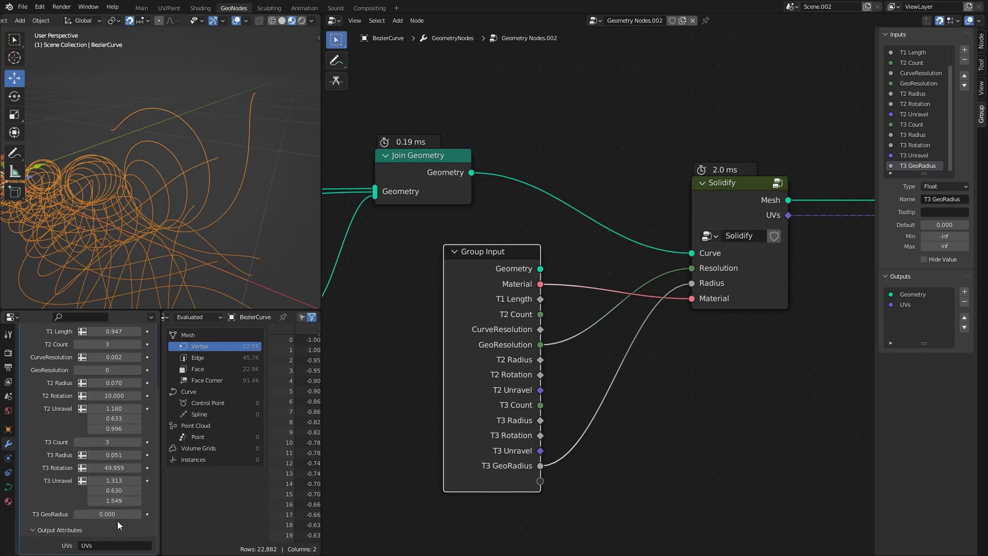
drag(104, 513, 94, 513)
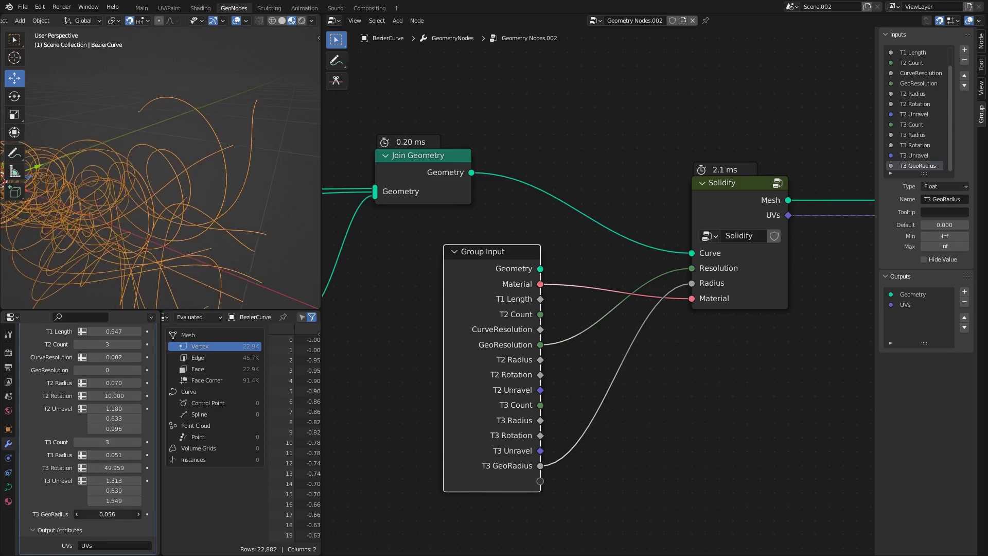
key(Tab)
Set the modifier's GeoResolution to 8
scroll(72, 419, up, 1)
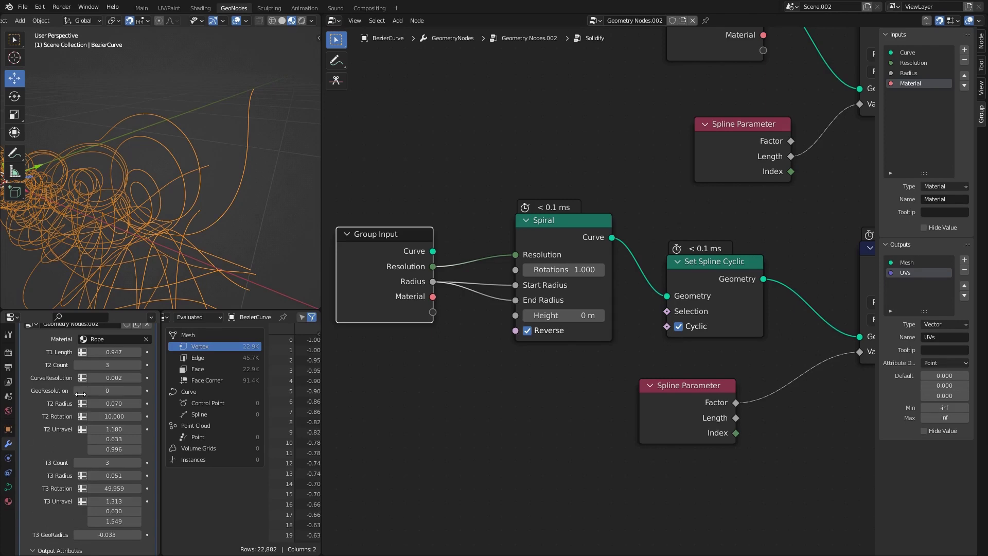
click(97, 391)
key(Return)
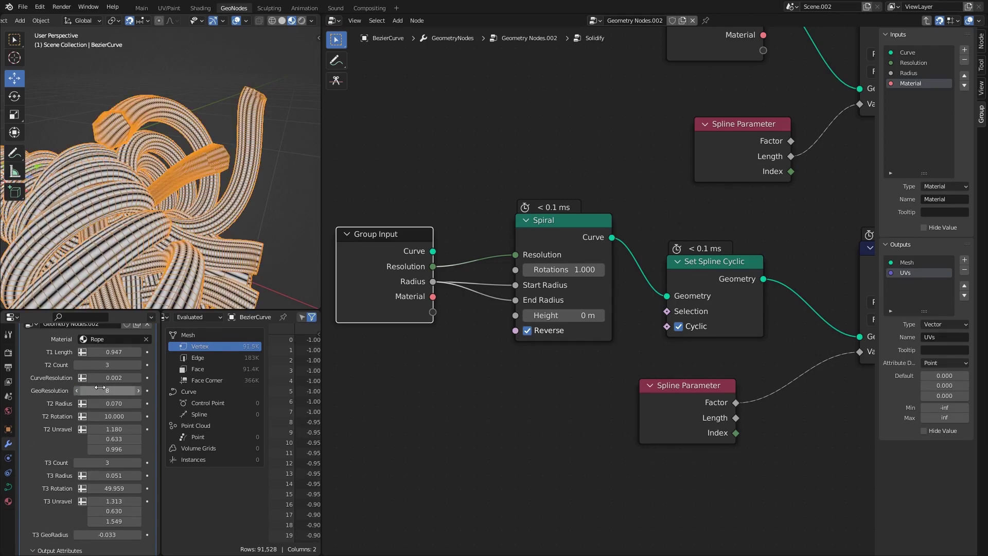
Set the profile Spiral's rotations to a value just below 1
scroll(479, 257, down, 1)
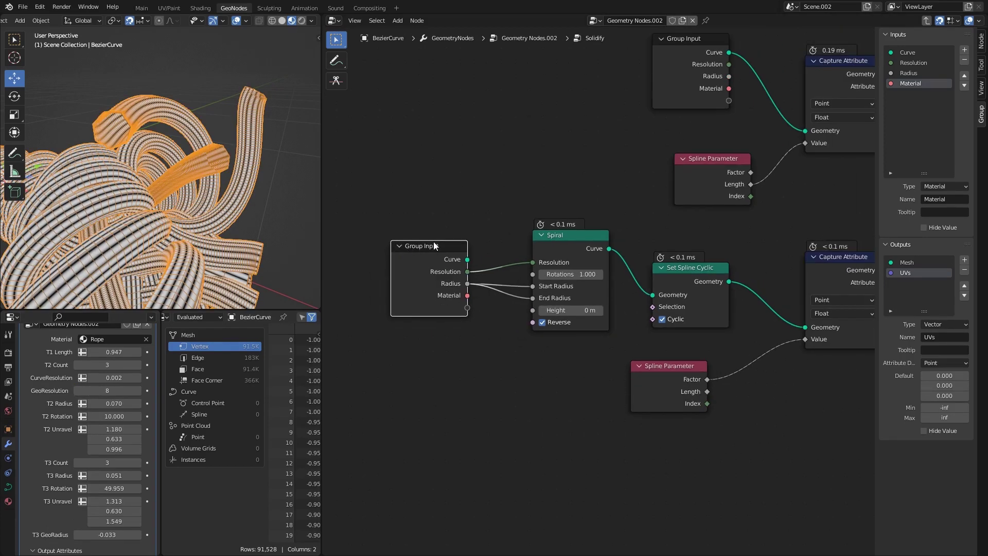
scroll(559, 275, up, 1)
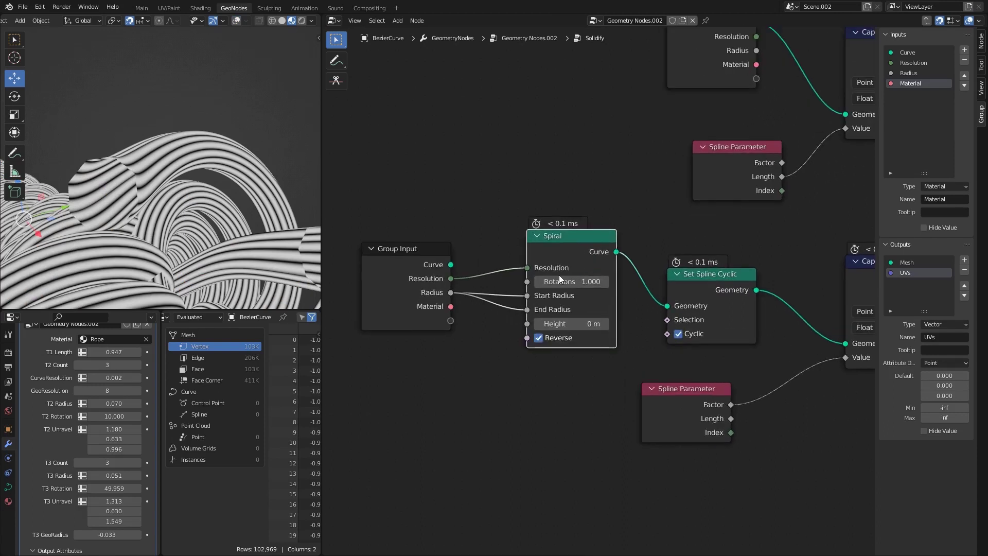
click(571, 282)
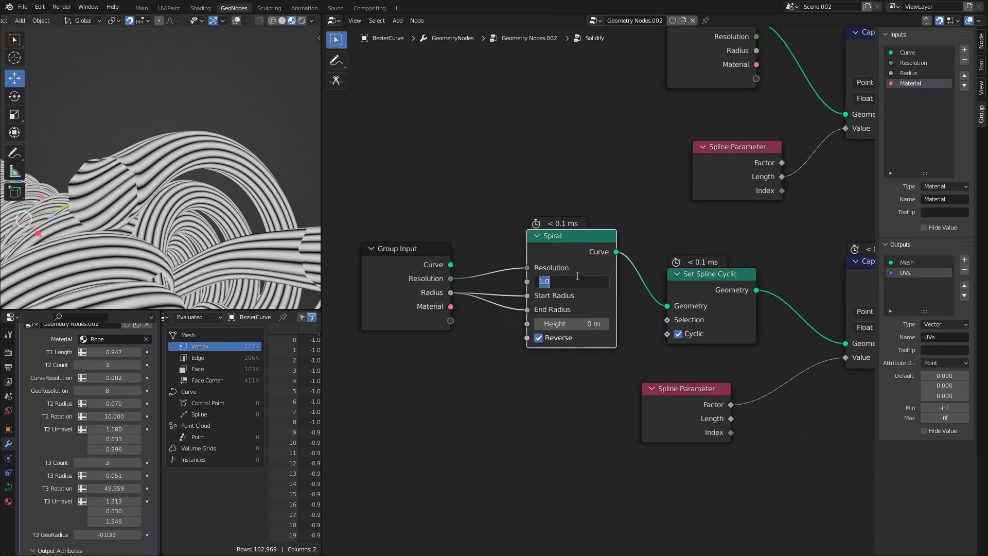
text(0.99999)
key(Return)
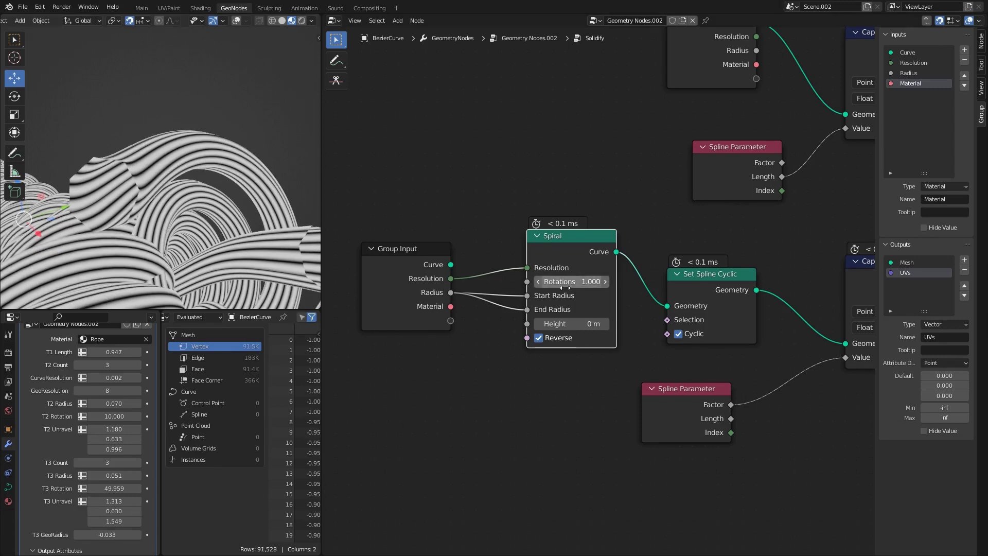
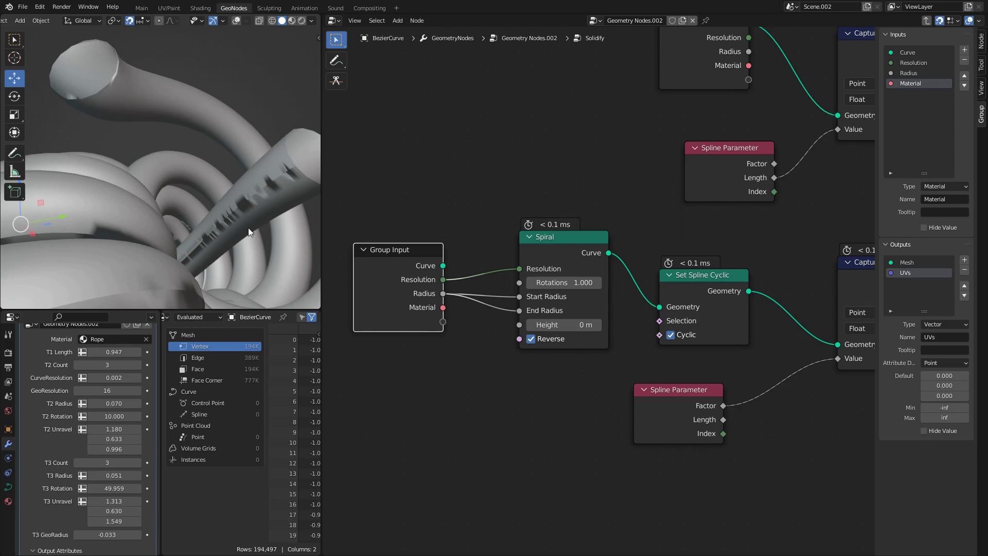
Refine the profile Spiral's rotations to a value just under 1 that still displays as 1.000
click(567, 282)
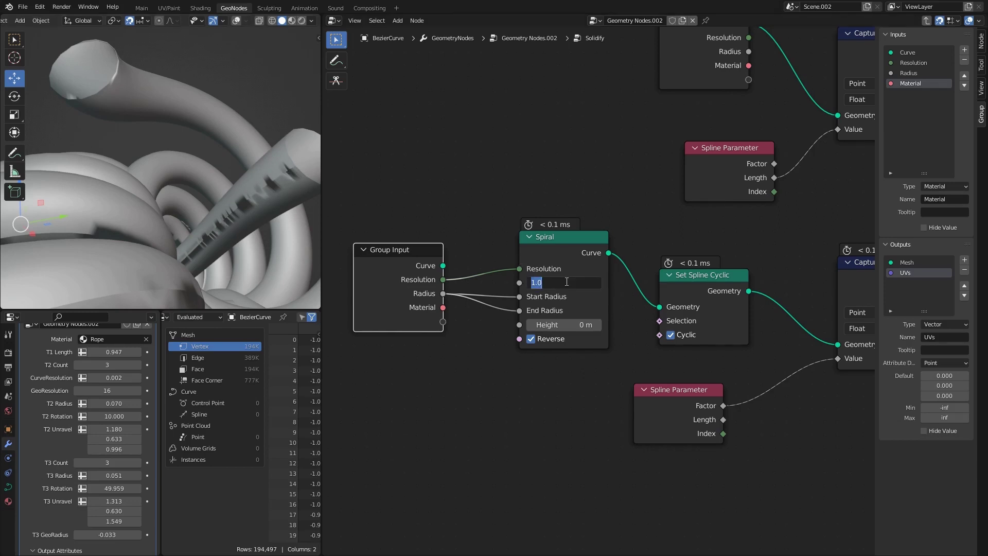
text(0.99999)
key(Return)
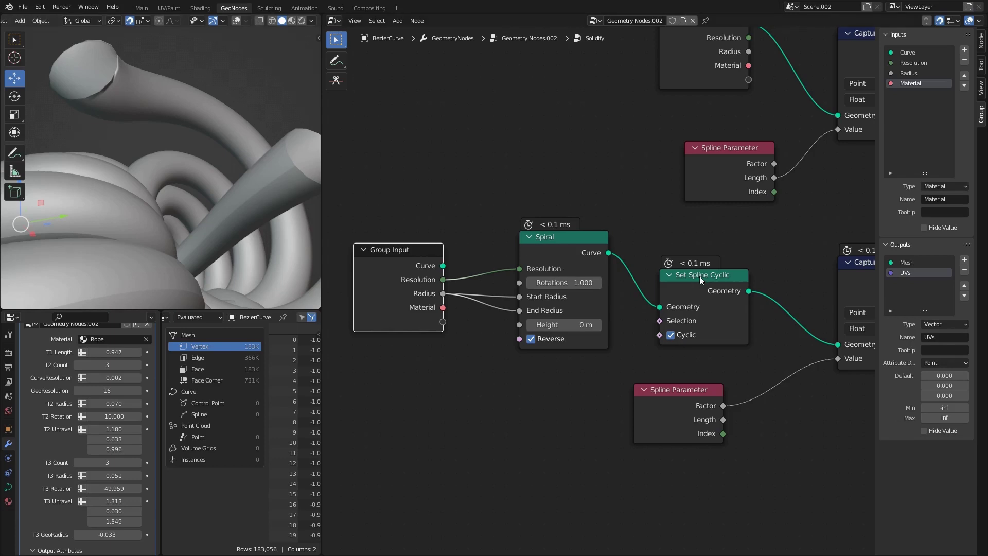
mouse_move(699, 276)
alt+mouse_down()
mouse_move(533, 416)
mouse_move(715, 274)
alt+mouse_up()
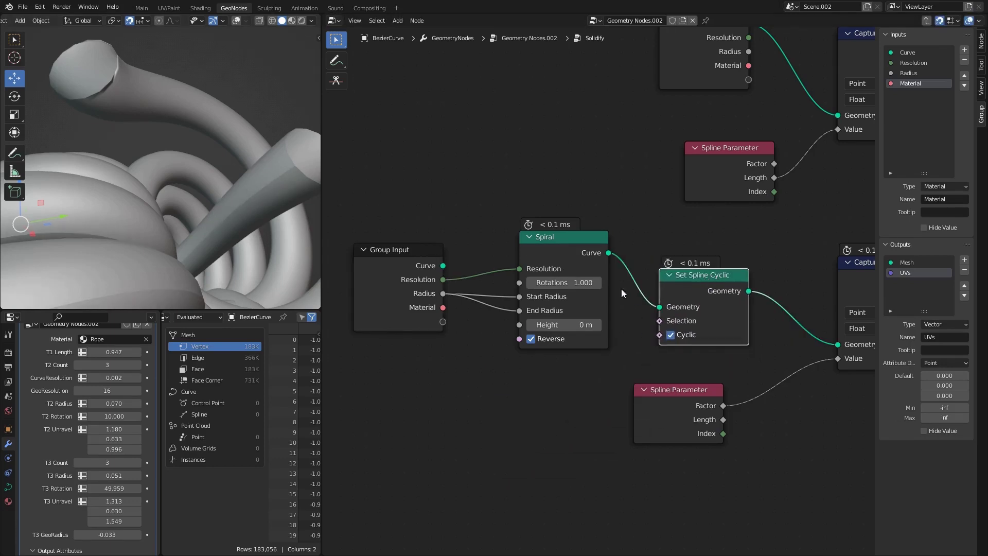
Switch to the Shading workspace and insert the Principled BSDF between the Wave Texture's Color and the Material Output's Surface
click(292, 20)
click(282, 21)
mouse_move(241, 41)
middle_down()
mouse_move(168, 57)
mouse_move(202, 94)
middle_up()
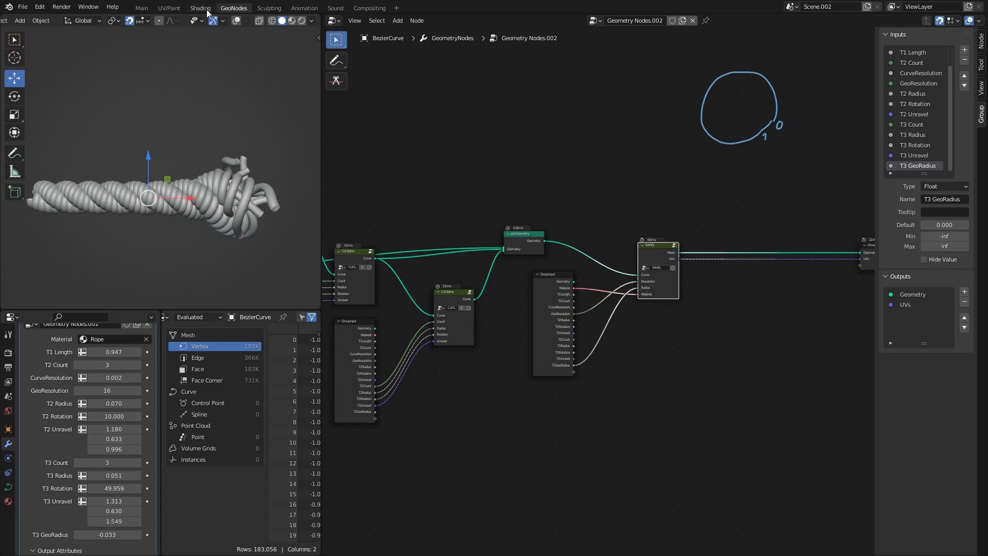
click(207, 14)
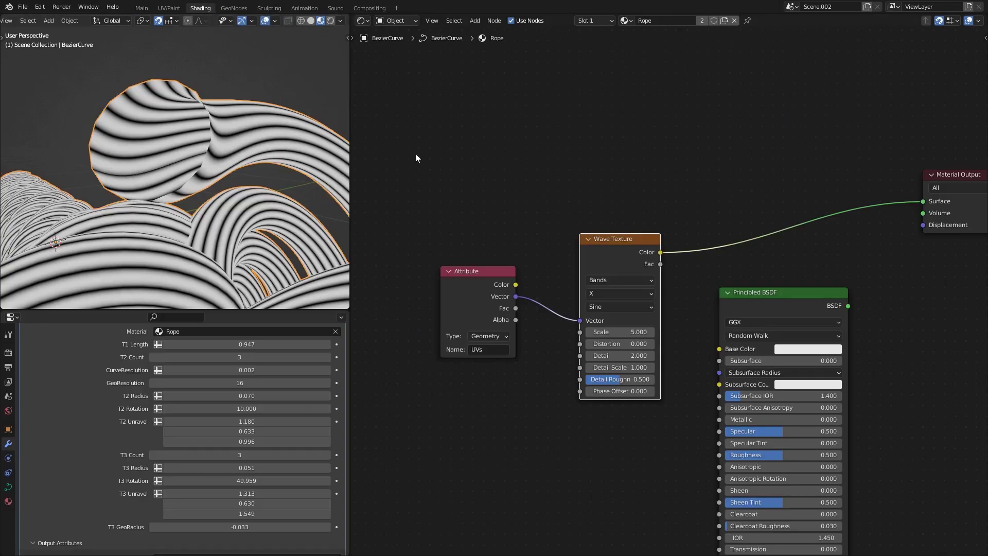
scroll(517, 243, down, 4)
middle_drag(613, 269, 538, 210)
drag(674, 223, 681, 158)
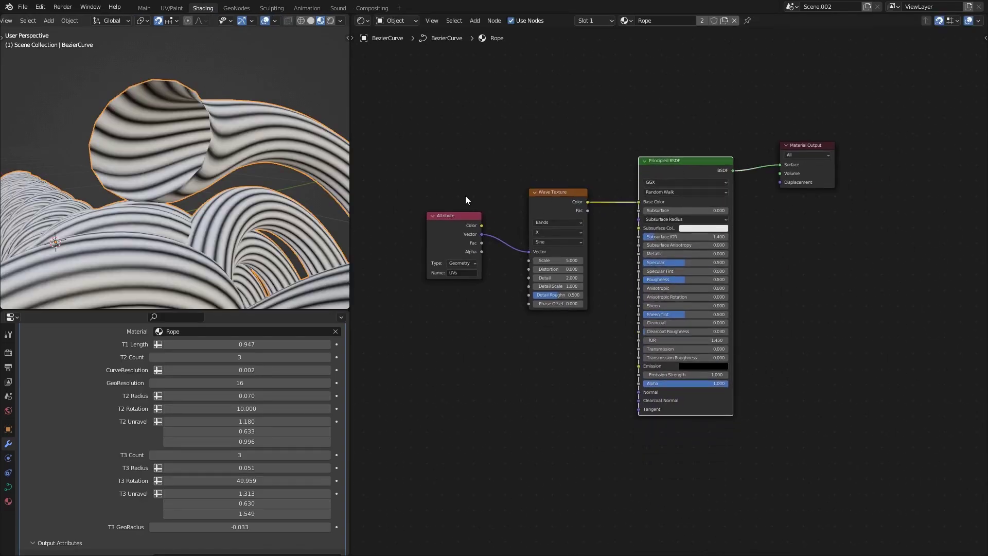
Move the Attribute and Wave Texture nodes away from the Principled BSDF to make room between them
drag(465, 195, 558, 278)
key(g)
click(504, 352)
click(508, 350)
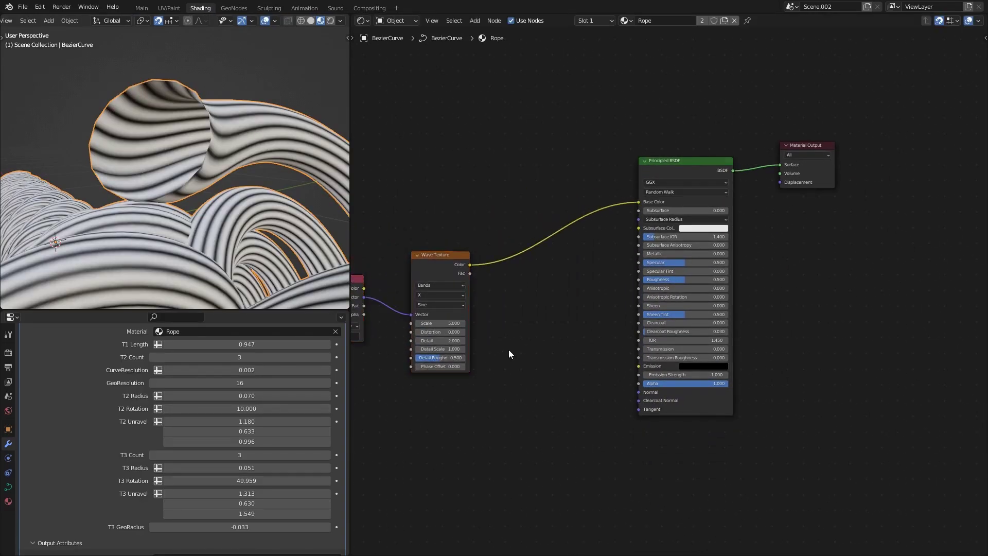
middle_drag(508, 350, 571, 338)
scroll(574, 324, up, 2)
middle_drag(554, 302, 597, 287)
click(513, 226)
drag(513, 226, 511, 226)
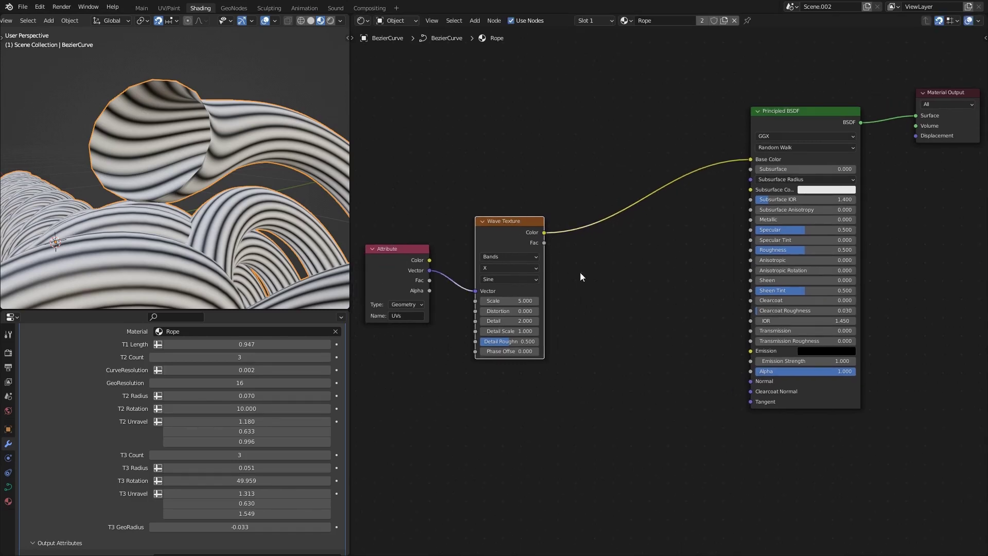
Add a Bump node fed by the Wave Texture's Fac as Height and link its Normal to the Principled BSDF's Normal
click(620, 309)
key(shift+a)
click(620, 310)
text(bump)
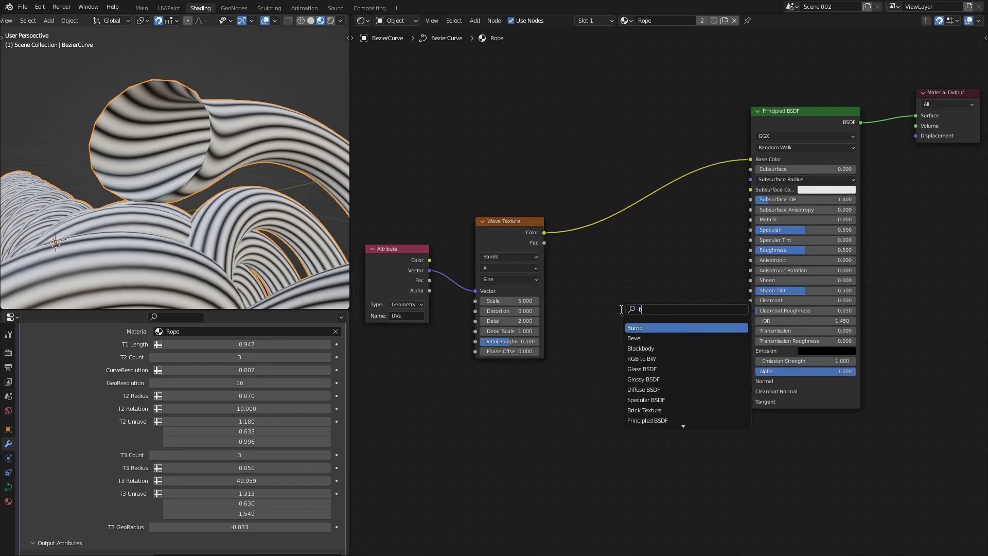
click(629, 328)
click(629, 327)
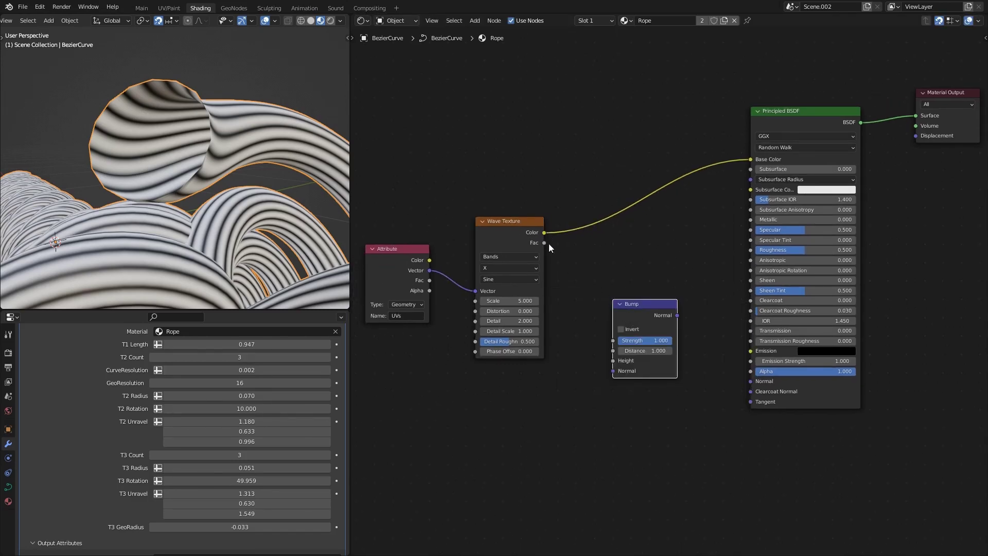
drag(544, 243, 612, 361)
drag(741, 375, 747, 378)
mouse_move(322, 140)
middle_down()
mouse_move(229, 132)
mouse_move(230, 143)
mouse_move(126, 141)
middle_up()
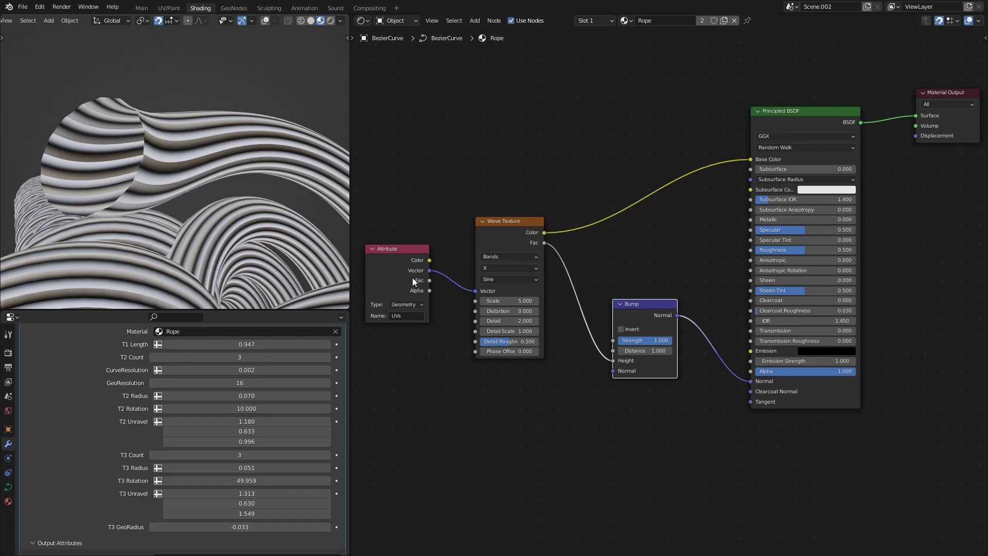
Set the Bump node's Distance to 0.002
scroll(581, 377, up, 3)
click(651, 354)
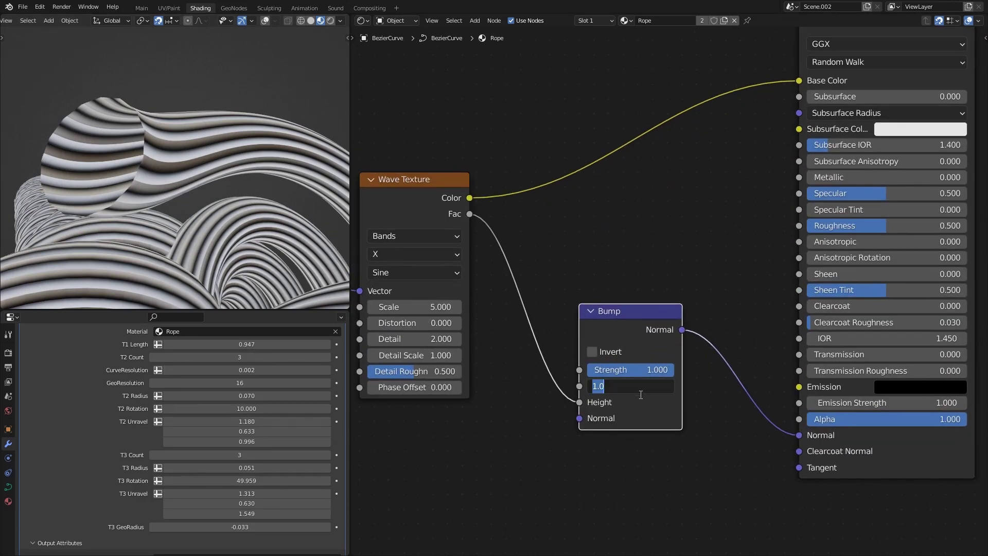
text(0.002)
key(Return)
middle_drag(198, 149, 224, 165)
mouse_move(226, 159)
middle_down()
mouse_move(246, 153)
mouse_move(236, 148)
middle_up()
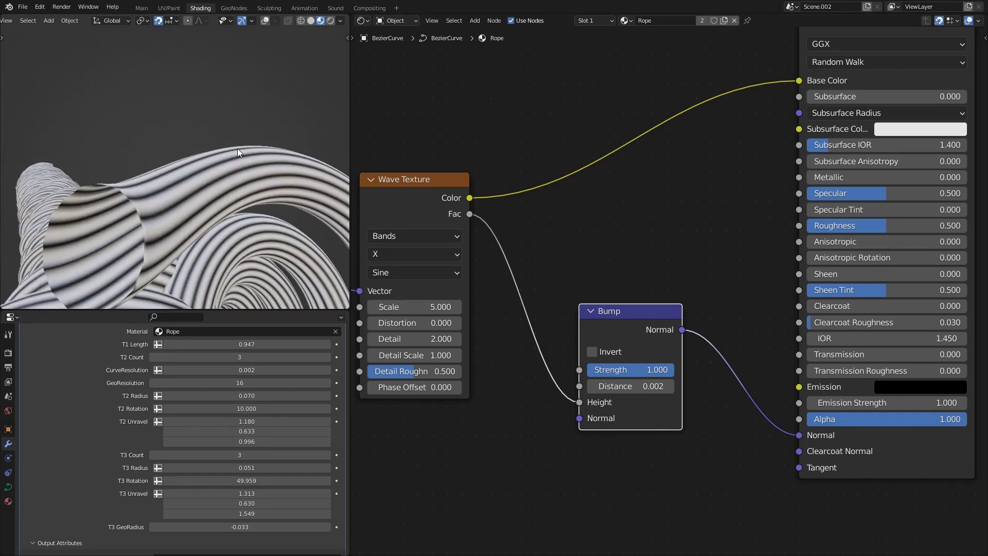
Disconnect the Wave Texture's Color from the Principled BSDF's Base Color and set the Base Color to blue
middle_drag(461, 185, 511, 271)
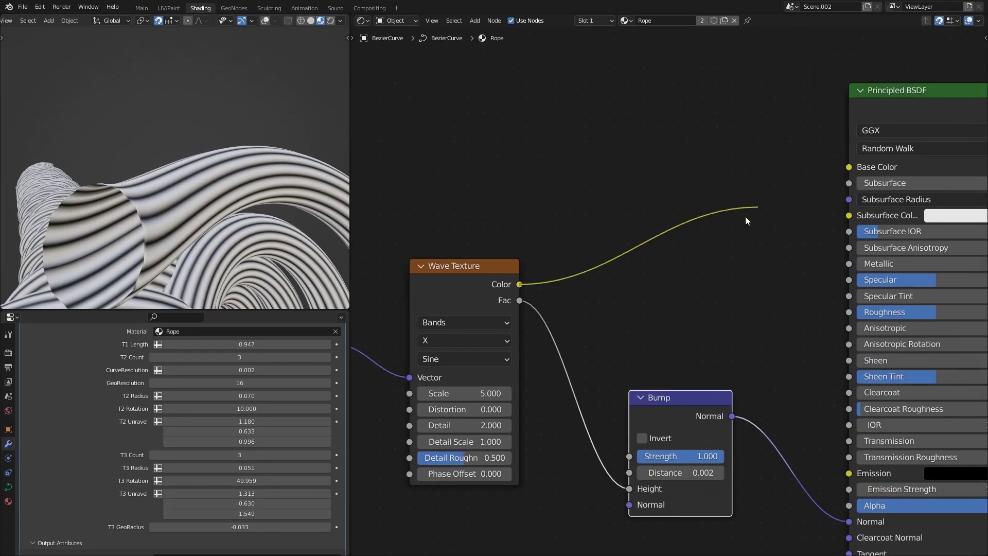
drag(744, 216, 720, 221)
click(650, 221)
middle_drag(919, 175, 825, 185)
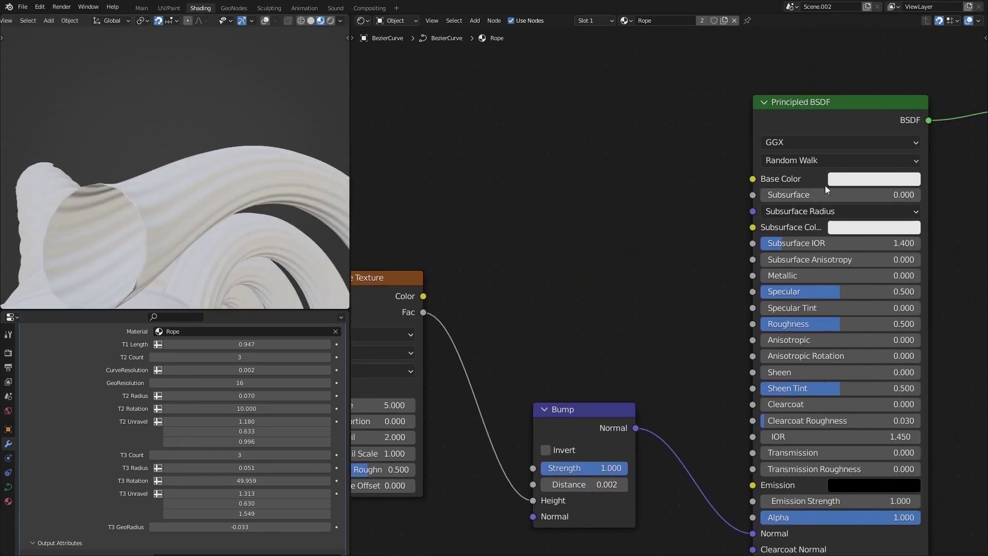
click(833, 179)
drag(859, 238, 872, 230)
Add a Mix colour node with the Wave Texture's Fac as its factor and link its Color to the Base Color
key(shift+a)
text(s)
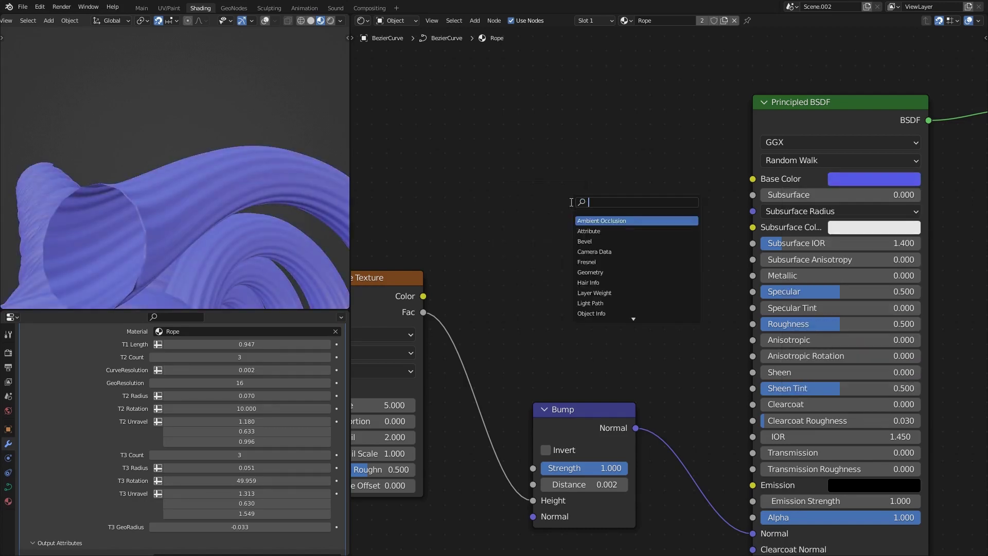
text(mix)
click(597, 222)
click(560, 206)
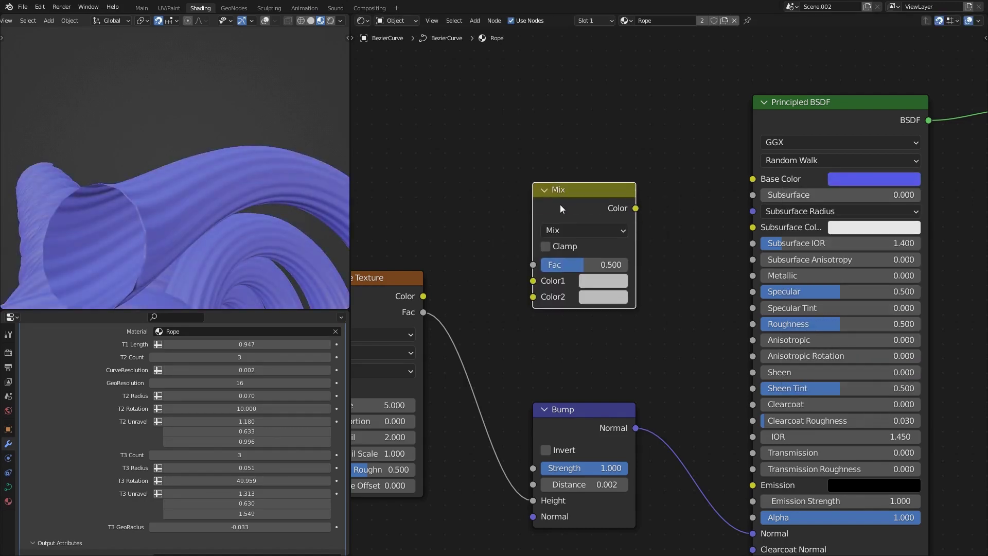
middle_drag(451, 283, 485, 301)
drag(457, 331, 566, 283)
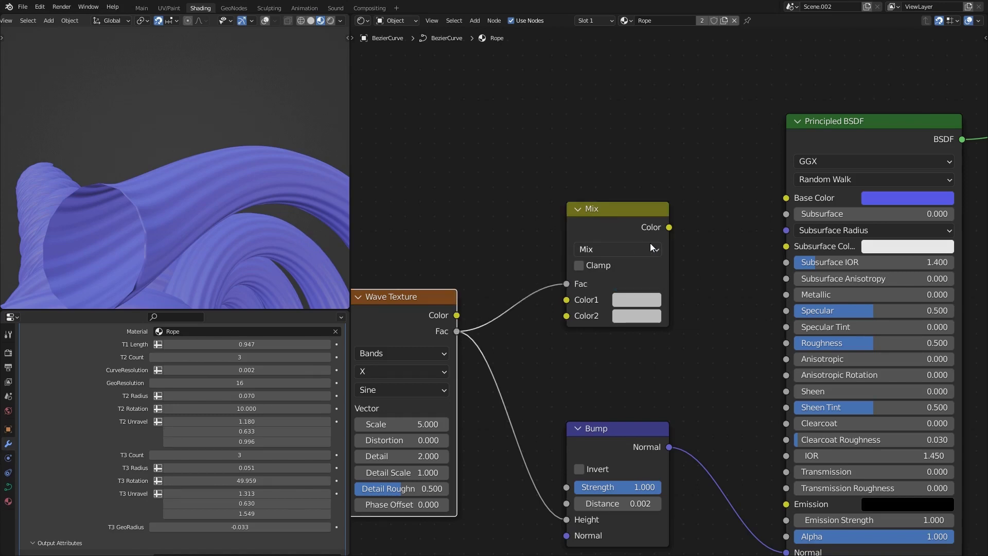
drag(668, 227, 786, 198)
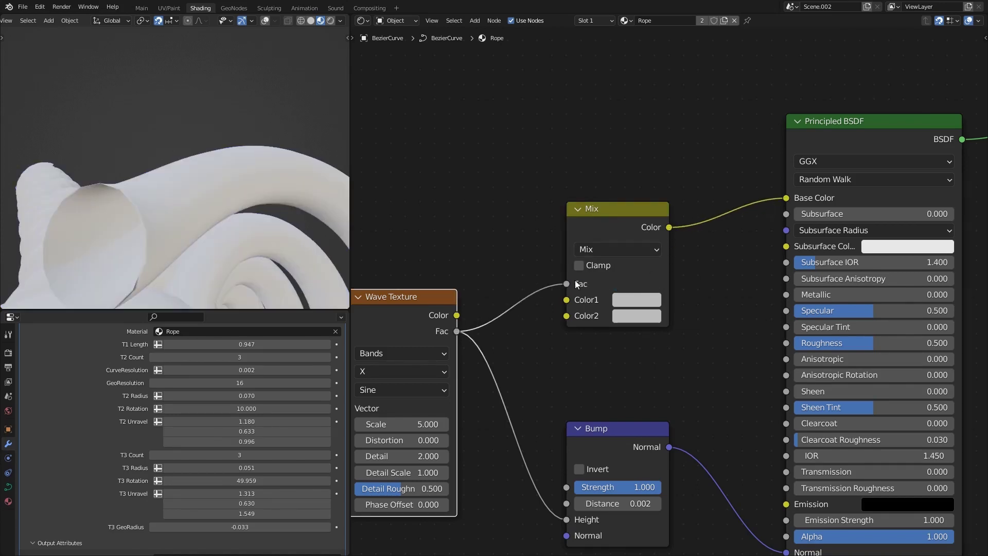
Set the Mix node's blending mode to Multiply
click(609, 247)
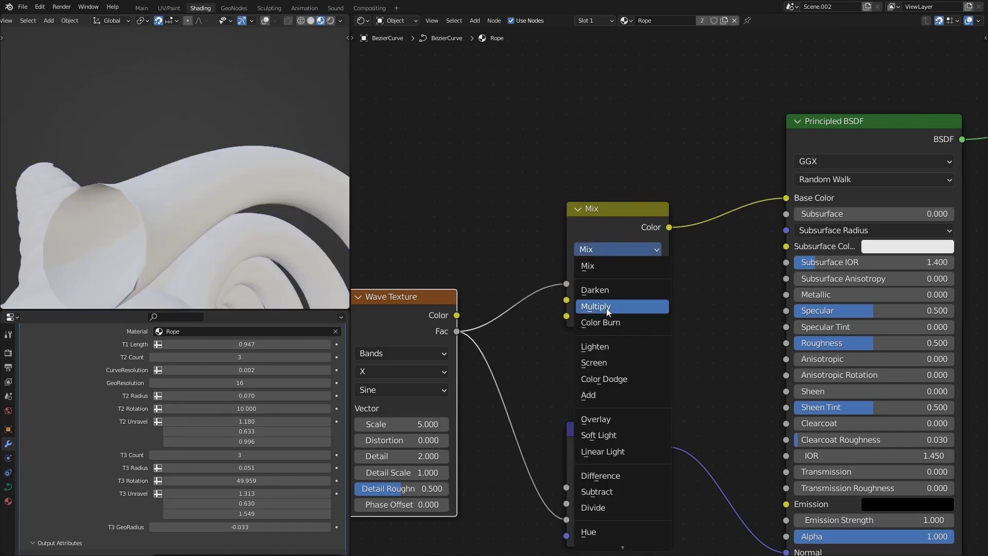
key(Return)
middle_drag(480, 329, 540, 319)
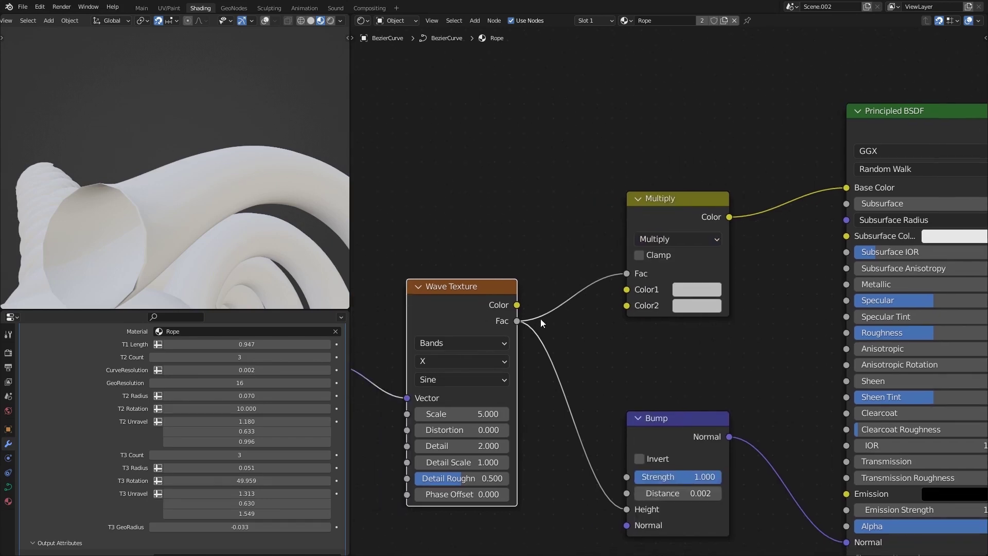
Set the colour-mixing node's Color1 to black and Color2 to saturated blue
click(680, 290)
drag(799, 107, 799, 186)
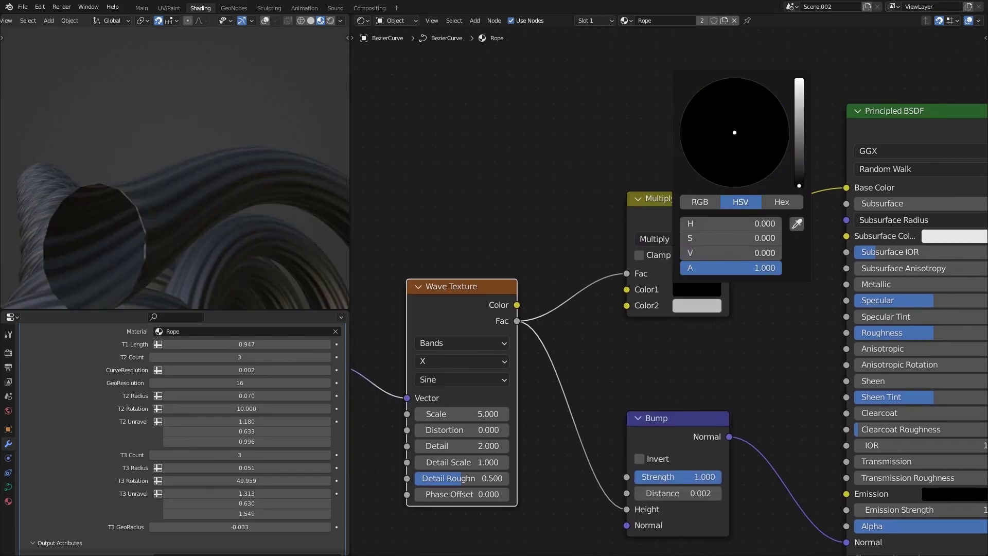
click(677, 307)
drag(770, 151, 800, 95)
drag(781, 132, 783, 123)
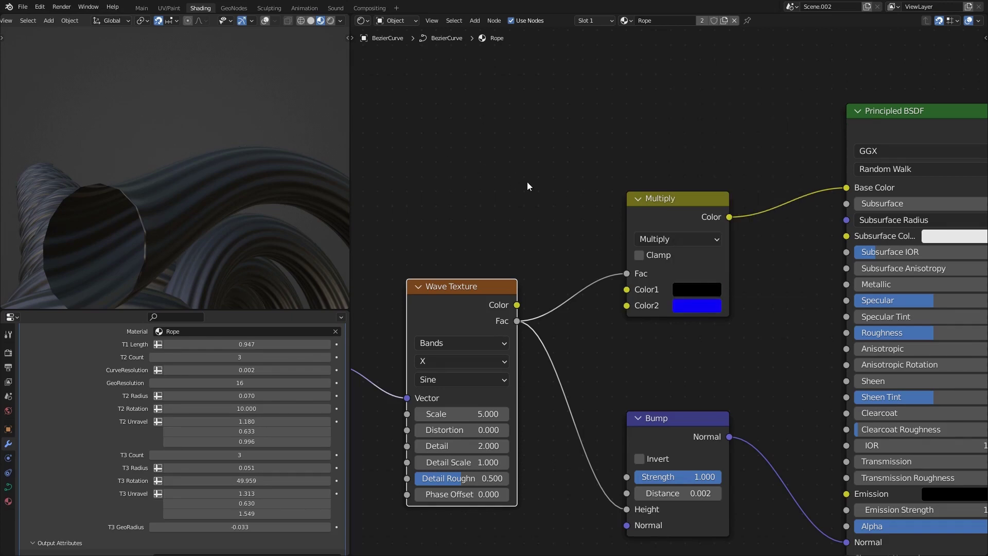
Change the colour-mixing node's blending mode from Multiply back to Mix
middle_drag(526, 209, 486, 211)
scroll(620, 205, down, 2)
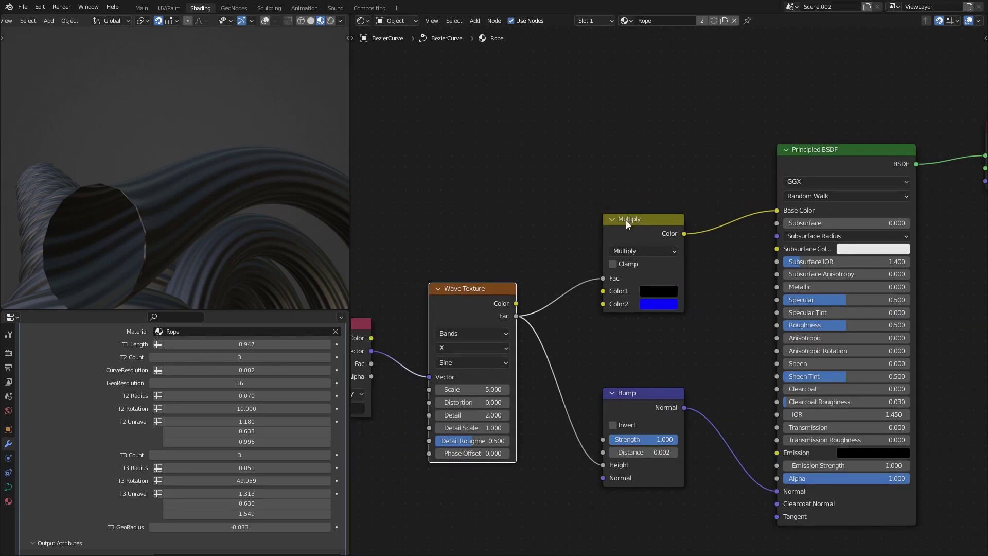
click(652, 292)
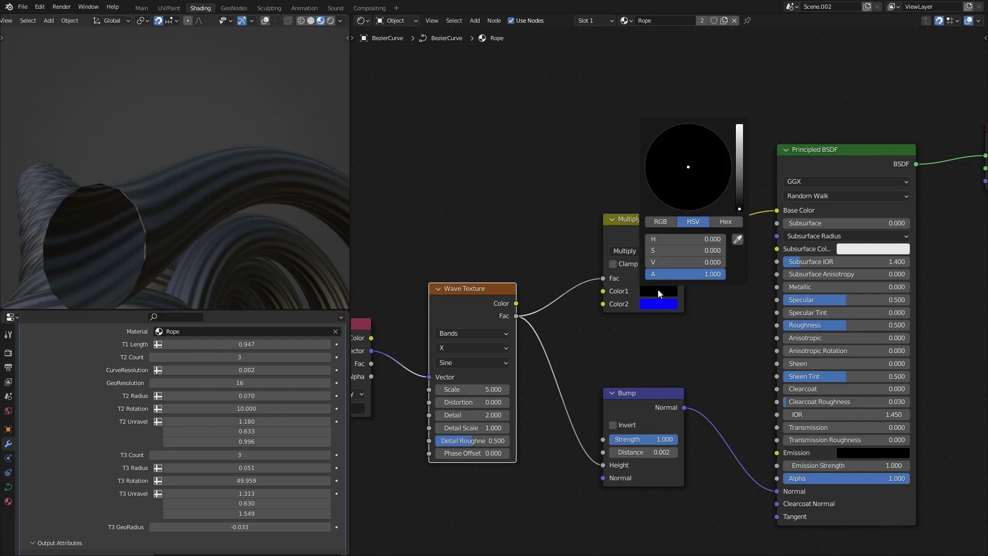
click(617, 252)
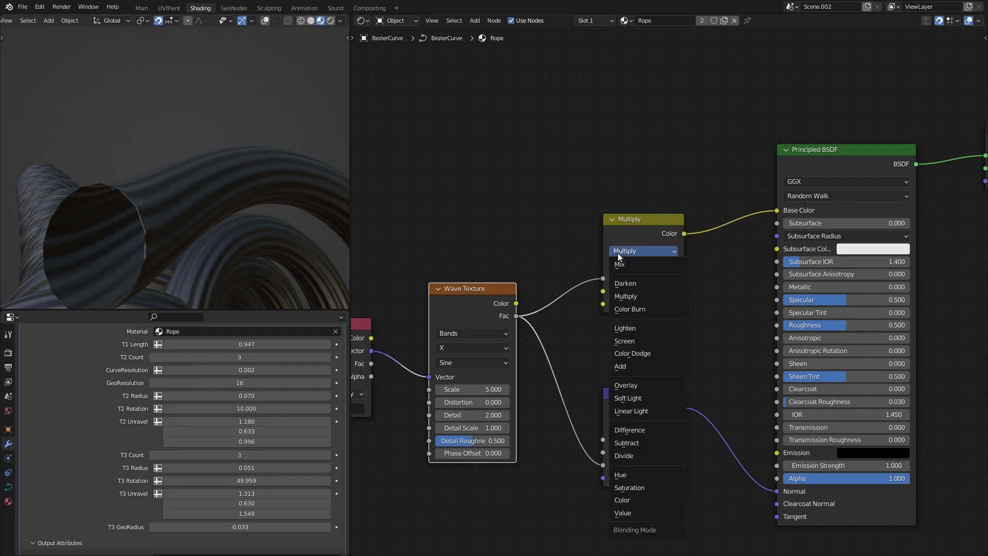
click(619, 253)
middle_drag(192, 185, 166, 128)
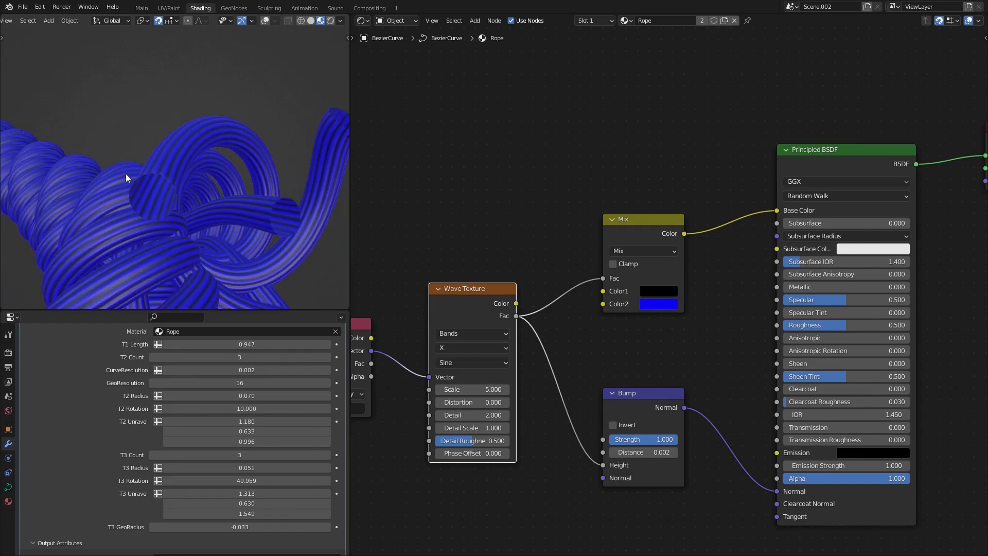
Move the Attribute node further back and insert a Mapping node between it and the Wave Texture
middle_drag(464, 267, 653, 211)
drag(520, 265, 390, 260)
middle_drag(440, 263, 514, 260)
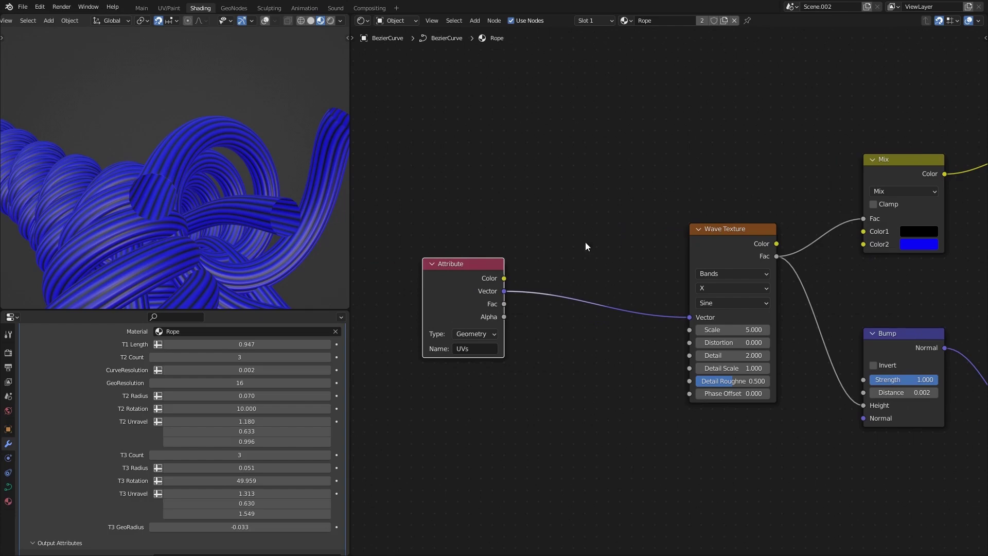
click(554, 233)
key(shift+a)
text(map)
click(572, 258)
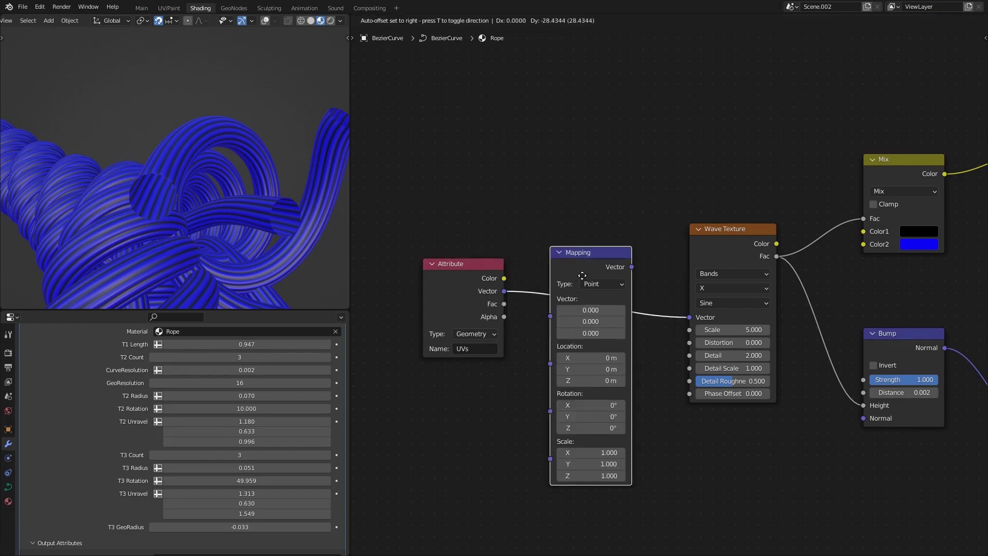
click(600, 318)
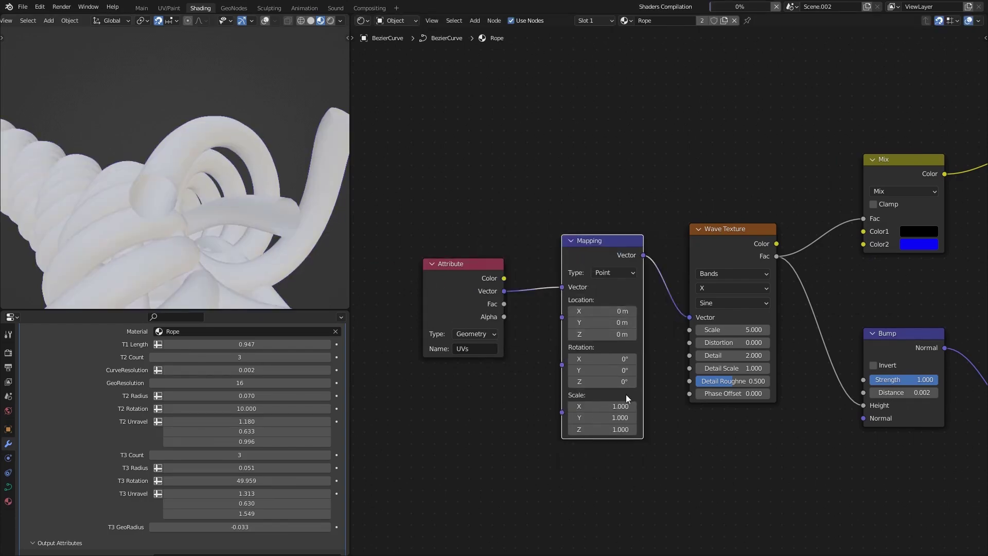
Set the Mapping node's Z rotation to about 77.9°, keeping X and Y rotation at 0°
scroll(627, 398, up, 1)
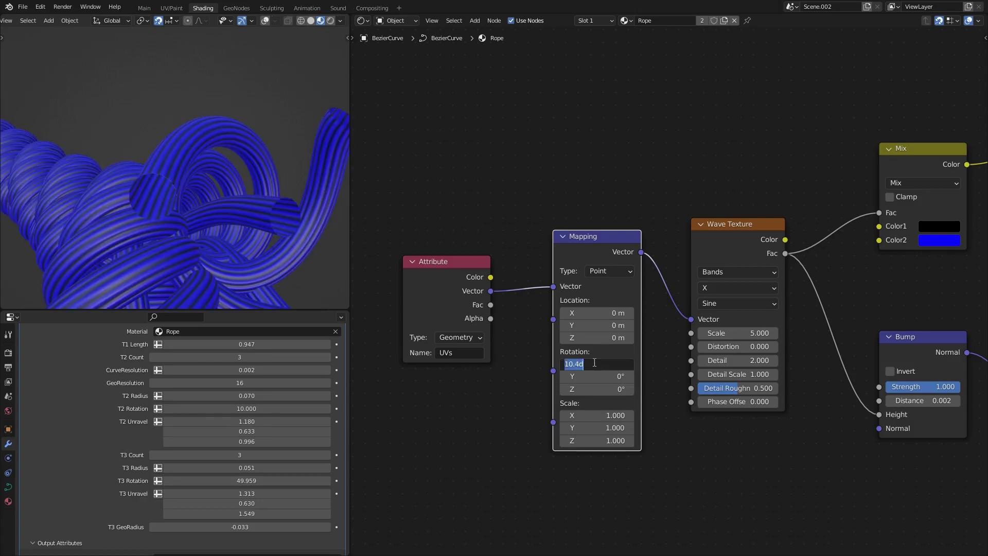
key(Escape)
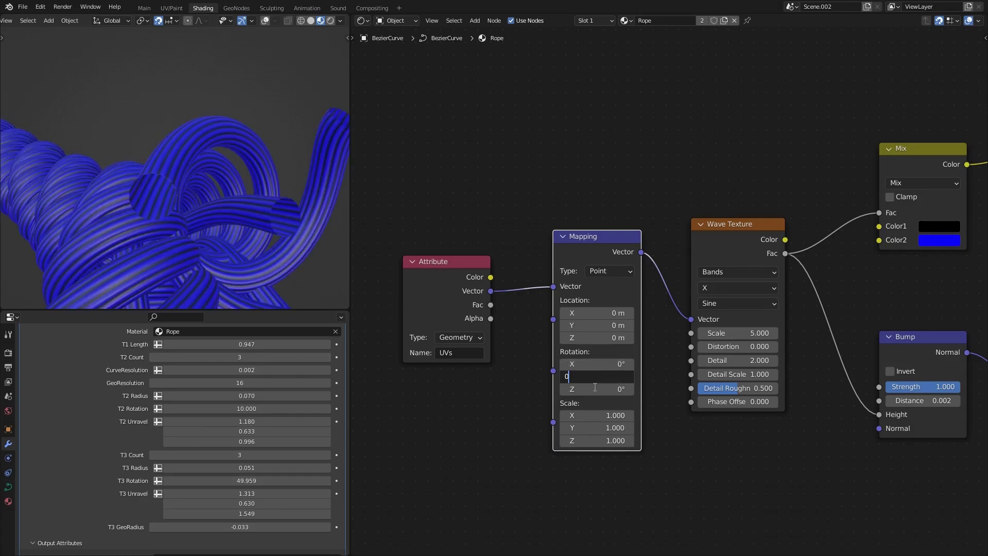
key(Return)
drag(594, 389, 638, 388)
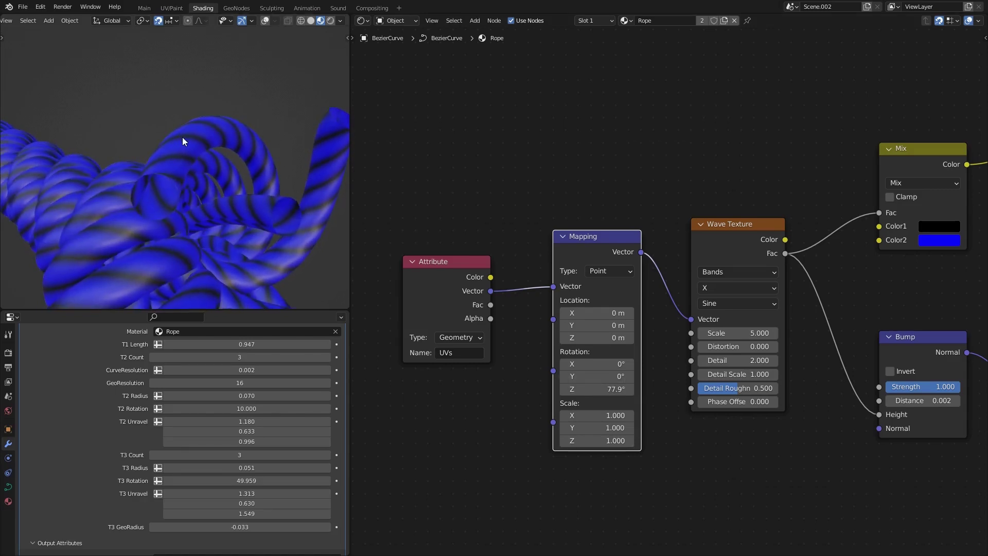
middle_drag(182, 137, 165, 183)
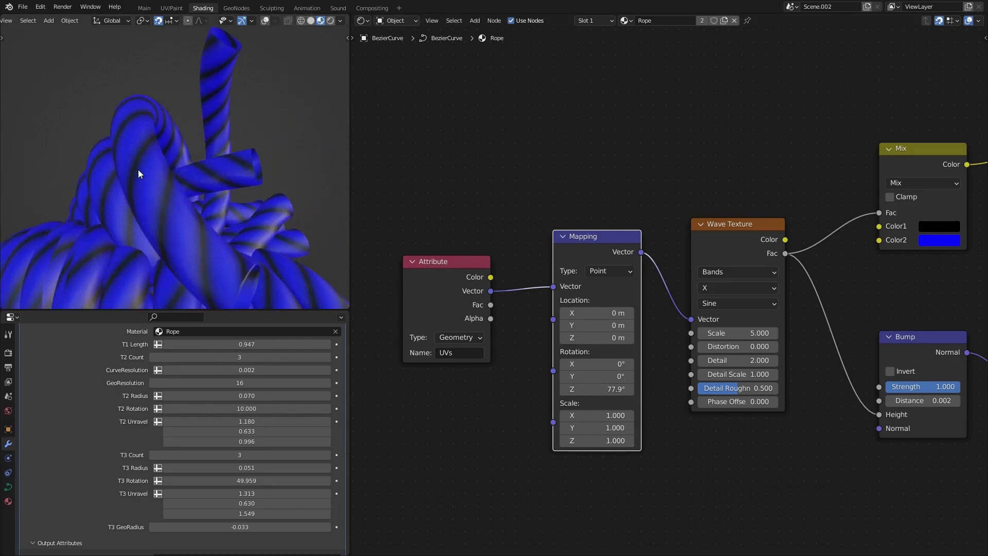
Set the Wave Texture's Scale to about 14.87
scroll(709, 214, up, 3)
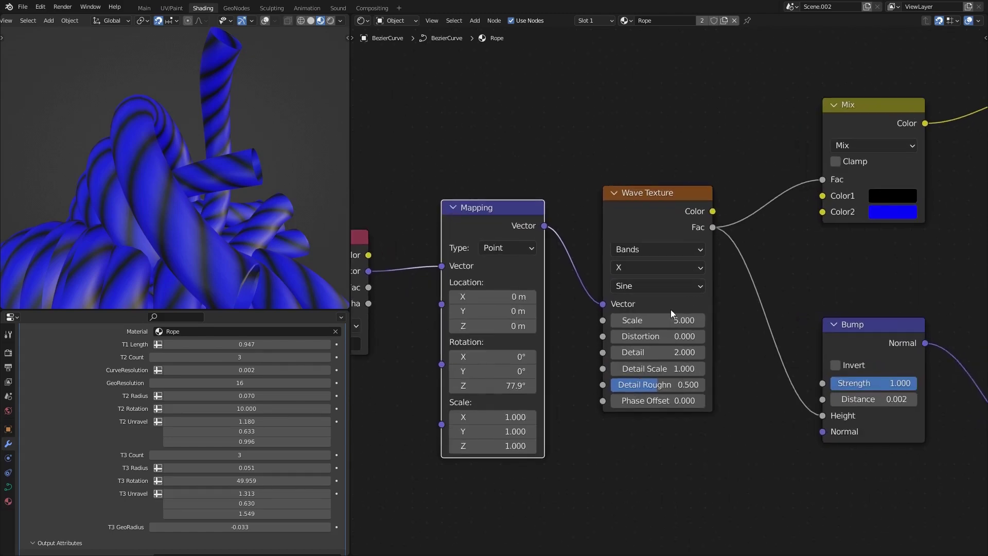
drag(661, 322, 796, 323)
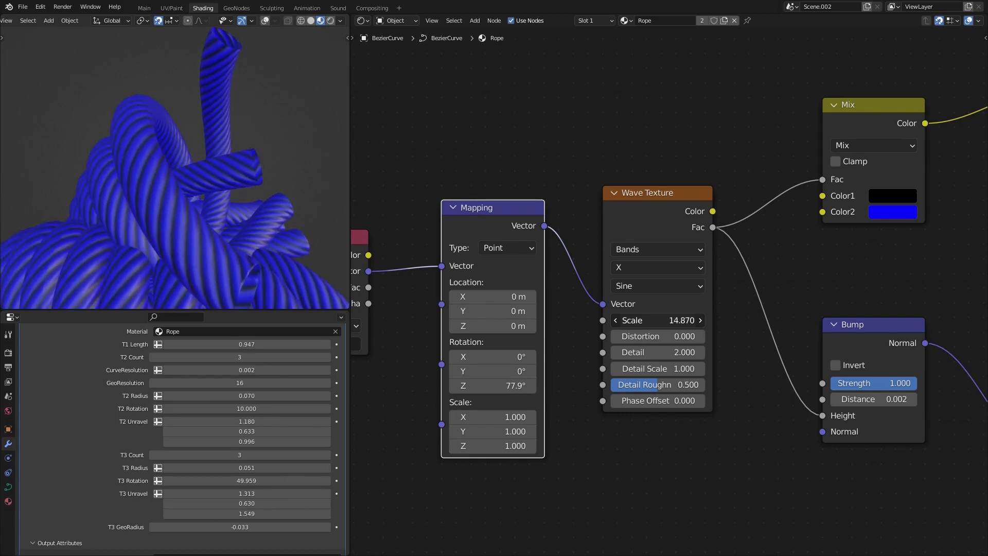
Change the Mix node's Color2 to a muted red with HSV of about 0.990, 0.775 and 0.209
scroll(190, 189, down, 3)
middle_drag(190, 190, 153, 136)
scroll(158, 150, up, 3)
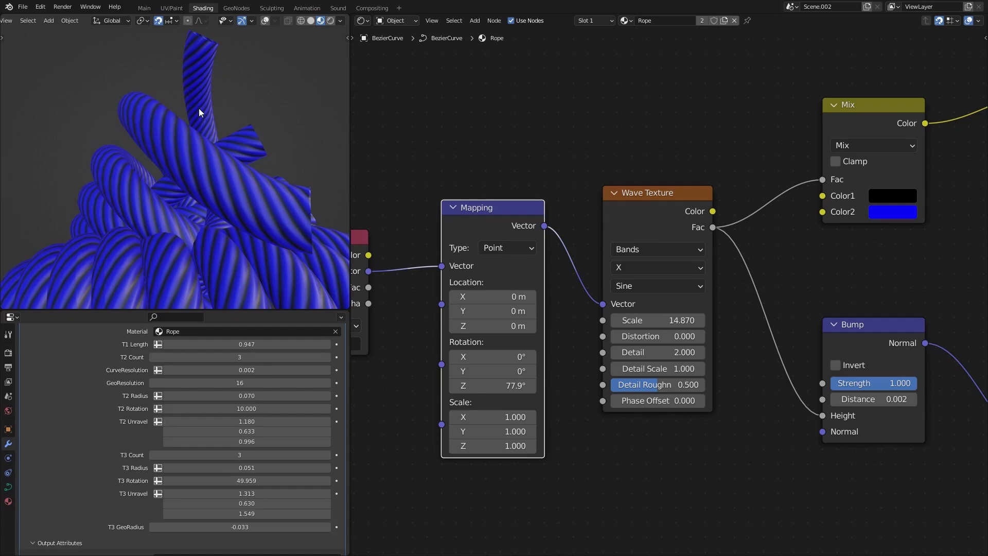
scroll(187, 171, down, 3)
middle_drag(186, 167, 173, 132)
scroll(146, 148, up, 3)
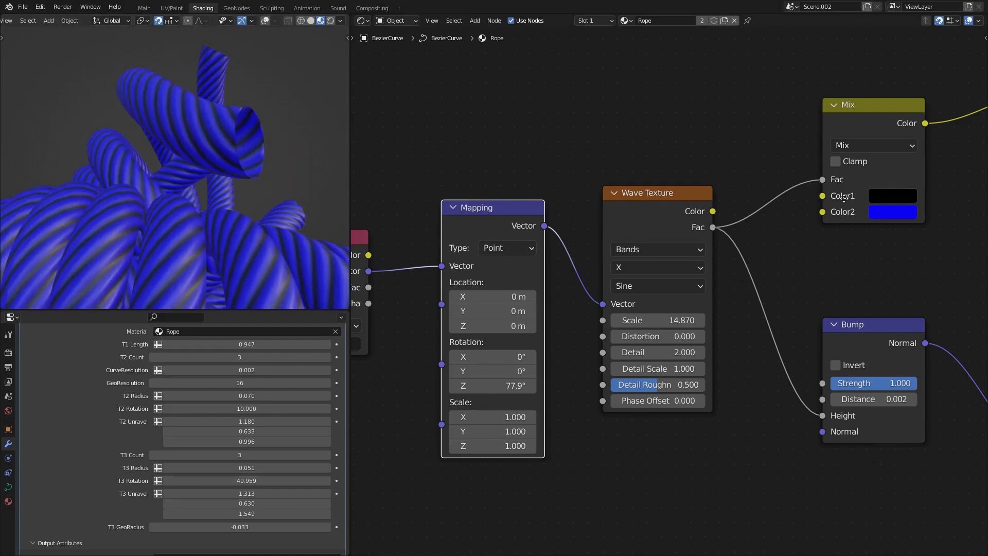
middle_drag(844, 198, 617, 260)
click(668, 272)
mouse_move(749, 138)
mouse_down()
mouse_move(699, 141)
mouse_move(706, 148)
mouse_up()
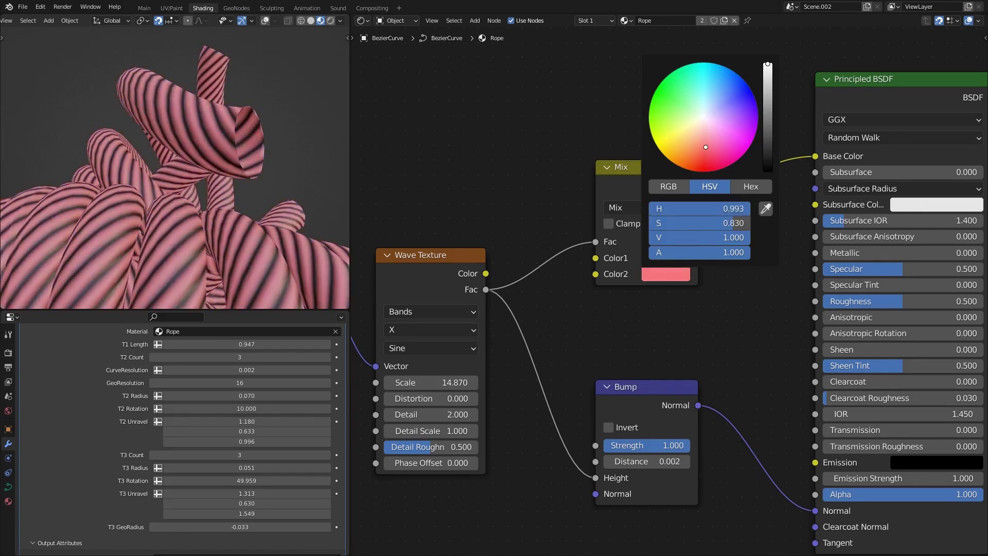
drag(768, 97, 767, 118)
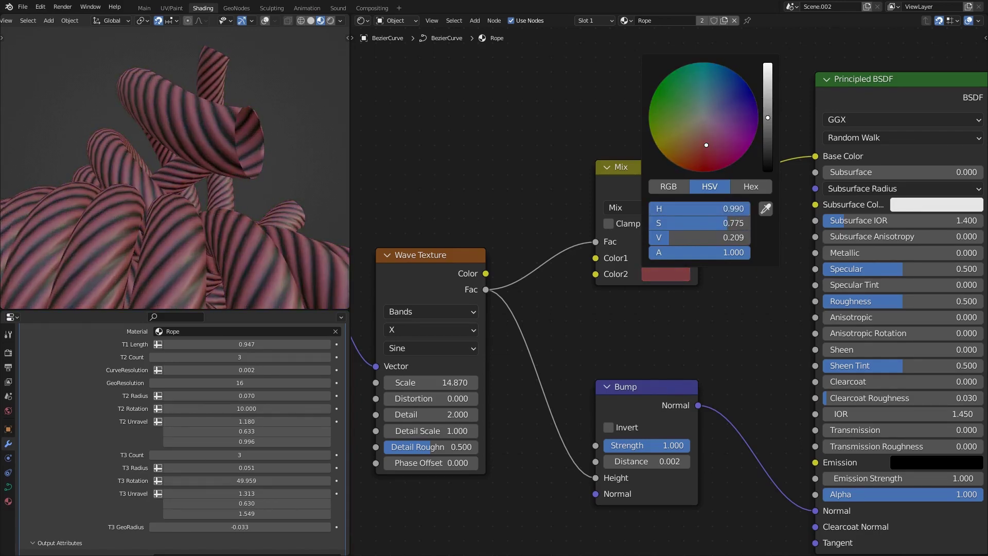
Move the Attribute, Mapping and Wave Texture nodes together further away from the Mix and Bump nodes
scroll(186, 166, down, 3)
mouse_move(185, 167)
middle_down()
mouse_move(193, 102)
mouse_move(184, 141)
mouse_move(209, 177)
mouse_move(186, 172)
middle_up()
scroll(209, 176, up, 2)
scroll(483, 251, down, 3)
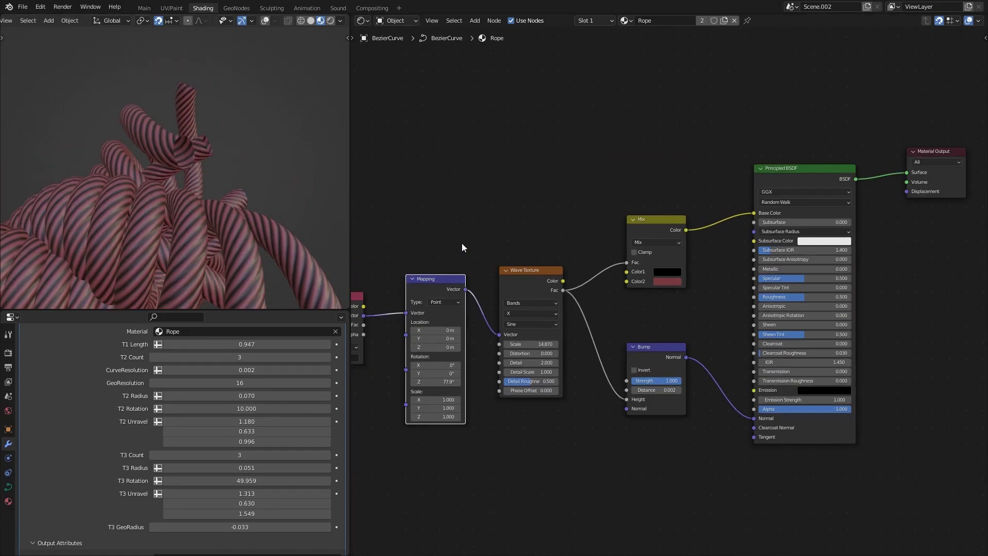
middle_drag(461, 243, 607, 218)
drag(450, 191, 674, 411)
key(g)
click(657, 408)
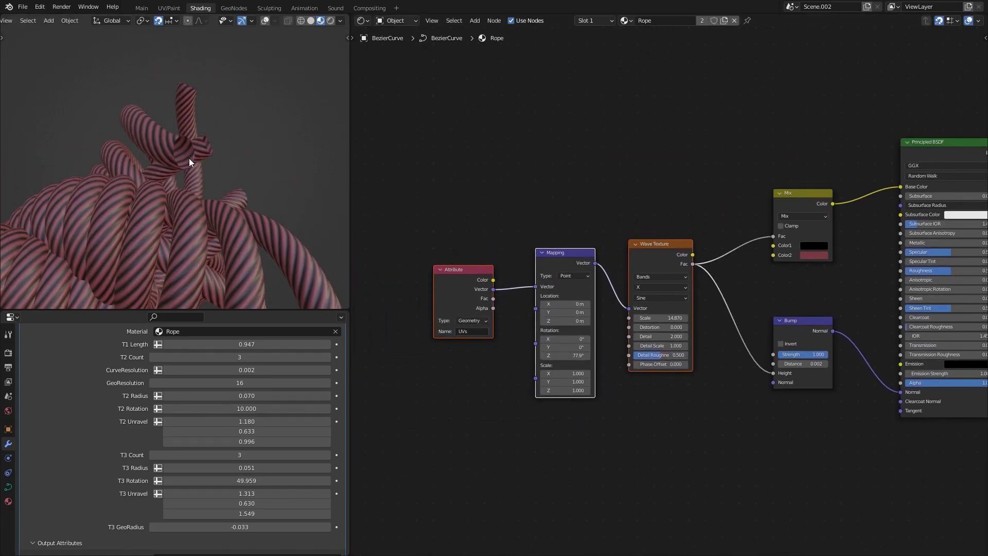
Lighten the Mix node's Color1 from pure black to a very dark grey
scroll(767, 237, up, 4)
ctrl+scroll(675, 310, right, 4)
click(713, 297)
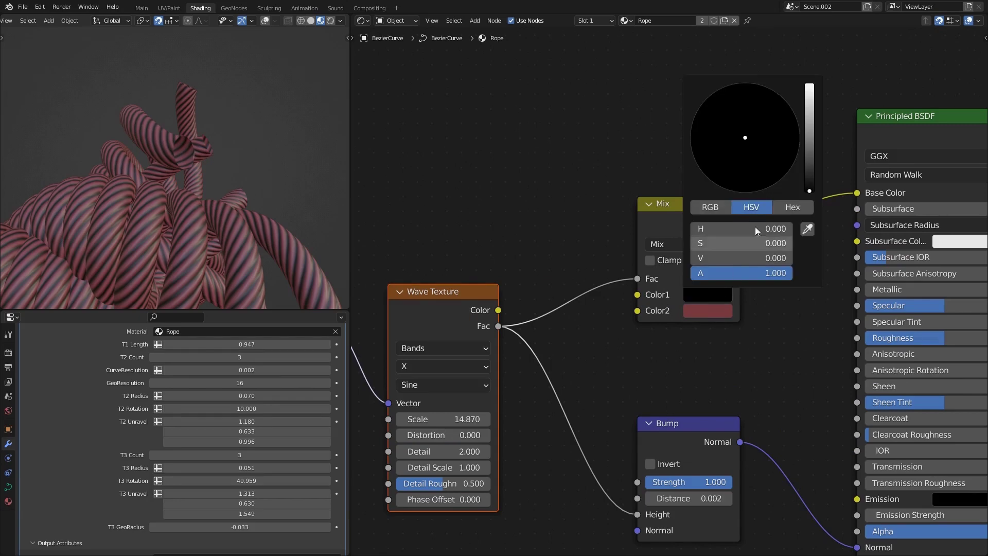
mouse_move(809, 191)
mouse_down()
mouse_move(809, 168)
mouse_move(809, 180)
mouse_up()
Move the texture-side nodes further back to free up space between the Wave Texture and the Mix node
middle_drag(233, 150, 196, 164)
scroll(167, 145, up, 5)
scroll(166, 144, down, 3)
middle_drag(504, 232, 628, 195)
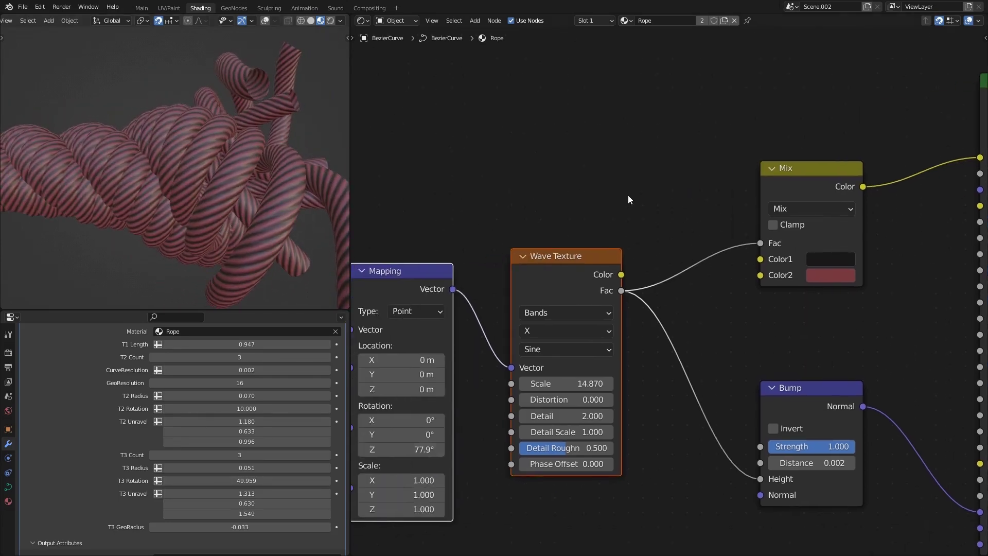
scroll(628, 195, down, 6)
drag(601, 198, 377, 409)
key(g)
click(484, 218)
Insert a ColorRamp node on the link between the Wave Texture's Fac output and the Mix node's Fac input
click(557, 215)
key(shift+a)
text(s)
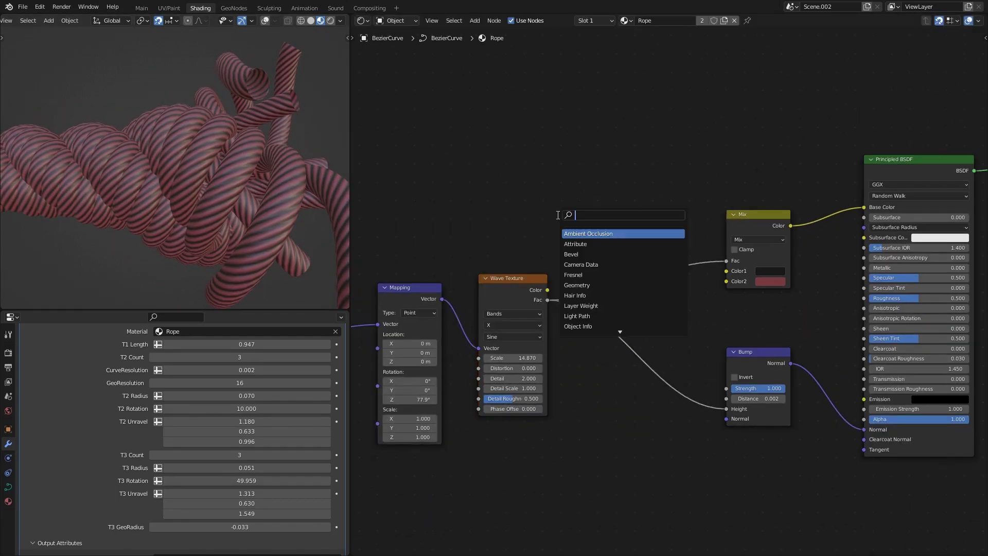
text(color)
click(587, 232)
click(622, 239)
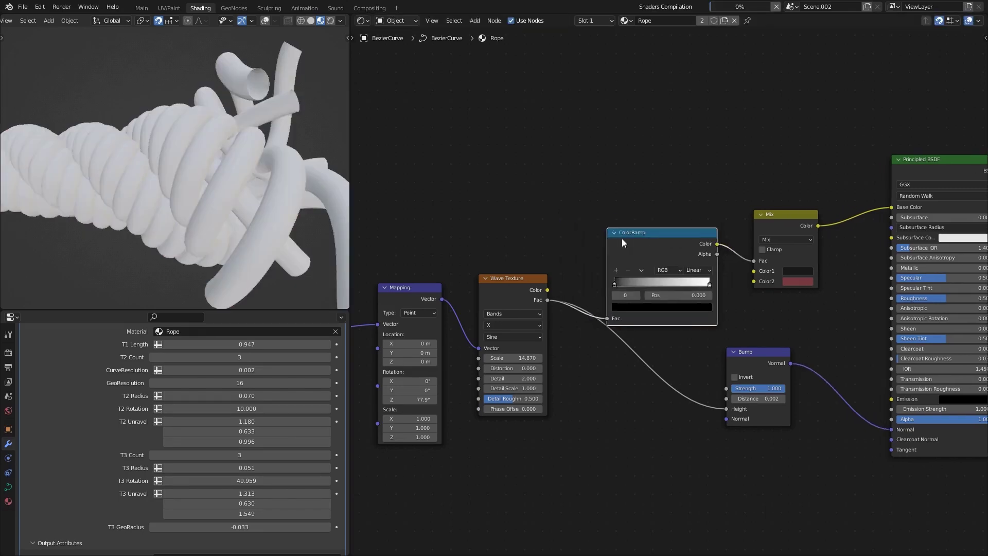
scroll(652, 279, up, 4)
key(g)
click(650, 241)
Move the ColorRamp's white stop to a position of about 0.464, keeping the black stop at 0
scroll(649, 241, up, 1)
middle_drag(616, 216, 621, 273)
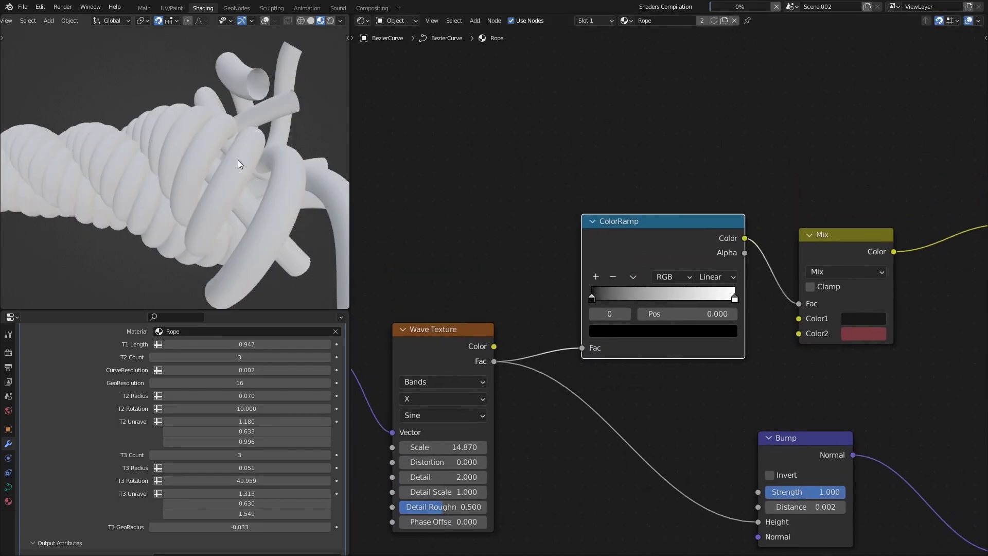
scroll(229, 163, up, 2)
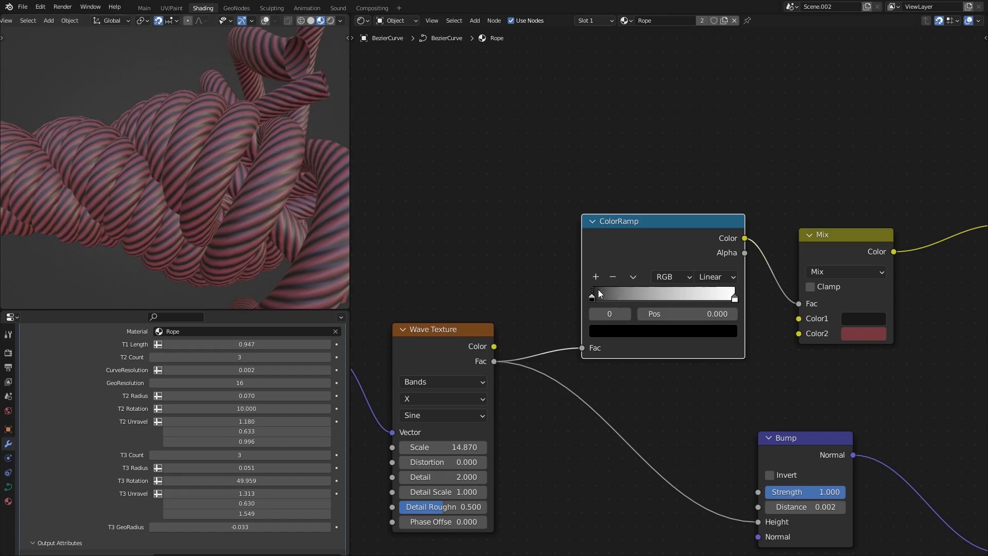
drag(609, 294, 576, 294)
drag(729, 293, 637, 301)
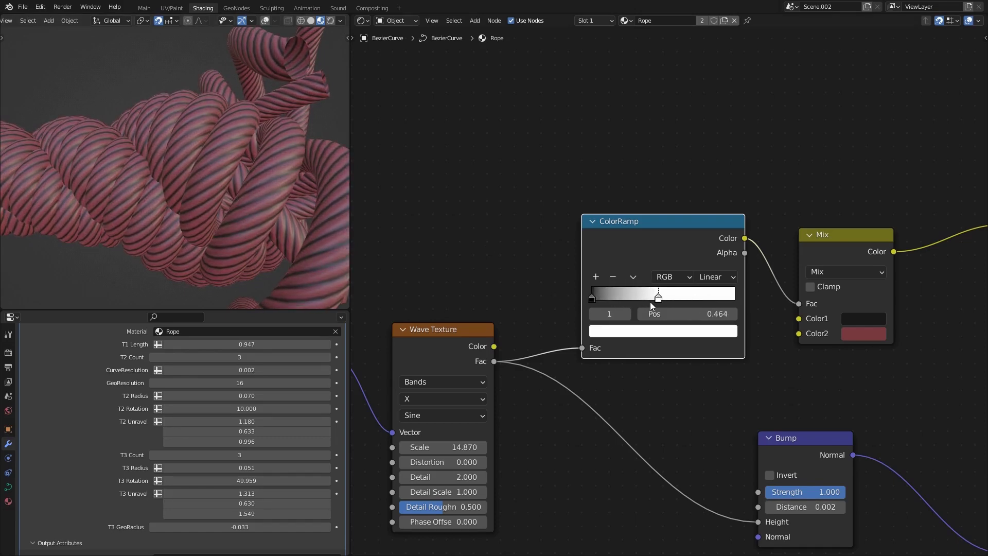
Darken the Mix node's Color1 to a near-black grey and save the file
click(859, 323)
mouse_move(874, 205)
mouse_down()
mouse_move(874, 196)
mouse_move(875, 220)
mouse_up()
scroll(289, 180, down, 3)
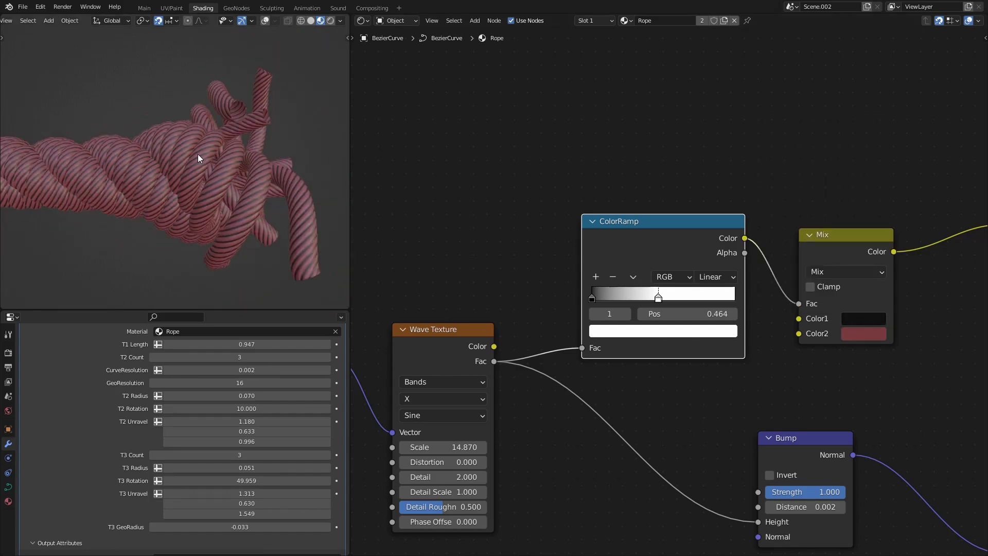
scroll(198, 156, down, 3)
key(ctrl+s)
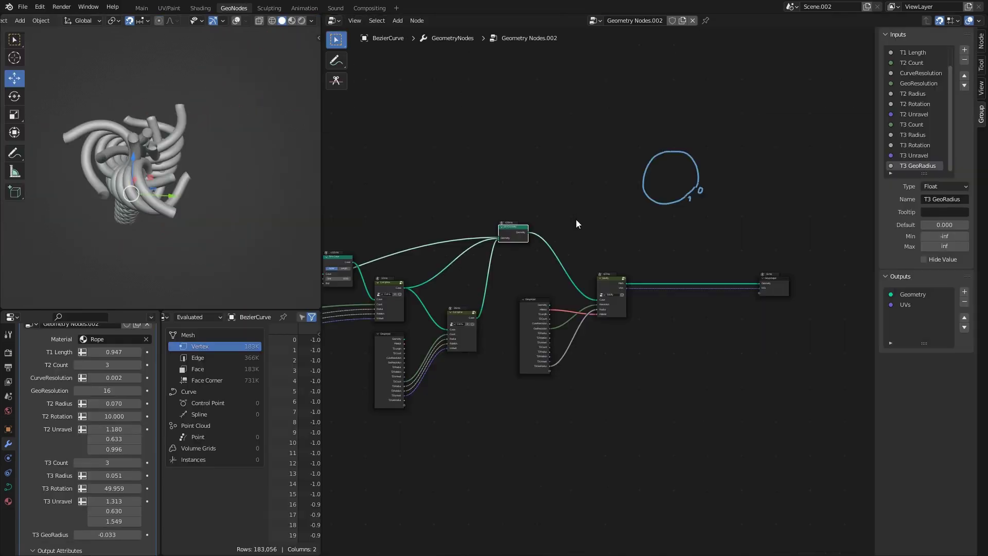
Switch to the GeoNodes workspace and activate the box selection tool in the node editor
middle_drag(576, 219, 514, 233)
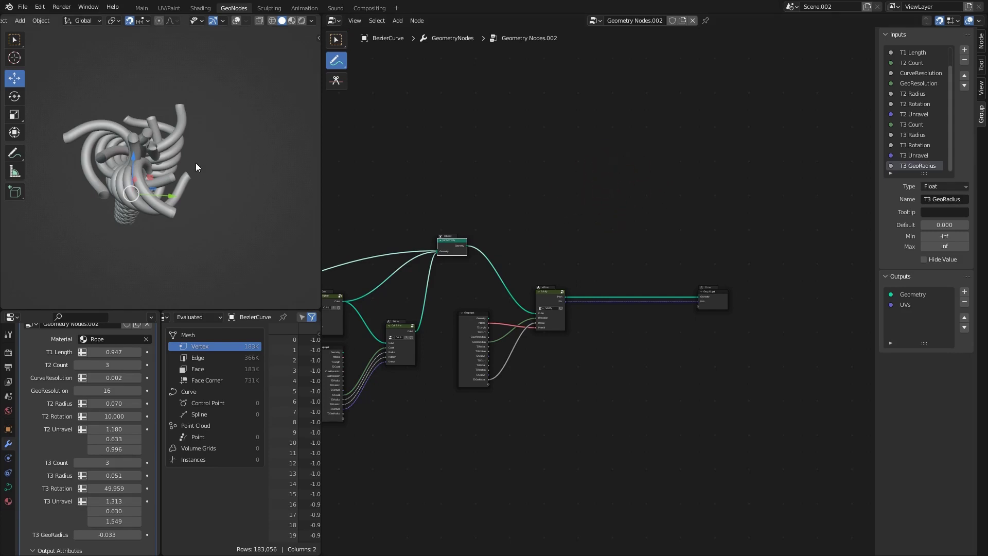
mouse_move(196, 166)
middle_down()
mouse_move(122, 149)
mouse_move(179, 160)
middle_up()
middle_drag(589, 257, 528, 230)
key(ctrl+z)
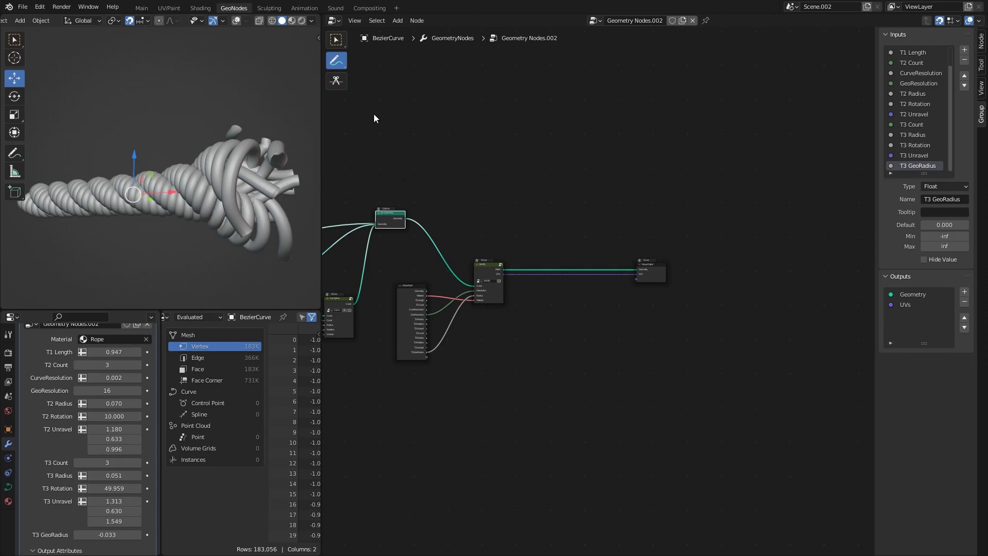
middle_drag(538, 304, 593, 288)
scroll(593, 288, up, 5)
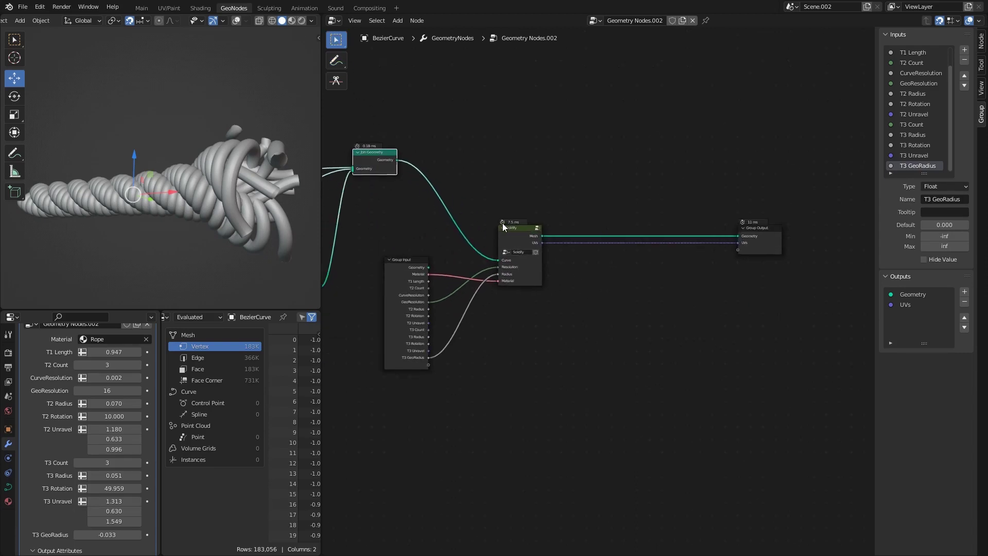
Move the Solidify node, the Group Output and the Group Input feeding Solidify further away from Join Geometry
drag(503, 228, 560, 215)
drag(390, 406, 757, 247)
key(g)
click(516, 200)
click(530, 206)
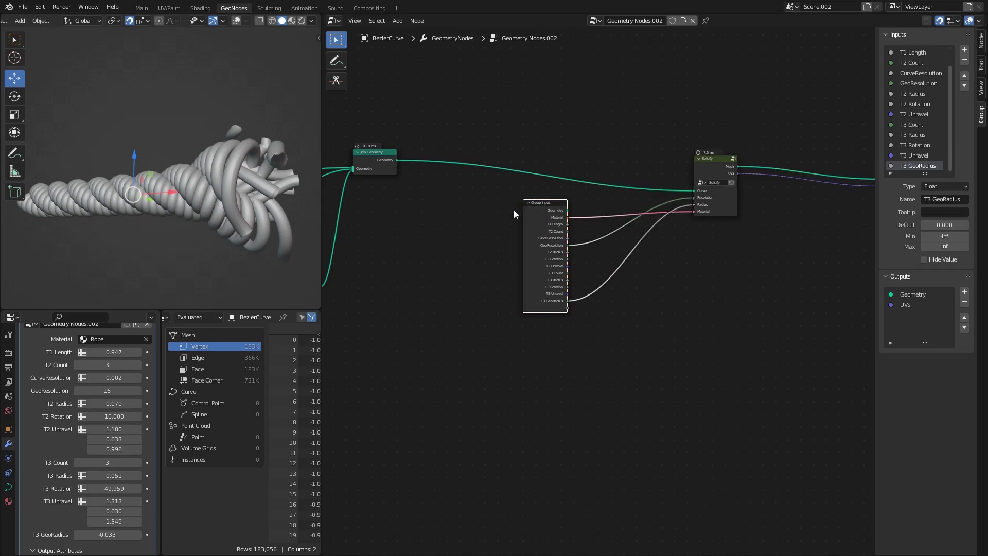
key(g)
click(590, 210)
Move the Join Geometry node closer to Solidify, leaving free space after the second Coil Spline node
middle_drag(446, 225, 625, 239)
click(542, 171)
drag(542, 171, 595, 171)
middle_drag(610, 187, 554, 201)
key(g)
click(564, 239)
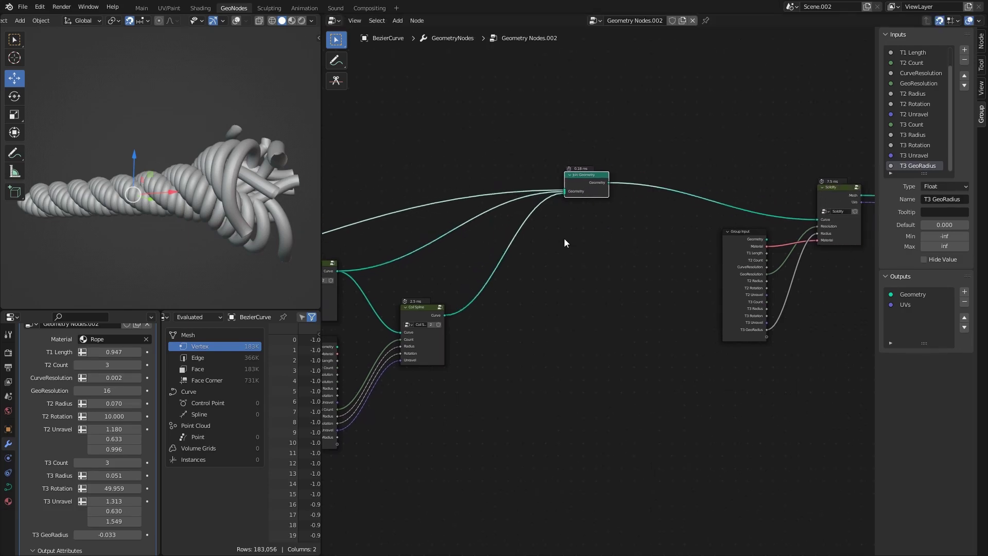
mouse_move(623, 262)
middle_down()
mouse_move(581, 268)
mouse_move(604, 261)
middle_up()
key(g)
click(675, 255)
scroll(589, 315, up, 3)
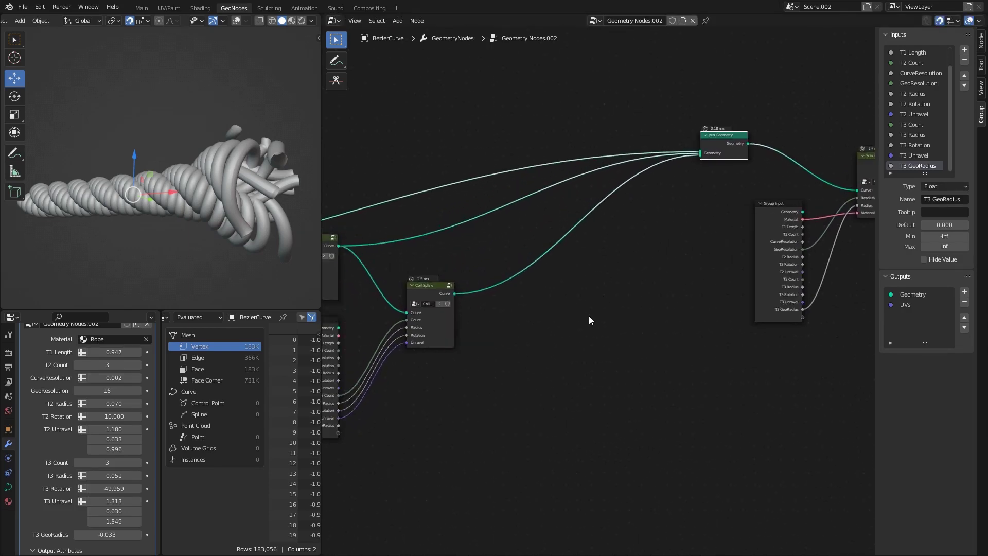
Move the second Coil Spline node and its Group Input lower, further from the first Coil Spline
middle_drag(549, 305, 665, 316)
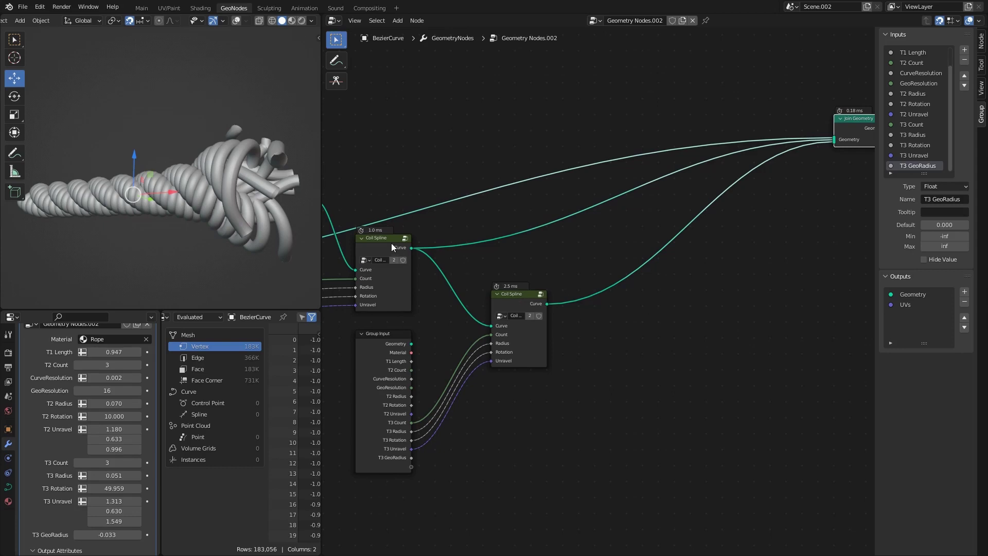
middle_drag(425, 233, 497, 205)
drag(416, 512, 592, 323)
key(g)
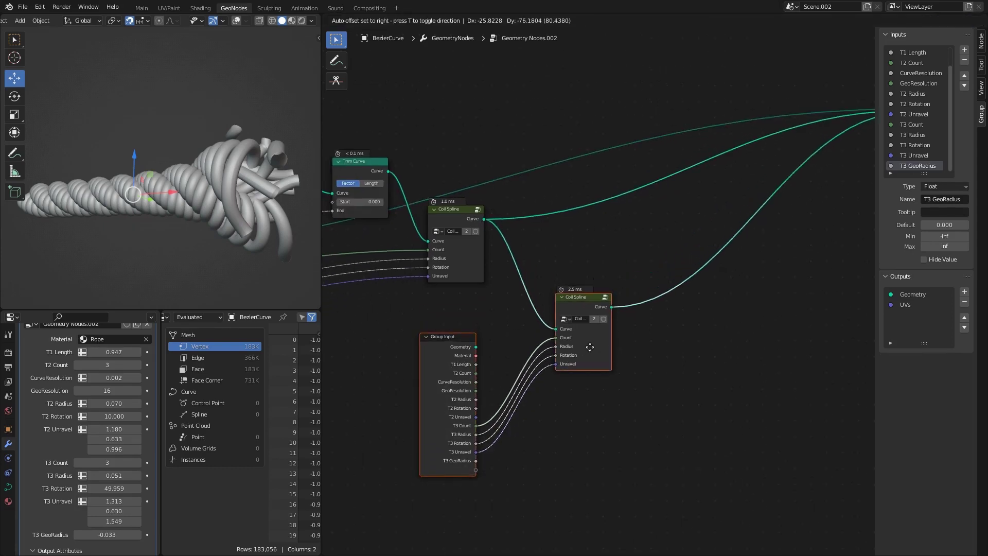
click(590, 347)
Add an Instance on Points node and connect the first Coil Spline's Curve output to its Points input
click(459, 209)
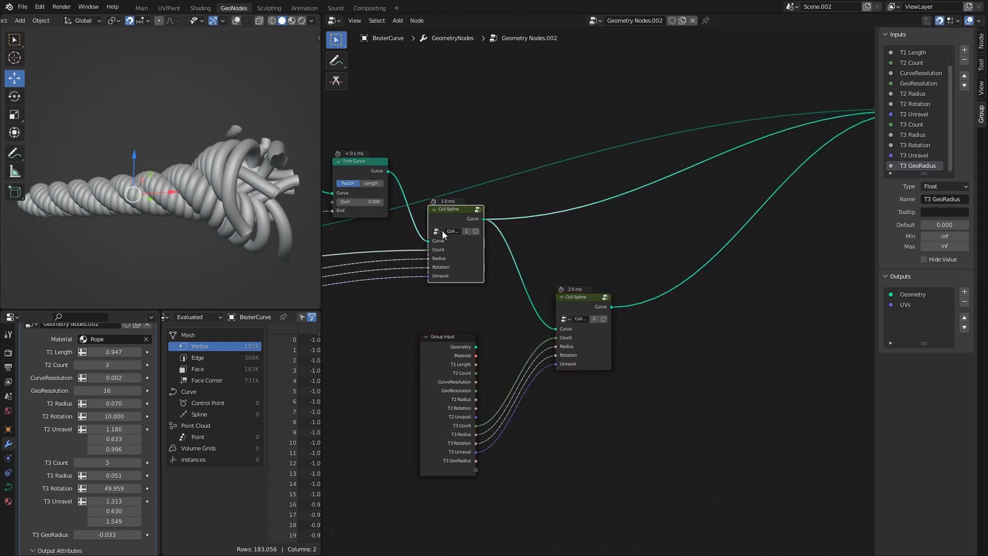
middle_drag(534, 274, 425, 278)
key(shift+a)
text(insta)
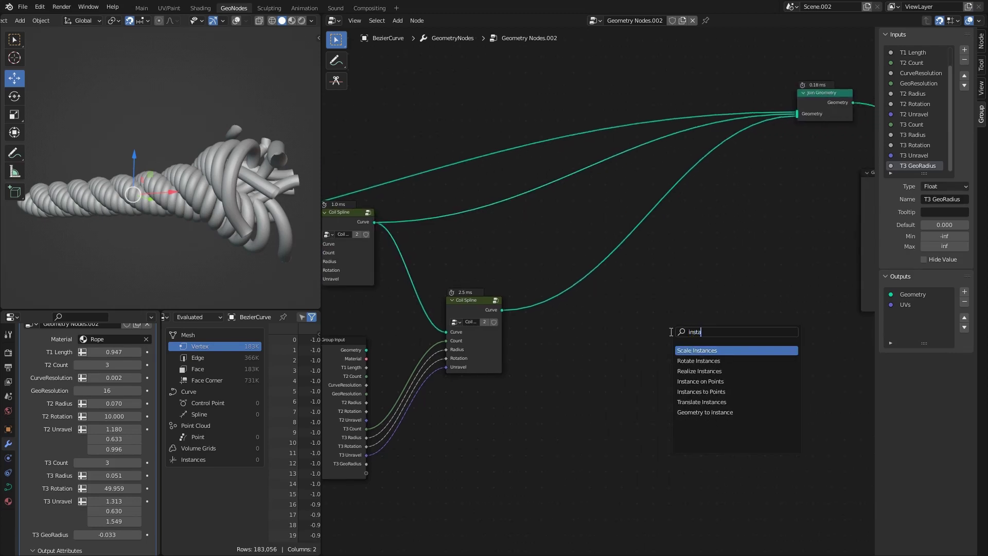
click(720, 381)
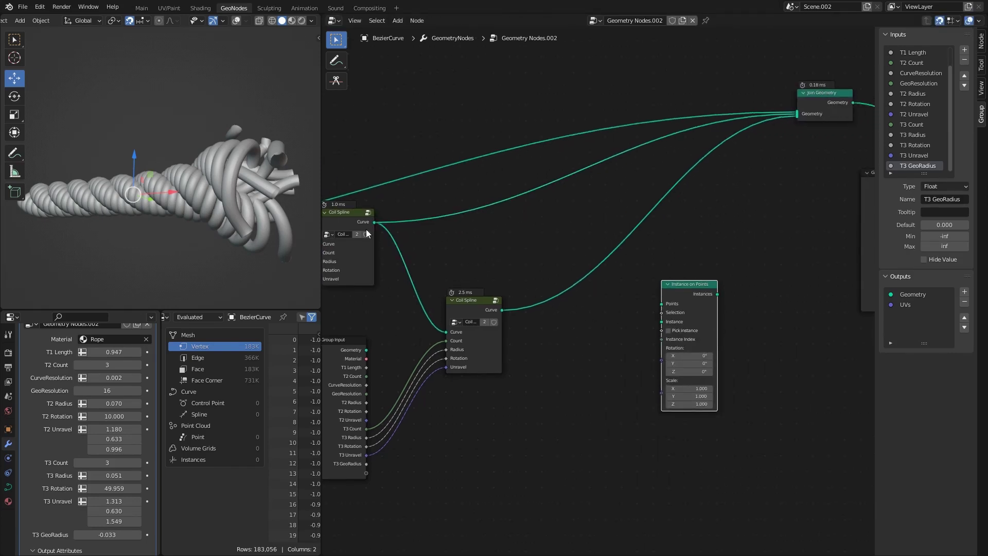
drag(374, 222, 643, 299)
middle_drag(688, 321, 525, 322)
drag(527, 283, 525, 299)
Add a Realize Instances node and connect the Instances output of Instance on Points to it
click(589, 327)
key(shift+a)
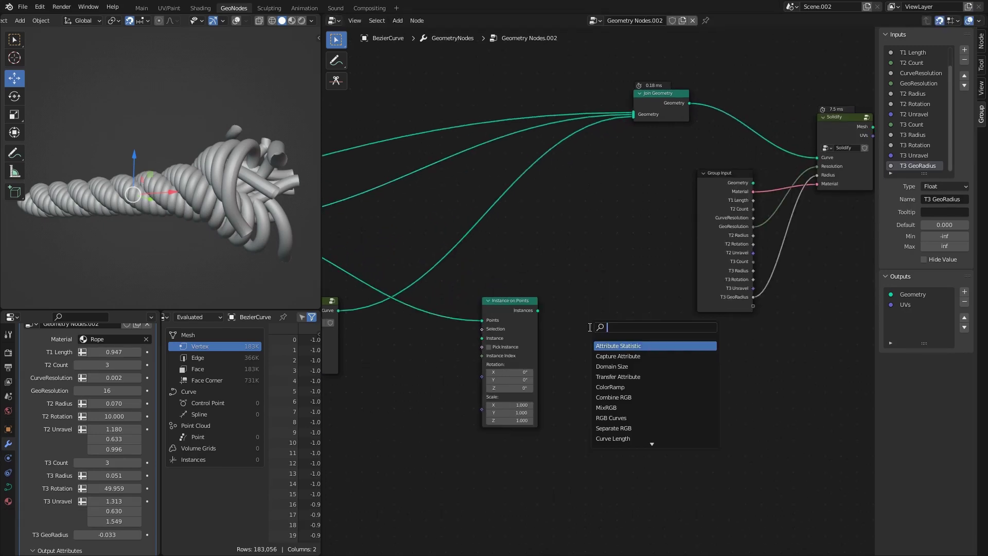
text(reali)
key(Return)
click(603, 329)
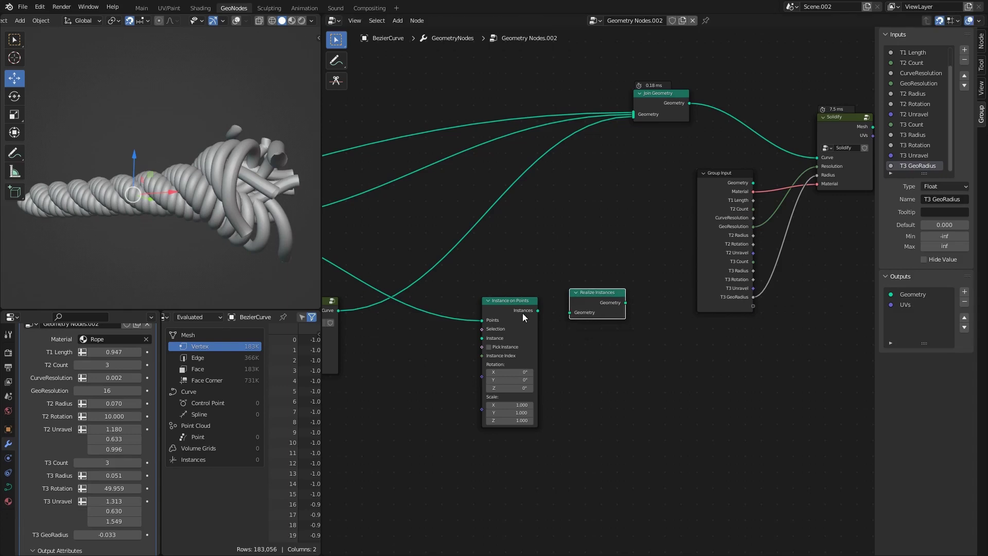
drag(537, 311, 570, 312)
middle_drag(566, 325, 574, 317)
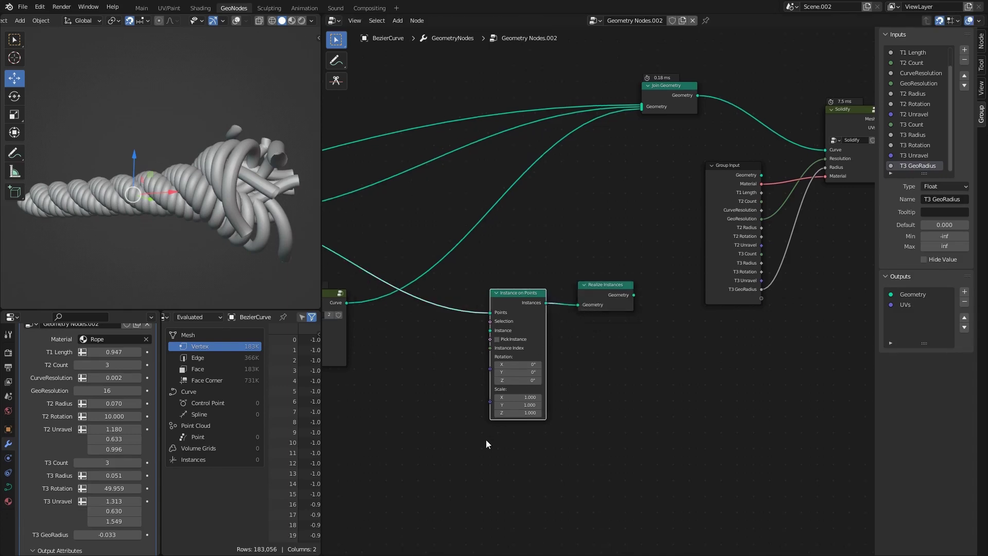
Group the Instance on Points and Realize Instances nodes and name the group Fibers
drag(486, 444, 612, 283)
key(ctrl+g)
key(Tab)
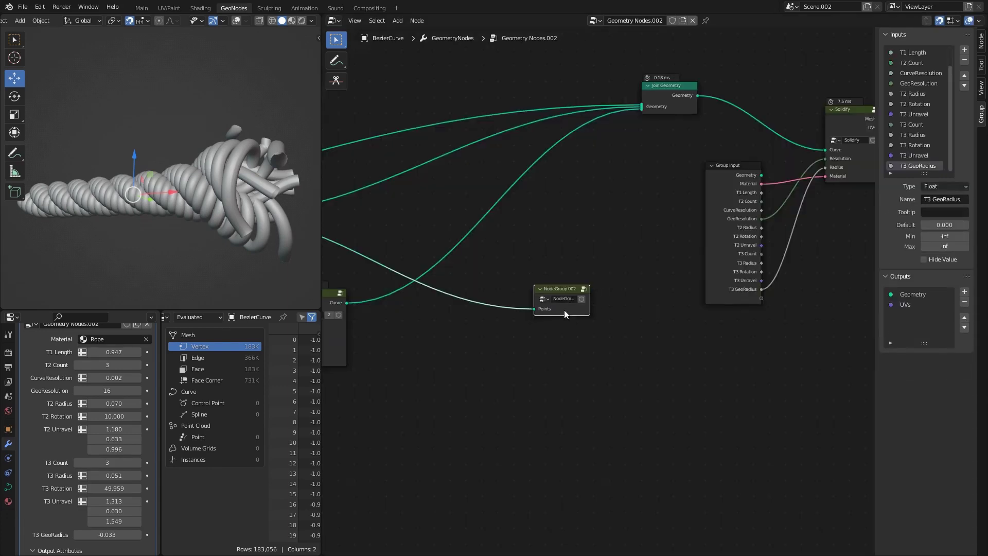
double_click(569, 298)
text(Fibers)
key(Return)
Open the Fibers group and spread the Group Input apart from the instancing nodes and the Group Output
key(Tab)
key(g)
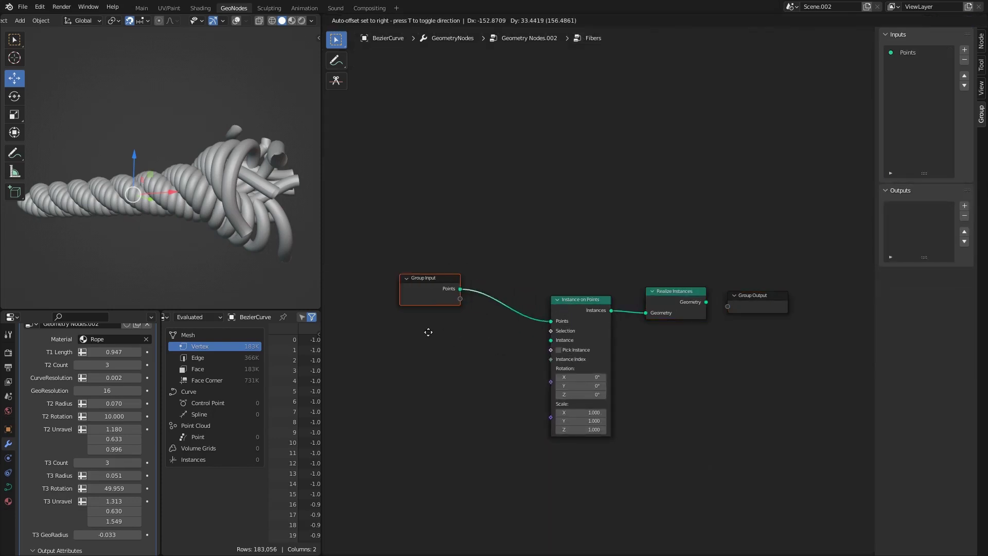
click(360, 297)
drag(538, 266, 811, 390)
key(g)
click(851, 367)
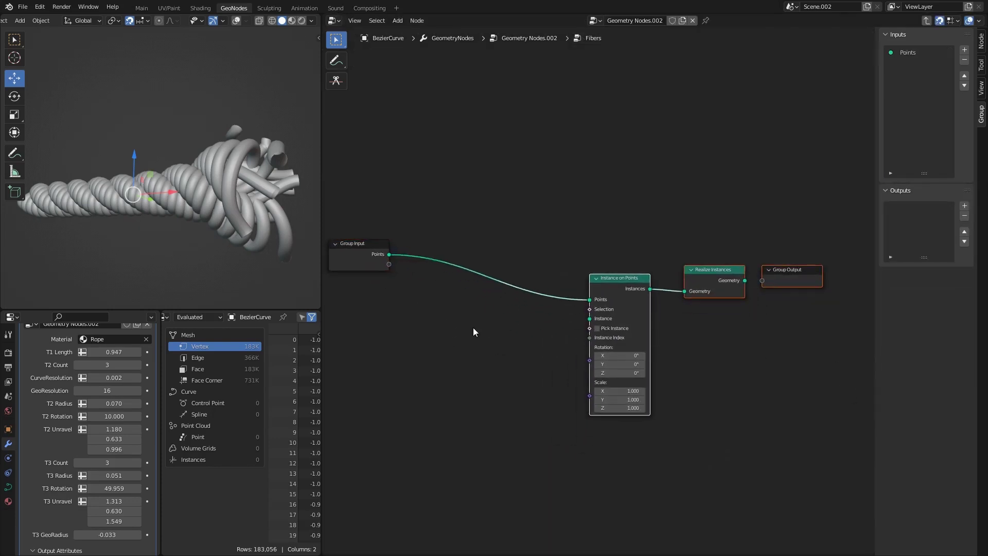
Add a Quadratic Bezier node and connect its Curve output to the Instance input of Instance on Points
middle_drag(472, 351, 540, 302)
click(522, 312)
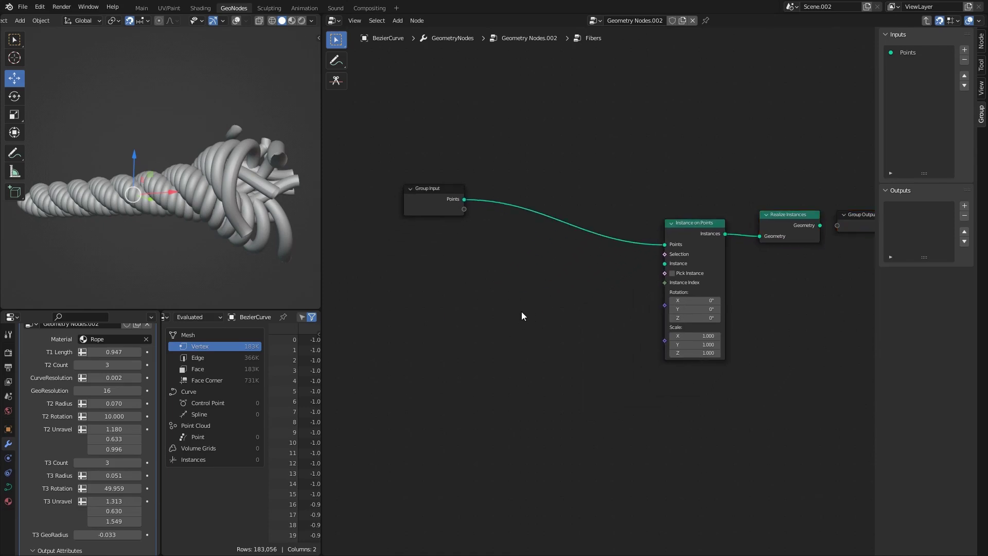
key(shift+a)
text(s)
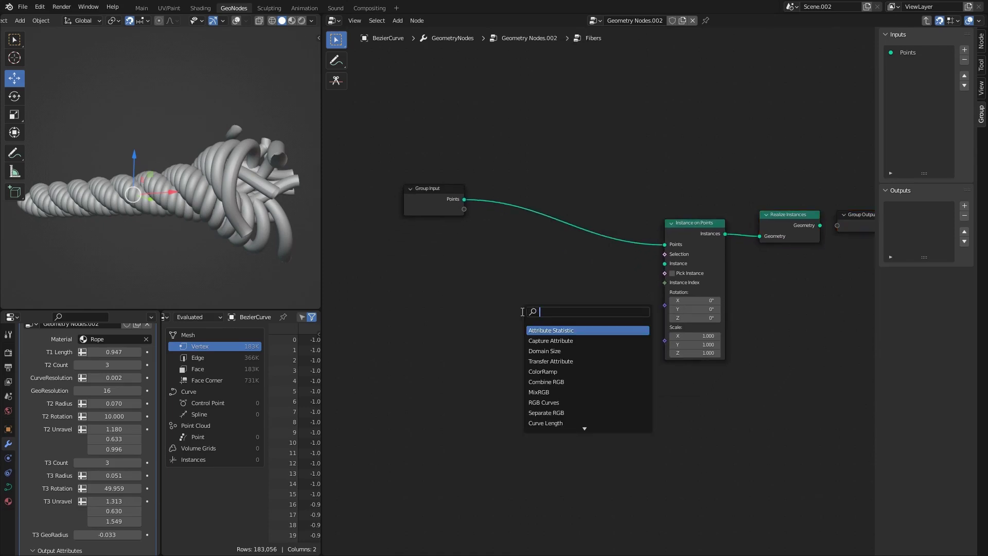
text(quad)
key(Down)
key(Return)
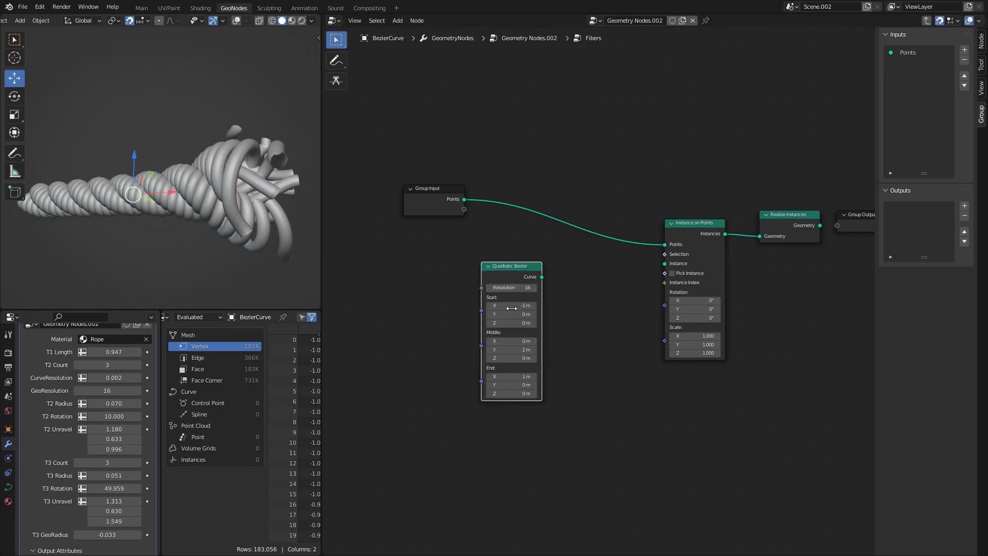
click(542, 297)
scroll(542, 298, up, 1)
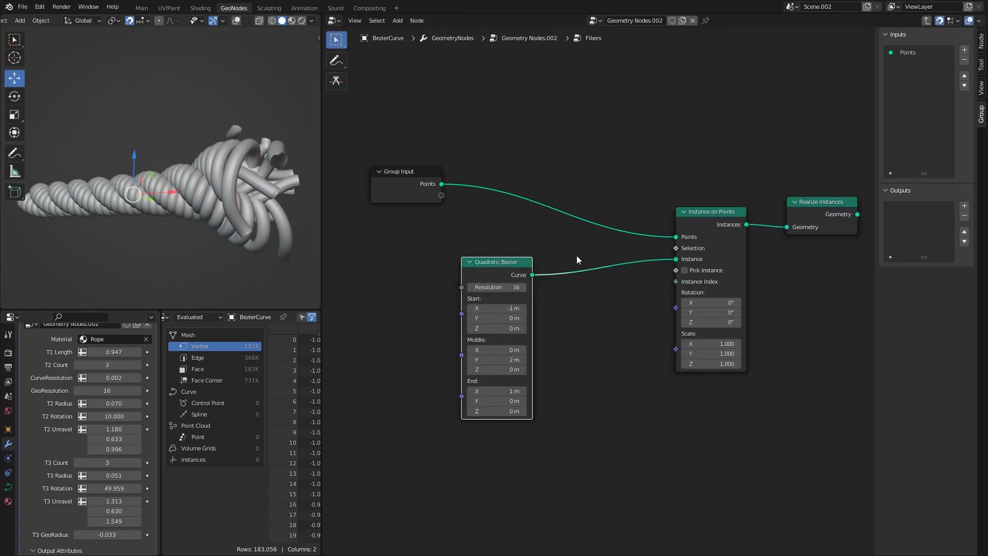
Set the Quadratic Bezier node's resolution to 8 and move the node closer to the Group Input
scroll(542, 294, up, 1)
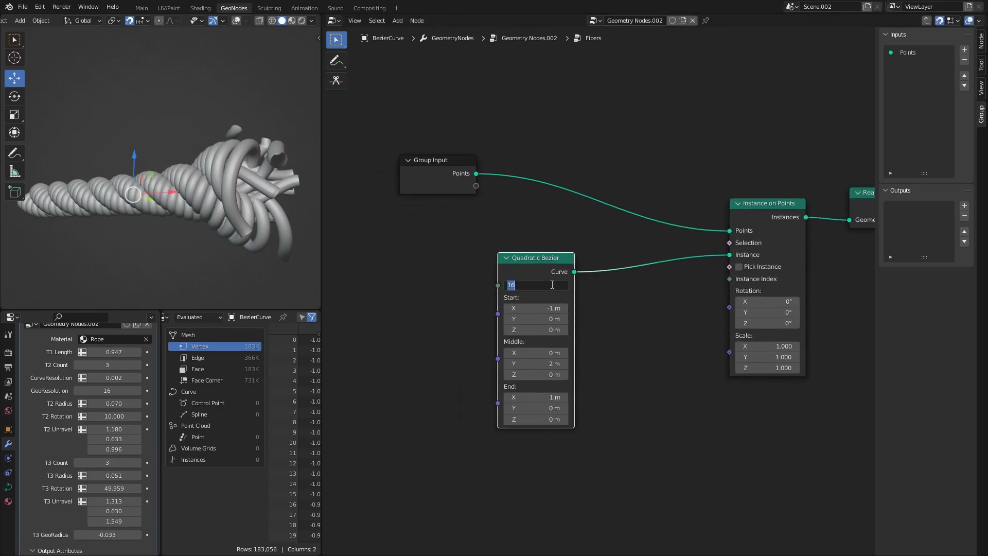
drag(555, 261, 523, 228)
scroll(209, 149, up, 3)
scroll(208, 143, up, 1)
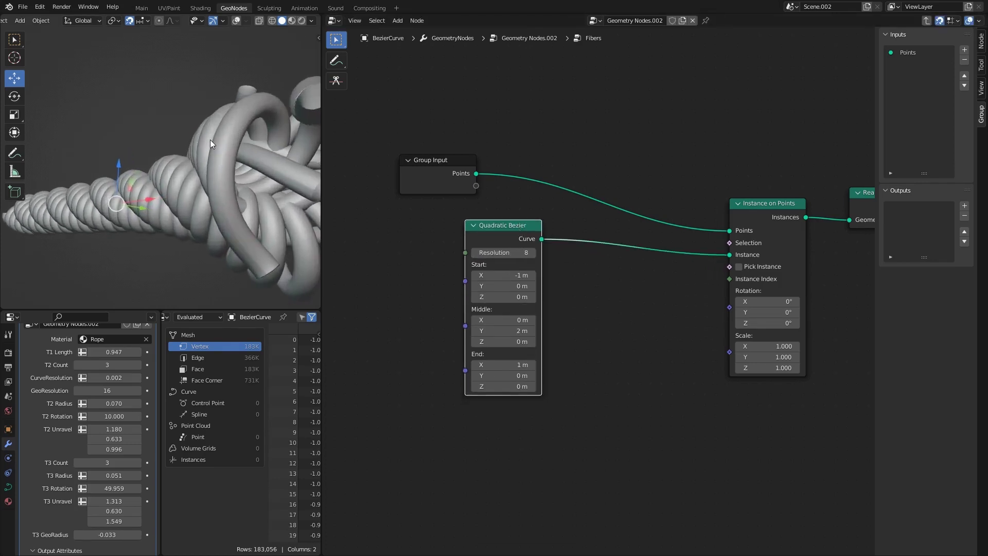
mouse_move(210, 140)
middle_down()
mouse_move(187, 122)
mouse_move(218, 156)
middle_up()
key(shift+alt+z)
key(shift+alt+z)
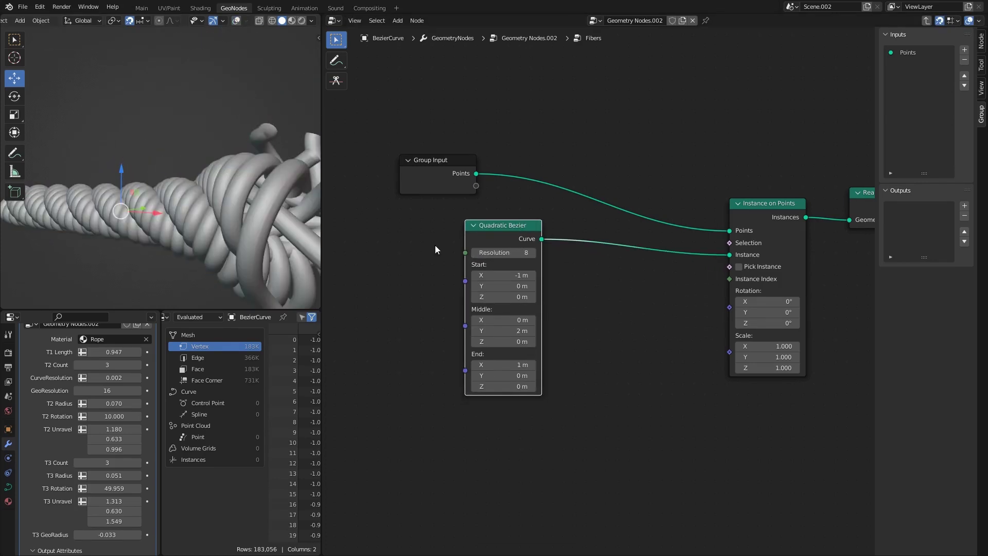
Connect the Geometry output of Realize Instances to the Group Output and exit the Fibers group
scroll(447, 245, down, 4)
middle_drag(657, 222, 420, 244)
scroll(618, 249, up, 1)
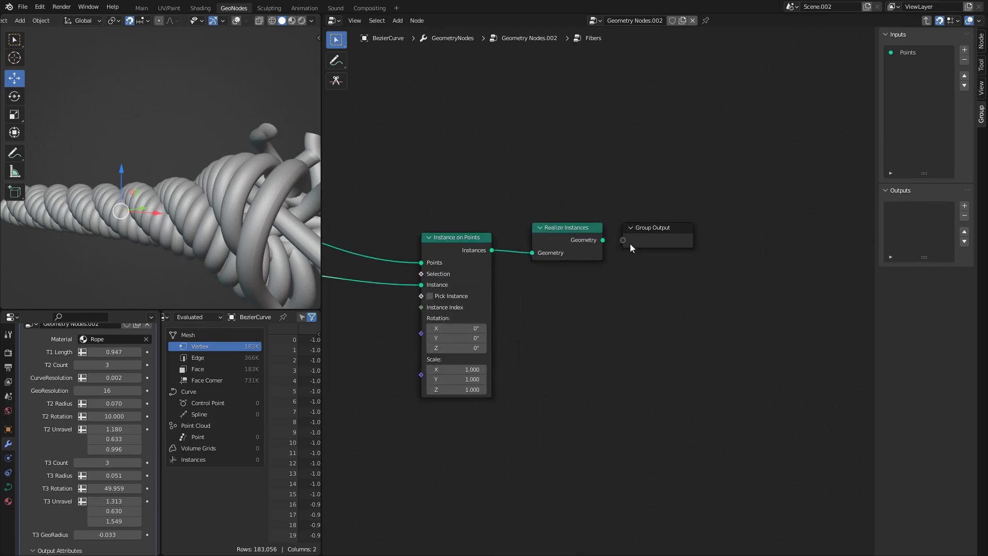
drag(609, 242, 622, 239)
key(Tab)
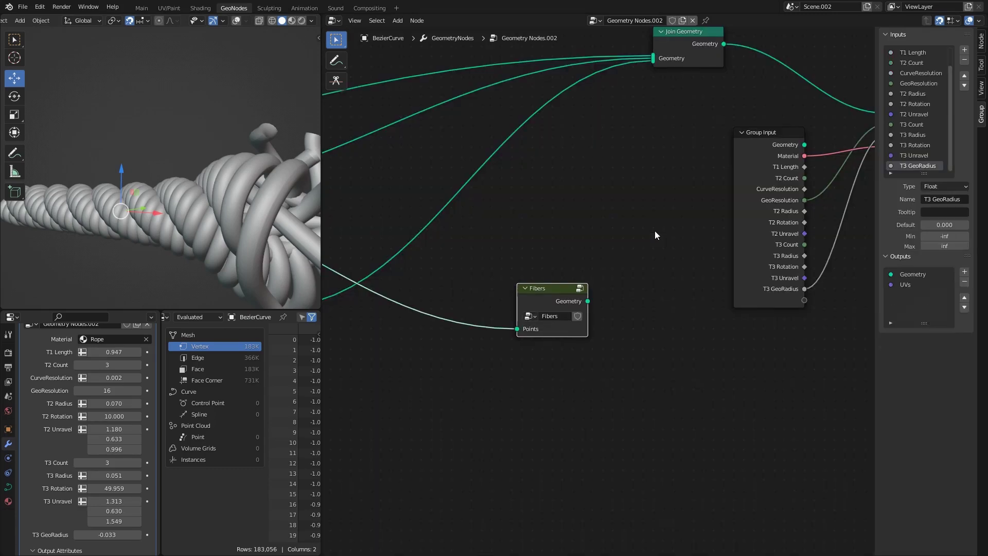
Try feeding the Fibers Geometry output into the Join Geometry node ahead of Solidify
middle_drag(654, 230, 529, 351)
scroll(515, 356, down, 2)
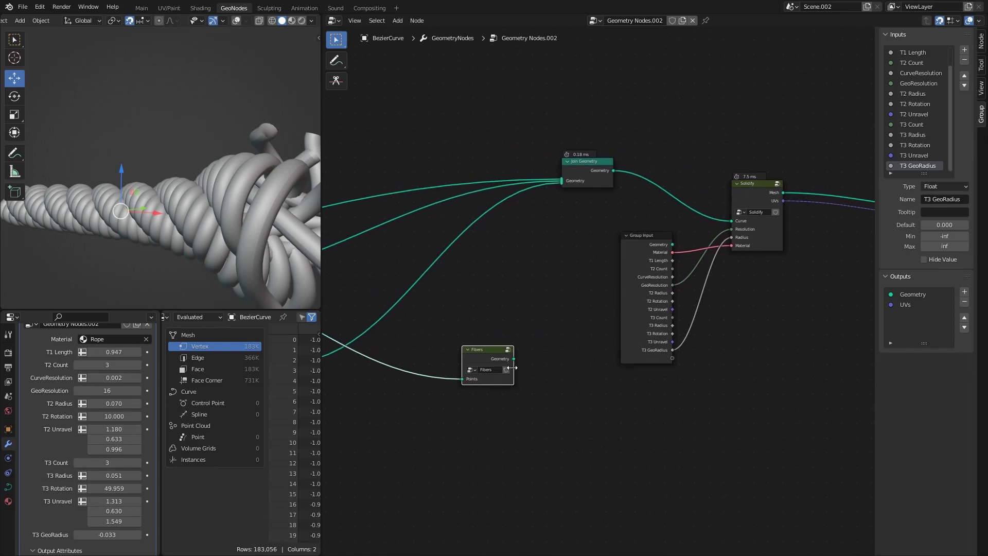
drag(514, 356, 561, 189)
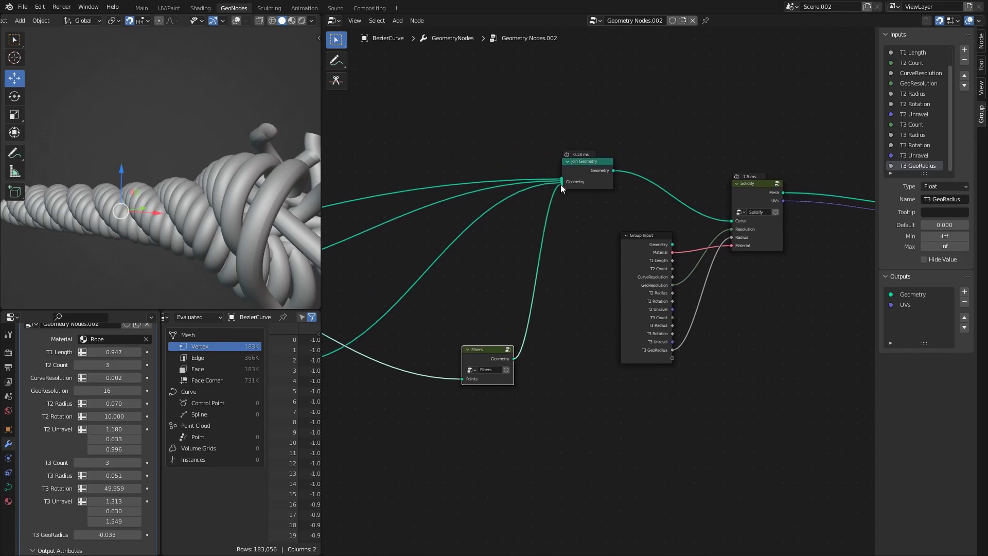
middle_drag(140, 201, 150, 131)
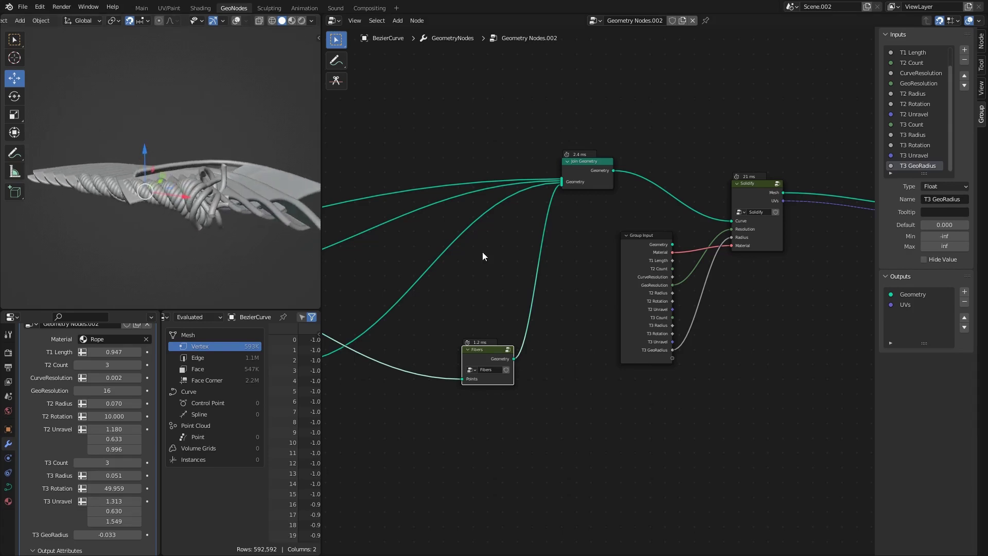
Remove the link between the Fibers node and Join Geometry
middle_drag(583, 298, 534, 296)
scroll(534, 296, up, 3)
ctrl+right_drag(525, 297, 455, 266)
middle_drag(496, 309, 569, 236)
drag(501, 289, 479, 320)
scroll(583, 248, down, 3)
middle_drag(735, 208, 624, 225)
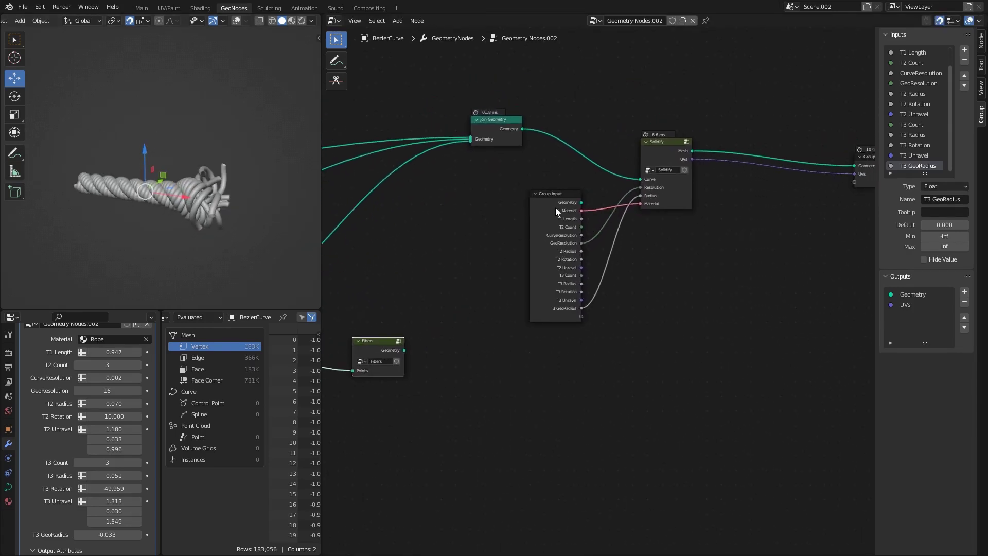
Duplicate the Solidify group beside the Fibers node and connect the Fibers Geometry output to its Curve input
drag(554, 208, 547, 186)
click(663, 146)
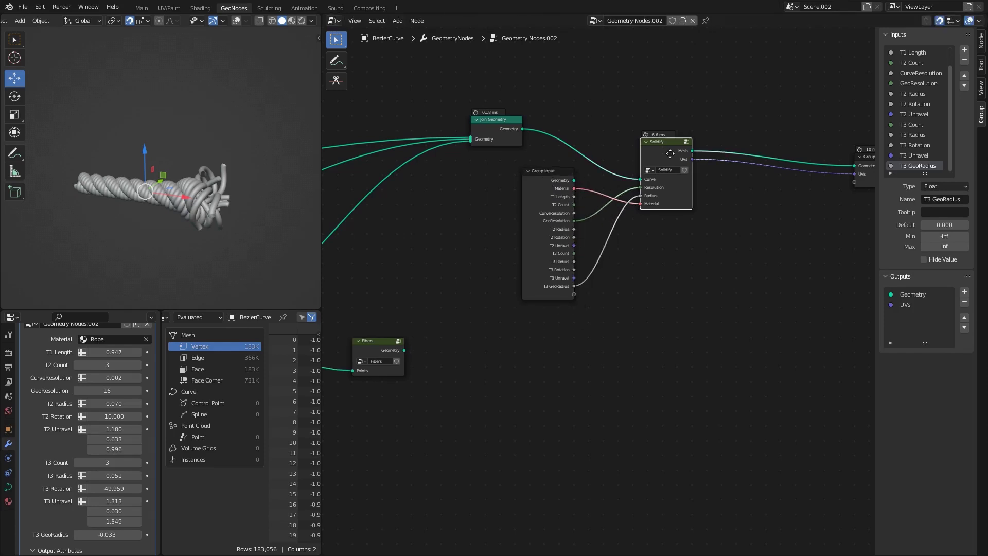
key(shift+d)
click(517, 355)
scroll(512, 317, up, 2)
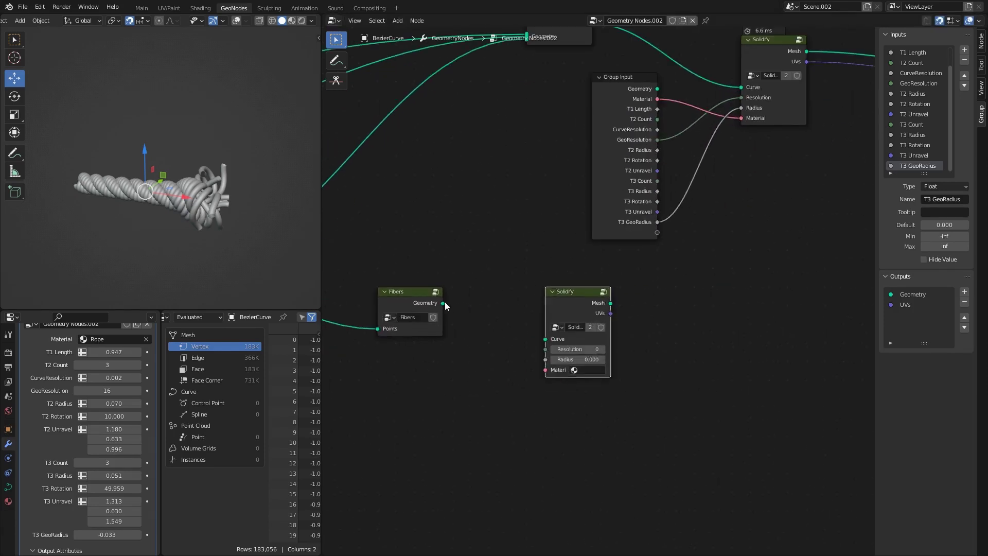
middle_drag(464, 348, 434, 369)
scroll(520, 361, down, 6)
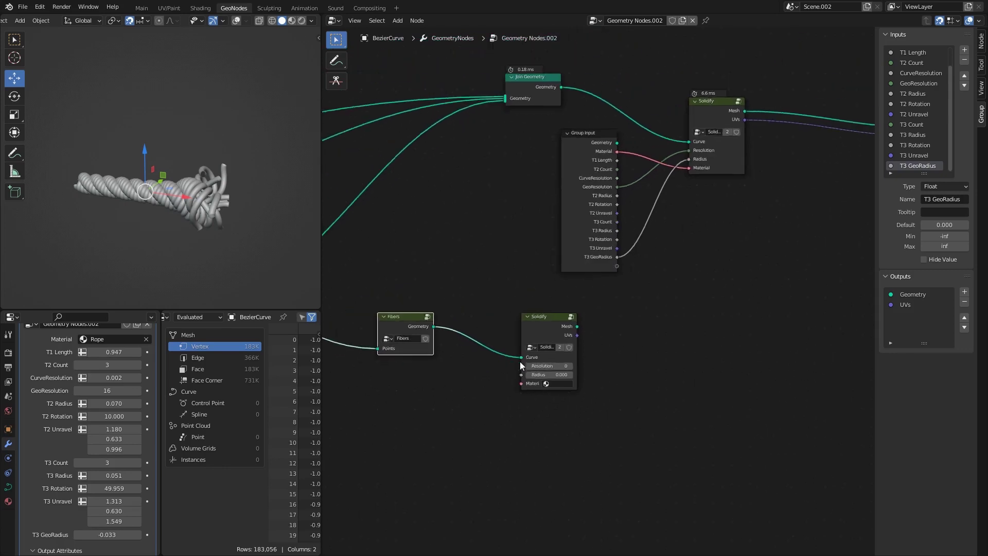
Insert a duplicate Join Geometry node before the Group Output and connect the second Solidify's Mesh output to it
middle_drag(631, 330, 554, 351)
drag(747, 200, 767, 200)
click(467, 179)
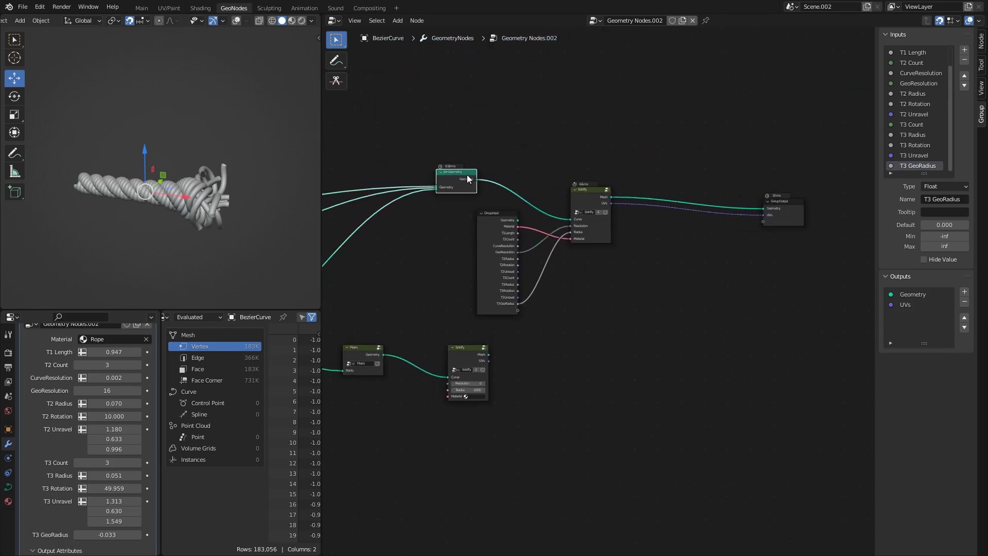
key(shift+d)
click(702, 194)
drag(701, 194, 687, 263)
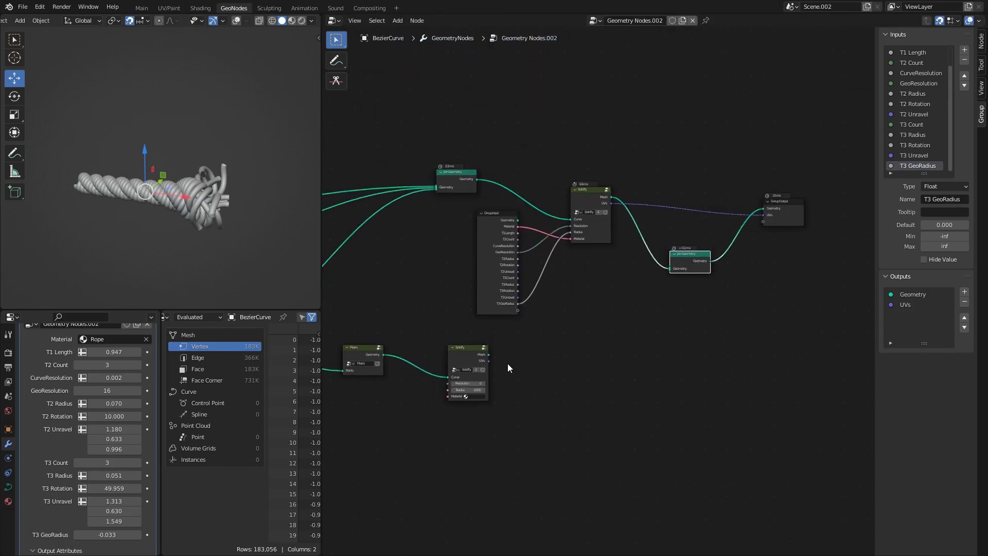
drag(487, 355, 670, 268)
middle_drag(508, 353, 633, 297)
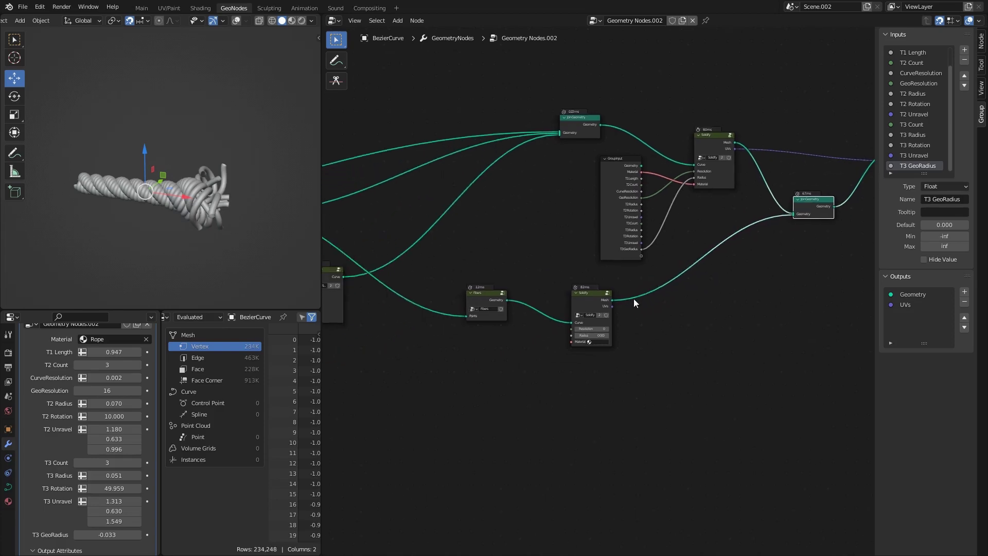
Set the fiber Solidify node's Resolution to 4 and its Radius to -0.030
scroll(633, 303, up, 8)
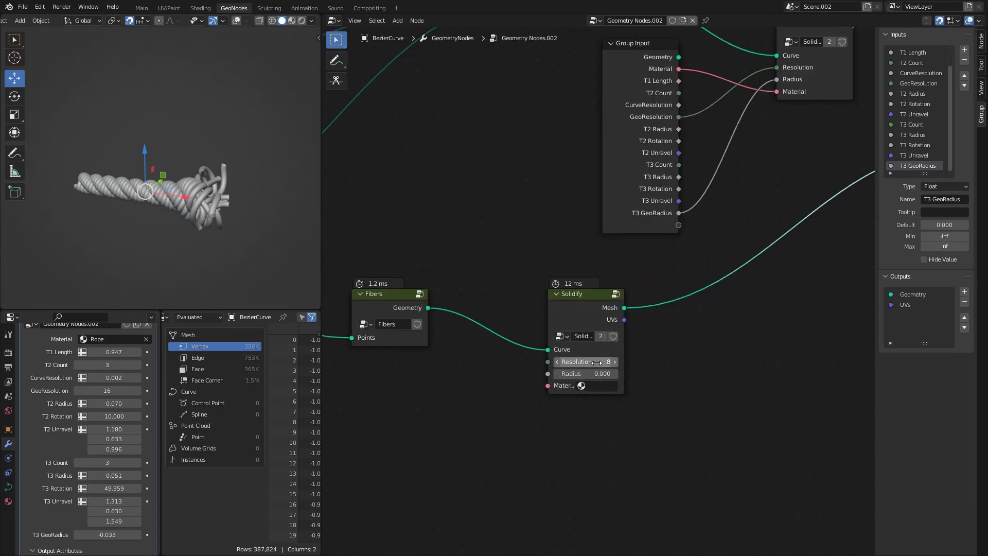
scroll(165, 181, up, 6)
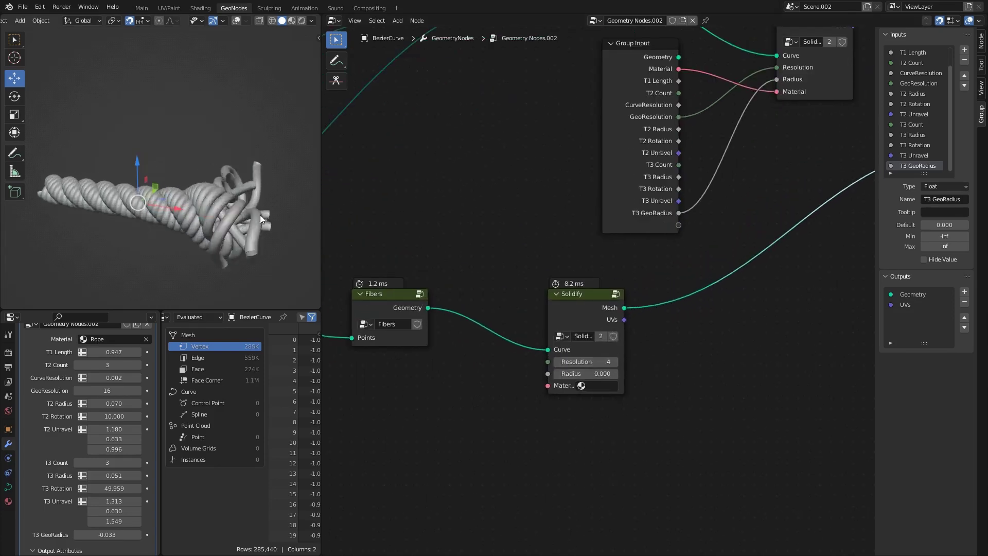
drag(585, 374, 578, 374)
middle_drag(411, 281, 633, 286)
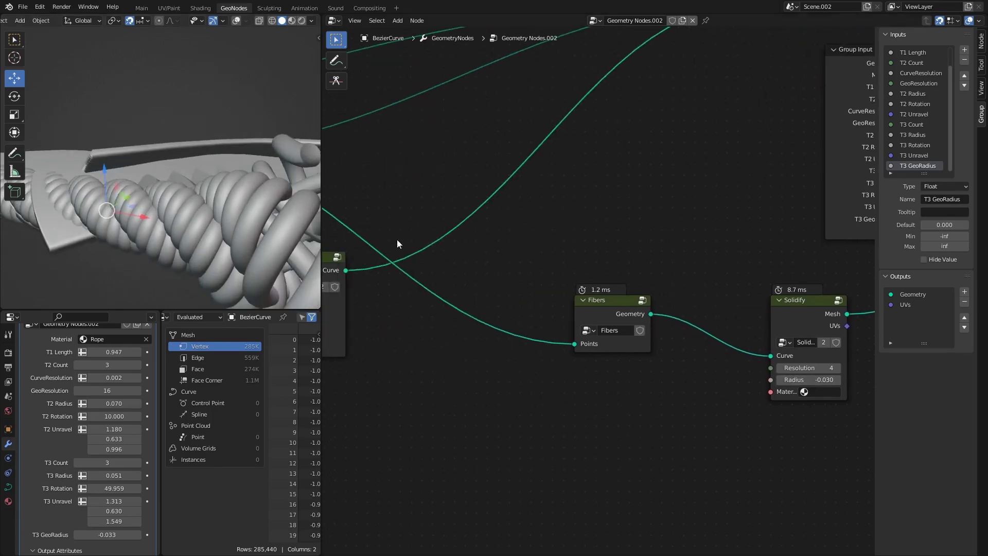
middle_drag(227, 206, 233, 151)
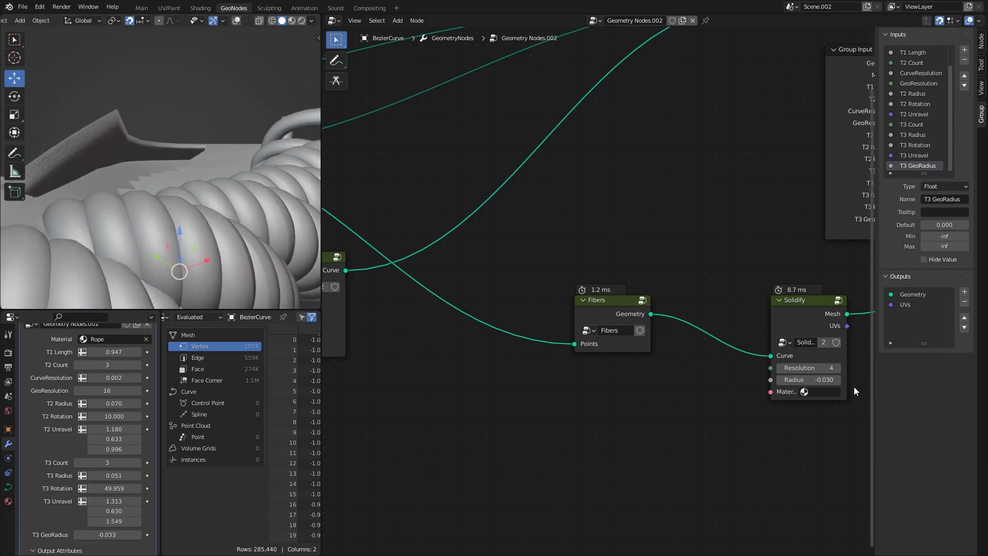
mouse_move(821, 380)
mouse_down()
mouse_move(837, 380)
mouse_move(818, 380)
mouse_up()
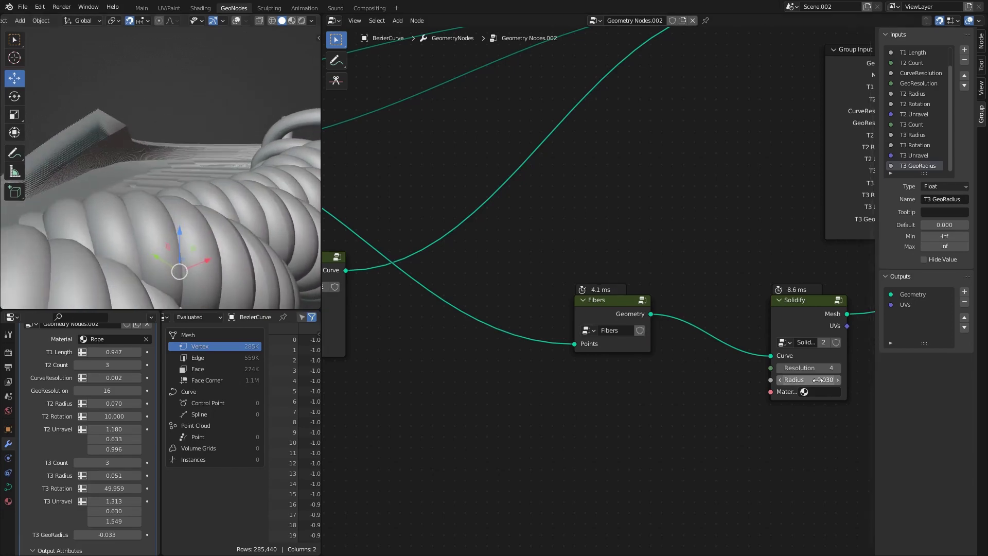
Open the Fibers group and move the Quadratic Bezier node down to free space below the Group Input
key(Tab)
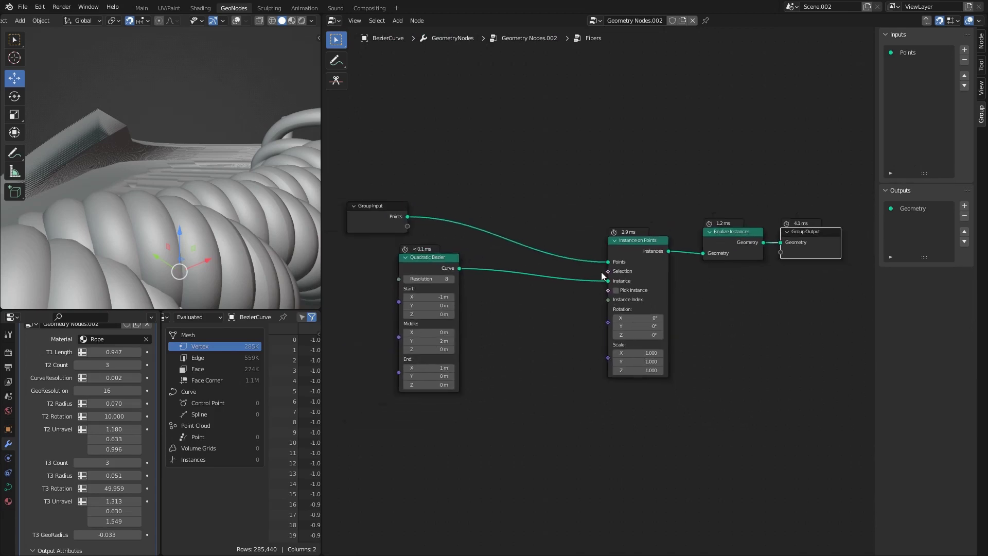
middle_drag(309, 216, 273, 259)
scroll(535, 291, down, 1)
middle_drag(535, 291, 563, 271)
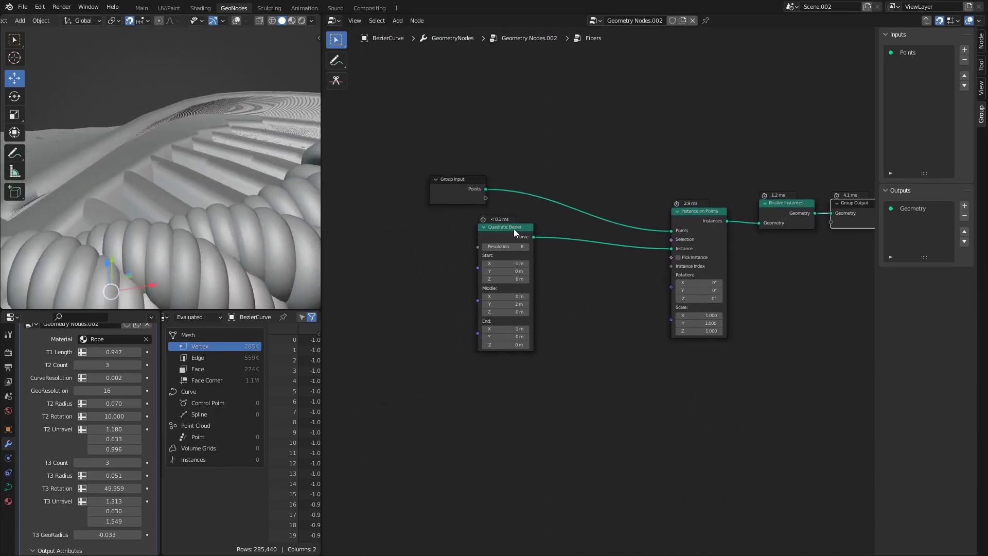
drag(510, 223, 502, 305)
key(g)
click(506, 347)
Add a Boolean Random Value node and connect its Value output to the Selection input of Instance on Points
key(shift+a)
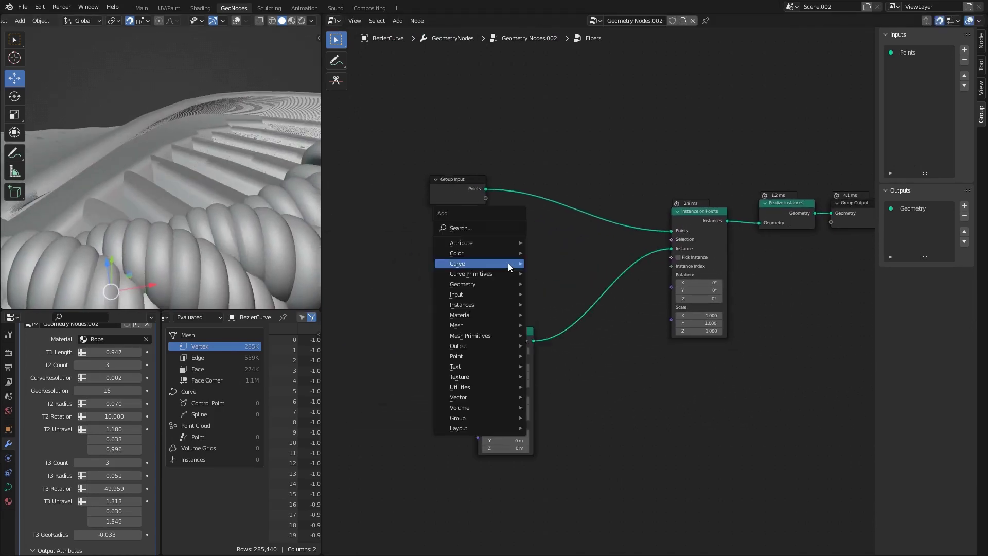
text(srand)
key(Return)
click(536, 239)
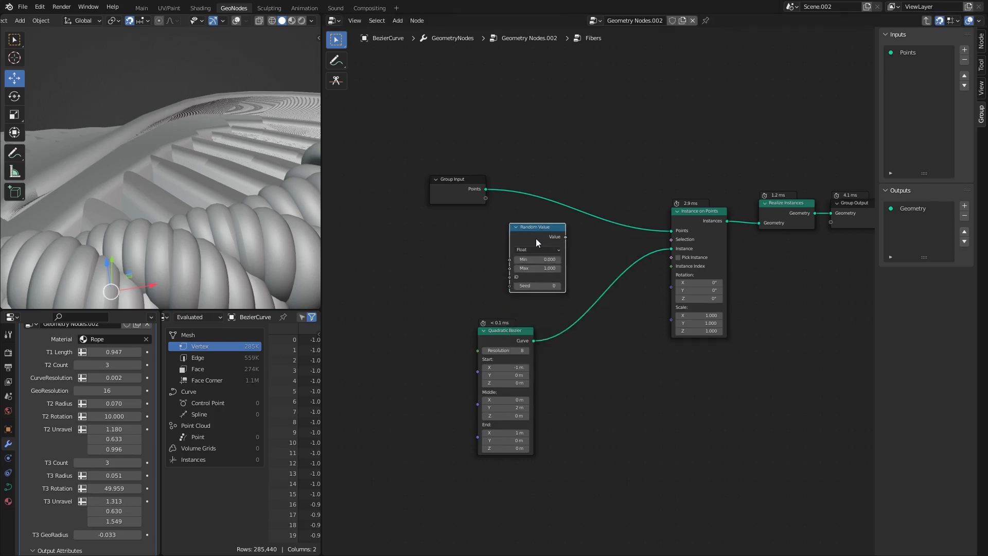
scroll(536, 239, up, 2)
click(524, 237)
click(514, 284)
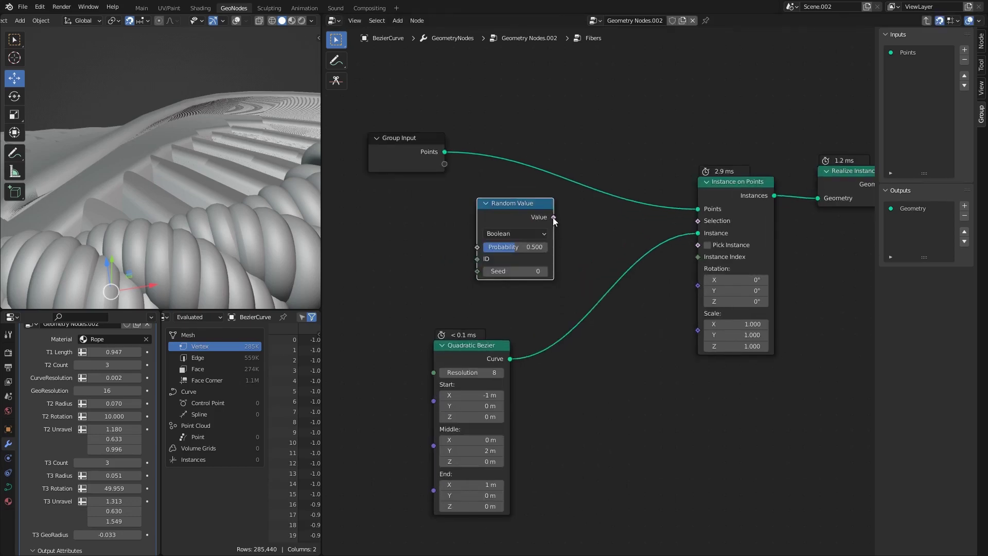
drag(695, 222, 695, 222)
Set the Random Value probability to 0.067 and the rope's T1 Length to 1.000
middle_drag(521, 244, 594, 275)
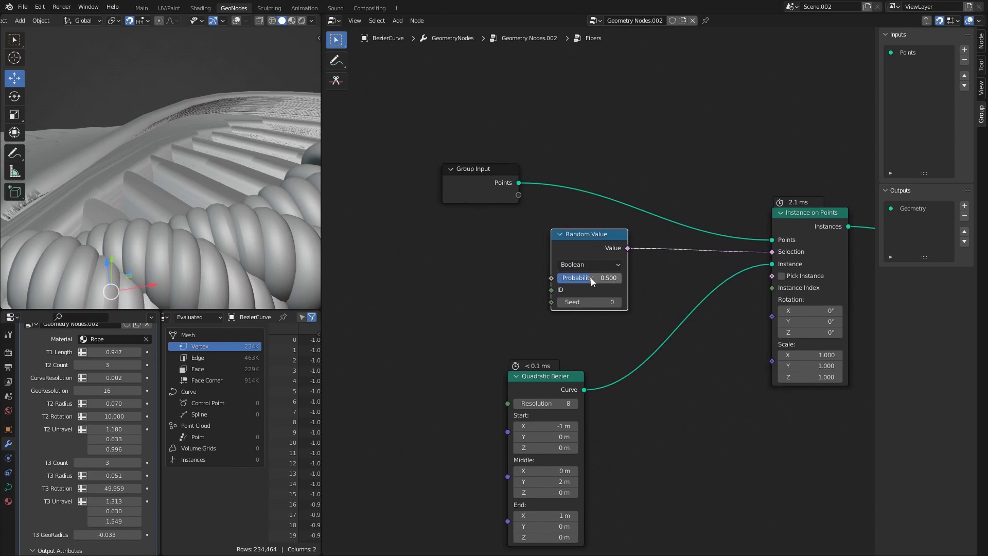
drag(591, 277, 437, 268)
scroll(107, 186, down, 7)
middle_drag(107, 187, 117, 240)
scroll(492, 281, up, 1)
scroll(507, 286, up, 3)
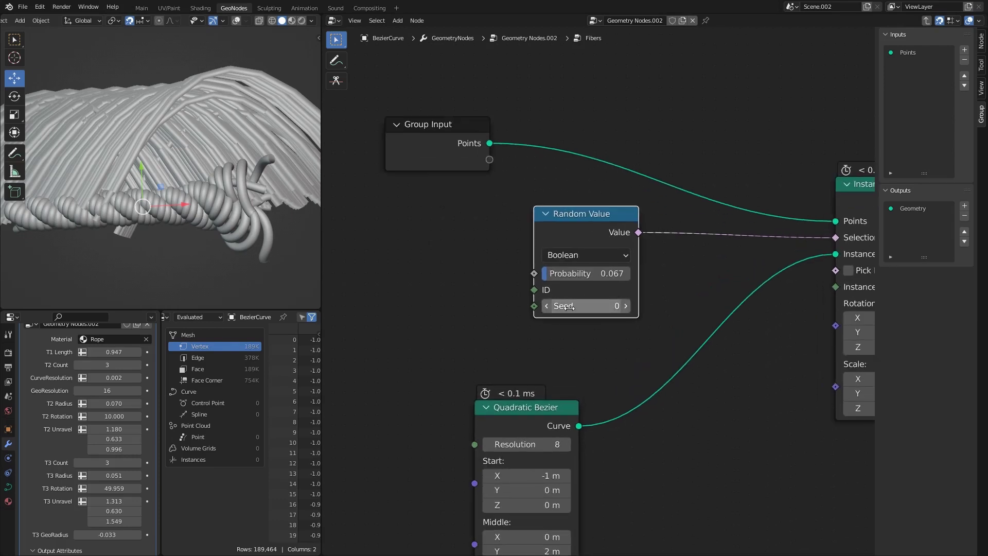
middle_drag(224, 244, 196, 214)
scroll(196, 214, down, 3)
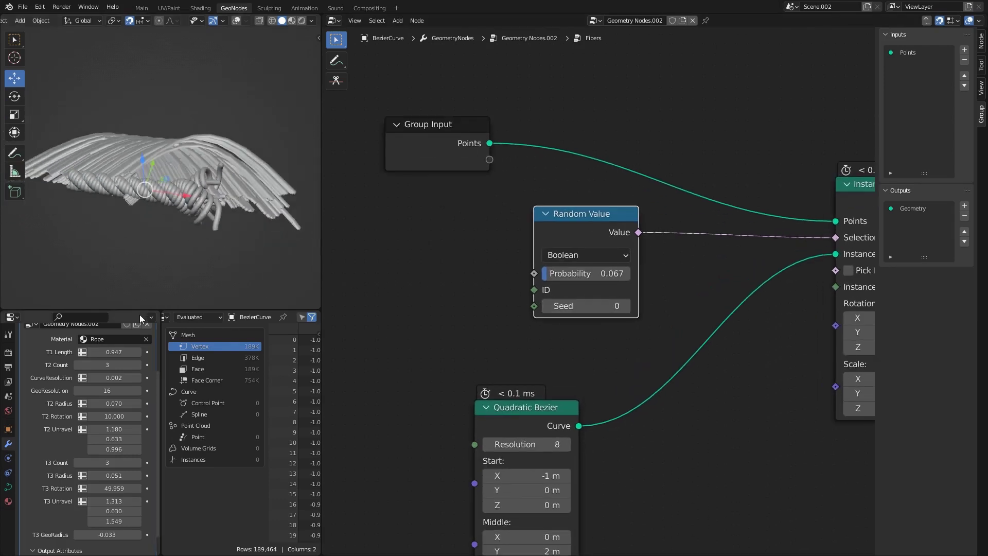
mouse_move(113, 352)
mouse_down()
mouse_move(85, 352)
mouse_move(117, 351)
mouse_up()
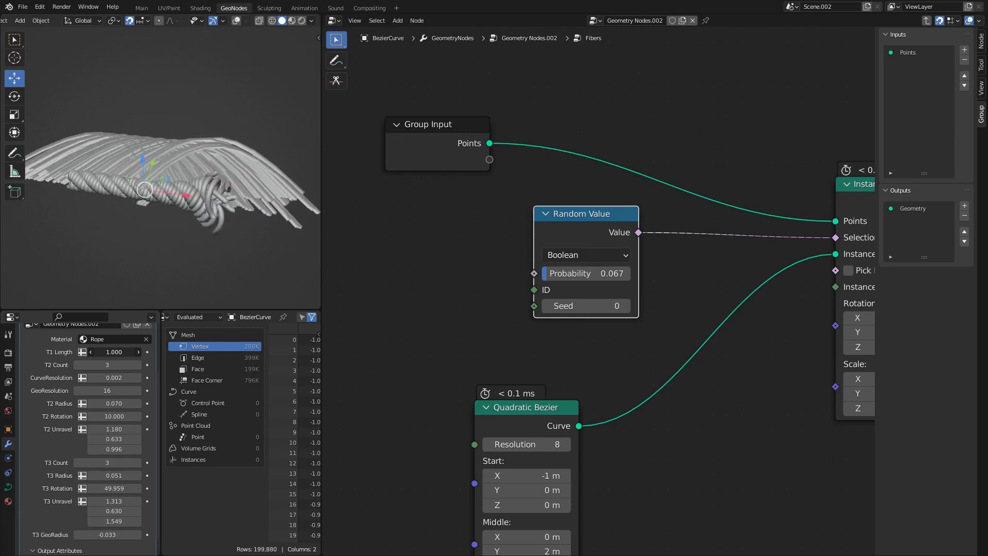
Add a Spline Parameter node and connect its Index output to the ID input of Random Value
middle_drag(414, 261, 487, 272)
click(486, 272)
key(shift+a)
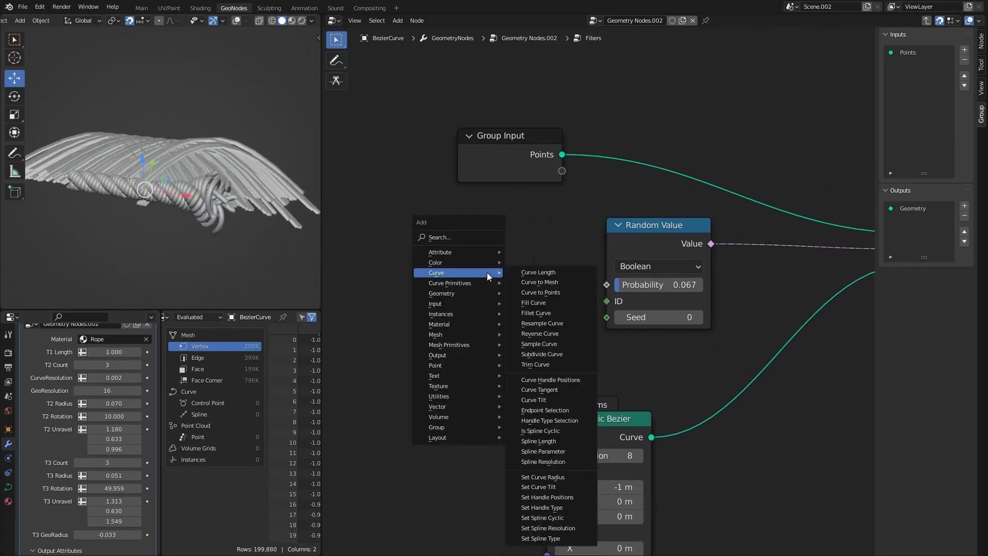
text(sspline)
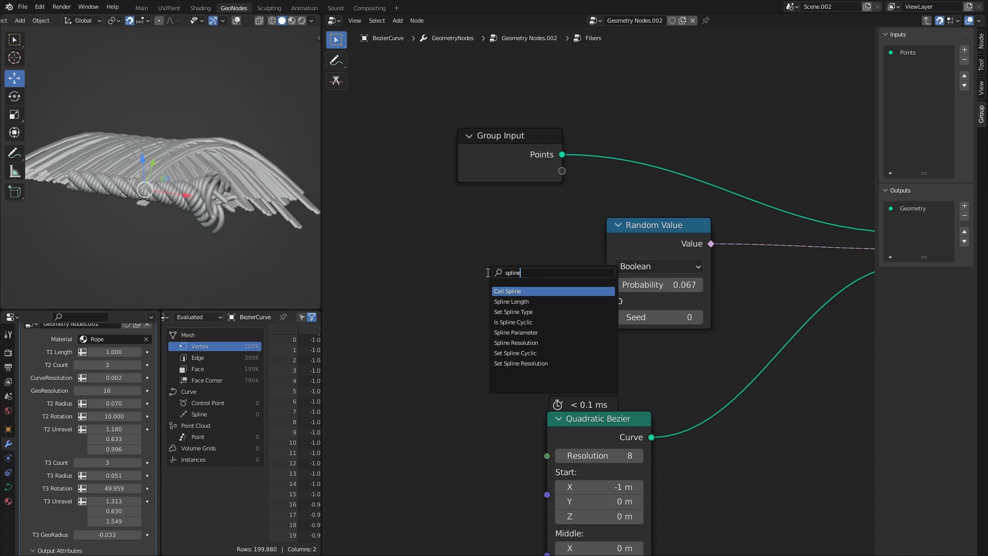
click(523, 332)
click(477, 263)
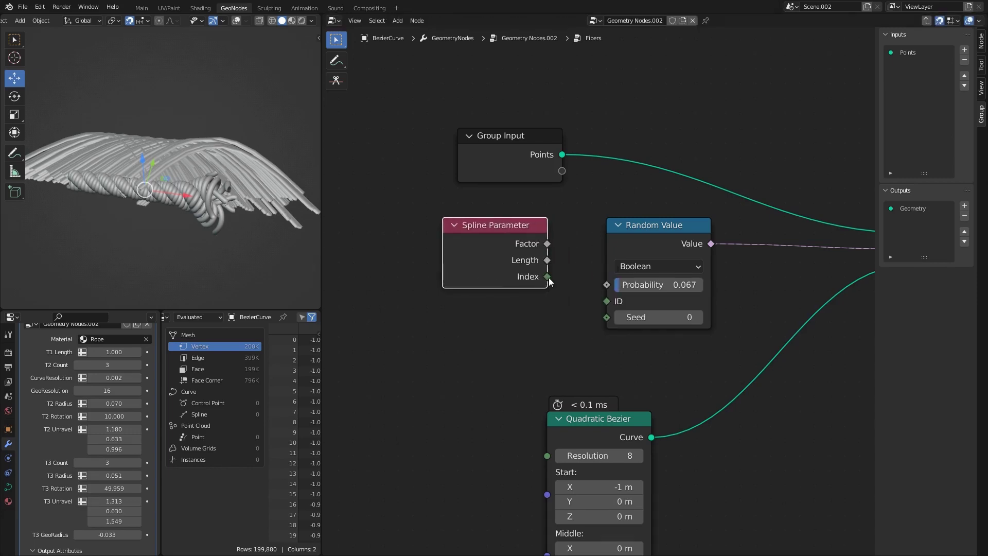
drag(602, 317, 607, 302)
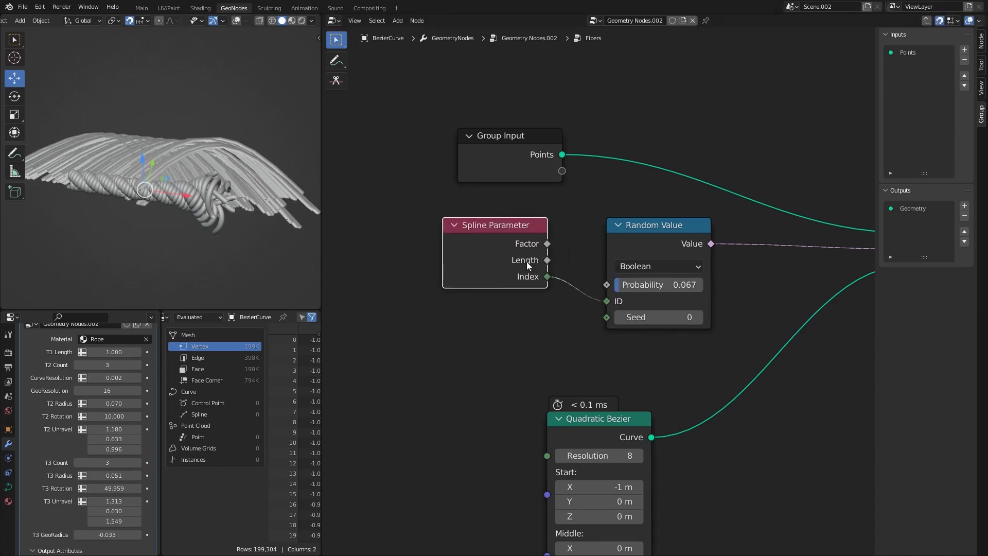
mouse_move(114, 352)
mouse_down()
mouse_move(78, 352)
mouse_move(114, 351)
mouse_up()
Collapse the Random Value node to its header
scroll(496, 344, down, 1)
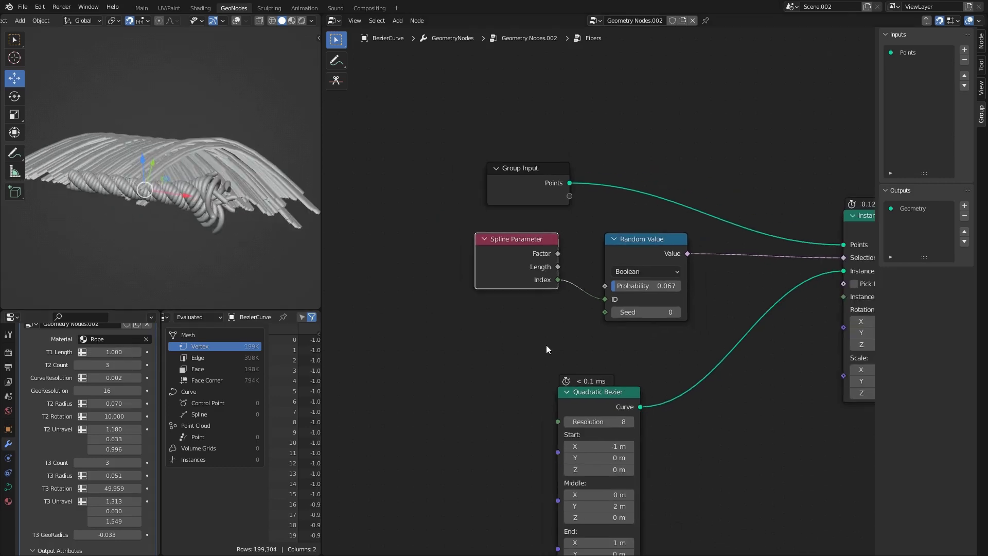
middle_drag(547, 348, 442, 303)
click(510, 194)
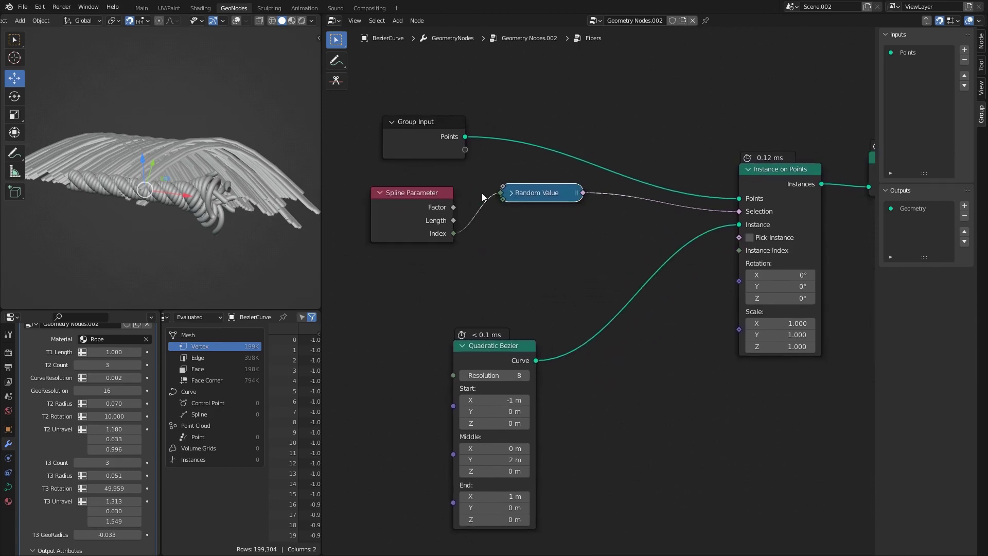
Set the Boolean Random Value node's probability to 0.133 and move the Quadratic Bezier node closer beneath it
click(509, 194)
drag(535, 242, 540, 242)
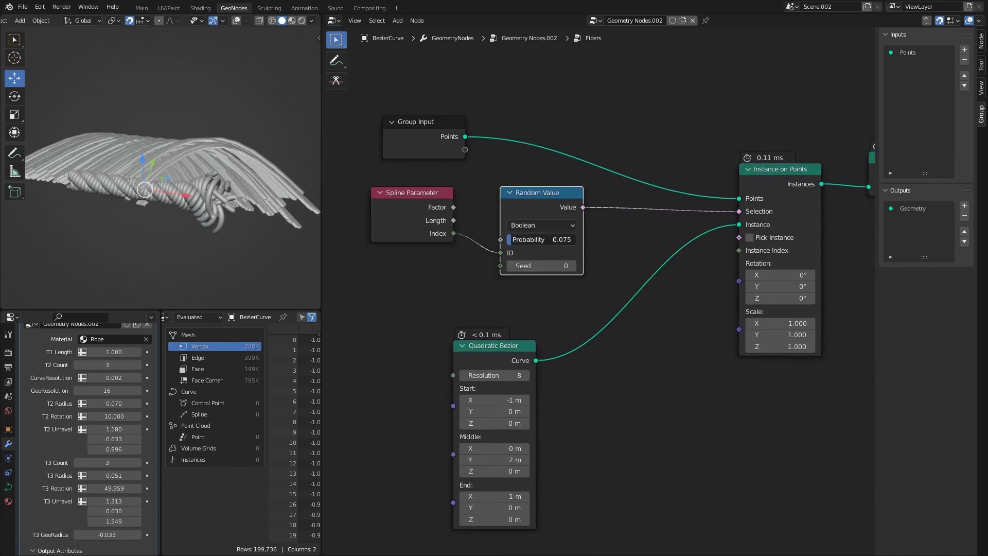
drag(381, 247, 377, 247)
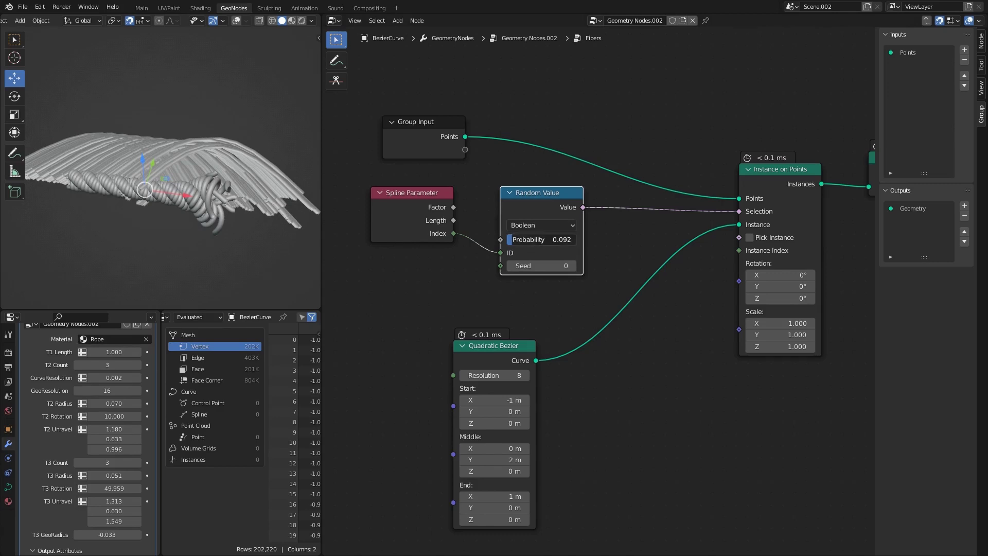
drag(537, 239, 541, 240)
drag(535, 197, 535, 185)
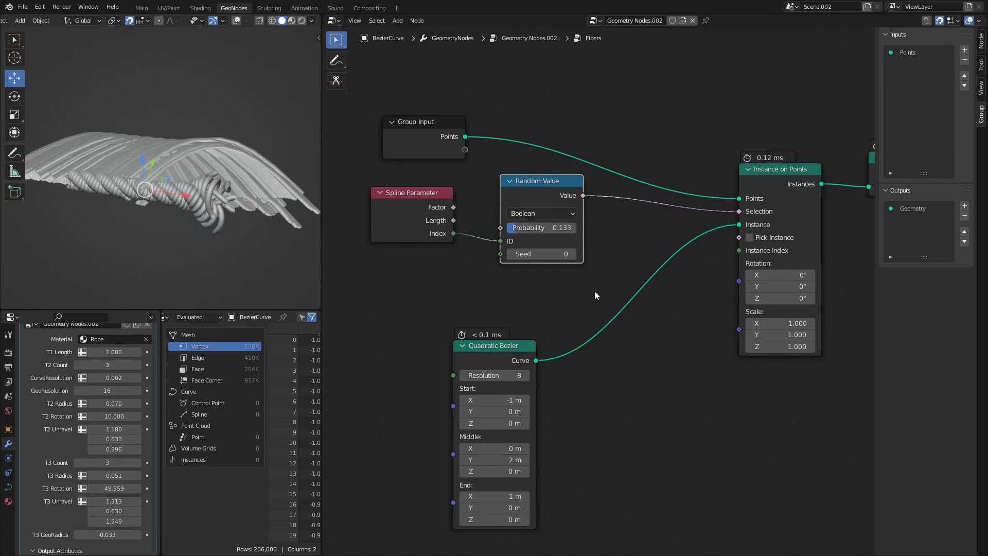
middle_drag(524, 360, 525, 252)
drag(471, 238, 459, 192)
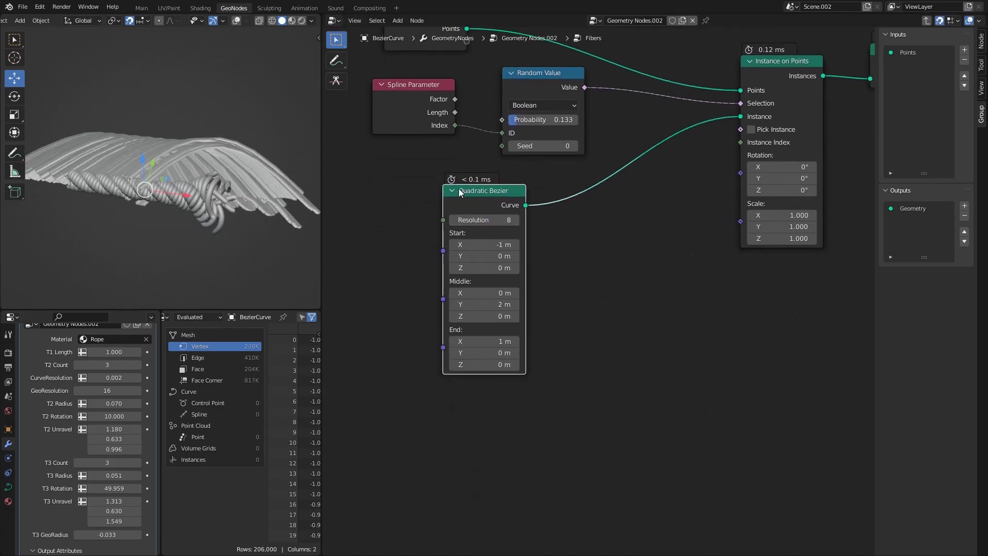
Set the Start point of the Quadratic Bezier node to 0 m on X, Y and Z
middle_drag(157, 165, 265, 208)
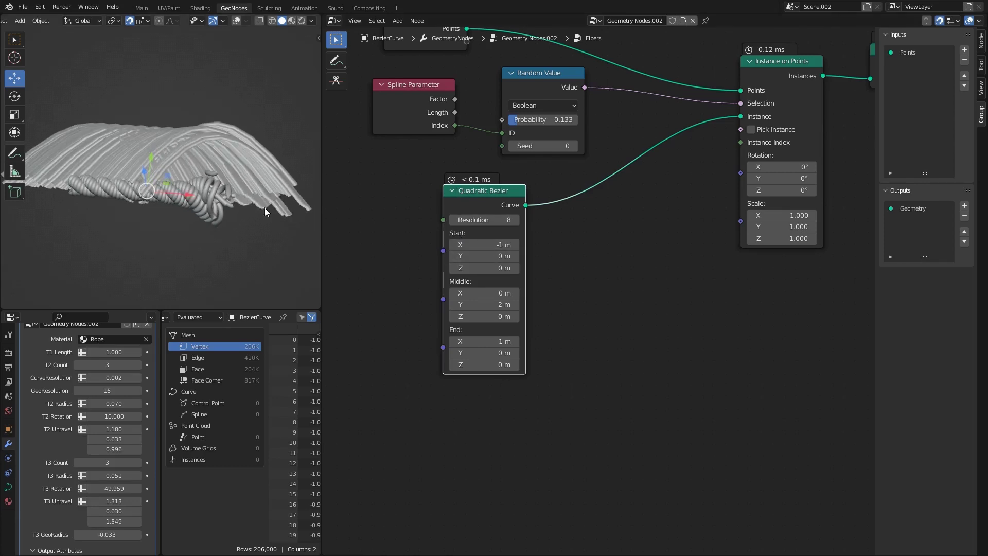
shift+middle_drag(212, 146, 188, 182)
scroll(188, 182, up, 1)
scroll(434, 272, up, 2)
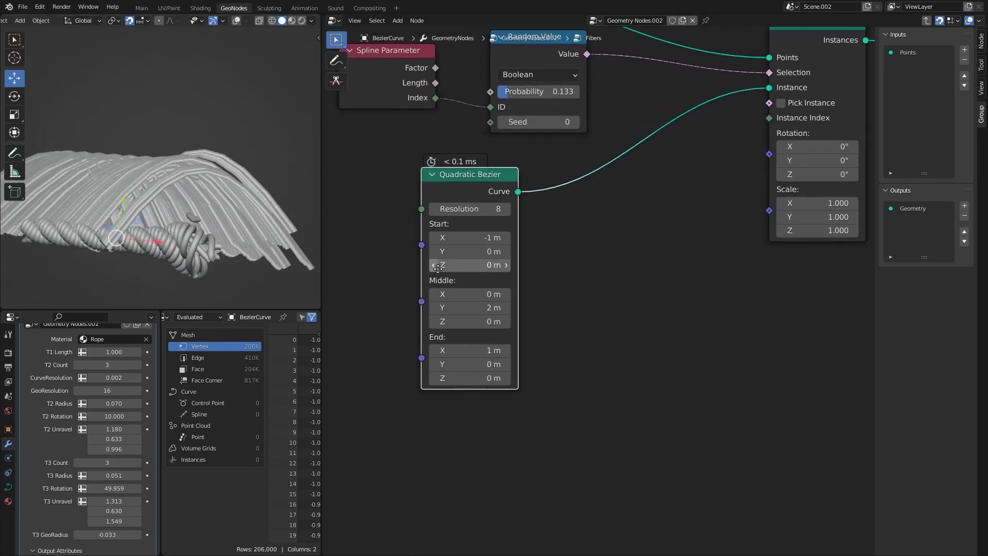
middle_drag(436, 265, 522, 280)
drag(548, 254, 549, 281)
text(0)
key(Tab)
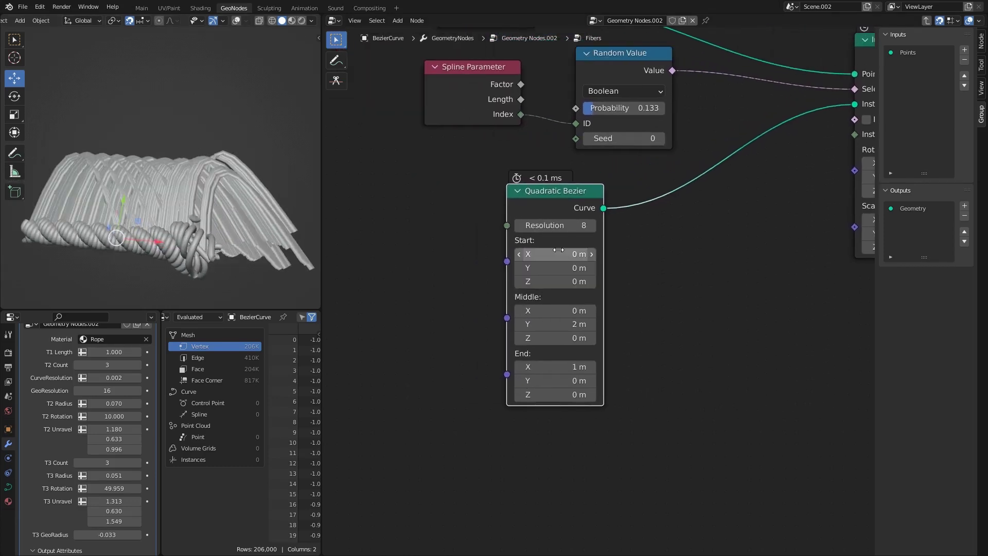
text(0)
key(Tab)
text(0)
key(Return)
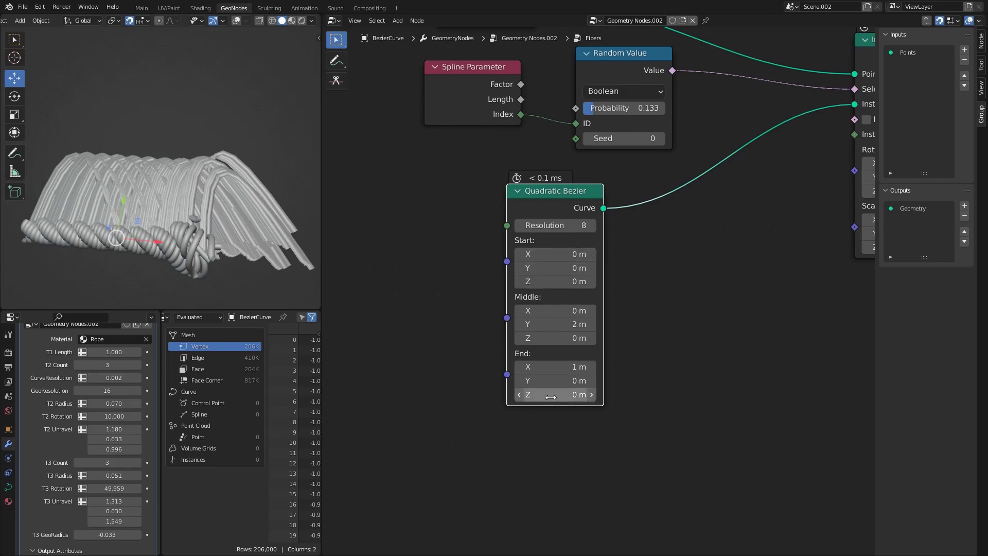
Set the End point of the Quadratic Bezier node to X 0 m and Z 1 m
click(561, 366)
key(Return)
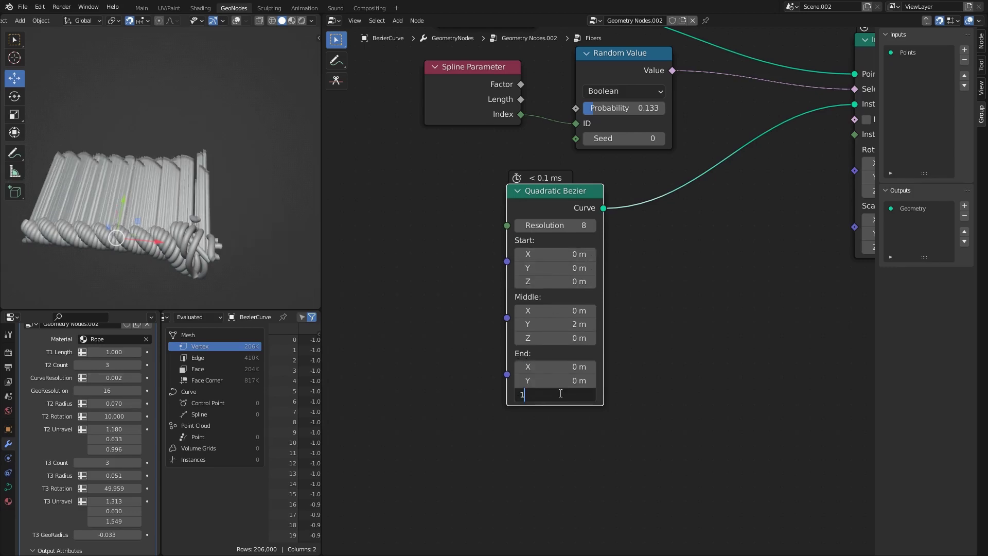
click(561, 393)
text(1)
key(Return)
Set the Middle point of the Quadratic Bezier node to Y 0.3 m and Z 0.5 m
text(0)
key(Return)
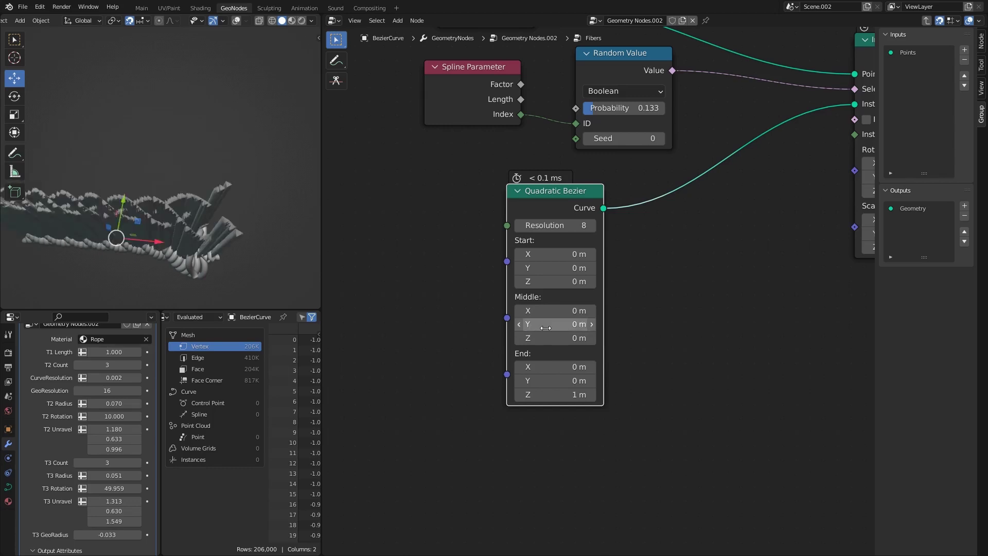
click(576, 338)
text(0.5)
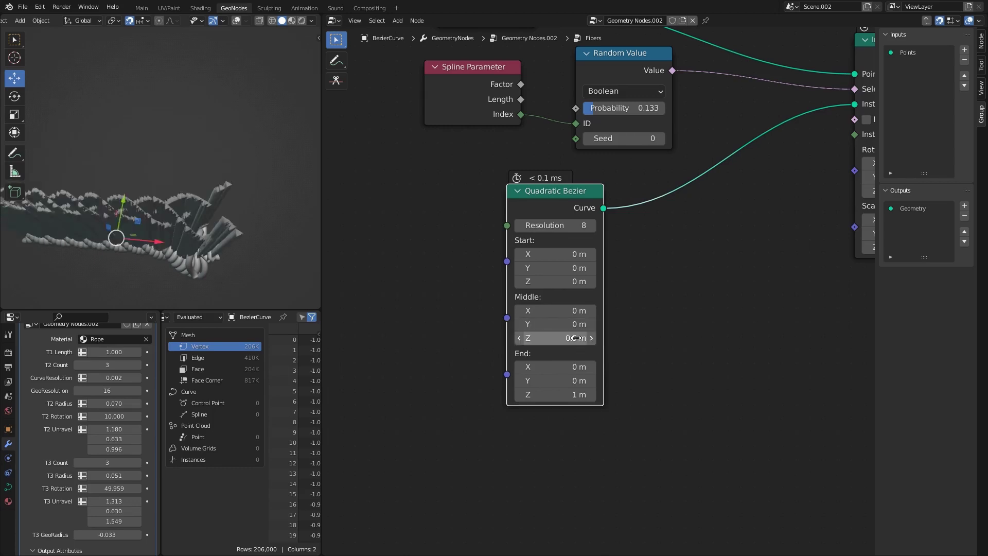
key(Return)
mouse_move(562, 324)
mouse_down()
mouse_move(612, 324)
mouse_move(551, 324)
mouse_move(577, 324)
mouse_up()
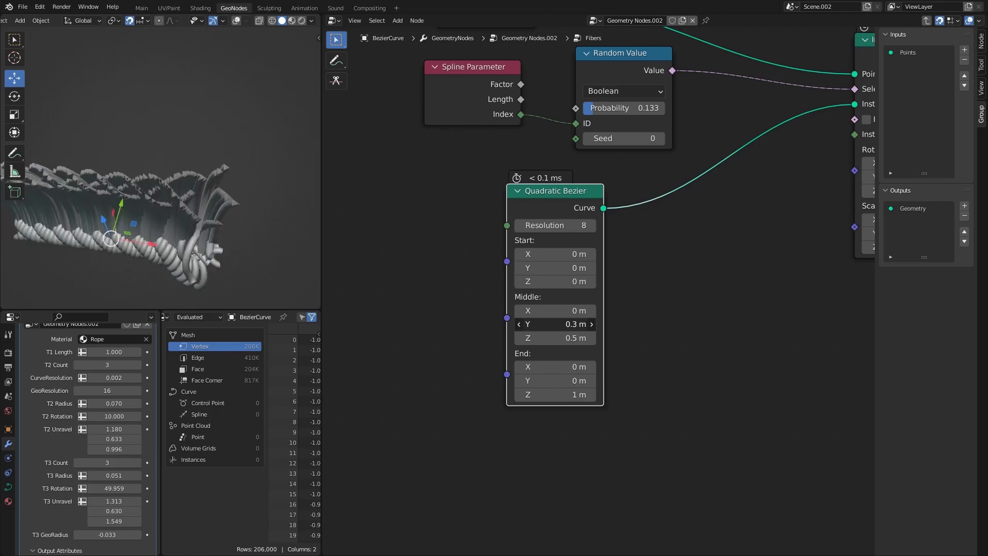
Set the Quadratic Bezier node's resolution to 4
middle_drag(170, 186, 124, 196)
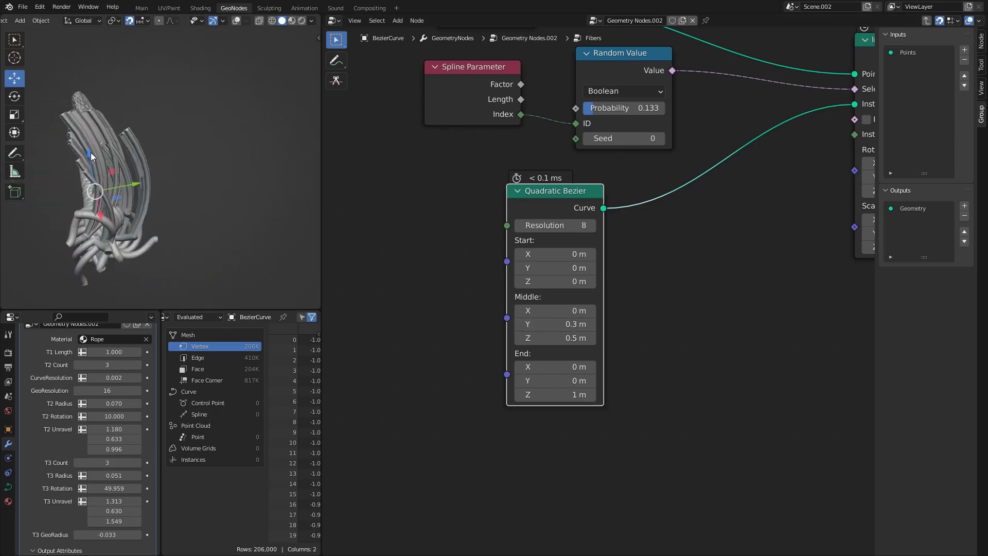
click(562, 221)
text(4)
key(Return)
scroll(584, 202, down, 3)
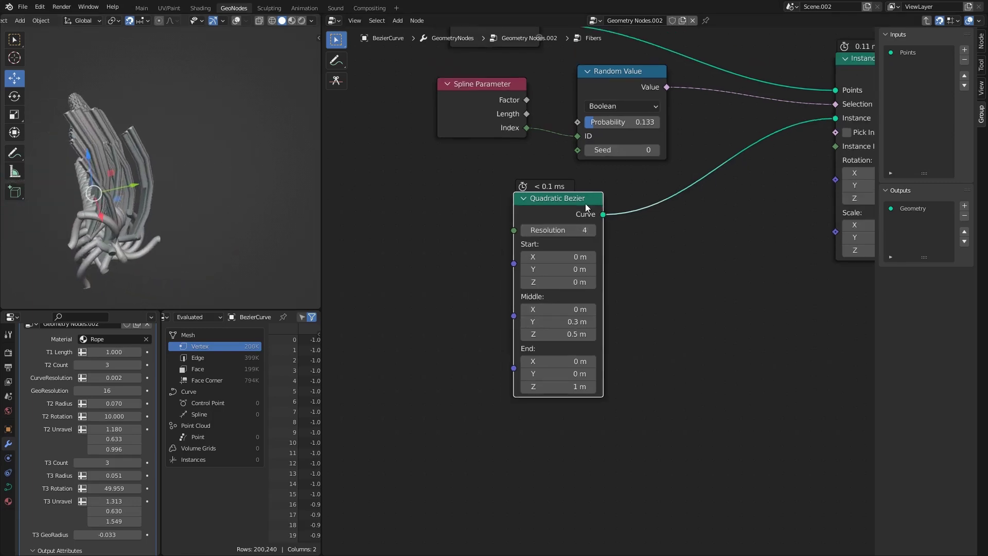
drag(570, 214, 511, 213)
middle_drag(147, 198, 192, 187)
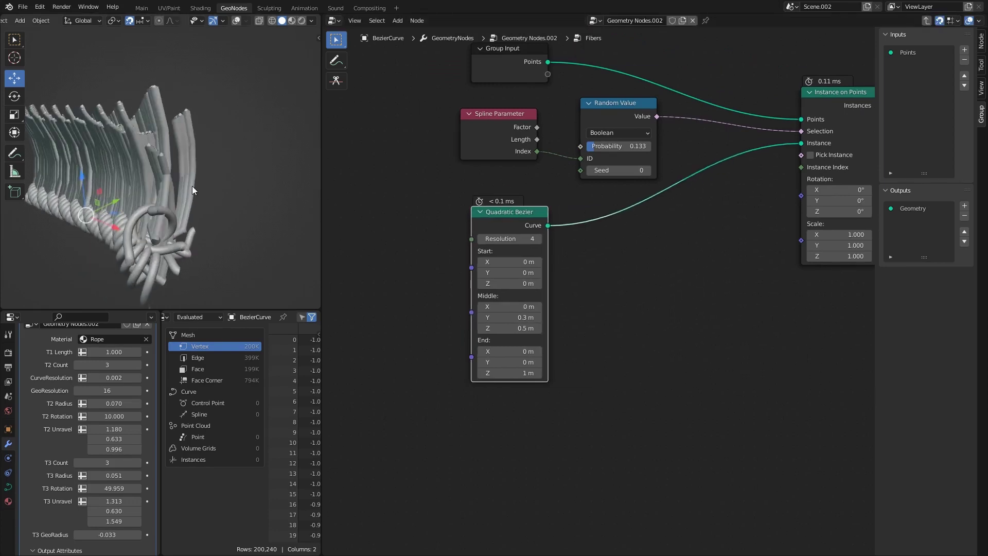
Collapse the Quadratic Bezier node and arrange it compactly with the Spline Parameter and Random Value nodes beneath Group Input
click(479, 212)
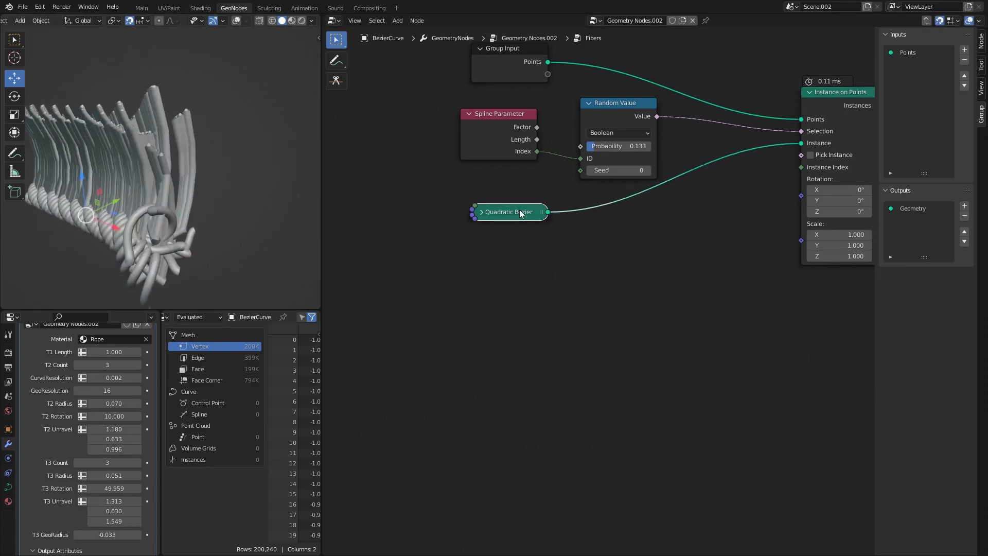
drag(520, 209, 497, 187)
middle_drag(593, 162, 554, 257)
drag(420, 203, 574, 248)
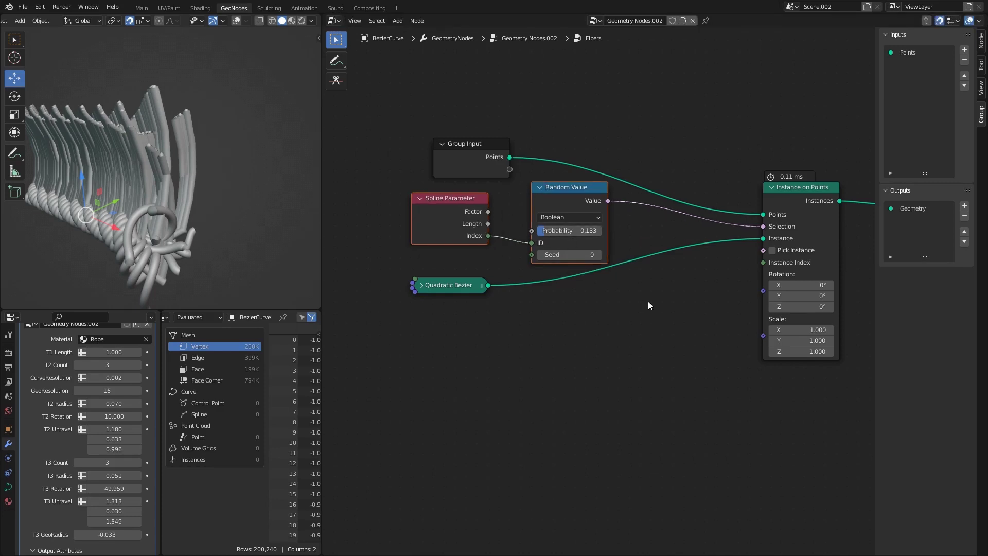
Add an Align Euler to Vector node beneath the Boolean Random Value node
middle_drag(609, 325, 569, 300)
click(566, 304)
key(shift+a)
text(aling)
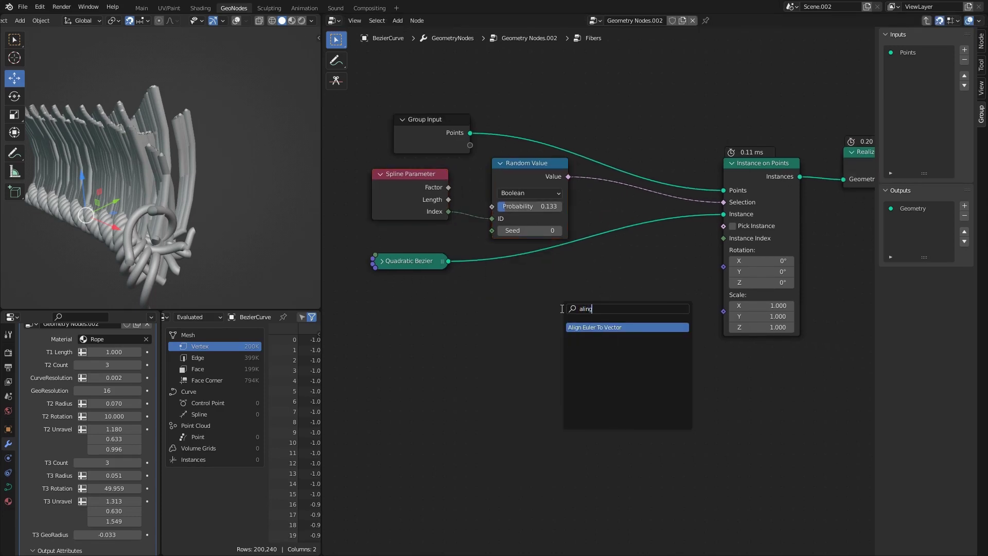
key(Return)
click(492, 333)
Add a Normal node and connect its output to the Vector input of Align Euler to Vector
middle_drag(395, 362, 482, 323)
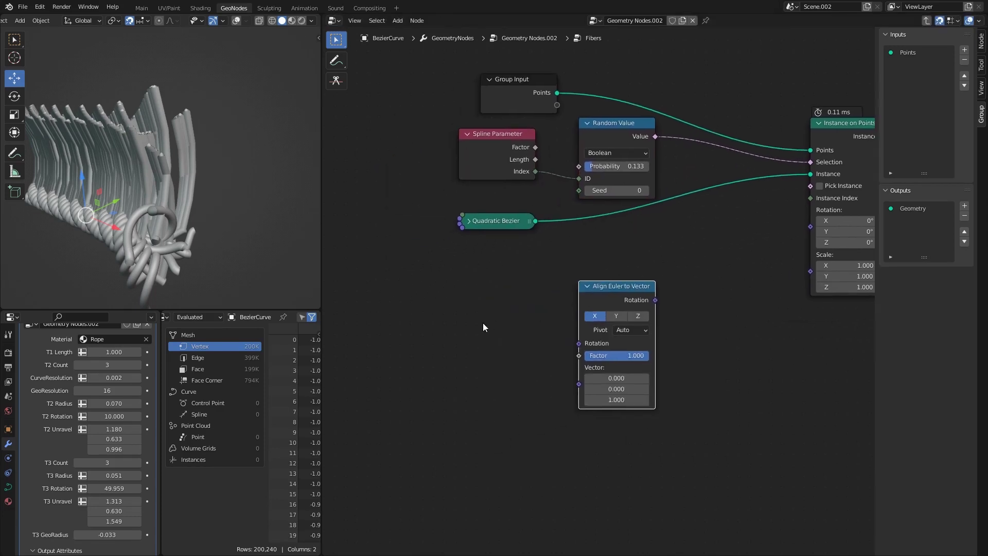
click(483, 324)
key(shift+a)
text(normal)
key(Return)
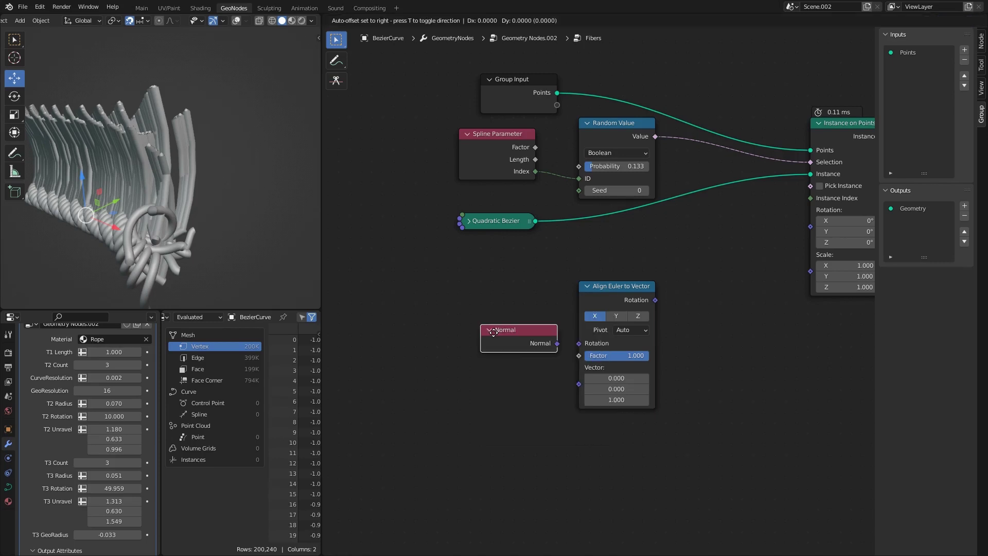
click(522, 366)
drag(576, 389, 579, 384)
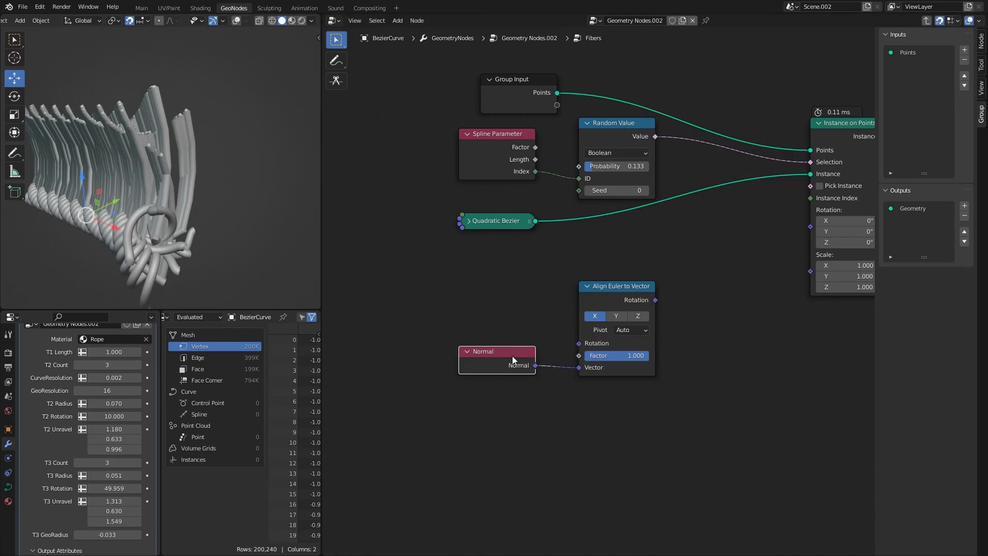
drag(511, 356, 457, 334)
Set Align Euler to Vector to the Z axis and connect its Rotation output to Instance on Points' Rotation input
middle_drag(666, 332, 599, 344)
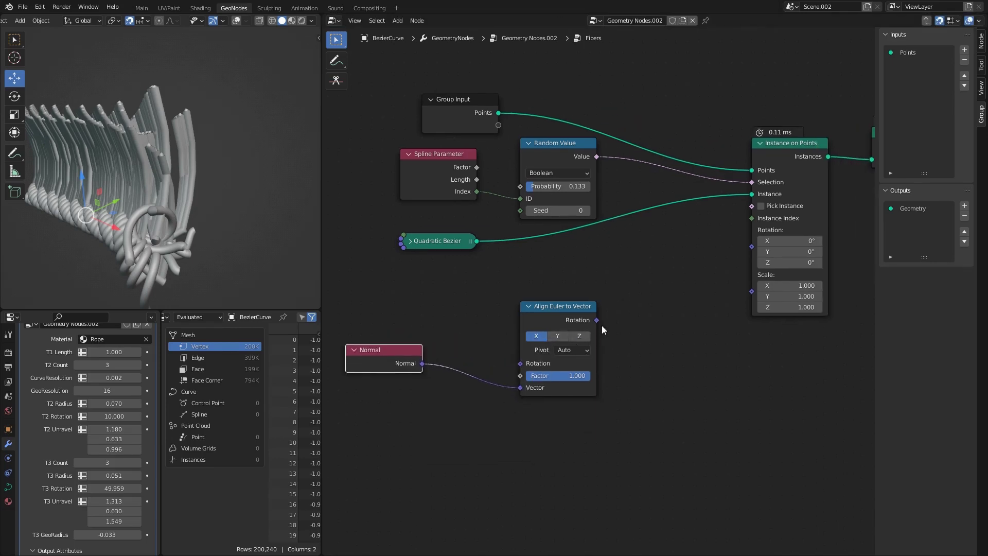
click(410, 241)
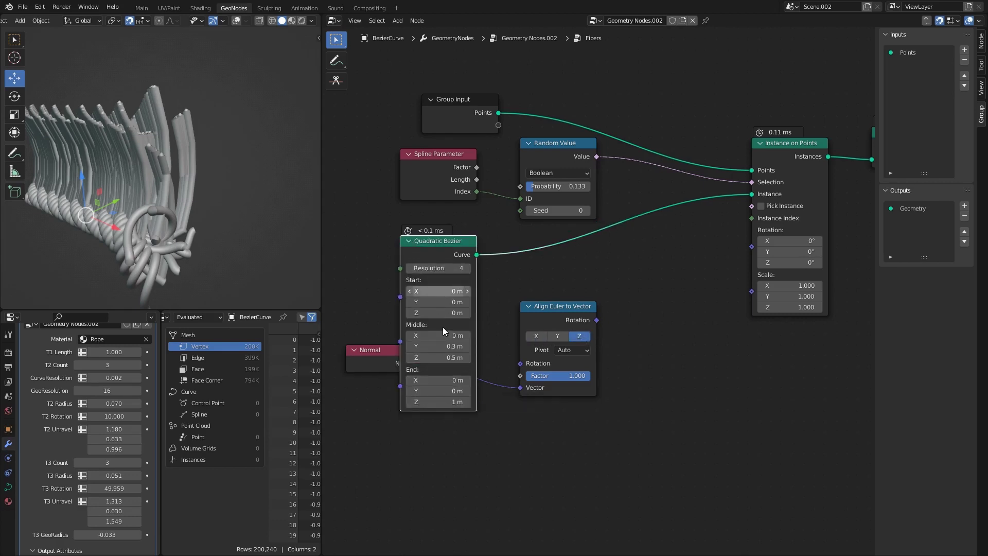
click(407, 242)
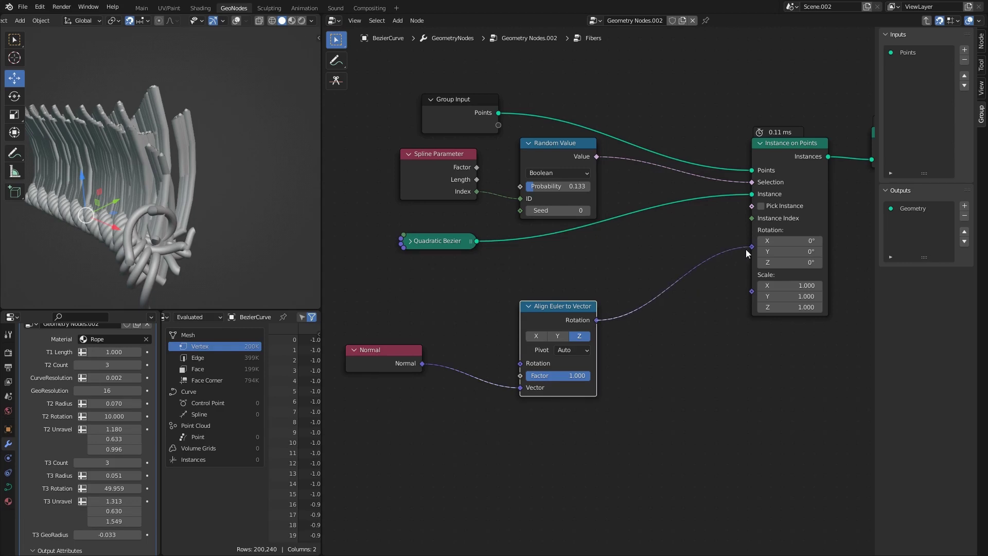
drag(745, 249, 745, 252)
middle_drag(150, 178, 144, 158)
Insert a Vector Rotate node on the link between the Normal and Align Euler to Vector nodes
middle_drag(502, 280, 557, 240)
drag(448, 310, 382, 305)
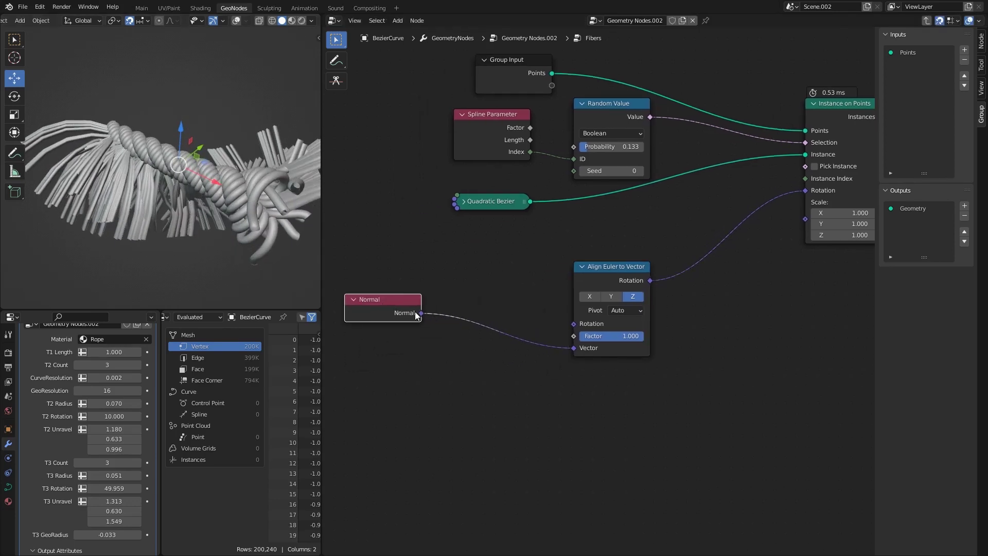
middle_drag(417, 315, 524, 293)
mouse_move(502, 290)
mouse_down()
mouse_move(468, 302)
mouse_move(490, 292)
mouse_up()
key(shift+a)
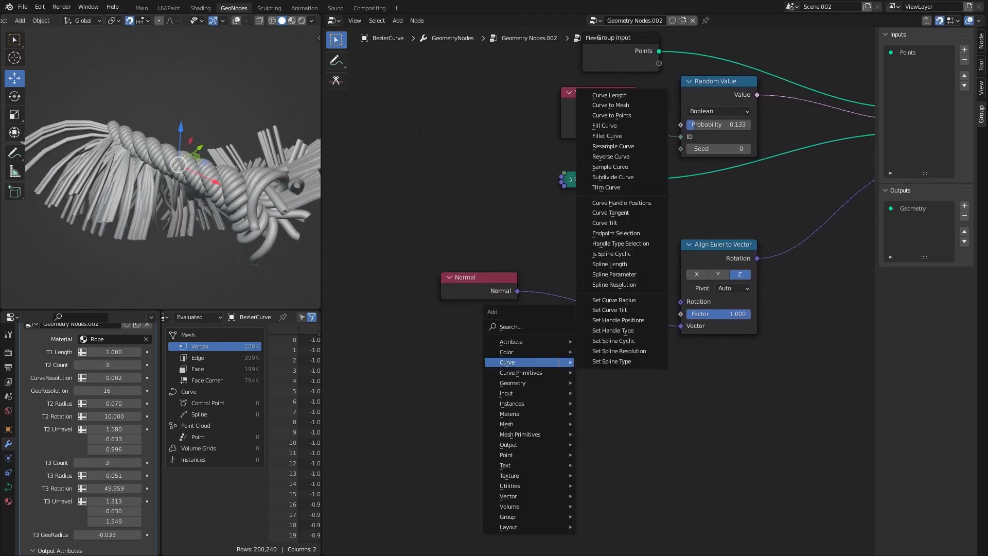
text(vector ro)
key(Return)
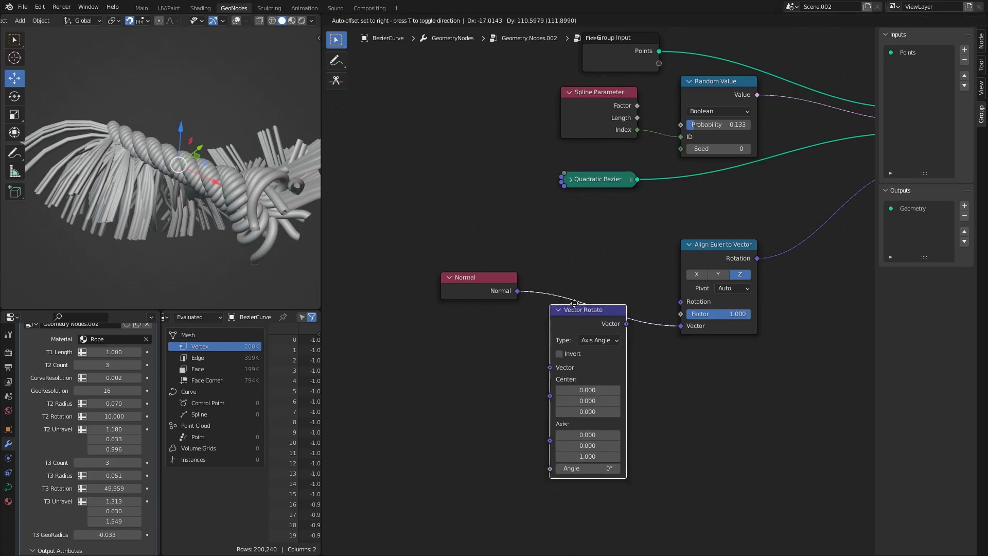
click(573, 268)
Add a Float Random Value node with Max 6.283 and connect its Value output to the Angle input of Vector Rotate
middle_drag(506, 387, 502, 337)
key(shift+a)
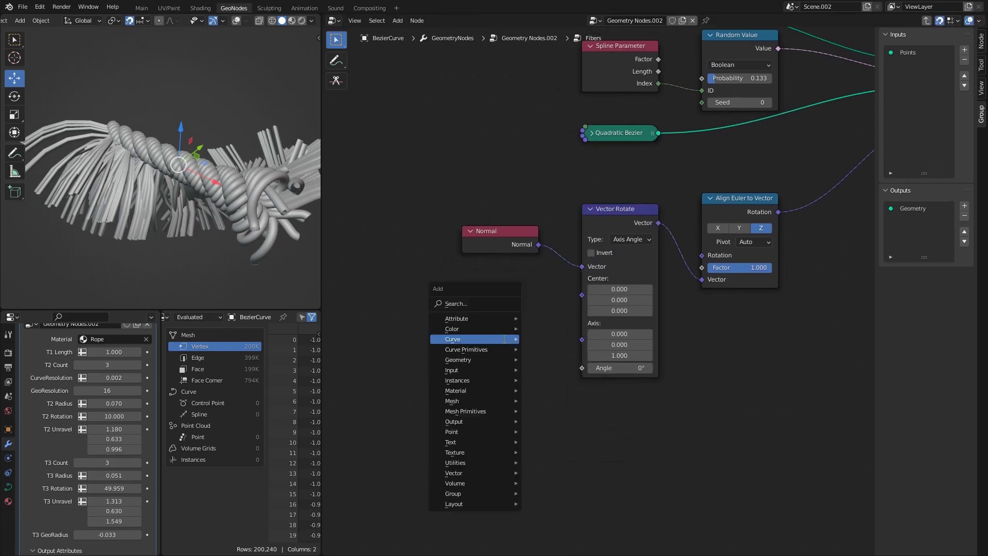
text(rand)
key(Return)
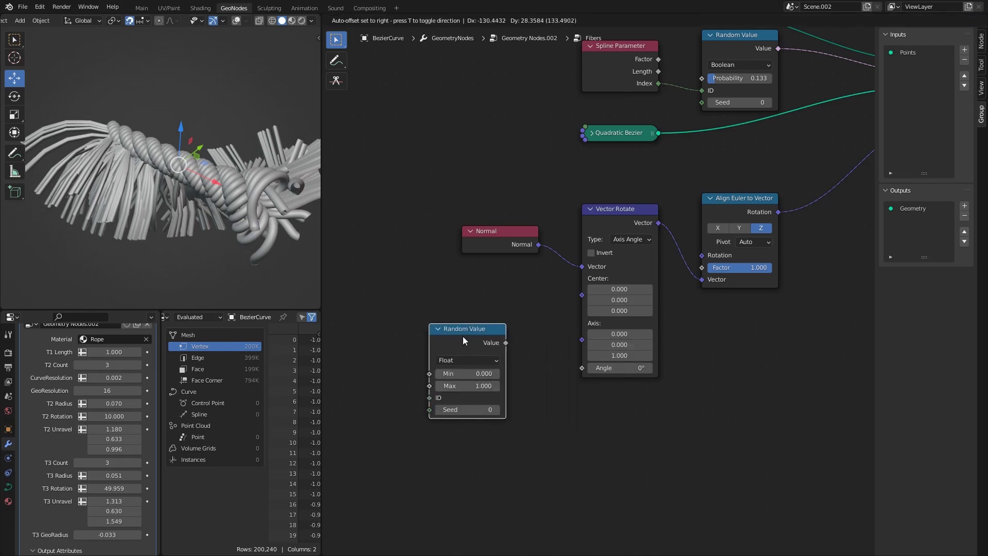
click(462, 335)
middle_drag(462, 335, 530, 299)
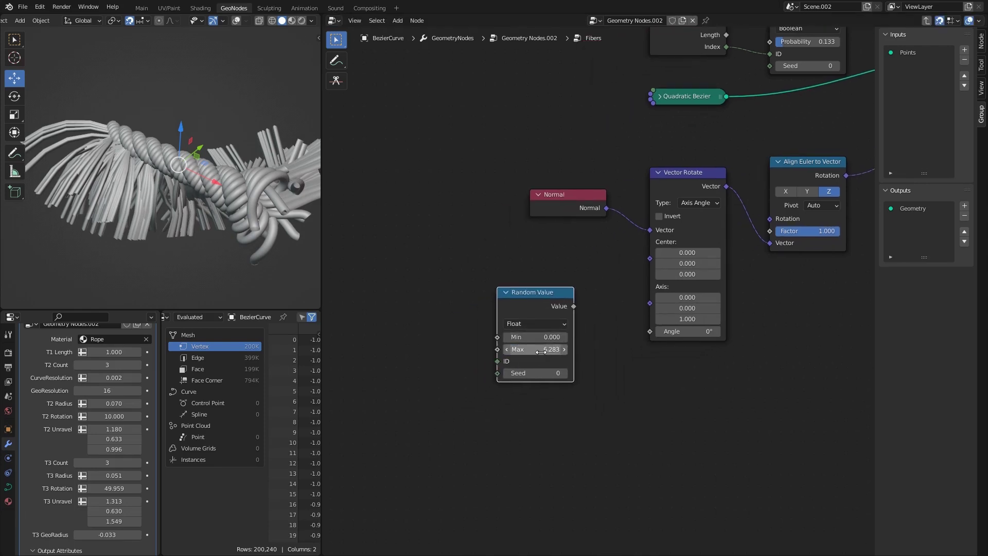
drag(534, 300, 501, 305)
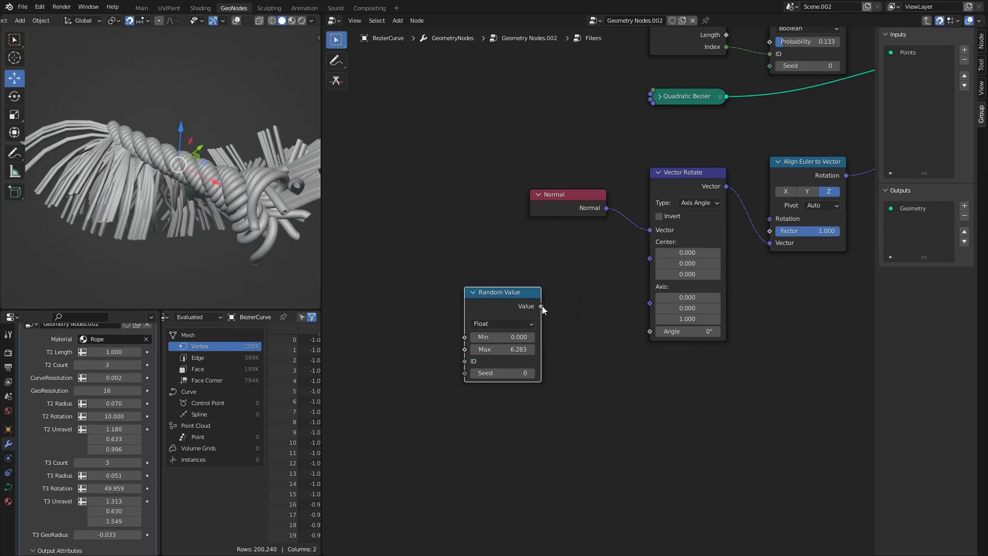
drag(650, 331, 650, 331)
Duplicate the Spline Parameter node and connect the copy's Index output to the ID input of the Float Random Value
middle_drag(666, 130, 700, 192)
click(720, 85)
key(shift+d)
click(413, 384)
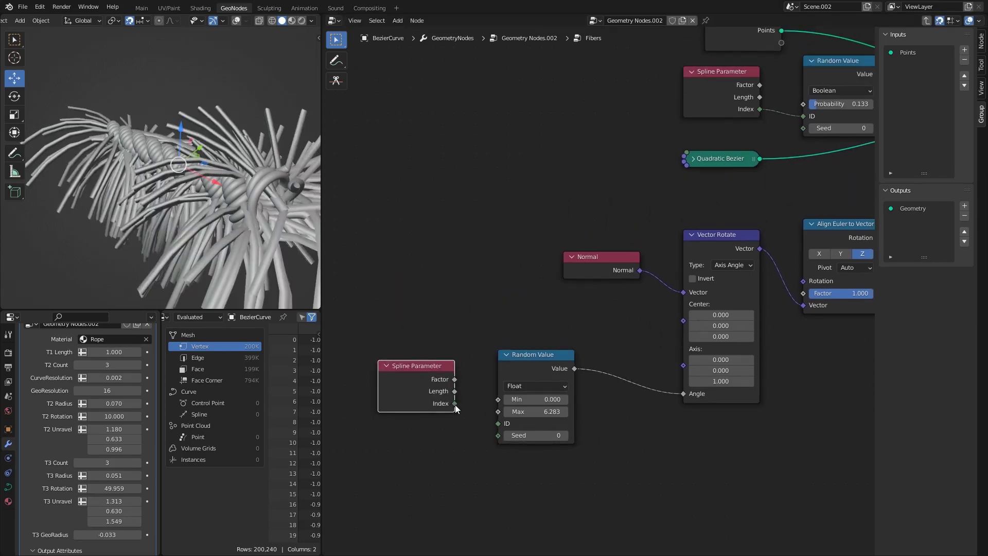
drag(497, 426, 497, 422)
Move the Normal, Float Random Value, Vector Rotate and Align Euler to Vector nodes together slightly down and to the left
scroll(573, 310, down, 3)
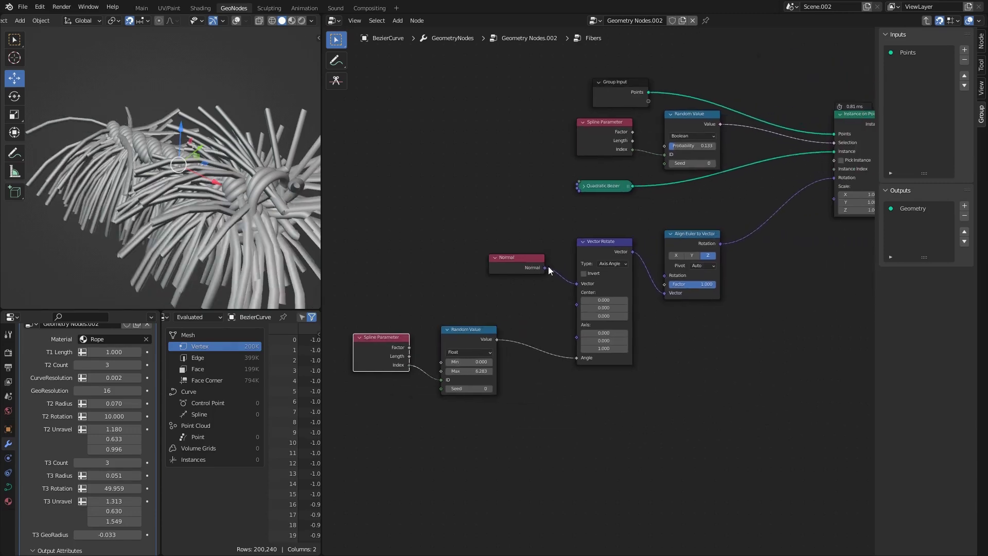
drag(486, 223, 662, 342)
key(g)
click(670, 339)
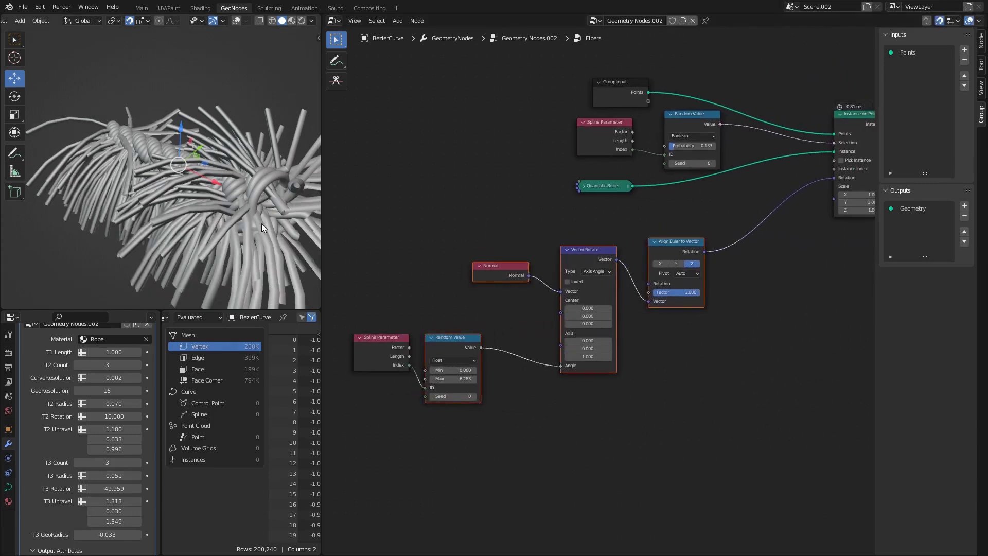
middle_drag(547, 183, 405, 269)
scroll(699, 297, up, 5)
middle_drag(701, 298, 590, 307)
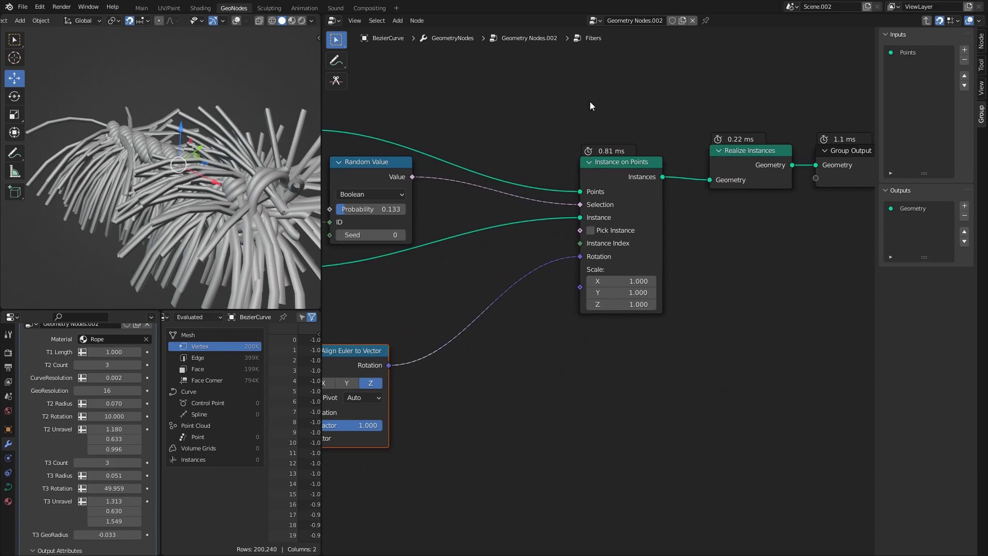
Shift the Instance on Points, Realize Instances and Group Output nodes further right and leave the Fibers group
drag(596, 98, 823, 216)
key(g)
middle_drag(196, 154, 306, 184)
scroll(764, 207, down, 3)
key(Tab)
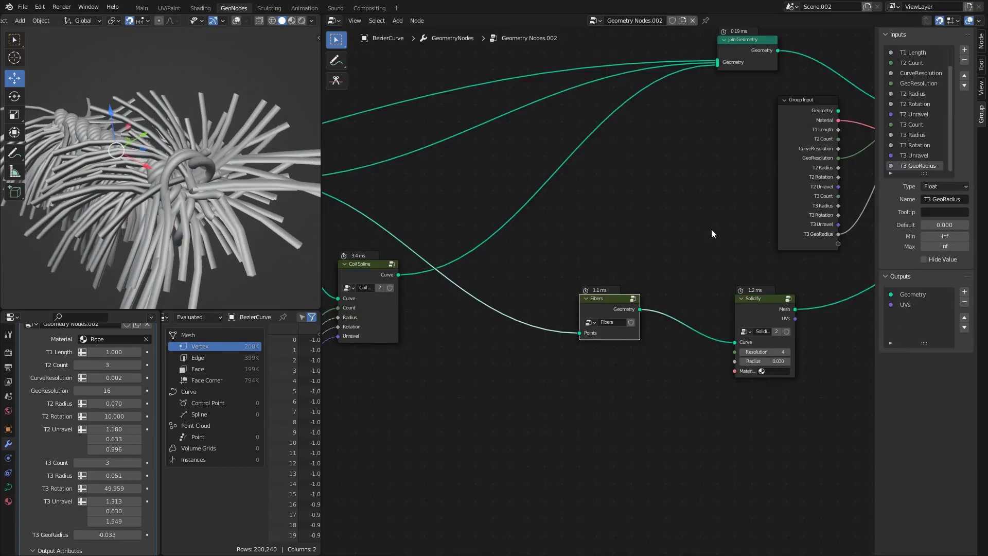
Thin the fibers by lowering the Radius of the Solidify node after Fibers, starting with 0.020
middle_drag(712, 231, 595, 199)
scroll(607, 309, up, 3)
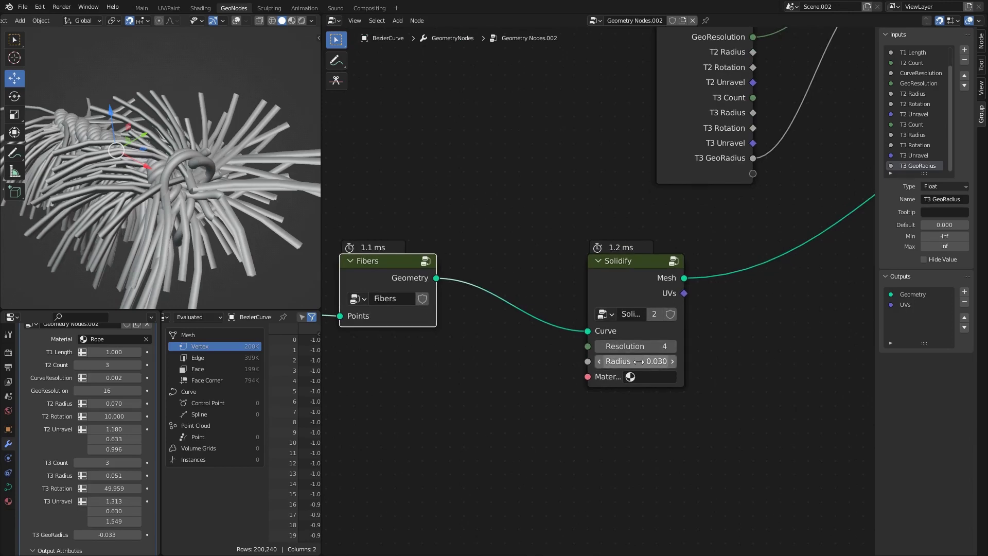
mouse_move(638, 361)
mouse_down()
mouse_move(621, 361)
mouse_move(633, 361)
mouse_up()
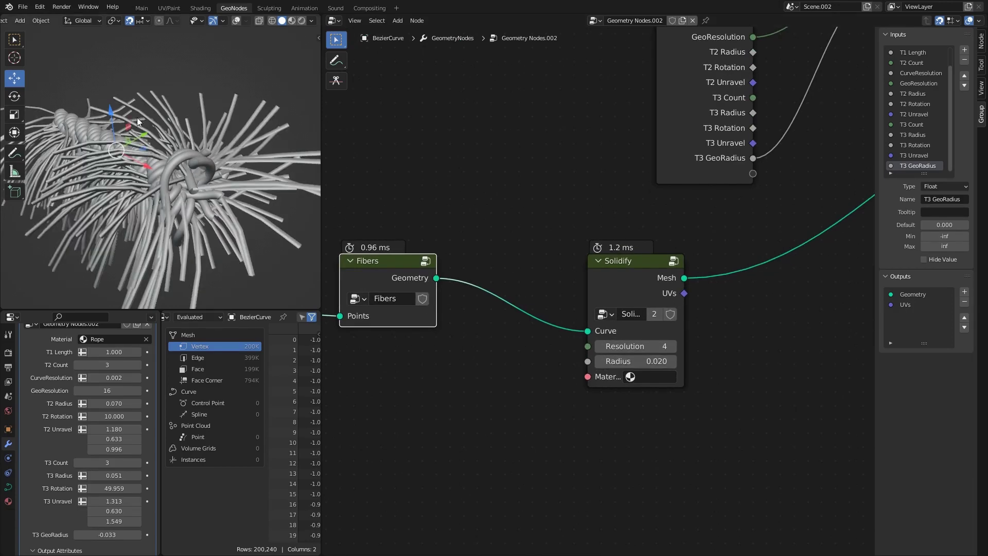
scroll(184, 122, up, 4)
middle_drag(137, 117, 211, 181)
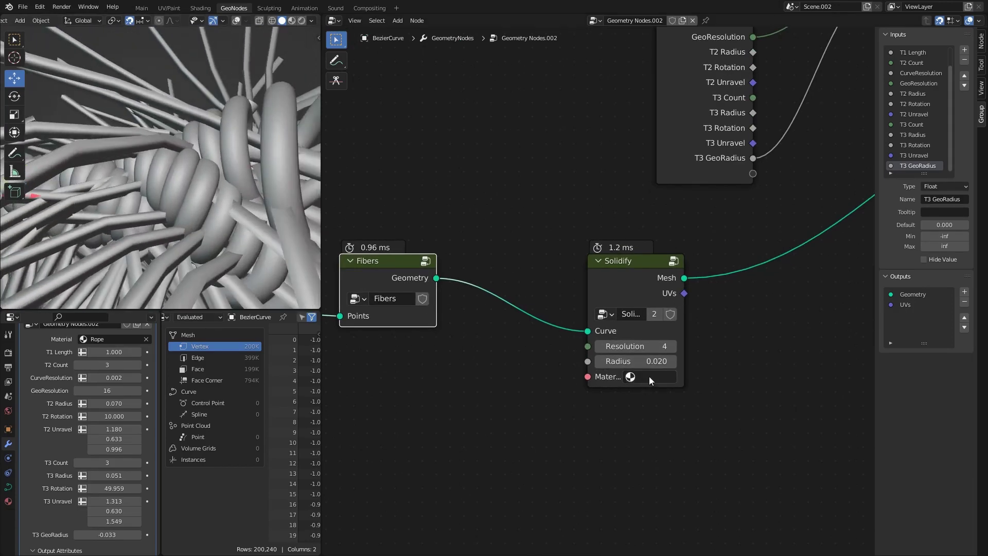
click(619, 362)
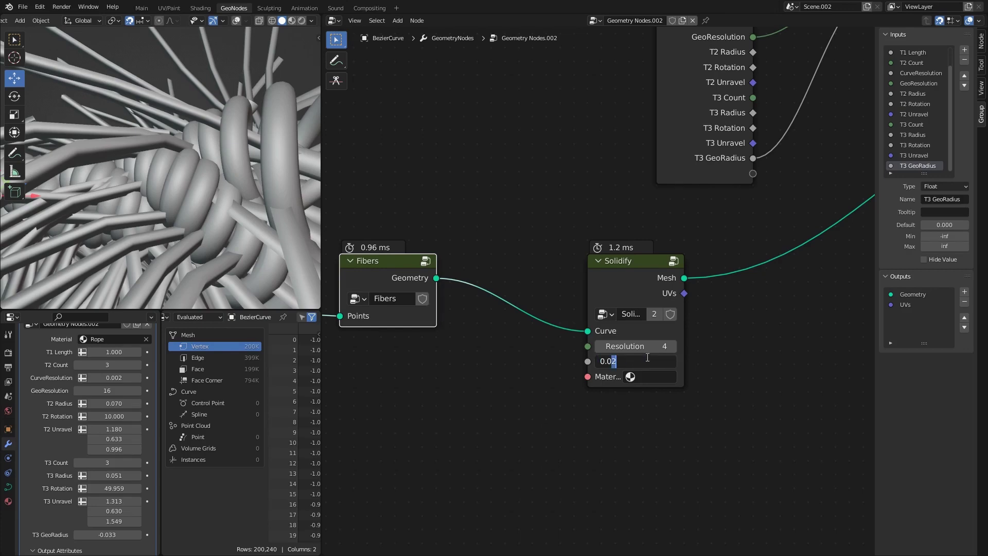
key(Return)
scroll(183, 234, down, 5)
middle_drag(183, 234, 232, 206)
Open the Fibers node group for editing at its Instance on Points node
middle_drag(370, 262, 658, 263)
scroll(530, 263, down, 2)
key(Tab)
scroll(651, 296, up, 2)
Try a smaller Z scale on the Instance on Points node and restore it to 1
drag(674, 279, 581, 279)
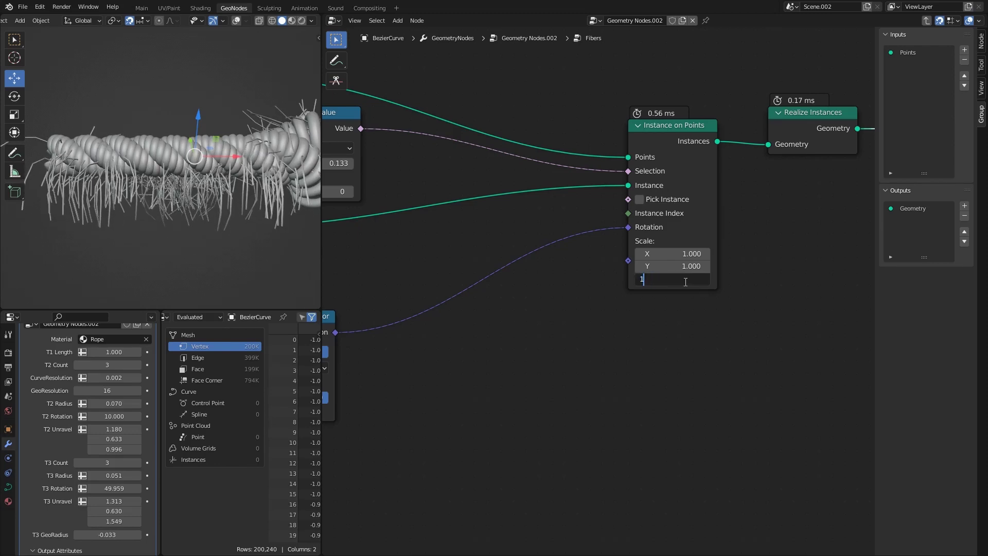
key(Return)
key(shift+a)
text(vecto)
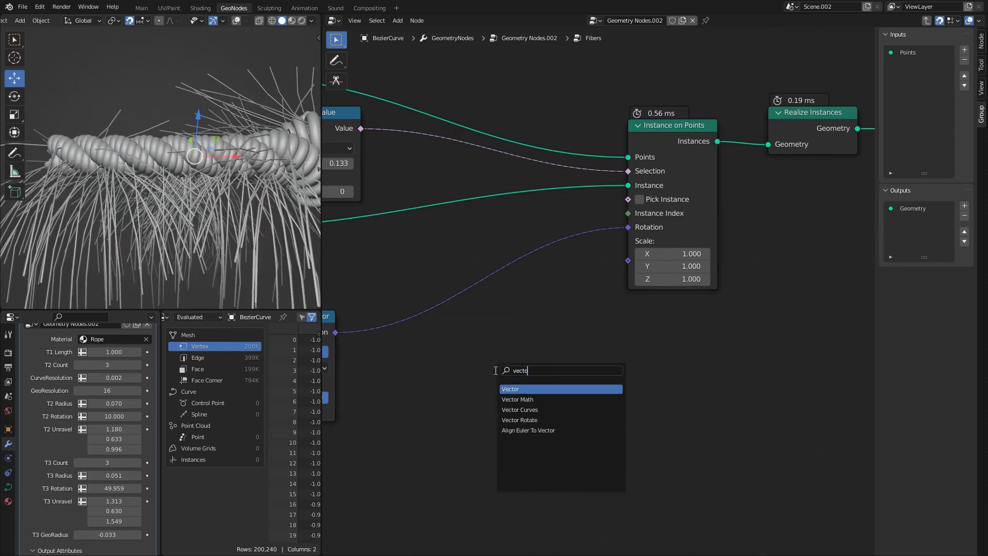
key(Down)
key(Down)
key(Down)
key(Return)
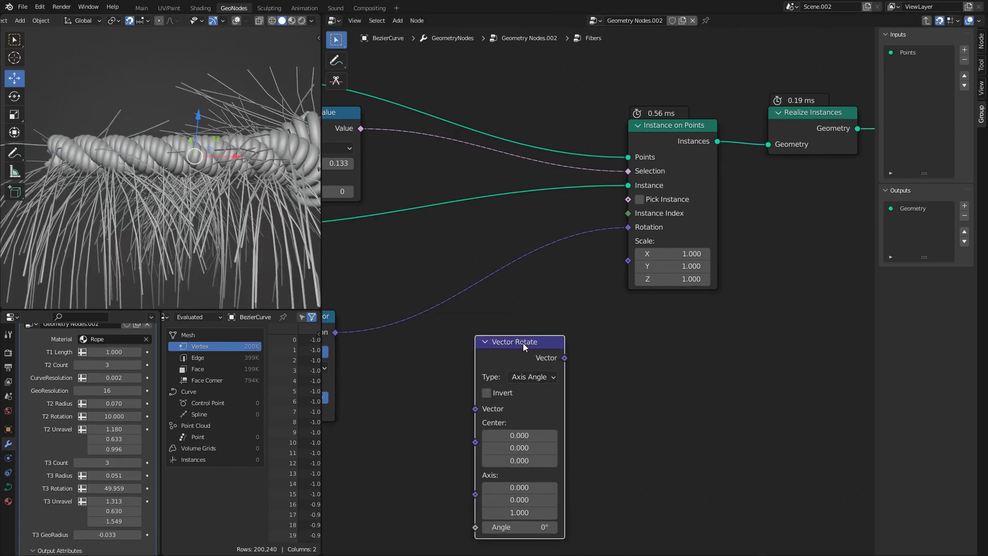
key(Escape)
Add a Random Value node set to Vector and connect its Value output to the Scale input of Instance on Points
key(shift+a)
text(rand)
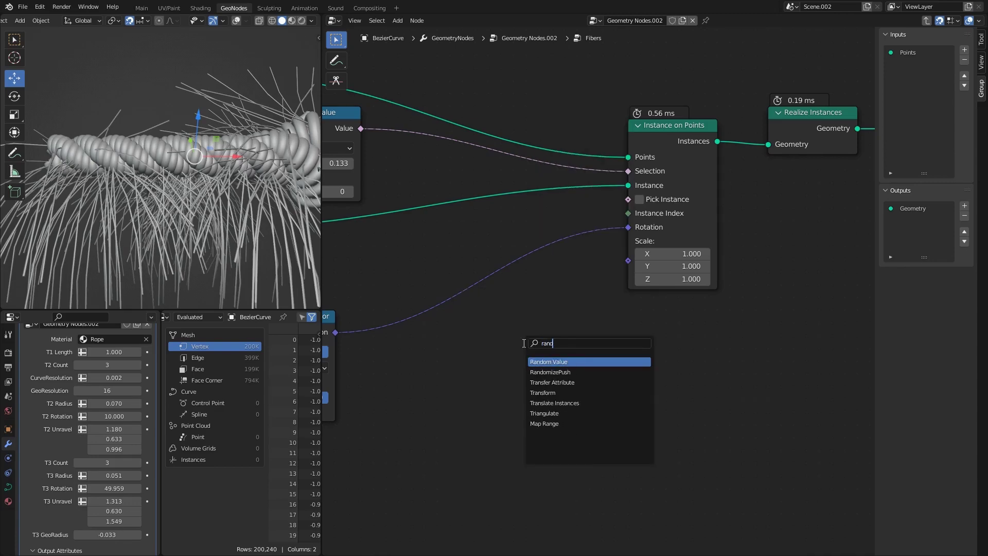
key(Return)
click(508, 343)
click(507, 378)
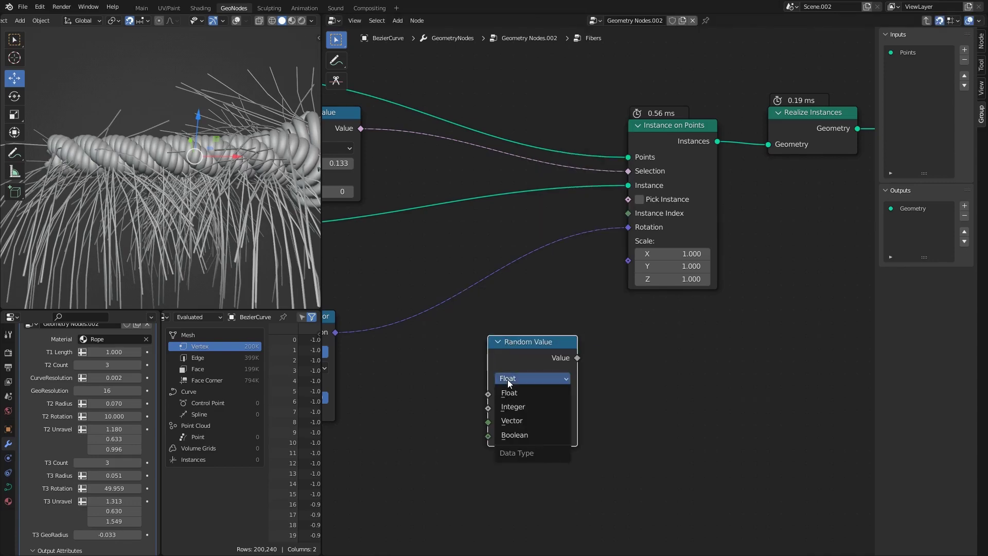
click(515, 422)
drag(540, 341, 501, 328)
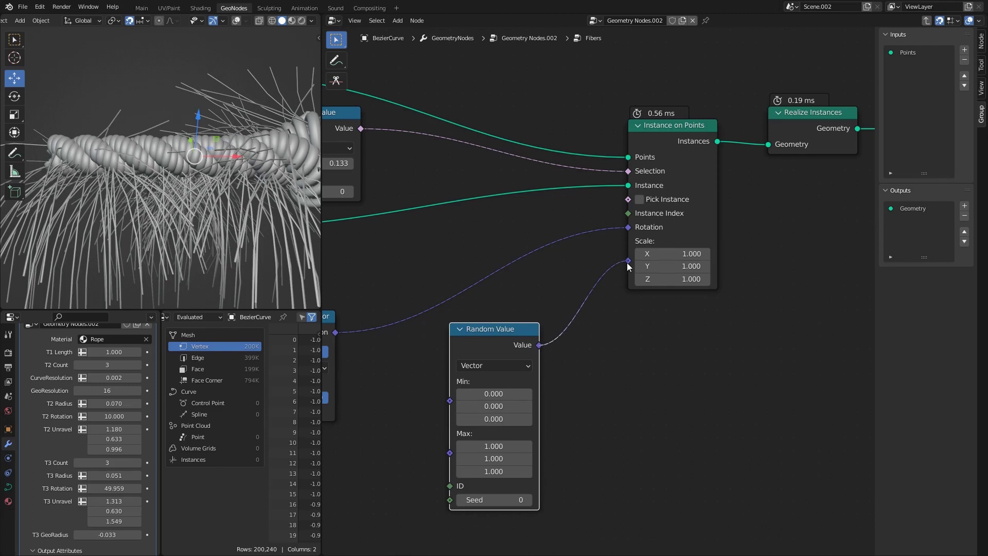
drag(627, 267, 627, 267)
Set the scale Random Value's Min to 1, 1, 0.140 and its Max Z to 0.310
drag(514, 404, 515, 395)
text(1)
key(Return)
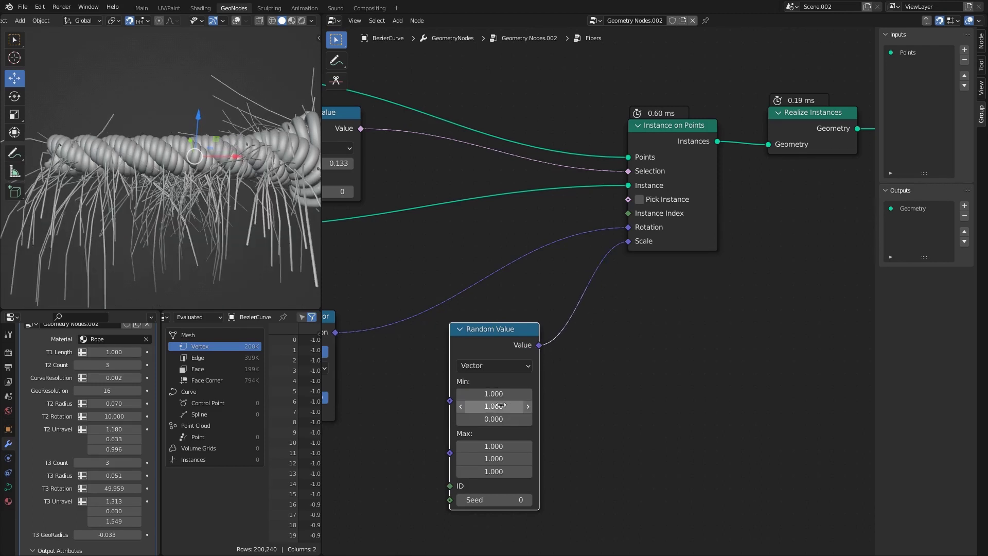
middle_drag(499, 406, 570, 331)
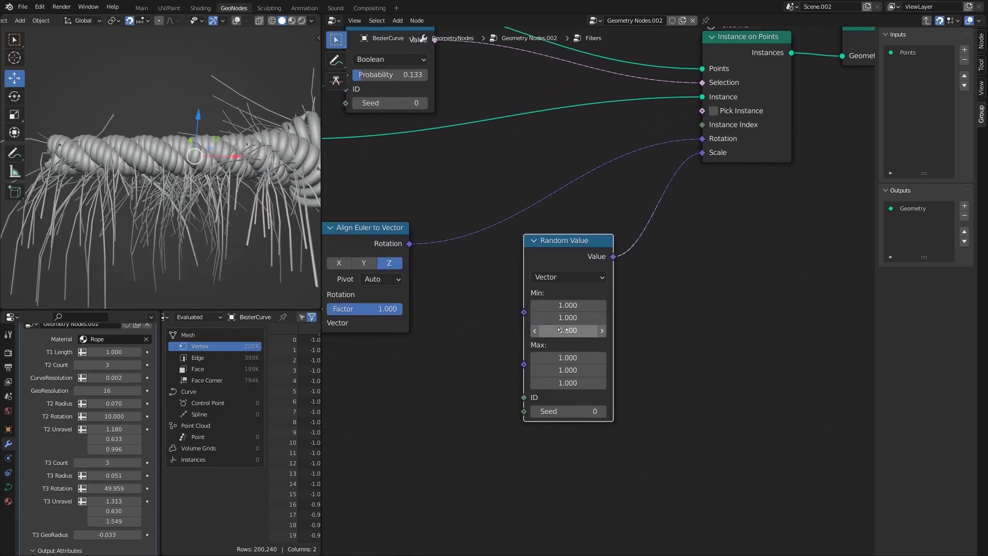
drag(567, 383, 588, 331)
Expand the Quadratic Bezier node, set its Middle Y to 0.07 m, and collapse the node again
middle_drag(550, 229, 784, 390)
click(449, 300)
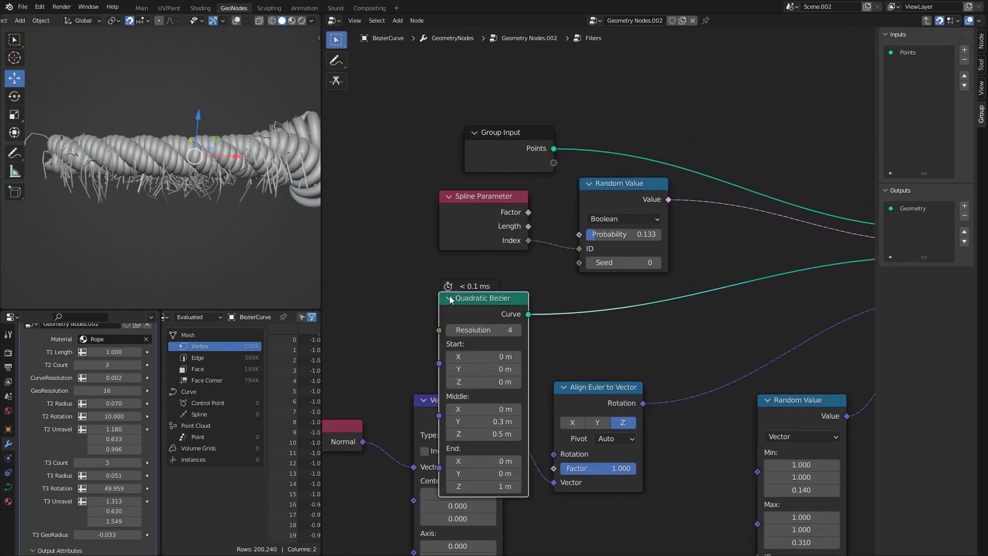
middle_drag(200, 185, 199, 201)
scroll(200, 204, up, 5)
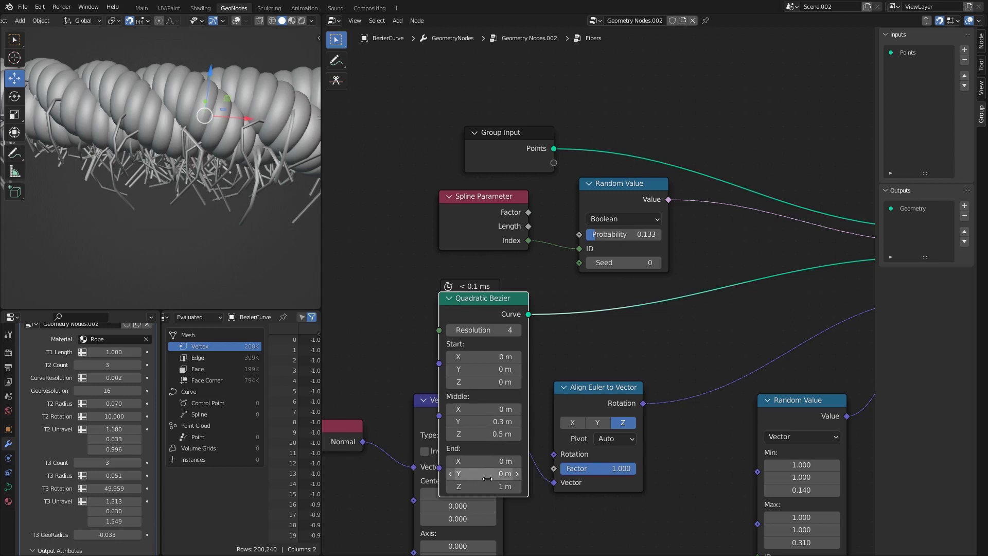
drag(493, 422, 430, 421)
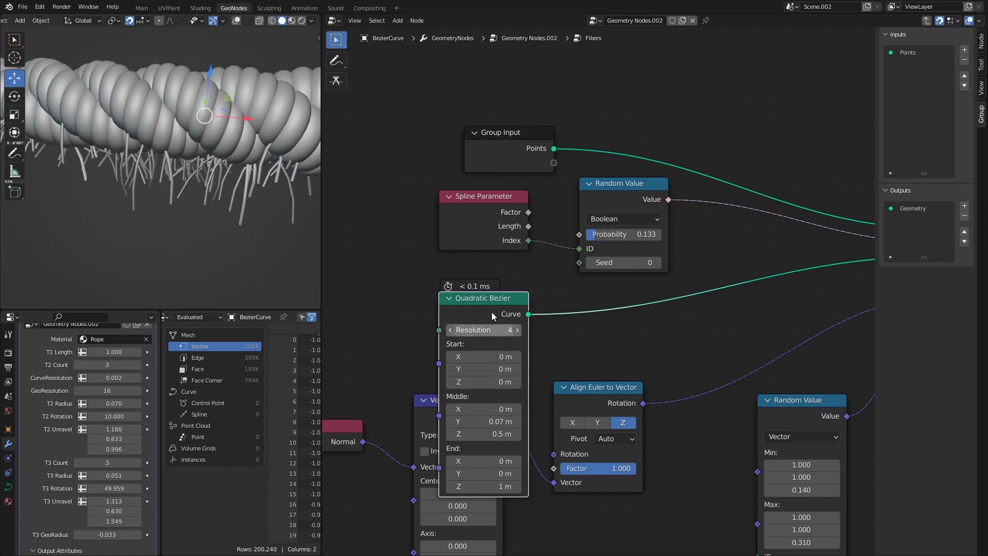
click(449, 298)
scroll(519, 343, down, 2)
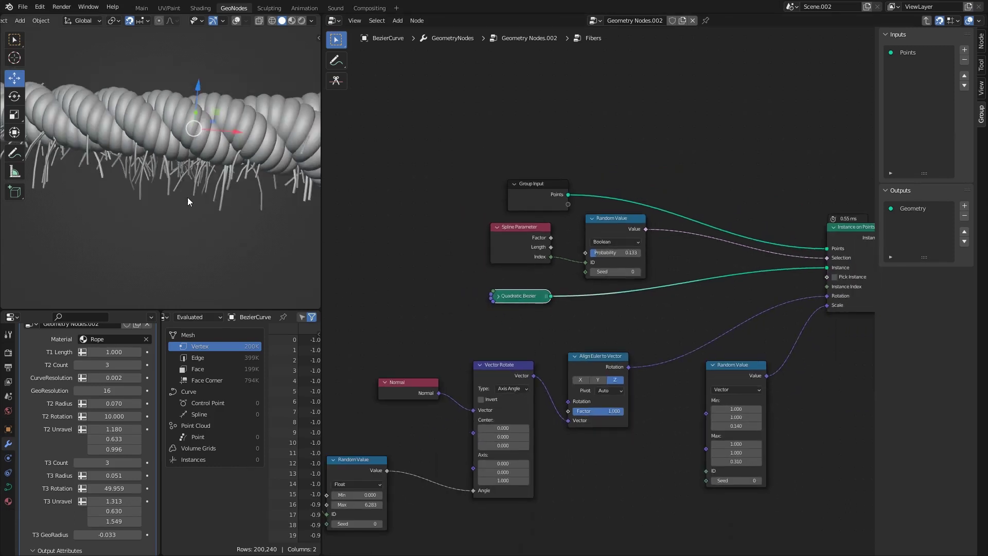
Reposition the Spline Parameter node beside the float Random Value and set that Random Value's Seed to 1
scroll(189, 196, down, 4)
shift+middle_drag(190, 195, 293, 252)
scroll(427, 354, down, 2)
middle_drag(433, 356, 540, 255)
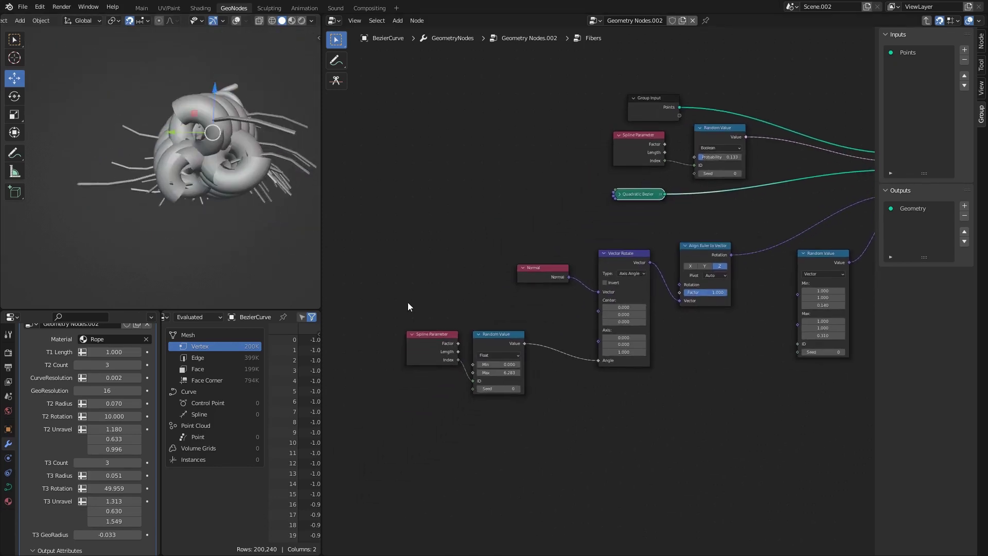
drag(407, 304, 509, 373)
key(g)
click(543, 377)
scroll(694, 315, up, 3)
mouse_move(699, 314)
middle_down()
mouse_move(620, 335)
mouse_move(588, 331)
mouse_move(689, 312)
middle_up()
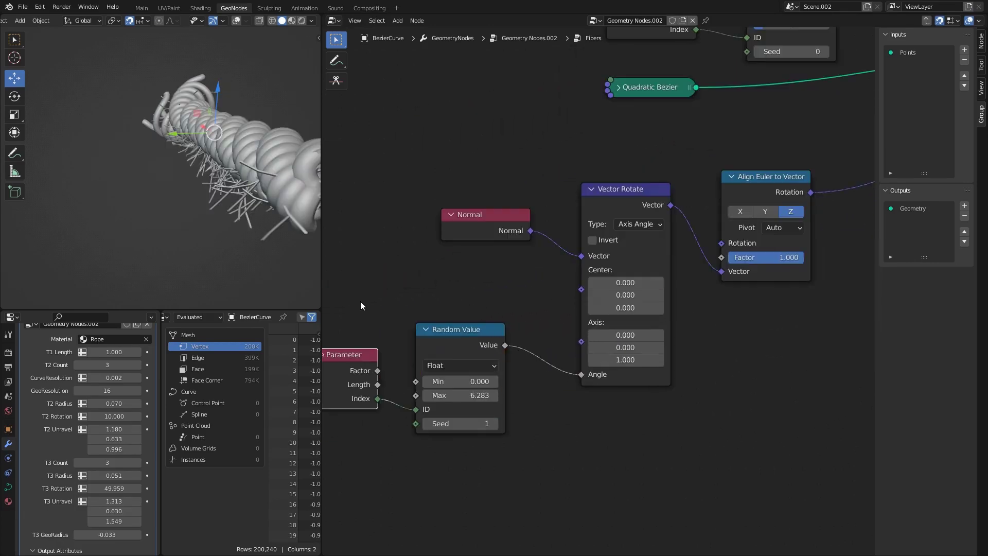
Move the Spline Parameter and float Random Value nodes down and connect a new Curve Tangent node to Vector Rotate's Axis input
drag(386, 284, 352, 361)
drag(453, 433, 455, 483)
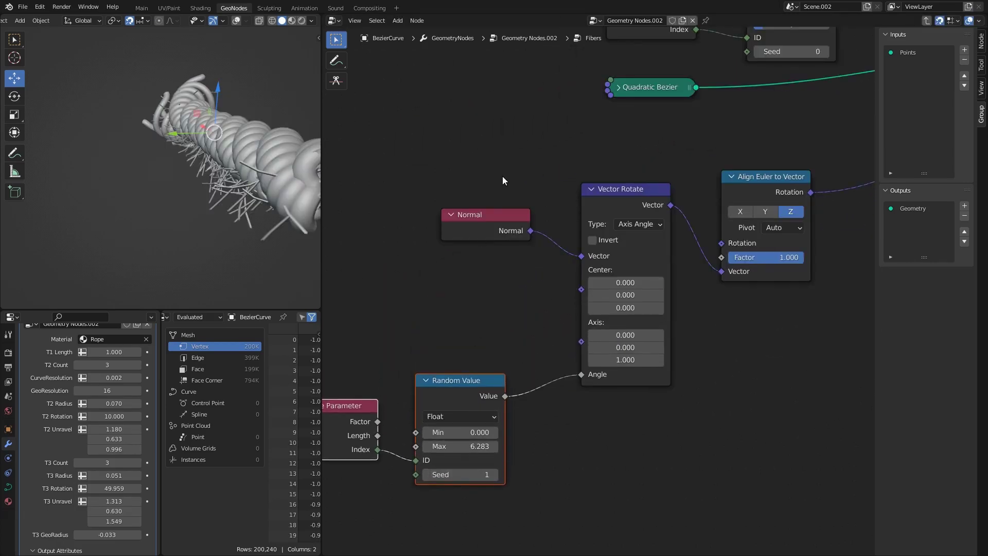
click(455, 271)
key(shift+a)
text(tang)
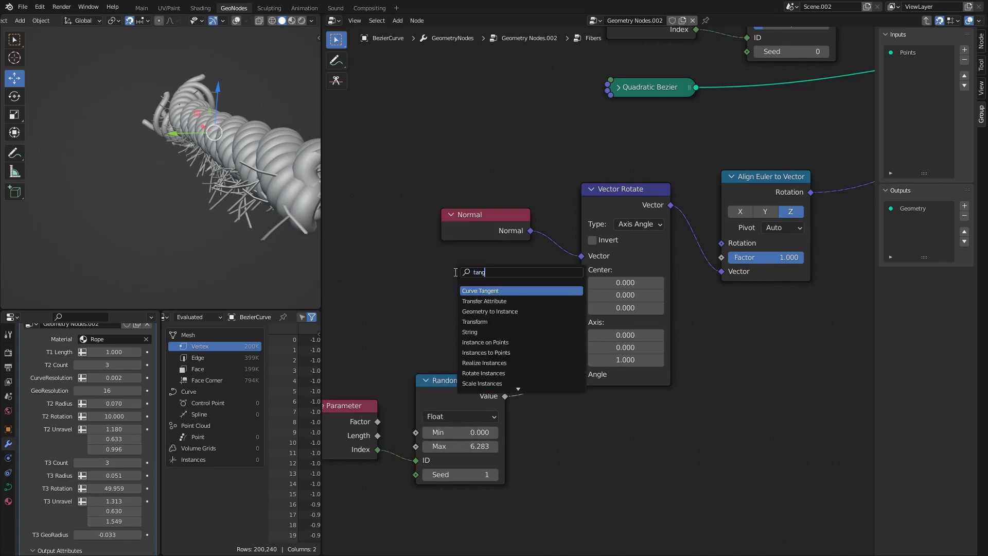
click(481, 290)
click(458, 292)
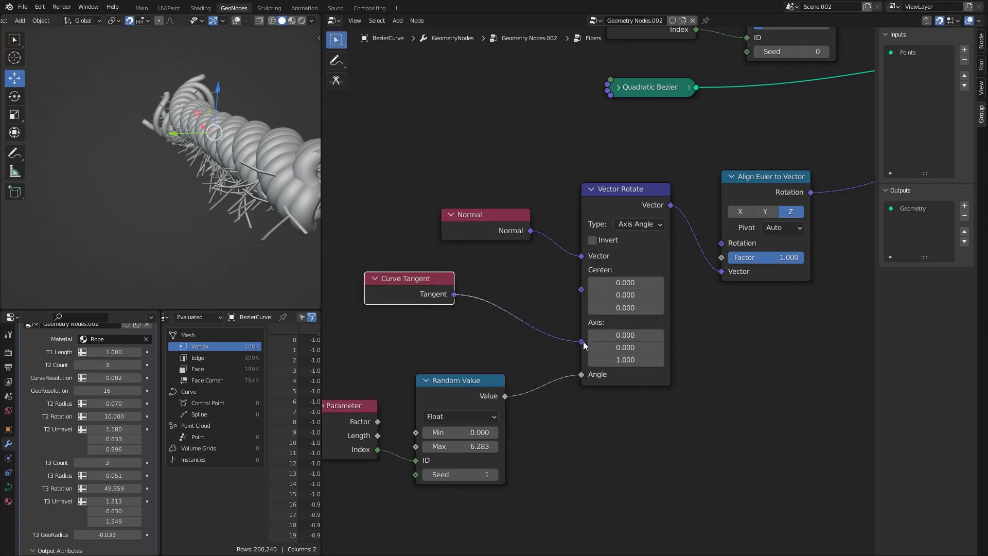
drag(583, 342, 583, 341)
Delete the spare Curve Tangent node and insert a copy of Vector Rotate between Align Euler to Vector and Instance on Points
mouse_move(180, 134)
middle_down()
mouse_move(136, 128)
mouse_move(104, 156)
mouse_move(180, 149)
middle_up()
scroll(620, 264, down, 2)
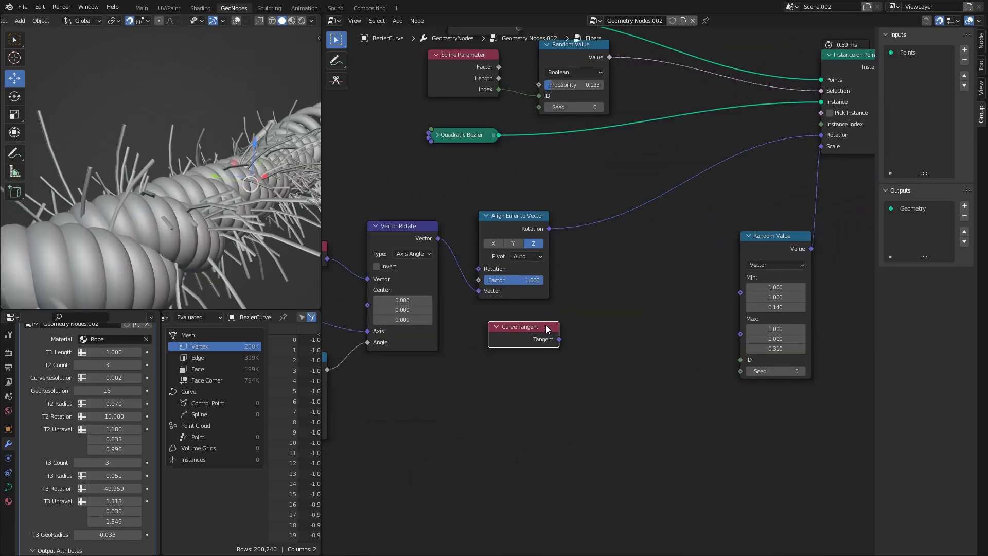
key(x)
click(404, 242)
key(shift+d)
click(663, 208)
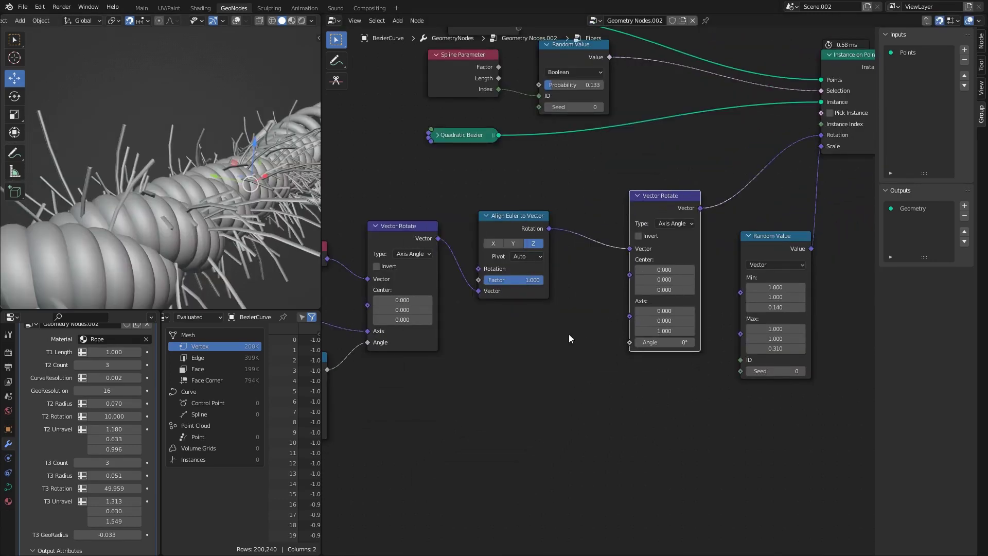
middle_drag(583, 340, 721, 314)
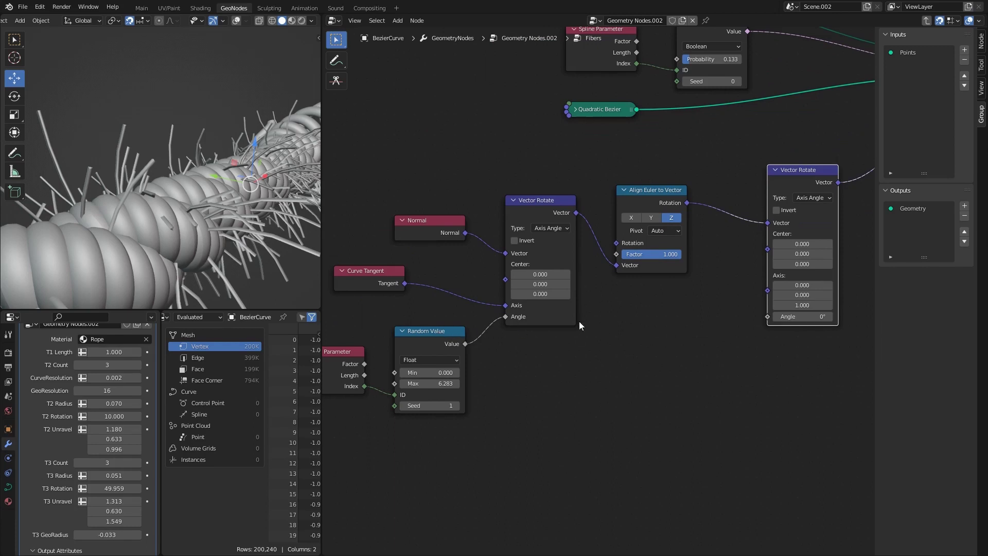
middle_drag(758, 285, 605, 307)
drag(649, 193, 627, 184)
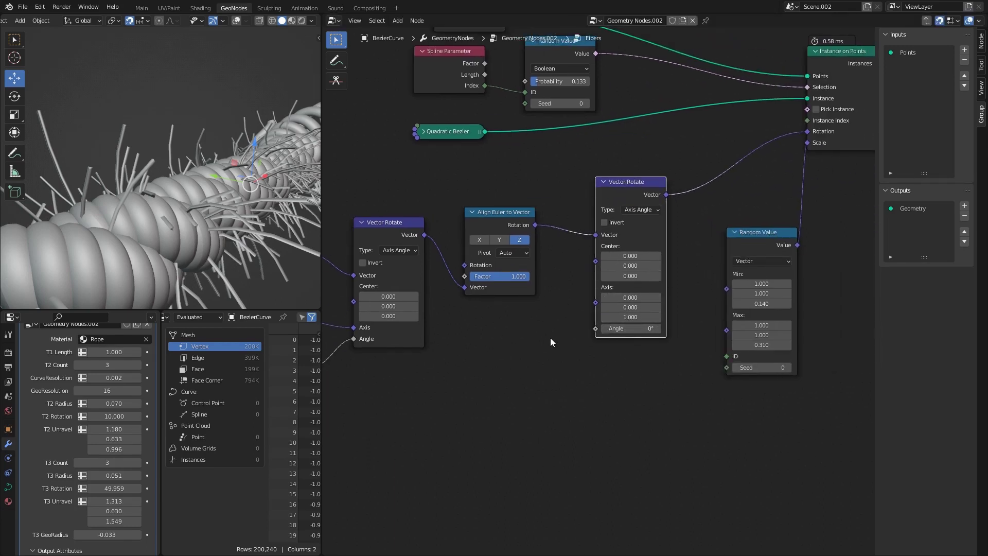
Duplicate the vector Random Value node and connect the copy's Value output to the Axis input of the second Vector Rotate
drag(769, 235, 776, 235)
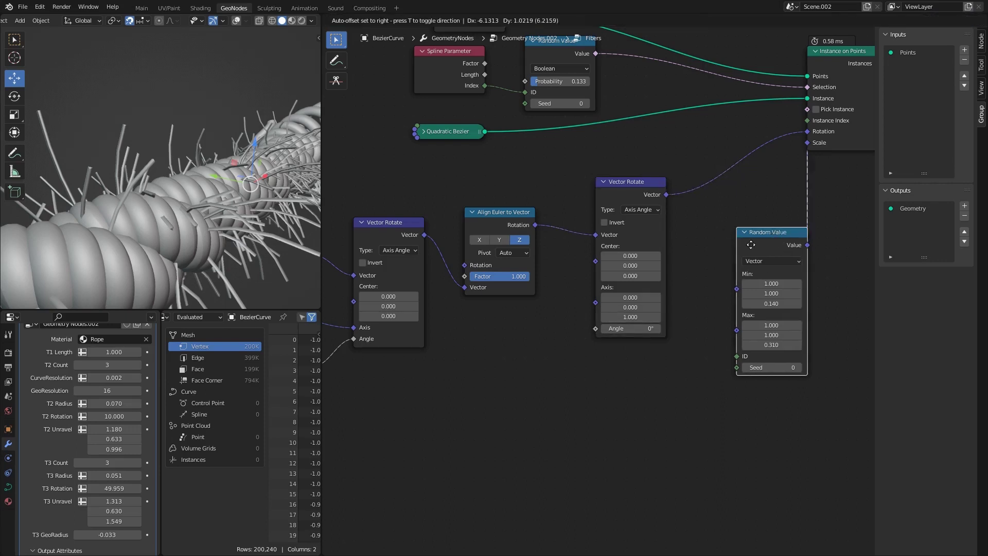
key(shift+d)
click(490, 334)
scroll(519, 352, up, 1)
drag(519, 349, 593, 302)
Set all Min components of the axis Random Value to -1 and all Max components to 1
drag(483, 414, 483, 392)
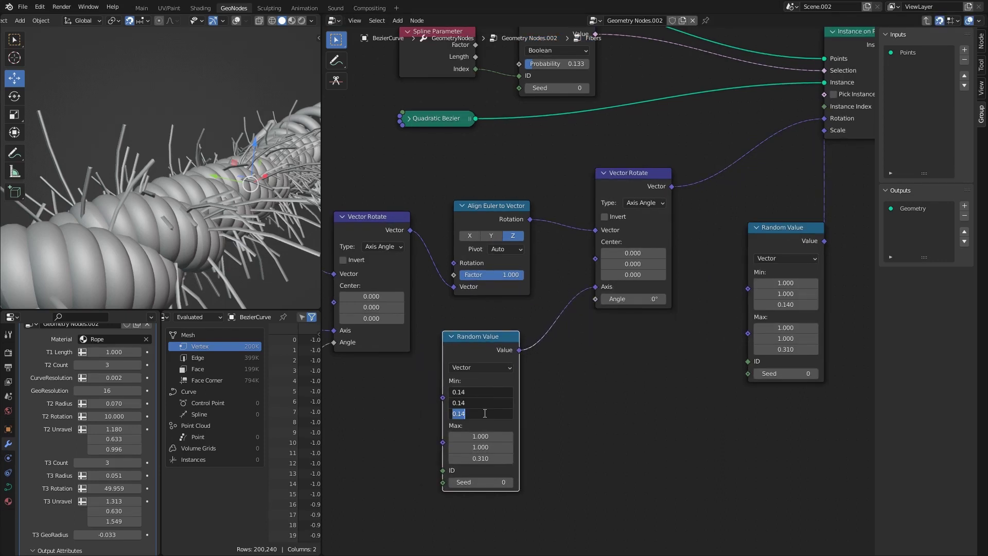
text(-1)
key(Return)
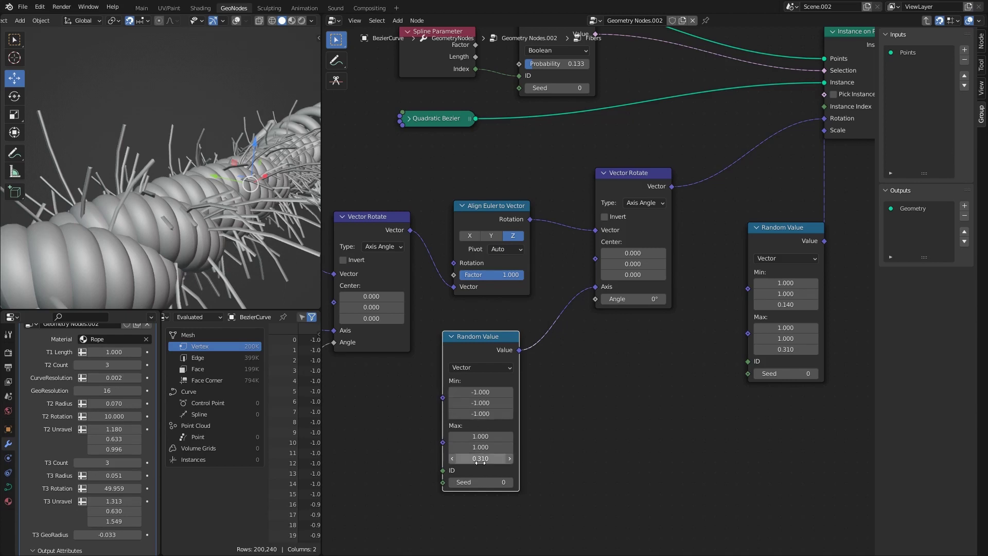
drag(480, 462, 480, 436)
key(Return)
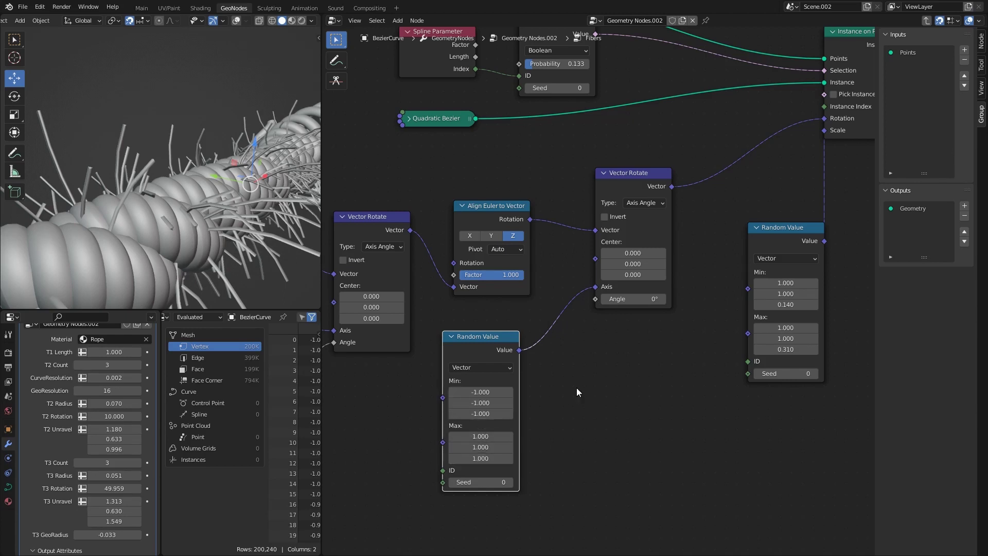
Collapse the axis Random Value node and set the second Vector Rotate's Angle to 8.1°
click(453, 336)
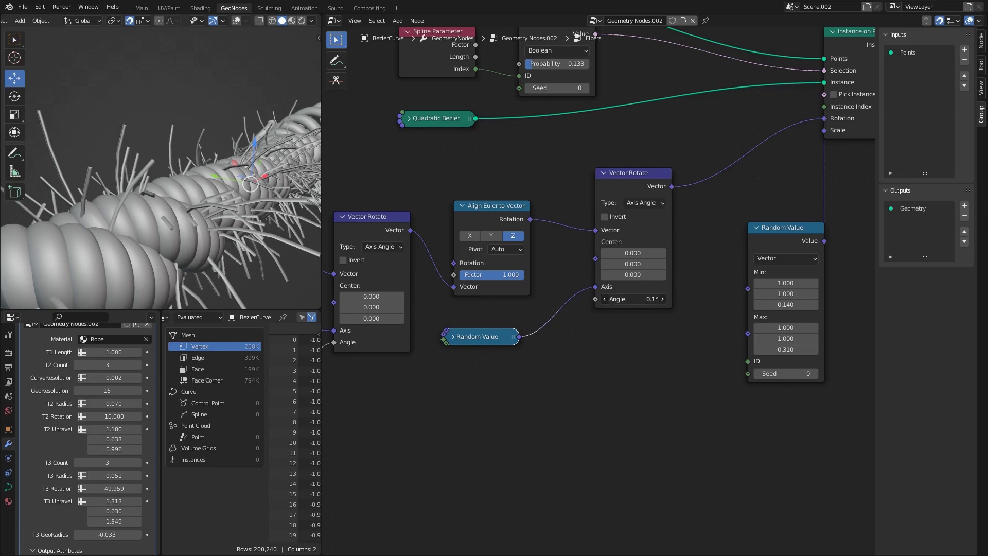
mouse_move(633, 299)
mouse_down()
mouse_move(649, 299)
mouse_move(613, 299)
mouse_move(646, 299)
mouse_up()
Duplicate the Spline Parameter and float Random Value pair and connect the copy's Value to the second Vector Rotate's Angle
middle_drag(462, 357, 655, 335)
scroll(655, 335, down, 4)
drag(504, 444, 431, 337)
key(shift+d)
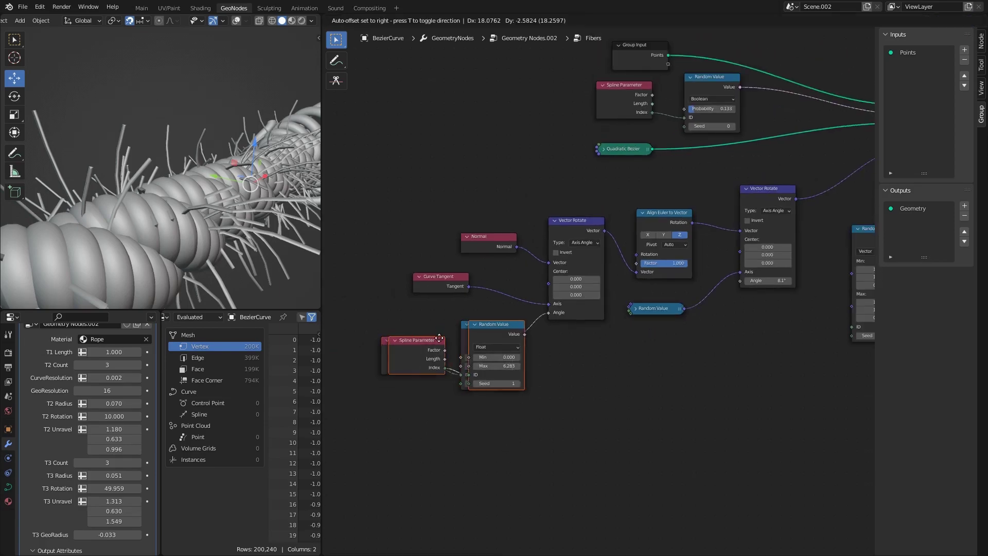
click(630, 354)
scroll(625, 354, up, 2)
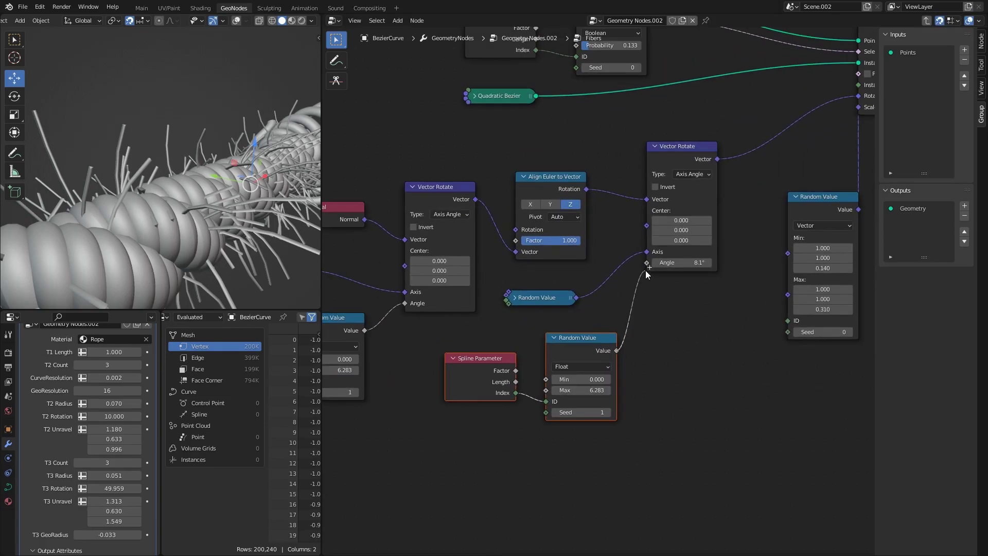
Set the Max of the duplicated float Random Value to pi
scroll(674, 376, up, 2)
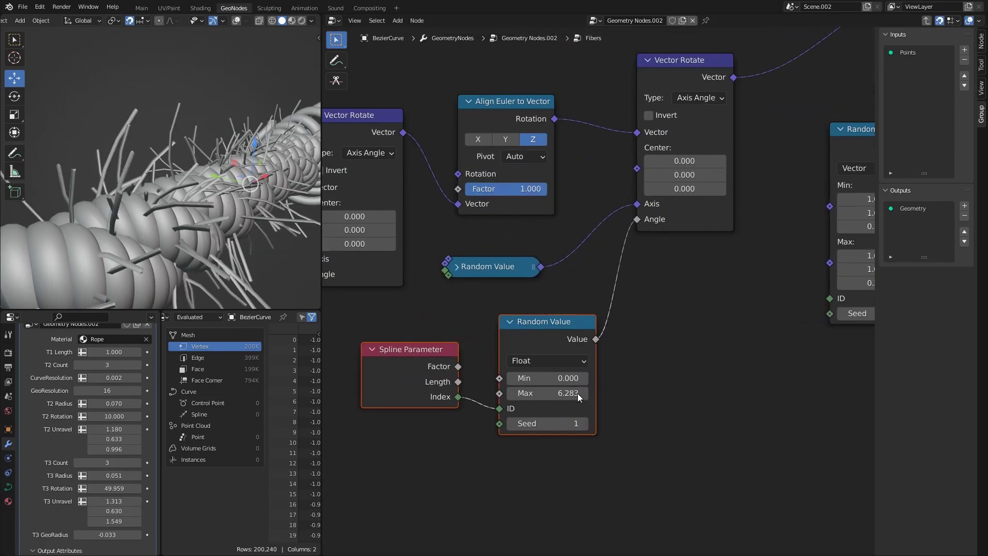
double_click(565, 394)
text(pi)
key(Return)
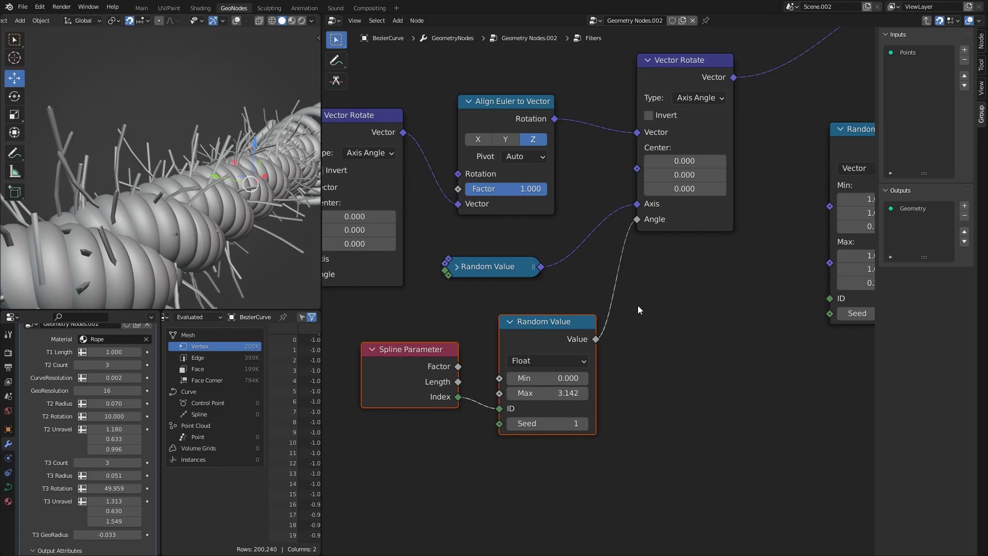
Set the fiber scale Random Value's Z Min to 0.090 and Z Max to 0.210
middle_drag(620, 255, 582, 304)
scroll(582, 305, down, 2)
middle_drag(251, 178, 173, 167)
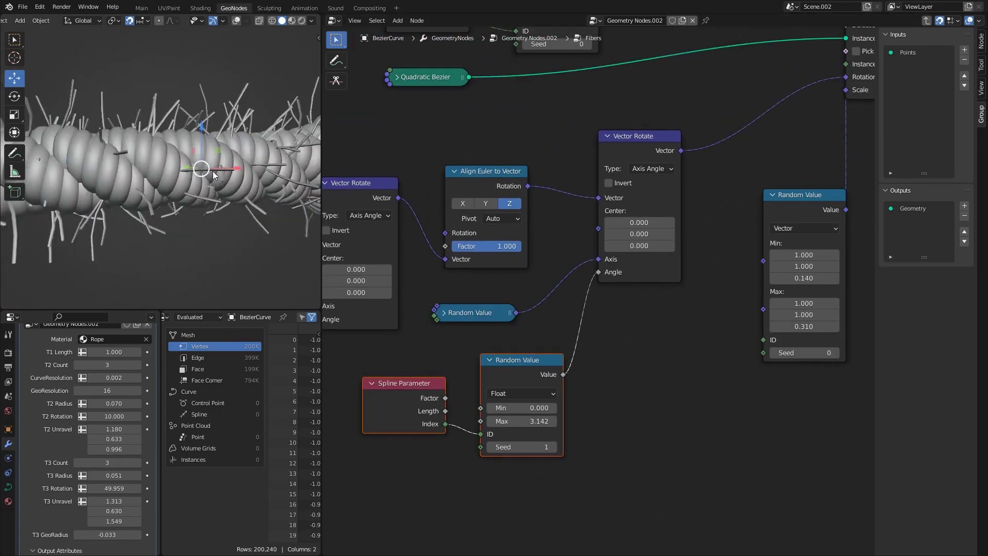
scroll(168, 165, down, 4)
scroll(178, 188, up, 1)
scroll(178, 192, up, 1)
middle_drag(678, 275, 532, 317)
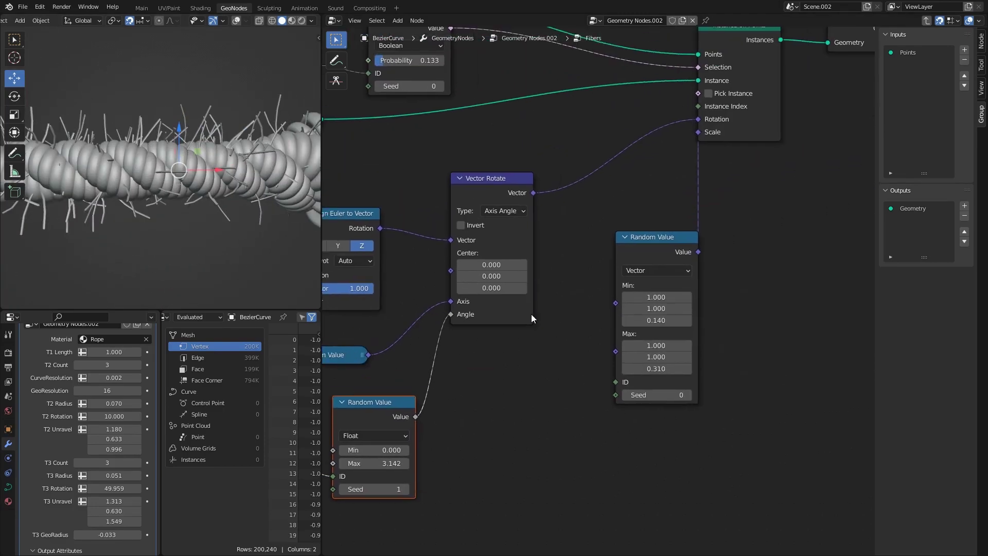
scroll(683, 364, up, 1)
drag(667, 374, 641, 374)
drag(667, 322, 654, 323)
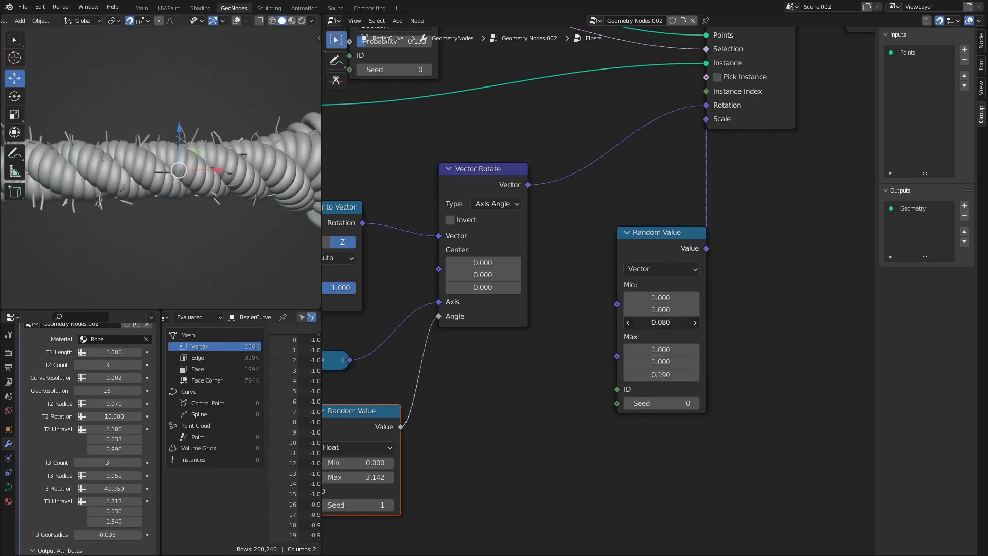
drag(667, 375, 672, 374)
scroll(186, 132, down, 3)
scroll(146, 161, up, 2)
Set the Boolean Random Value's Probability to 0.342 and save the file
shift+middle_drag(185, 132, 181, 175)
middle_drag(583, 223, 749, 478)
middle_drag(637, 260, 688, 226)
drag(612, 264, 616, 263)
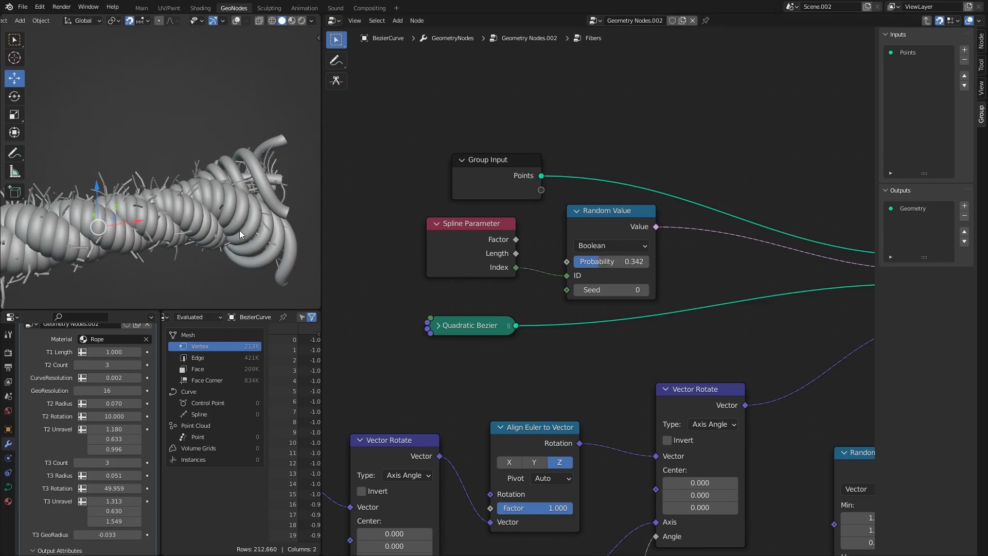
middle_drag(239, 230, 174, 263)
key(ctrl+s)
Set T1 Length to 0.970 to test how the fibers respond
drag(112, 352, 102, 352)
scroll(458, 389, down, 2)
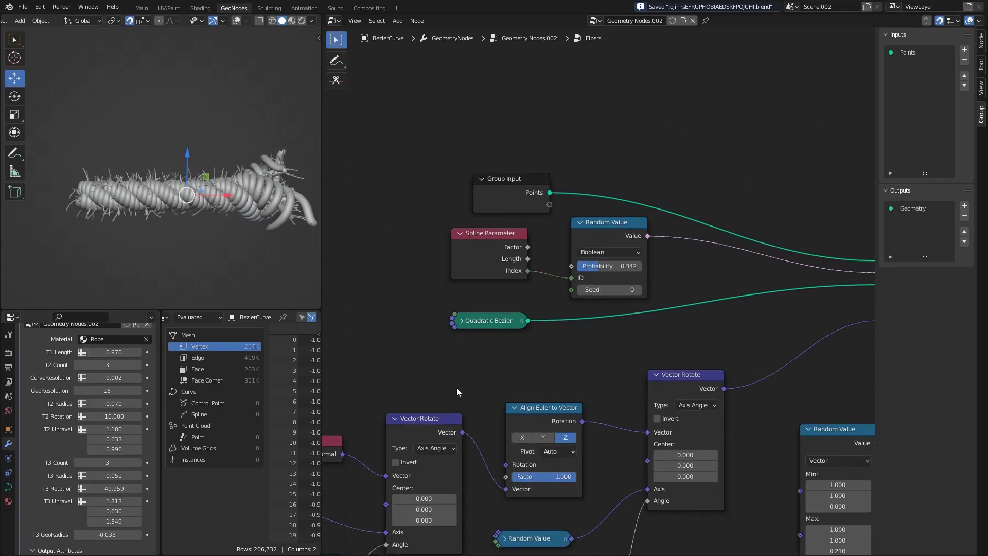
middle_drag(492, 464, 496, 240)
middle_drag(494, 314, 548, 242)
middle_drag(751, 250, 653, 276)
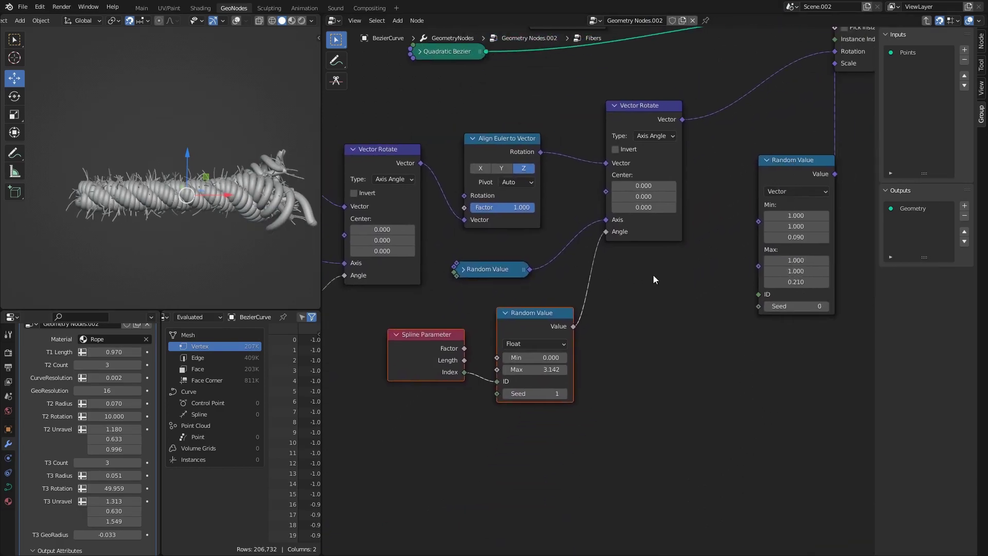
Expand the axis Random Value node and move the float Random Value with its Spline Parameter below it
click(463, 269)
middle_drag(465, 273, 484, 193)
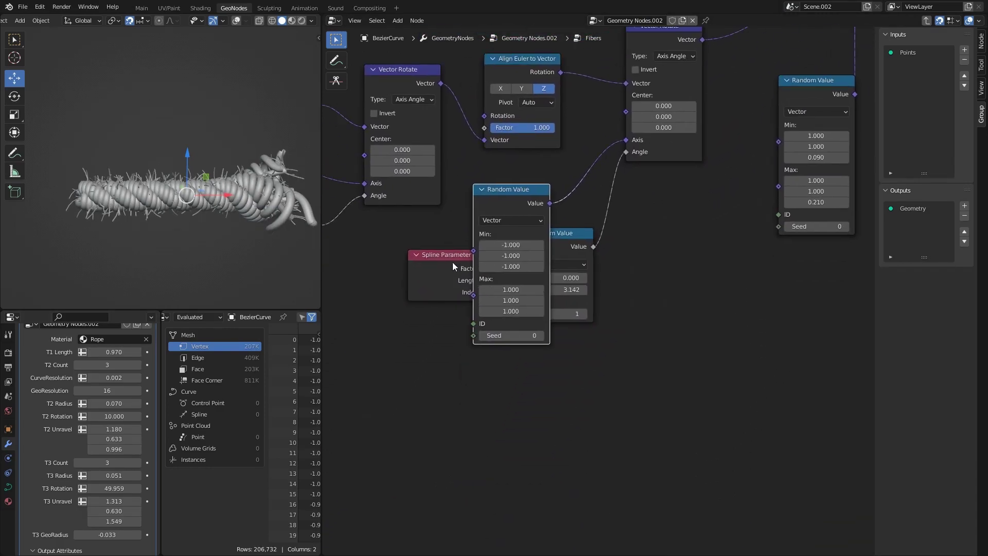
drag(571, 242, 559, 392)
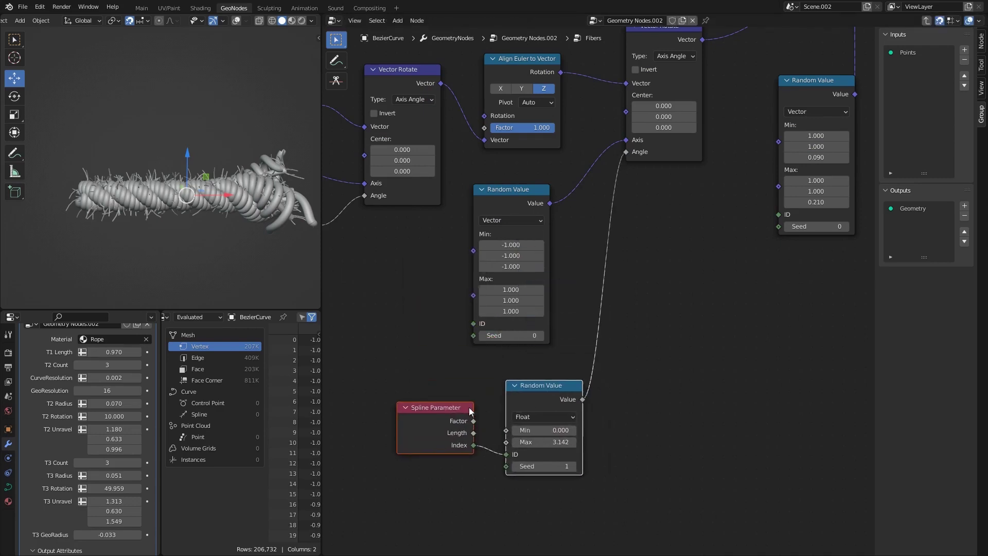
Duplicate the Spline Parameter, connect its Index to the axis Random Value's ID, and vary T1 Length to test it
click(456, 408)
key(shift+d)
click(411, 300)
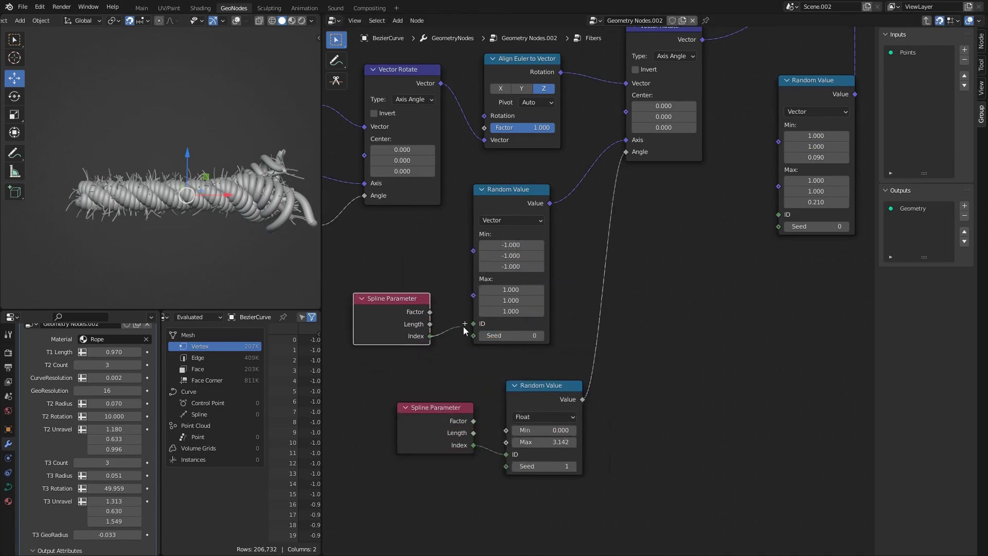
mouse_move(114, 352)
mouse_down()
mouse_move(58, 352)
mouse_move(107, 351)
mouse_up()
Duplicate the Spline Parameter, connect its Index to the scale Random Value's ID, and set T1 Length to 1.000
middle_drag(396, 302, 348, 366)
key(shift+d)
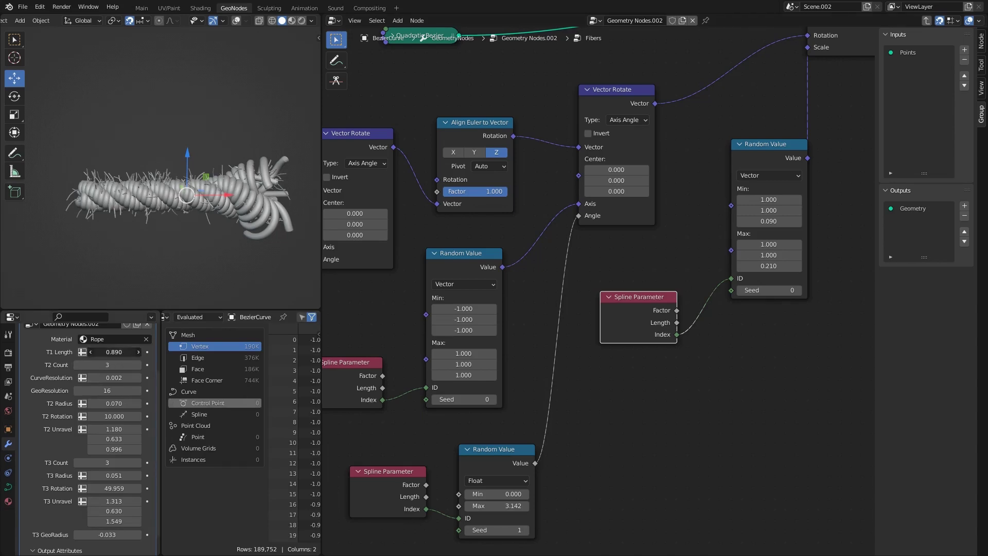
drag(114, 352, 123, 351)
scroll(123, 268, up, 1)
scroll(169, 239, down, 3)
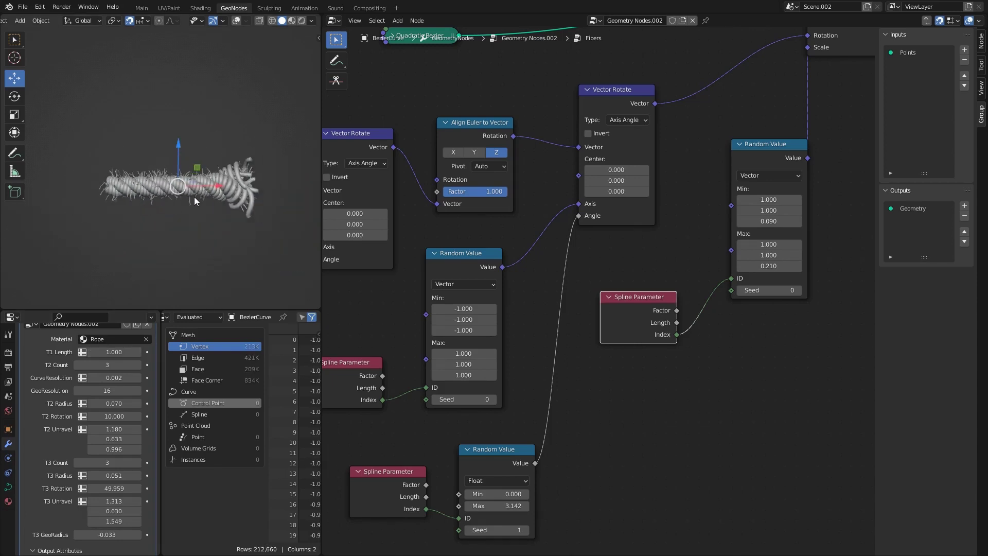
Show the viewport overlays, enter Edit Mode on the curve and move its end point 1 m along X
middle_drag(194, 200, 155, 219)
key(Tab)
key(Tab)
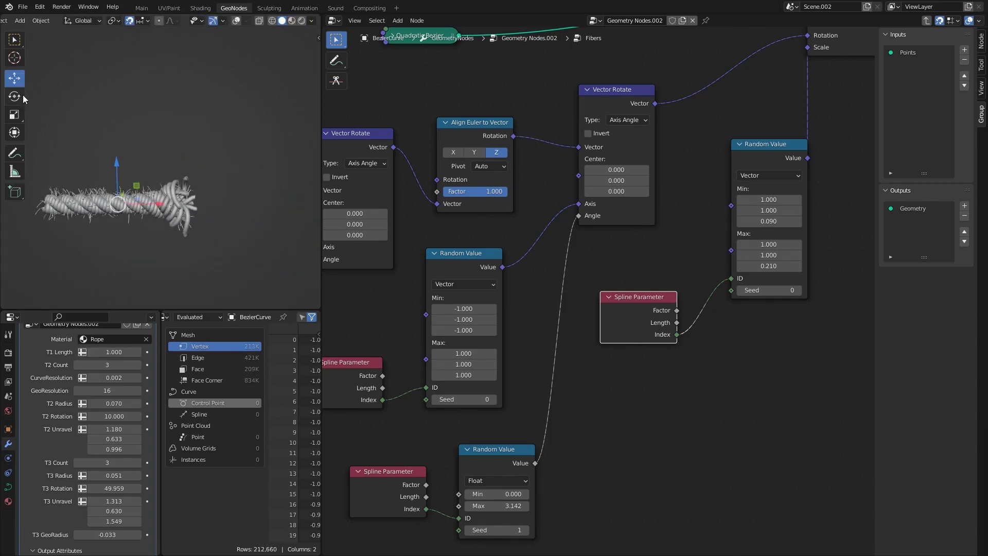
key(shift+alt+z)
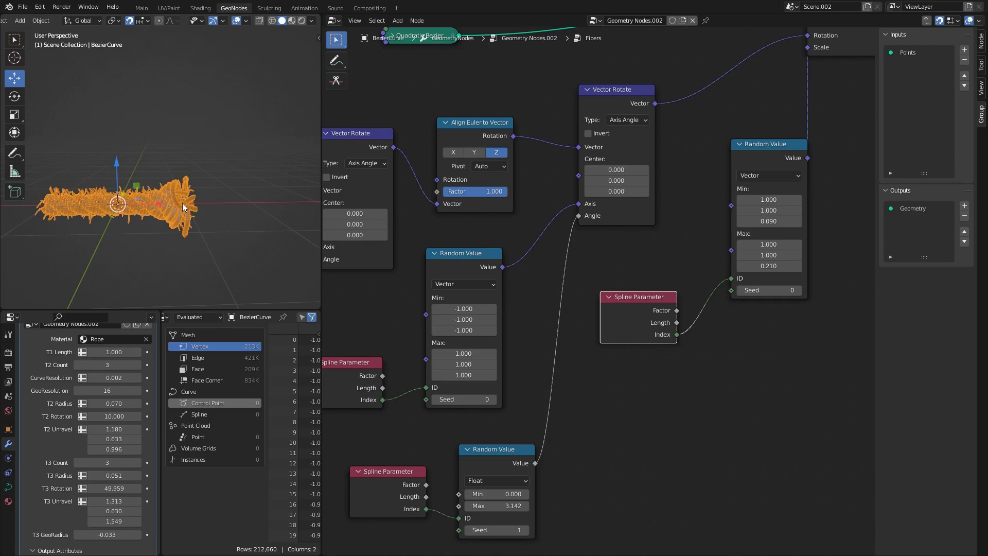
key(Tab)
key(g)
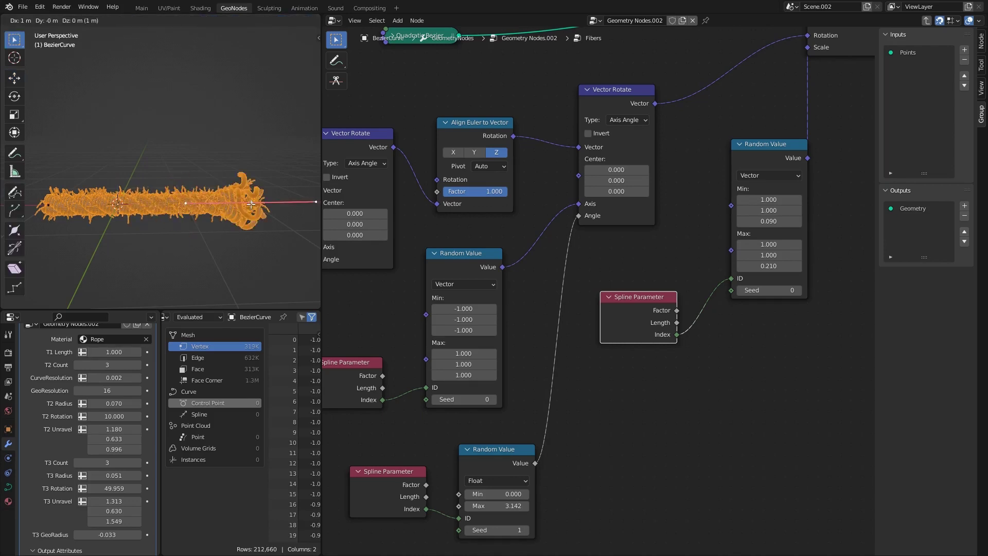
click(226, 203)
Move the curve's end point 1 m along X and 2 m up, and lower its inner handle about 2.7 m
scroll(227, 203, down, 2)
middle_drag(221, 203, 187, 195)
key(g)
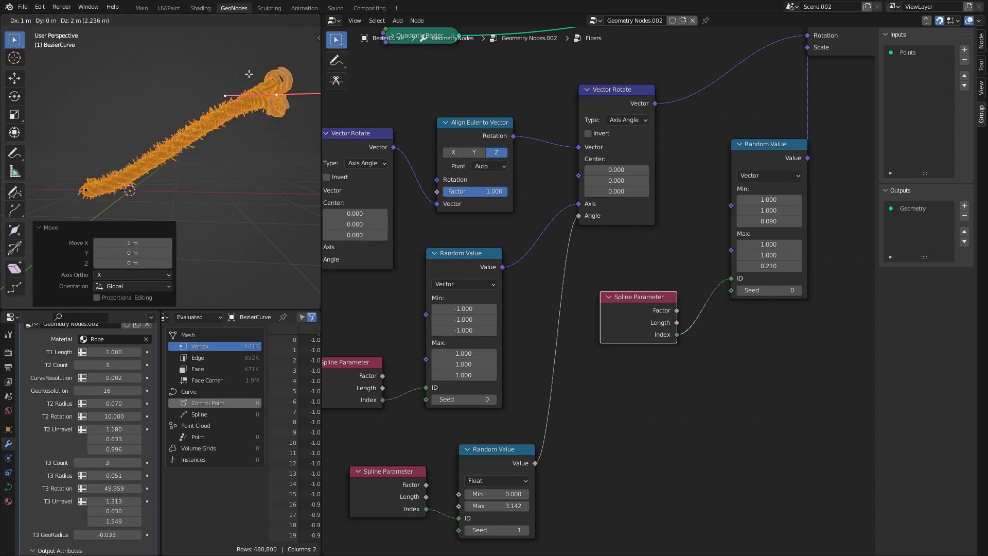
key(Return)
click(226, 82)
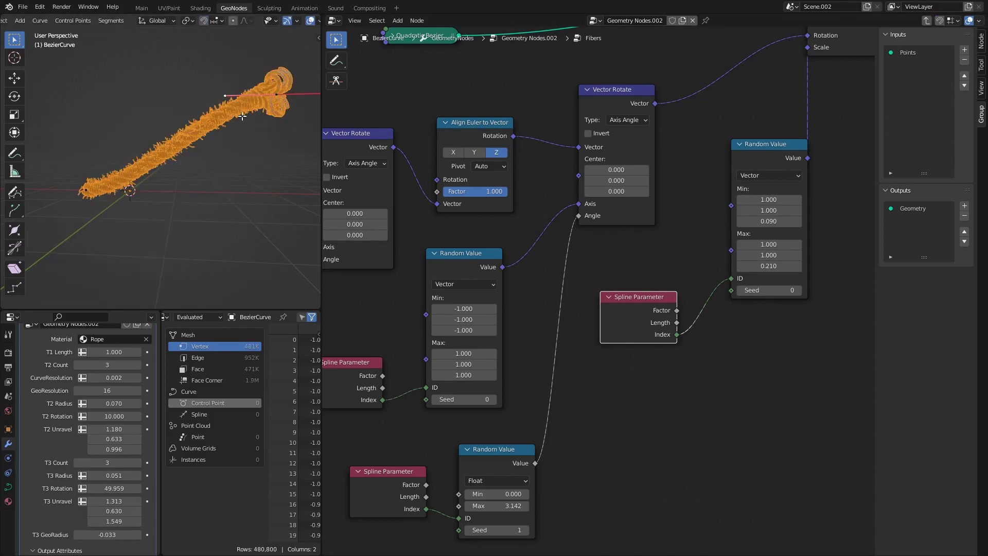
key(g)
click(245, 249)
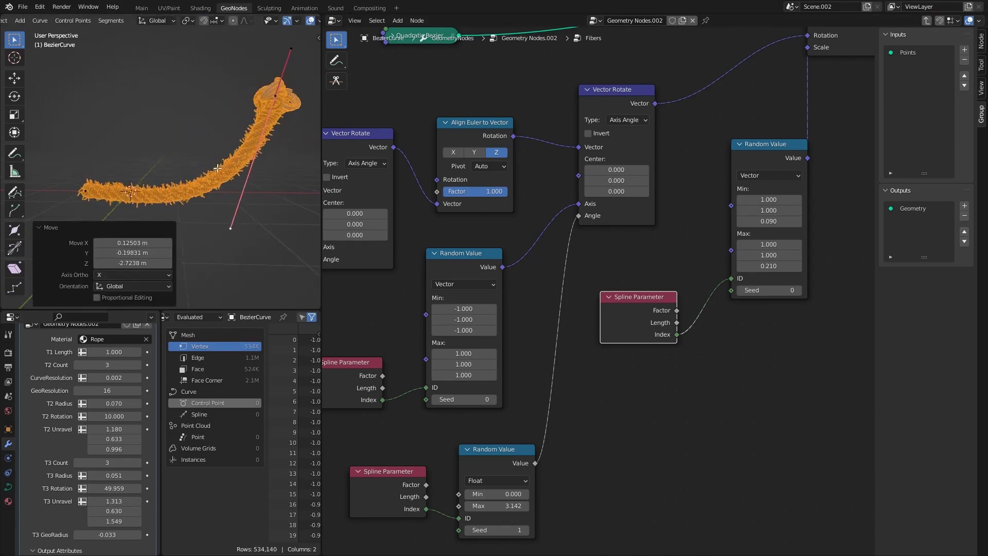
Examine the bent rope and its fibers up close in Material Preview in the Main workspace
scroll(240, 226, up, 8)
middle_drag(240, 226, 182, 128)
click(147, 9)
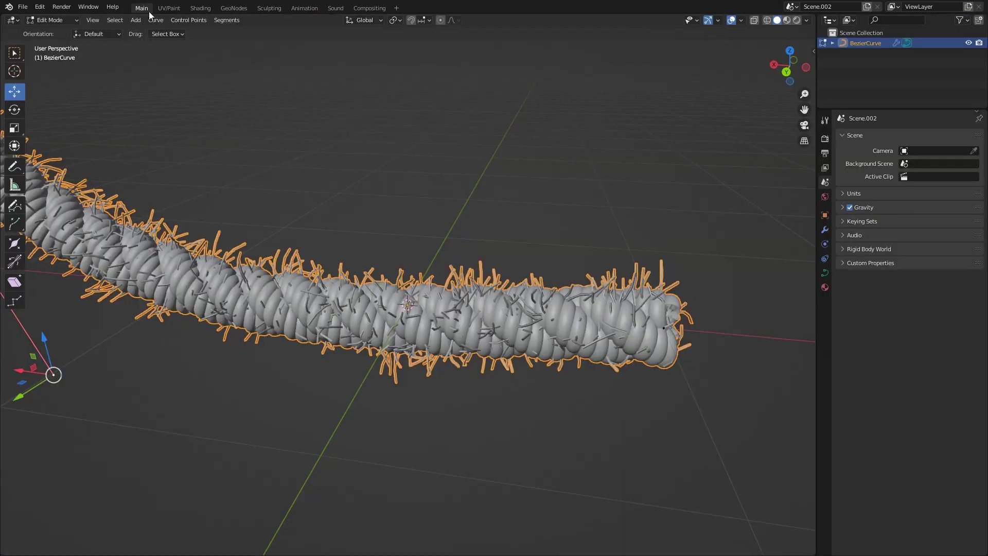
click(786, 20)
middle_drag(489, 152, 298, 142)
scroll(478, 252, up, 4)
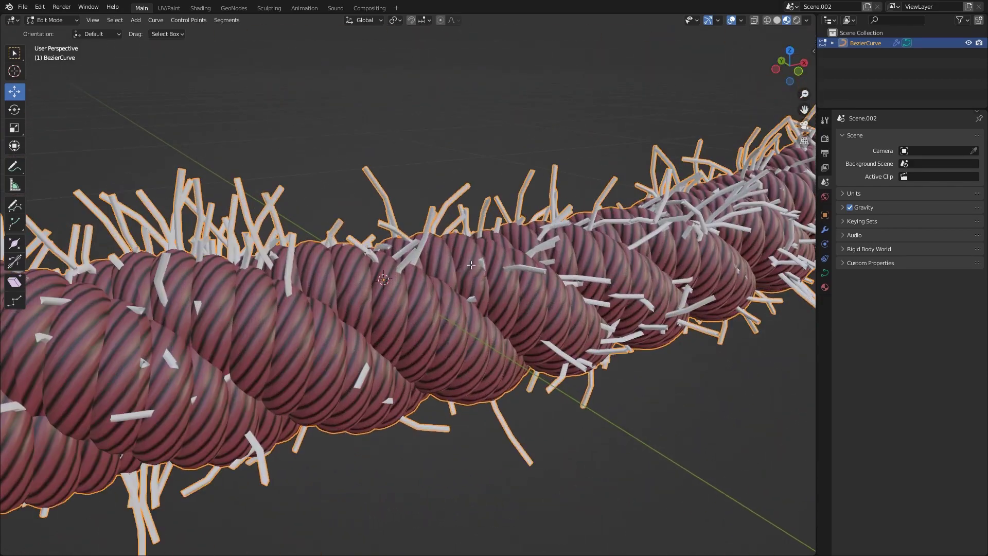
Return to the GeoNodes workspace and leave the Fibers node group for the parent node tree
click(234, 9)
scroll(585, 270, down, 3)
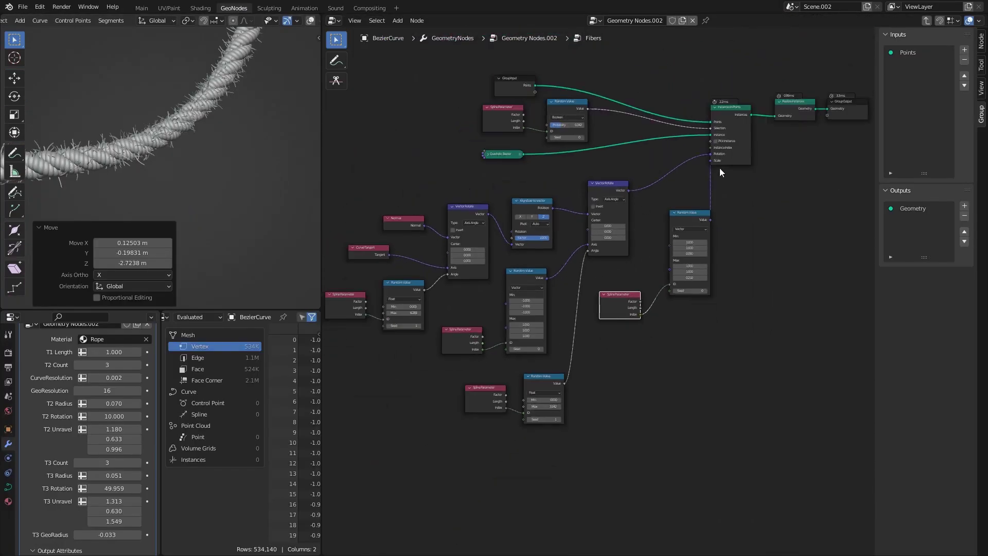
middle_drag(719, 169, 500, 290)
scroll(615, 248, up, 2)
key(Tab)
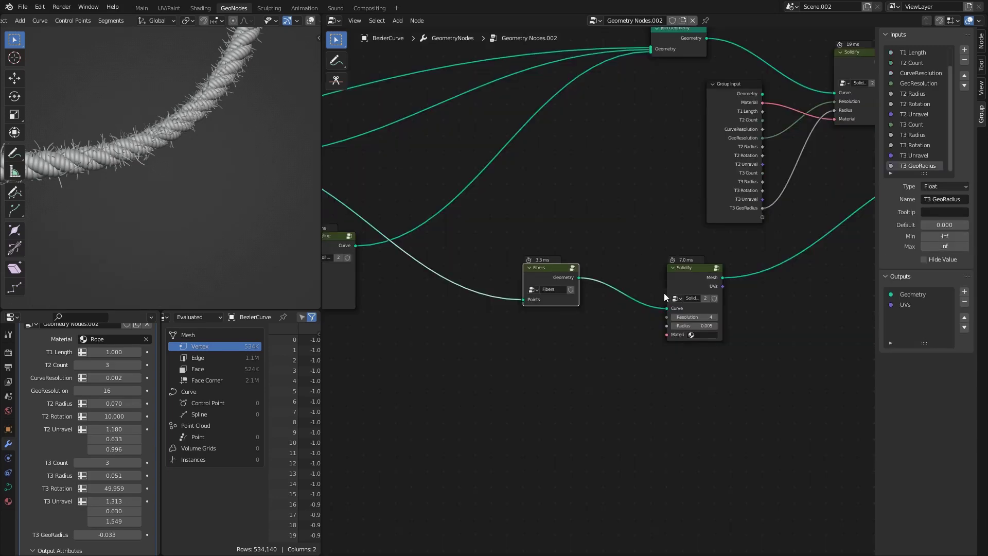
Duplicate the Group Input node below Fibers and connect its Material to the fiber Solidify's Material
scroll(605, 290, up, 4)
drag(542, 270, 570, 266)
middle_drag(656, 253, 556, 363)
click(680, 128)
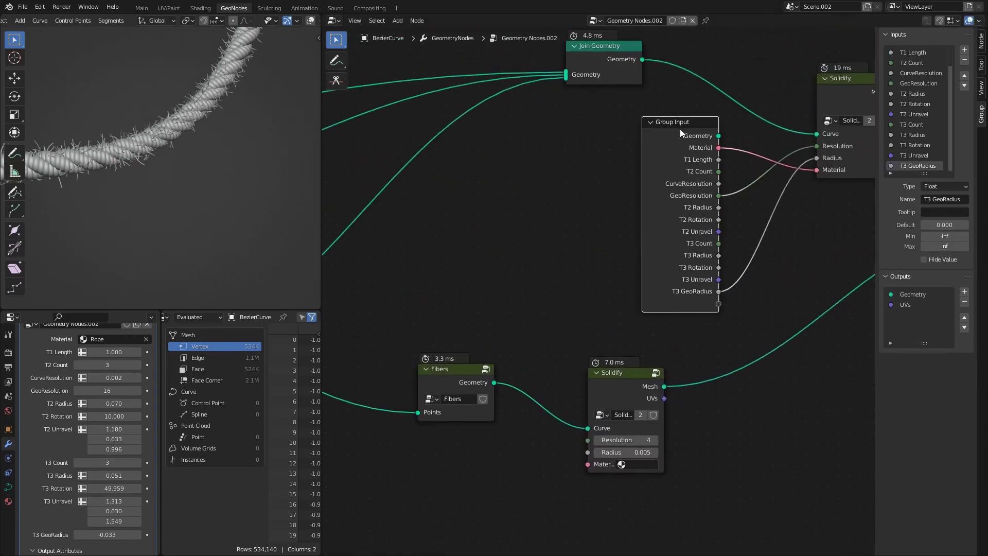
middle_drag(645, 214, 685, 148)
key(shift+d)
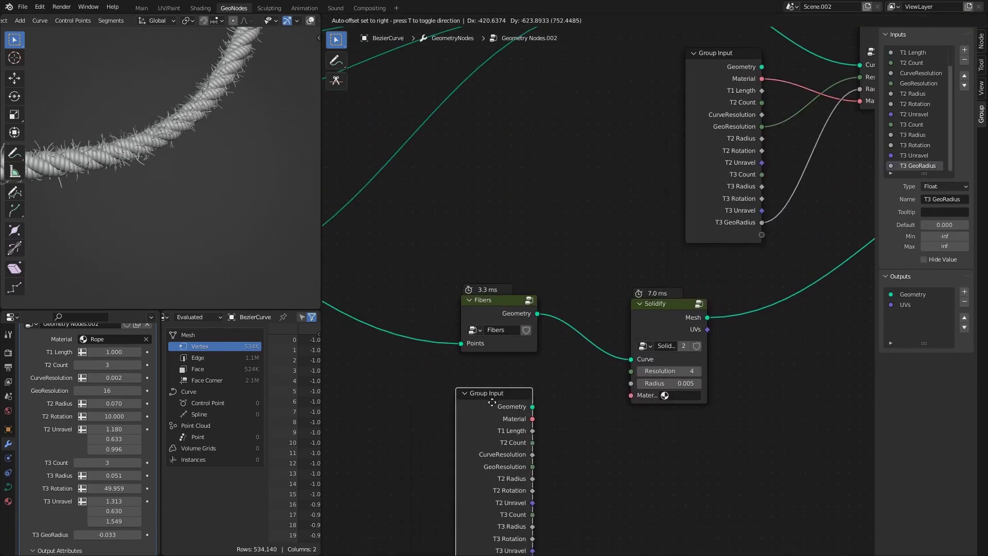
click(541, 426)
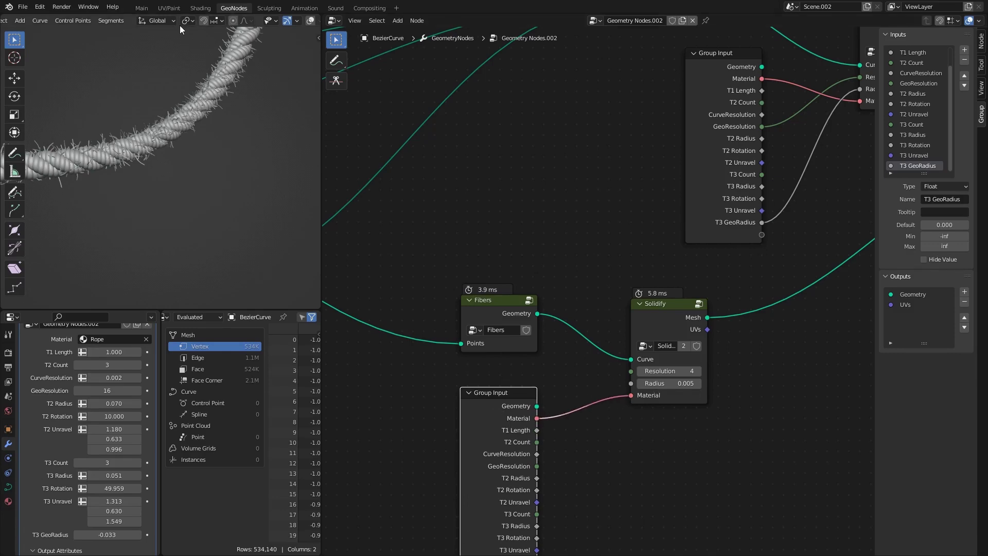
Check how the fibers look with the rope's material in the Main workspace with overlays hidden
click(150, 8)
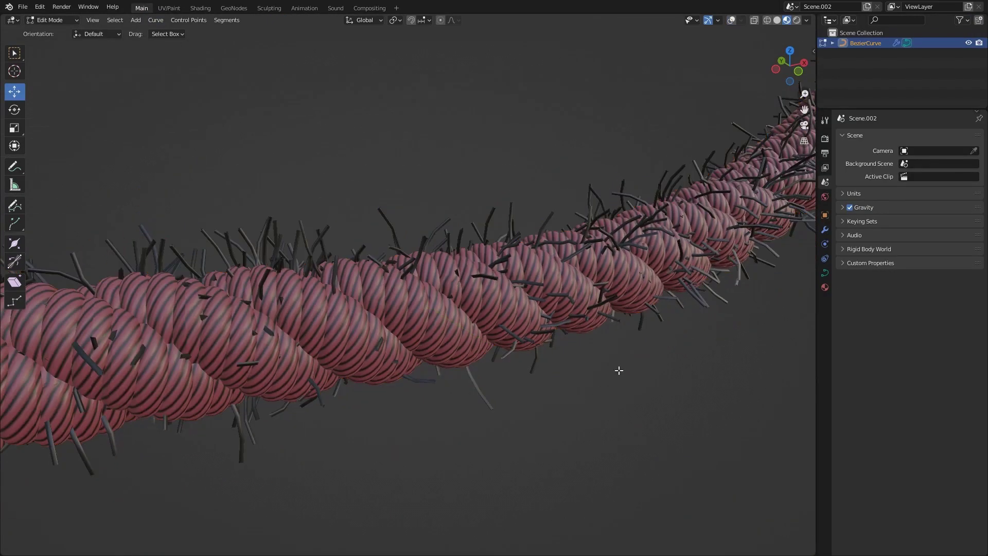
scroll(430, 277, down, 5)
middle_drag(430, 277, 398, 297)
scroll(469, 259, up, 6)
Duplicate the Rope material in the Shading workspace and name the copy Fibers
click(166, 9)
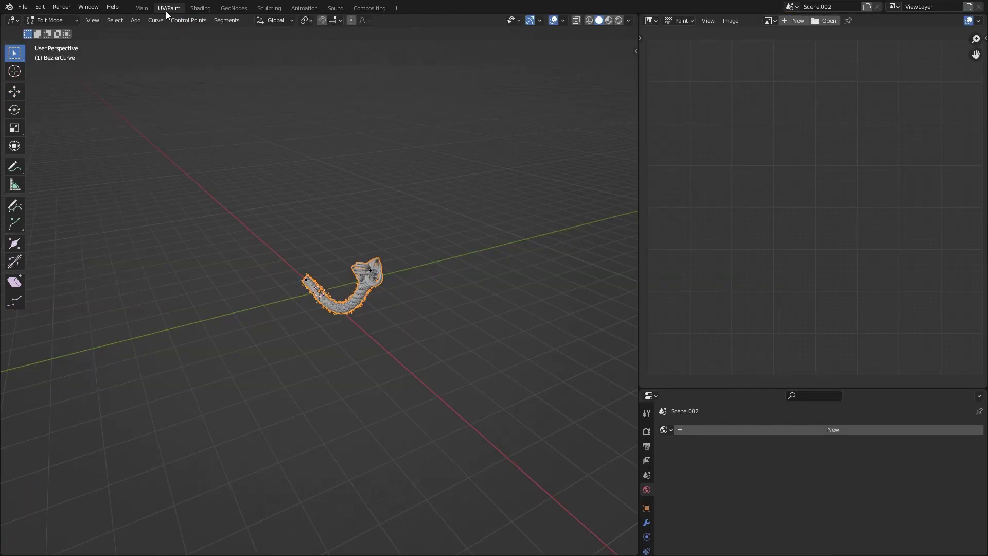
click(234, 9)
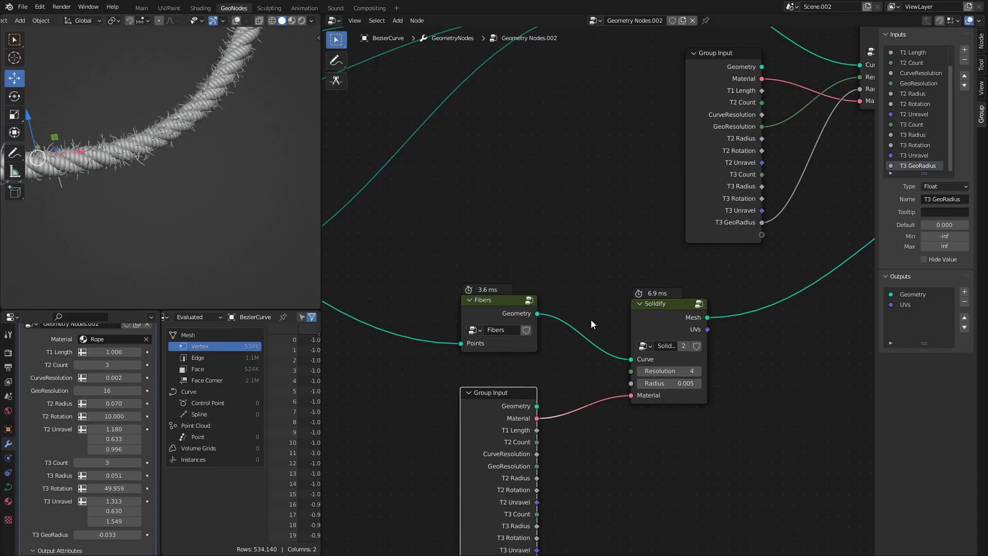
middle_drag(605, 334, 589, 291)
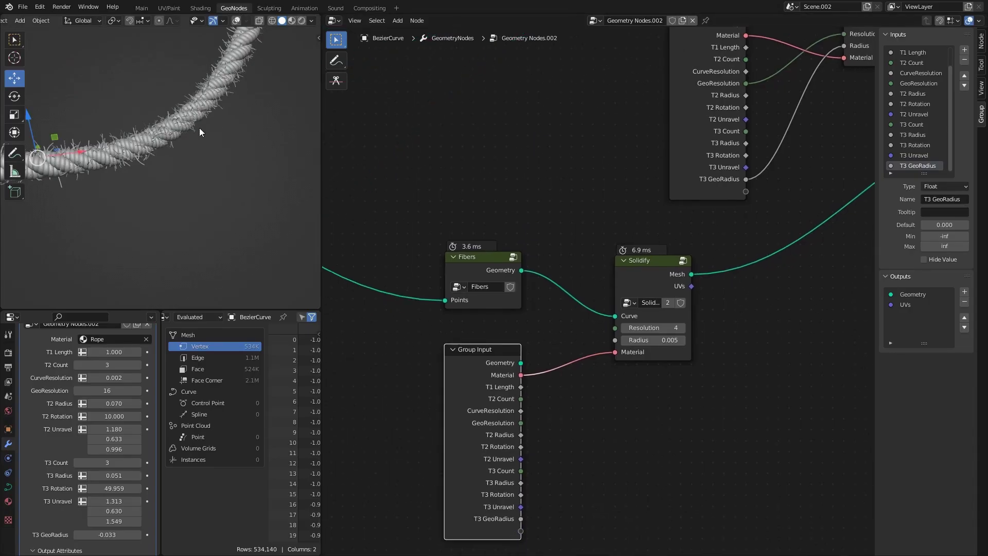
middle_drag(199, 127, 178, 142)
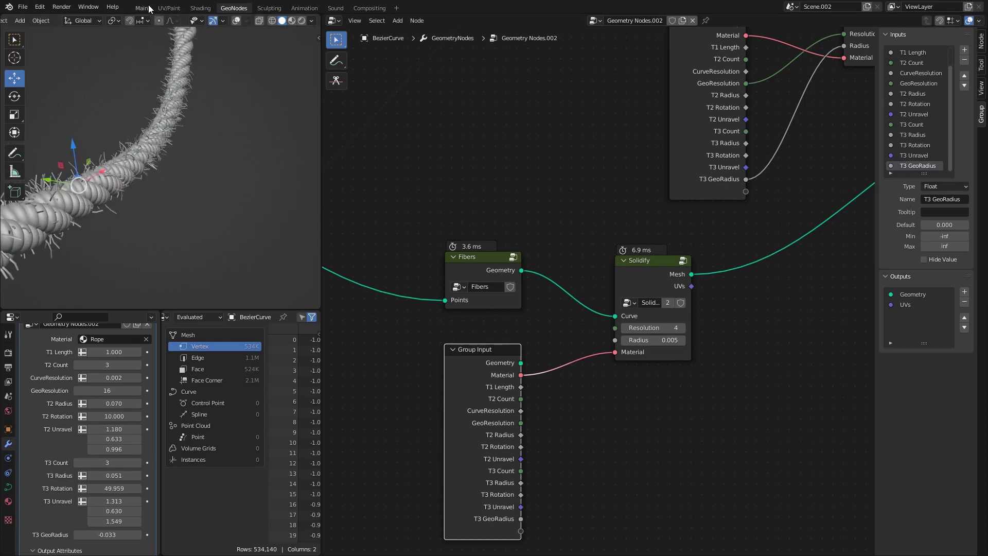
click(200, 7)
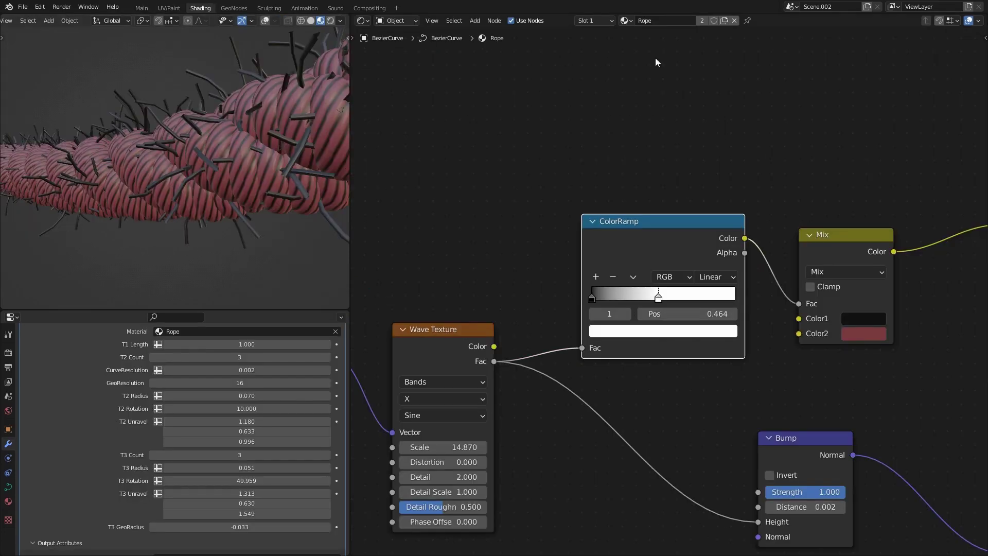
click(724, 21)
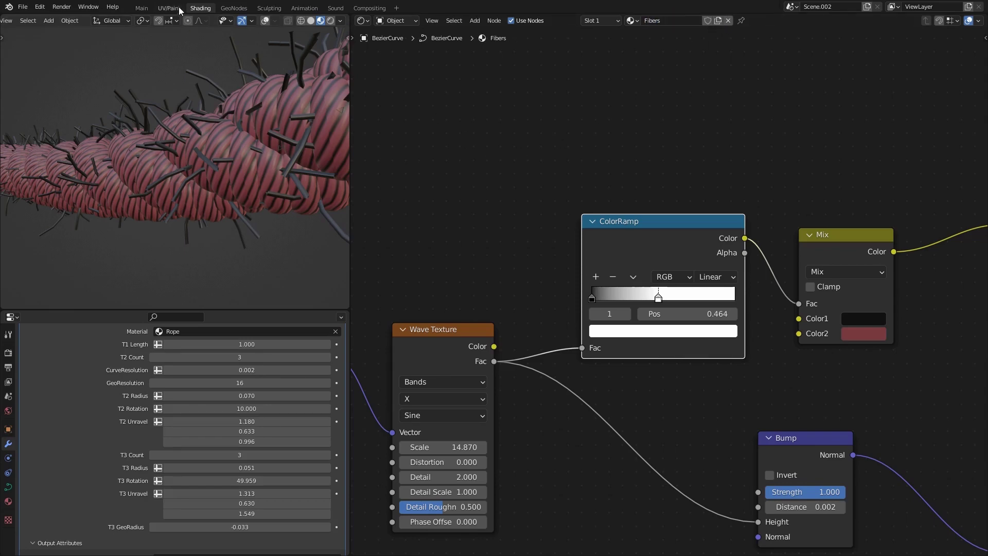
Disconnect the duplicated Group Input's Material and assign the Fibers material to the fiber Solidify node
click(234, 8)
middle_drag(543, 320, 541, 280)
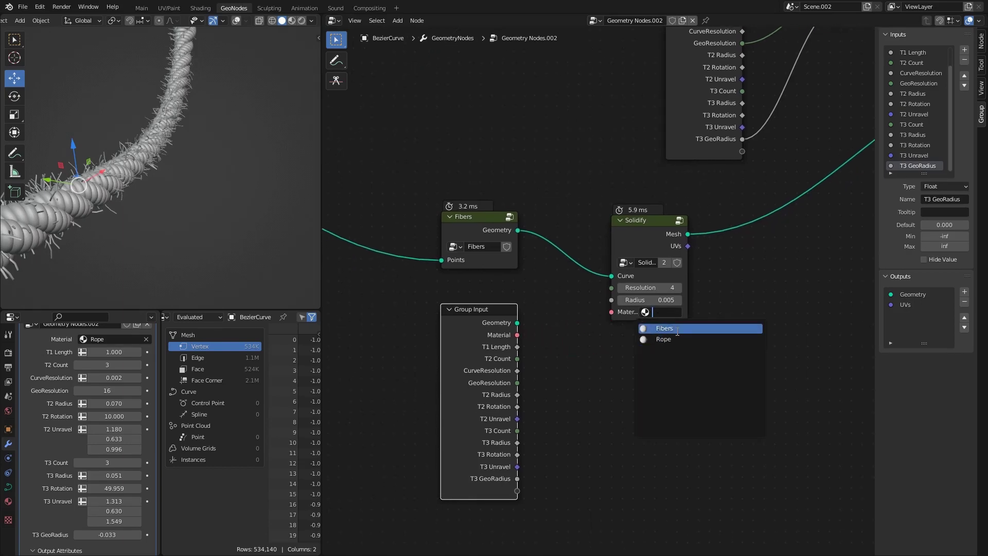
click(659, 329)
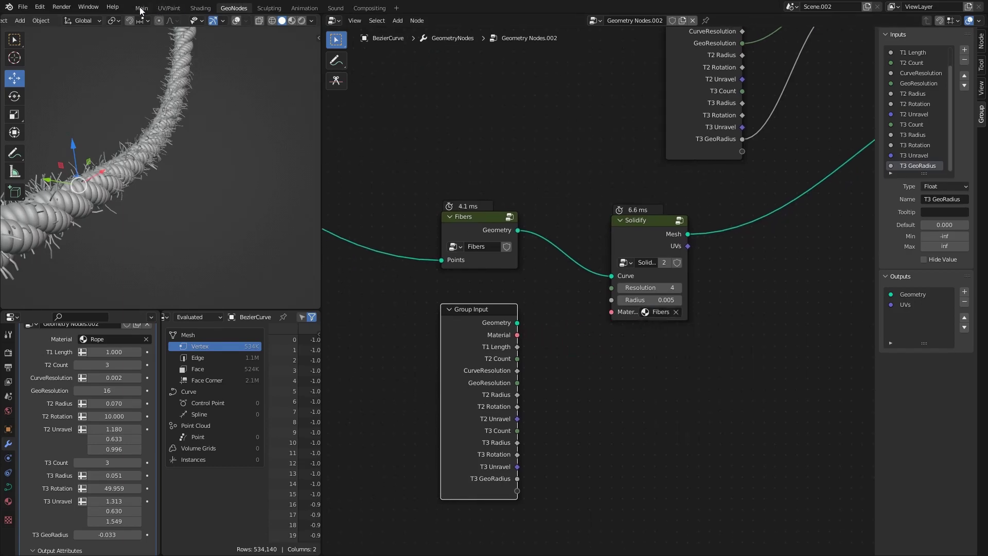
In the Shading workspace, delete the Attribute, Mapping, Wave Texture and ColorRamp nodes from the Fibers material
click(200, 8)
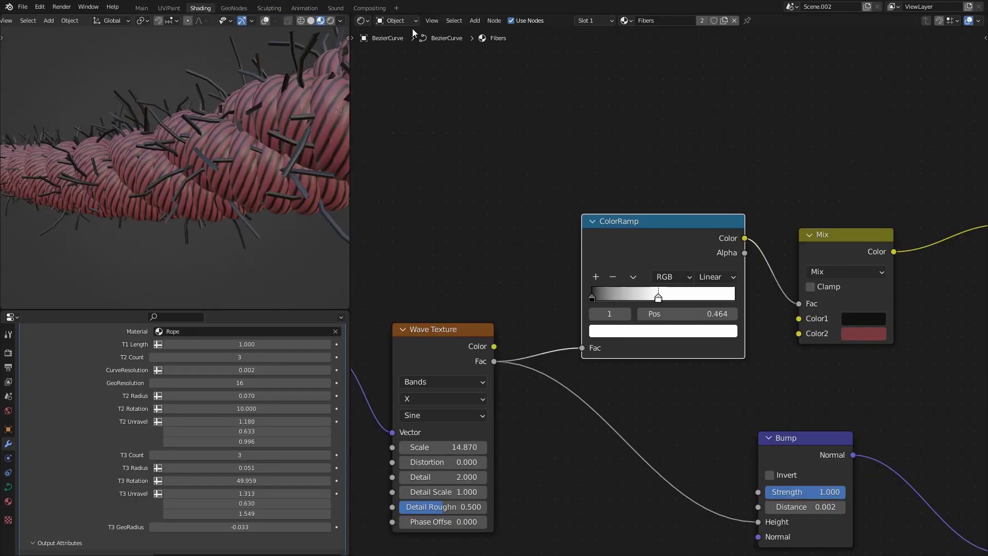
middle_drag(554, 361, 641, 298)
scroll(641, 297, down, 9)
drag(446, 182, 616, 365)
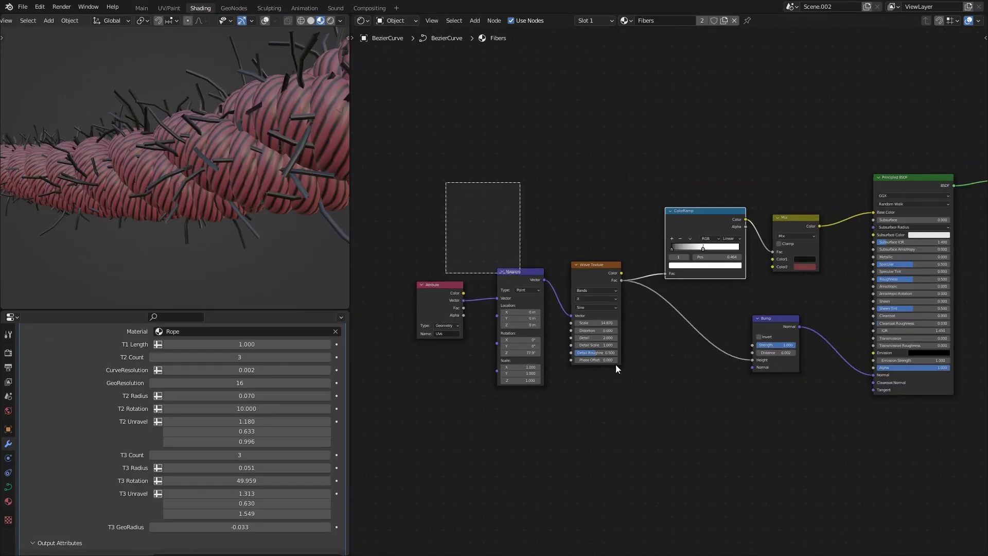
key(x)
key(Home)
Copy the Mix node's Color2 hex color into the Principled BSDF's Subsurface Color
click(508, 325)
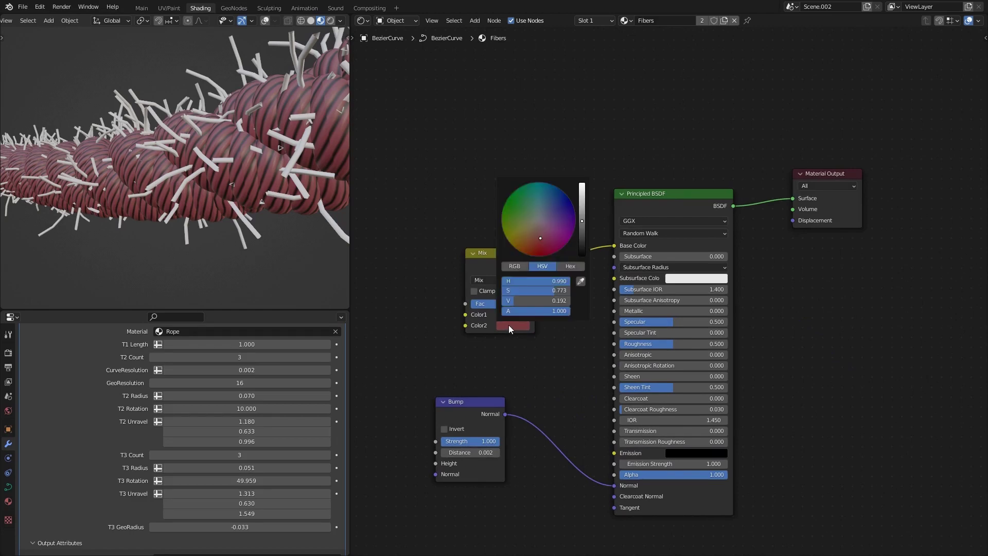
click(566, 265)
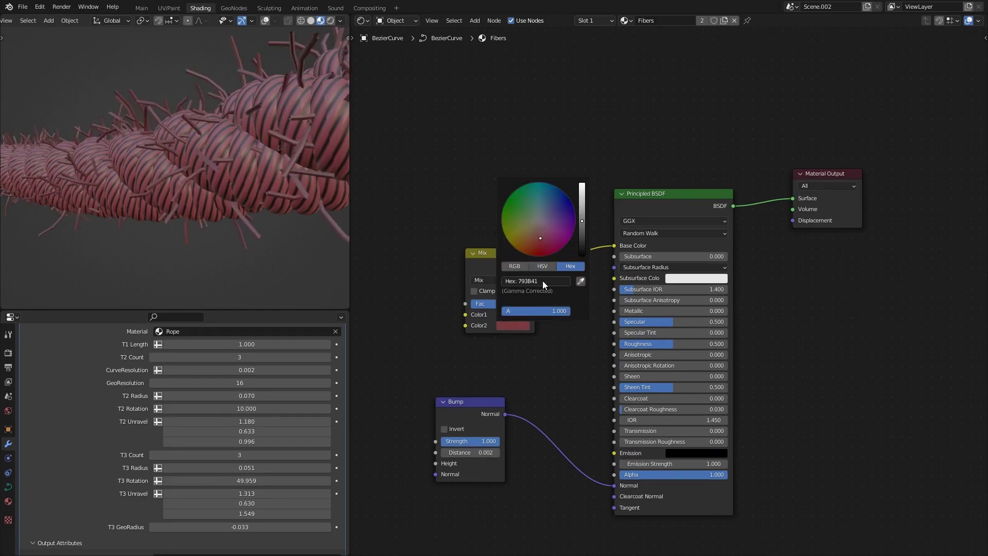
click(704, 279)
key(ctrl+v)
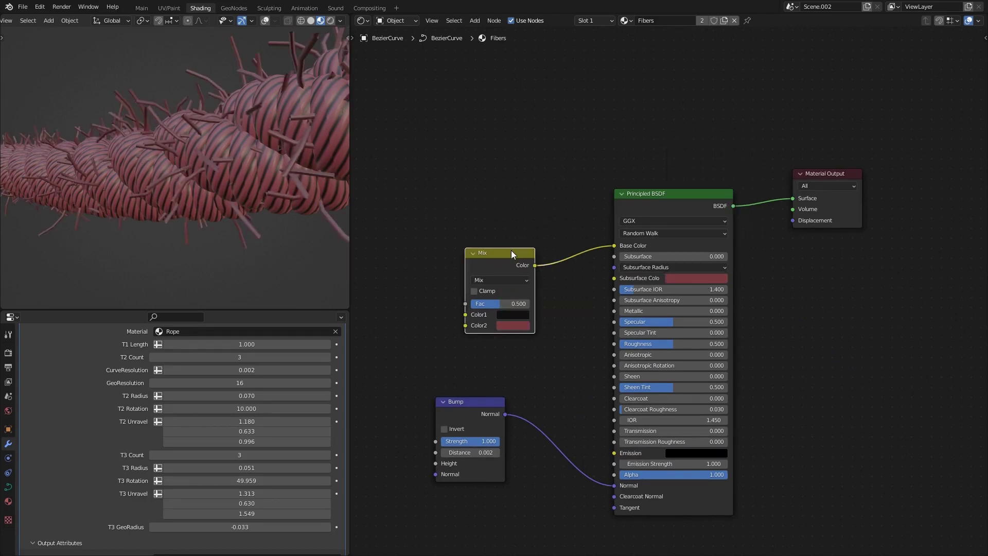
Delete the Mix and Bump nodes from the Fibers material
key(x)
click(480, 406)
key(x)
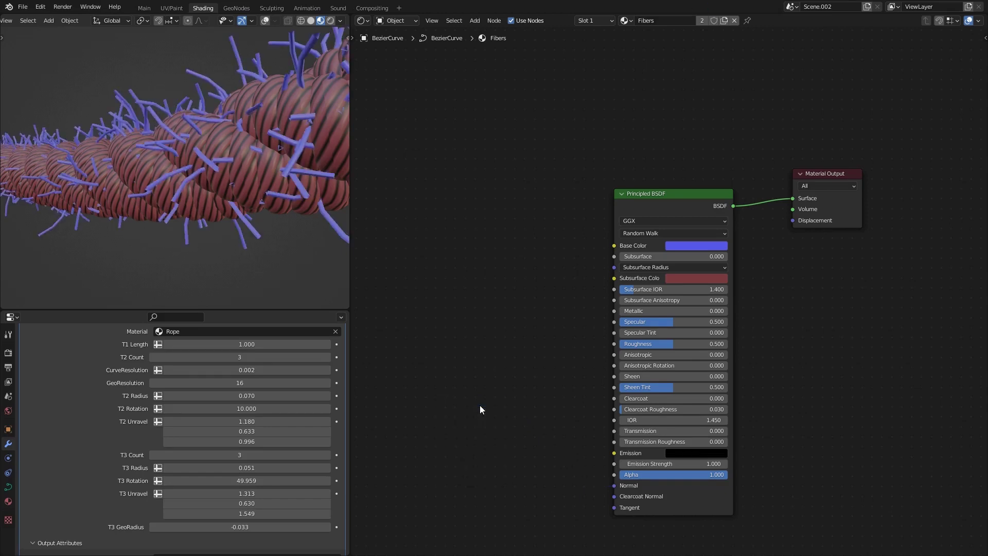
Set the Principled BSDF's Base Color to the copied hex color 793B41
scroll(237, 169, down, 2)
scroll(463, 231, up, 1)
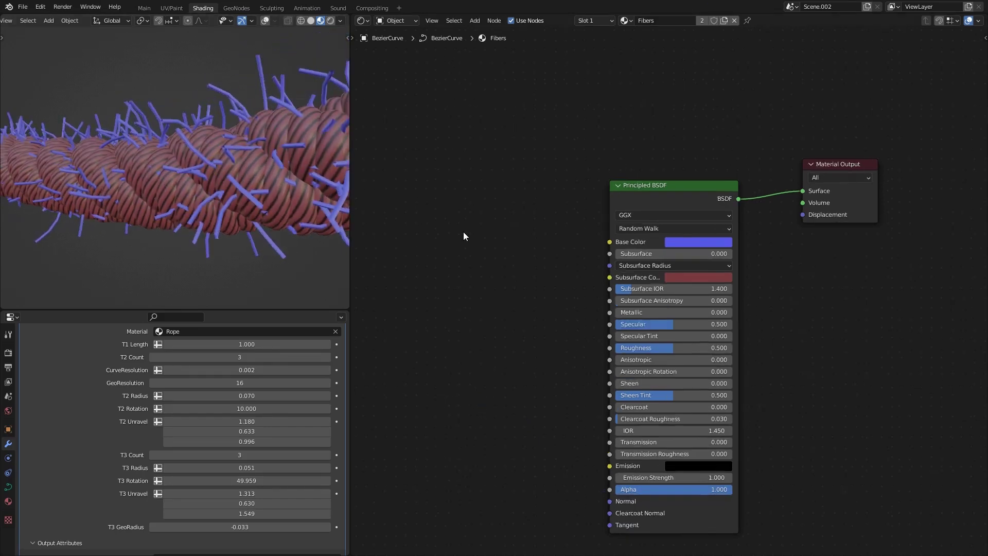
click(680, 241)
key(ctrl+v)
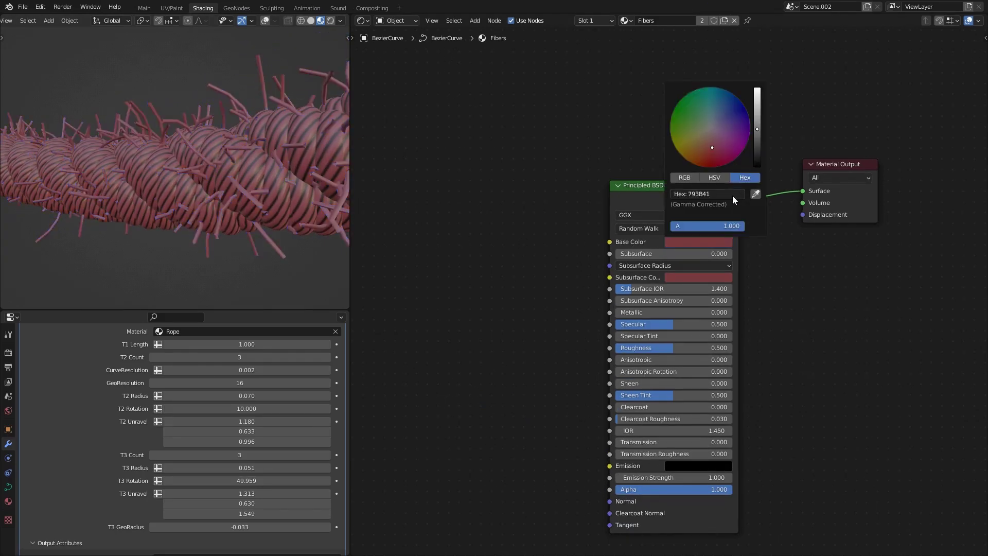
Examine the rope and its recolored fibers from farther away and another angle in the Main workspace
click(144, 10)
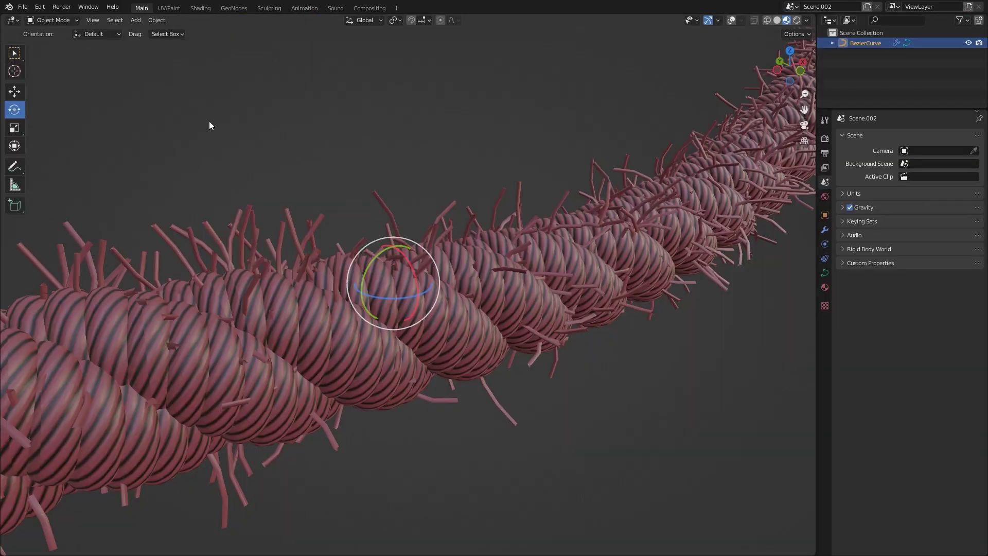
scroll(325, 171, down, 5)
mouse_move(438, 147)
shift+middle_down()
mouse_move(361, 251)
mouse_move(346, 249)
mouse_move(373, 276)
mouse_move(432, 283)
mouse_move(455, 232)
mouse_move(477, 221)
mouse_move(406, 234)
mouse_move(406, 260)
mouse_move(448, 261)
shift+middle_up()
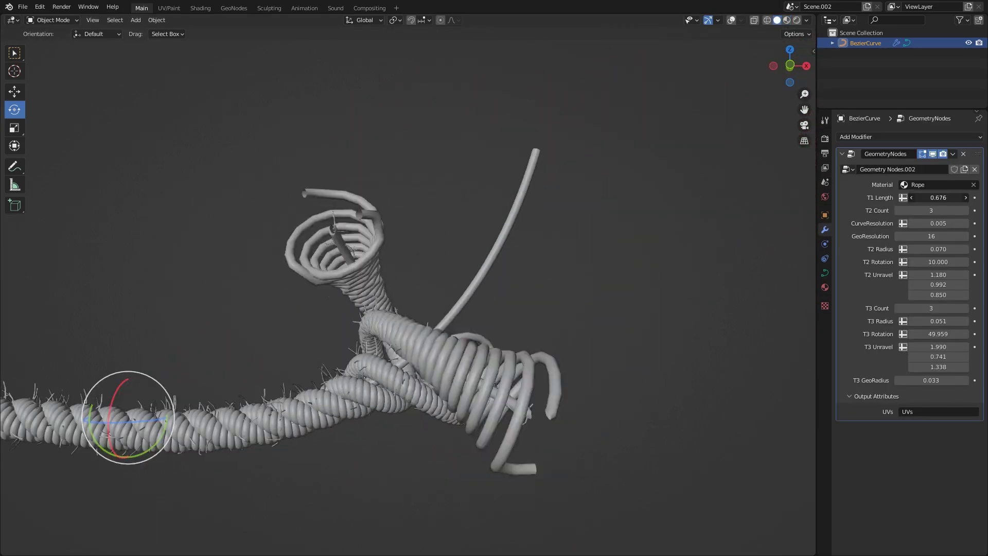
mouse_move(938, 197)
mouse_down()
mouse_move(955, 198)
mouse_move(943, 198)
mouse_up()
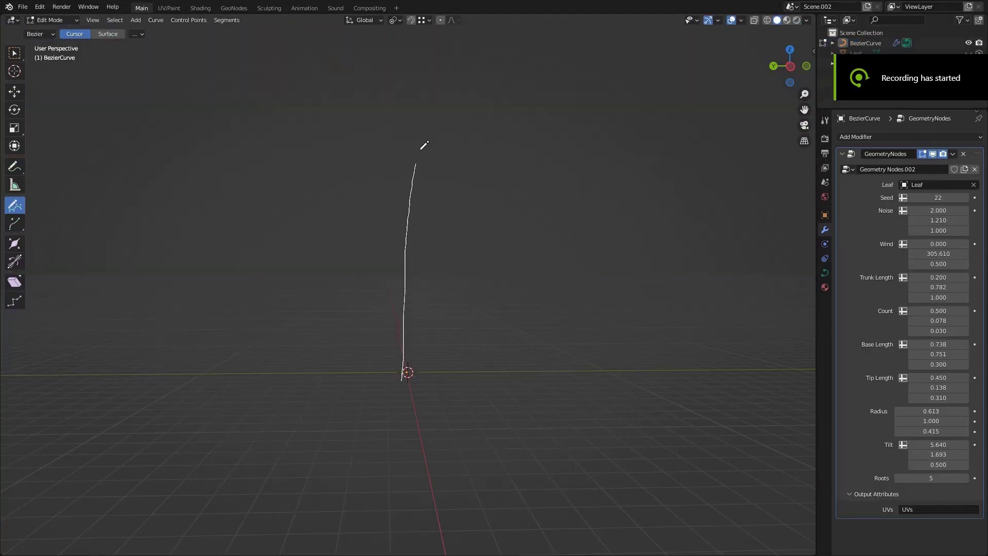
Draw a short slanted Bezier stroke in the tree's canopy with the Draw Curve tool
drag(424, 146, 455, 73)
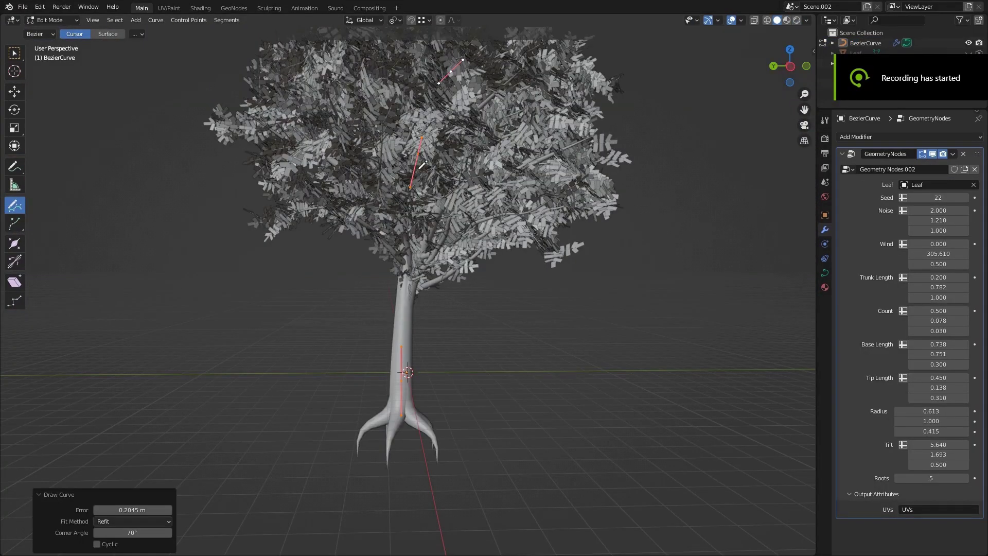